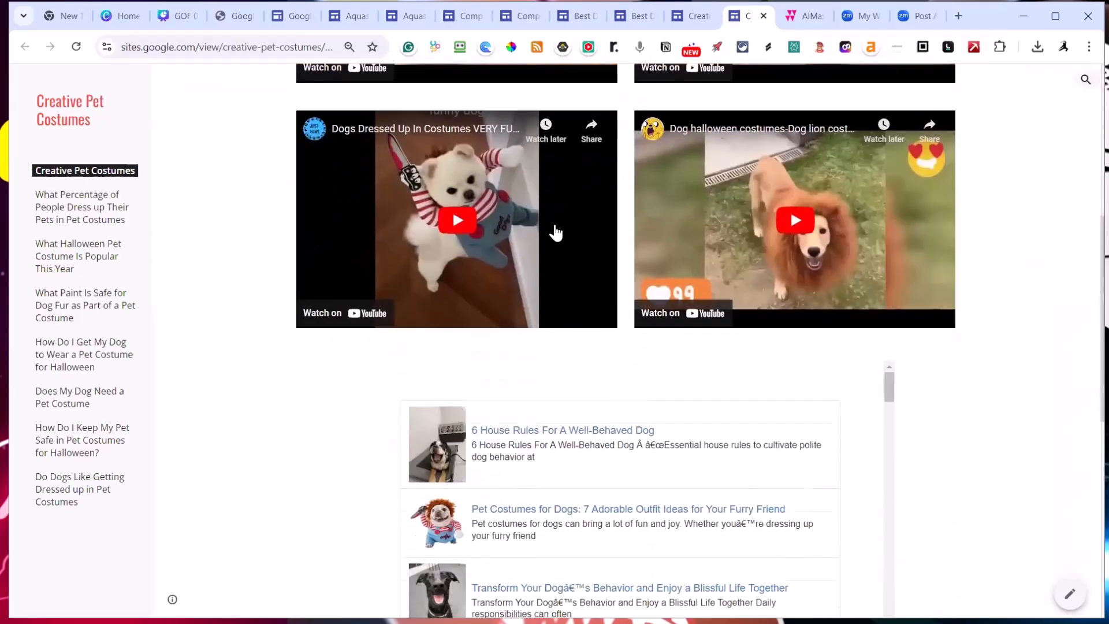
Examine the published Creative Pet Costumes home page, including its embedded YouTube videos and scrollable article feed
{"action": "scroll", "coordinate": [607, 237], "scroll_direction": "down", "scroll_amount": 4}
{"action": "scroll", "coordinate": [634, 233], "scroll_direction": "down", "scroll_amount": 3}
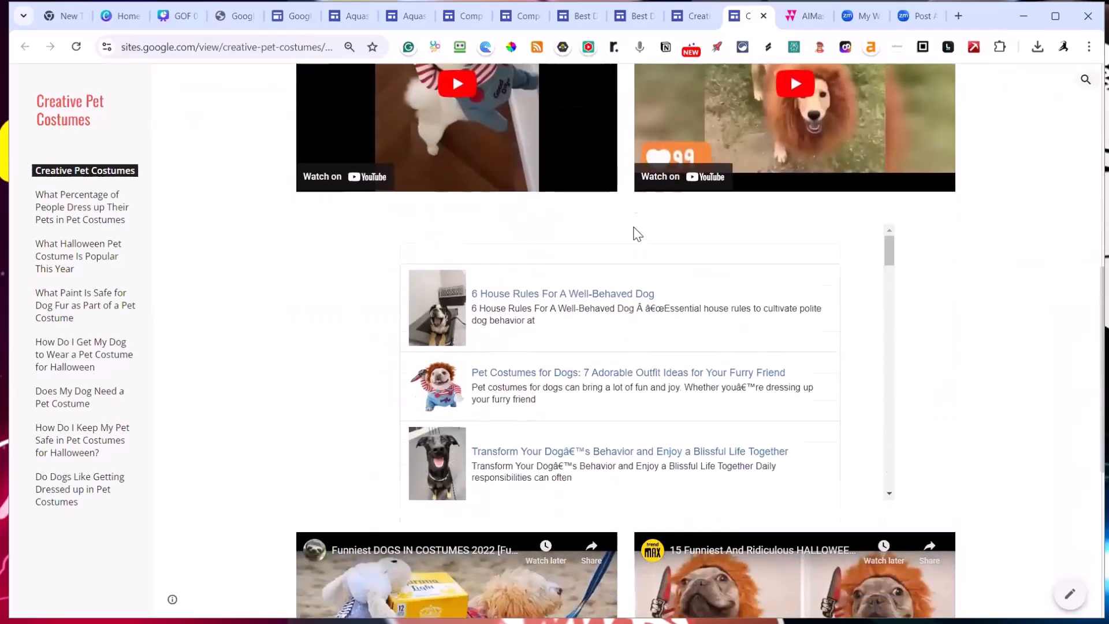
{"action": "scroll", "coordinate": [634, 234], "scroll_direction": "up", "scroll_amount": 5}
{"action": "scroll", "coordinate": [634, 233], "scroll_direction": "up", "scroll_amount": 7}
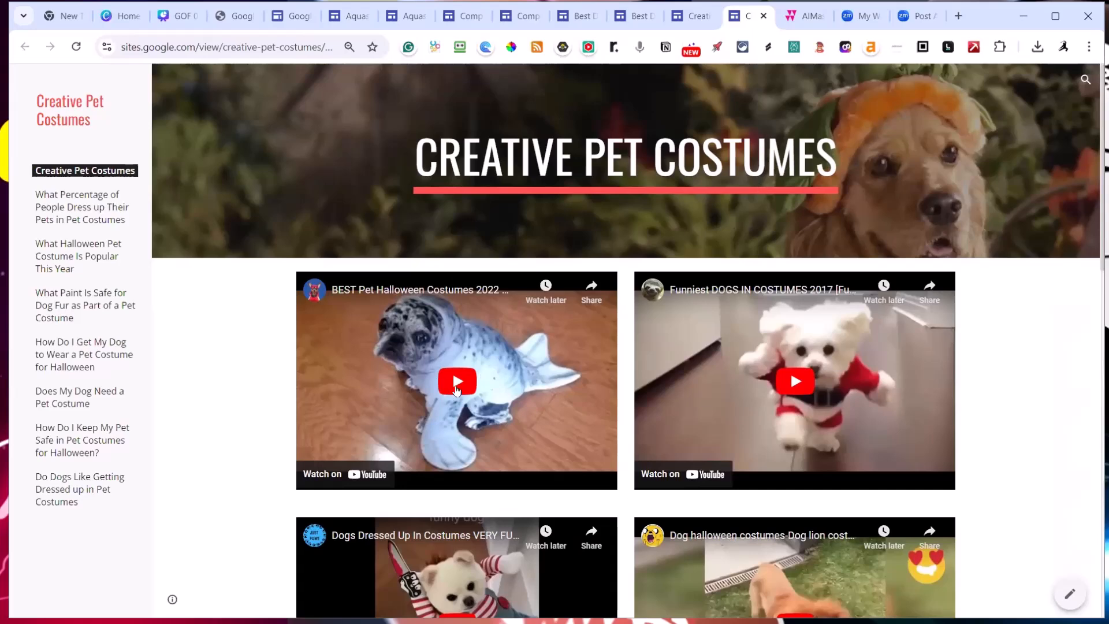
{"action": "scroll", "coordinate": [674, 344], "scroll_direction": "down", "scroll_amount": 6}
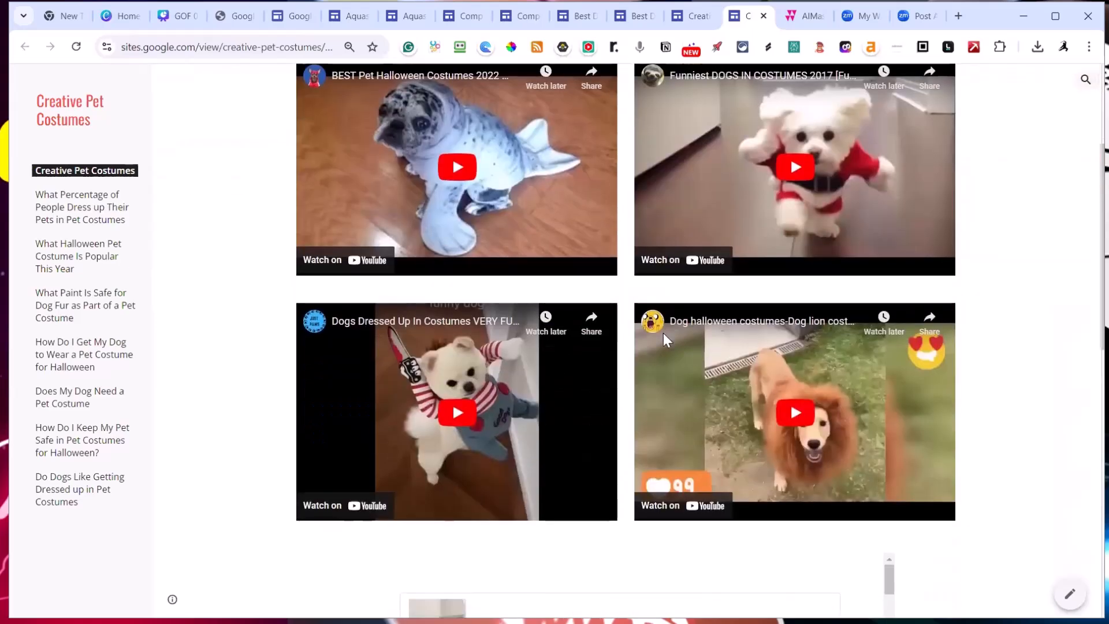
{"action": "scroll", "coordinate": [687, 407], "scroll_direction": "down", "scroll_amount": 3}
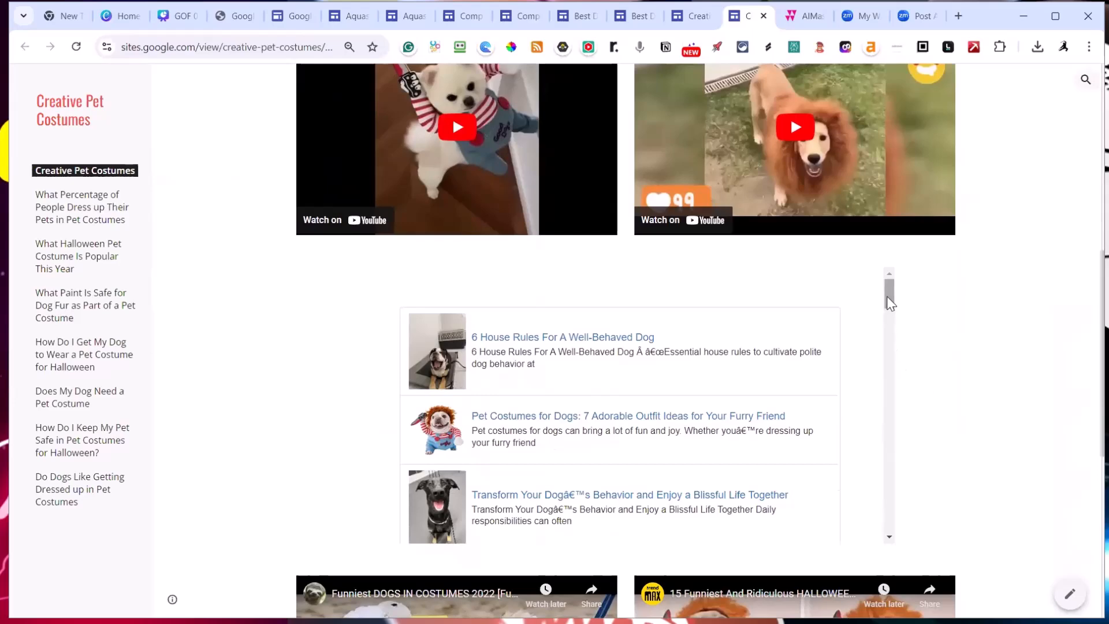
{"action": "left_click_drag", "start_coordinate": [889, 293], "coordinate": [905, 421]}
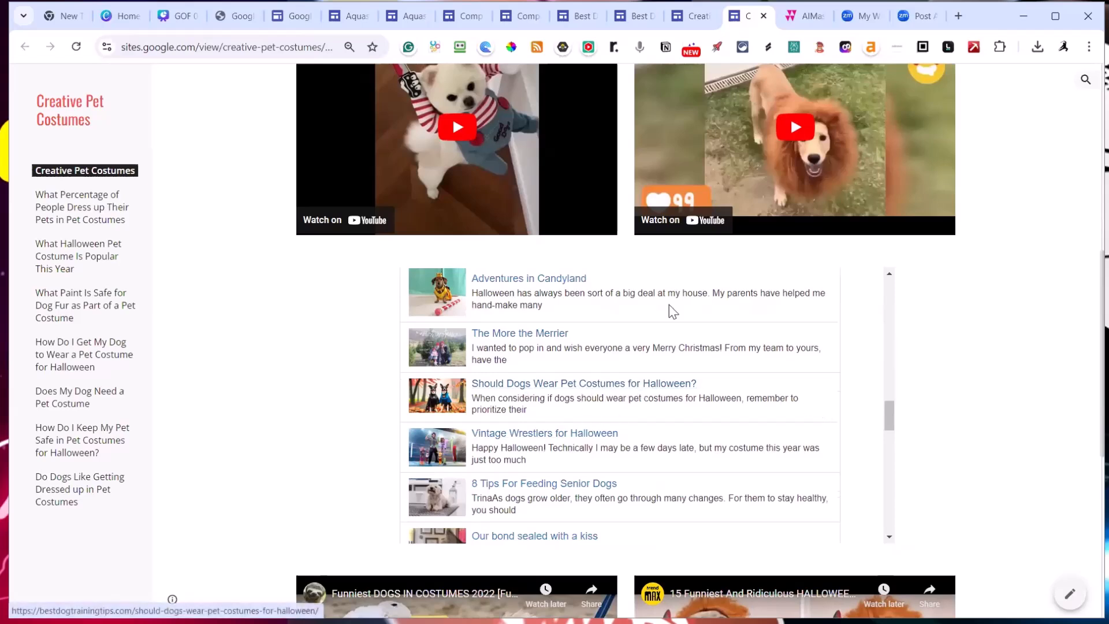
{"action": "scroll", "coordinate": [928, 344], "scroll_direction": "down", "scroll_amount": 2}
{"action": "scroll", "coordinate": [960, 262], "scroll_direction": "down", "scroll_amount": 5}
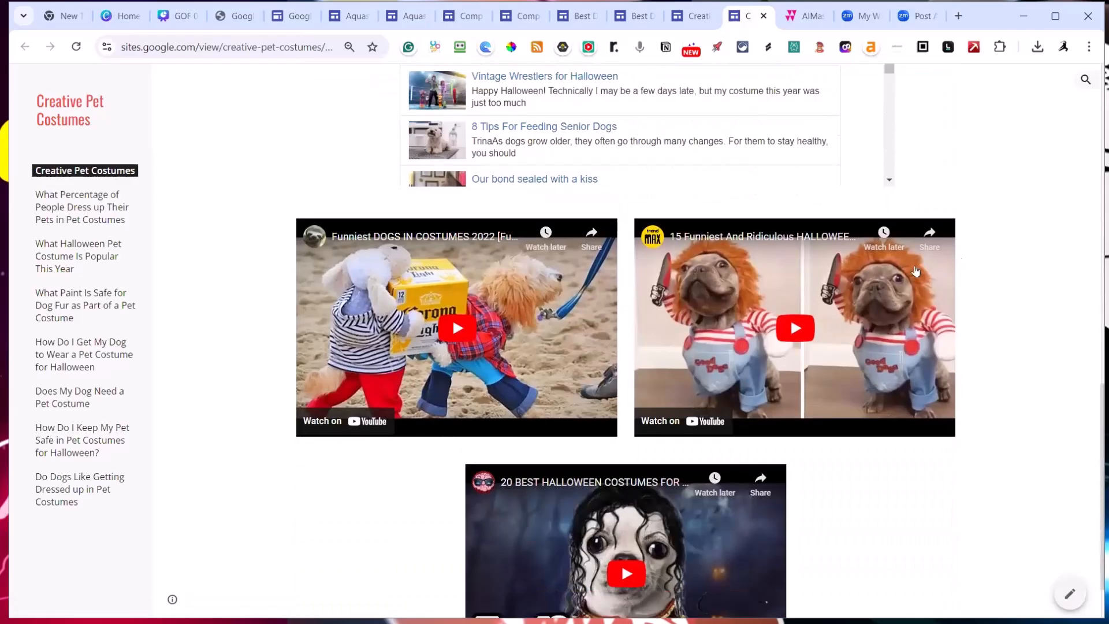
{"action": "scroll", "coordinate": [952, 462], "scroll_direction": "up", "scroll_amount": 15}
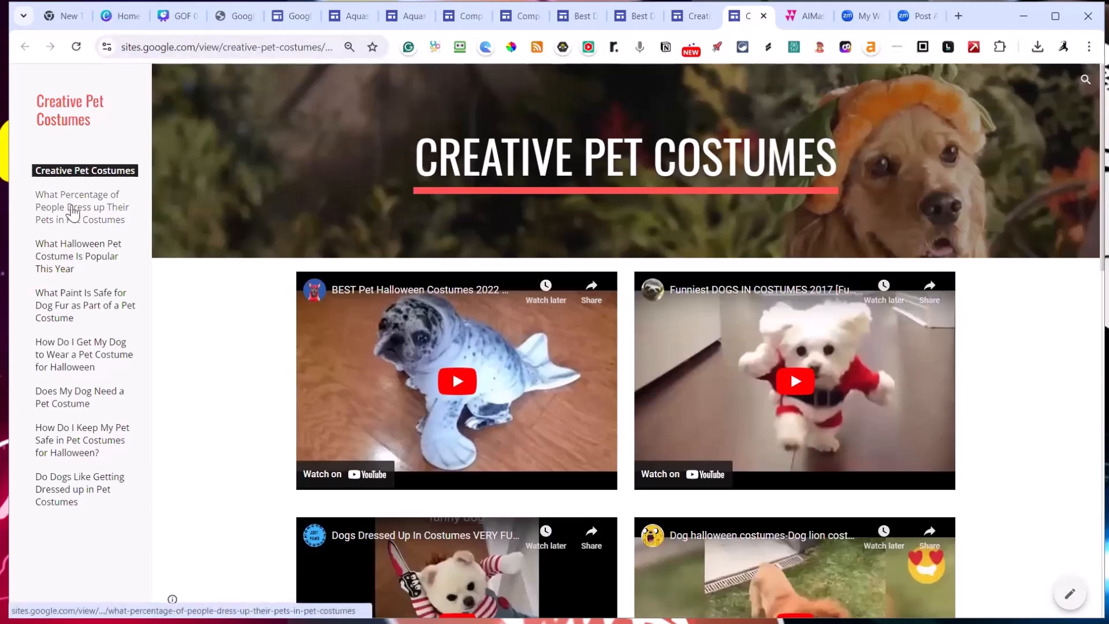
View the published "What Percentage of People Dress up Their Pets in Pet Costumes" page and look over the home page in the site editor
{"action": "left_click", "coordinate": [72, 213]}
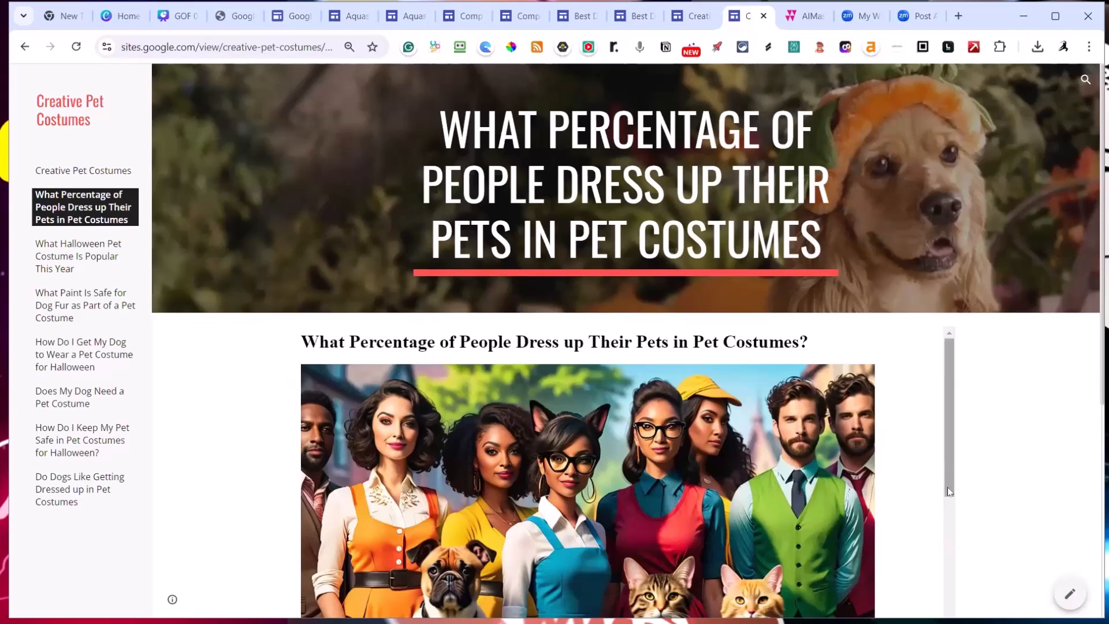
{"action": "left_click", "coordinate": [710, 21]}
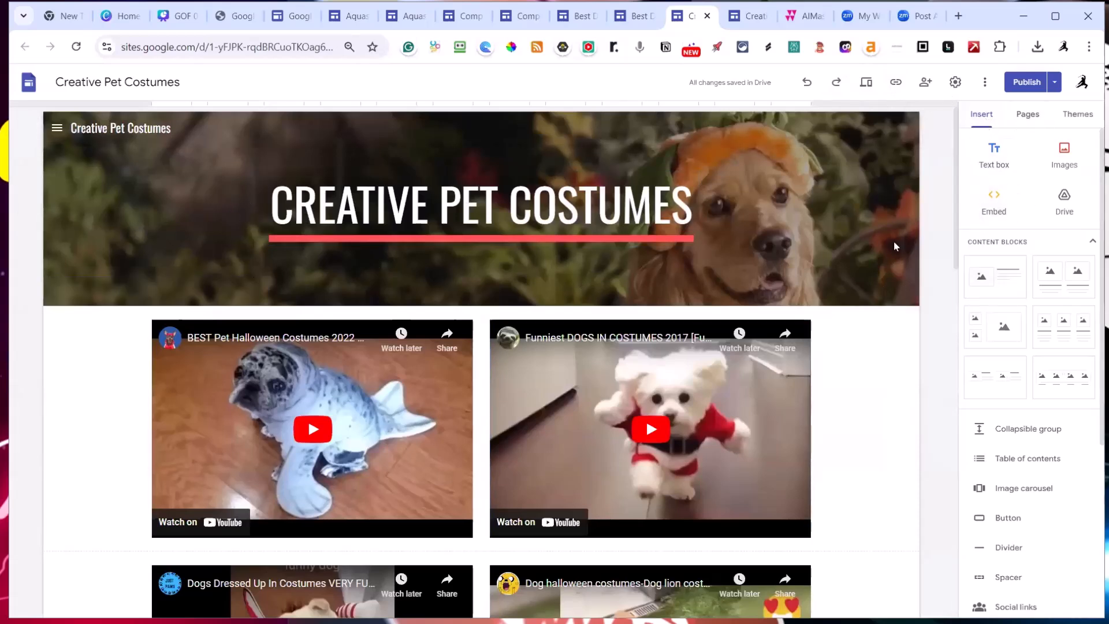
{"action": "scroll", "coordinate": [725, 350], "scroll_direction": "down", "scroll_amount": 15}
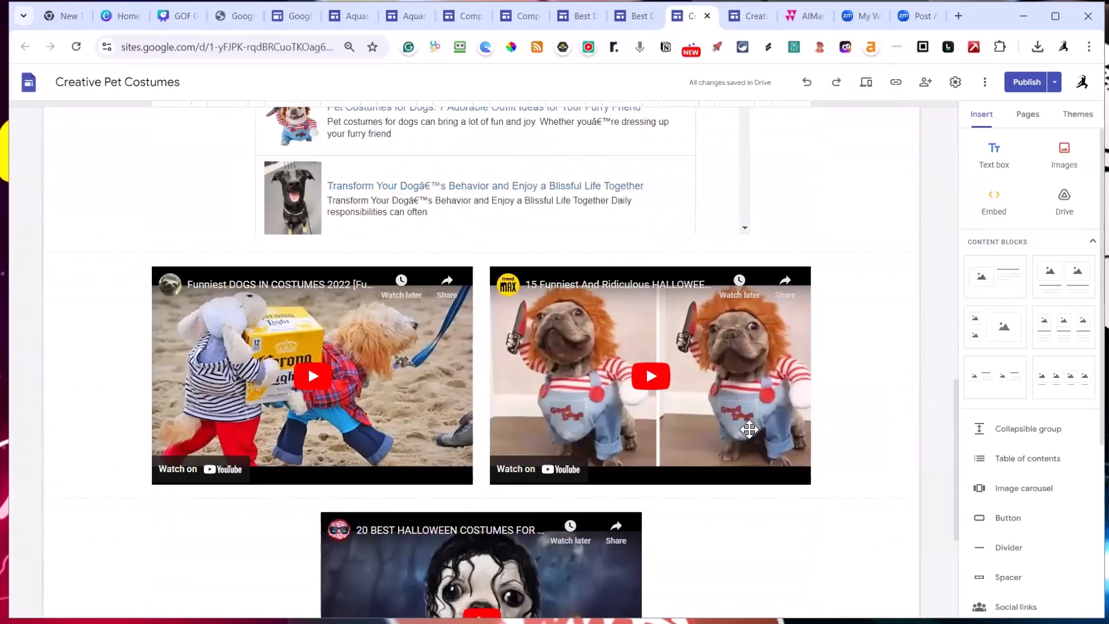
{"action": "scroll", "coordinate": [749, 429], "scroll_direction": "up", "scroll_amount": 15}
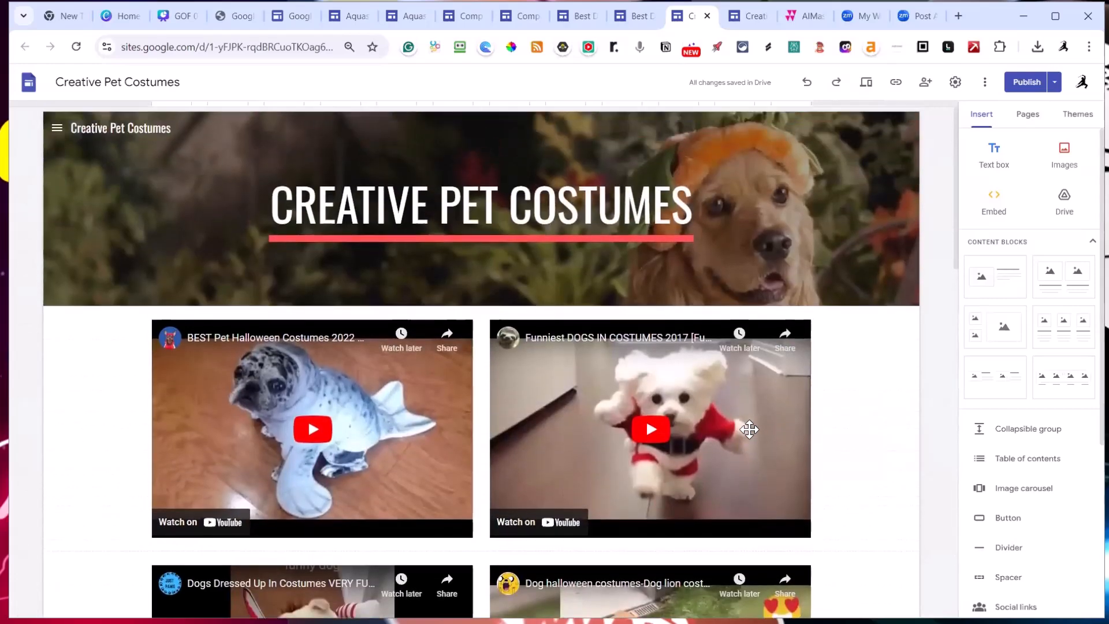
{"action": "left_click", "coordinate": [748, 16]}
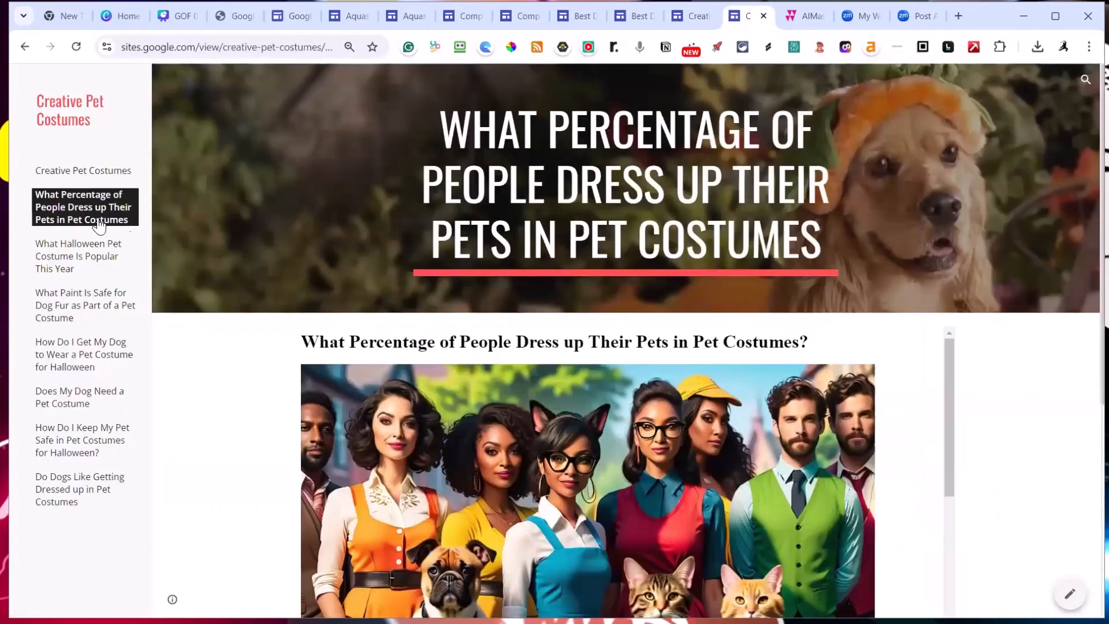
{"action": "left_click", "coordinate": [707, 21]}
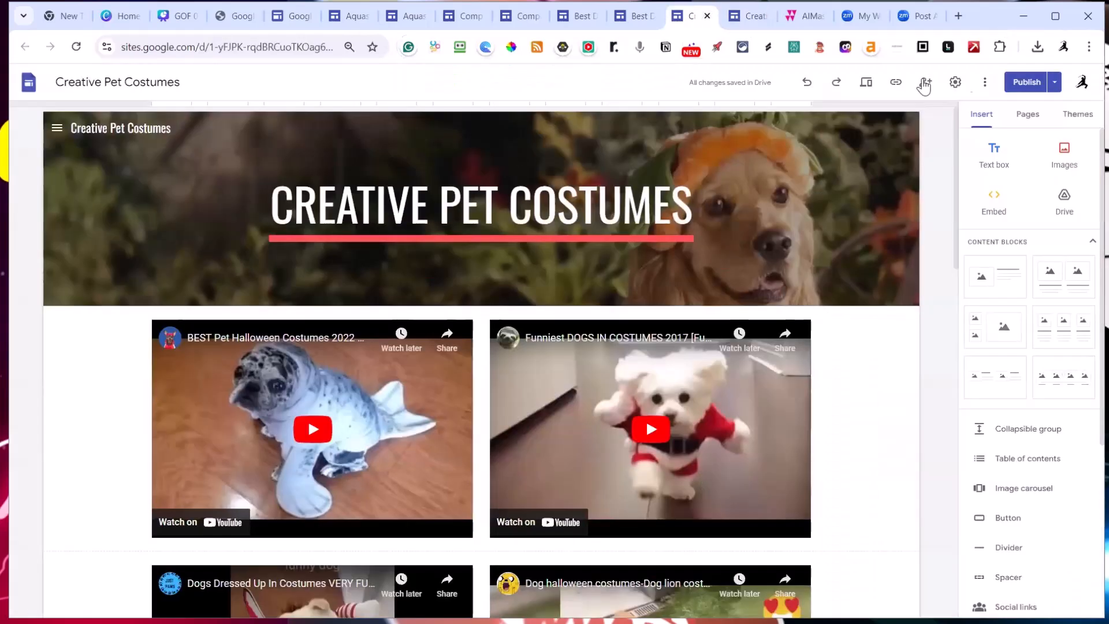
Open the "What Percentage of People Dress up Their Pets" page in the site editor and review its embedded article
{"action": "left_click", "coordinate": [1035, 116]}
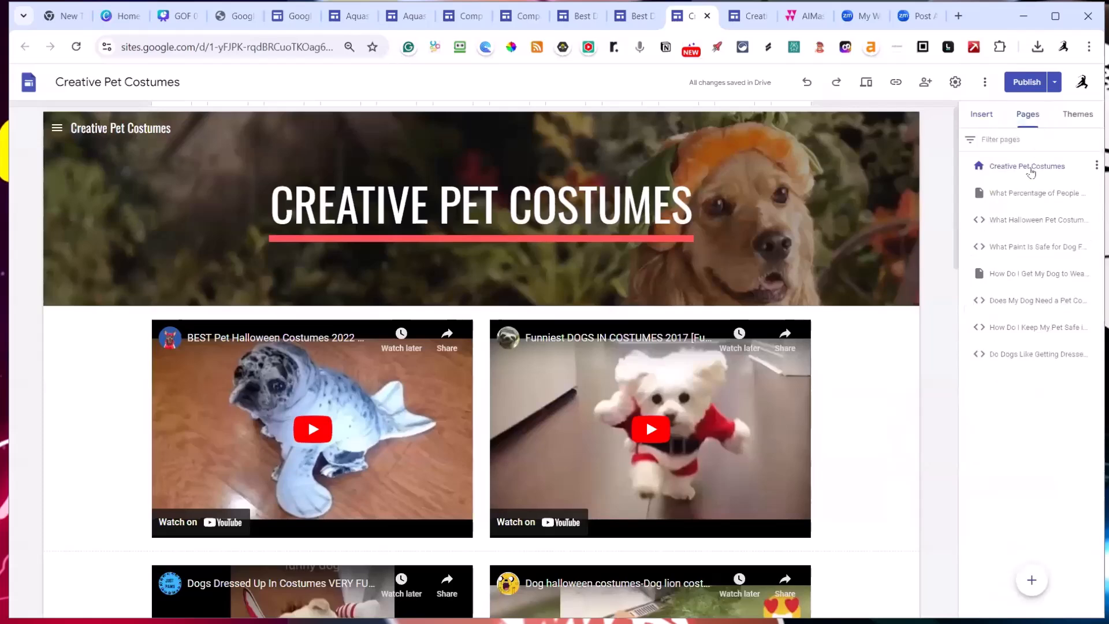
{"action": "left_click", "coordinate": [1030, 195]}
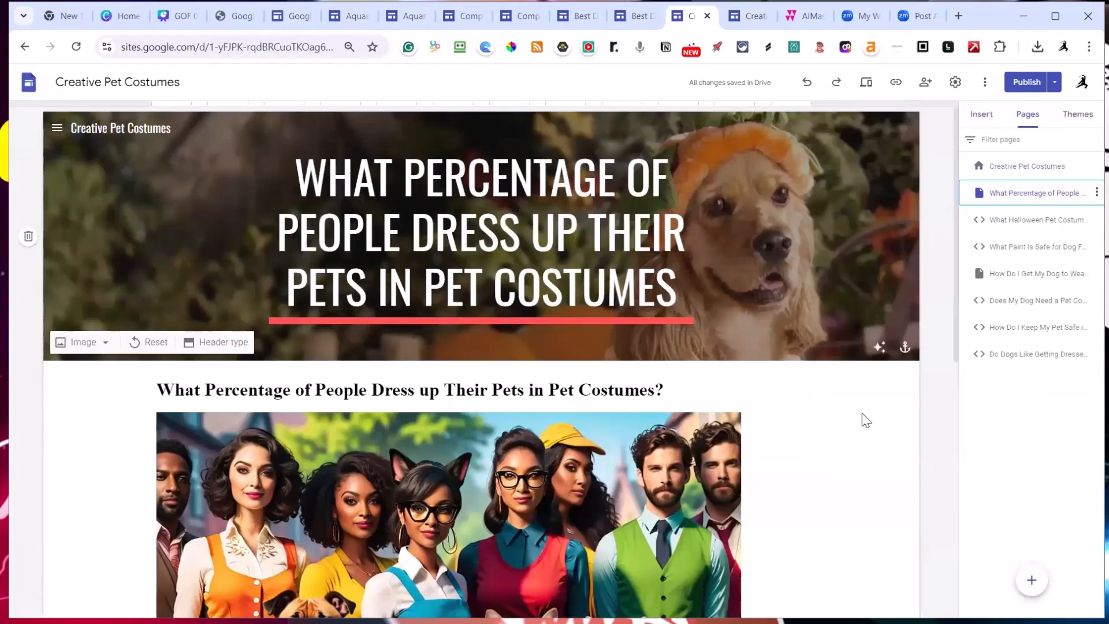
{"action": "scroll", "coordinate": [779, 350], "scroll_direction": "down", "scroll_amount": 5}
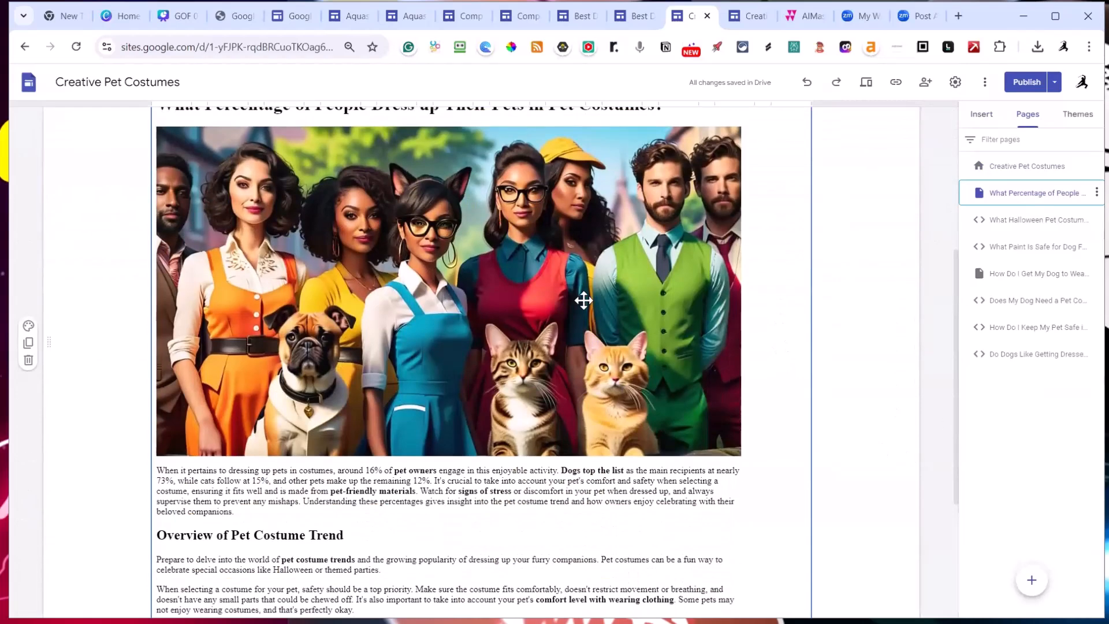
{"action": "scroll", "coordinate": [572, 298], "scroll_direction": "down", "scroll_amount": 4}
{"action": "scroll", "coordinate": [569, 298], "scroll_direction": "up", "scroll_amount": 9}
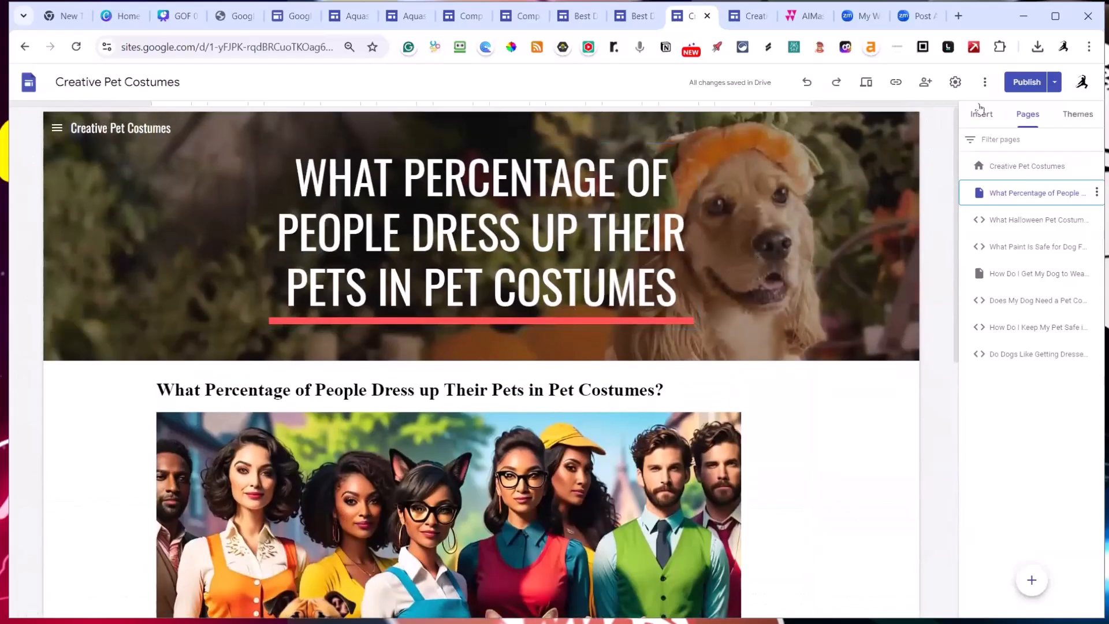
{"action": "left_click", "coordinate": [981, 114]}
{"action": "left_click", "coordinate": [995, 205]}
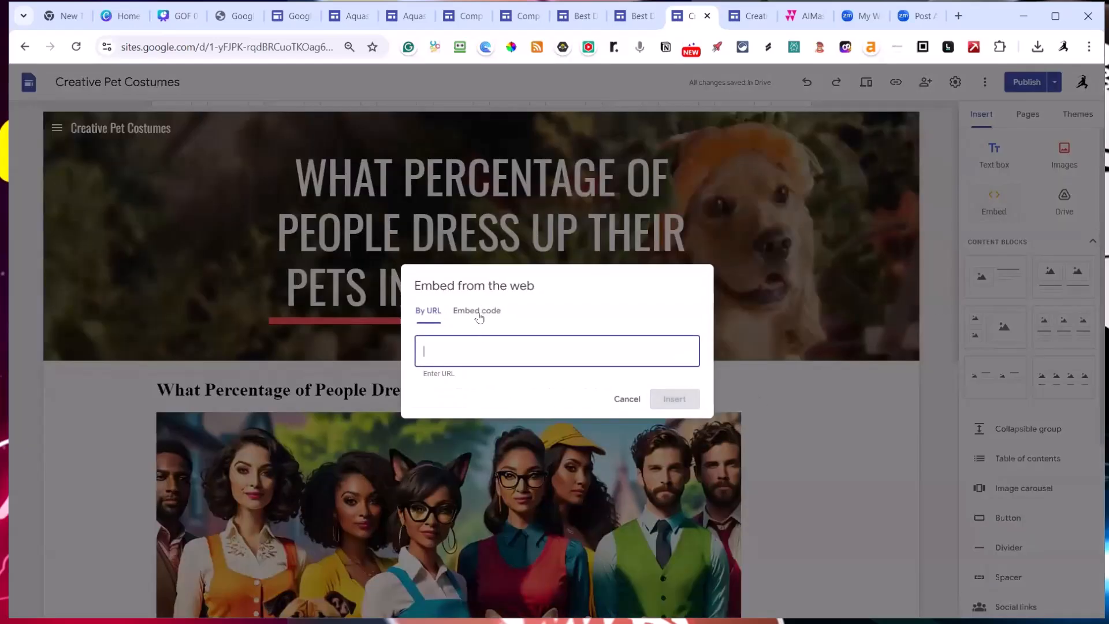
{"action": "left_click", "coordinate": [478, 311]}
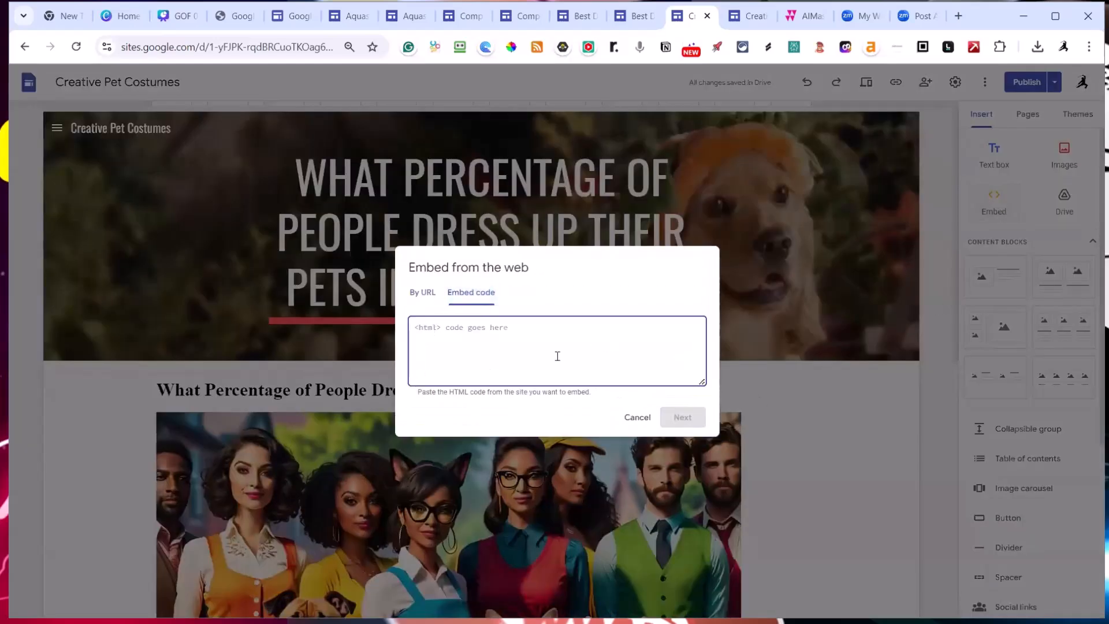
{"action": "left_click", "coordinate": [637, 418]}
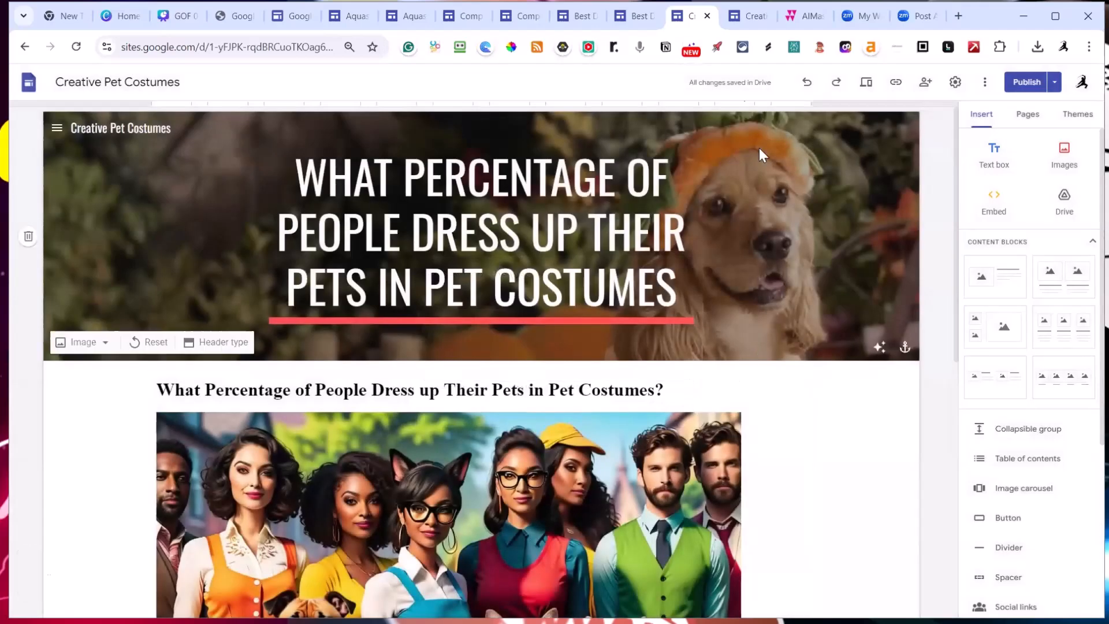
Examine the scrollable article on the published "What Percentage of People" page, and open the "What Halloween Pet Costume Is Popular This Year" page
{"action": "left_click", "coordinate": [744, 18]}
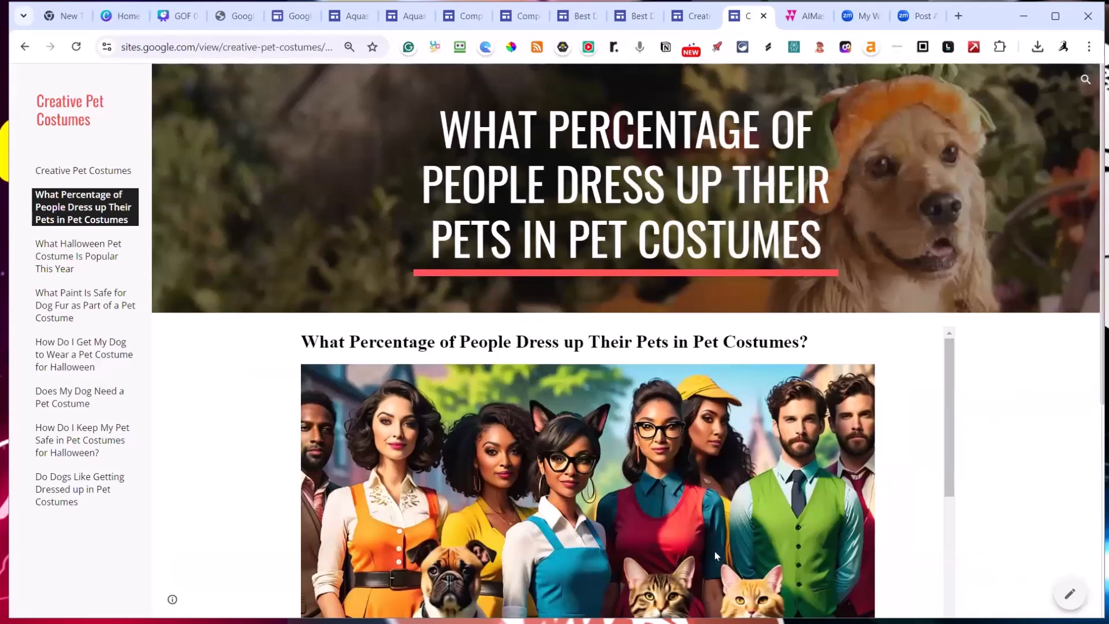
{"action": "left_click_drag", "start_coordinate": [947, 376], "coordinate": [948, 524]}
{"action": "scroll", "coordinate": [998, 441], "scroll_direction": "down", "scroll_amount": 3}
{"action": "left_click_drag", "start_coordinate": [947, 379], "coordinate": [985, 228]}
{"action": "scroll", "coordinate": [1007, 354], "scroll_direction": "up", "scroll_amount": 3}
{"action": "scroll", "coordinate": [1051, 341], "scroll_direction": "down", "scroll_amount": 3}
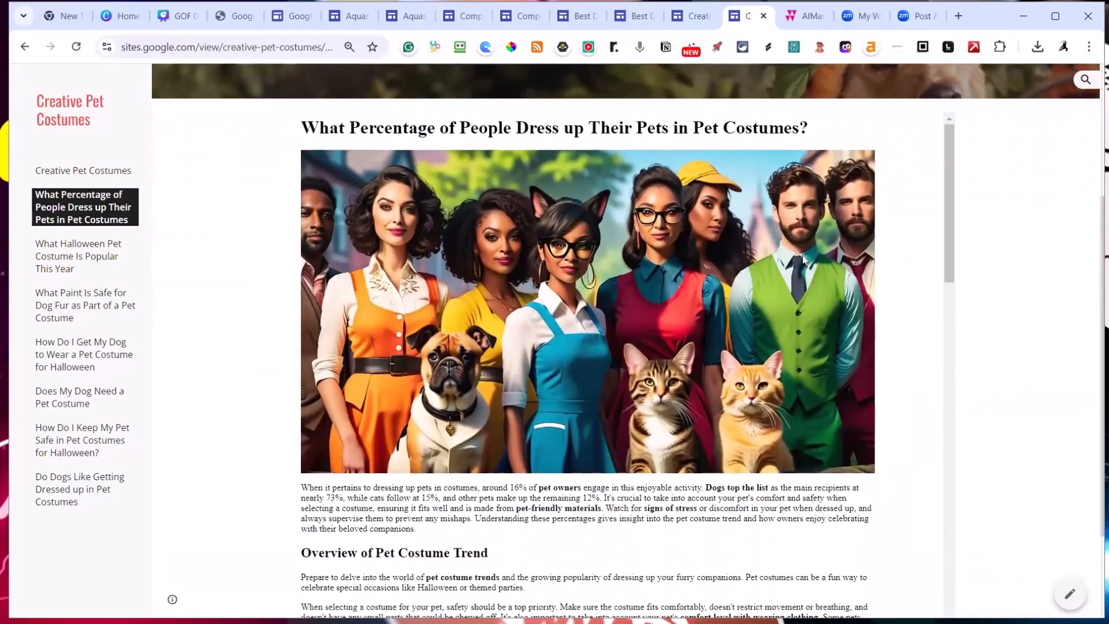
{"action": "left_click", "coordinate": [107, 259]}
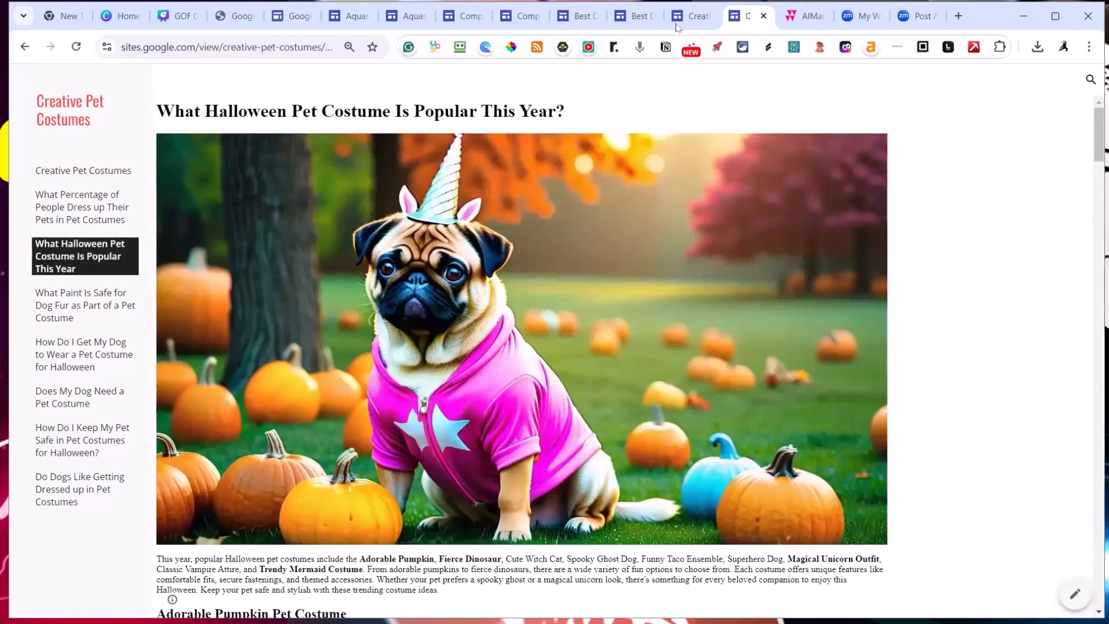
Return to the site editor and add a new standard page to the site, leaving its name empty
{"action": "left_click", "coordinate": [691, 15]}
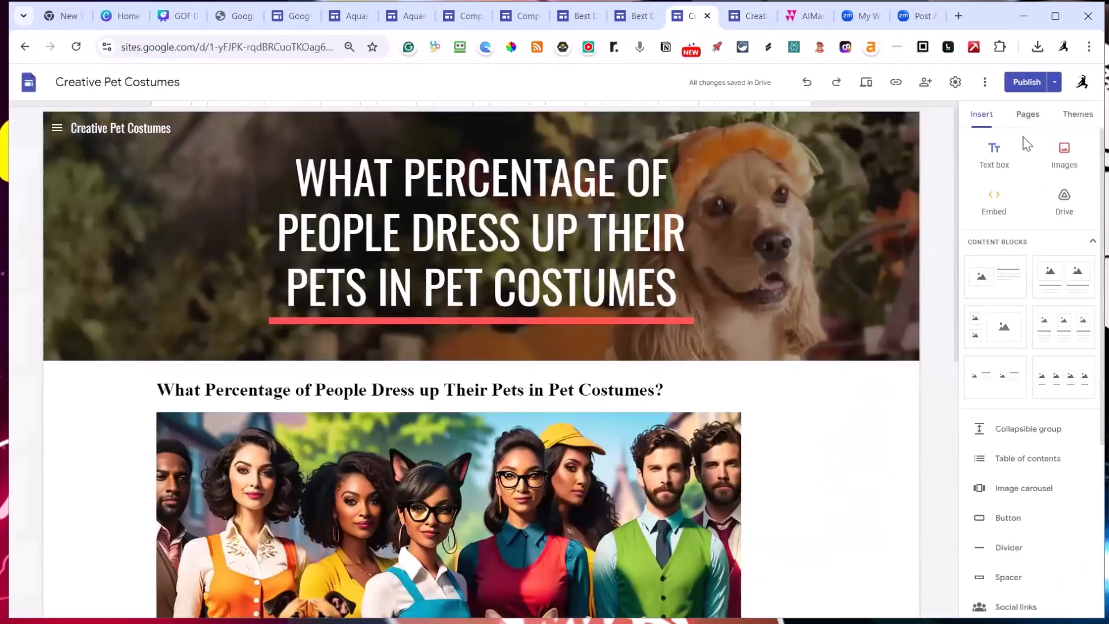
{"action": "scroll", "coordinate": [1039, 462], "scroll_direction": "down", "scroll_amount": 2}
{"action": "scroll", "coordinate": [1048, 481], "scroll_direction": "down", "scroll_amount": 4}
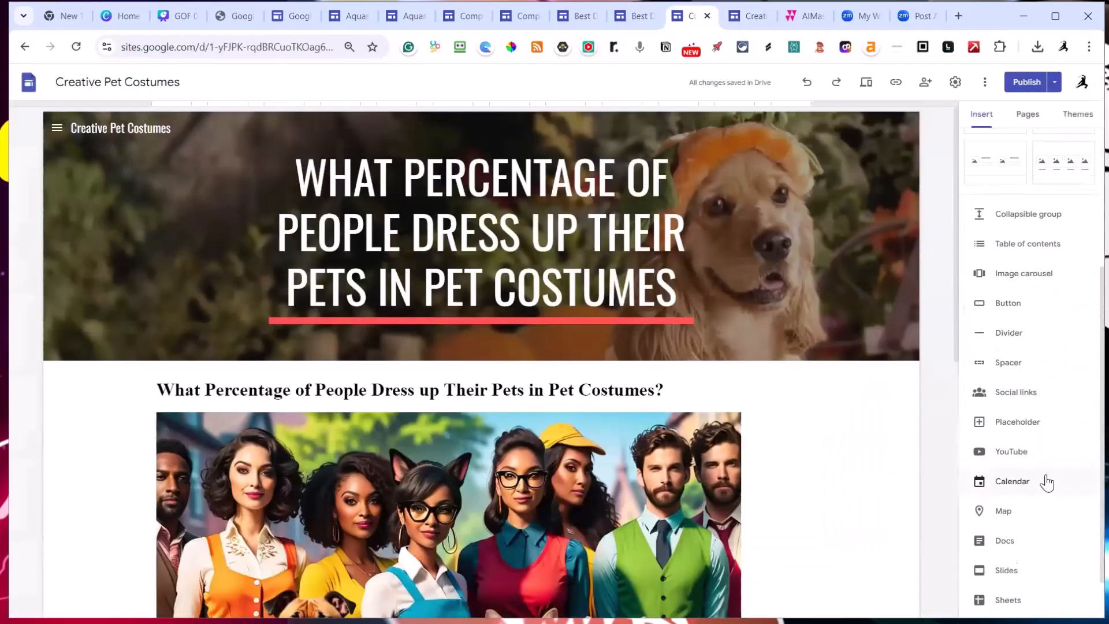
{"action": "scroll", "coordinate": [1039, 347], "scroll_direction": "up", "scroll_amount": 5}
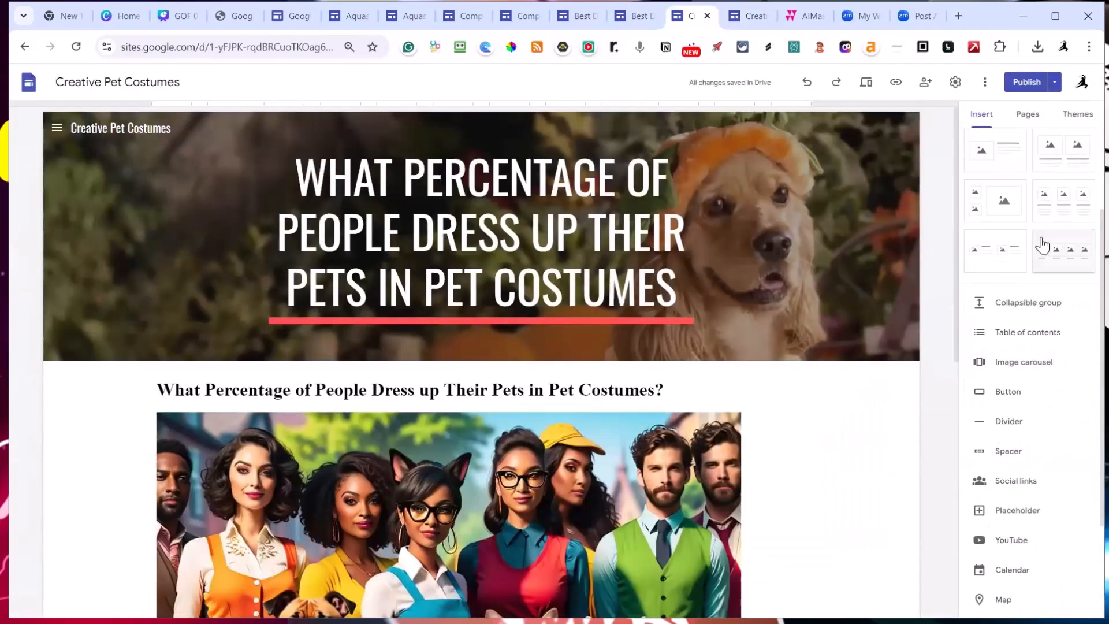
{"action": "left_click", "coordinate": [1027, 114]}
{"action": "left_click", "coordinate": [1030, 580]}
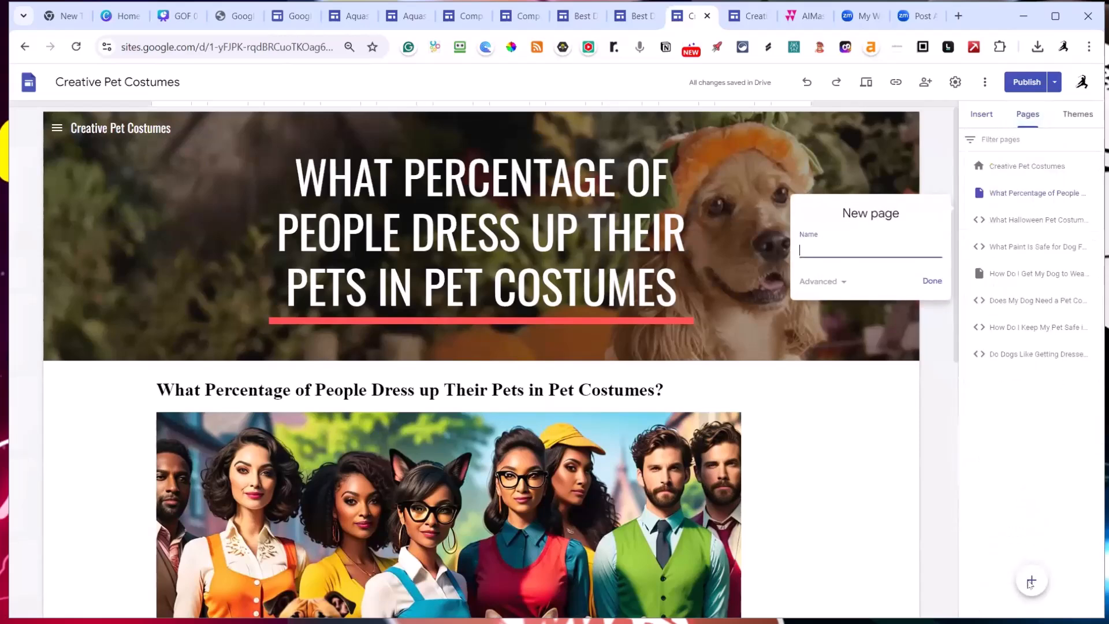
{"action": "left_click", "coordinate": [932, 281]}
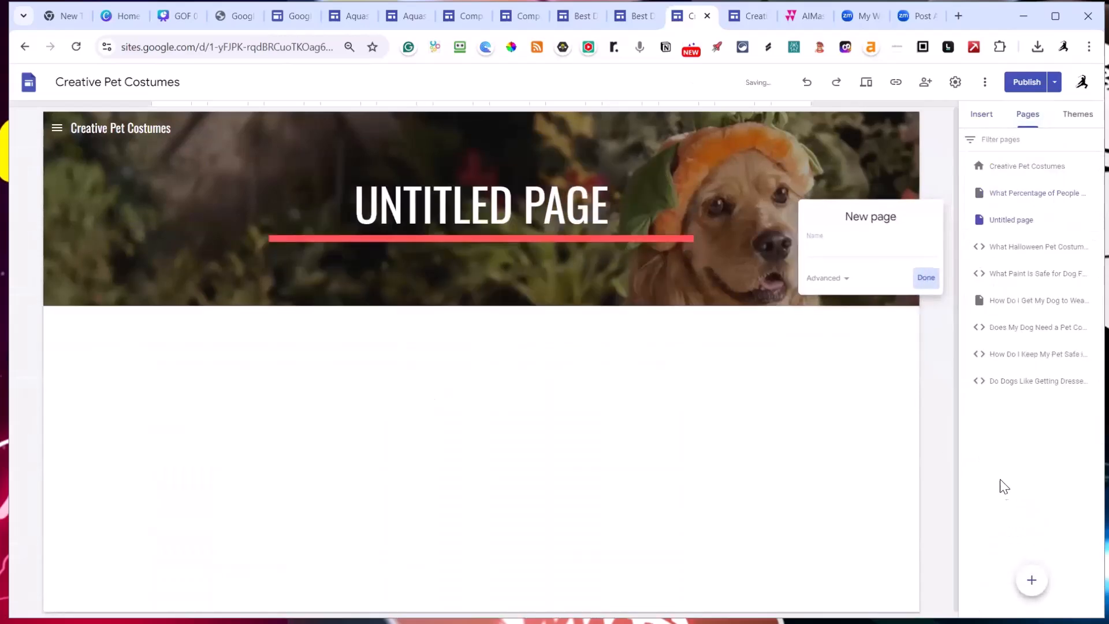
Add a new full page embed named "test" to the site
{"action": "mouse_move", "coordinate": [1032, 582]}
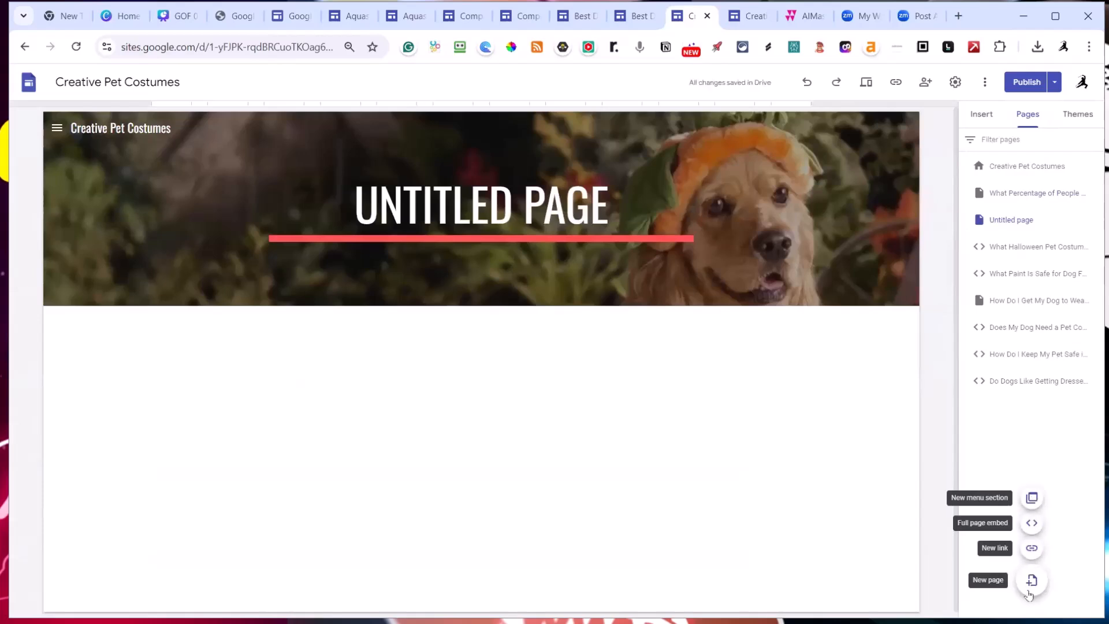
{"action": "left_click", "coordinate": [1032, 525]}
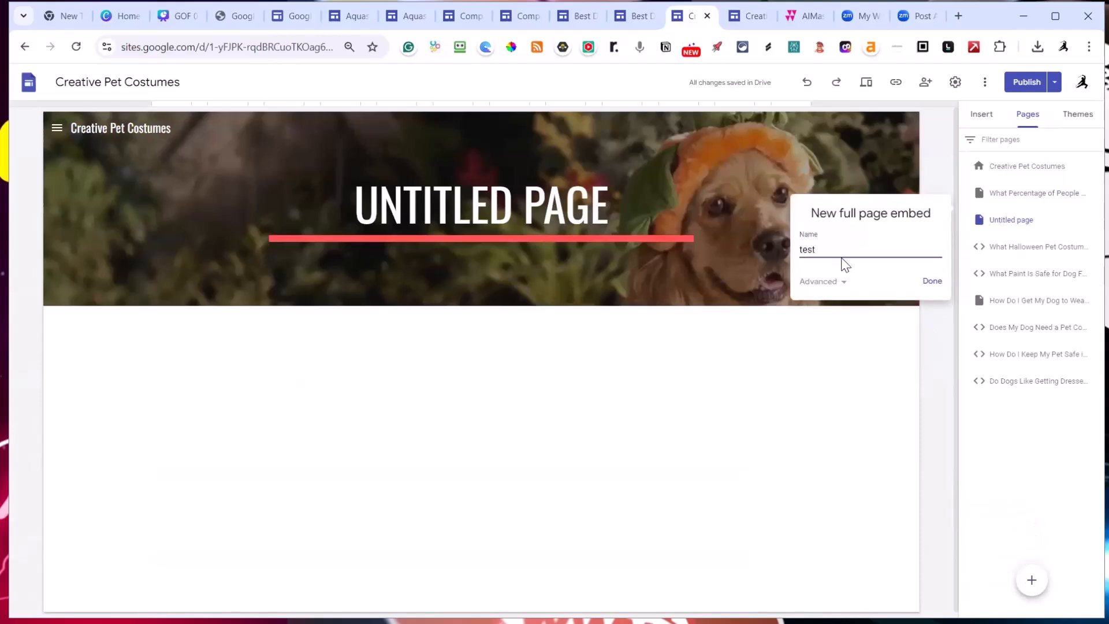
{"action": "left_click", "coordinate": [931, 281]}
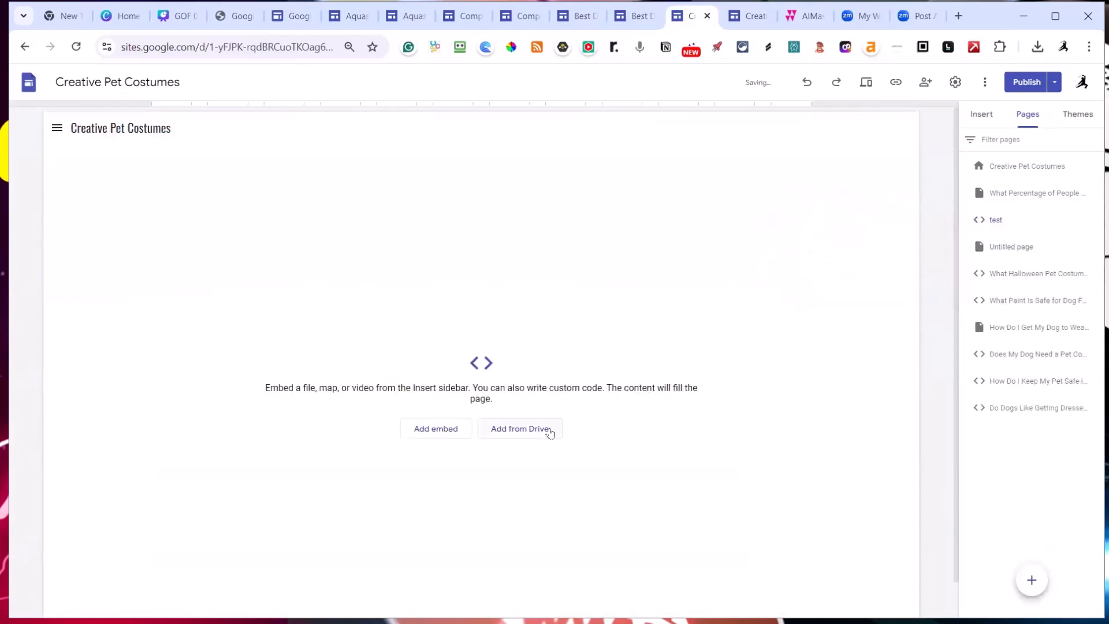
{"action": "left_click", "coordinate": [445, 431]}
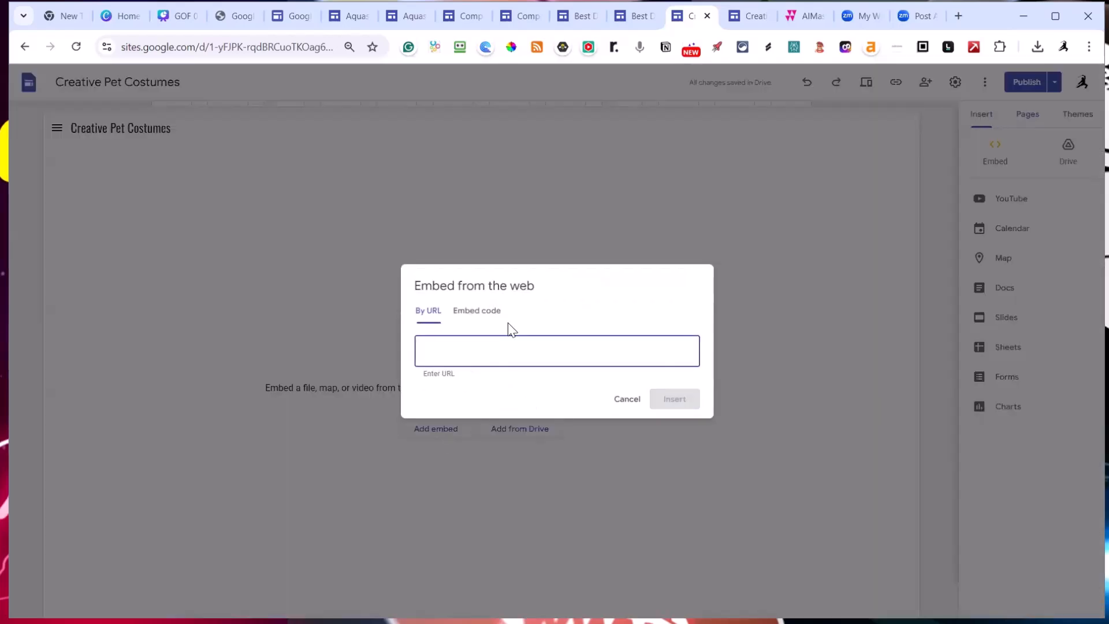
{"action": "left_click", "coordinate": [492, 315]}
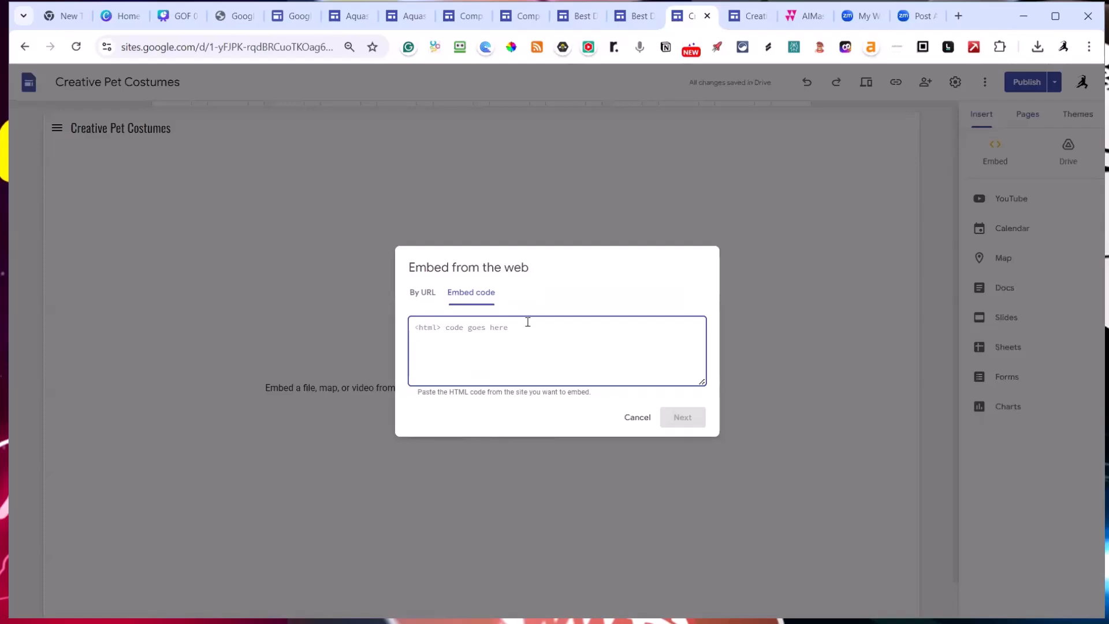
{"action": "left_click", "coordinate": [636, 418]}
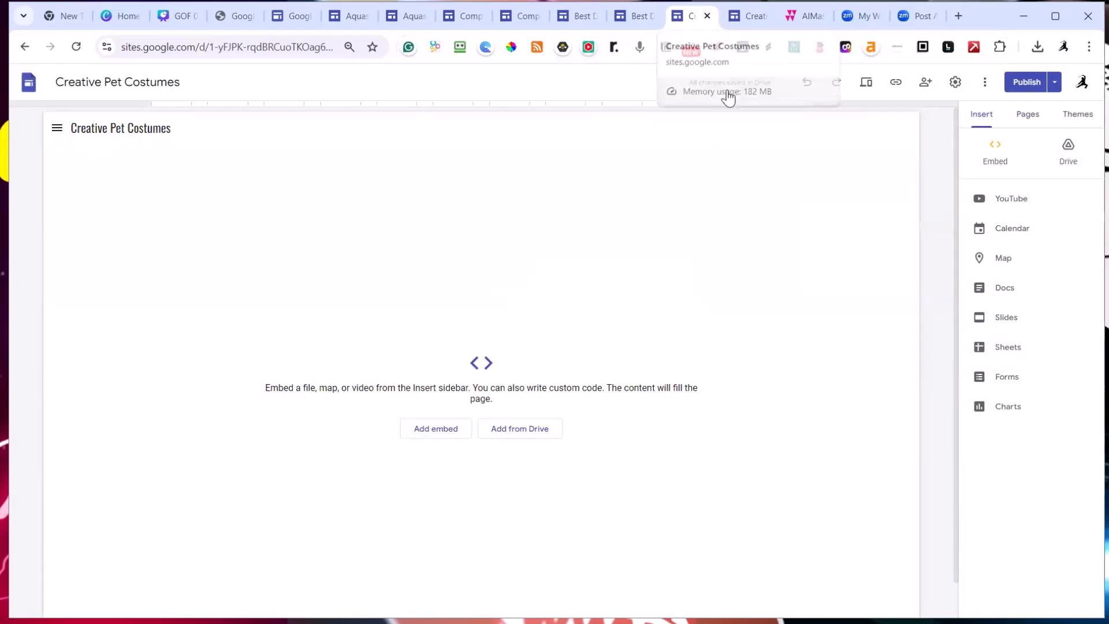
{"action": "left_click", "coordinate": [1020, 119]}
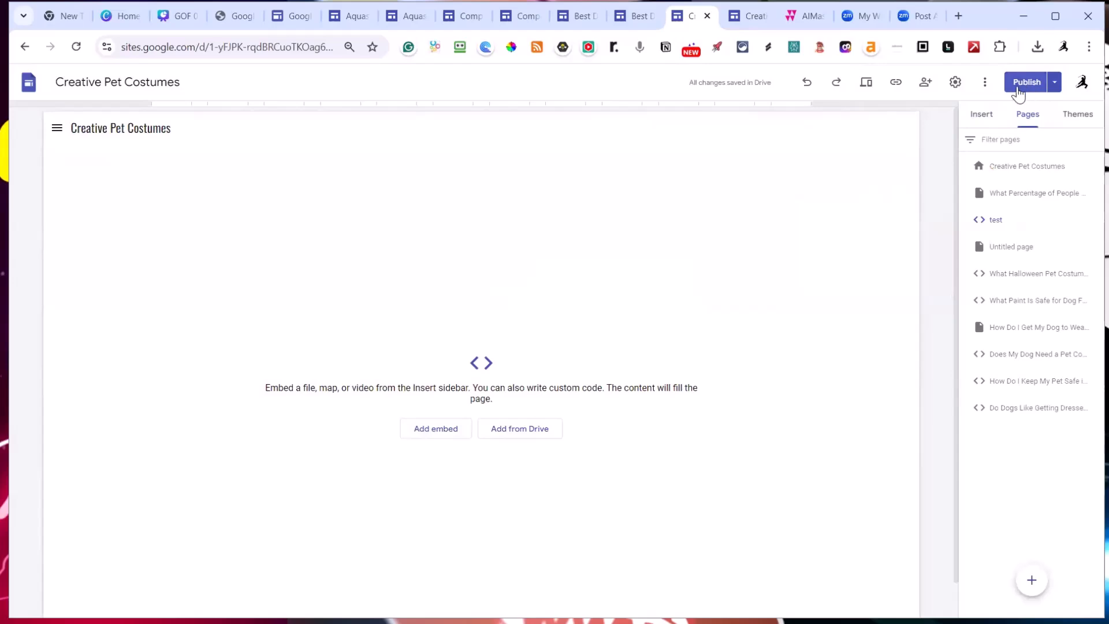
Switch to the published pet costume site and open the full page embed about dog fur paint, followed by "How Do I Get My Dog to Wear a Pet Costume for Halloween"
{"action": "left_click", "coordinate": [750, 18]}
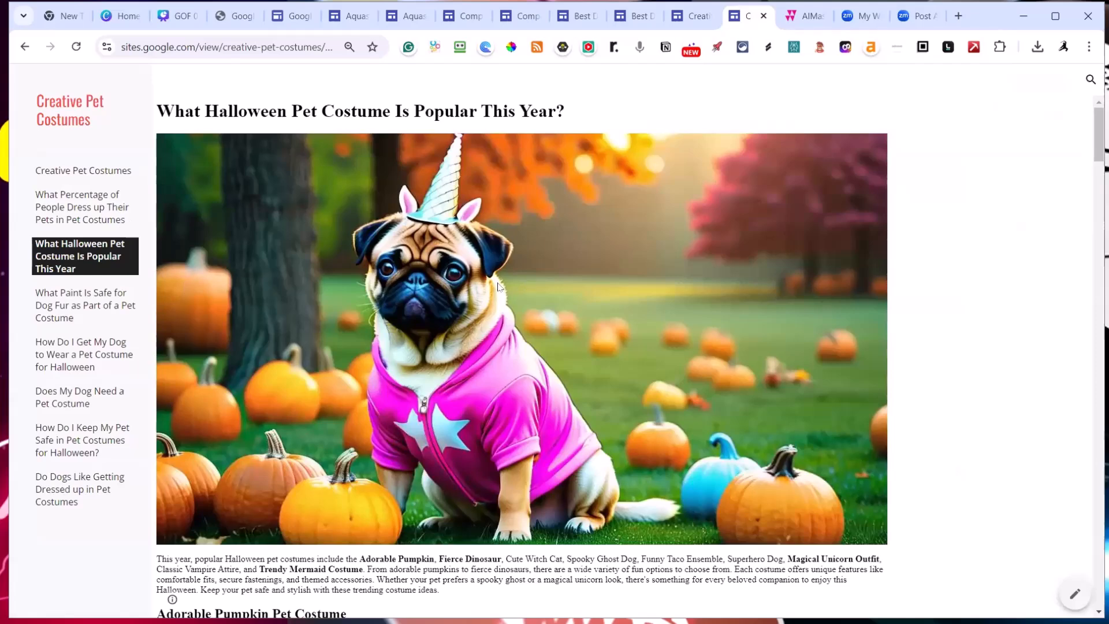
{"action": "left_click", "coordinate": [113, 323]}
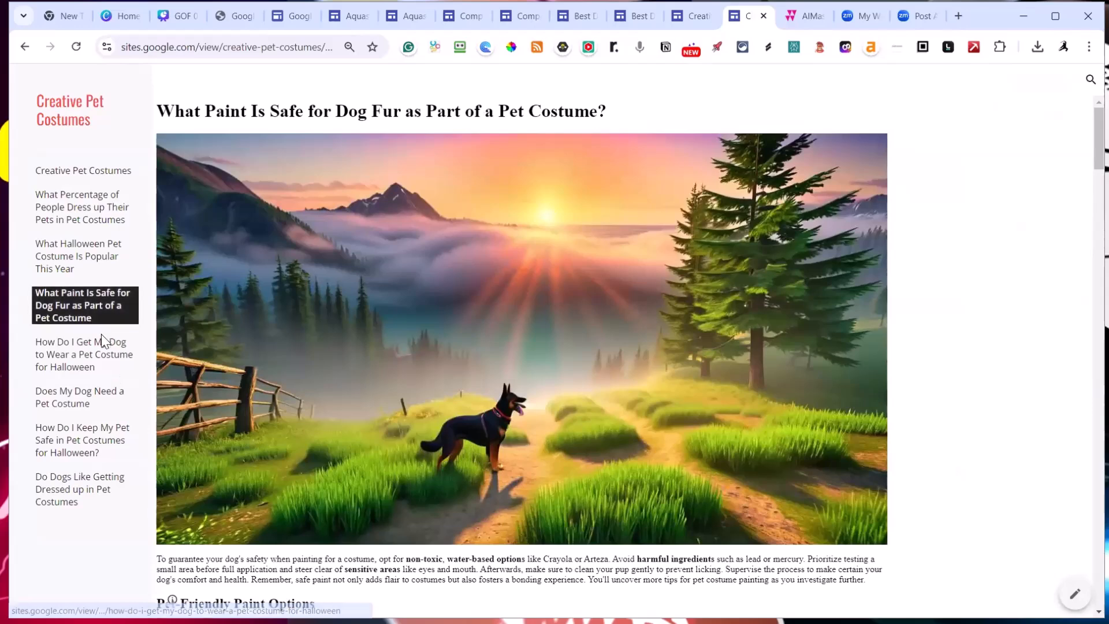
{"action": "left_click", "coordinate": [102, 359]}
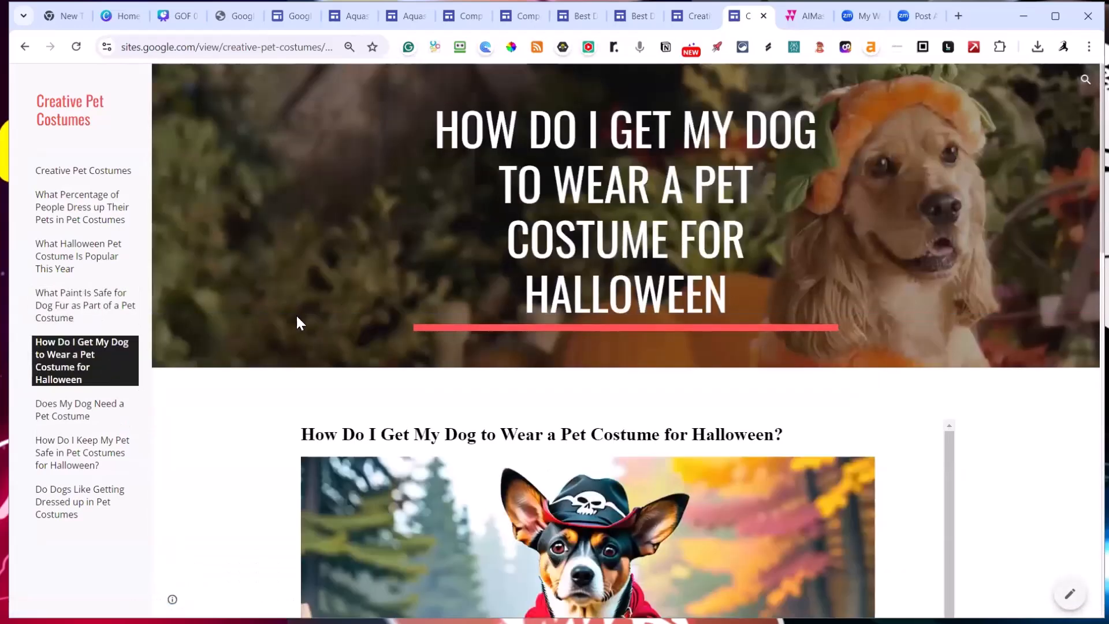
Examine the embedded article on getting a dog to wear a costume, including how it scrolls inside its own frame
{"action": "scroll", "coordinate": [909, 407], "scroll_direction": "down", "scroll_amount": 2}
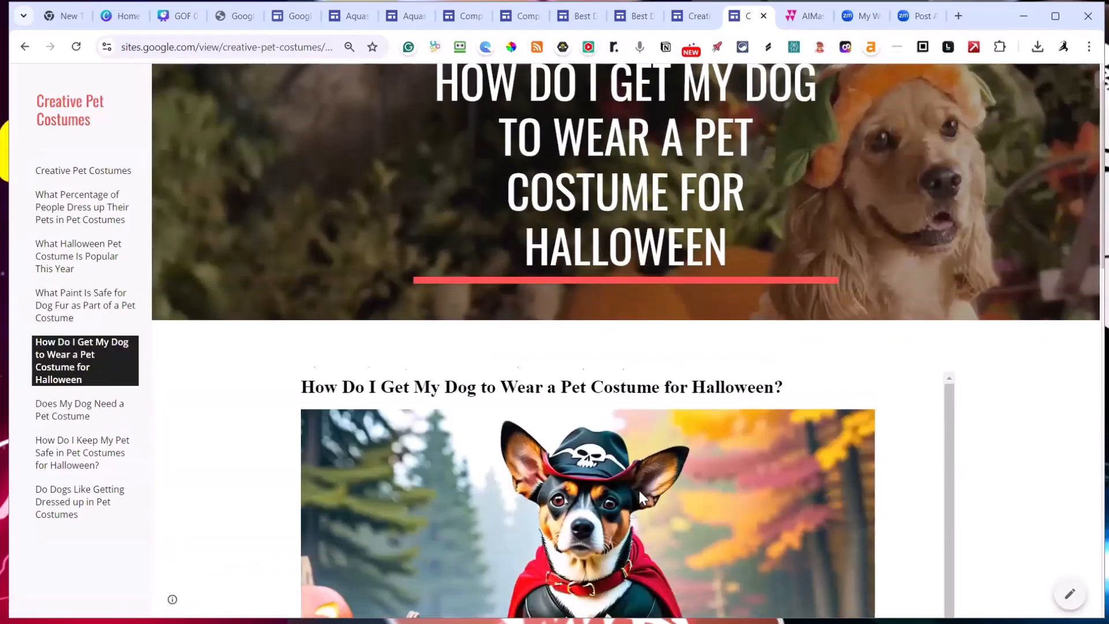
{"action": "scroll", "coordinate": [768, 312], "scroll_direction": "down", "scroll_amount": 10}
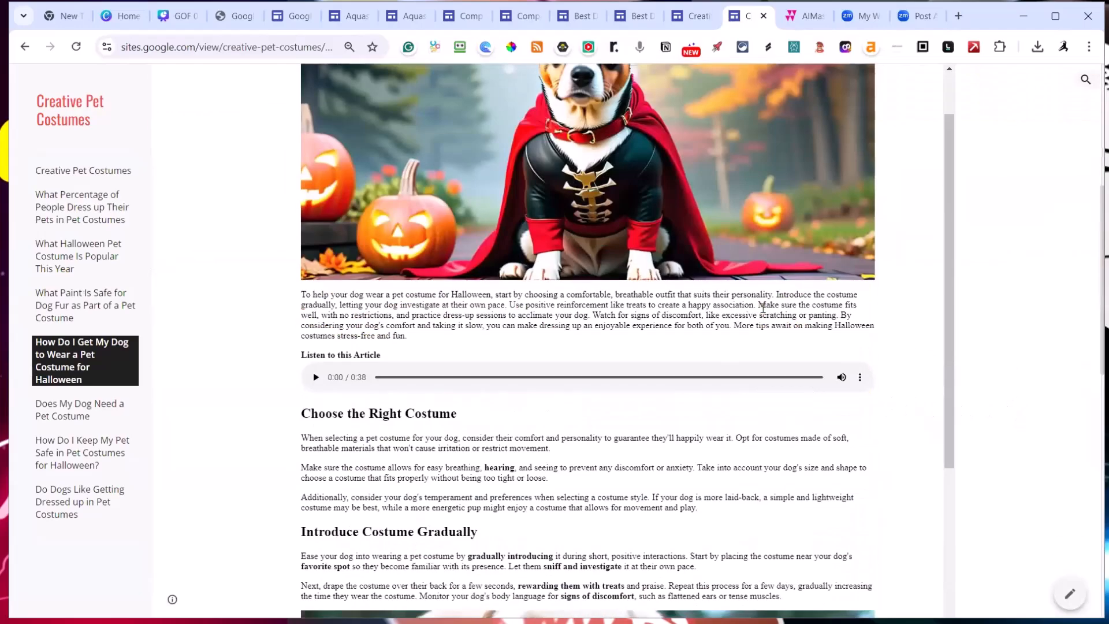
{"action": "scroll", "coordinate": [768, 294], "scroll_direction": "up", "scroll_amount": 7}
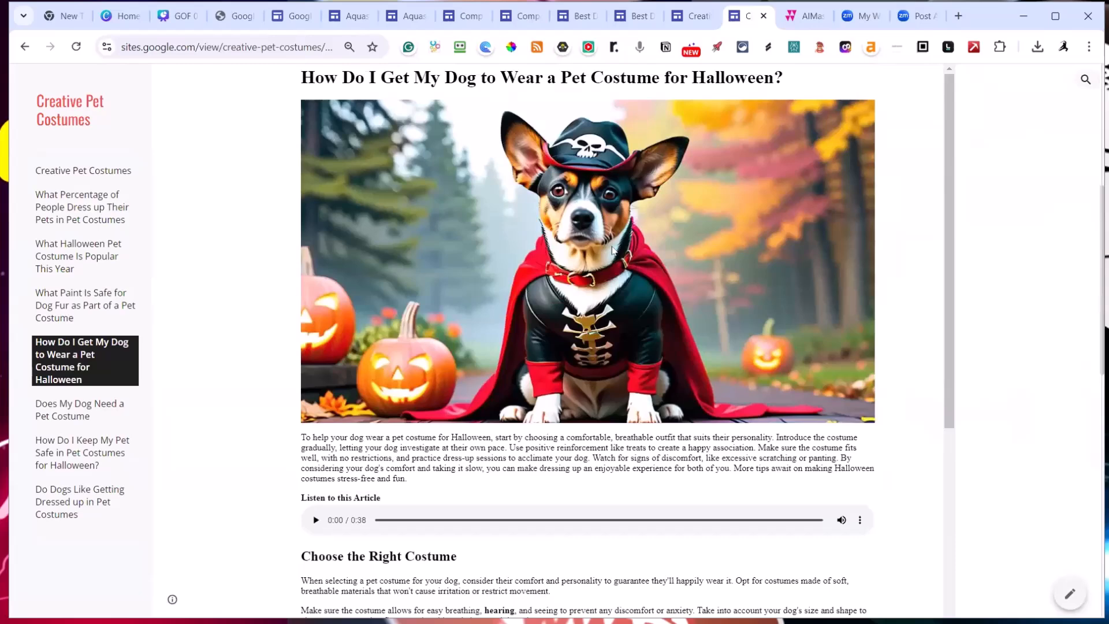
{"action": "scroll", "coordinate": [612, 250], "scroll_direction": "down", "scroll_amount": 9}
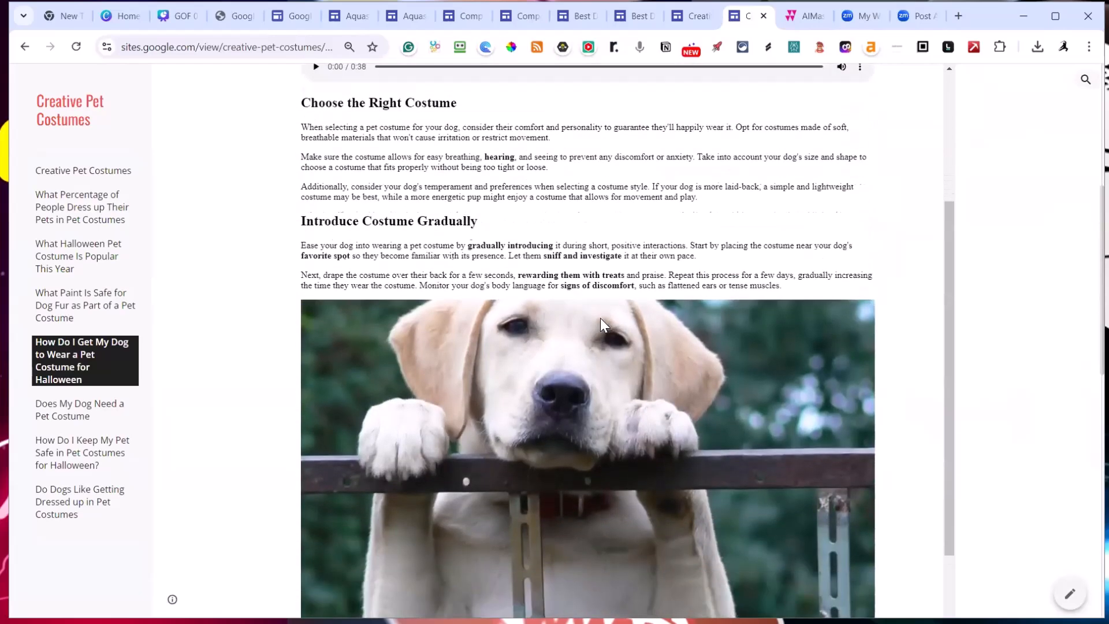
{"action": "scroll", "coordinate": [625, 345], "scroll_direction": "down", "scroll_amount": 14}
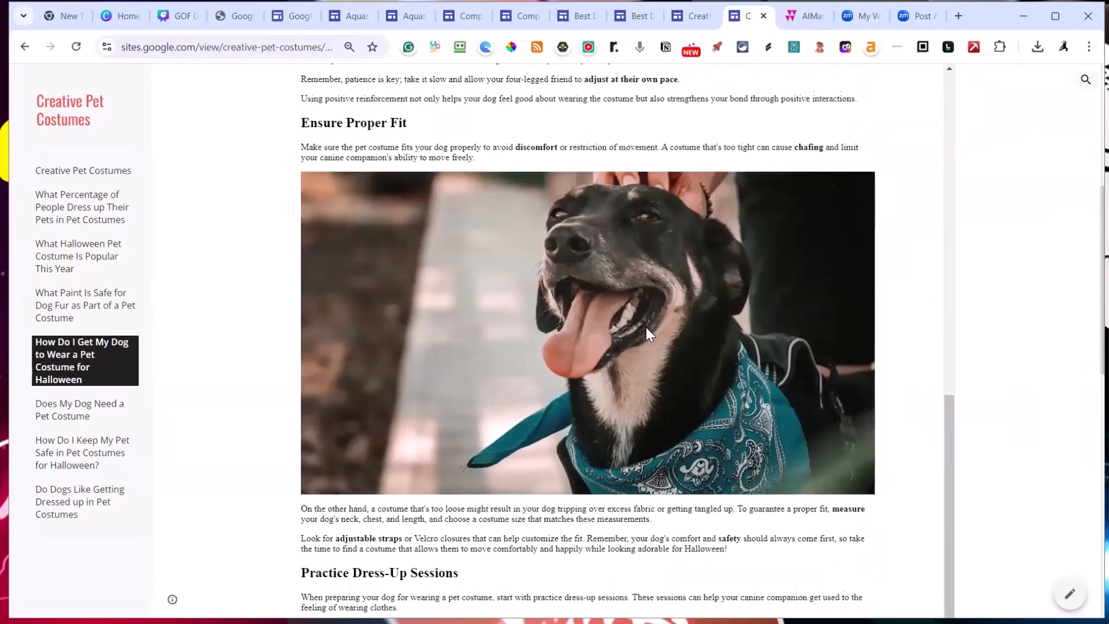
{"action": "scroll", "coordinate": [646, 327], "scroll_direction": "down", "scroll_amount": 20}
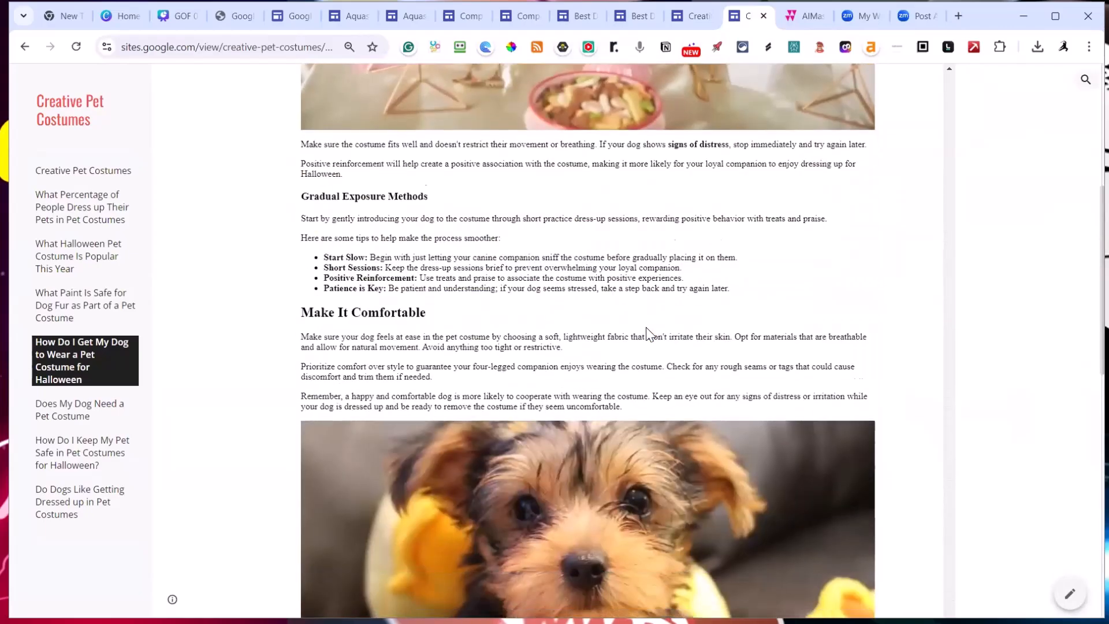
{"action": "scroll", "coordinate": [646, 327], "scroll_direction": "up", "scroll_amount": 20}
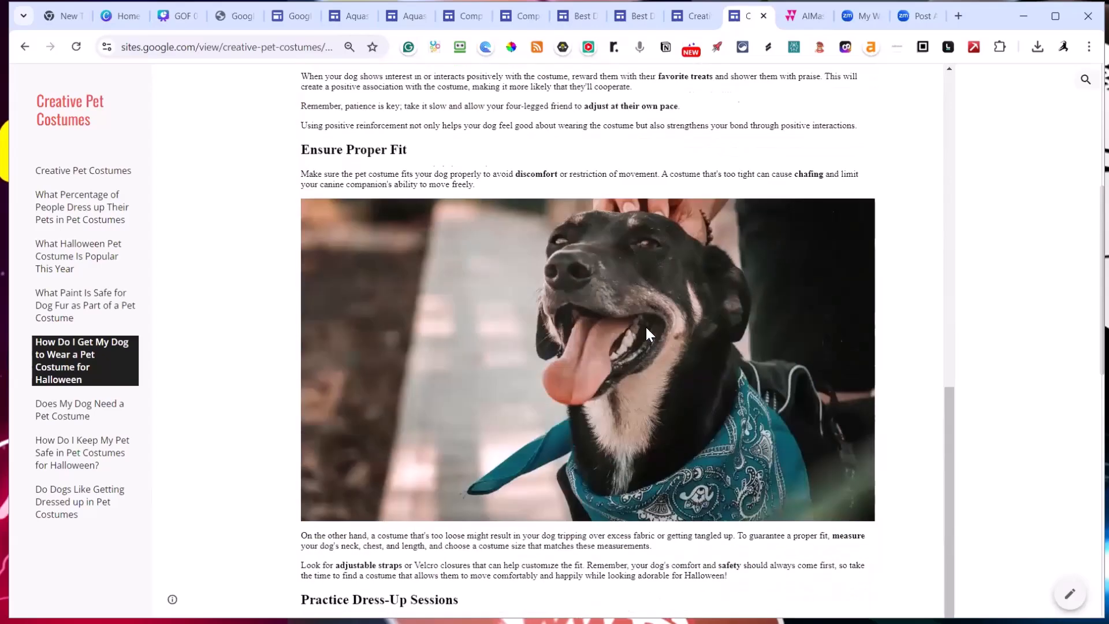
{"action": "scroll", "coordinate": [646, 327], "scroll_direction": "up", "scroll_amount": 15}
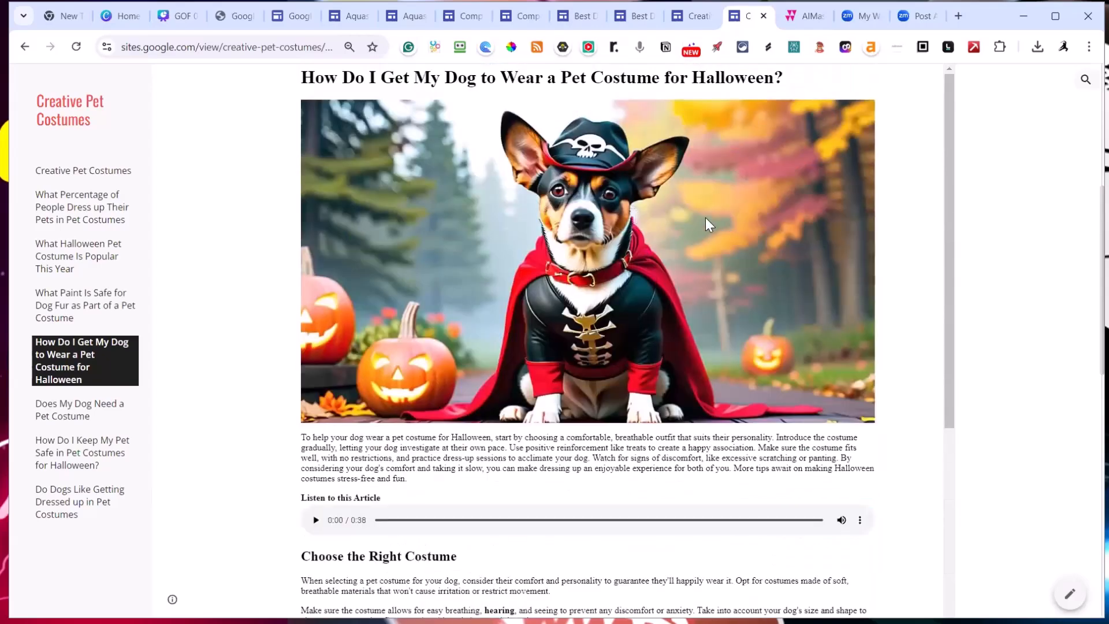
Play and pause the article's "Listen to this Article" audio, and review the rest of the embedded content back to its title
{"action": "left_click", "coordinate": [316, 521]}
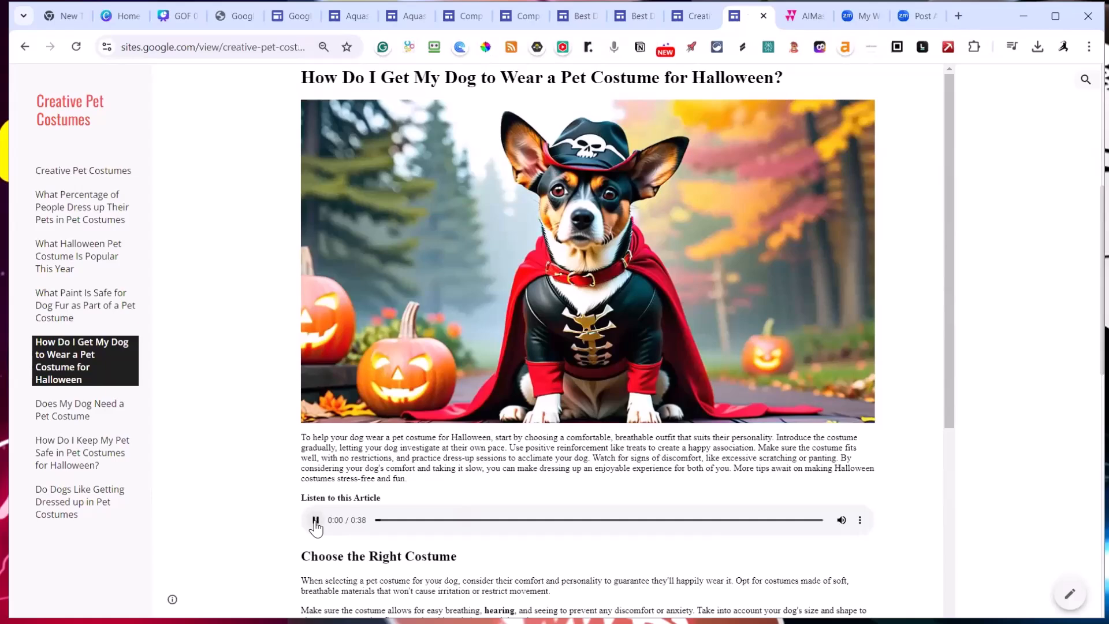
{"action": "left_click", "coordinate": [316, 520]}
{"action": "scroll", "coordinate": [592, 470], "scroll_direction": "down", "scroll_amount": 5}
{"action": "scroll", "coordinate": [603, 407], "scroll_direction": "down", "scroll_amount": 18}
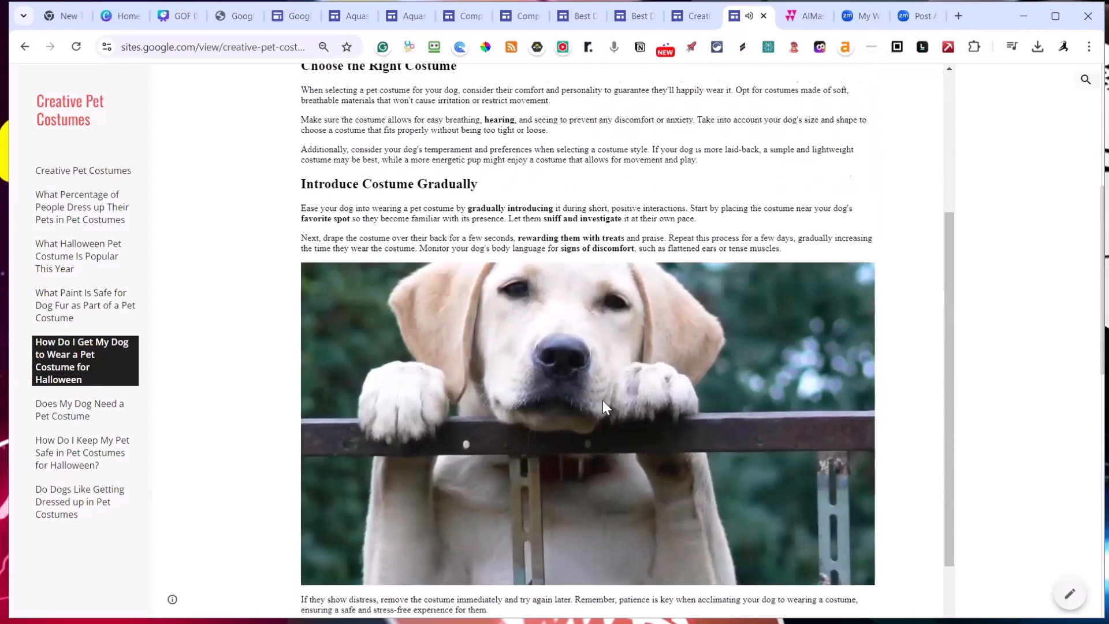
{"action": "scroll", "coordinate": [602, 402], "scroll_direction": "down", "scroll_amount": 20}
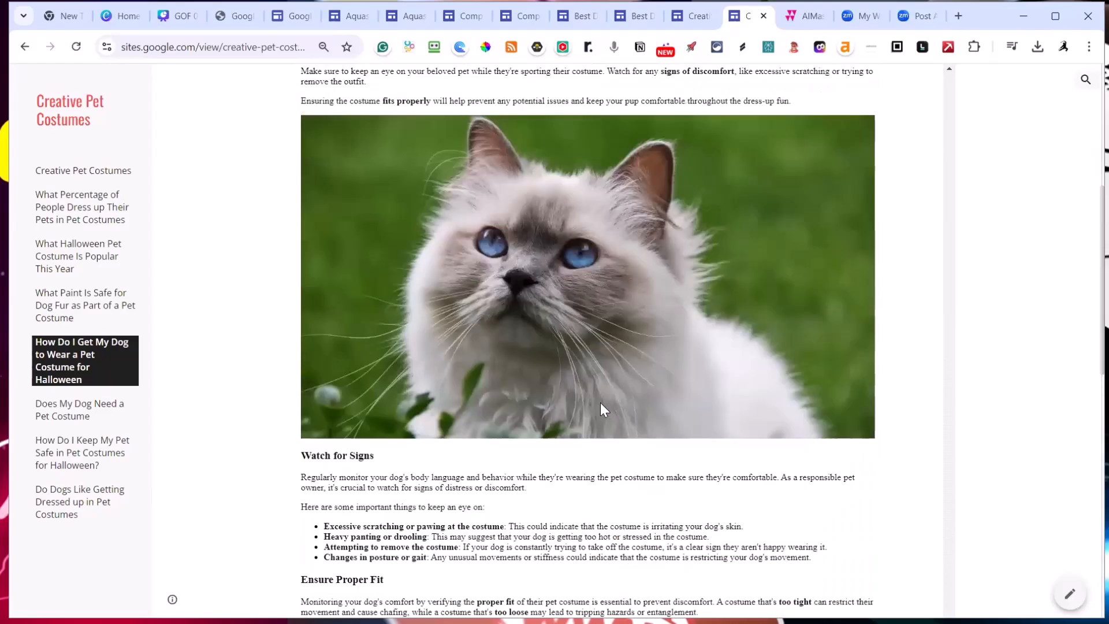
{"action": "scroll", "coordinate": [600, 403], "scroll_direction": "up", "scroll_amount": 7}
{"action": "scroll", "coordinate": [595, 404], "scroll_direction": "down", "scroll_amount": 6}
{"action": "scroll", "coordinate": [591, 404], "scroll_direction": "up", "scroll_amount": 20}
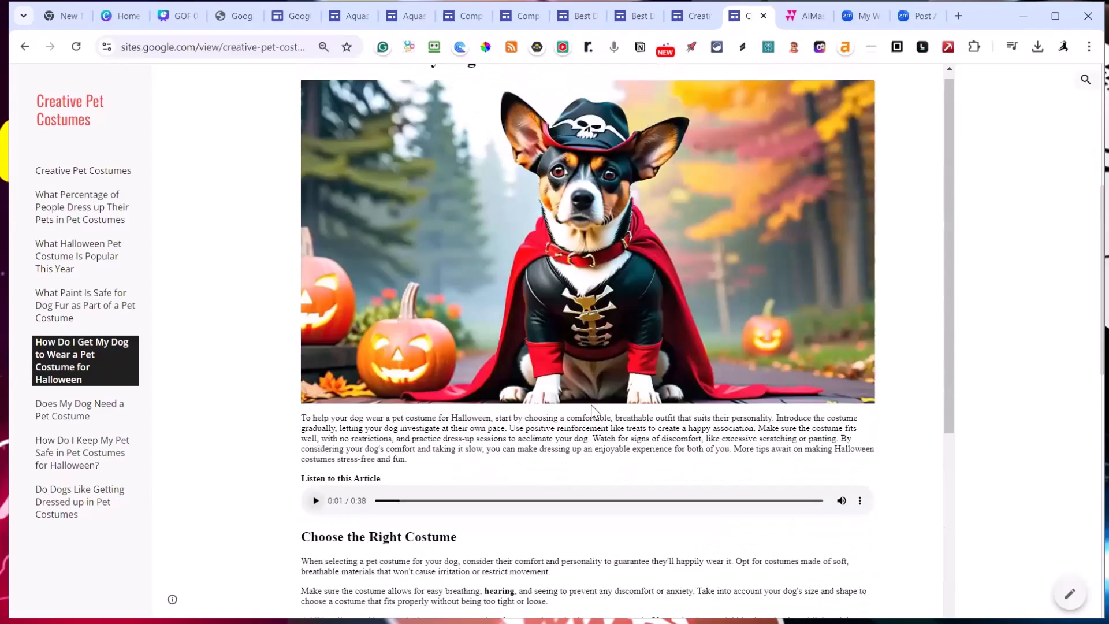
{"action": "scroll", "coordinate": [592, 411], "scroll_direction": "up", "scroll_amount": 1}
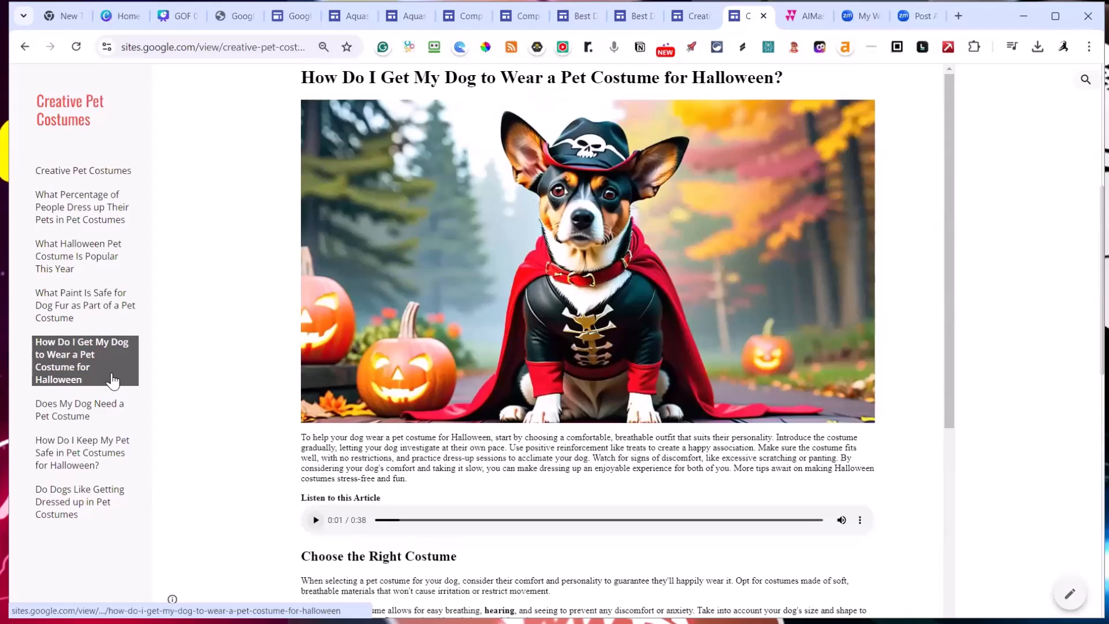
Examine the standard page's header banner and the start of the embed frame beneath it
{"action": "scroll", "coordinate": [909, 323], "scroll_direction": "up", "scroll_amount": 1}
{"action": "scroll", "coordinate": [909, 321], "scroll_direction": "up", "scroll_amount": 4}
{"action": "scroll", "coordinate": [909, 319], "scroll_direction": "down", "scroll_amount": 3}
{"action": "scroll", "coordinate": [908, 326], "scroll_direction": "up", "scroll_amount": 1}
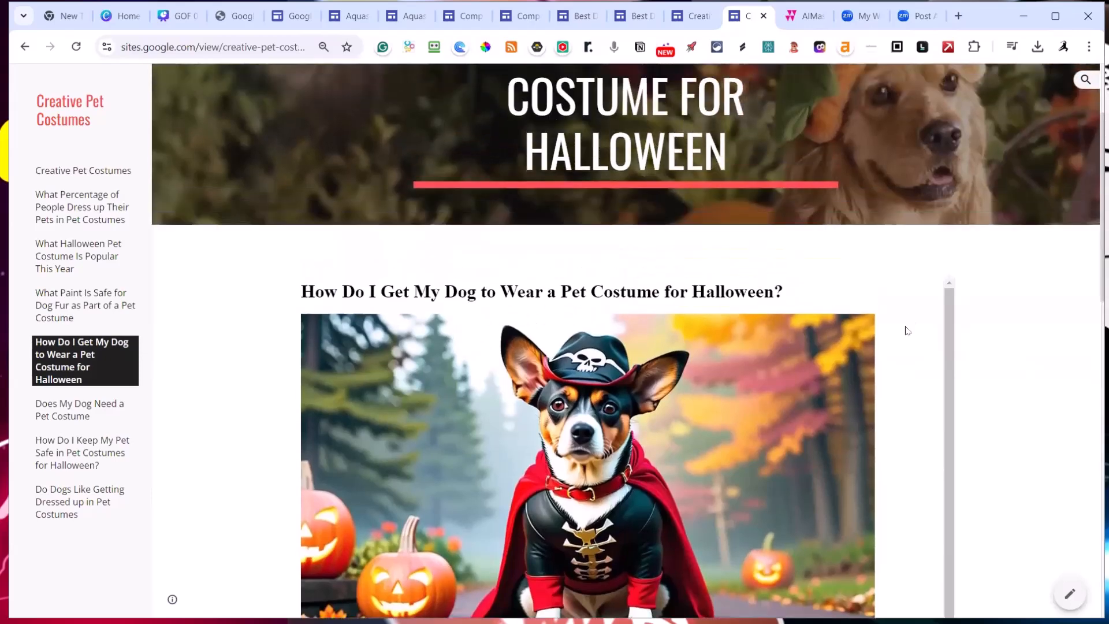
{"action": "scroll", "coordinate": [906, 331], "scroll_direction": "up", "scroll_amount": 2}
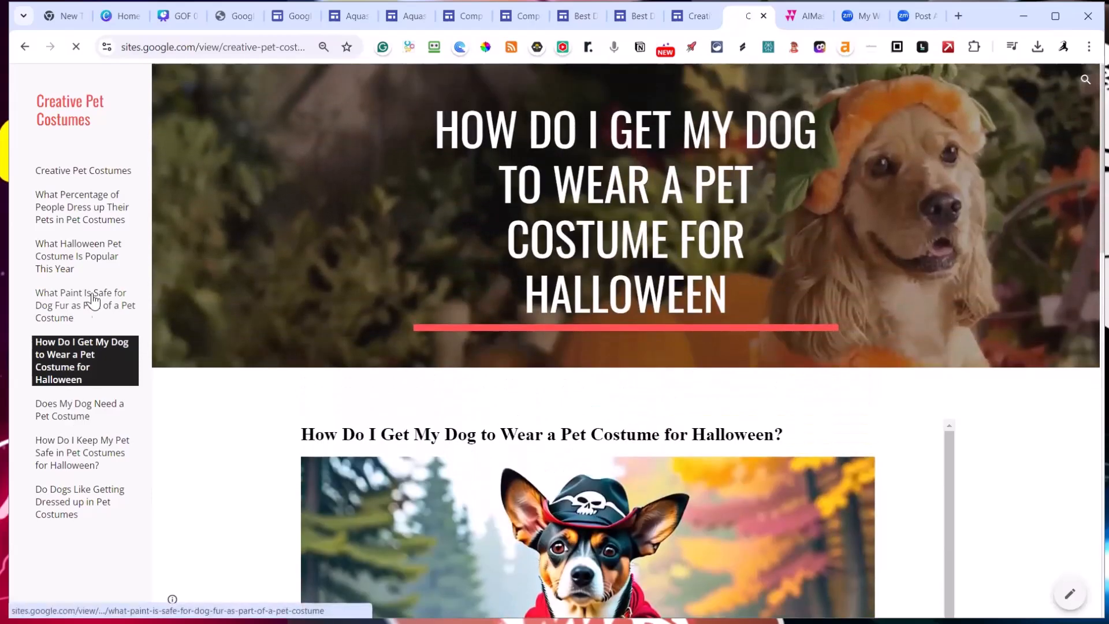
Open "What Paint Is Safe for Dog Fur as Part of a Pet Costume" and inspect its full page embed layout
{"action": "left_click", "coordinate": [93, 298]}
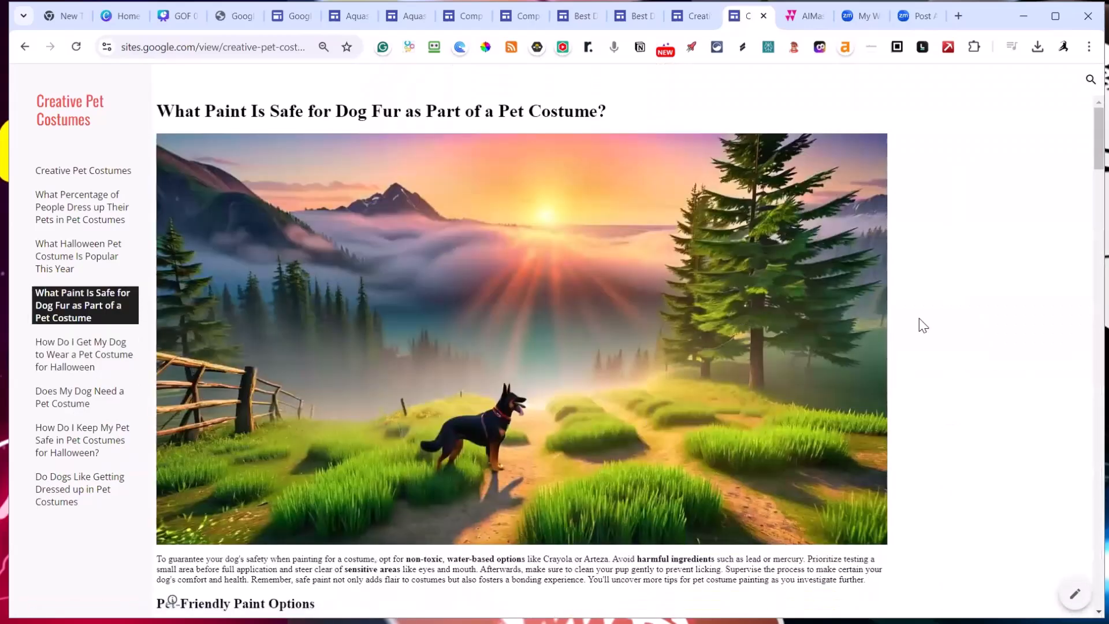
{"action": "scroll", "coordinate": [963, 261], "scroll_direction": "down", "scroll_amount": 3}
{"action": "scroll", "coordinate": [955, 243], "scroll_direction": "up", "scroll_amount": 3}
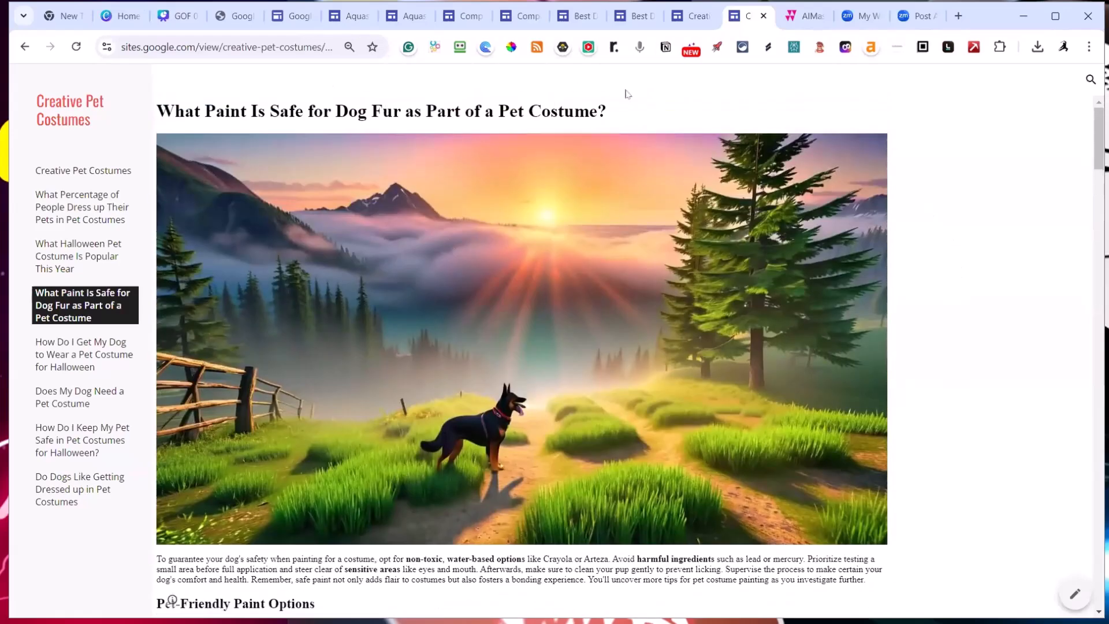
{"action": "scroll", "coordinate": [595, 272], "scroll_direction": "down", "scroll_amount": 1}
{"action": "scroll", "coordinate": [594, 273], "scroll_direction": "up", "scroll_amount": 1}
Reopen "How Do I Get My Dog to Wear a Pet Costume for Halloween" and compare its framed embed with the full page layout
{"action": "left_click", "coordinate": [91, 344]}
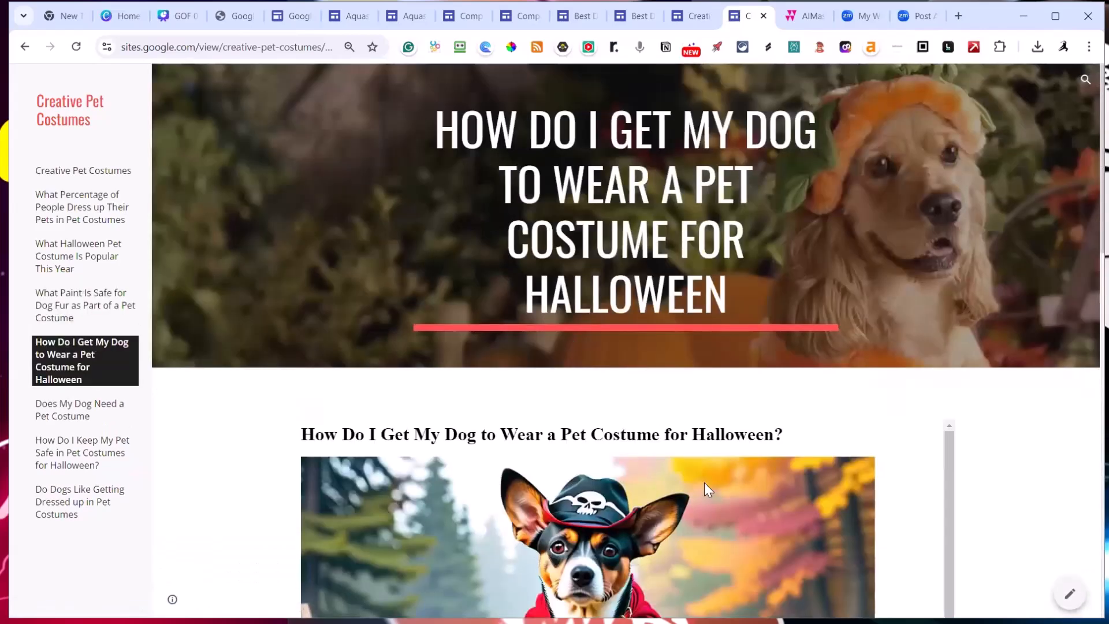
{"action": "scroll", "coordinate": [704, 483], "scroll_direction": "down", "scroll_amount": 4}
{"action": "scroll", "coordinate": [995, 468], "scroll_direction": "down", "scroll_amount": 5}
{"action": "scroll", "coordinate": [901, 341], "scroll_direction": "down", "scroll_amount": 10}
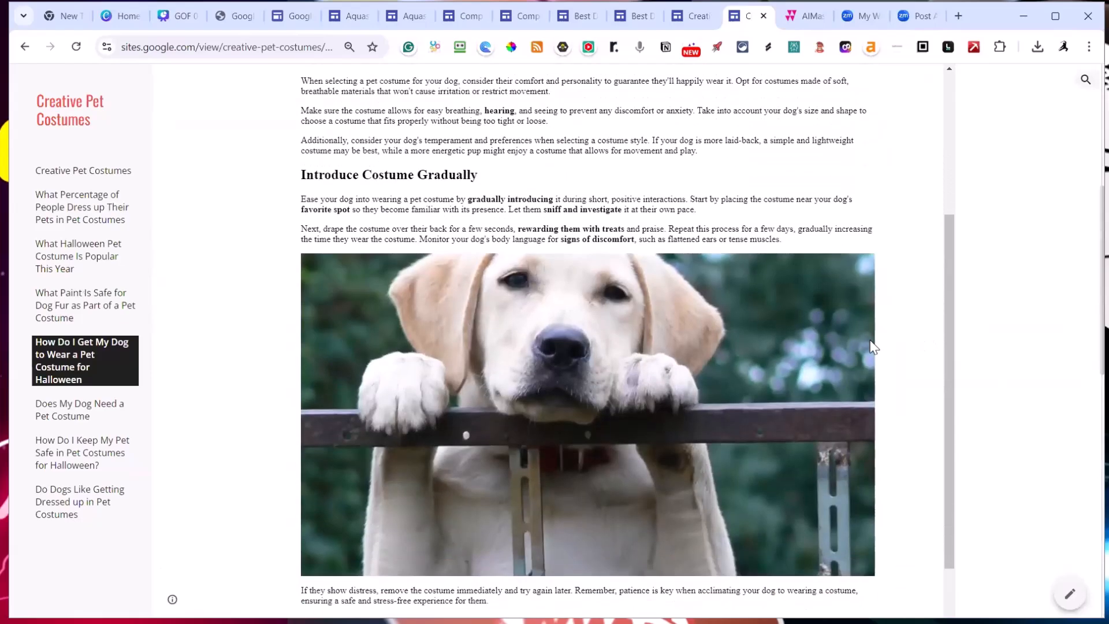
{"action": "scroll", "coordinate": [870, 340], "scroll_direction": "up", "scroll_amount": 15}
{"action": "scroll", "coordinate": [880, 285], "scroll_direction": "up", "scroll_amount": 5}
Switch to the published "Best Dog Training Tips for Beginners" site and review its home page's image links, table of contents, videos and resource list
{"action": "left_click", "coordinate": [633, 17]}
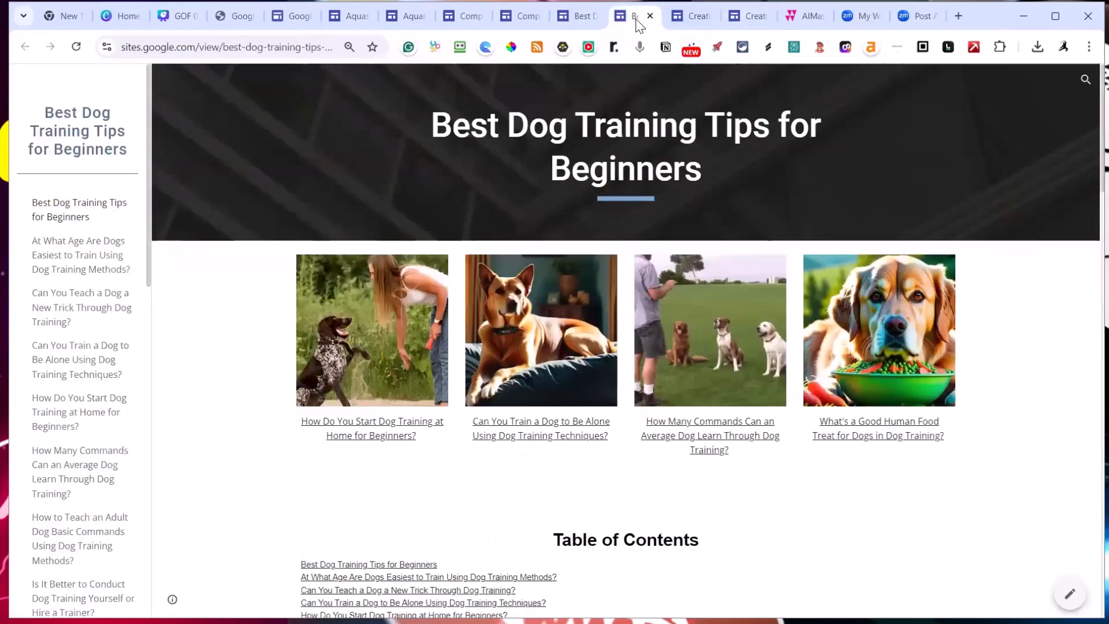
{"action": "scroll", "coordinate": [675, 206], "scroll_direction": "down", "scroll_amount": 15}
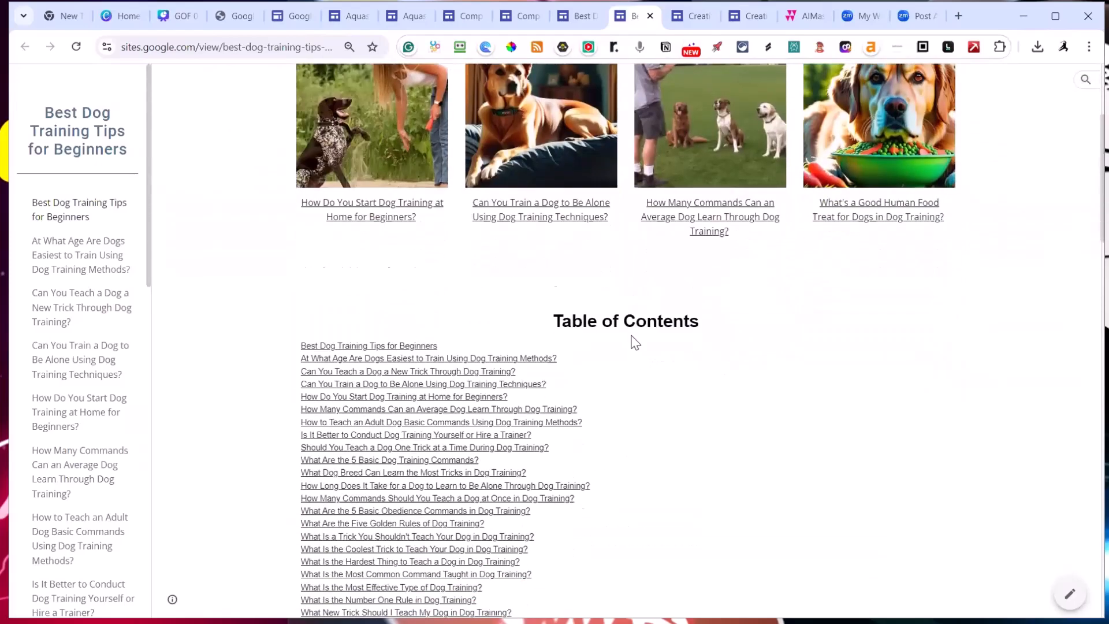
{"action": "scroll", "coordinate": [600, 423], "scroll_direction": "down", "scroll_amount": 10}
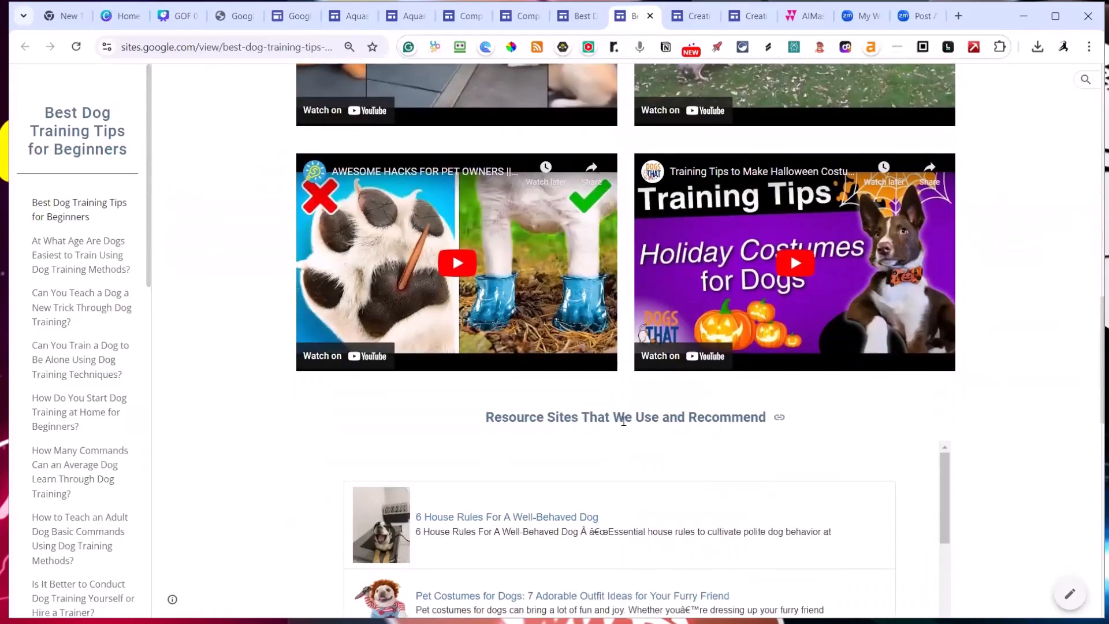
{"action": "scroll", "coordinate": [710, 275], "scroll_direction": "down", "scroll_amount": 5}
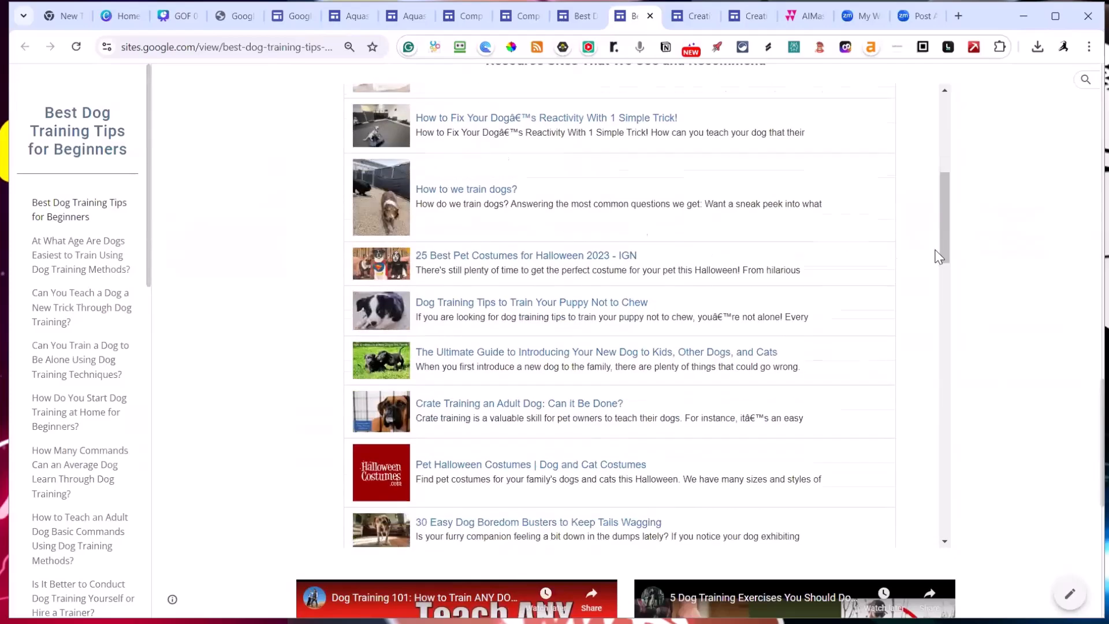
{"action": "scroll", "coordinate": [1052, 421], "scroll_direction": "down", "scroll_amount": 8}
{"action": "scroll", "coordinate": [1045, 413], "scroll_direction": "up", "scroll_amount": 15}
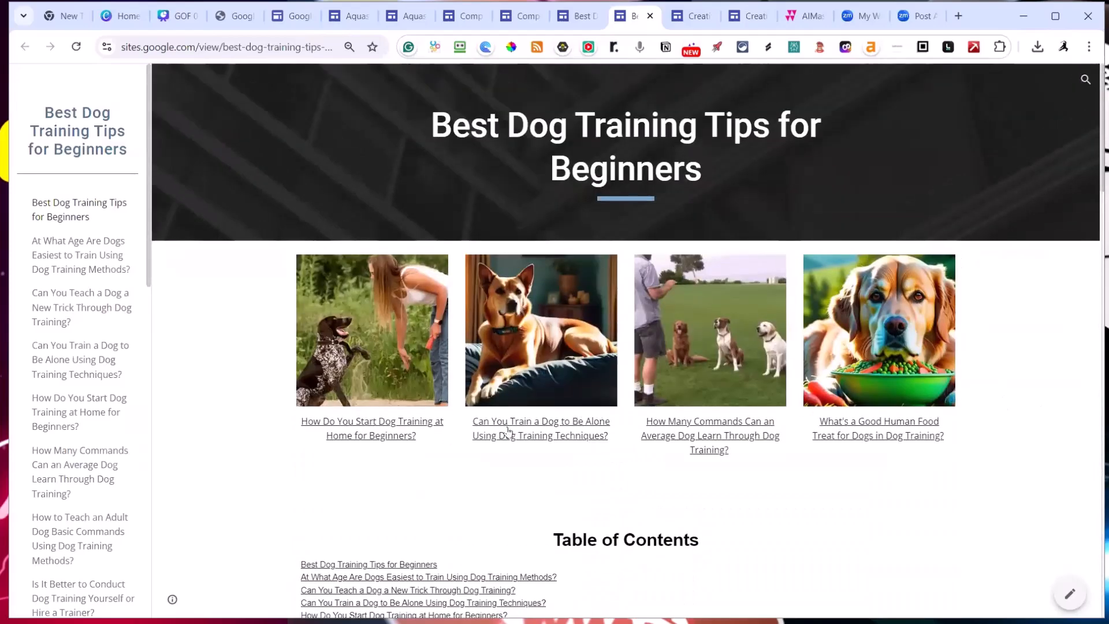
{"action": "scroll", "coordinate": [906, 357], "scroll_direction": "down", "scroll_amount": 12}
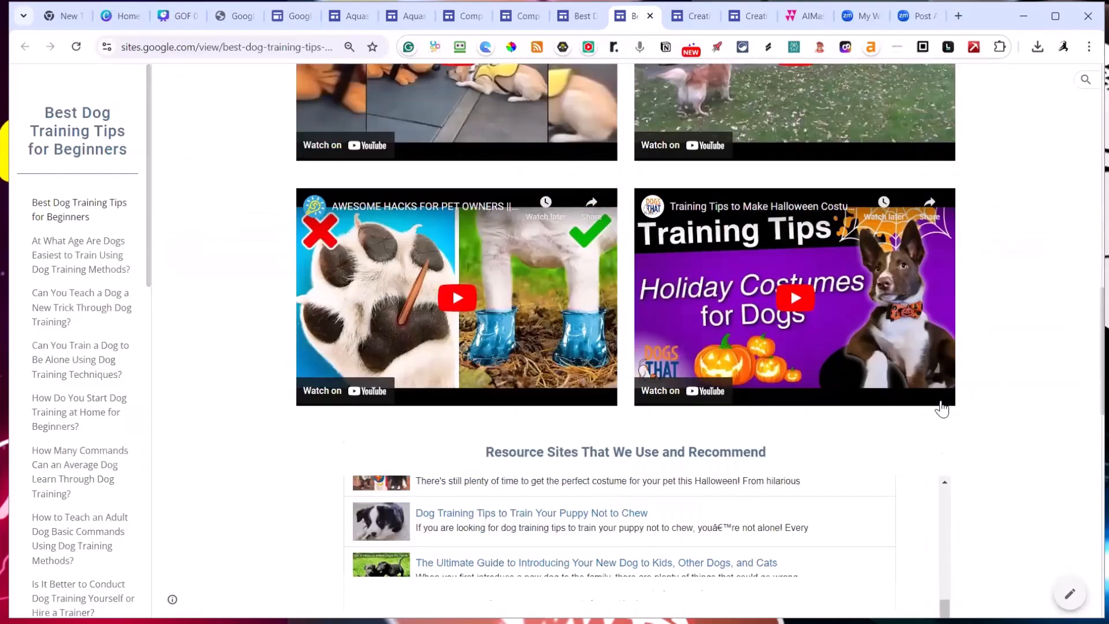
{"action": "scroll", "coordinate": [941, 409], "scroll_direction": "up", "scroll_amount": 12}
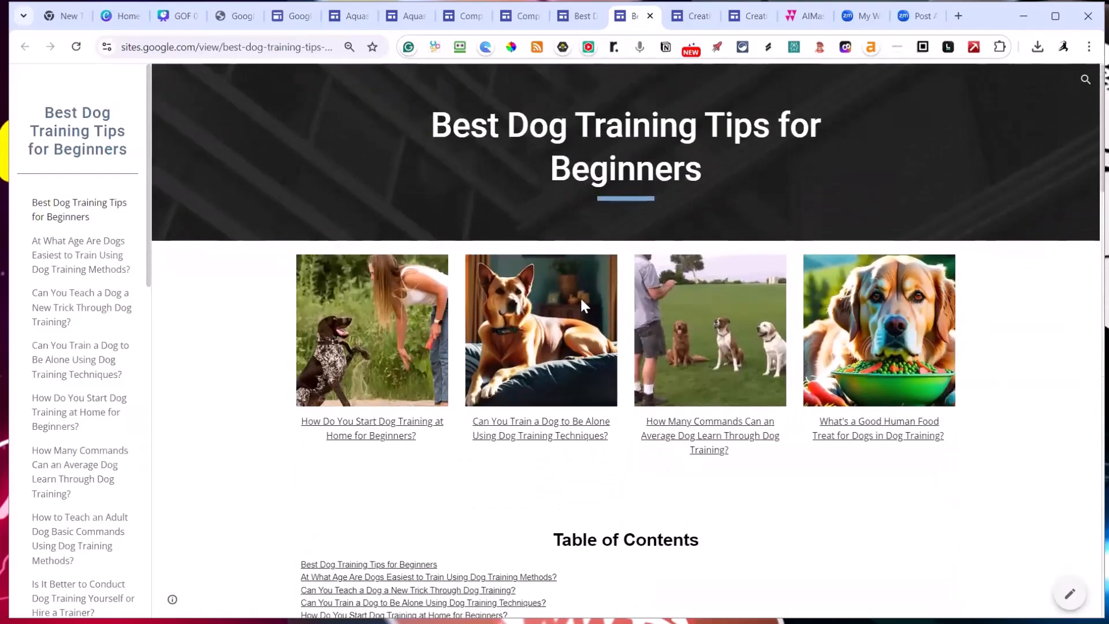
Open the "How Do You Start Dog Training at Home for Beginners?" article and review its layout from summary audio to FAQ
{"action": "left_click", "coordinate": [384, 430]}
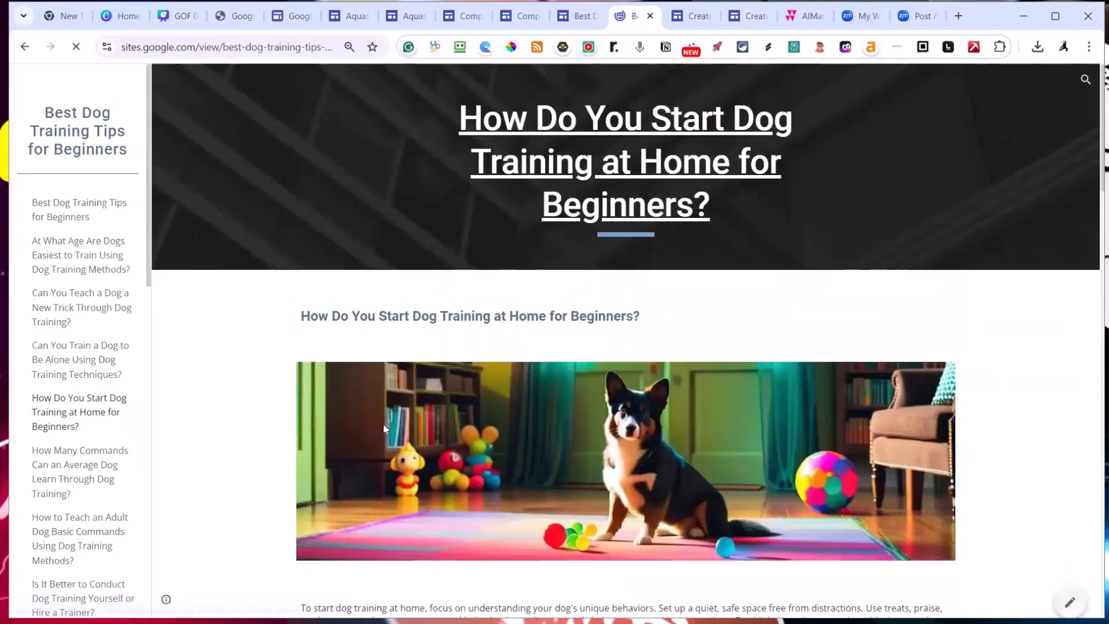
{"action": "scroll", "coordinate": [475, 392], "scroll_direction": "down", "scroll_amount": 10}
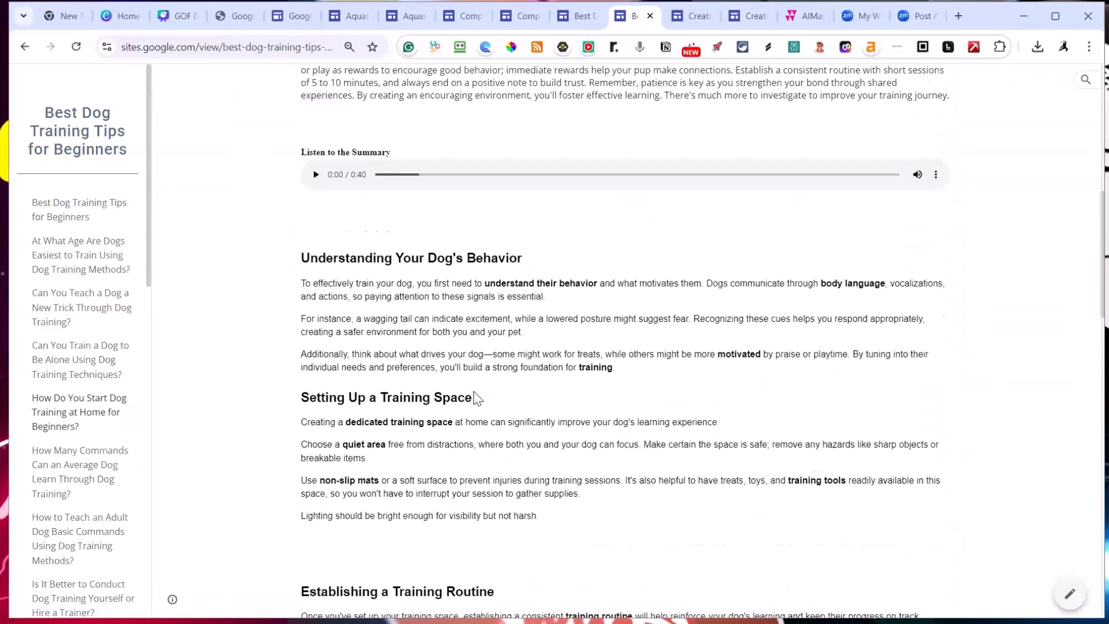
{"action": "scroll", "coordinate": [475, 392], "scroll_direction": "down", "scroll_amount": 10}
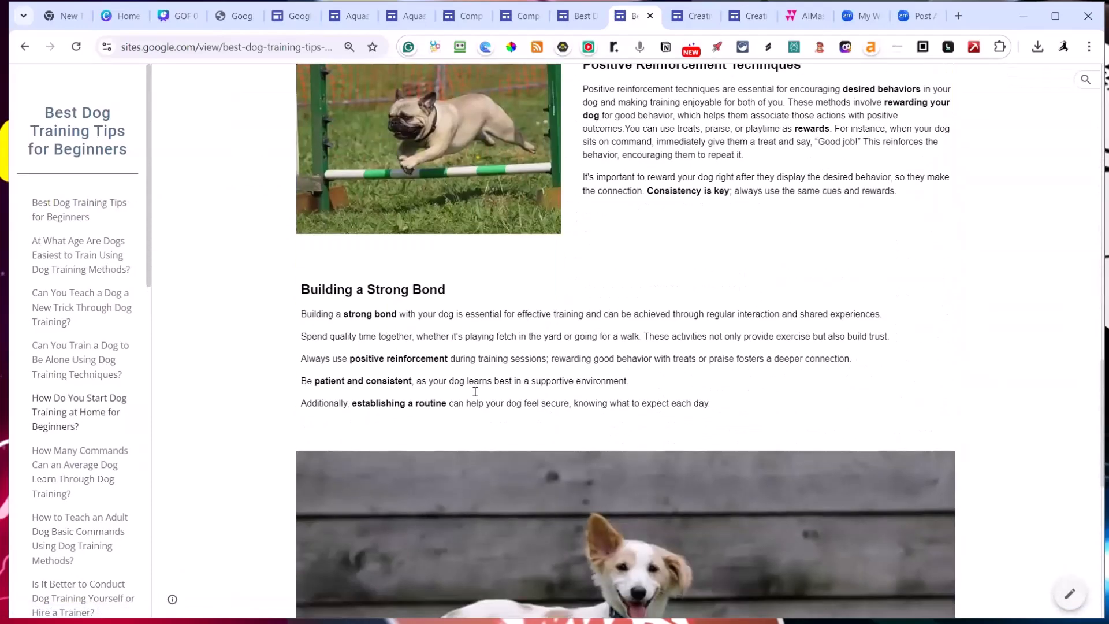
{"action": "scroll", "coordinate": [473, 394], "scroll_direction": "down", "scroll_amount": 9}
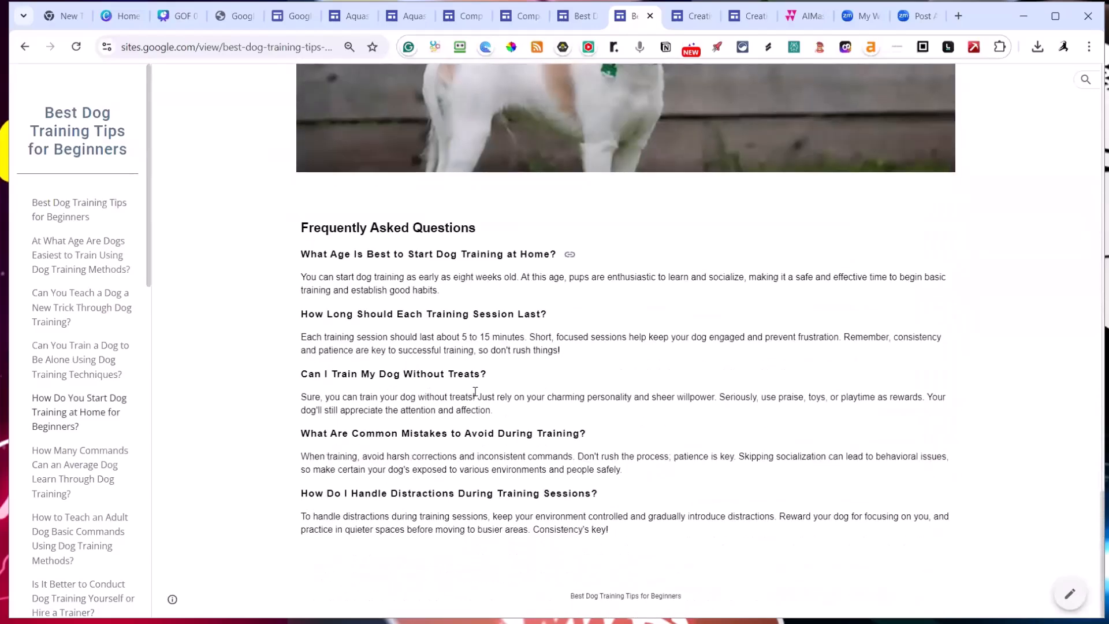
{"action": "scroll", "coordinate": [475, 392], "scroll_direction": "up", "scroll_amount": 12}
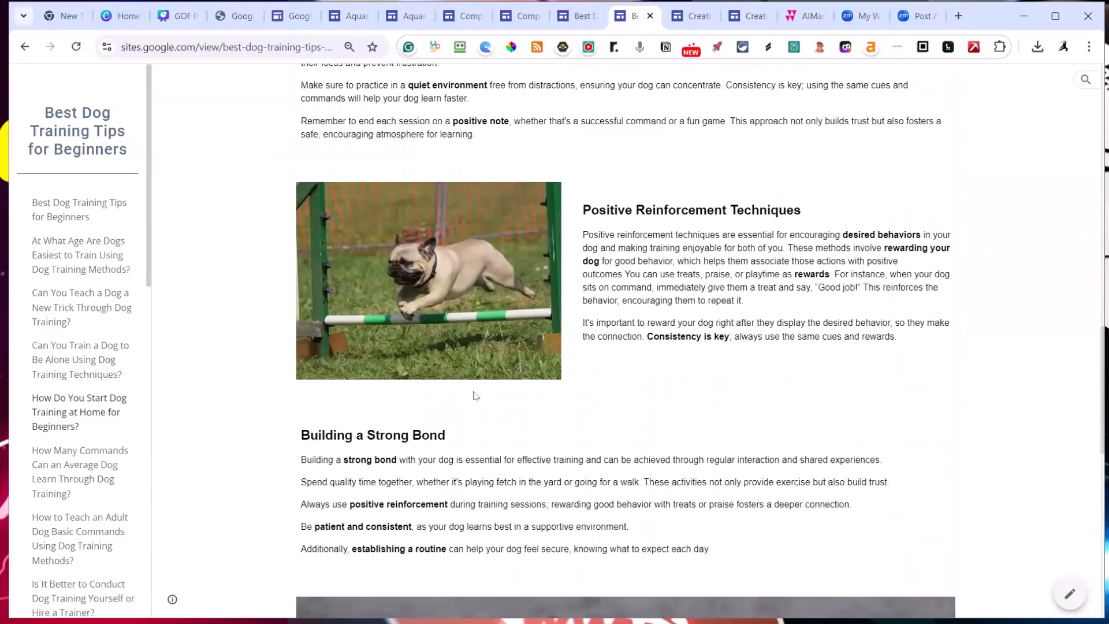
{"action": "scroll", "coordinate": [475, 395], "scroll_direction": "up", "scroll_amount": 20}
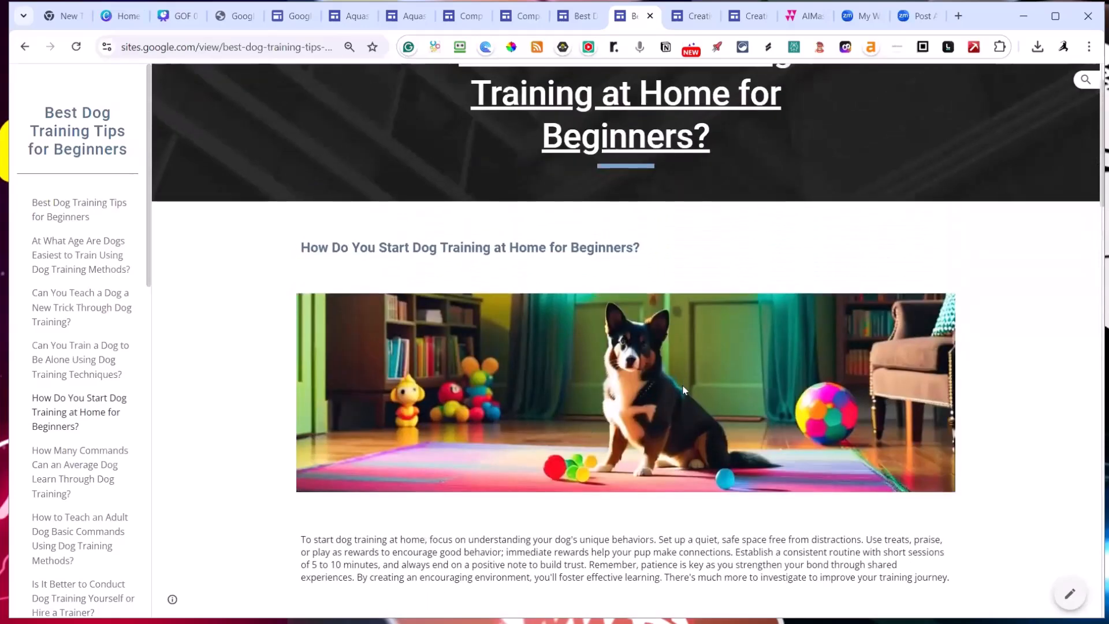
Review the dog training article again, from its main image and summary audio to the side-by-side Positive Reinforcement Techniques section
{"action": "scroll", "coordinate": [714, 398], "scroll_direction": "down", "scroll_amount": 6}
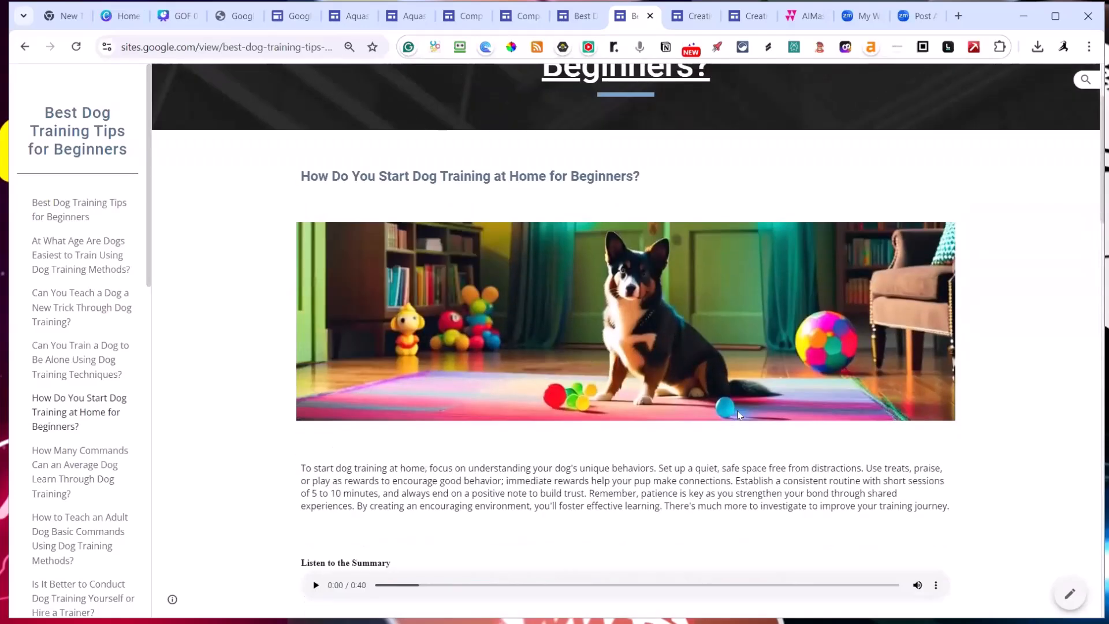
{"action": "scroll", "coordinate": [713, 399], "scroll_direction": "down", "scroll_amount": 15}
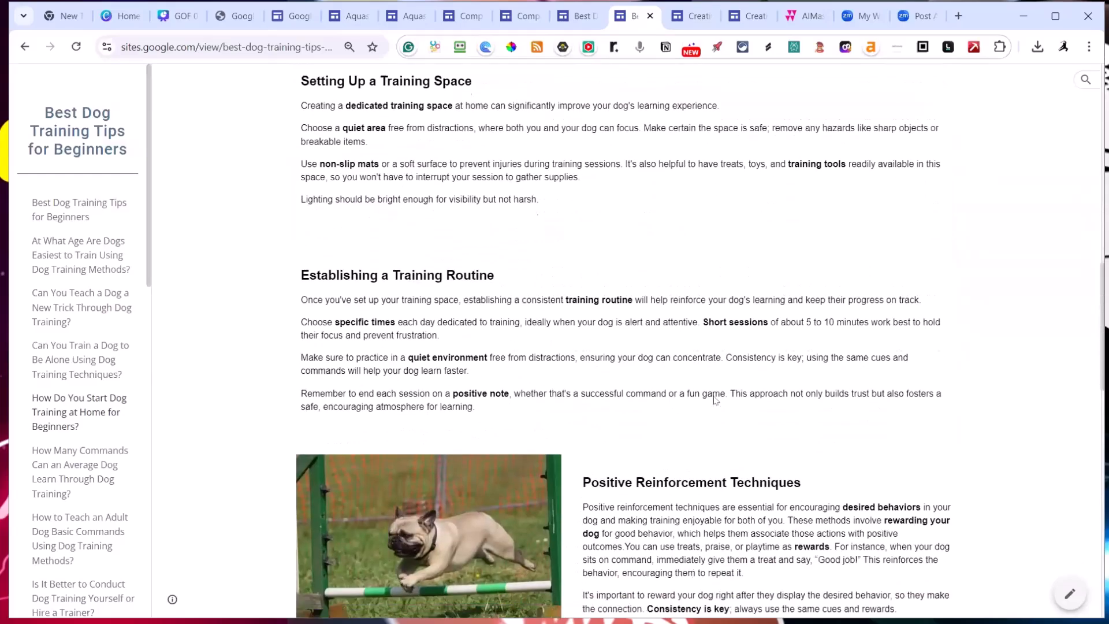
{"action": "scroll", "coordinate": [713, 398], "scroll_direction": "up", "scroll_amount": 15}
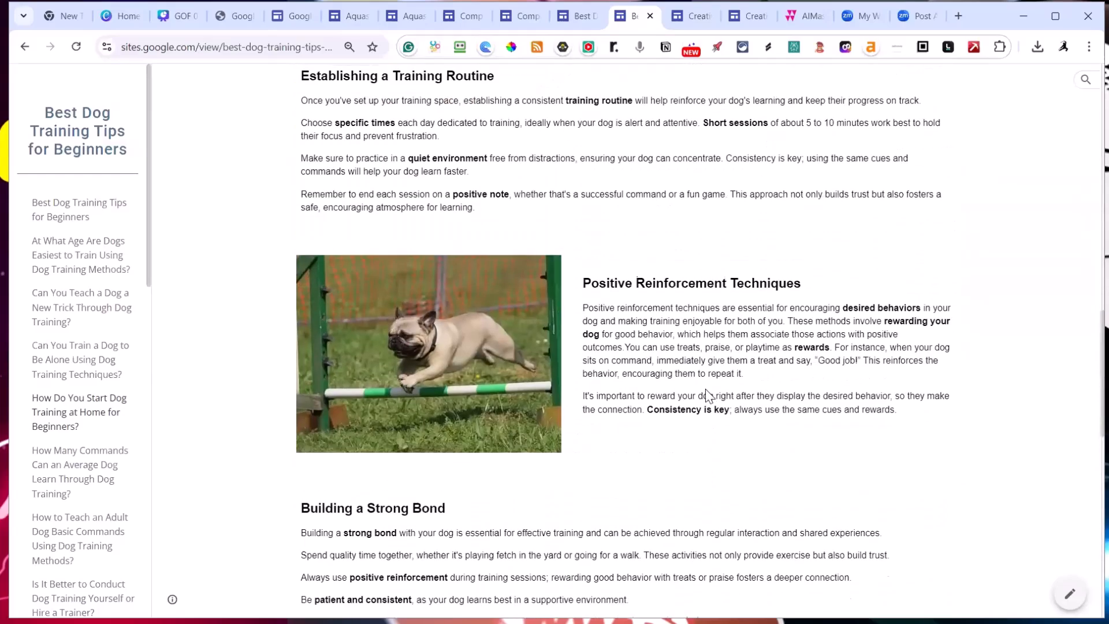
Switch to the published "Competitive Gaming for Adults" site and review its page list, most popular article links and eGaming videos
{"action": "left_click", "coordinate": [527, 17]}
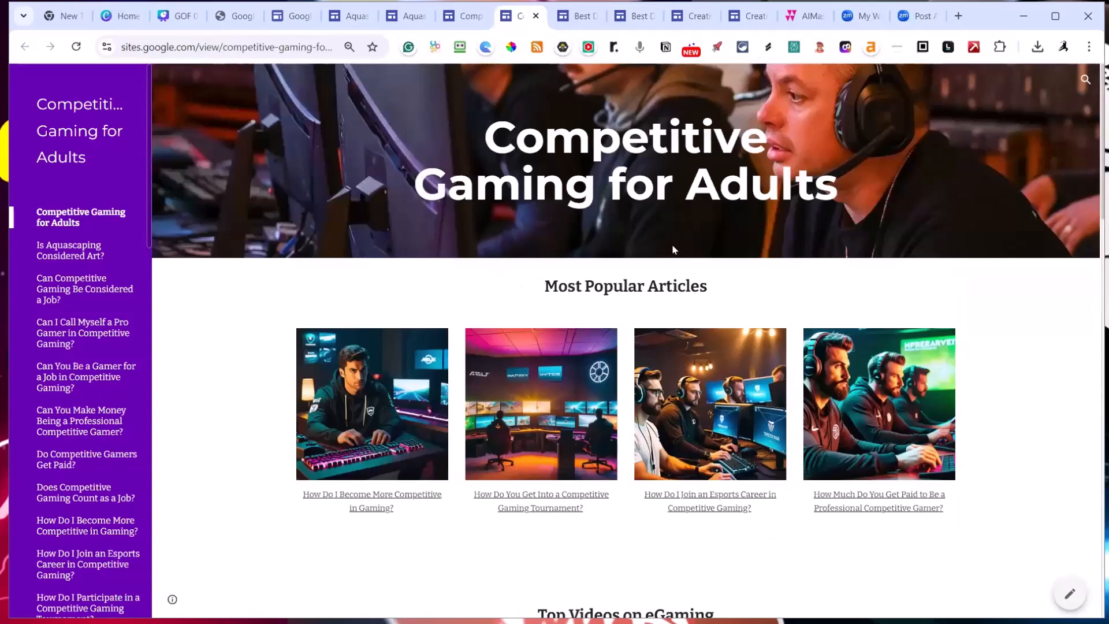
{"action": "scroll", "coordinate": [70, 253], "scroll_direction": "down", "scroll_amount": 15}
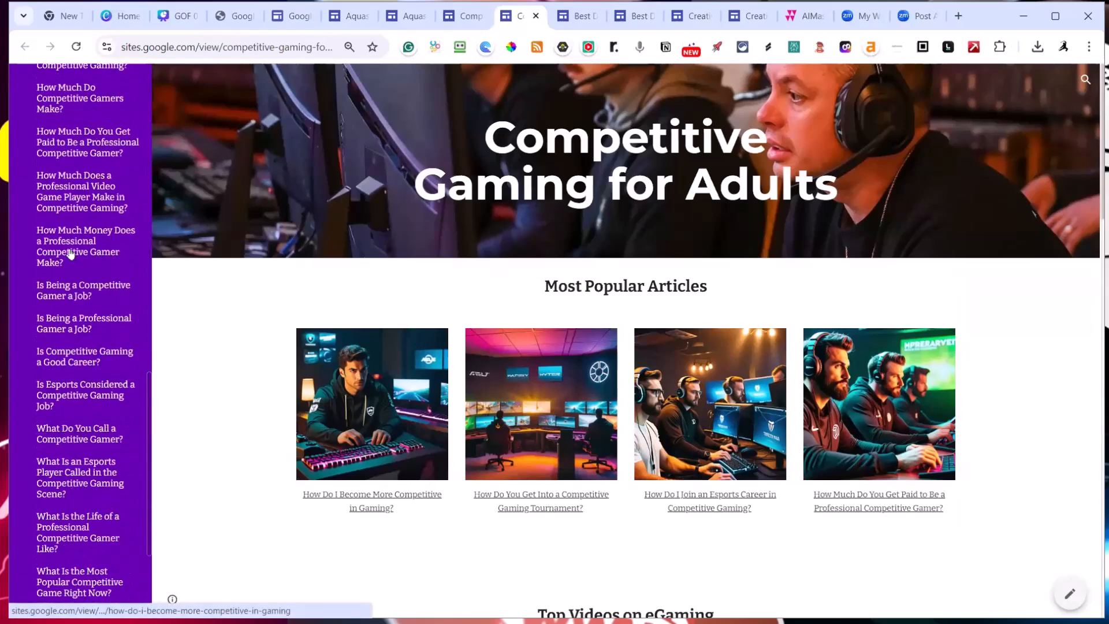
{"action": "scroll", "coordinate": [70, 253], "scroll_direction": "down", "scroll_amount": 2}
{"action": "scroll", "coordinate": [70, 254], "scroll_direction": "up", "scroll_amount": 6}
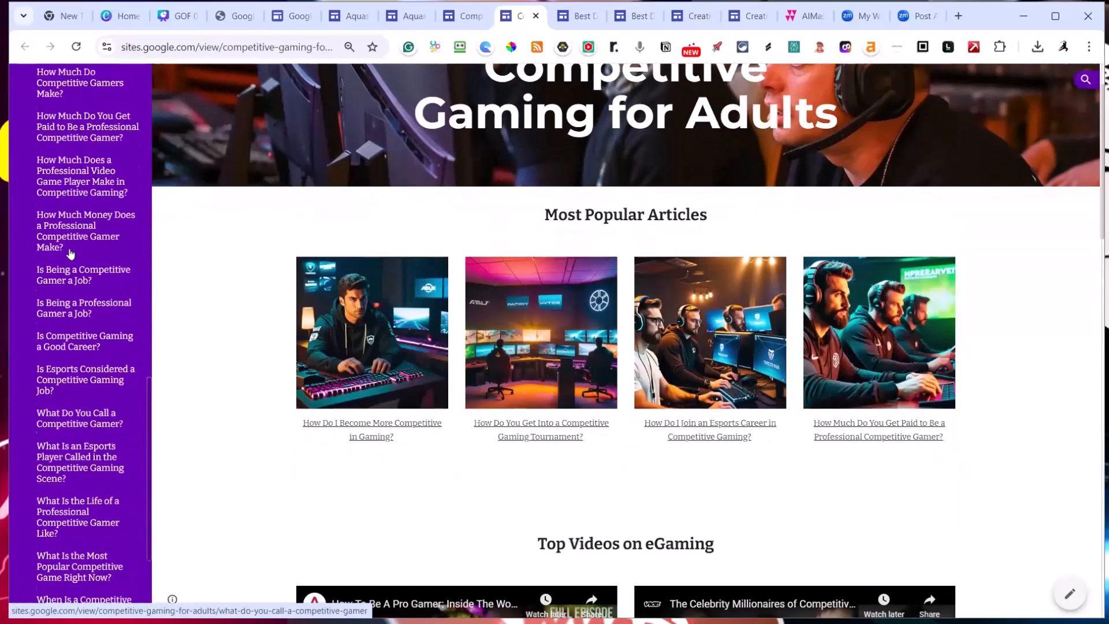
{"action": "scroll", "coordinate": [70, 253], "scroll_direction": "up", "scroll_amount": 9}
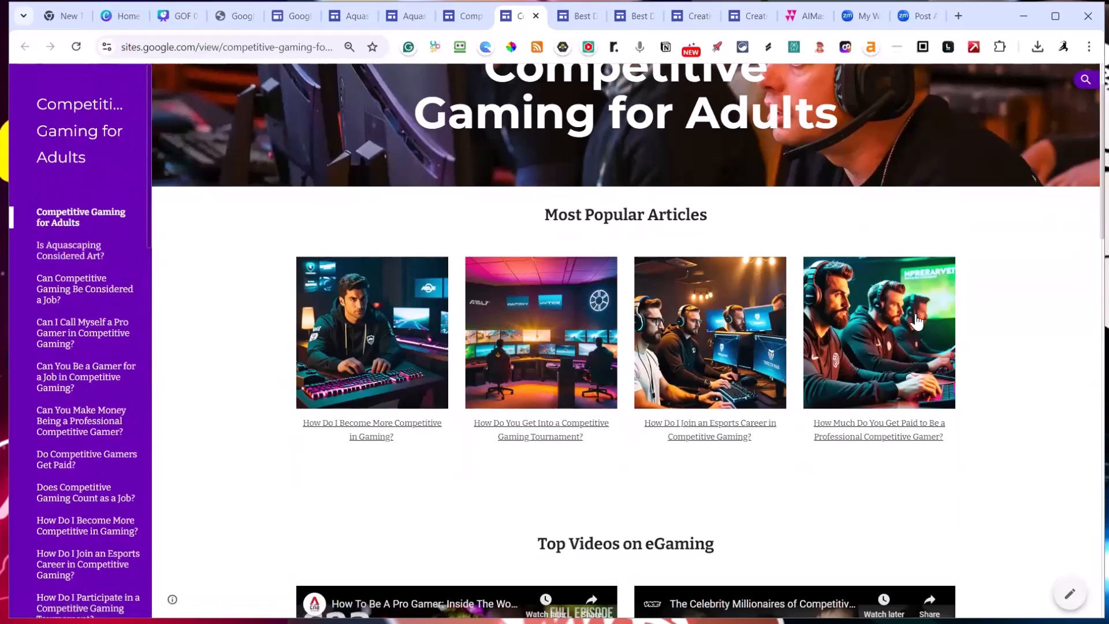
{"action": "scroll", "coordinate": [975, 335], "scroll_direction": "down", "scroll_amount": 12}
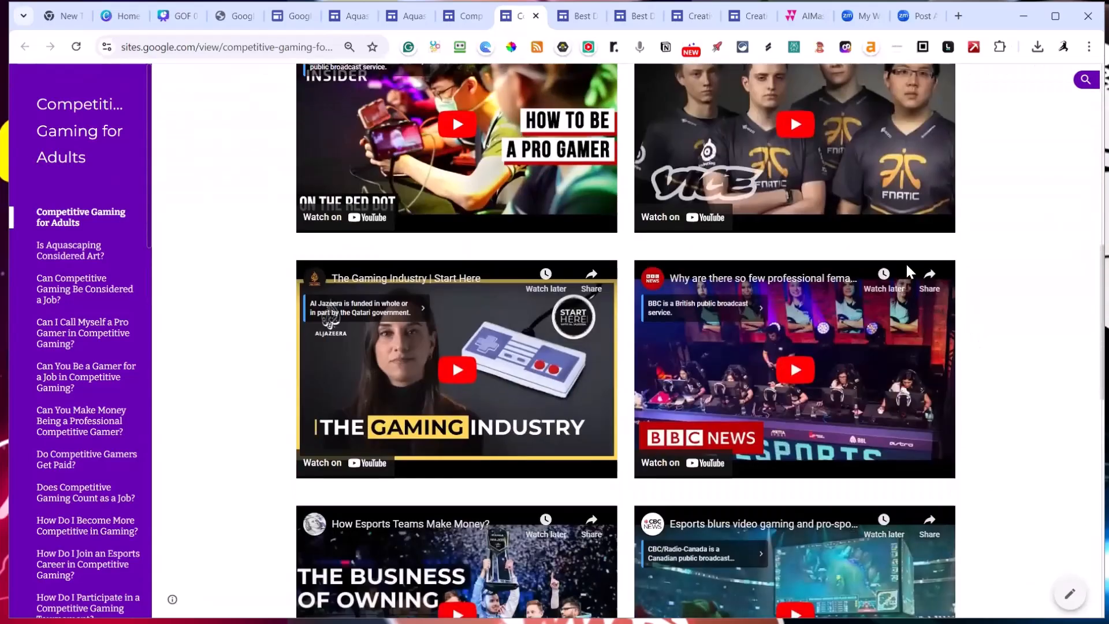
{"action": "scroll", "coordinate": [911, 274], "scroll_direction": "down", "scroll_amount": 7}
{"action": "scroll", "coordinate": [869, 263], "scroll_direction": "up", "scroll_amount": 19}
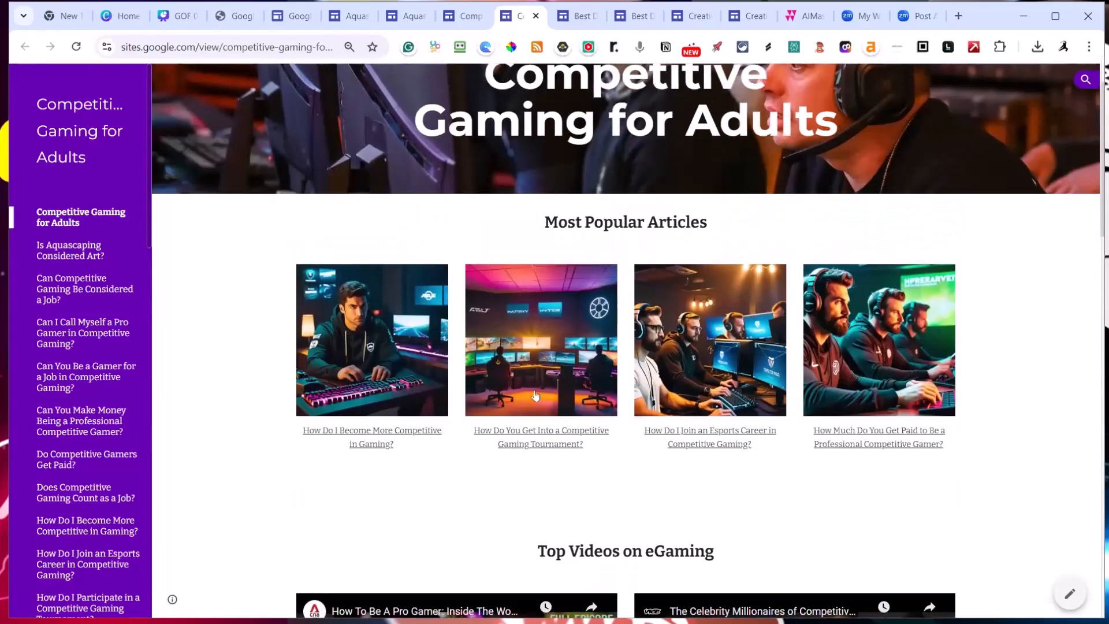
Open the "How Do I Become More Competitive in Gaming?" article and review how its text and images are laid out
{"action": "left_click", "coordinate": [407, 438]}
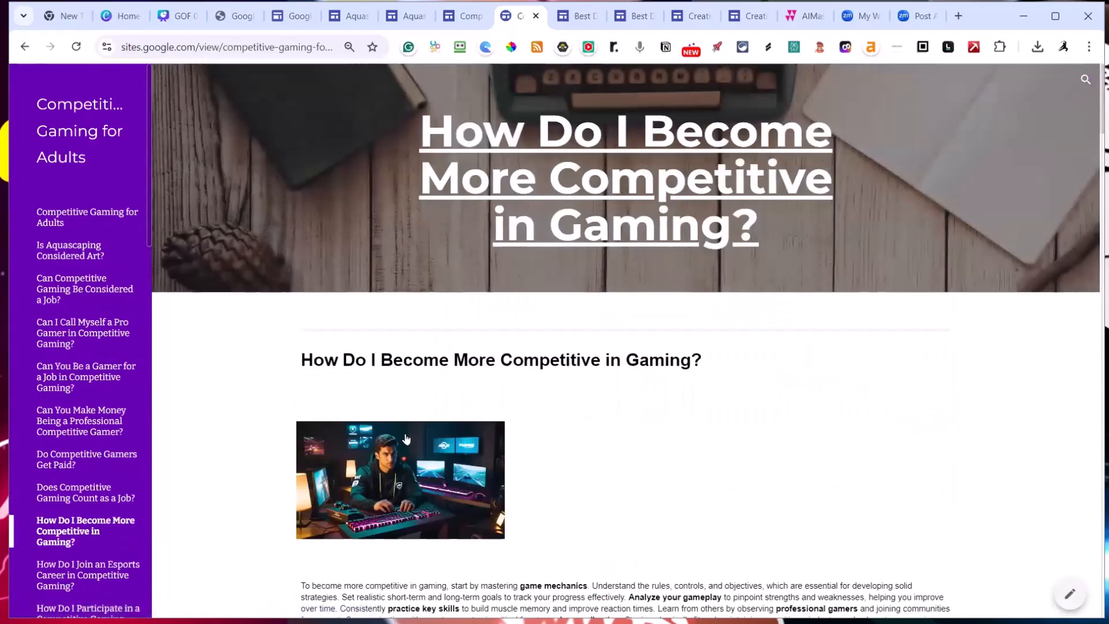
{"action": "scroll", "coordinate": [661, 444], "scroll_direction": "down", "scroll_amount": 9}
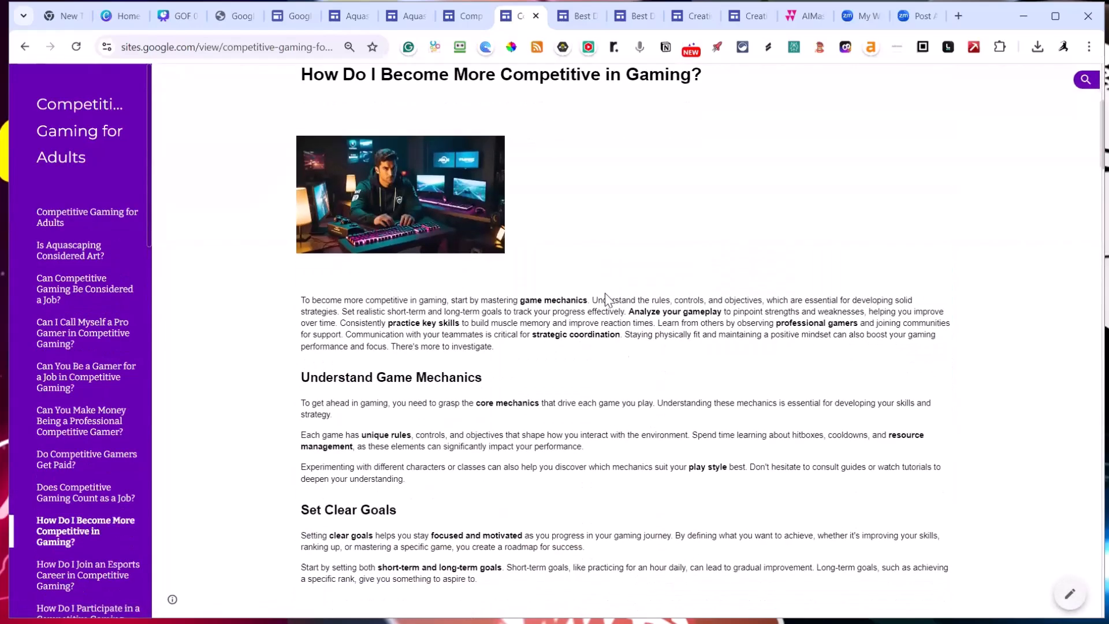
{"action": "scroll", "coordinate": [607, 311], "scroll_direction": "down", "scroll_amount": 13}
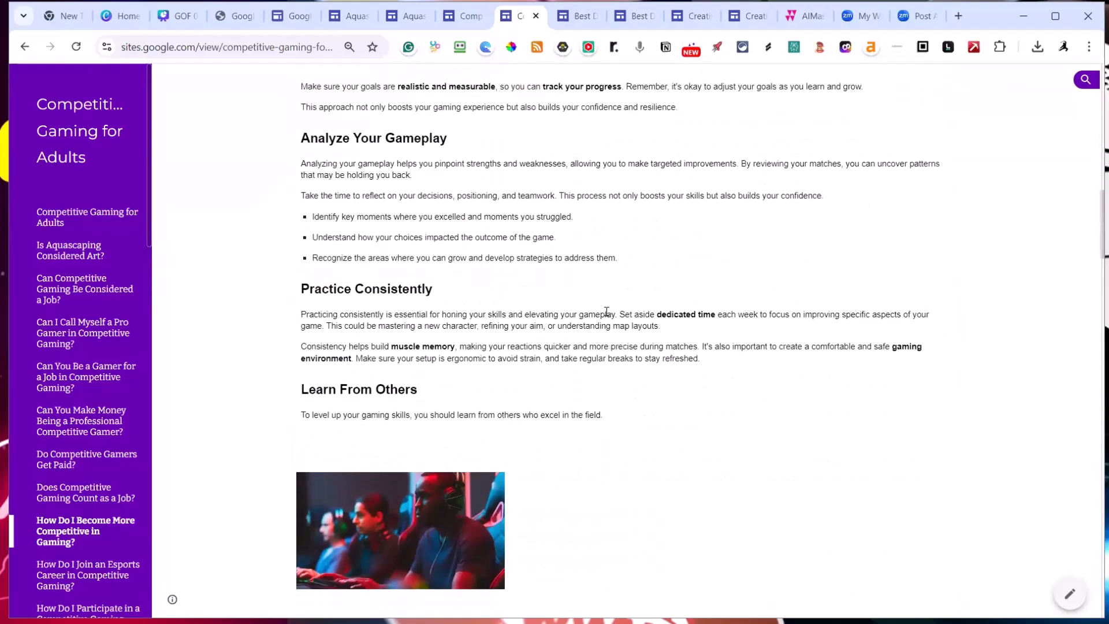
{"action": "scroll", "coordinate": [607, 311], "scroll_direction": "down", "scroll_amount": 2}
{"action": "scroll", "coordinate": [606, 315], "scroll_direction": "up", "scroll_amount": 2}
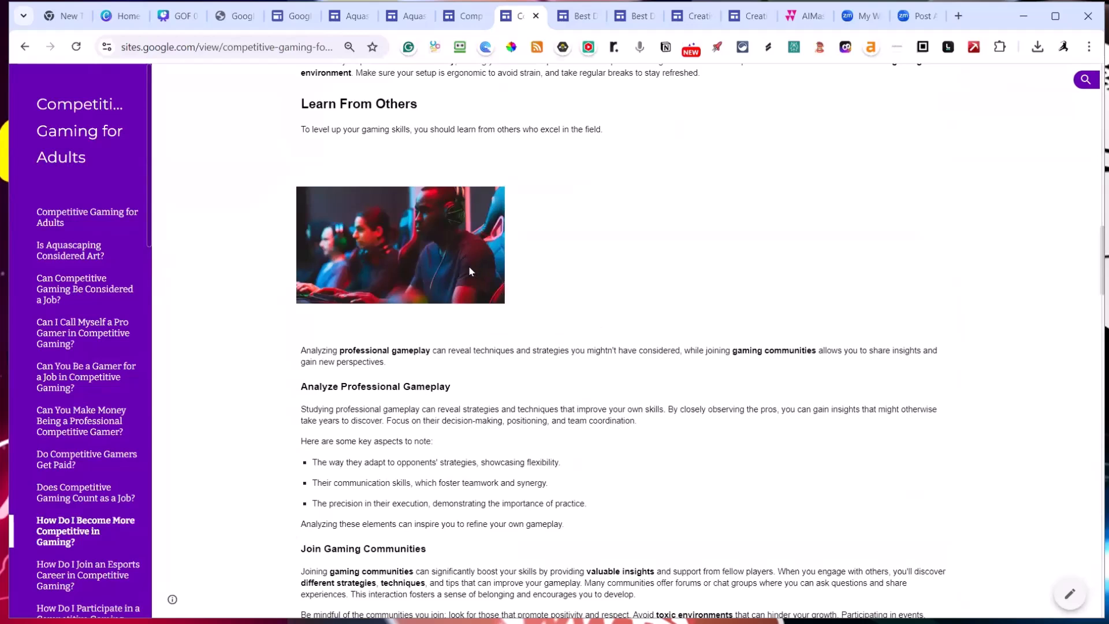
{"action": "scroll", "coordinate": [470, 271], "scroll_direction": "down", "scroll_amount": 11}
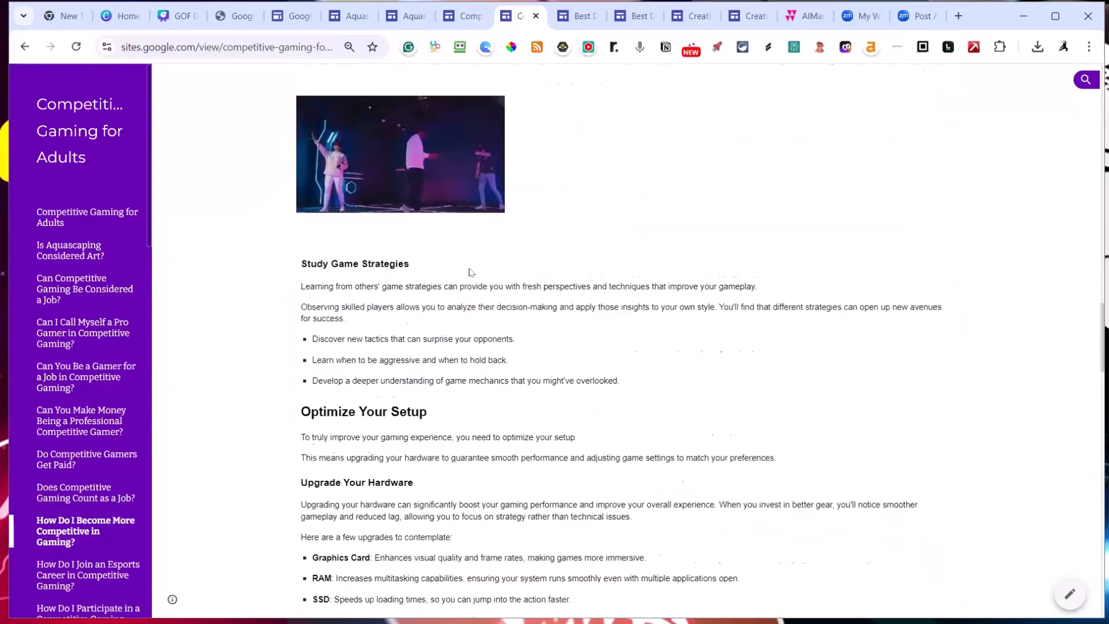
{"action": "scroll", "coordinate": [470, 272], "scroll_direction": "up", "scroll_amount": 20}
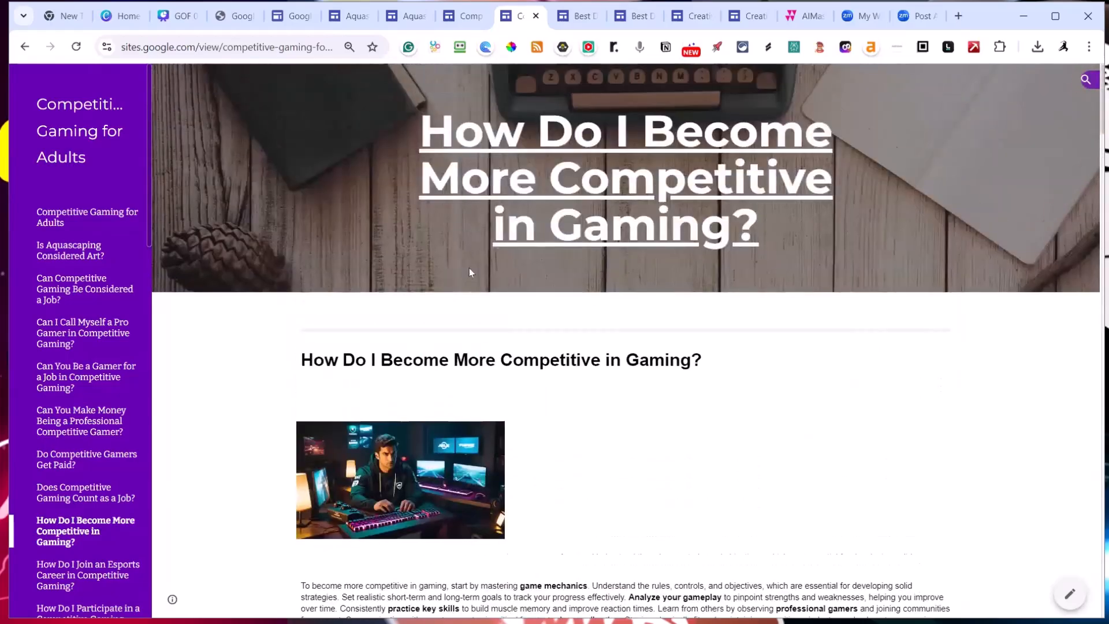
Return to the gaming site's home page and open "How Much Do You Get Paid to Be a Professional Competitive Gamer?" to view its header
{"action": "left_click", "coordinate": [74, 217]}
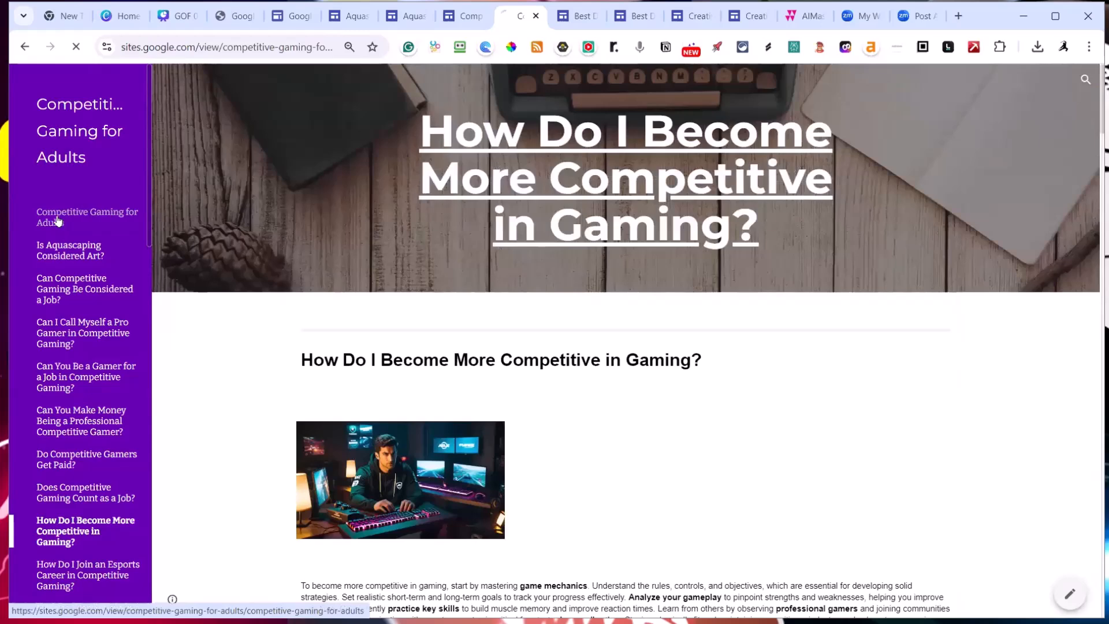
{"action": "left_click", "coordinate": [864, 503]}
{"action": "scroll", "coordinate": [841, 501], "scroll_direction": "down", "scroll_amount": 5}
{"action": "scroll", "coordinate": [808, 479], "scroll_direction": "up", "scroll_amount": 4}
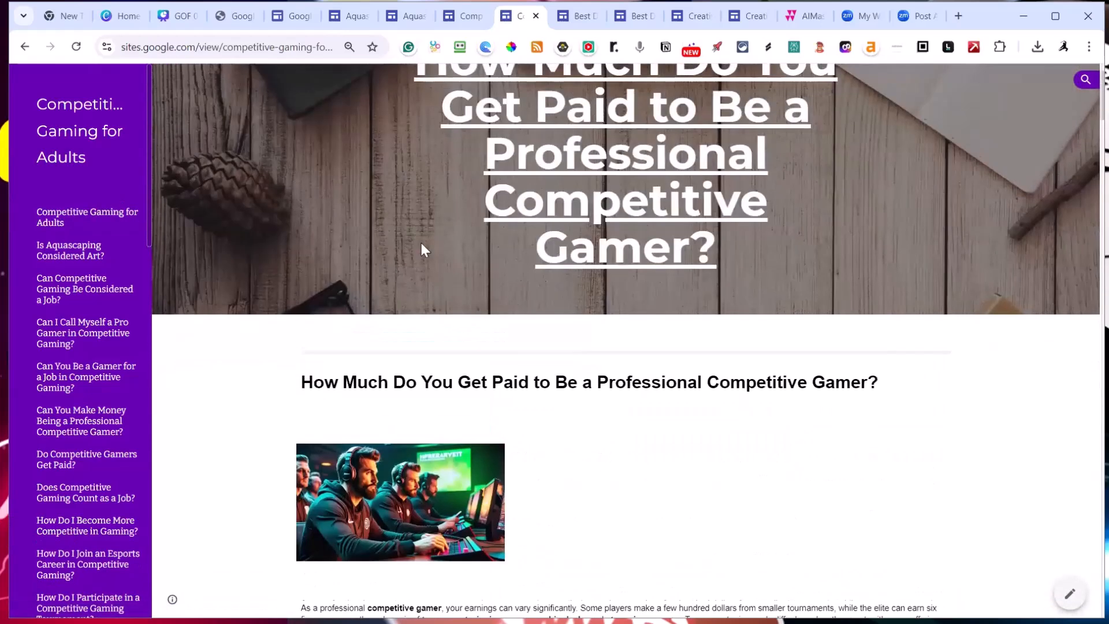
Inspect the full page embed "Is Aquascaping Considered Art?" on the gaming site and return to the home page
{"action": "left_click", "coordinate": [75, 247]}
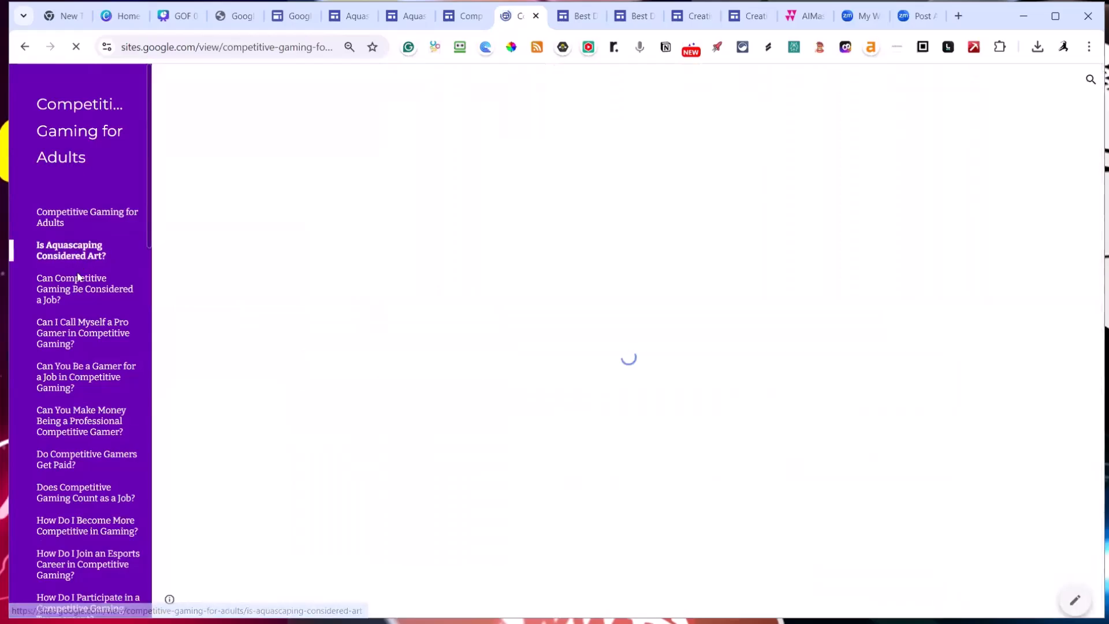
{"action": "scroll", "coordinate": [452, 368], "scroll_direction": "down", "scroll_amount": 20}
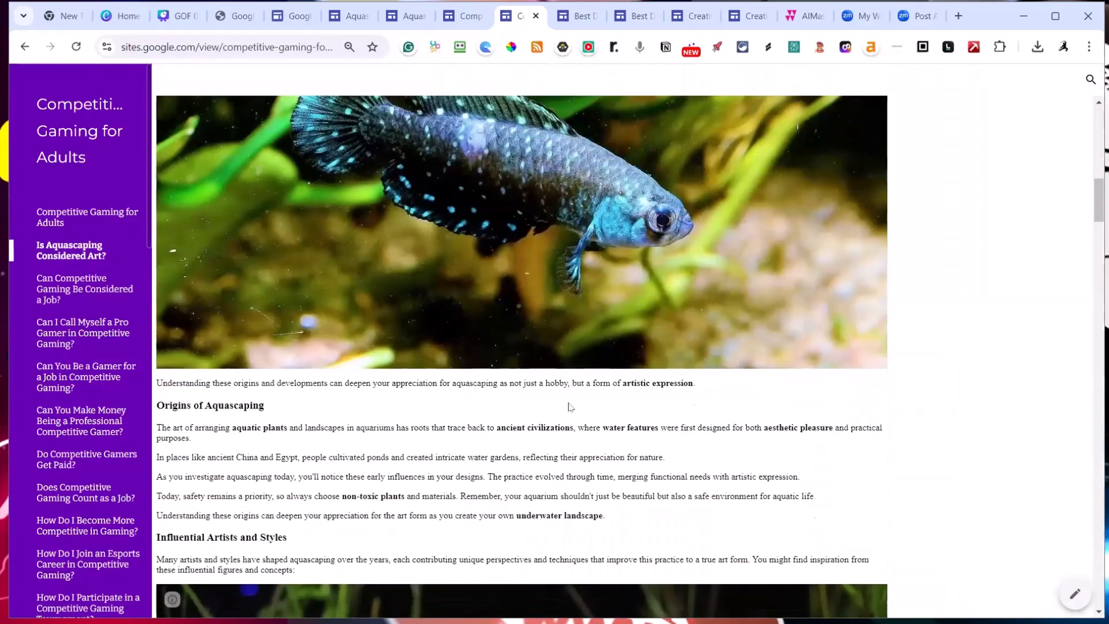
{"action": "scroll", "coordinate": [569, 407], "scroll_direction": "down", "scroll_amount": 5}
{"action": "scroll", "coordinate": [570, 407], "scroll_direction": "up", "scroll_amount": 8}
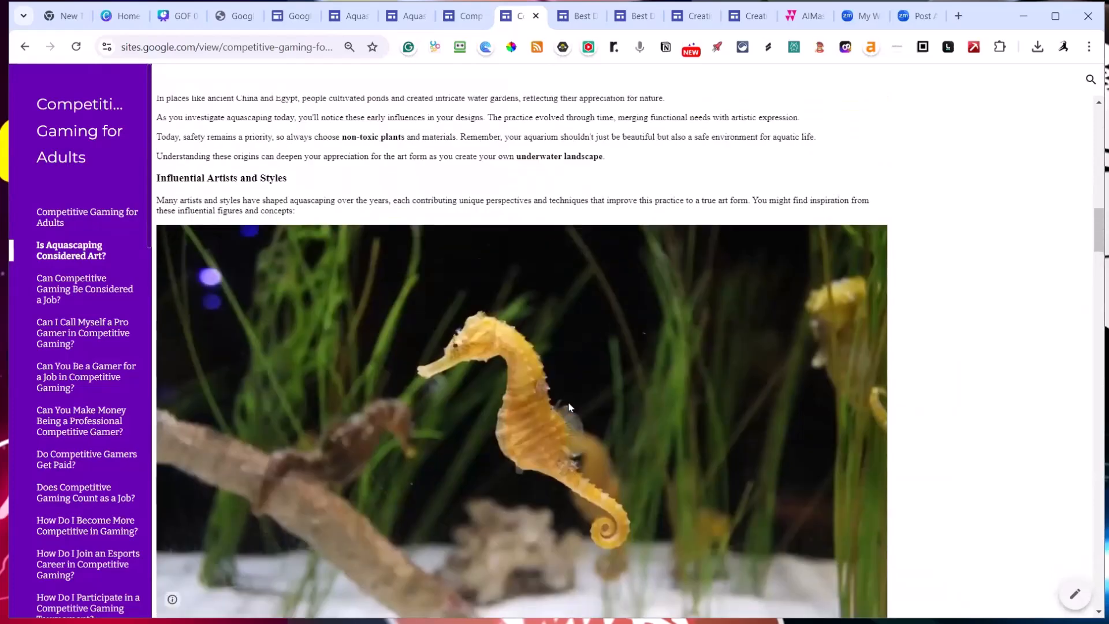
{"action": "scroll", "coordinate": [570, 407], "scroll_direction": "up", "scroll_amount": 3}
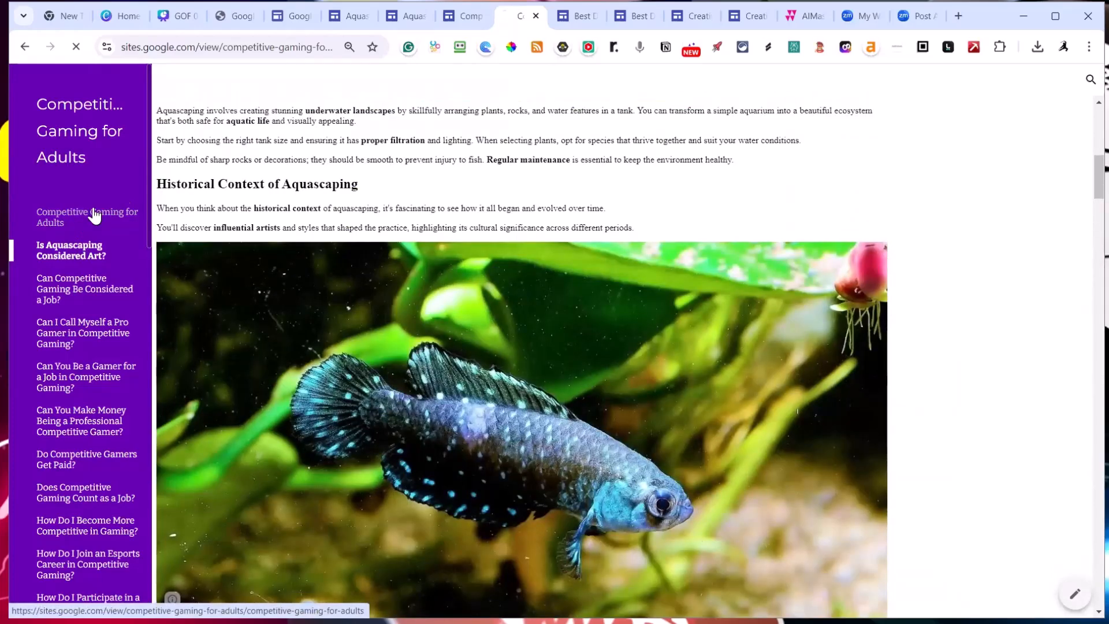
{"action": "left_click", "coordinate": [81, 218]}
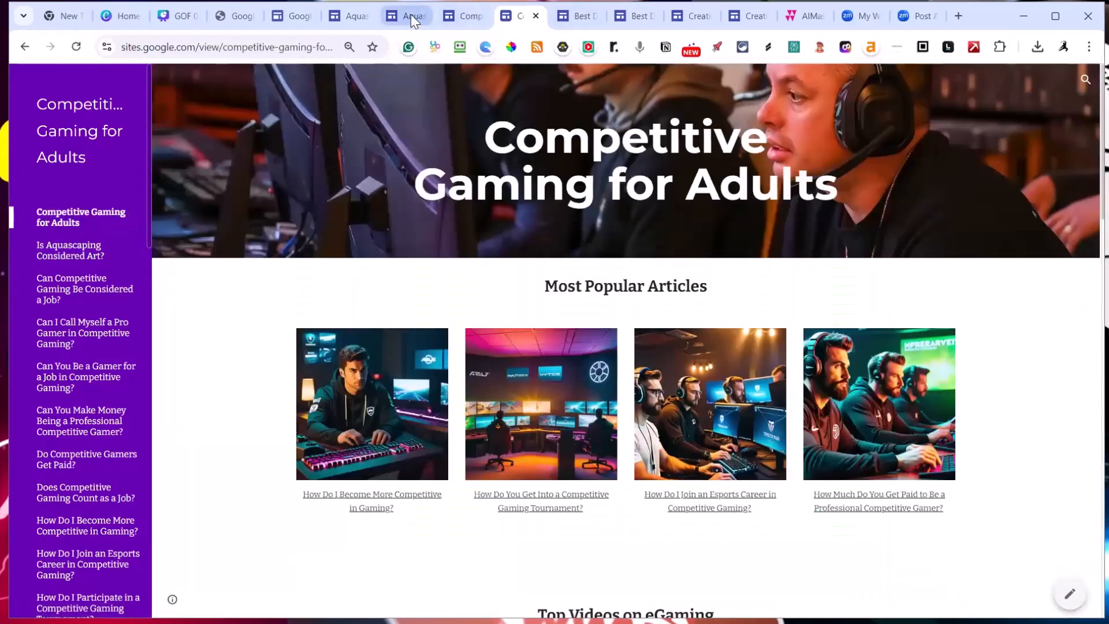
Switch to the "Aquascaping For Beginners" site, open its "What Do You Need for Aquascaping?" article and review the section and image layout
{"action": "left_click", "coordinate": [411, 16]}
{"action": "scroll", "coordinate": [614, 186], "scroll_direction": "down", "scroll_amount": 6}
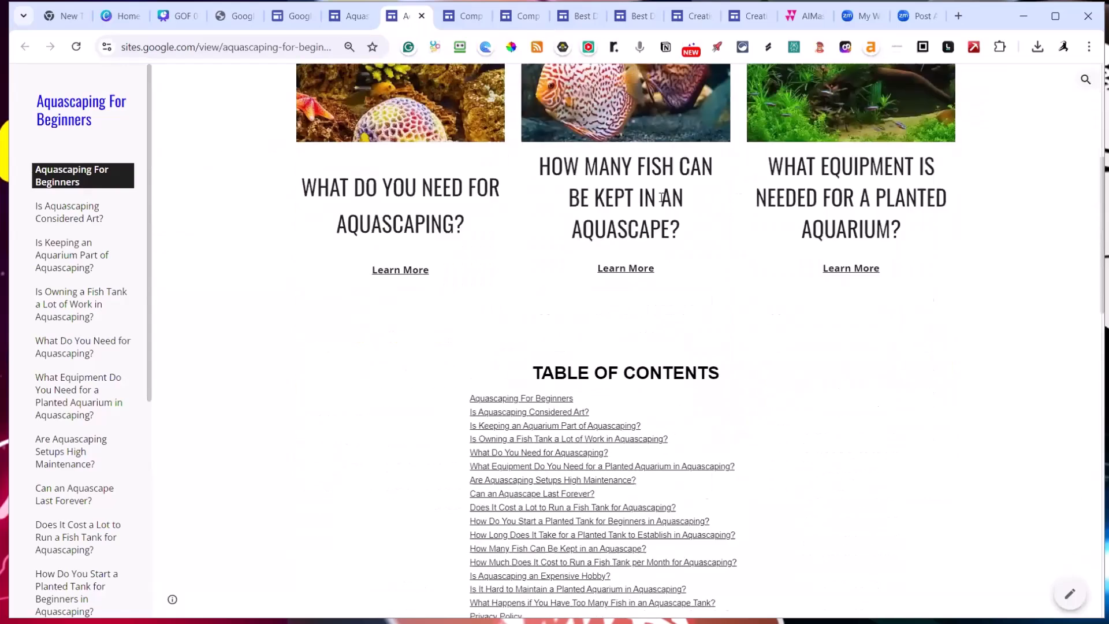
{"action": "left_click", "coordinate": [394, 254]}
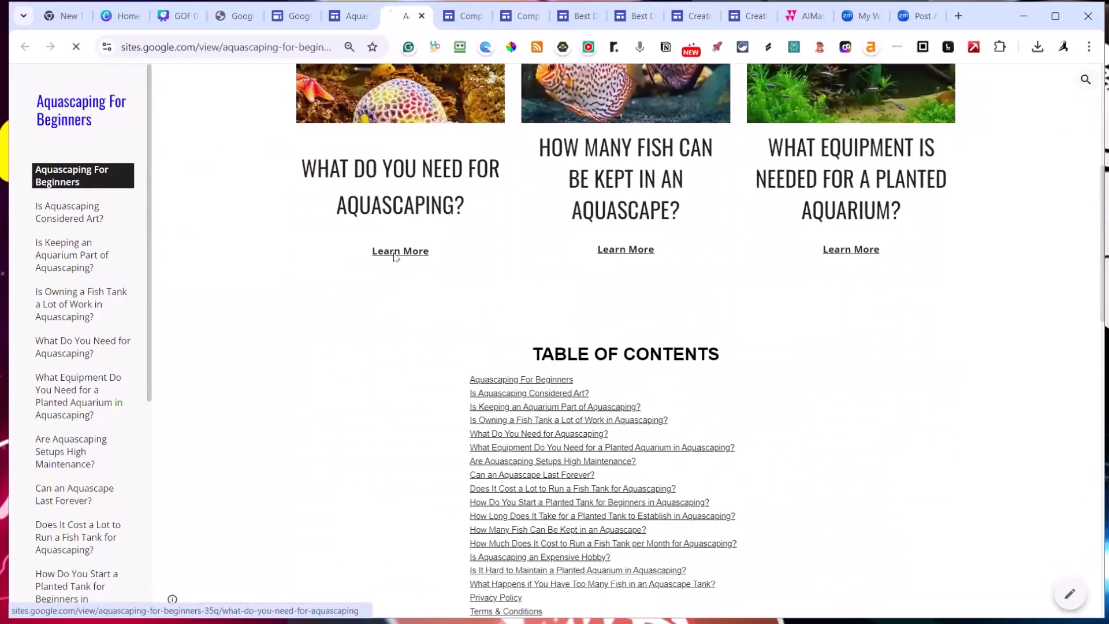
{"action": "scroll", "coordinate": [404, 260], "scroll_direction": "down", "scroll_amount": 7}
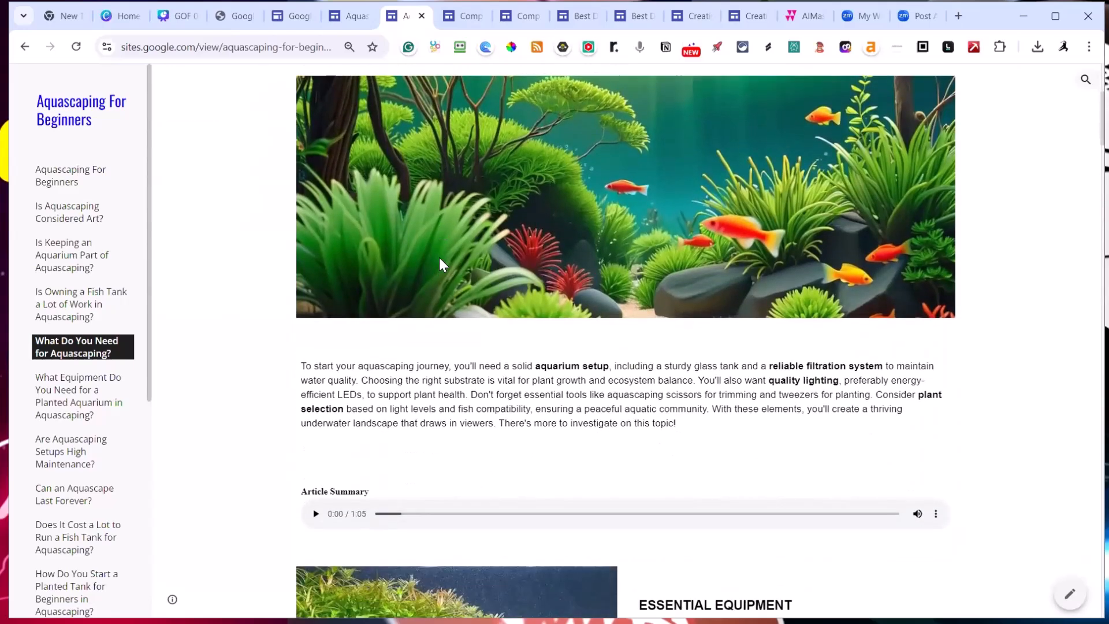
{"action": "scroll", "coordinate": [654, 196], "scroll_direction": "down", "scroll_amount": 6}
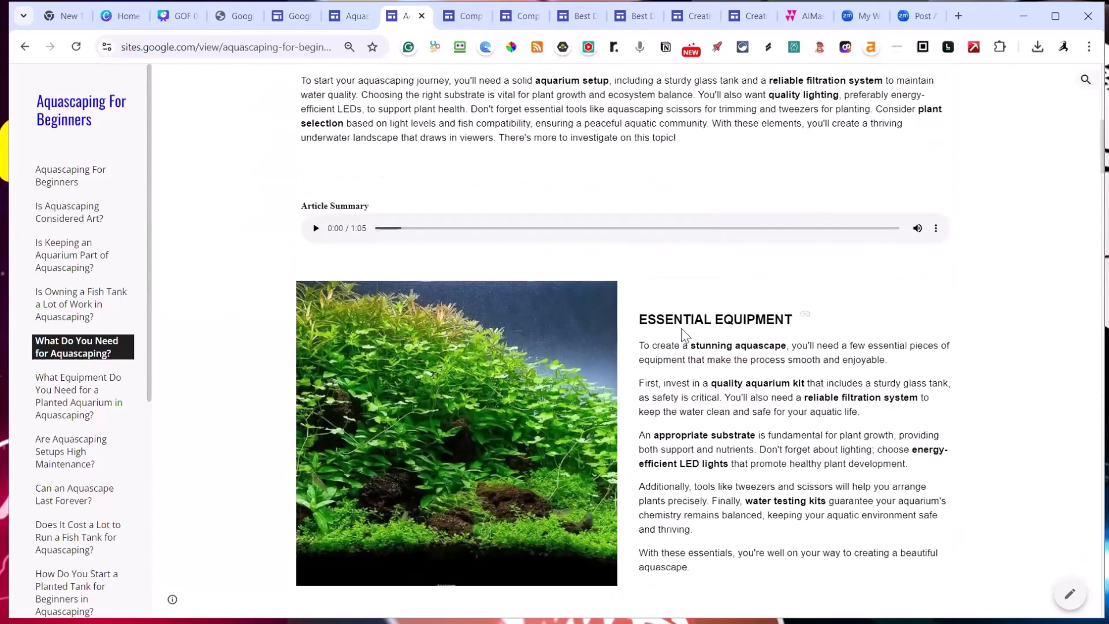
{"action": "scroll", "coordinate": [639, 343], "scroll_direction": "down", "scroll_amount": 6}
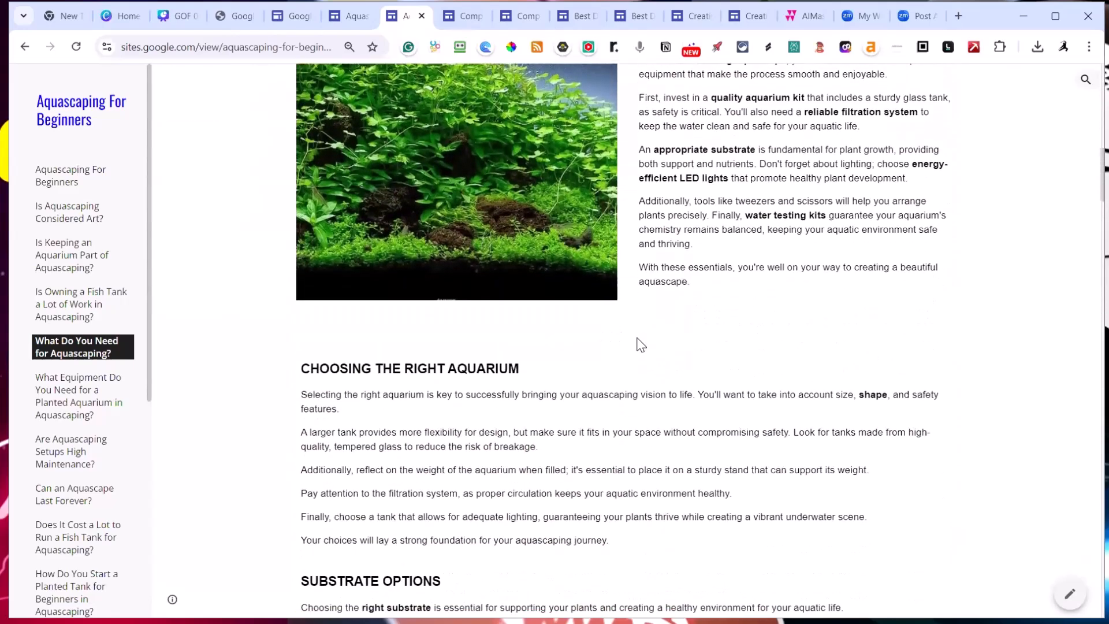
{"action": "scroll", "coordinate": [639, 344], "scroll_direction": "down", "scroll_amount": 10}
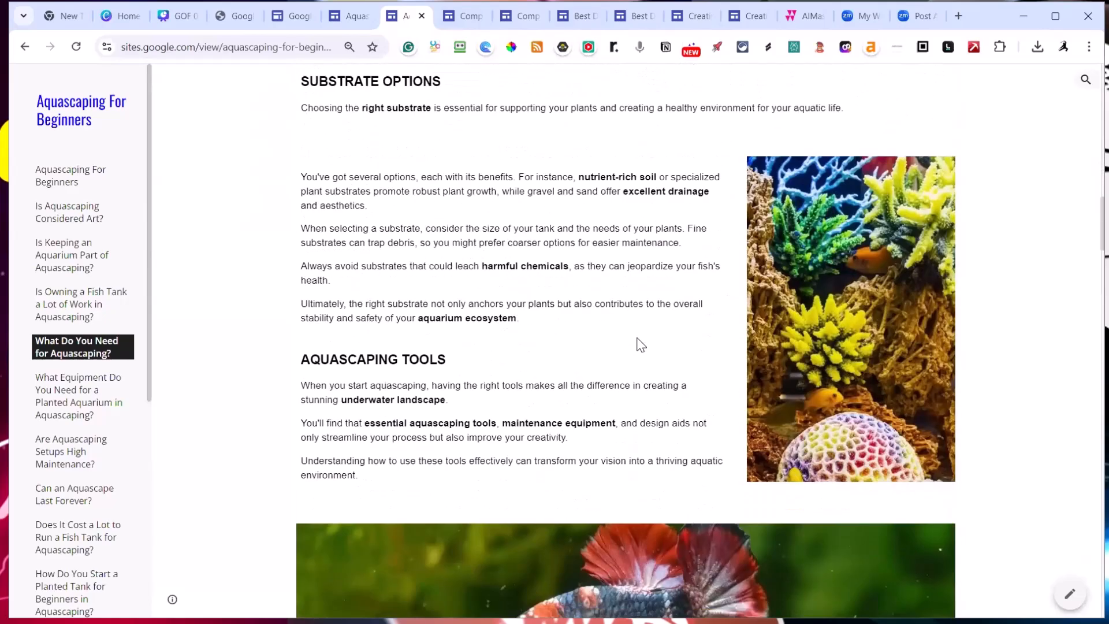
{"action": "scroll", "coordinate": [638, 341], "scroll_direction": "down", "scroll_amount": 12}
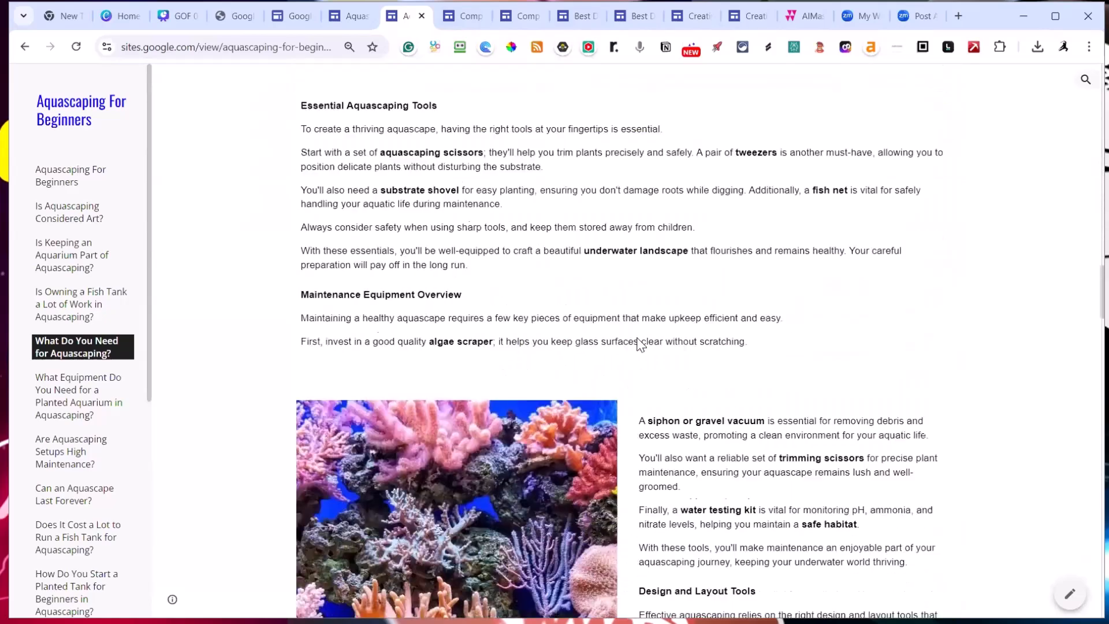
{"action": "scroll", "coordinate": [583, 328], "scroll_direction": "down", "scroll_amount": 2}
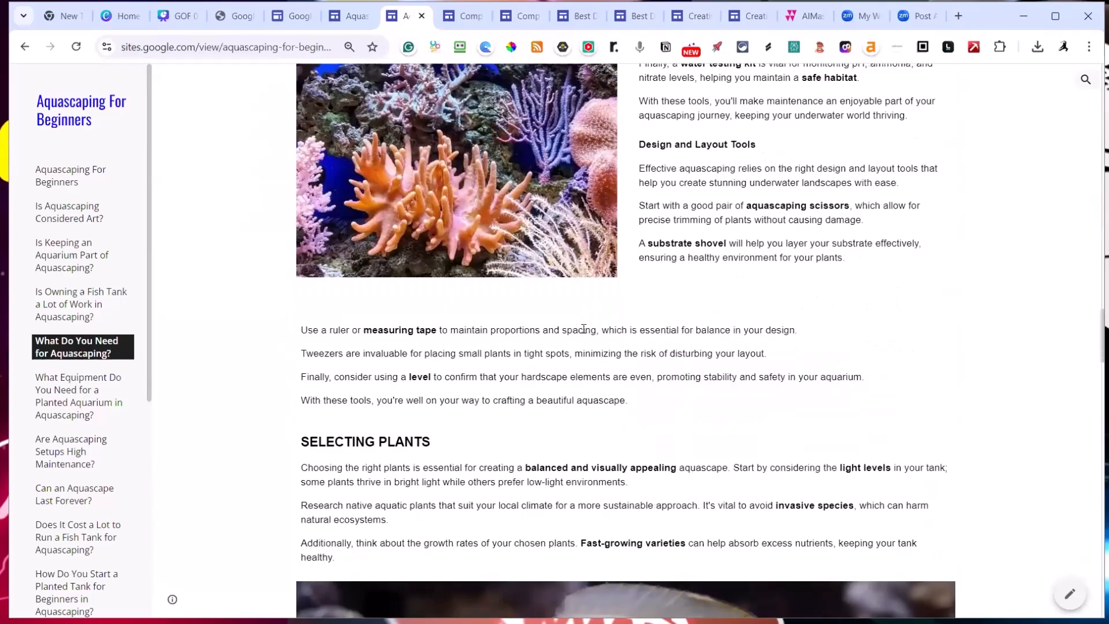
Go back to the aquascaping article's header and re-examine its main image, intro text, summary audio and Essential Equipment section
{"action": "scroll", "coordinate": [583, 328], "scroll_direction": "up", "scroll_amount": 15}
{"action": "scroll", "coordinate": [584, 332], "scroll_direction": "up", "scroll_amount": 14}
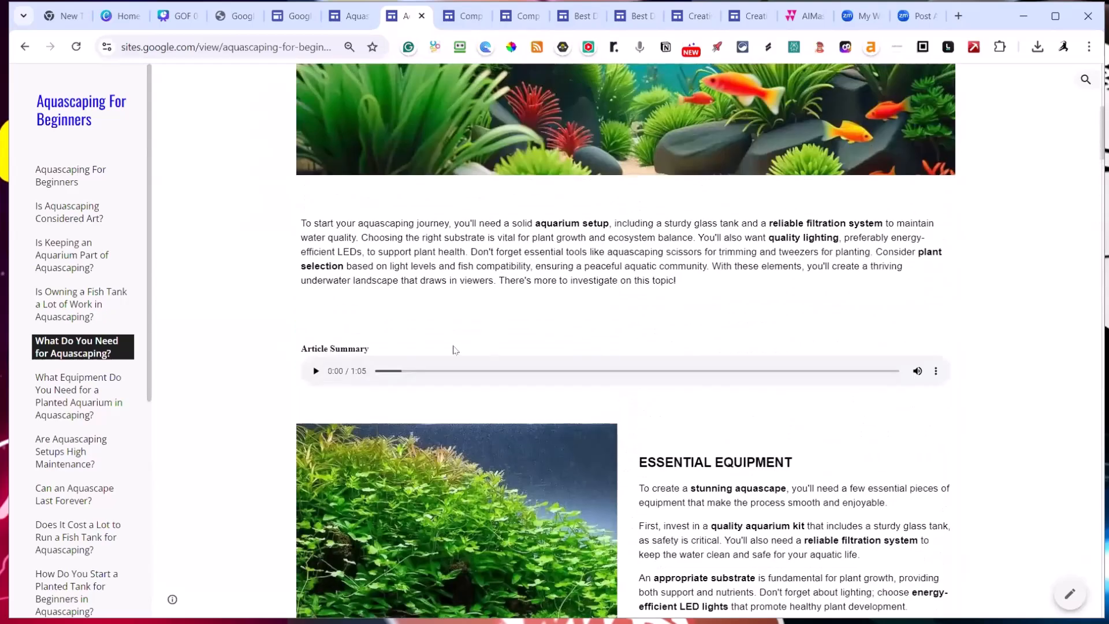
{"action": "scroll", "coordinate": [514, 359], "scroll_direction": "up", "scroll_amount": 3}
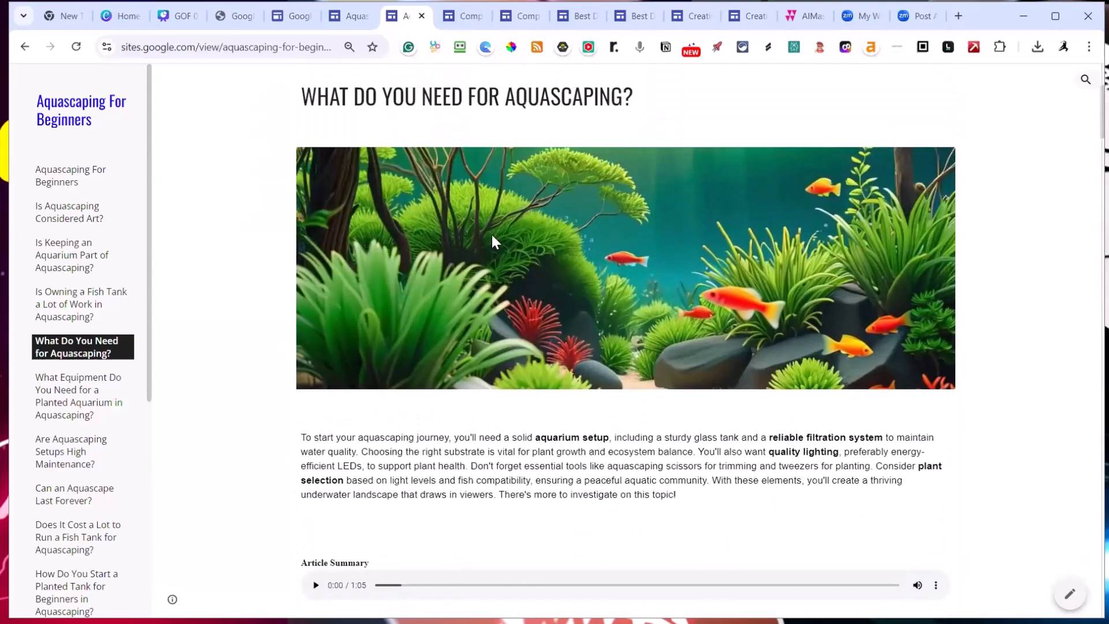
{"action": "scroll", "coordinate": [719, 247], "scroll_direction": "up", "scroll_amount": 3}
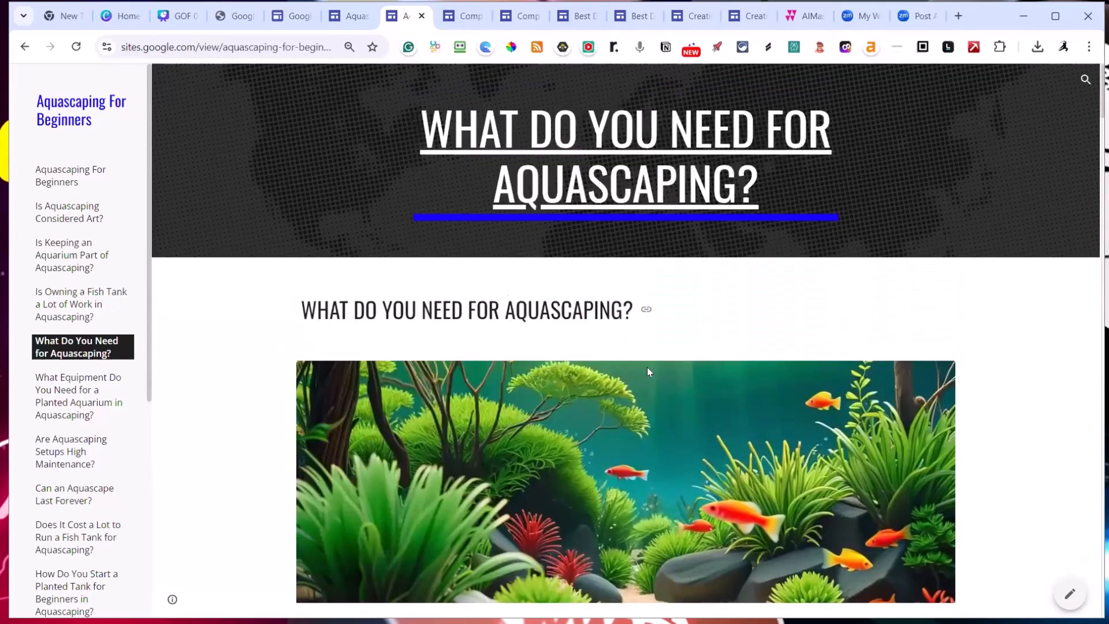
{"action": "scroll", "coordinate": [645, 362], "scroll_direction": "down", "scroll_amount": 5}
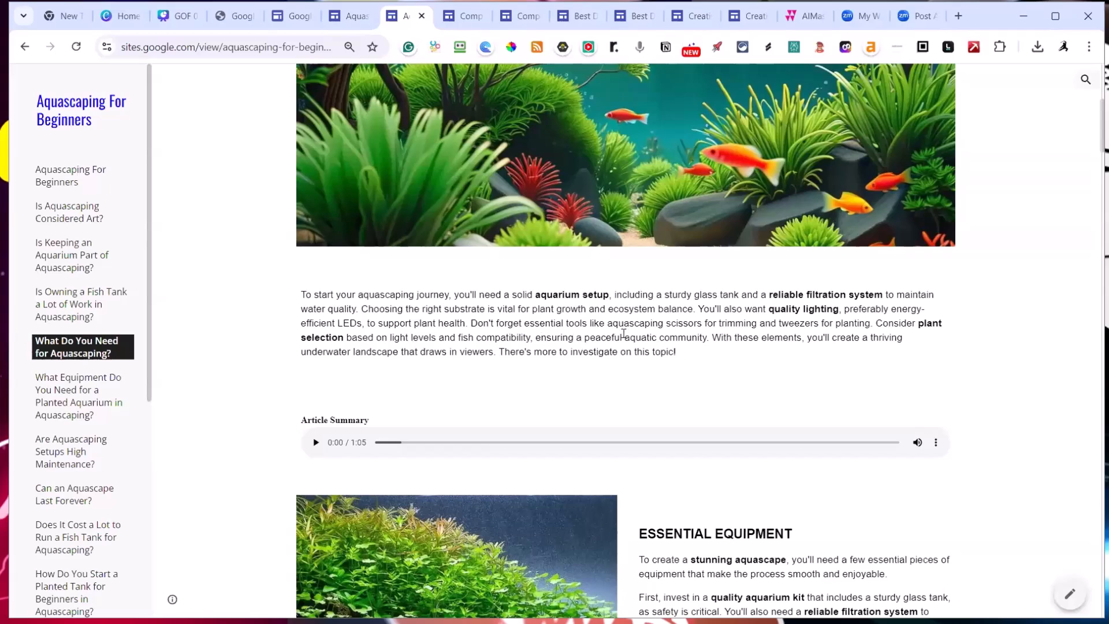
{"action": "scroll", "coordinate": [648, 330], "scroll_direction": "down", "scroll_amount": 5}
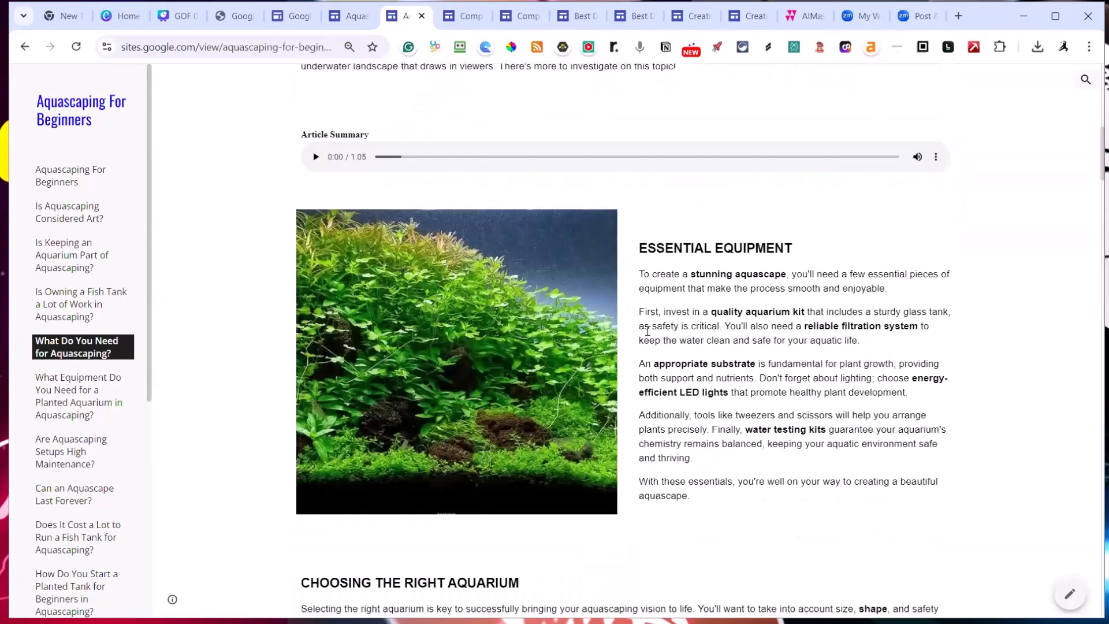
Review the "What Do You Need for Aquascaping?" article's image and text layout from Essential Equipment through the Frequently Asked Questions
{"action": "scroll", "coordinate": [783, 370], "scroll_direction": "down", "scroll_amount": 3}
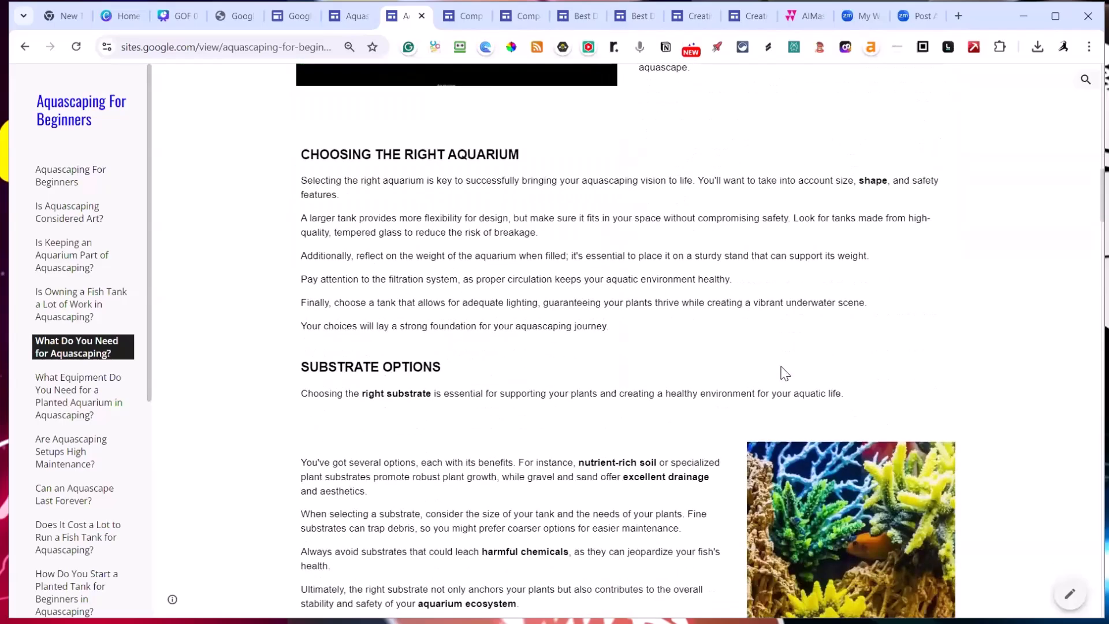
{"action": "scroll", "coordinate": [606, 381], "scroll_direction": "down", "scroll_amount": 4}
{"action": "scroll", "coordinate": [579, 384], "scroll_direction": "down", "scroll_amount": 15}
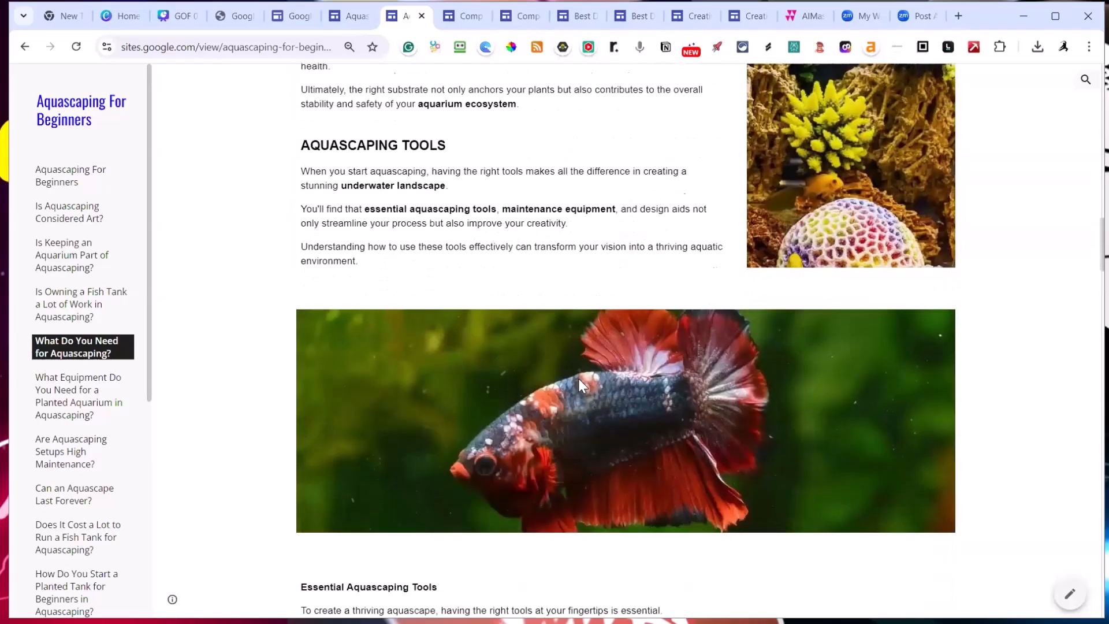
{"action": "scroll", "coordinate": [579, 384], "scroll_direction": "down", "scroll_amount": 15}
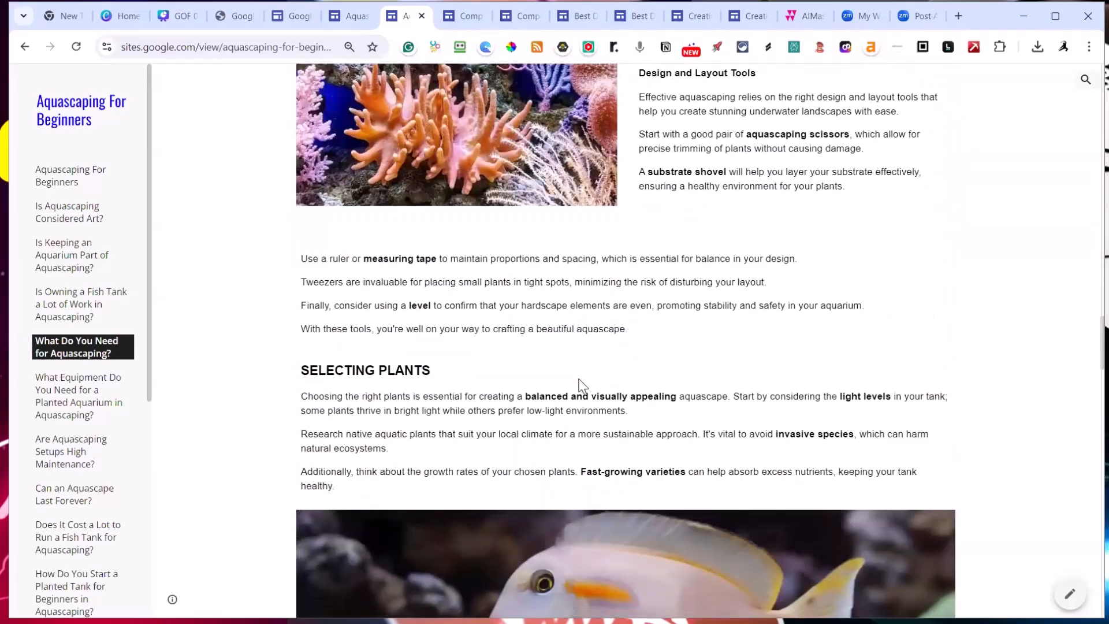
{"action": "scroll", "coordinate": [579, 384], "scroll_direction": "down", "scroll_amount": 10}
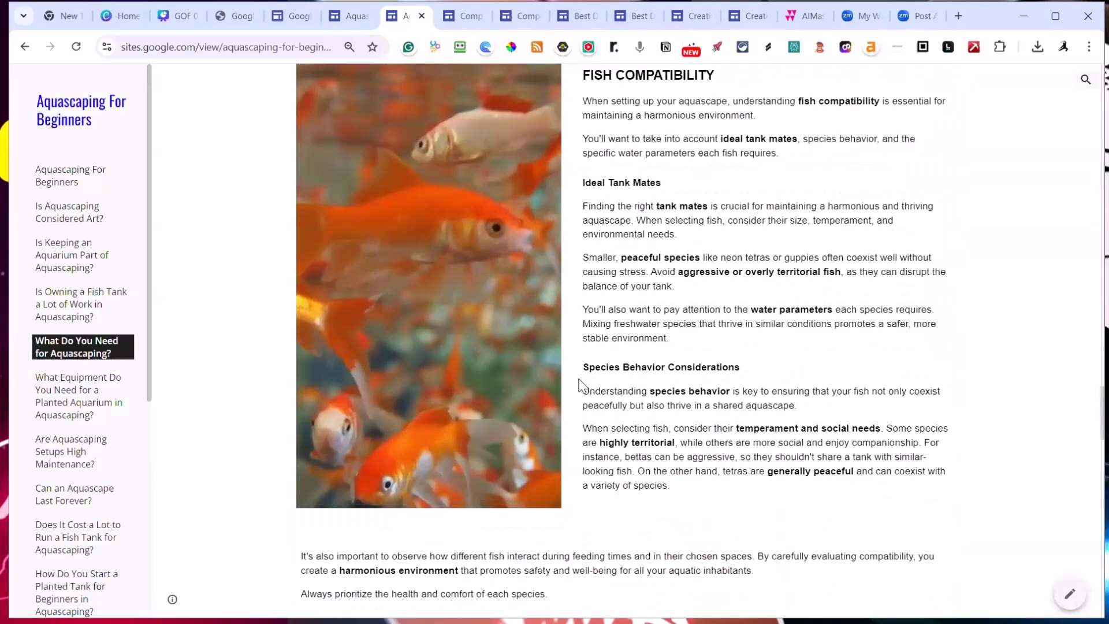
{"action": "scroll", "coordinate": [579, 384], "scroll_direction": "down", "scroll_amount": 8}
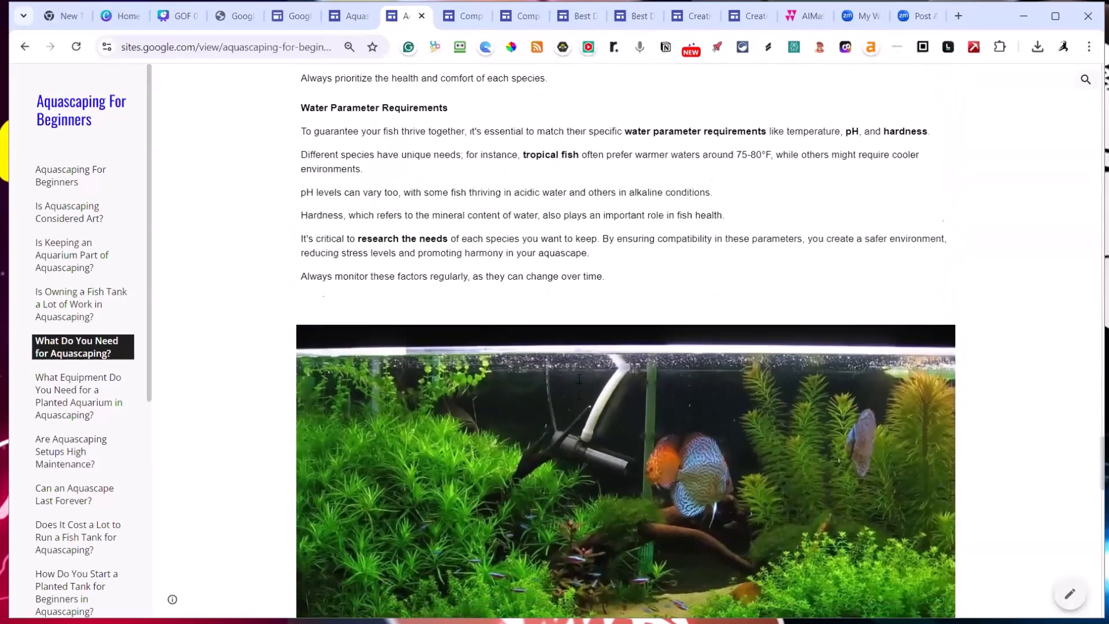
{"action": "scroll", "coordinate": [580, 383], "scroll_direction": "down", "scroll_amount": 10}
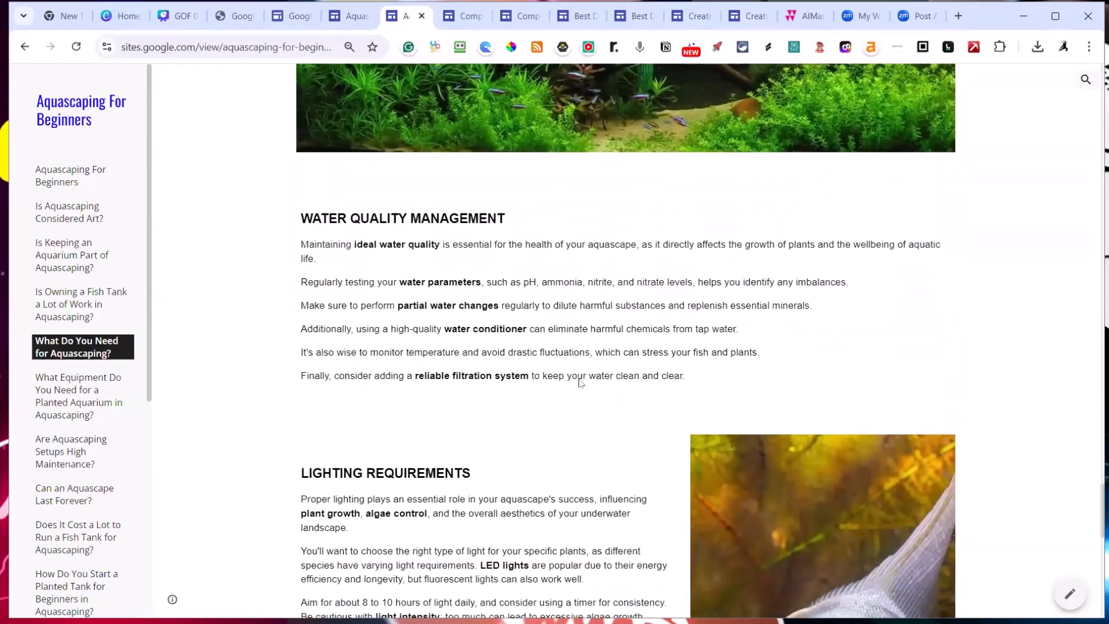
{"action": "scroll", "coordinate": [581, 383], "scroll_direction": "down", "scroll_amount": 6}
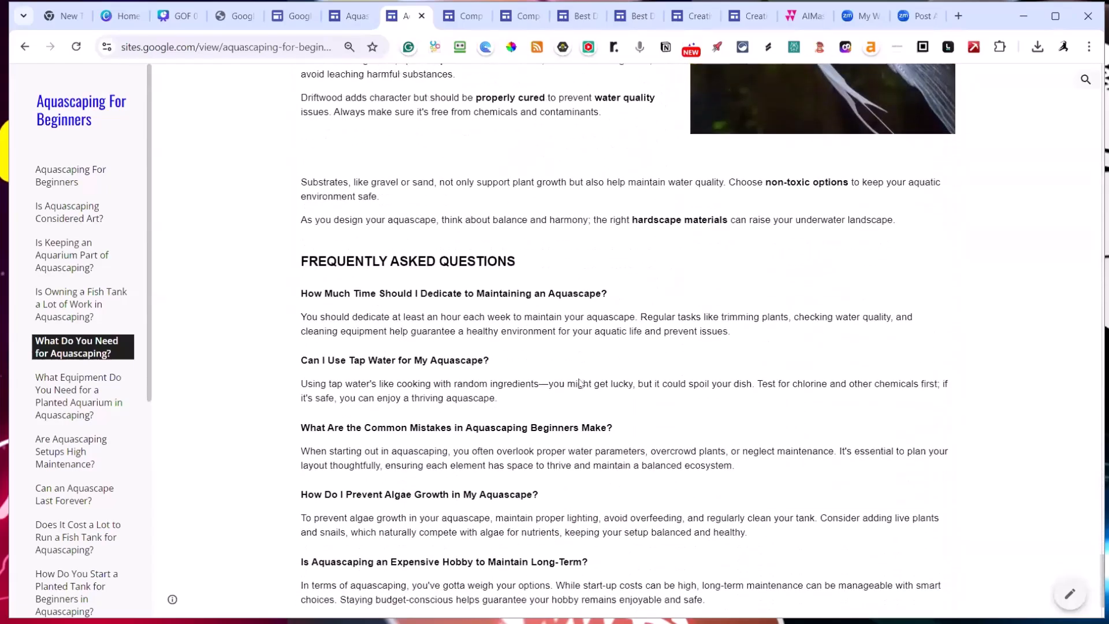
Re-examine the article's sections and images from the Frequently Asked Questions back up to the Article Summary audio player
{"action": "scroll", "coordinate": [580, 383], "scroll_direction": "up", "scroll_amount": 18}
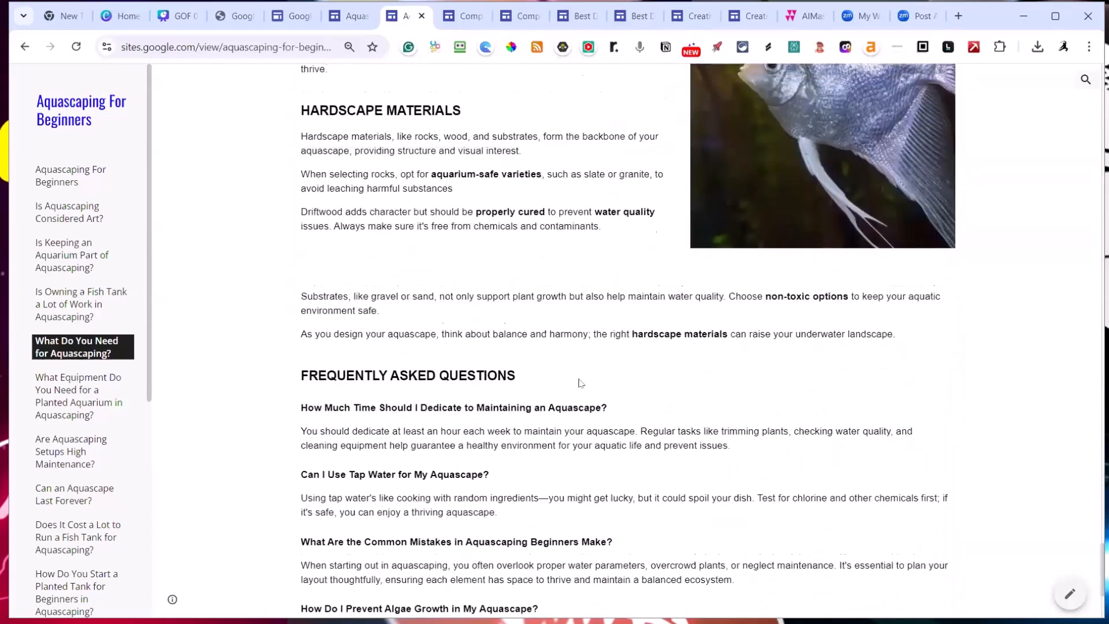
{"action": "scroll", "coordinate": [580, 383], "scroll_direction": "up", "scroll_amount": 15}
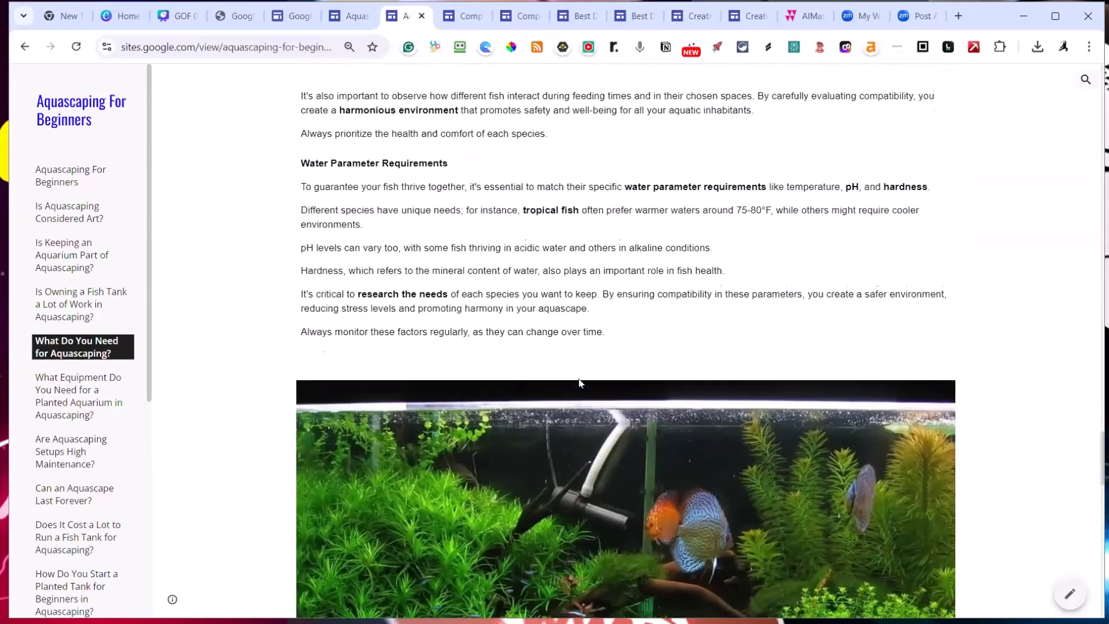
{"action": "scroll", "coordinate": [622, 327], "scroll_direction": "up", "scroll_amount": 14}
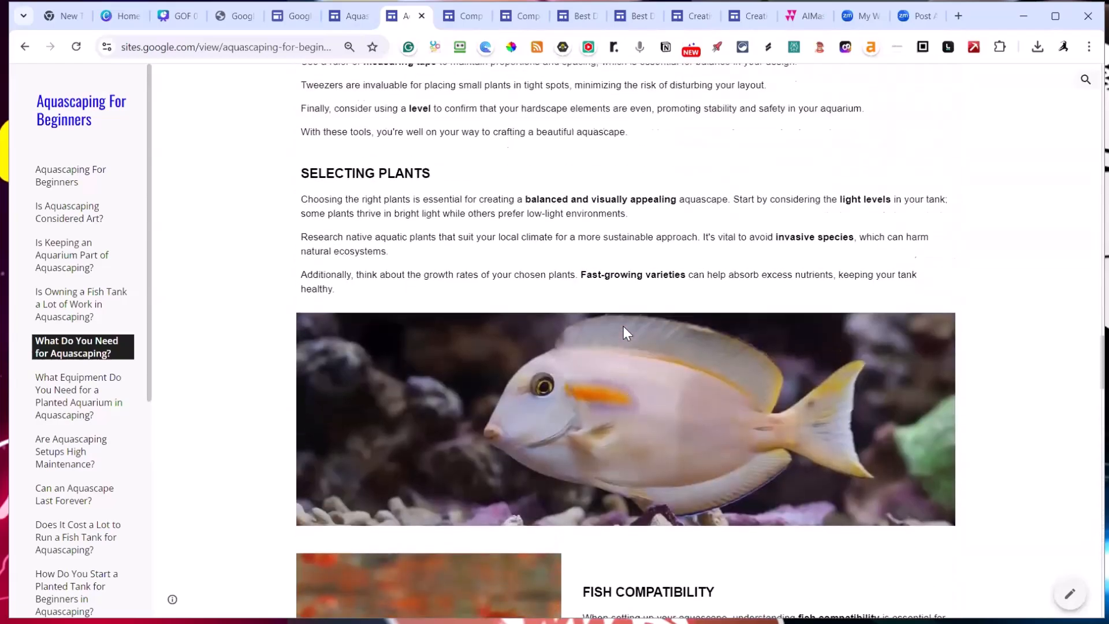
{"action": "scroll", "coordinate": [623, 333], "scroll_direction": "up", "scroll_amount": 15}
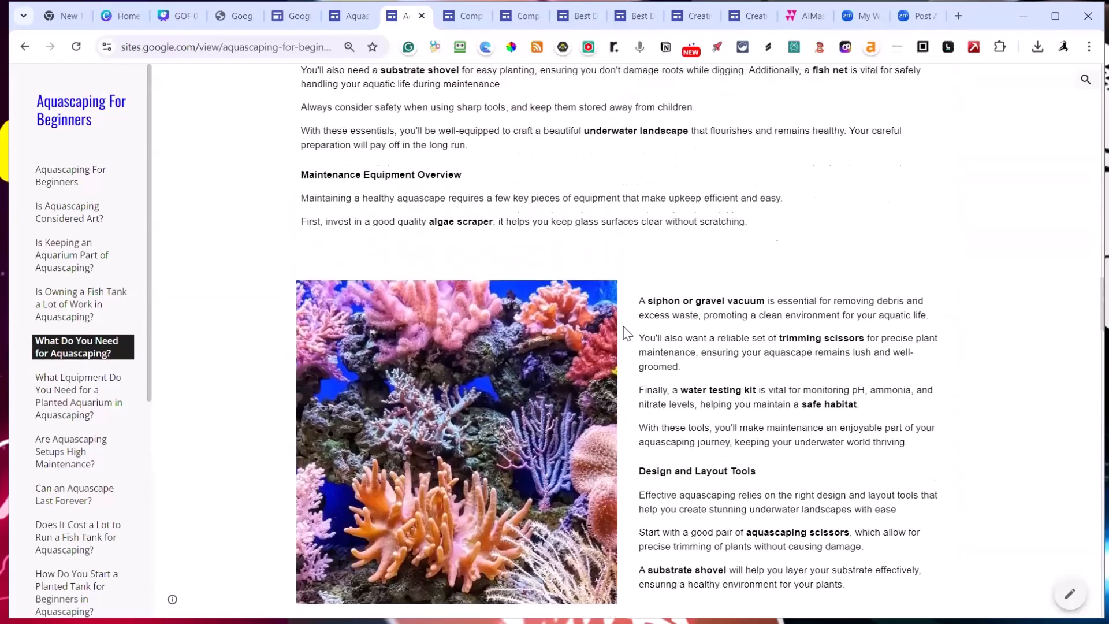
{"action": "scroll", "coordinate": [627, 332], "scroll_direction": "up", "scroll_amount": 15}
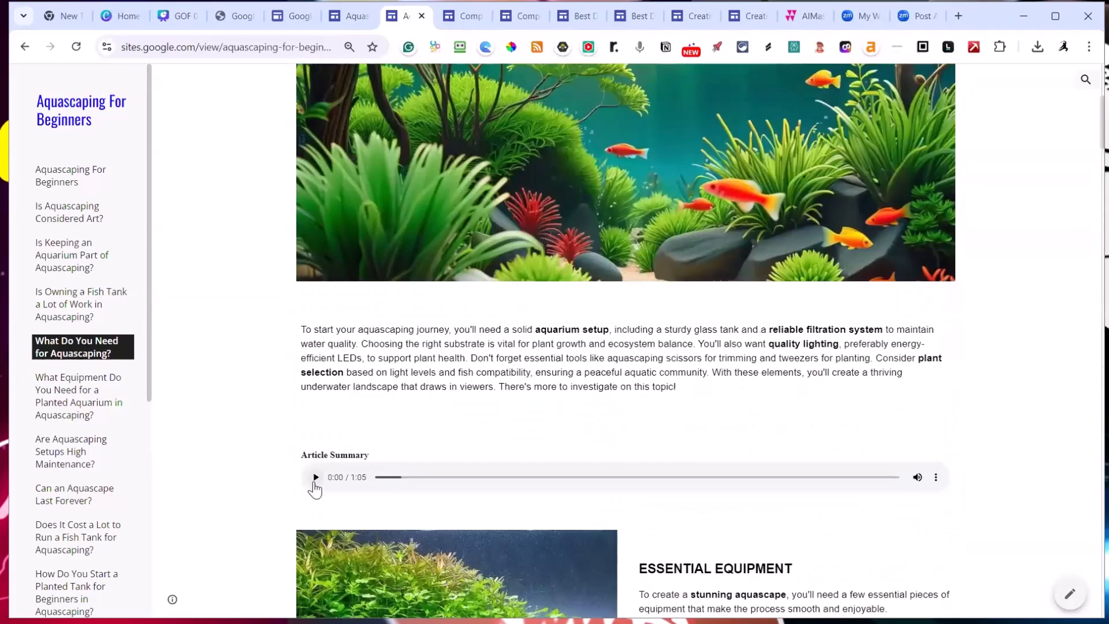
Play a few seconds of the Article Summary audio and return to the article's header
{"action": "left_click", "coordinate": [315, 477]}
{"action": "scroll", "coordinate": [612, 373], "scroll_direction": "down", "scroll_amount": 1}
{"action": "scroll", "coordinate": [612, 373], "scroll_direction": "down", "scroll_amount": 13}
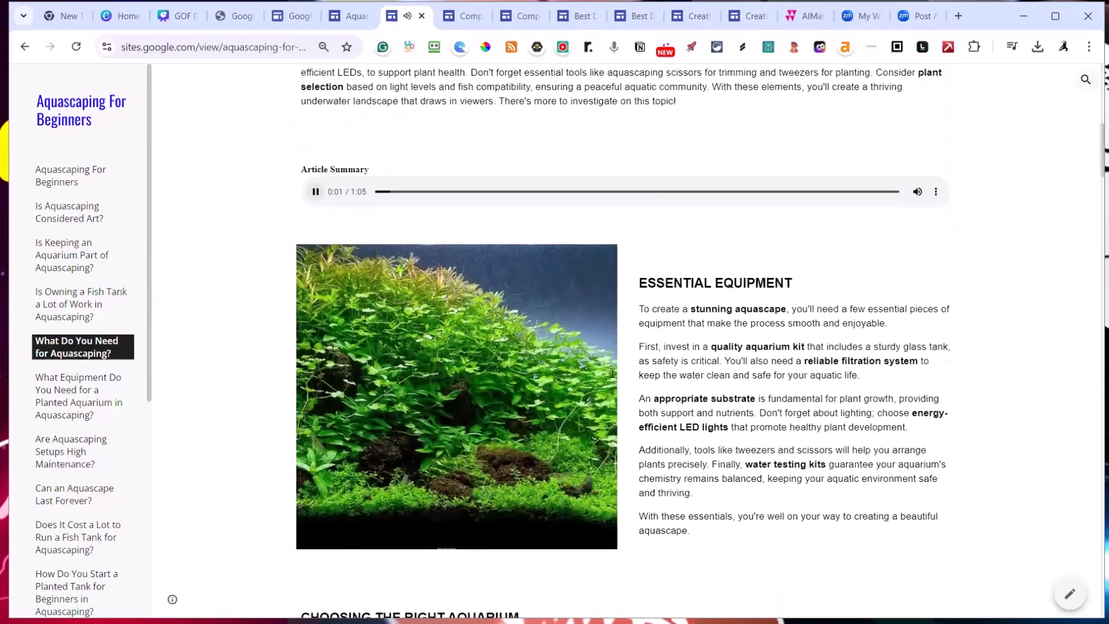
{"action": "scroll", "coordinate": [612, 372], "scroll_direction": "up", "scroll_amount": 13}
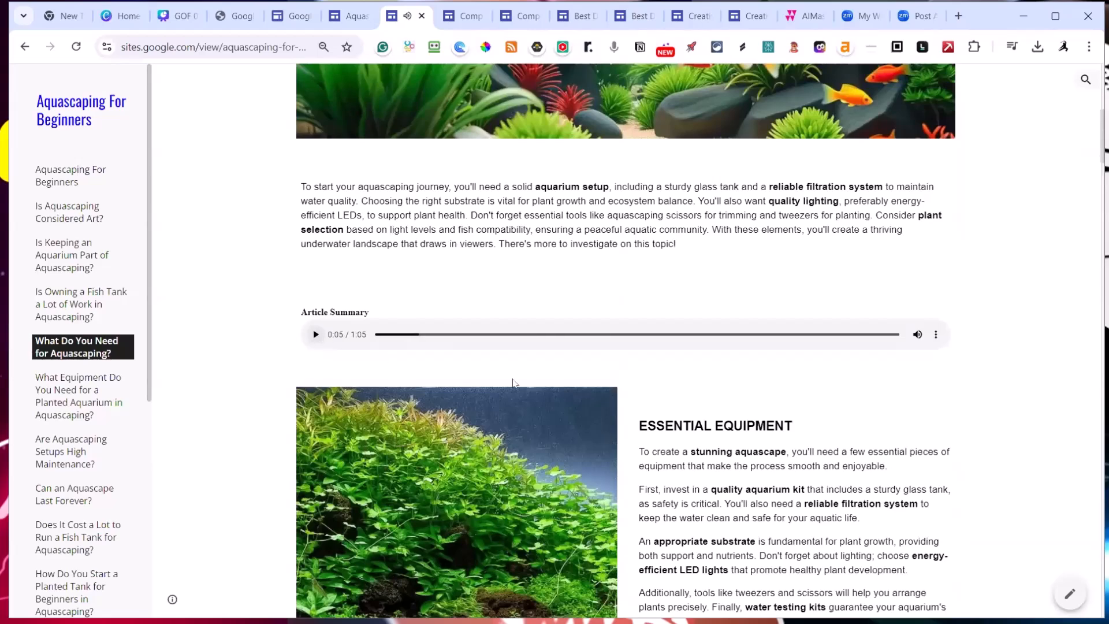
{"action": "scroll", "coordinate": [629, 416], "scroll_direction": "up", "scroll_amount": 8}
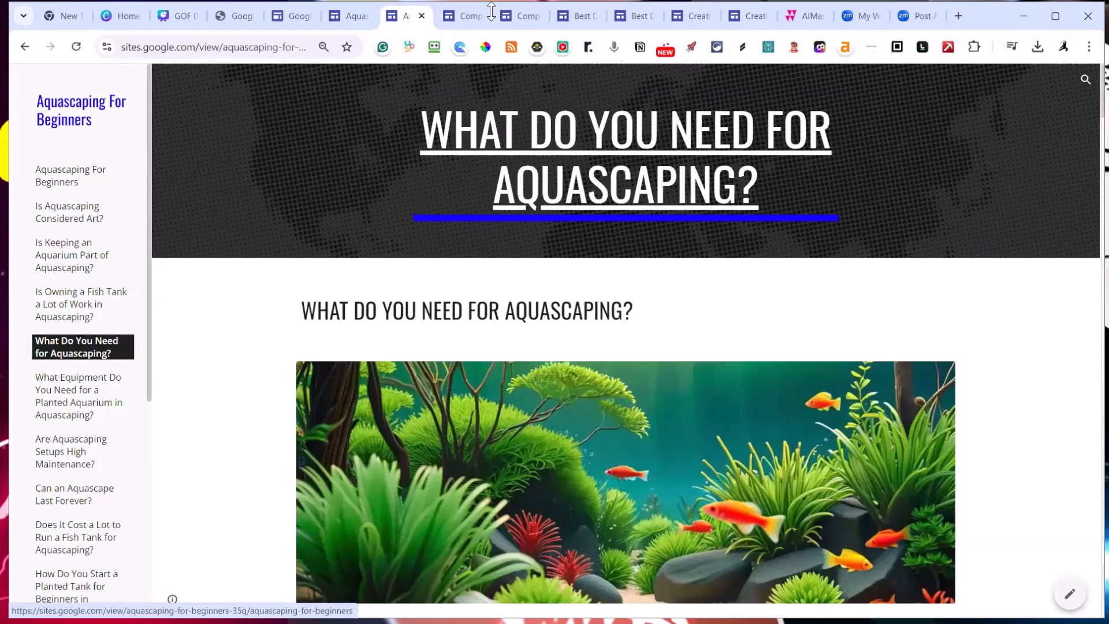
Look over the Google Sites list and switch to AiMasher to open its Import Articles page
{"action": "left_click", "coordinate": [295, 16]}
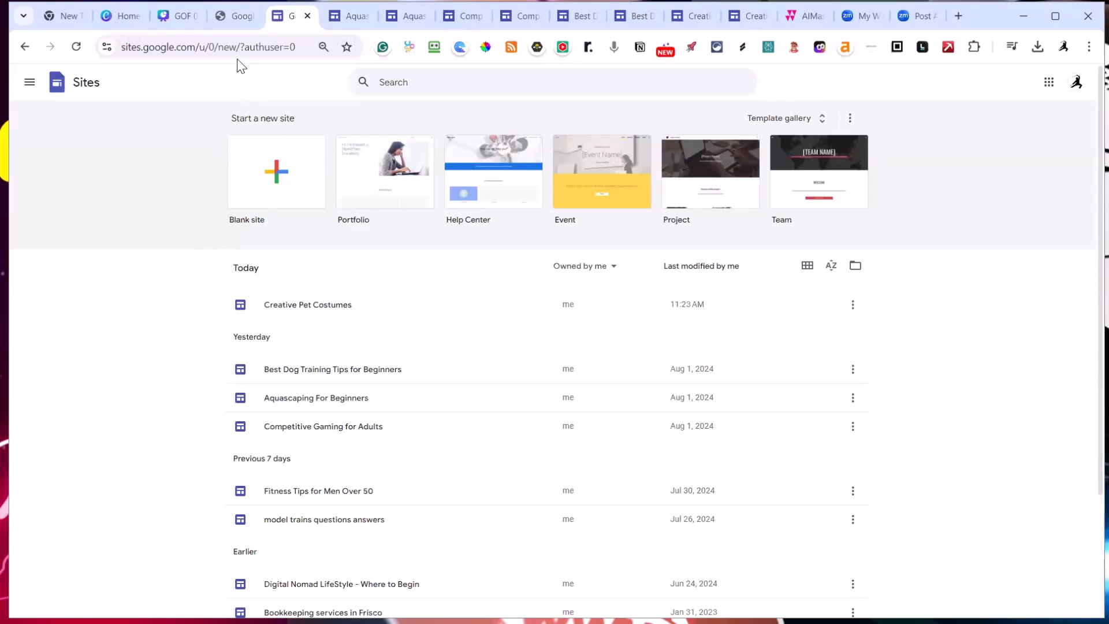
{"action": "left_click", "coordinate": [805, 16]}
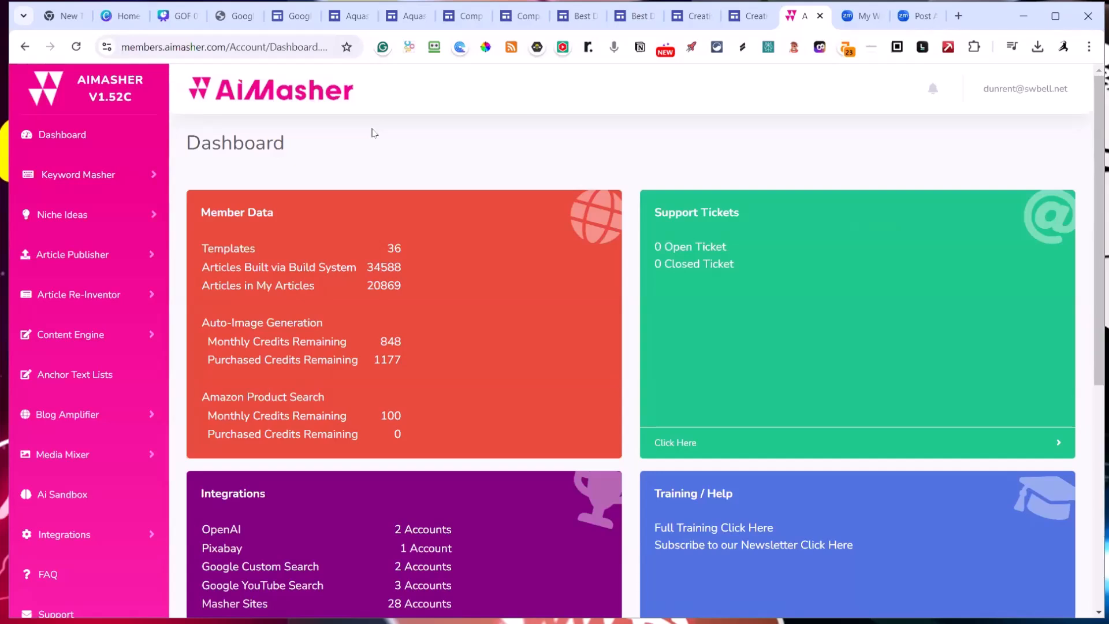
{"action": "left_click", "coordinate": [118, 263]}
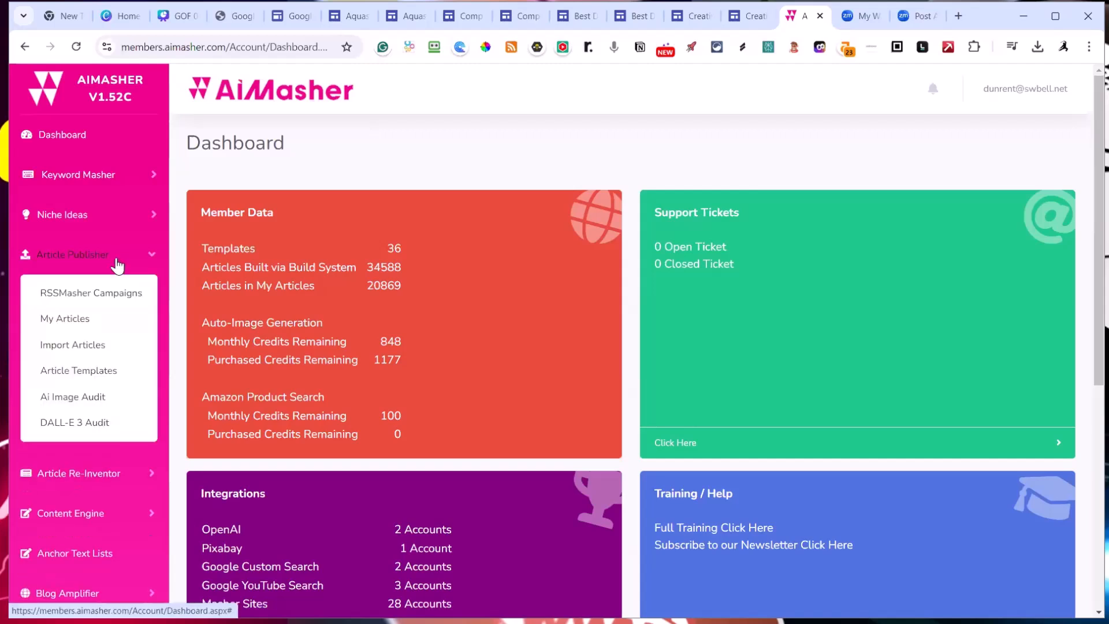
{"action": "left_click", "coordinate": [69, 345]}
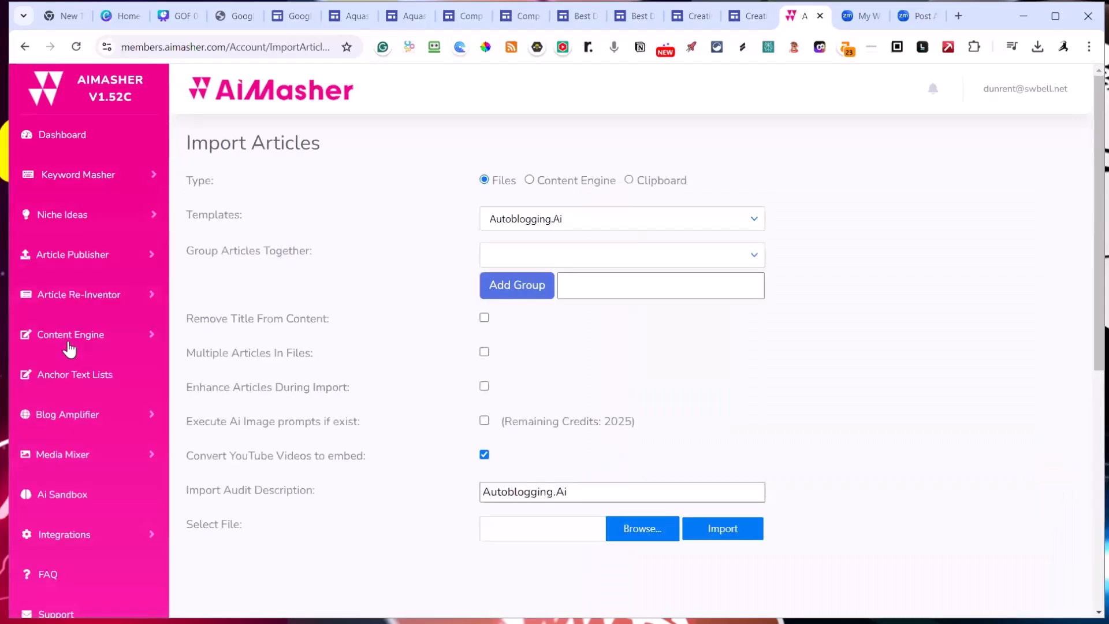
Set the import template to ZimmWriter Bulk Blog Post and enable Remove Title From Content
{"action": "left_click", "coordinate": [618, 229]}
{"action": "scroll", "coordinate": [614, 265], "scroll_direction": "down", "scroll_amount": 1}
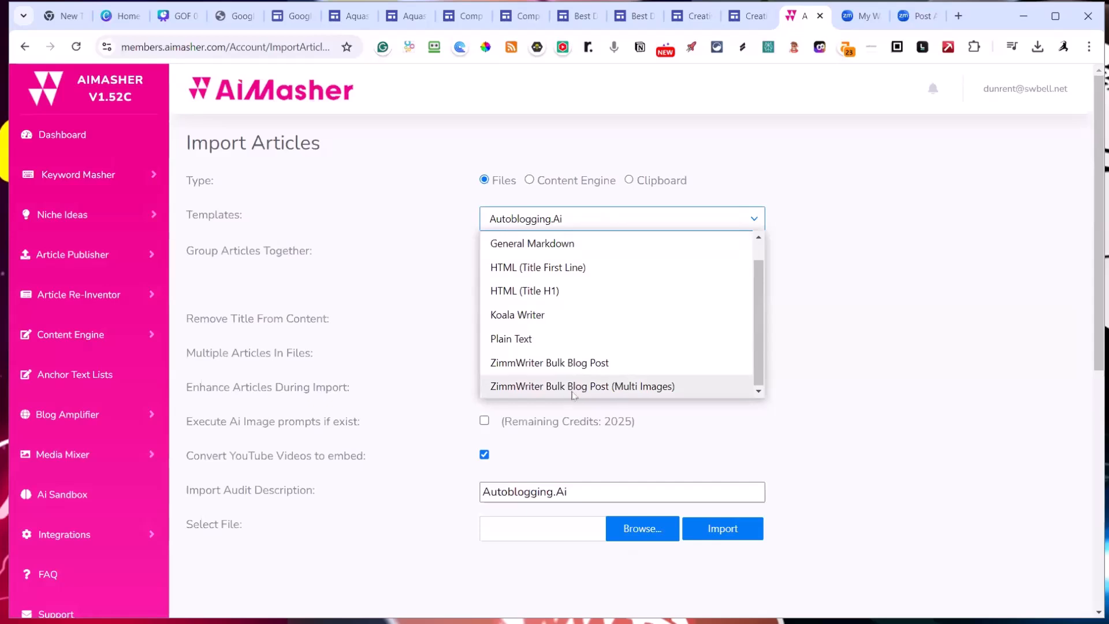
{"action": "left_click", "coordinate": [584, 364]}
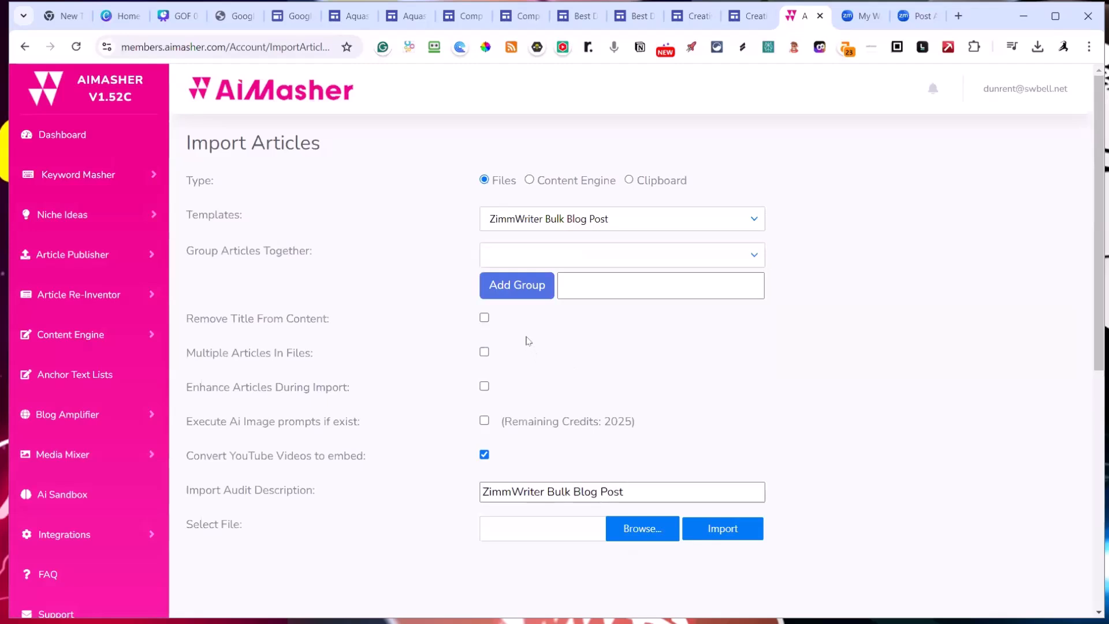
{"action": "left_click", "coordinate": [485, 318]}
Select How_Can_I_Manage_Travel_Logistics_for_a_Large_Family, What_Are_the_Top_Travel_Apps_for_Efficient_Family_Planning and How_Can_Families_Cut_Costs_on_Travel from the ZimmWriter_Output folder as import files
{"action": "left_click", "coordinate": [641, 532]}
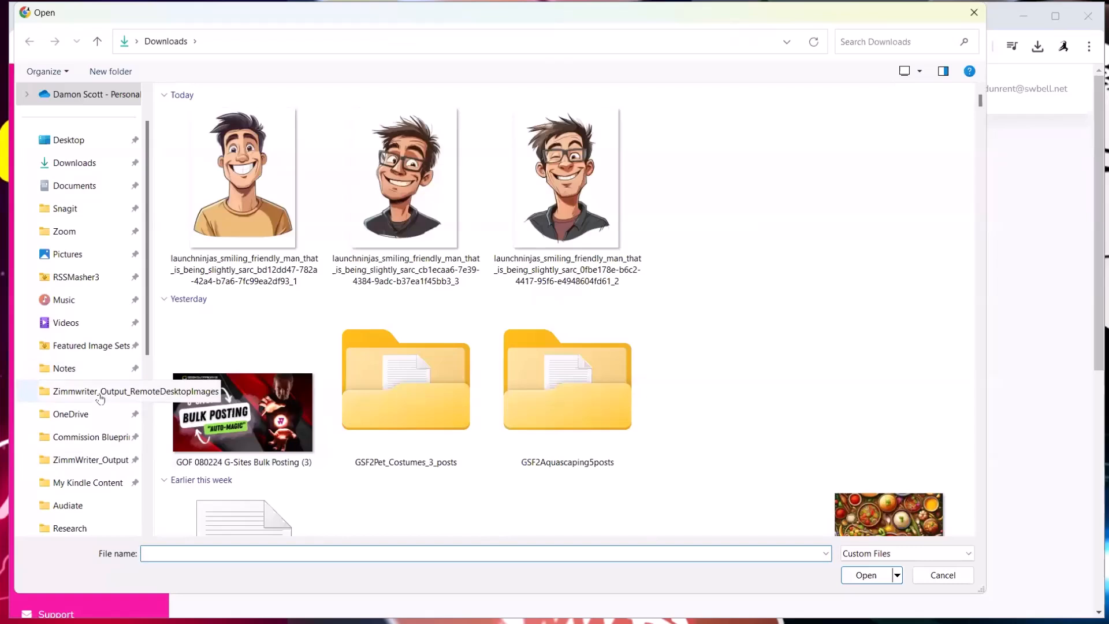
{"action": "left_click", "coordinate": [74, 465]}
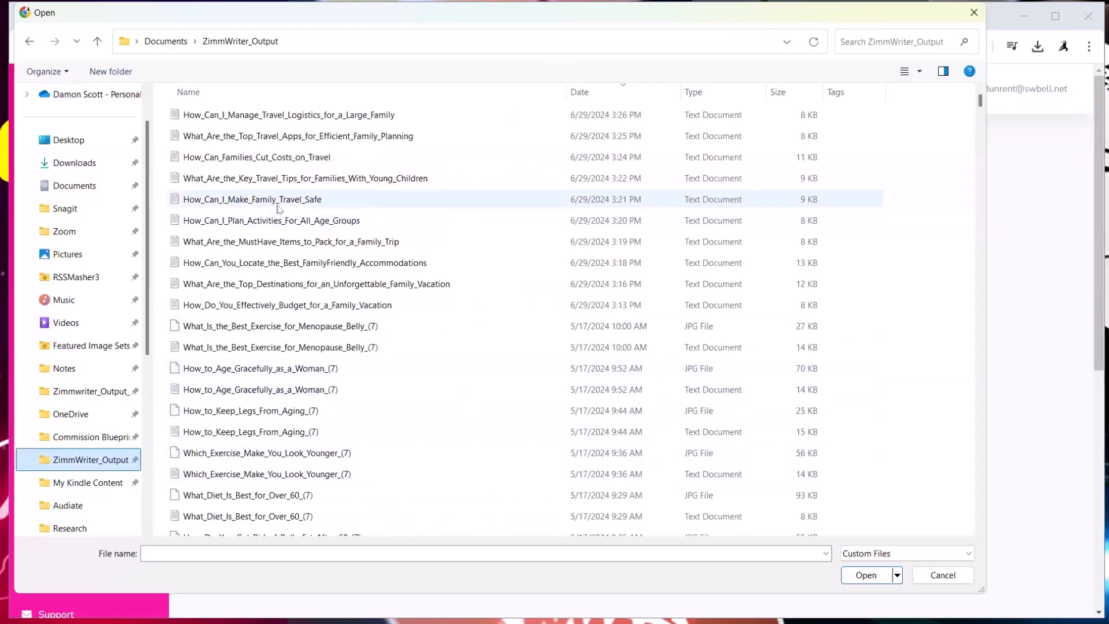
{"action": "left_click", "coordinate": [269, 121]}
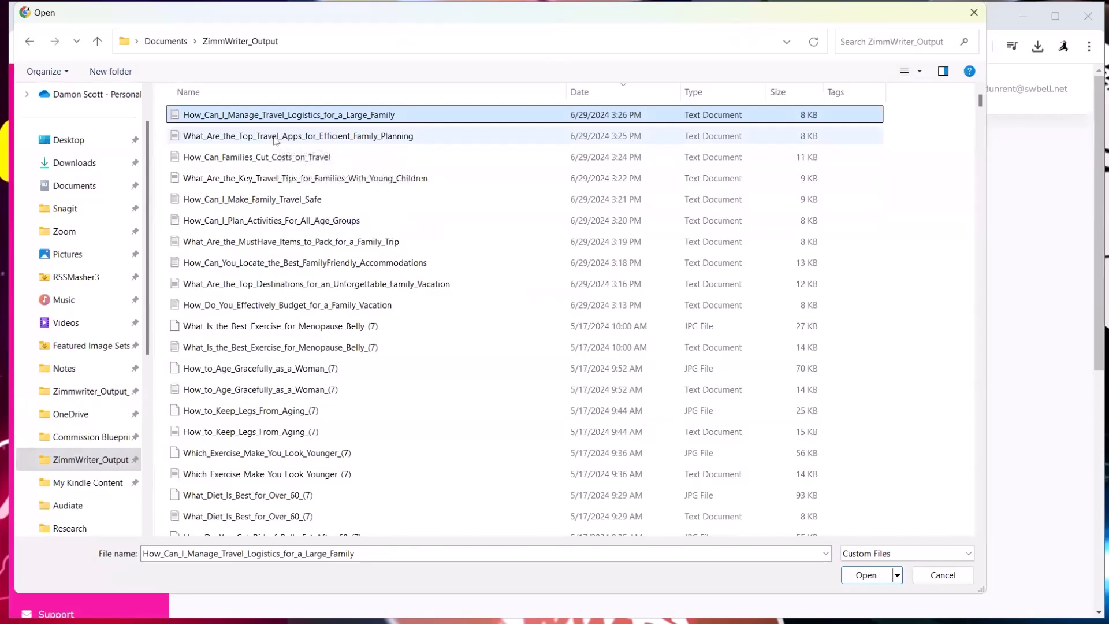
{"action": "left_click", "coordinate": [274, 137], "text": "ctrl"}
{"action": "left_click", "coordinate": [346, 157], "text": "ctrl"}
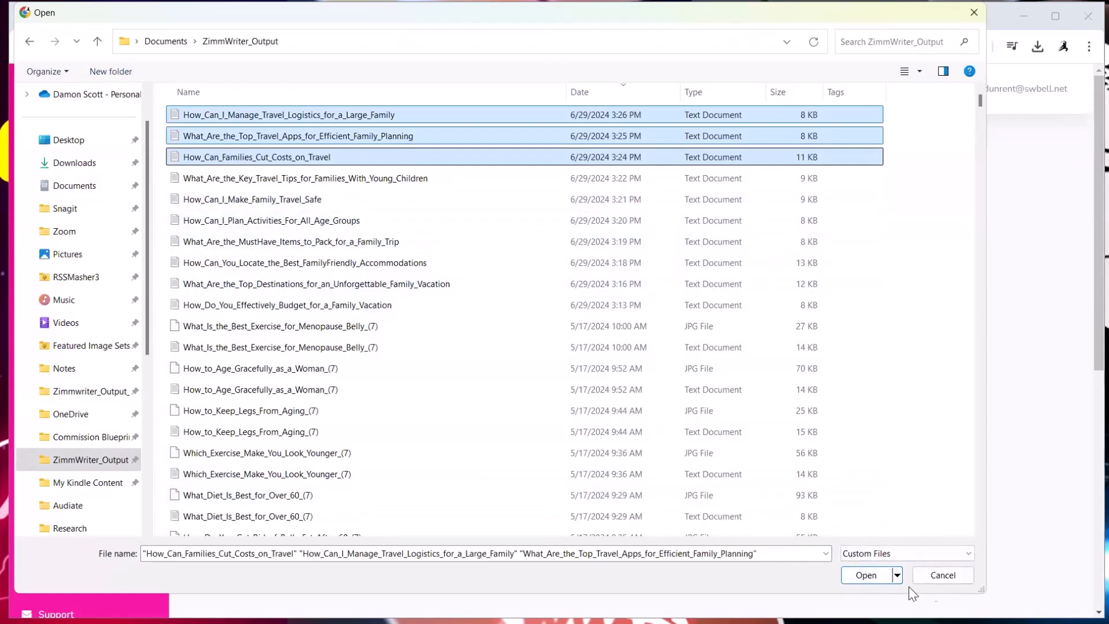
{"action": "left_click", "coordinate": [873, 580]}
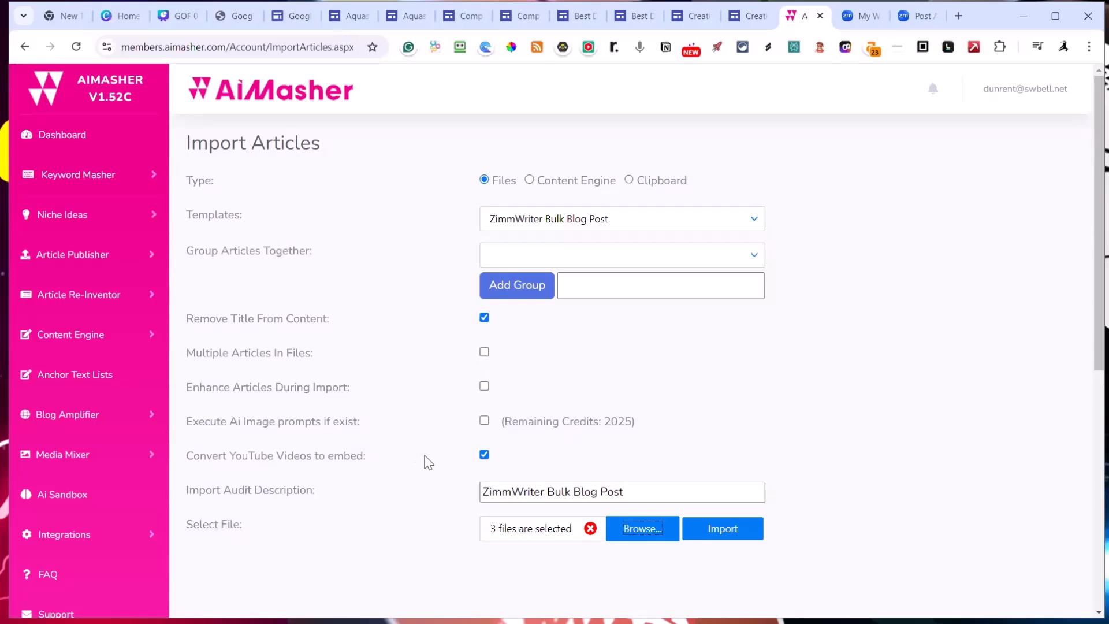
Enable Enhance Articles During Import and choose the Group Travel media pack from the packs matching "travel"
{"action": "left_click", "coordinate": [484, 386]}
{"action": "scroll", "coordinate": [556, 380], "scroll_direction": "down", "scroll_amount": 3}
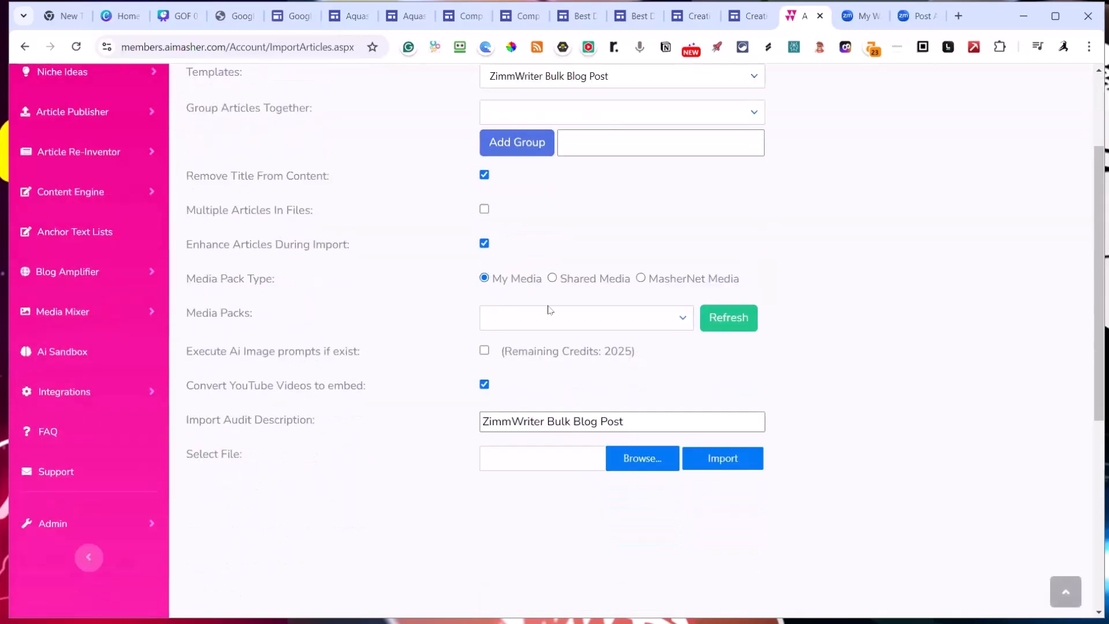
{"action": "left_click", "coordinate": [606, 321]}
{"action": "type", "text": "travel"}
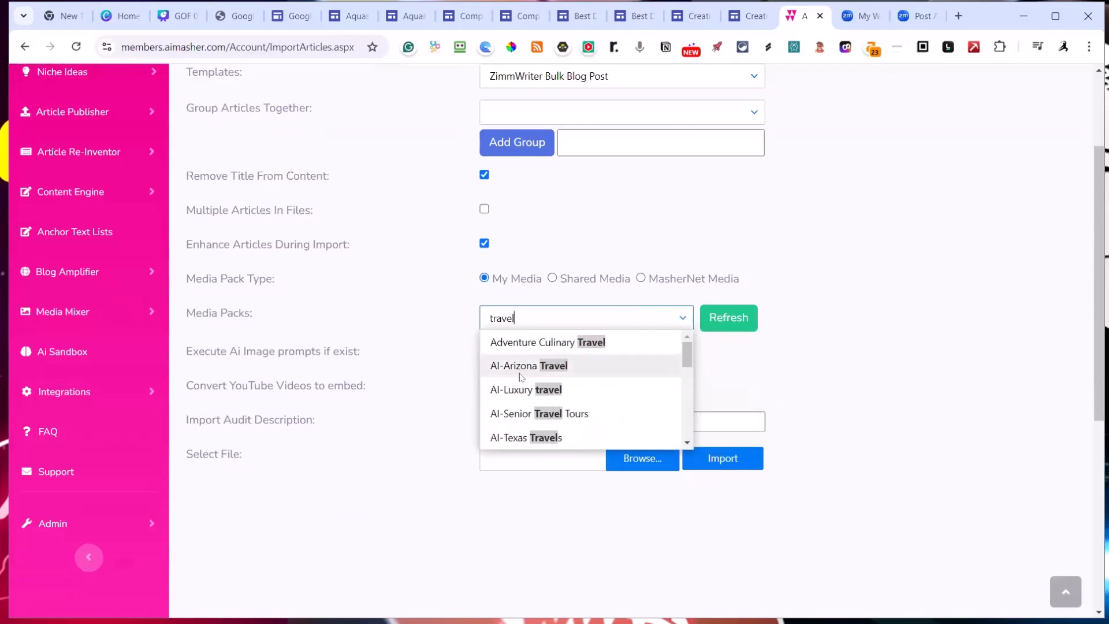
{"action": "scroll", "coordinate": [522, 362], "scroll_direction": "down", "scroll_amount": 3}
{"action": "scroll", "coordinate": [523, 370], "scroll_direction": "up", "scroll_amount": 3}
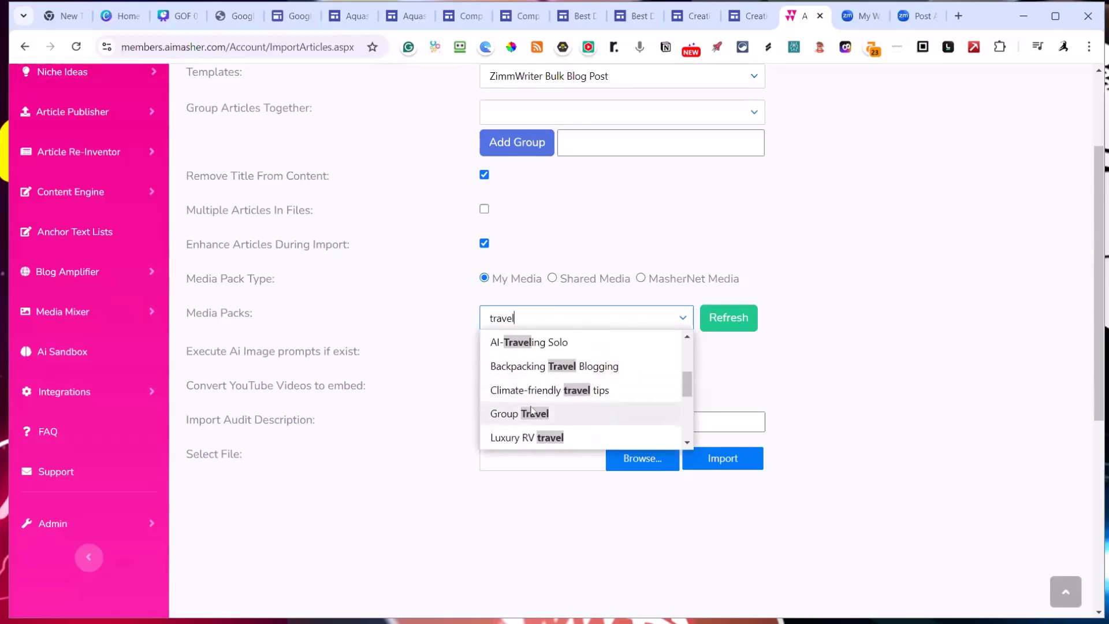
{"action": "scroll", "coordinate": [527, 387], "scroll_direction": "down", "scroll_amount": 2}
{"action": "scroll", "coordinate": [523, 385], "scroll_direction": "up", "scroll_amount": 2}
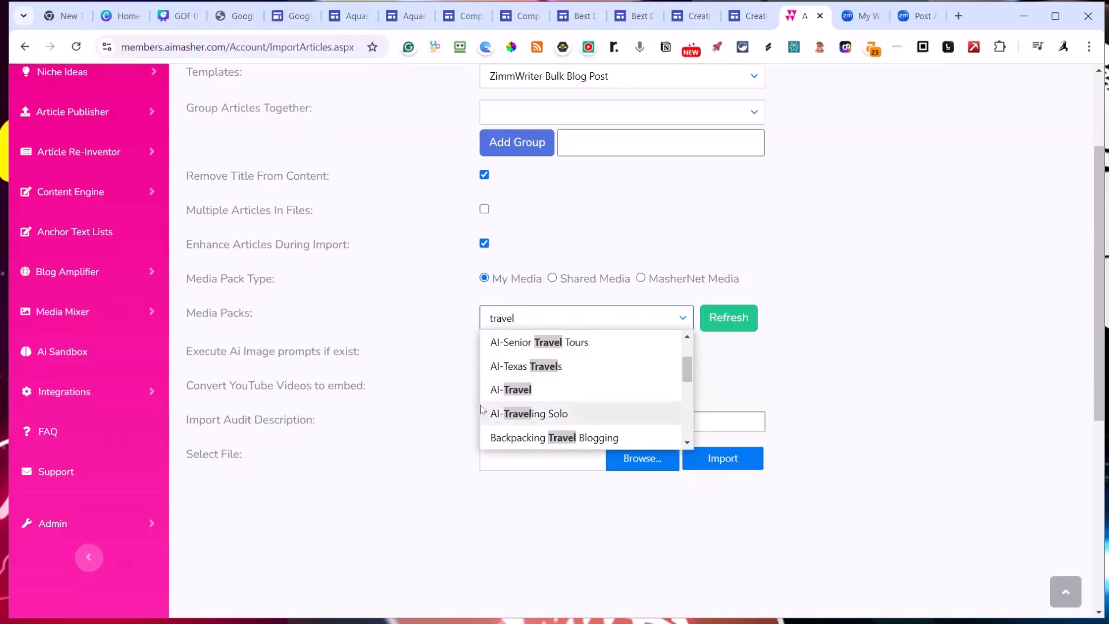
{"action": "scroll", "coordinate": [481, 408], "scroll_direction": "down", "scroll_amount": 2}
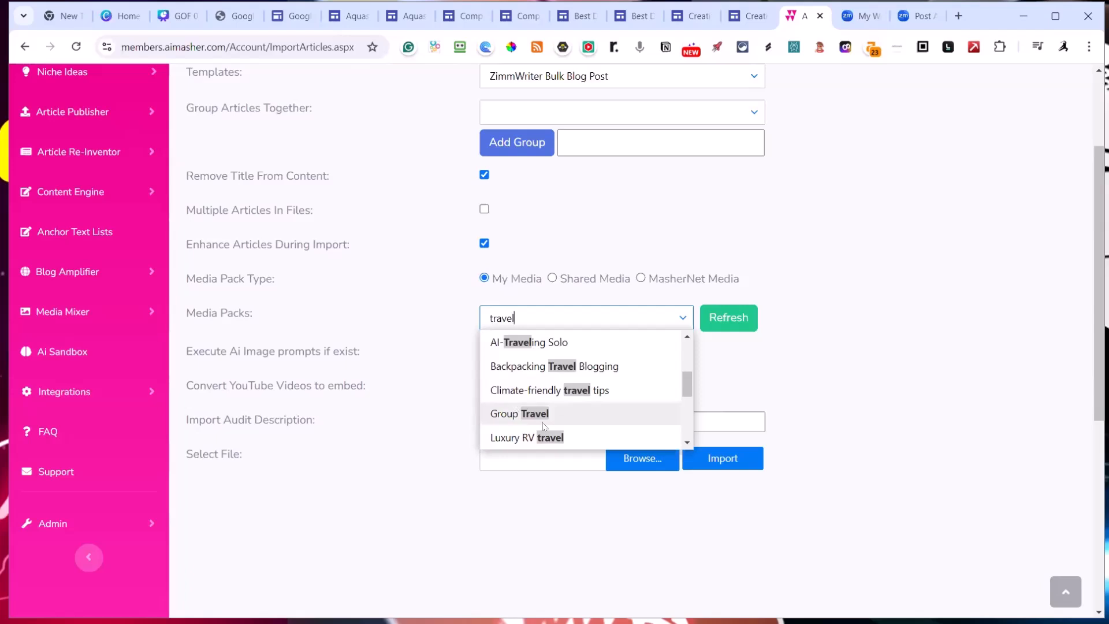
{"action": "left_click", "coordinate": [509, 415]}
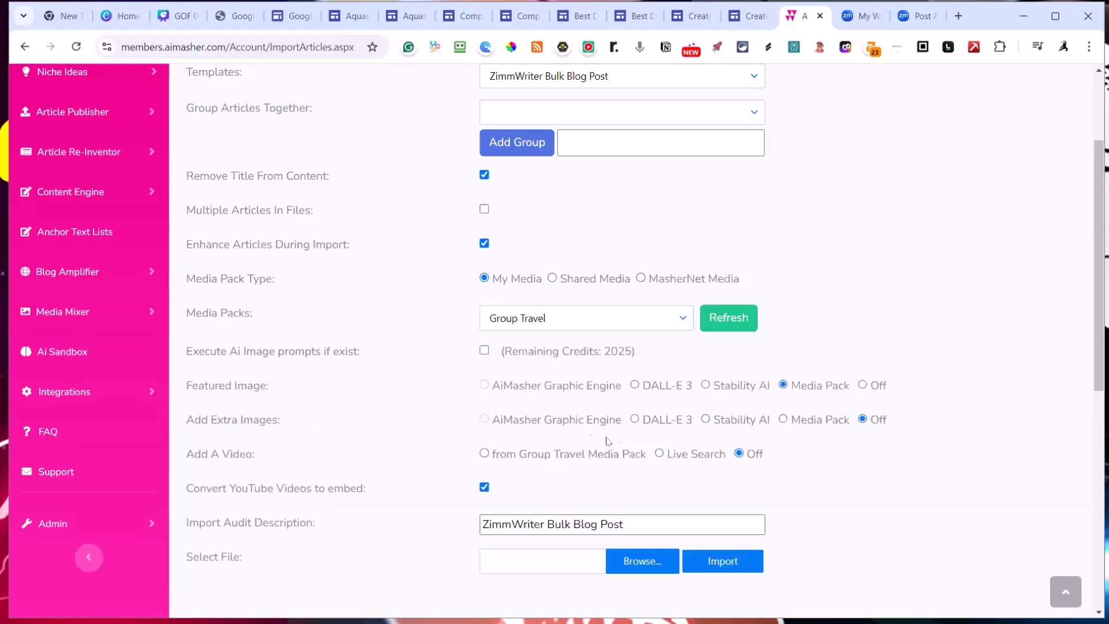
Enable Execute Ai Image prompts if exist and set the AiMasher Graphic Engine model to ProtoVision XL - High Fidelity
{"action": "left_click", "coordinate": [485, 350]}
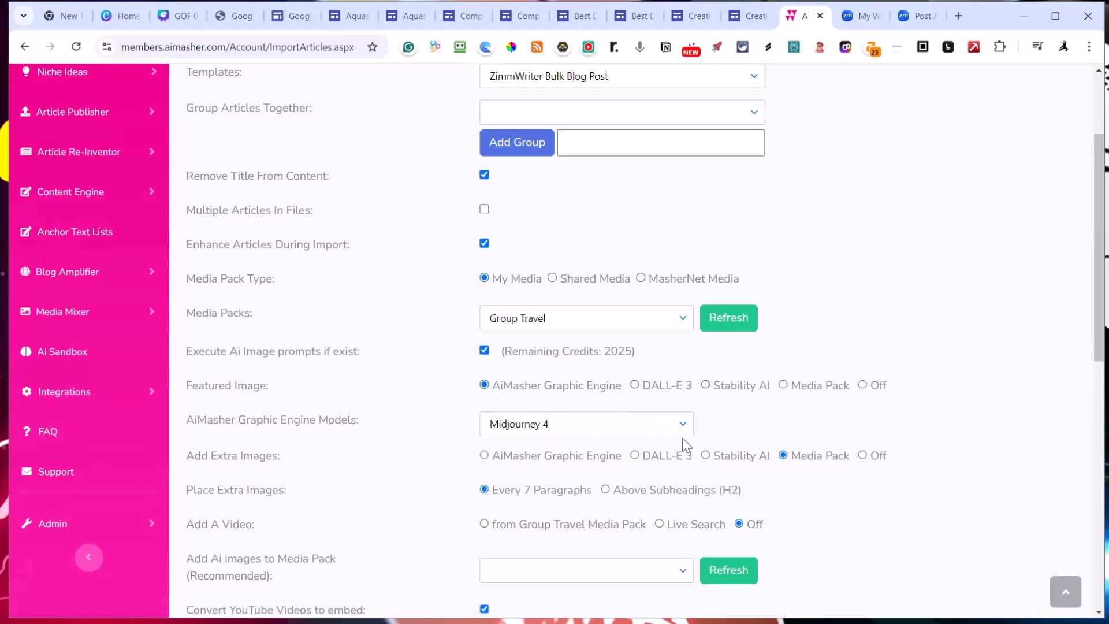
{"action": "left_click", "coordinate": [682, 423]}
{"action": "left_click_drag", "start_coordinate": [686, 477], "coordinate": [694, 503]}
{"action": "scroll", "coordinate": [688, 488], "scroll_direction": "up", "scroll_amount": 2}
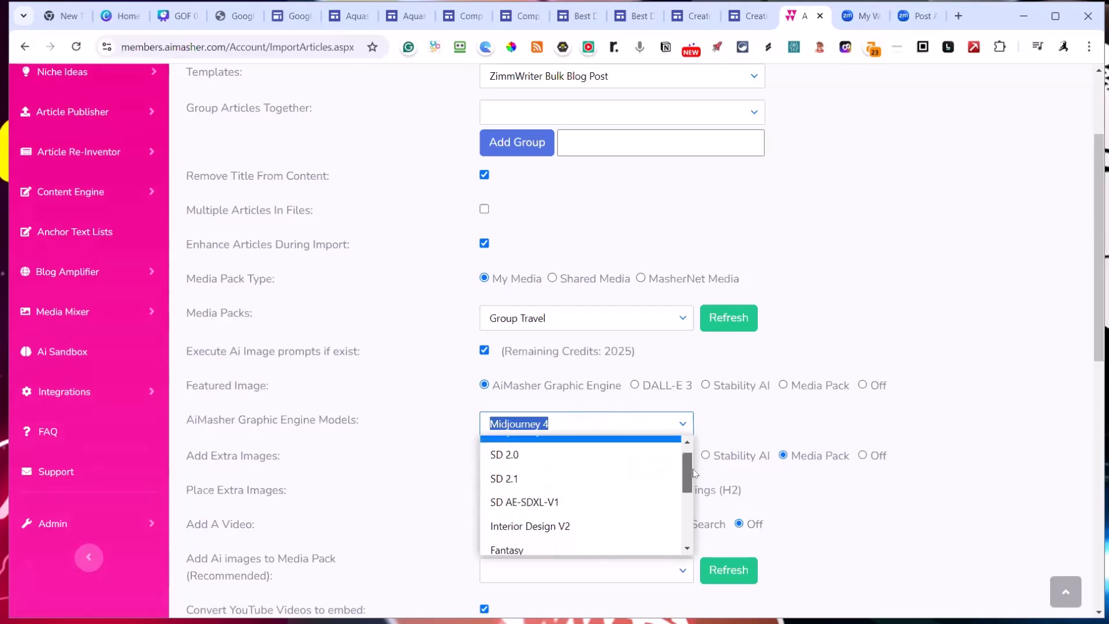
{"action": "scroll", "coordinate": [687, 488], "scroll_direction": "down", "scroll_amount": 3}
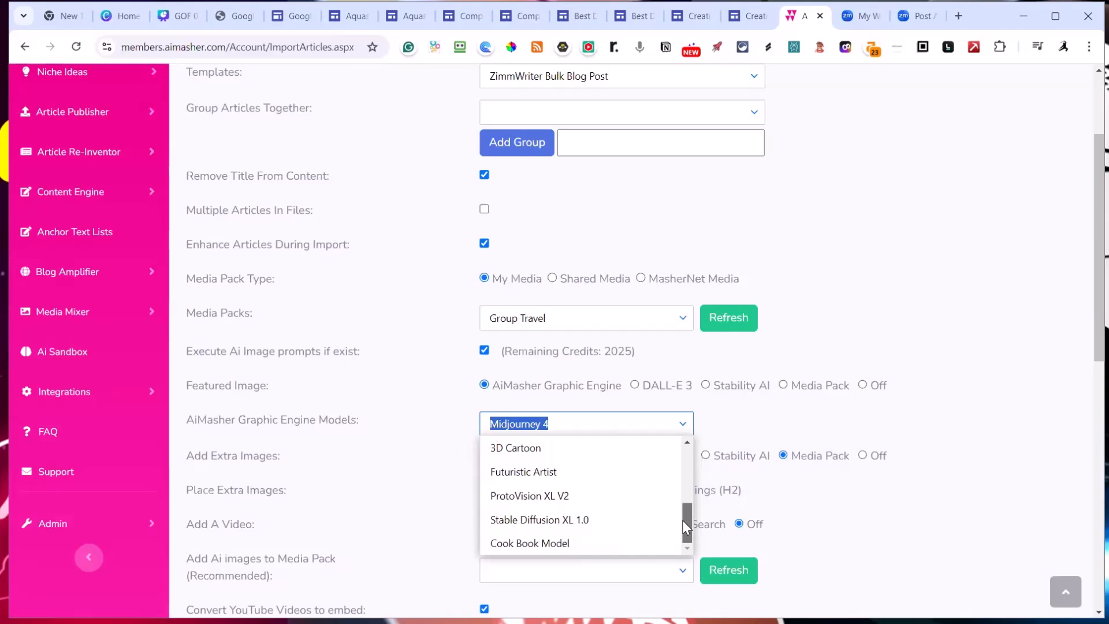
{"action": "left_click_drag", "start_coordinate": [684, 521], "coordinate": [651, 515]}
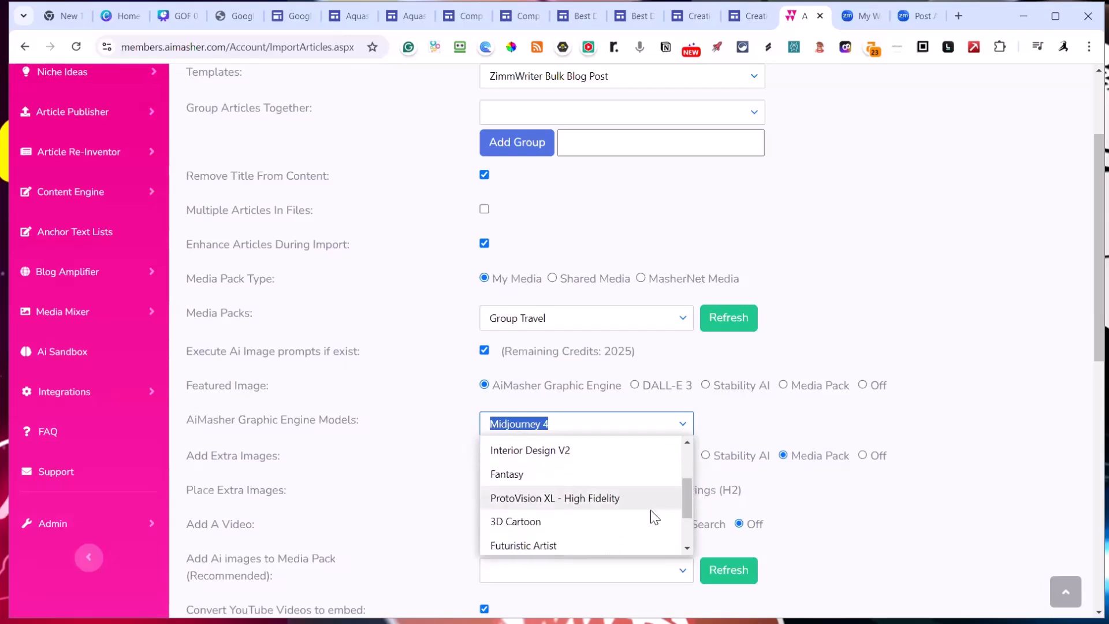
{"action": "left_click", "coordinate": [605, 502]}
{"action": "left_click", "coordinate": [602, 508]}
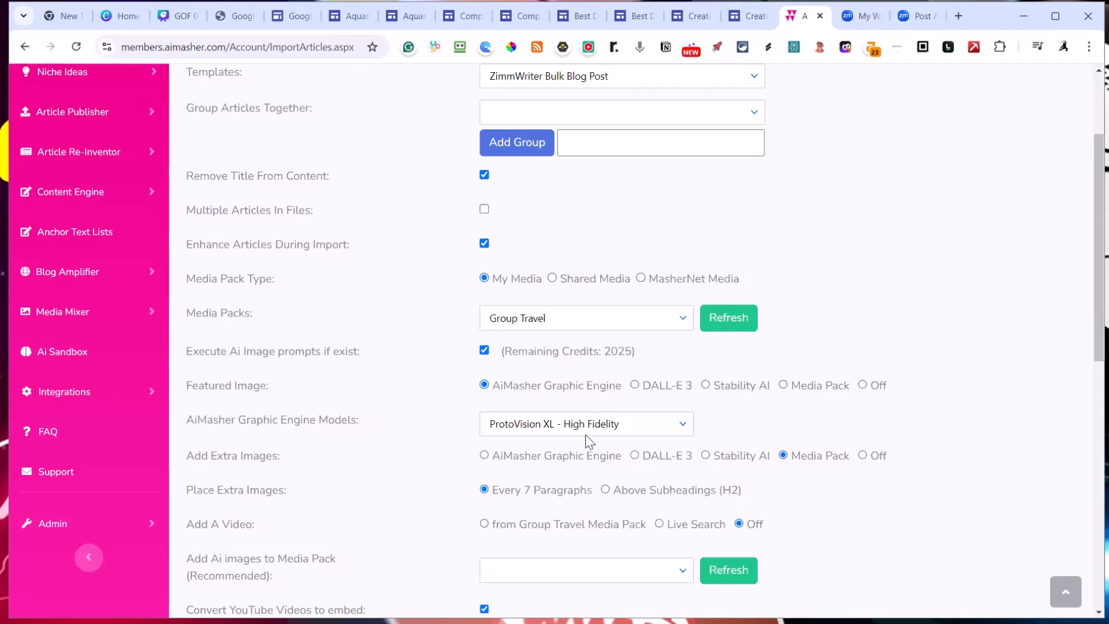
Review the import form's options for extra images, their placement, video and source file
{"action": "scroll", "coordinate": [589, 442], "scroll_direction": "down", "scroll_amount": 5}
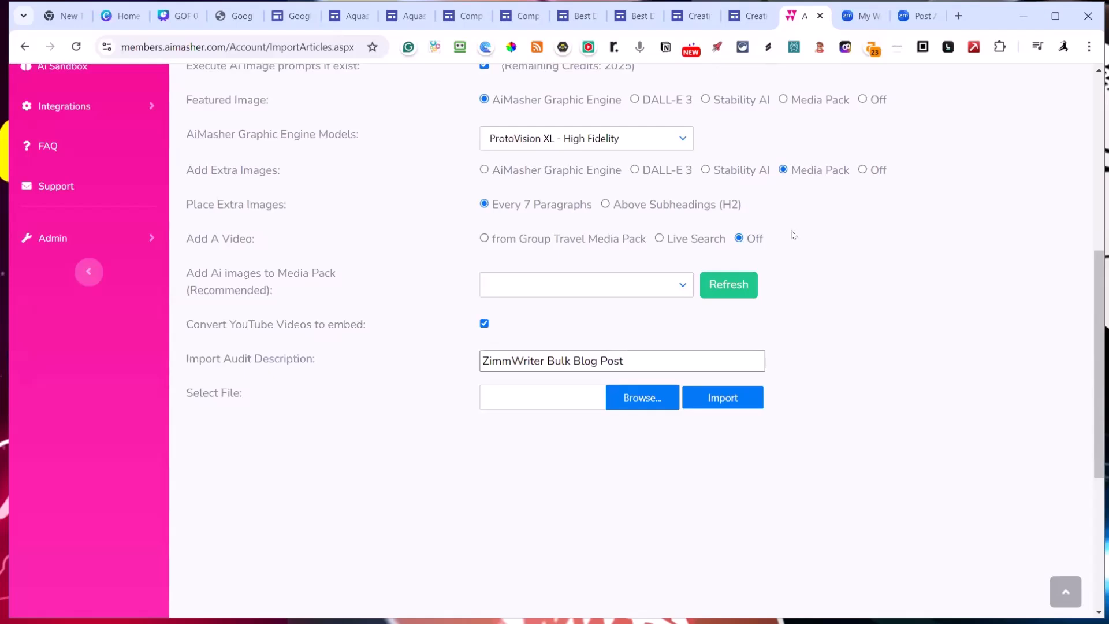
{"action": "scroll", "coordinate": [792, 260], "scroll_direction": "up", "scroll_amount": 3}
{"action": "scroll", "coordinate": [796, 262], "scroll_direction": "up", "scroll_amount": 3}
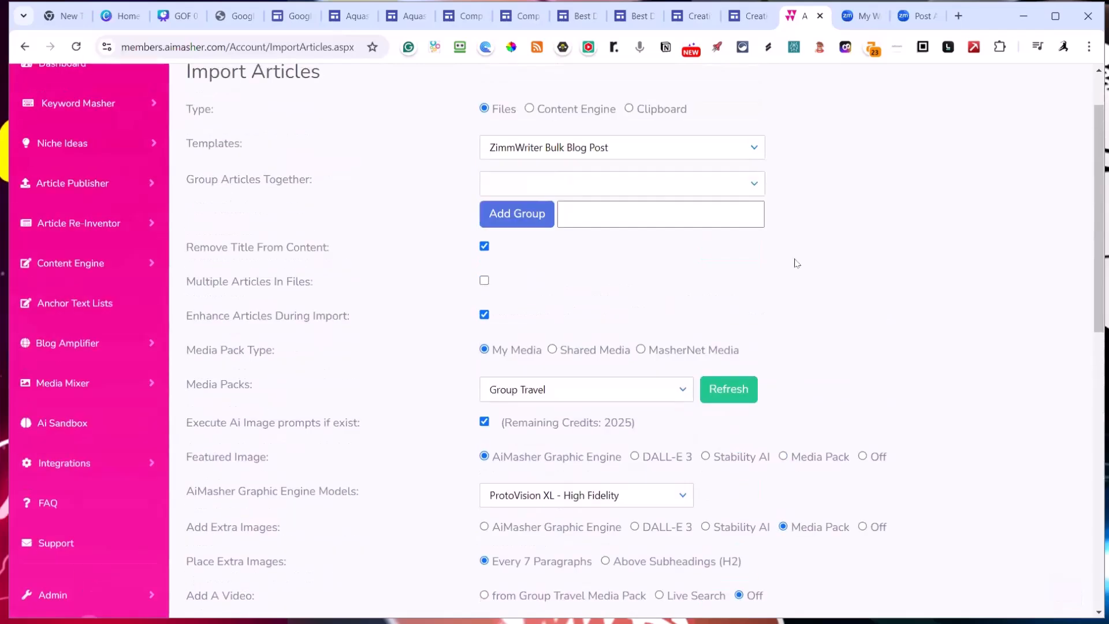
{"action": "scroll", "coordinate": [796, 263], "scroll_direction": "down", "scroll_amount": 6}
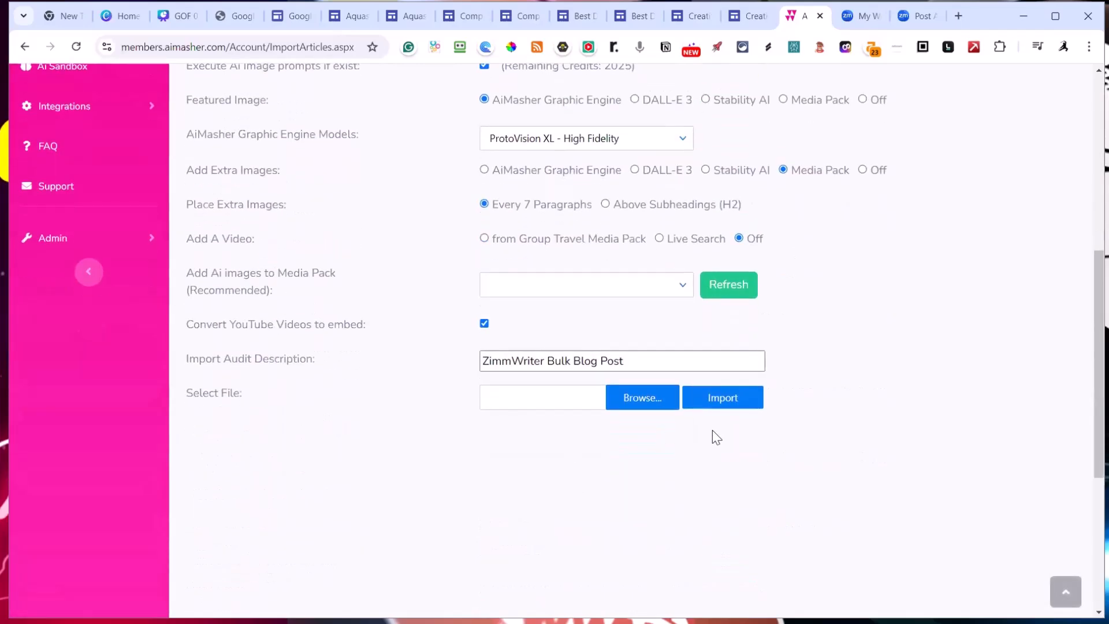
{"action": "scroll", "coordinate": [716, 437], "scroll_direction": "up", "scroll_amount": 4}
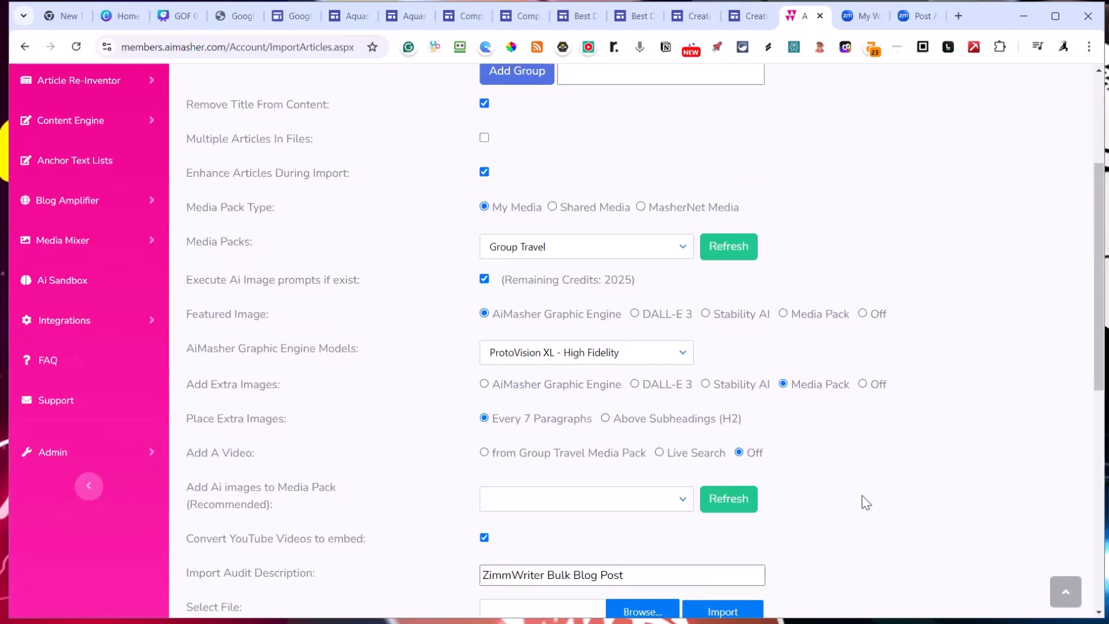
{"action": "scroll", "coordinate": [863, 496], "scroll_direction": "down", "scroll_amount": 3}
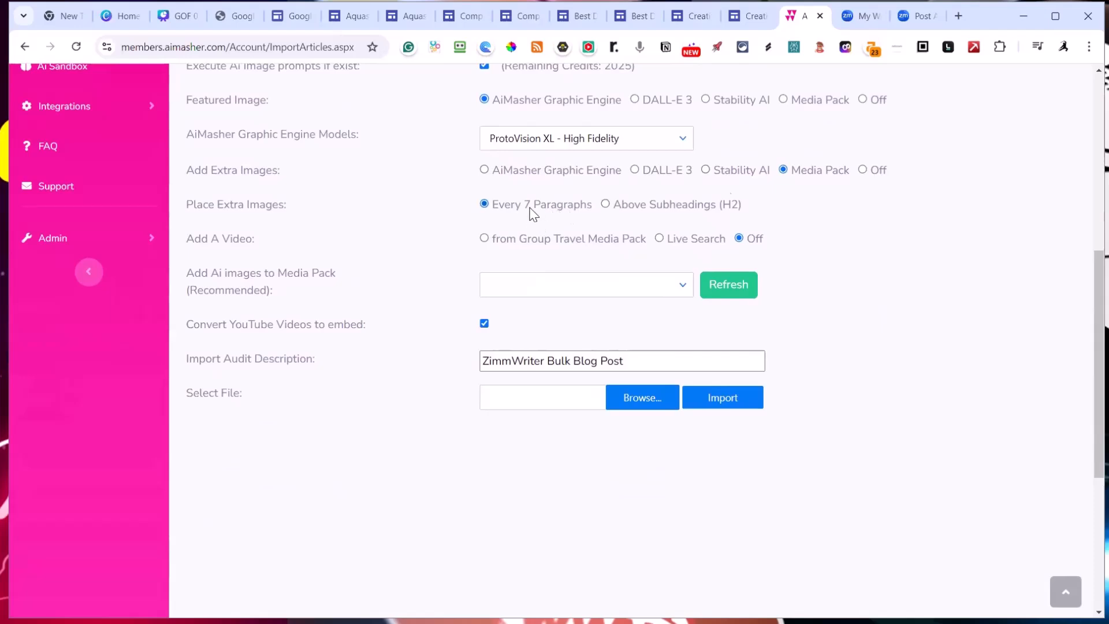
{"action": "scroll", "coordinate": [796, 182], "scroll_direction": "up", "scroll_amount": 8}
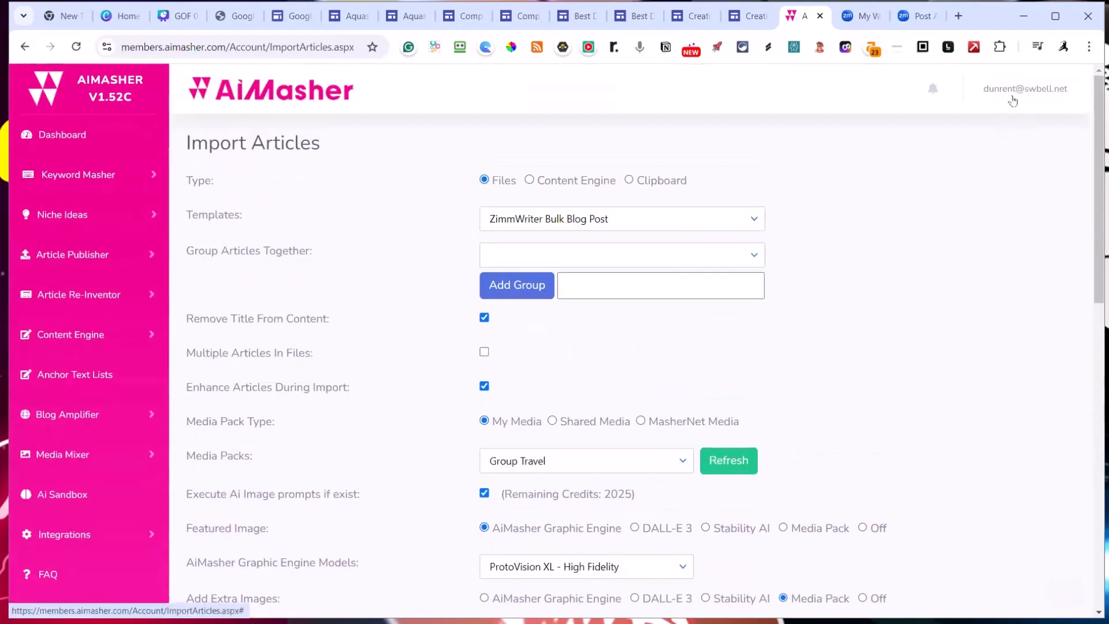
{"action": "scroll", "coordinate": [1007, 111], "scroll_direction": "down", "scroll_amount": 8}
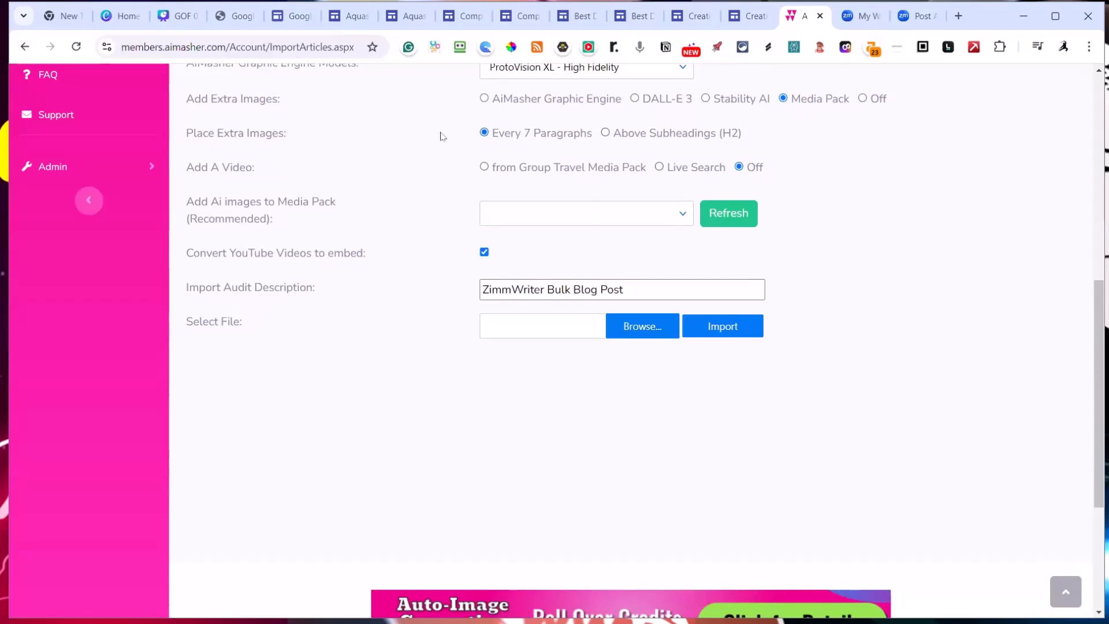
{"action": "scroll", "coordinate": [570, 248], "scroll_direction": "up", "scroll_amount": 1}
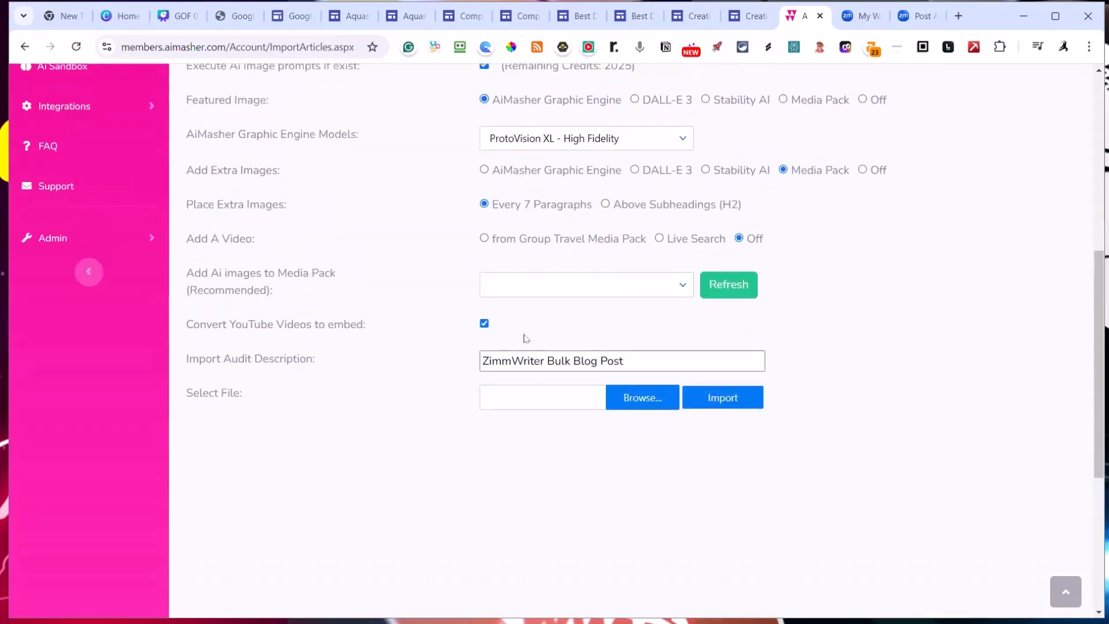
Try Live Search as the source for Add A Video and return the option to Off
{"action": "left_click", "coordinate": [659, 239]}
{"action": "scroll", "coordinate": [567, 250], "scroll_direction": "up", "scroll_amount": 2}
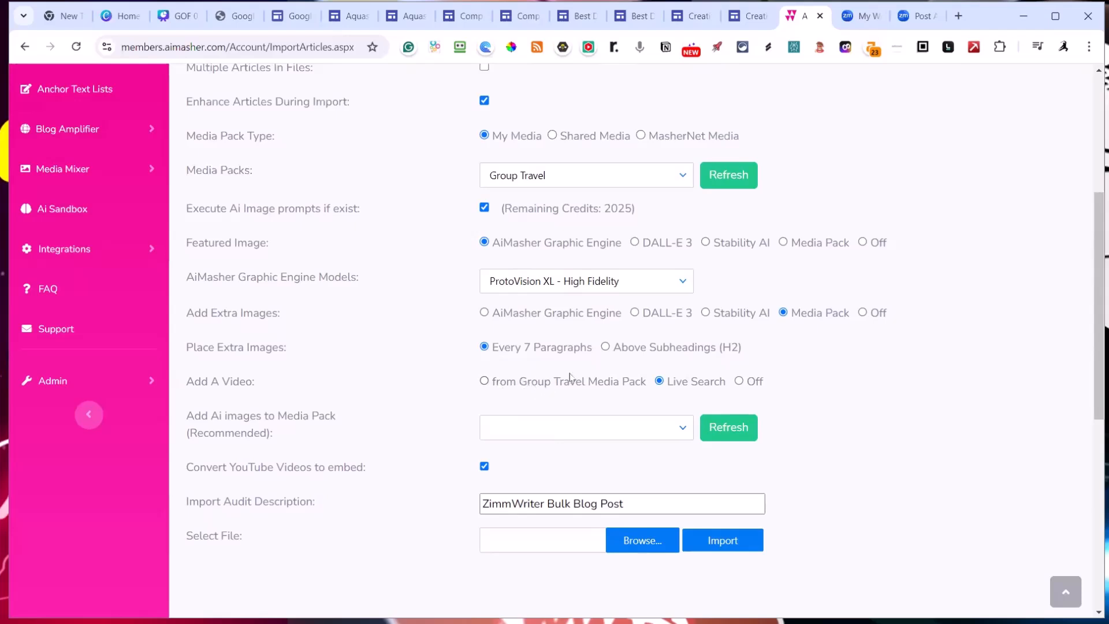
{"action": "left_click", "coordinate": [739, 381]}
{"action": "scroll", "coordinate": [838, 389], "scroll_direction": "down", "scroll_amount": 2}
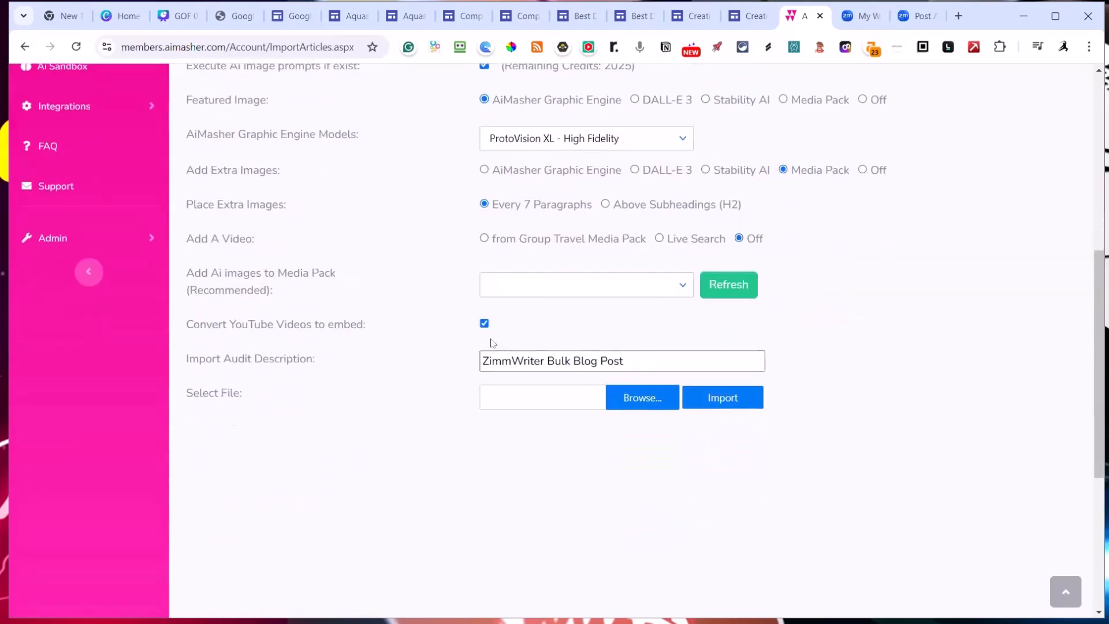
{"action": "scroll", "coordinate": [613, 201], "scroll_direction": "up", "scroll_amount": 1}
{"action": "scroll", "coordinate": [620, 203], "scroll_direction": "up", "scroll_amount": 3}
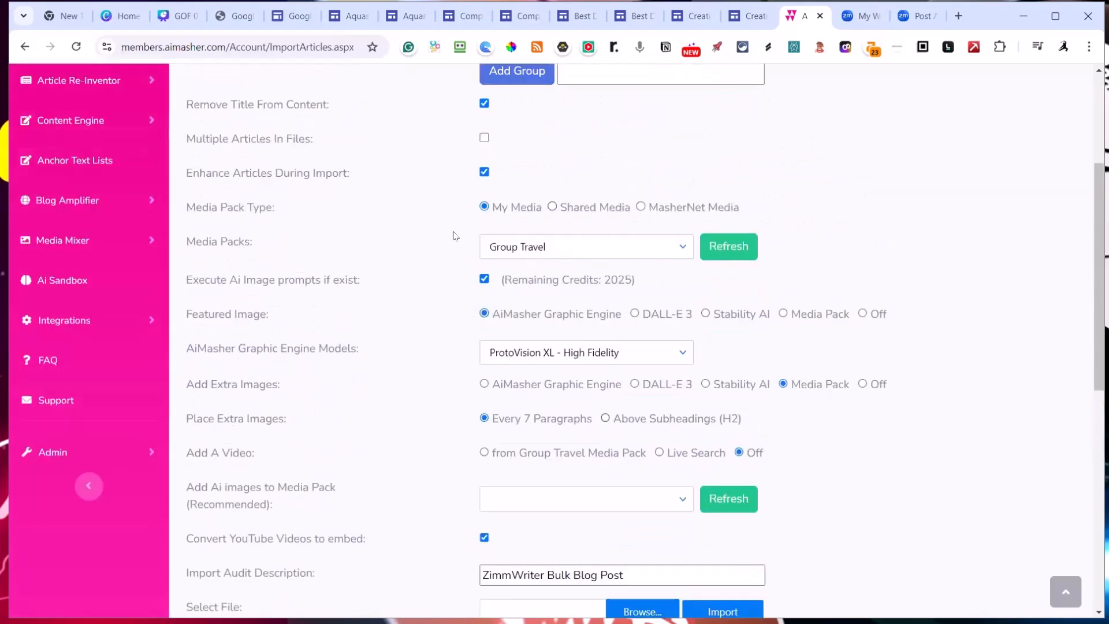
{"action": "scroll", "coordinate": [540, 262], "scroll_direction": "down", "scroll_amount": 4}
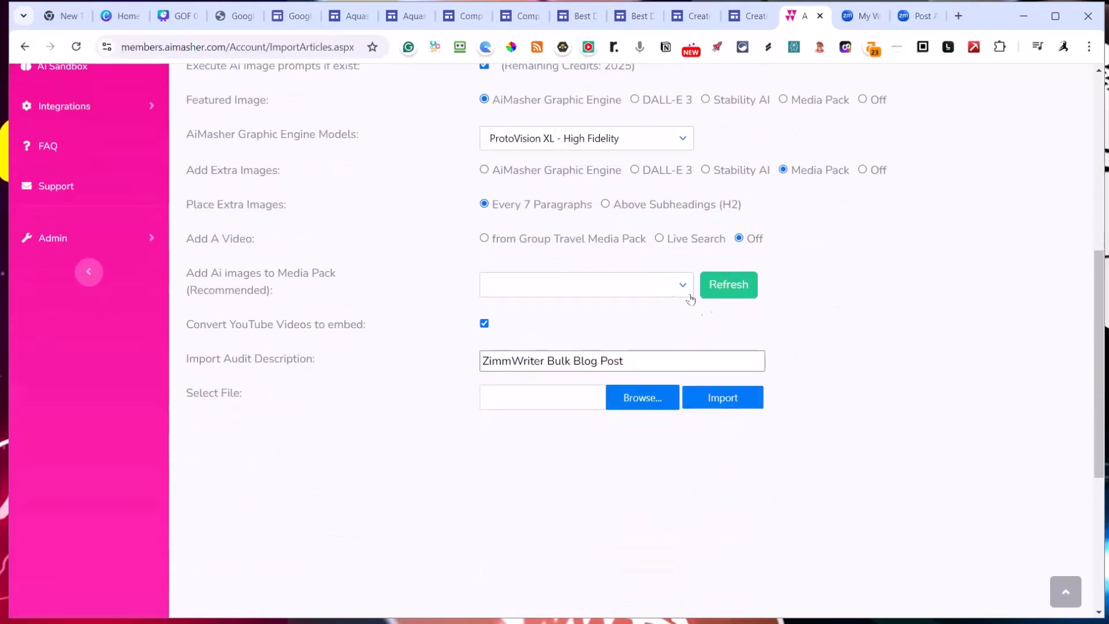
{"action": "left_click", "coordinate": [683, 286]}
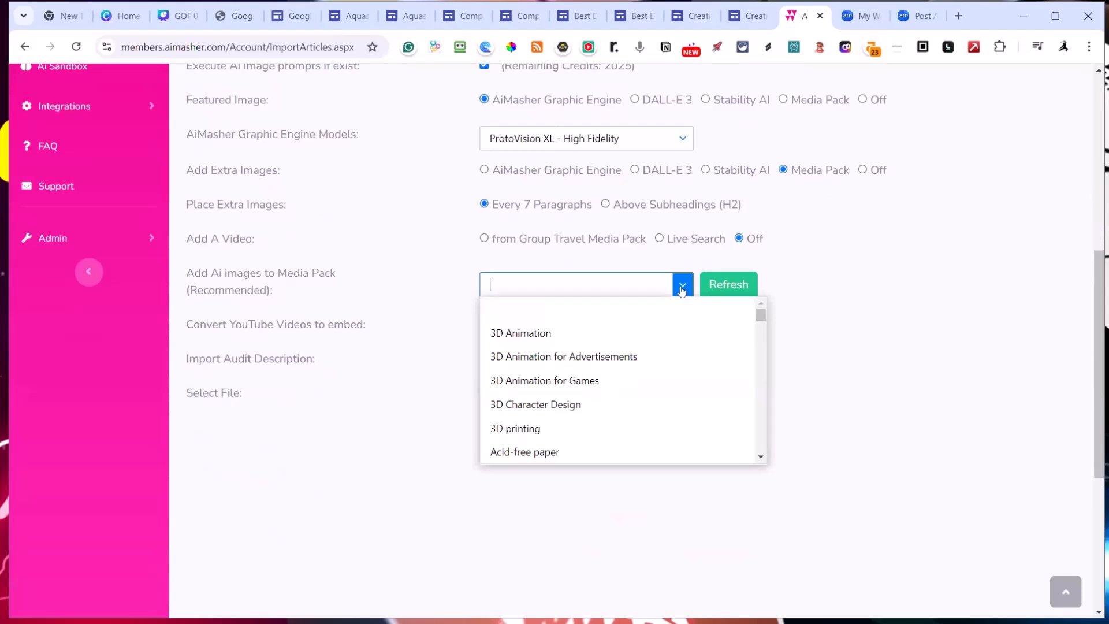
{"action": "type", "text": "ai-"}
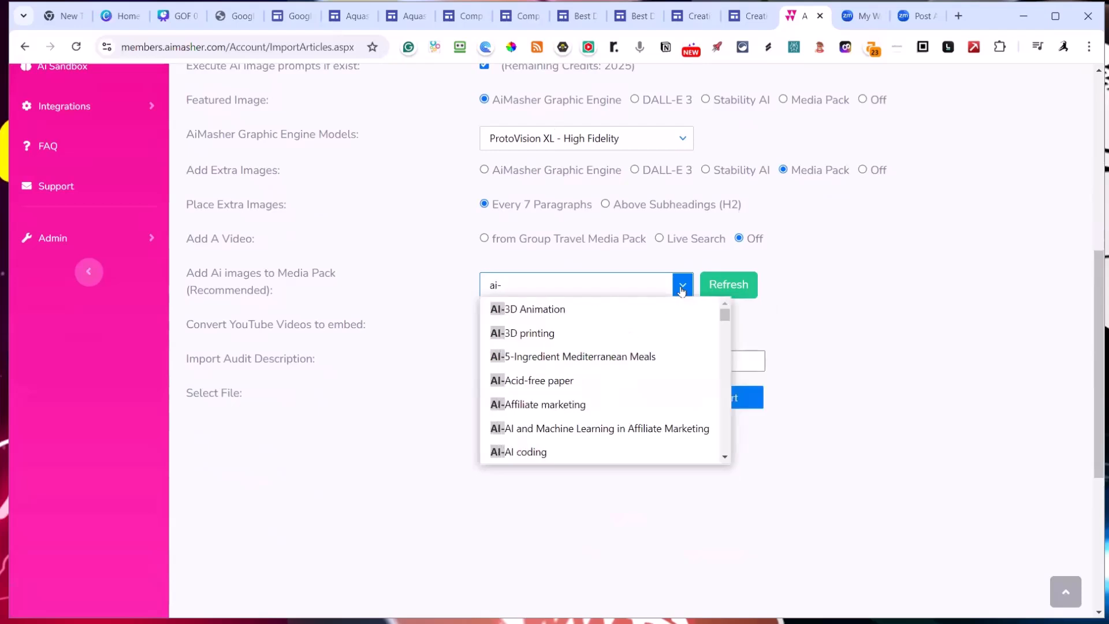
{"action": "type", "text": "gr"}
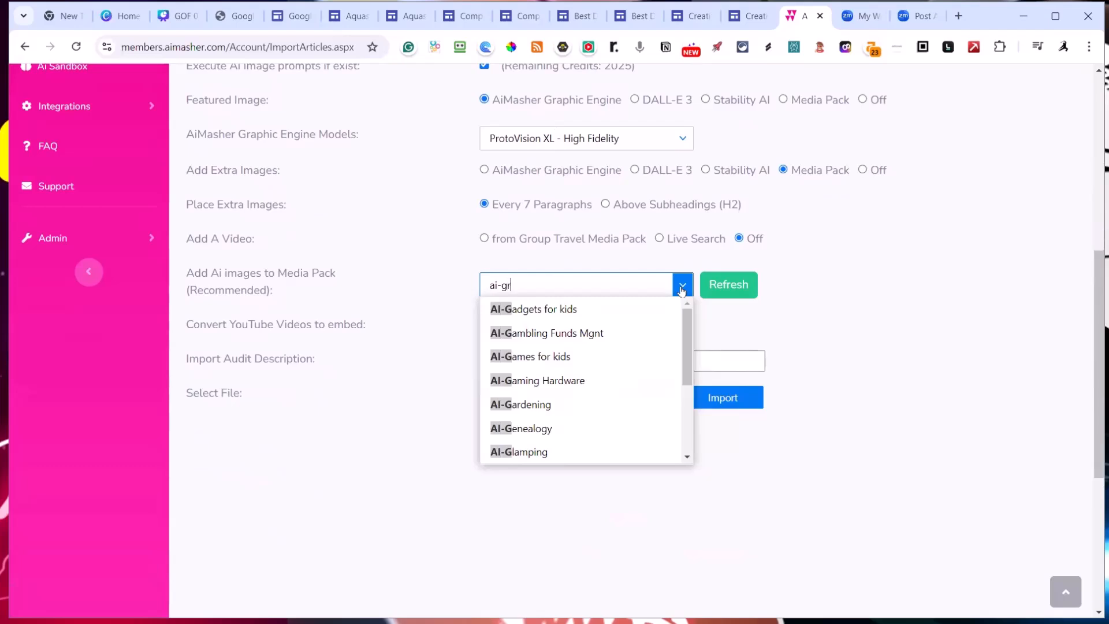
{"action": "key", "text": "BackSpace"}
{"action": "type", "text": "ou"}
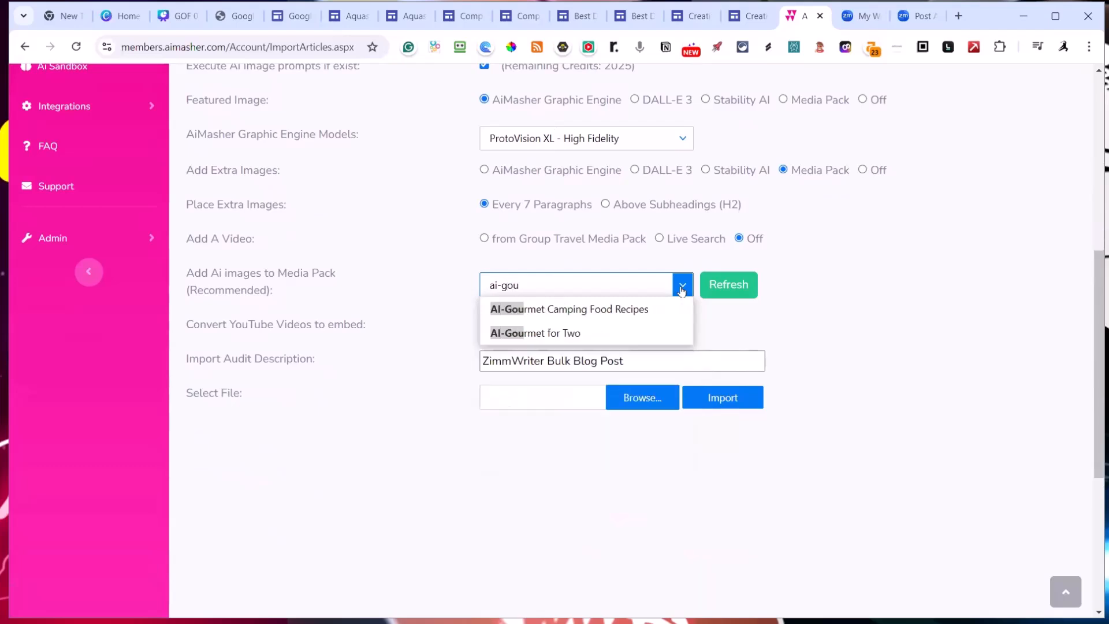
{"action": "key", "text": "BackSpace"}
{"action": "key", "text": "BackSpace"}
{"action": "key", "text": "BackSpace"}
{"action": "key", "text": "BackSpace"}
{"action": "key", "text": "BackSpace"}
{"action": "key", "text": "BackSpace"}
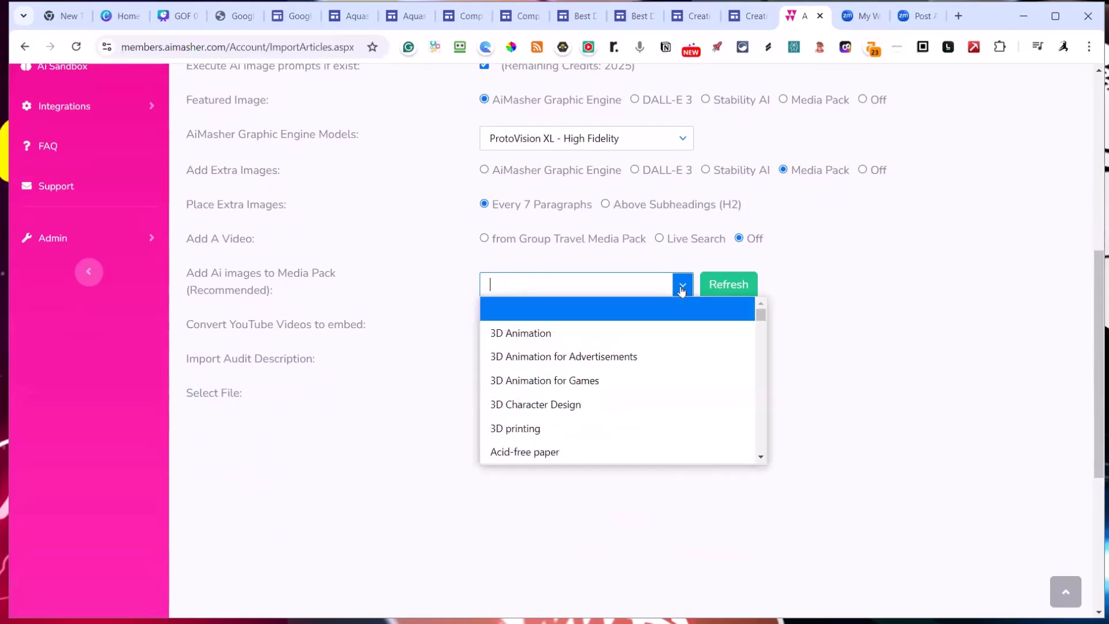
Set Add Ai images to Media Pack to AI-Travel from the packs matching "travel"
{"action": "type", "text": "travel"}
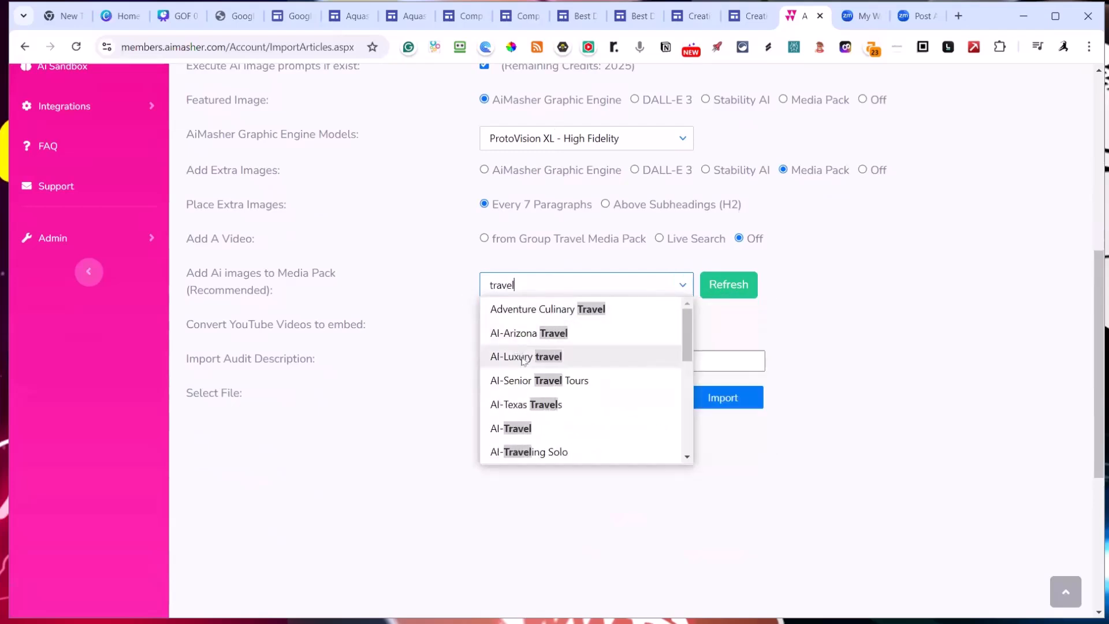
{"action": "left_click", "coordinate": [514, 435]}
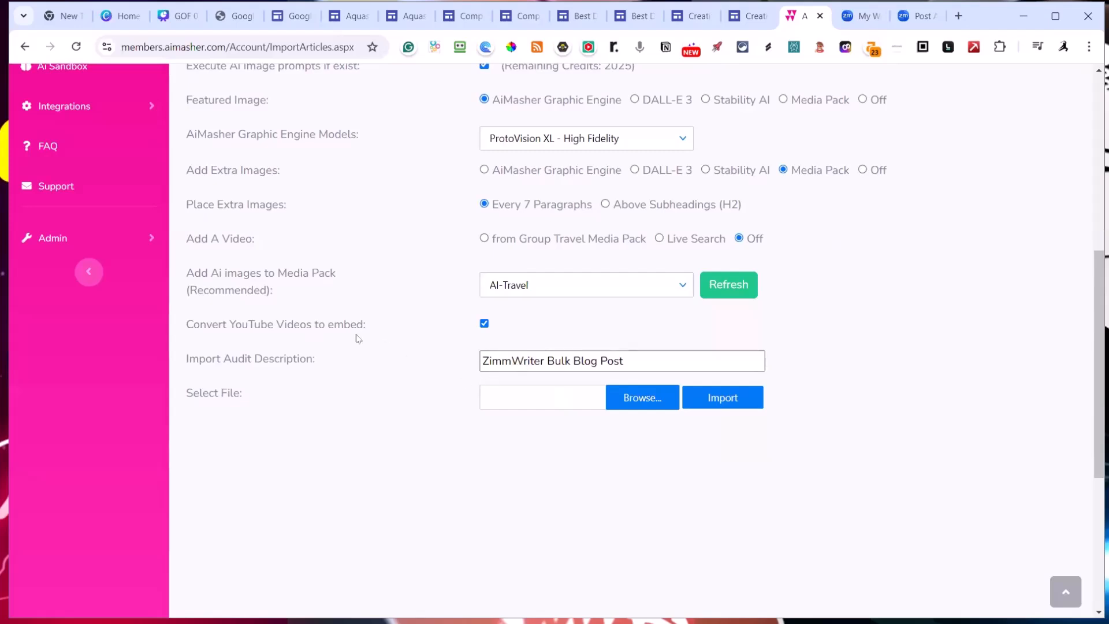
Import the files How_Can_I_Manage_Travel_Logistics_for_a_Large_Family, How_Can_Families_Cut_Costs_on_Travel and How_Can_I_Make_Family_Travel_Safe from the ZimmWriter_Output folder
{"action": "left_click", "coordinate": [637, 399]}
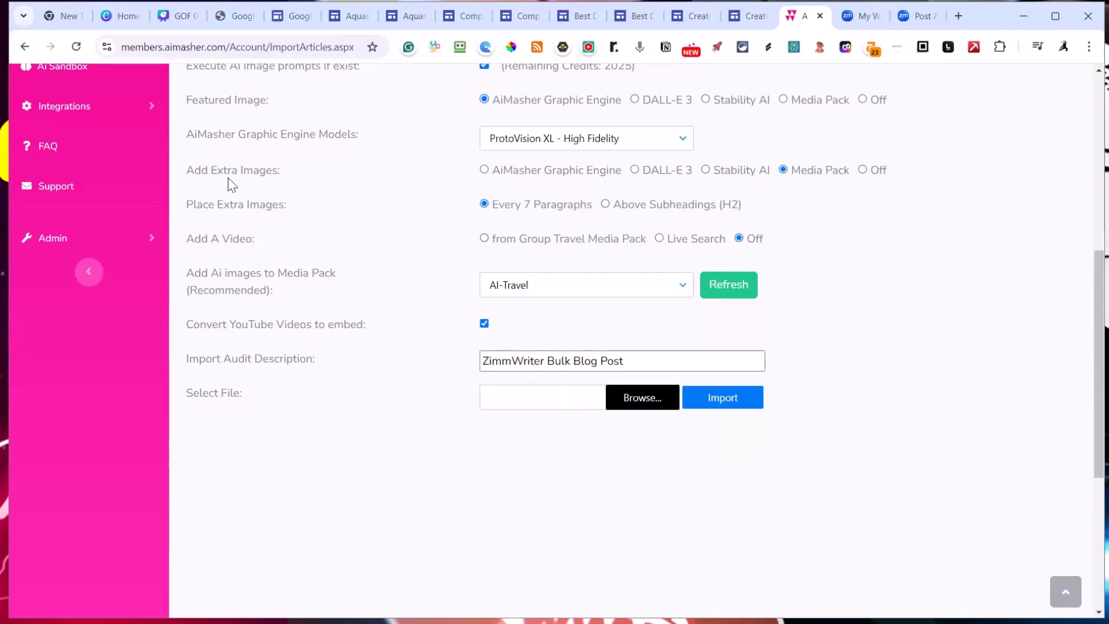
{"action": "left_click", "coordinate": [196, 133]}
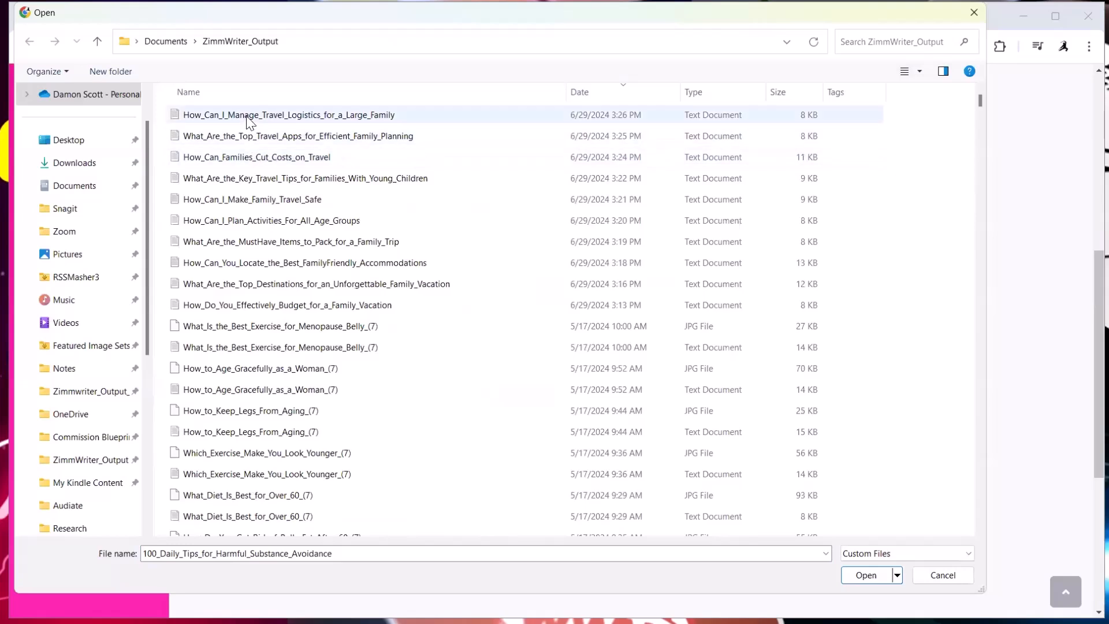
{"action": "left_click", "coordinate": [249, 116]}
{"action": "left_click", "coordinate": [239, 159], "text": "ctrl"}
{"action": "left_click", "coordinate": [240, 201], "text": "ctrl"}
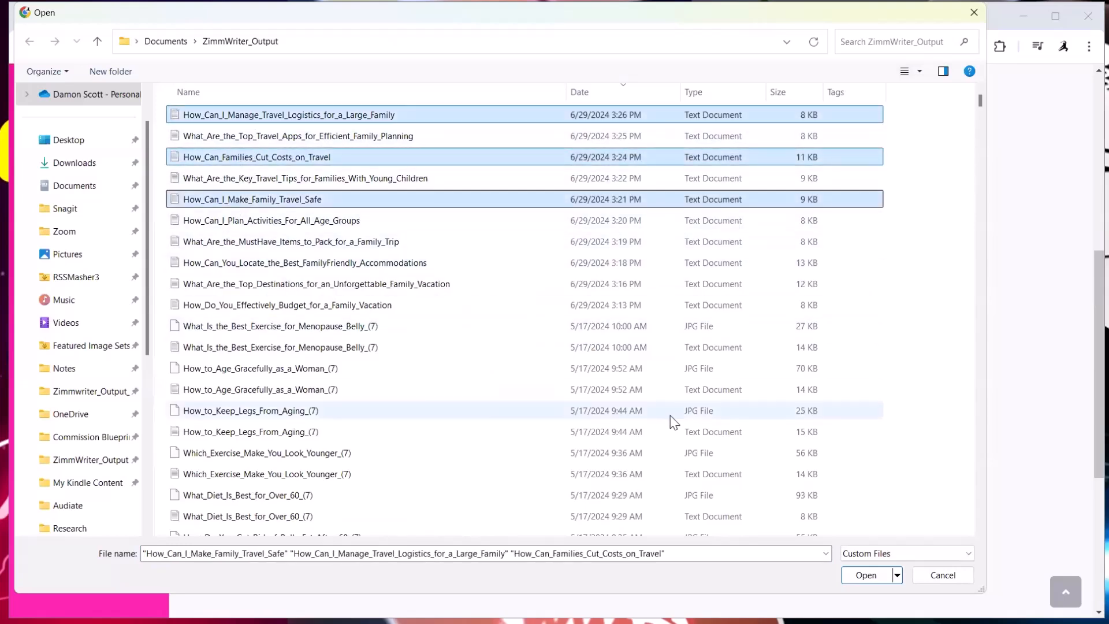
{"action": "left_click", "coordinate": [864, 576]}
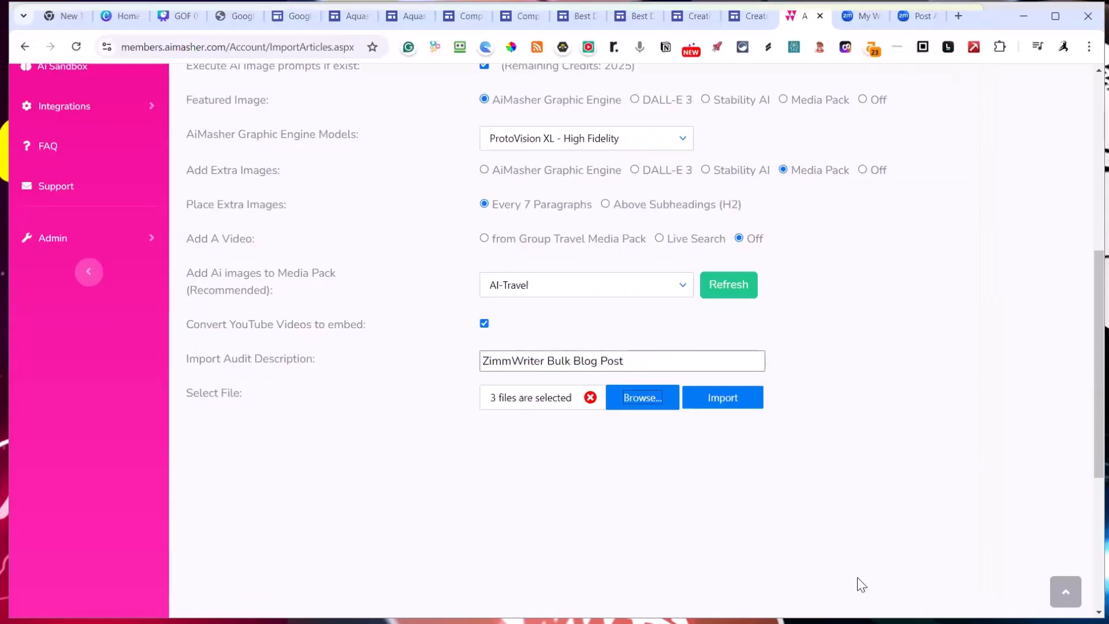
{"action": "left_click", "coordinate": [716, 406]}
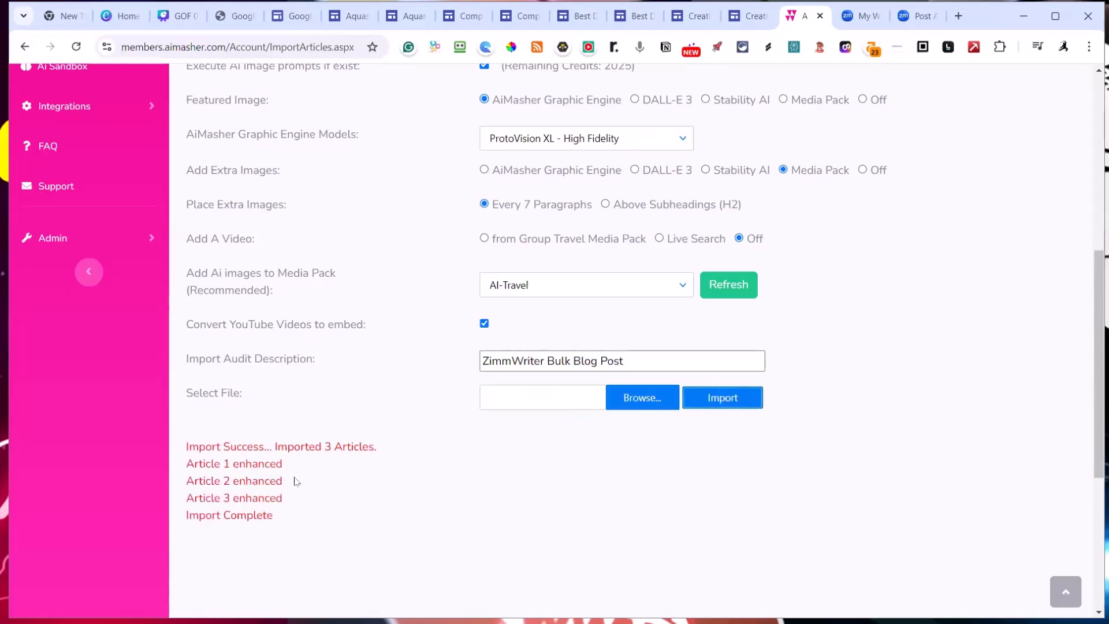
Open My Articles and examine the AI image status of the newly imported travel articles and the older entries
{"action": "scroll", "coordinate": [295, 479], "scroll_direction": "up", "scroll_amount": 6}
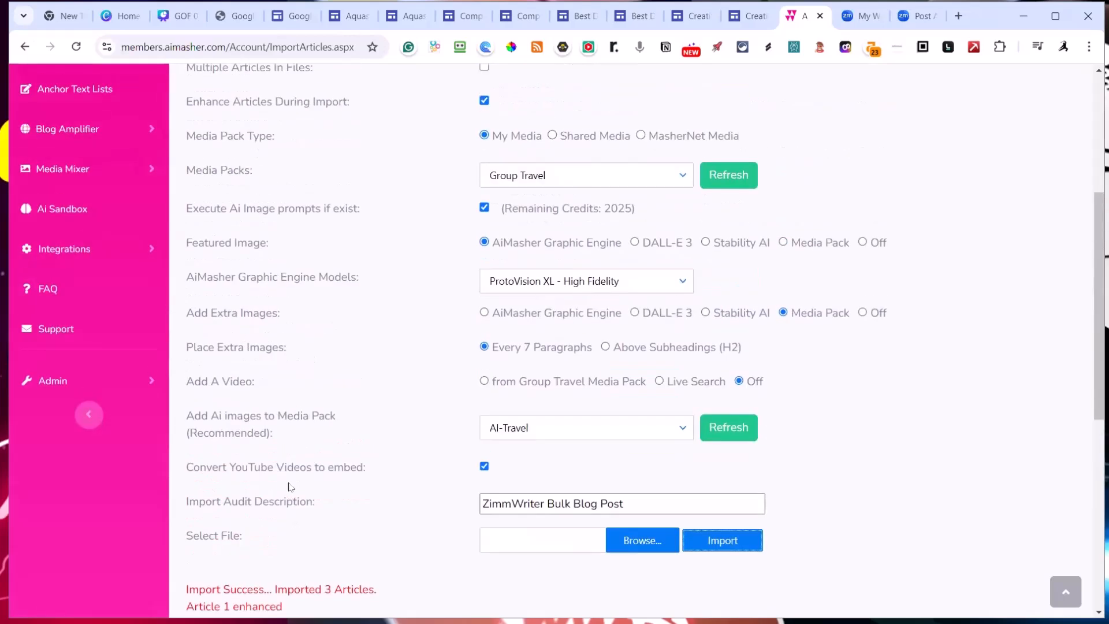
{"action": "scroll", "coordinate": [289, 473], "scroll_direction": "up", "scroll_amount": 2}
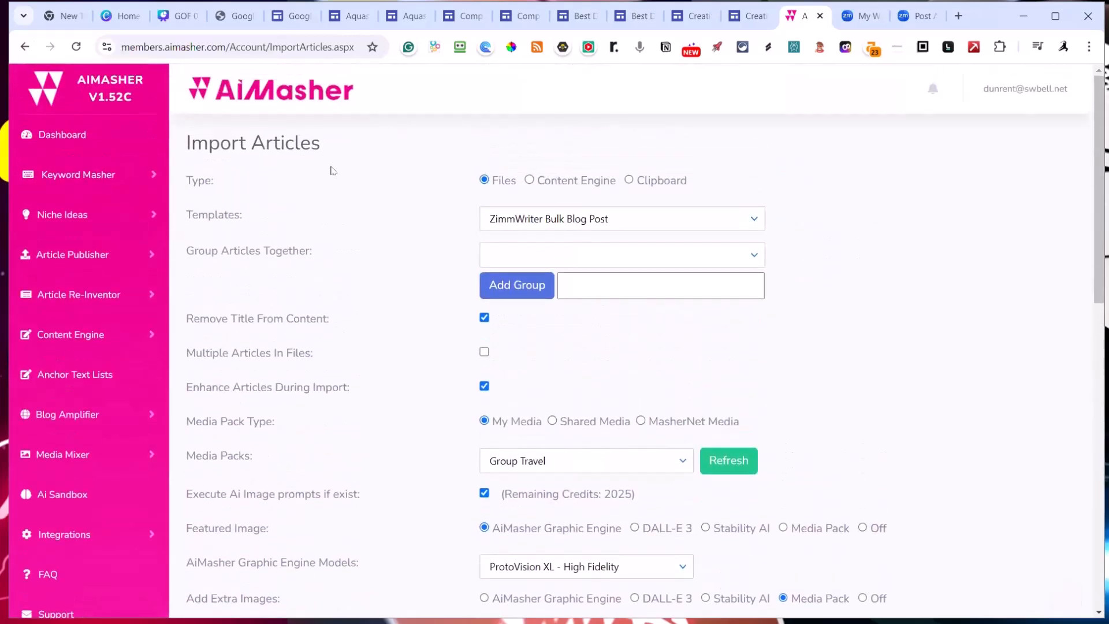
{"action": "left_click", "coordinate": [78, 253]}
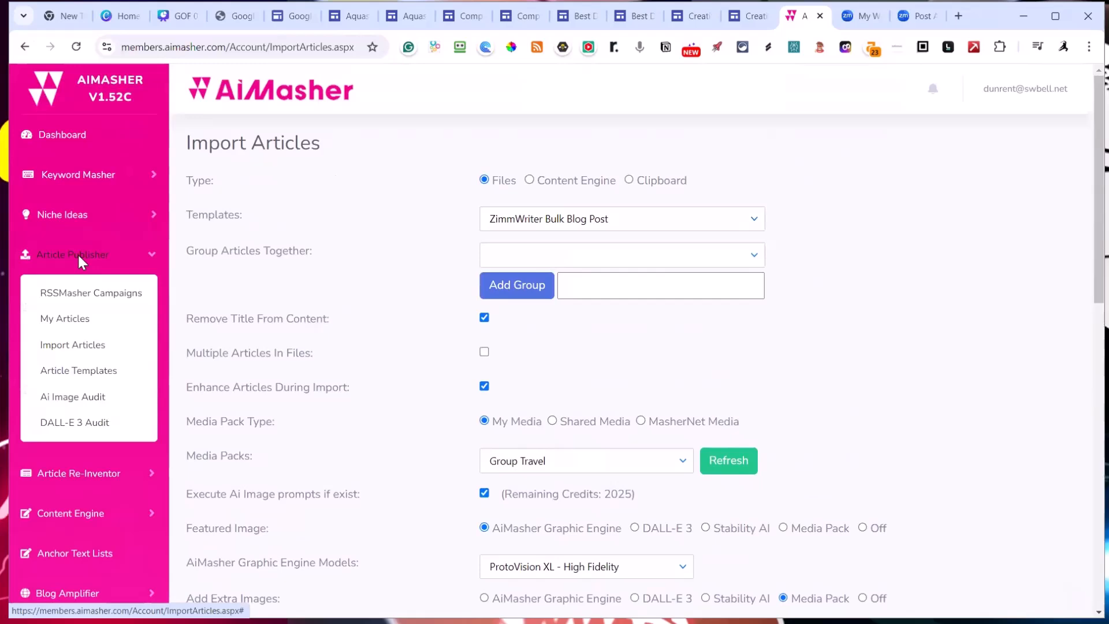
{"action": "left_click", "coordinate": [72, 326]}
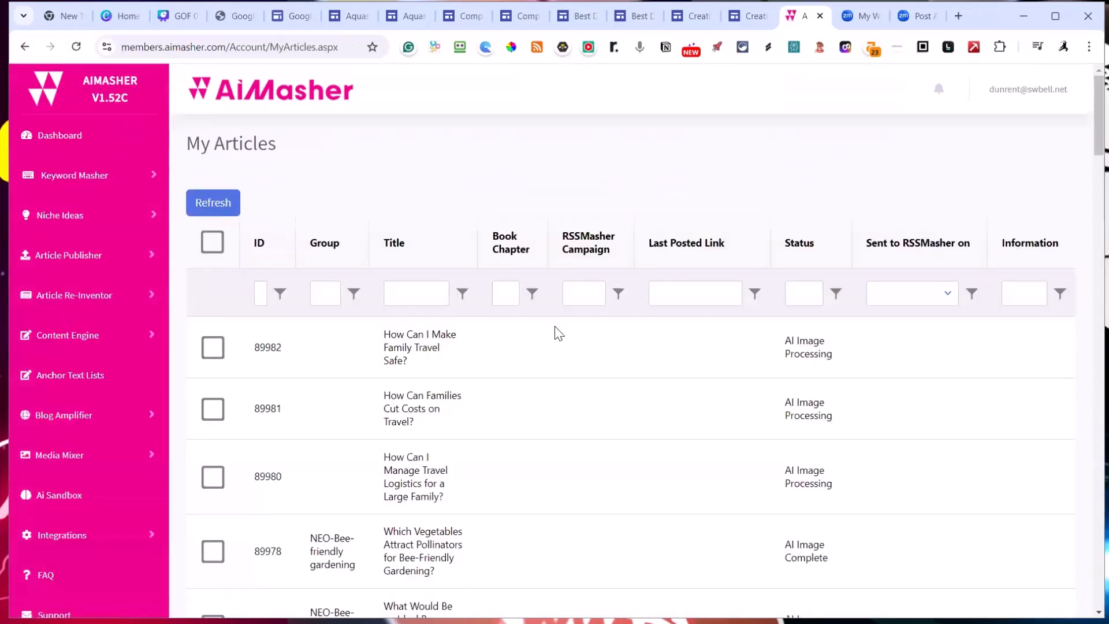
{"action": "scroll", "coordinate": [577, 332], "scroll_direction": "down", "scroll_amount": 3}
{"action": "scroll", "coordinate": [624, 358], "scroll_direction": "up", "scroll_amount": 3}
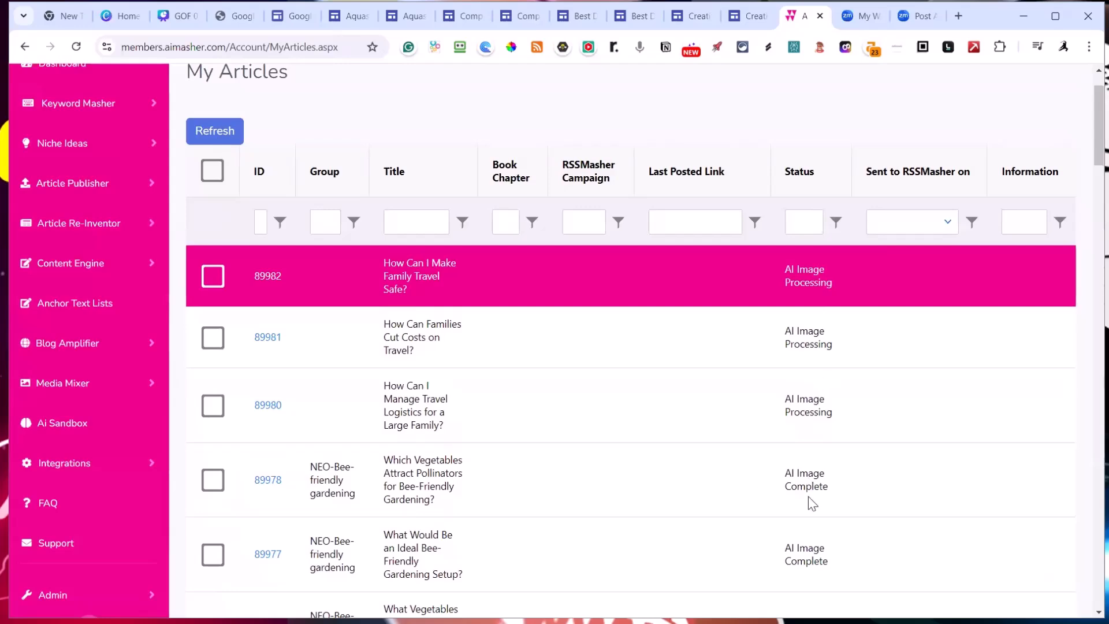
{"action": "scroll", "coordinate": [808, 497], "scroll_direction": "down", "scroll_amount": 2}
{"action": "scroll", "coordinate": [420, 427], "scroll_direction": "down", "scroll_amount": 2}
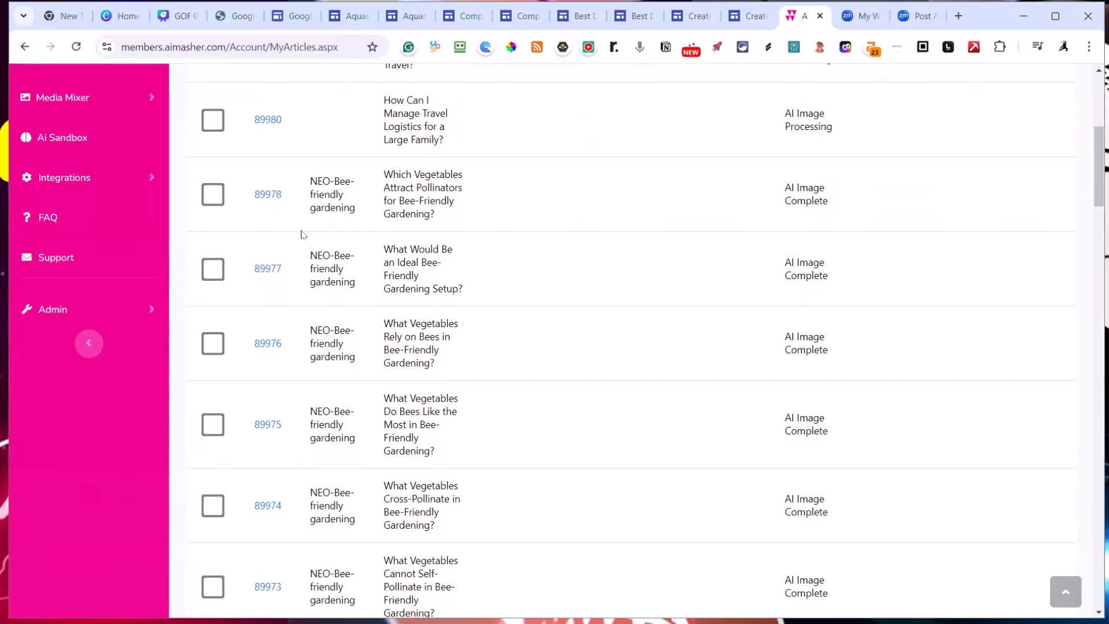
Open the article "Which Vegetables Attract Pollinators for Bee-Friendly Gardening?" and examine its title, featured image options and header image
{"action": "left_click", "coordinate": [267, 196]}
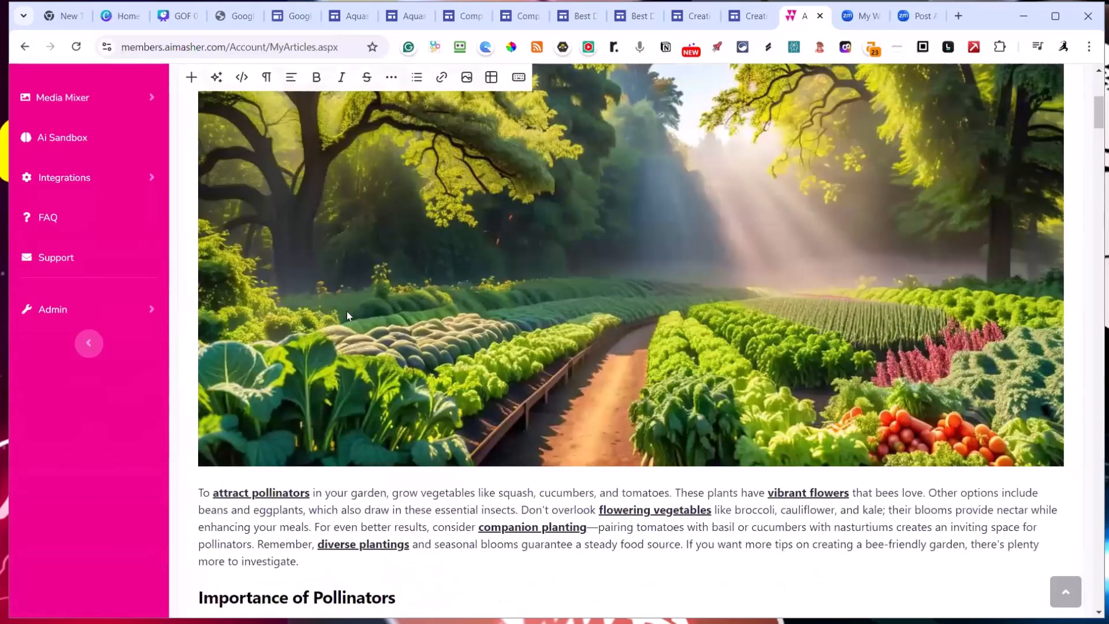
{"action": "scroll", "coordinate": [380, 278], "scroll_direction": "up", "scroll_amount": 1}
{"action": "scroll", "coordinate": [404, 283], "scroll_direction": "up", "scroll_amount": 3}
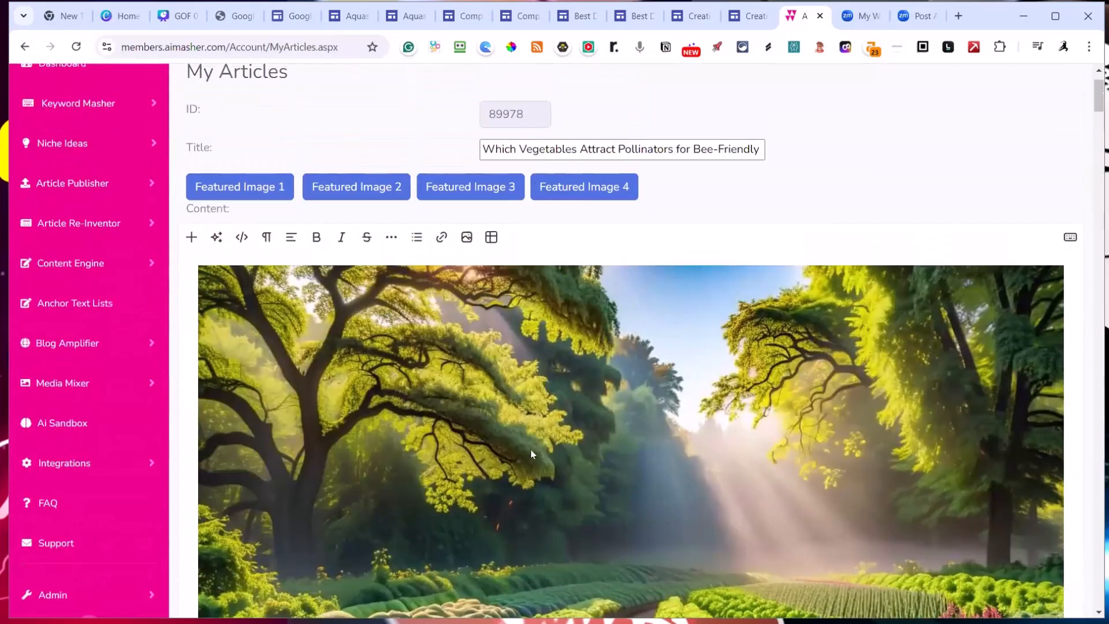
{"action": "scroll", "coordinate": [550, 330], "scroll_direction": "down", "scroll_amount": 3}
{"action": "scroll", "coordinate": [498, 318], "scroll_direction": "up", "scroll_amount": 5}
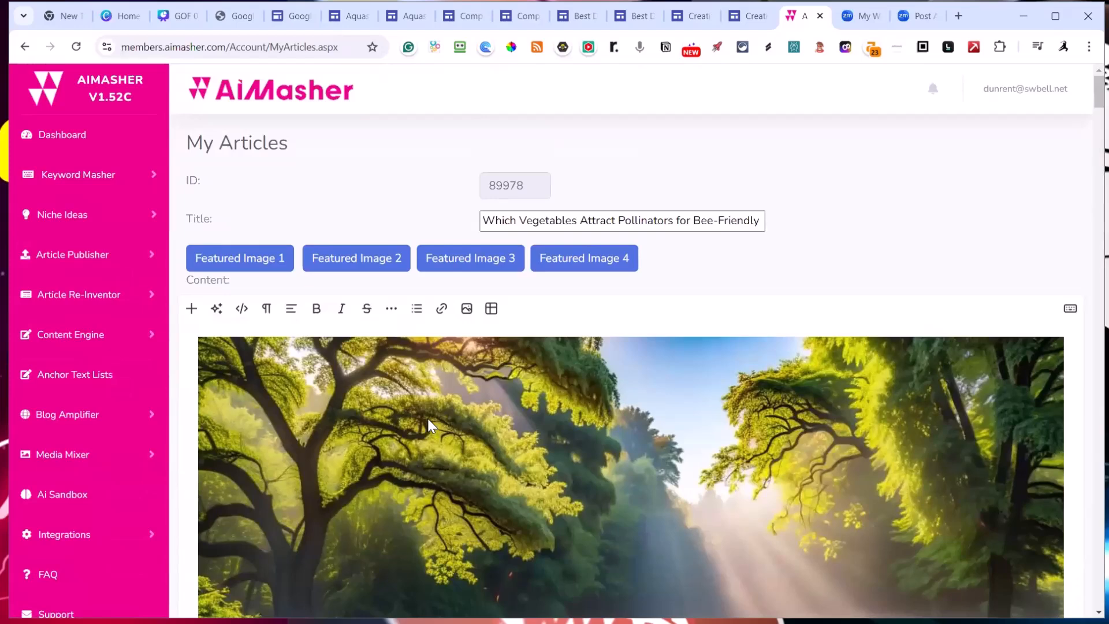
{"action": "scroll", "coordinate": [450, 405], "scroll_direction": "down", "scroll_amount": 2}
{"action": "scroll", "coordinate": [473, 384], "scroll_direction": "down", "scroll_amount": 1}
{"action": "scroll", "coordinate": [474, 386], "scroll_direction": "up", "scroll_amount": 1}
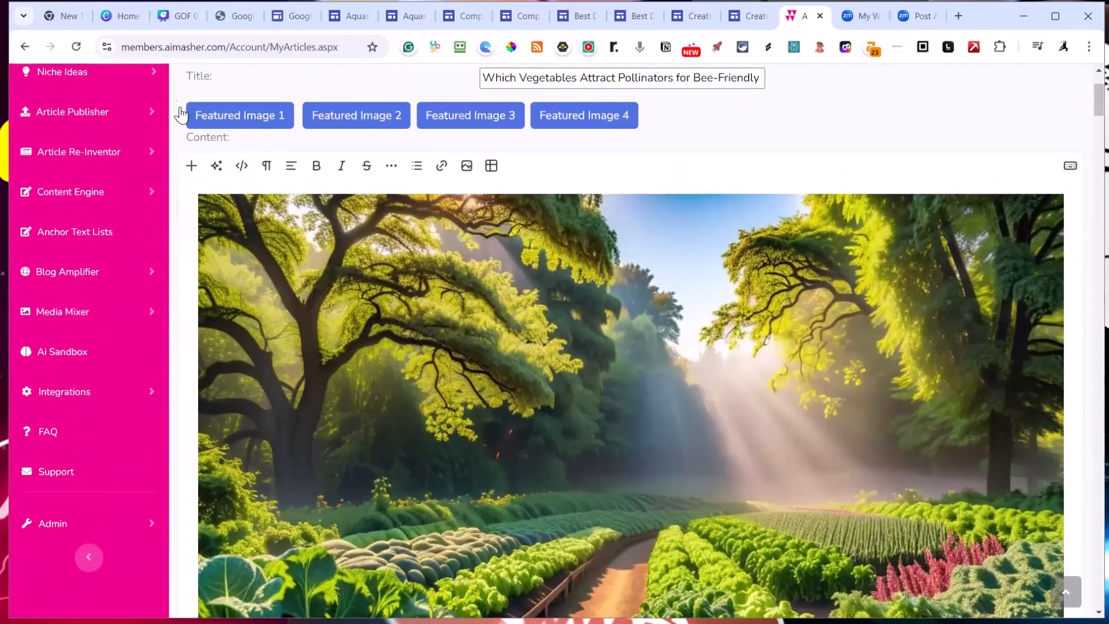
Preview Featured Image 1, 2 and 3 in the article header and choose Featured Image 4
{"action": "left_click", "coordinate": [231, 118]}
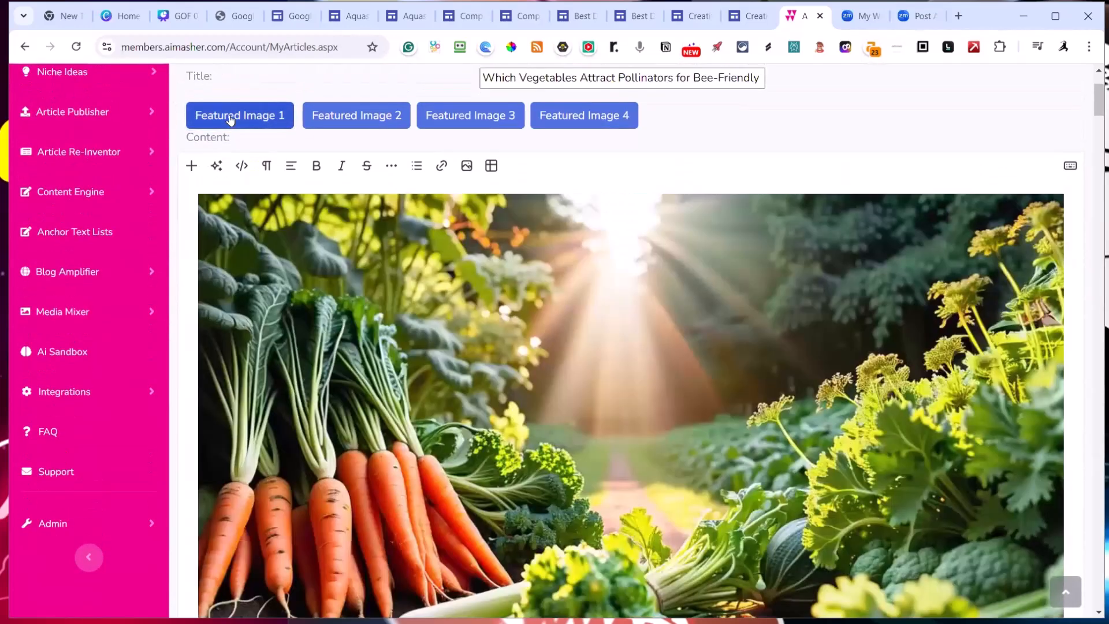
{"action": "left_click", "coordinate": [354, 115]}
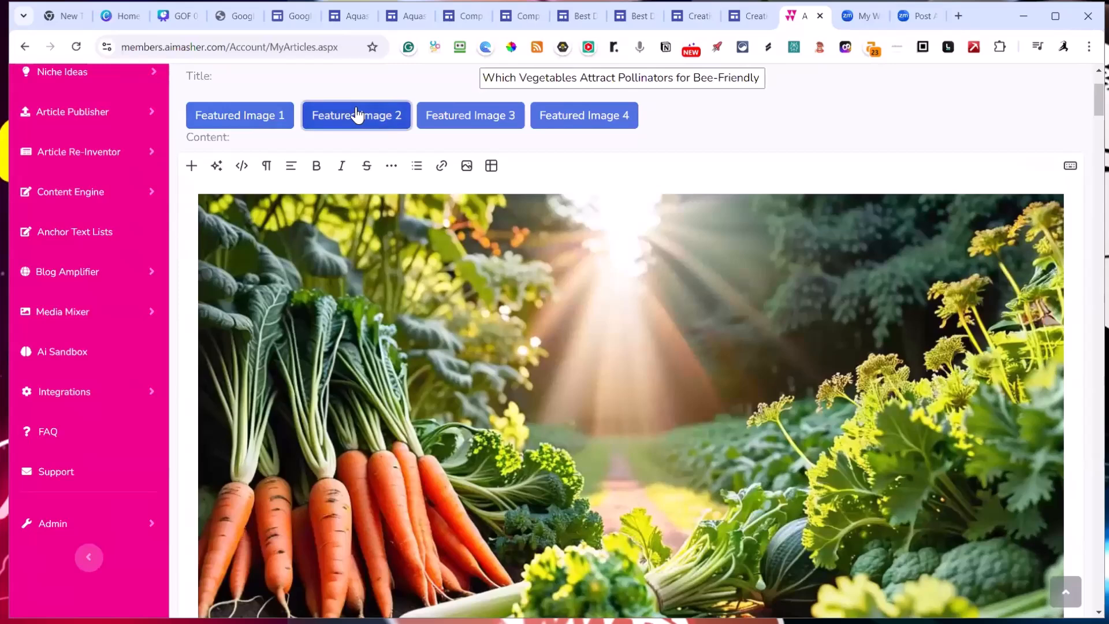
{"action": "left_click", "coordinate": [468, 116]}
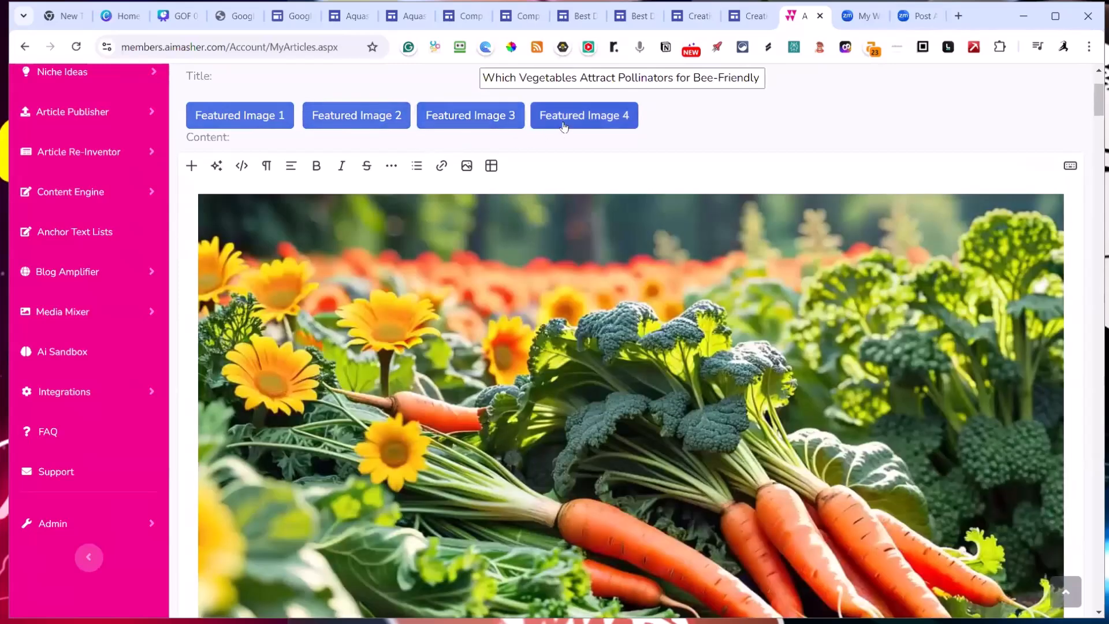
{"action": "left_click", "coordinate": [565, 120]}
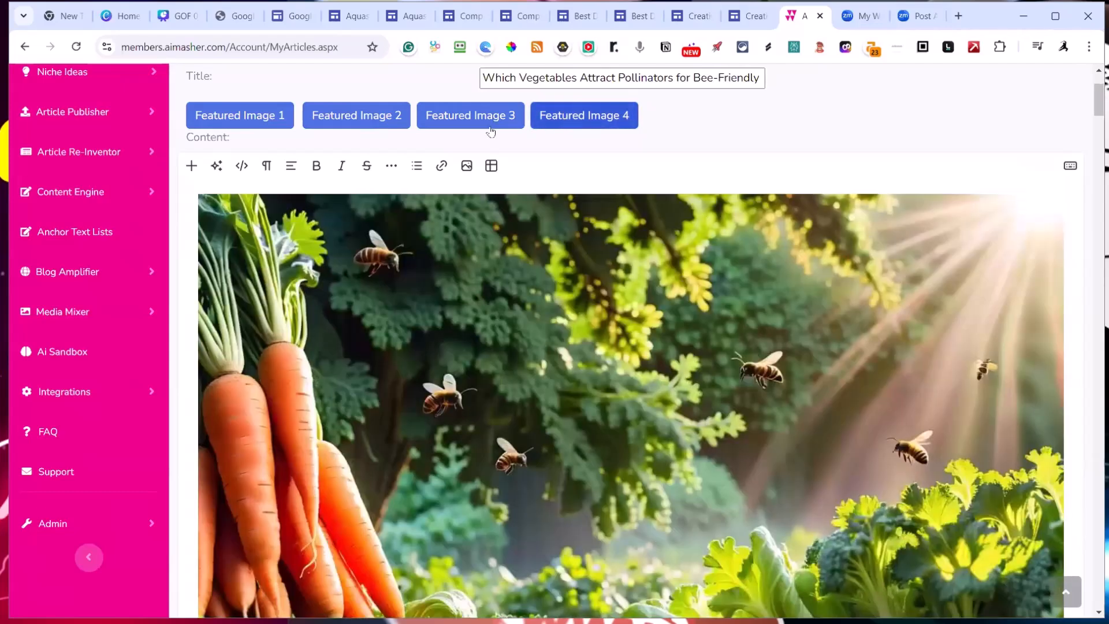
Examine the article's body for bold keywords, images placed between the sections, and the summary settings below the content
{"action": "scroll", "coordinate": [568, 248], "scroll_direction": "down", "scroll_amount": 1}
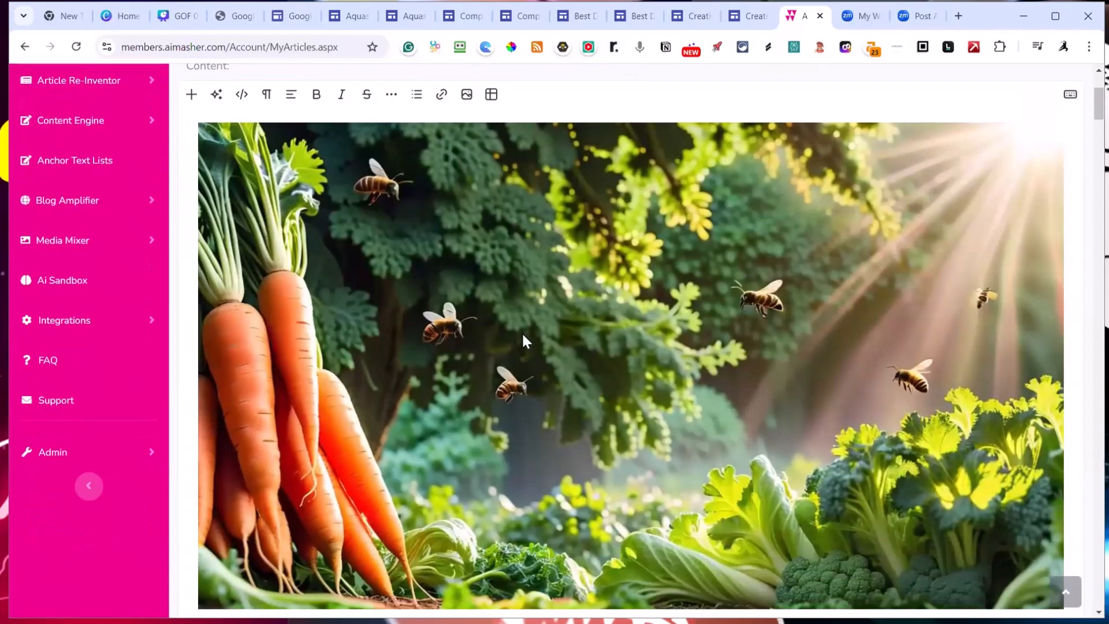
{"action": "scroll", "coordinate": [520, 335], "scroll_direction": "down", "scroll_amount": 5}
{"action": "scroll", "coordinate": [501, 335], "scroll_direction": "down", "scroll_amount": 5}
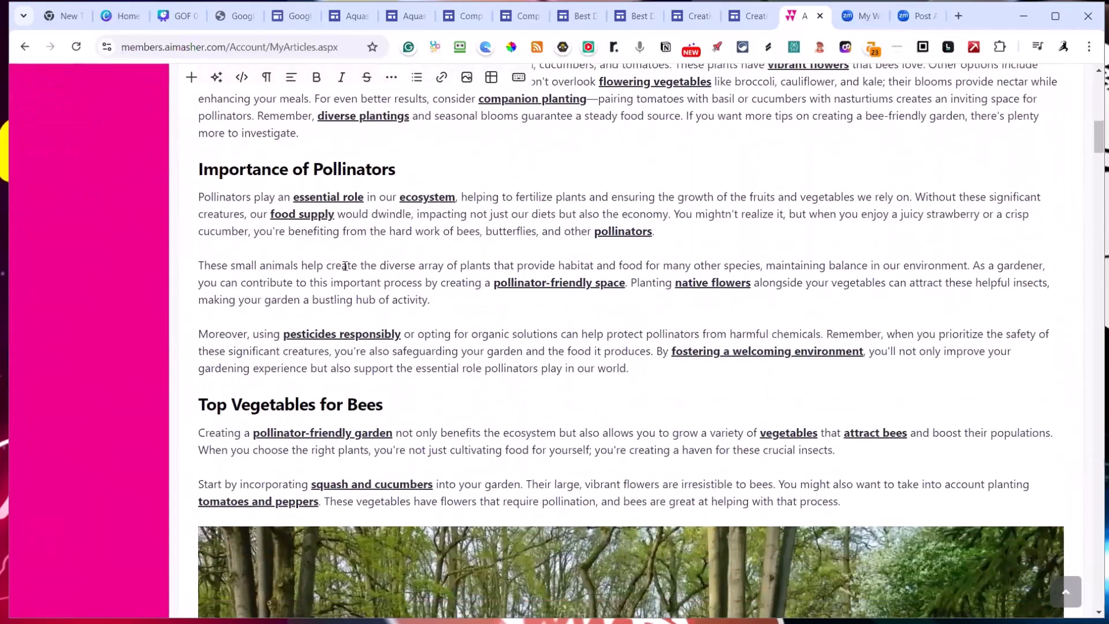
{"action": "scroll", "coordinate": [358, 249], "scroll_direction": "down", "scroll_amount": 5}
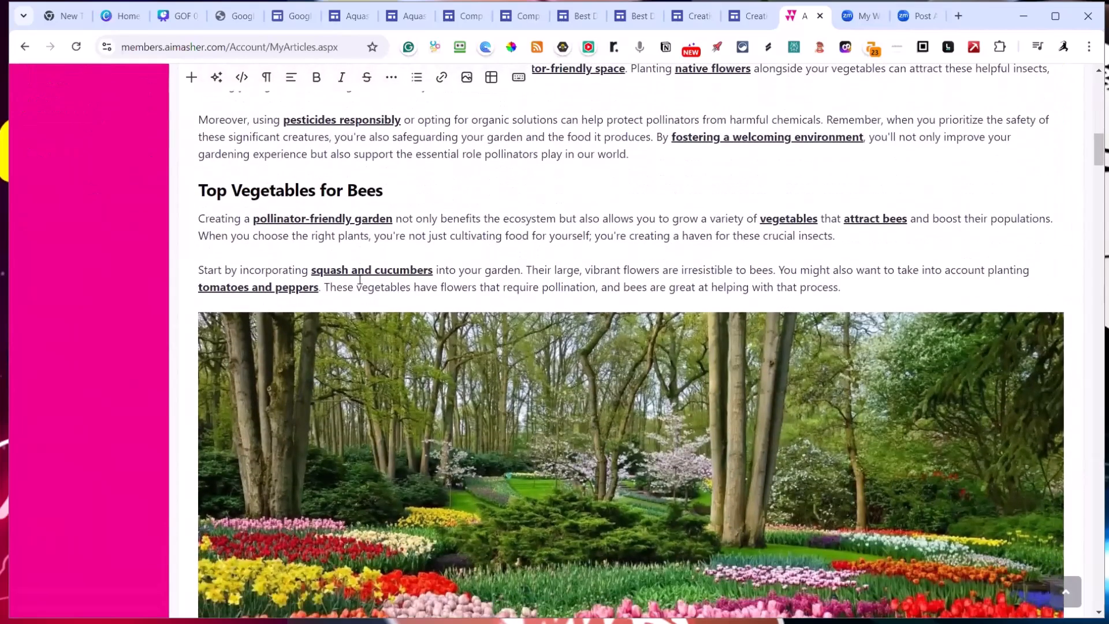
{"action": "scroll", "coordinate": [358, 279], "scroll_direction": "down", "scroll_amount": 1}
{"action": "scroll", "coordinate": [353, 259], "scroll_direction": "up", "scroll_amount": 1}
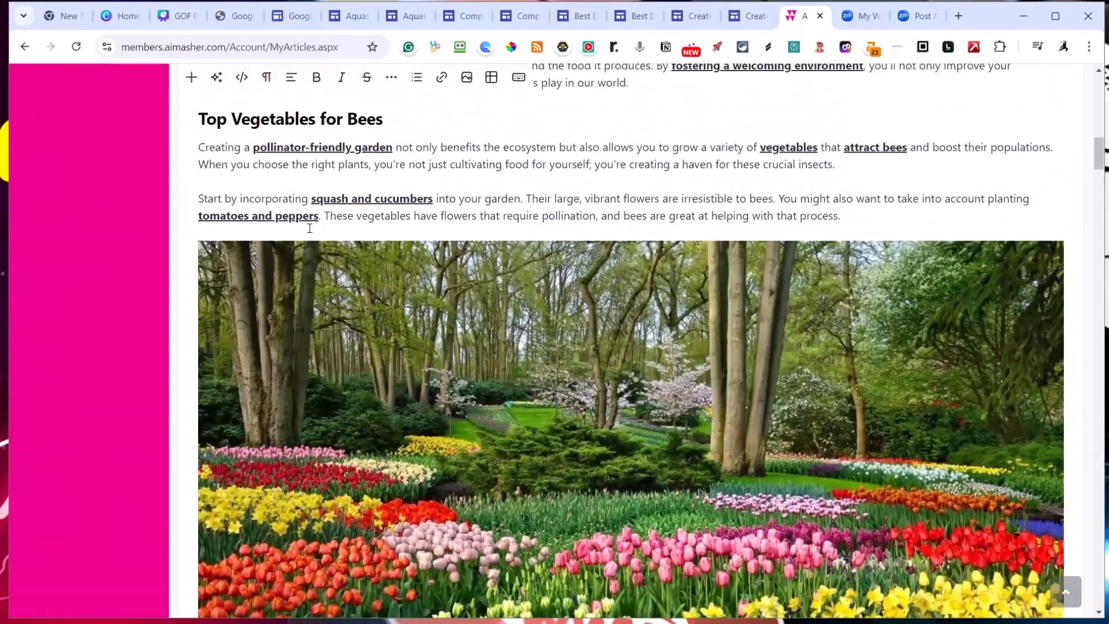
{"action": "scroll", "coordinate": [404, 236], "scroll_direction": "down", "scroll_amount": 10}
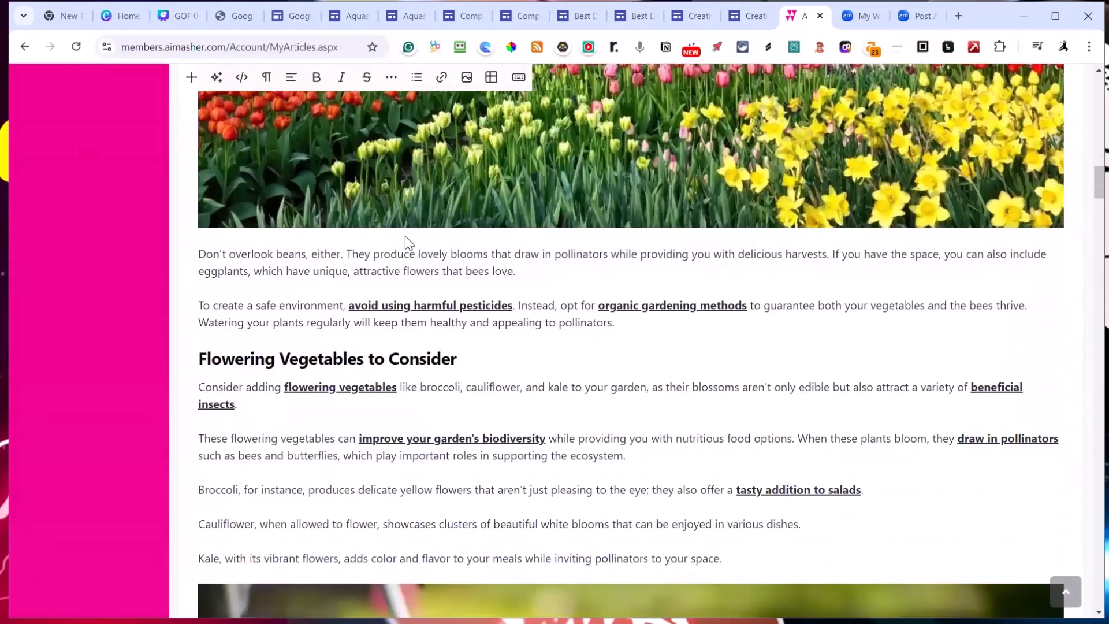
{"action": "scroll", "coordinate": [407, 235], "scroll_direction": "down", "scroll_amount": 2}
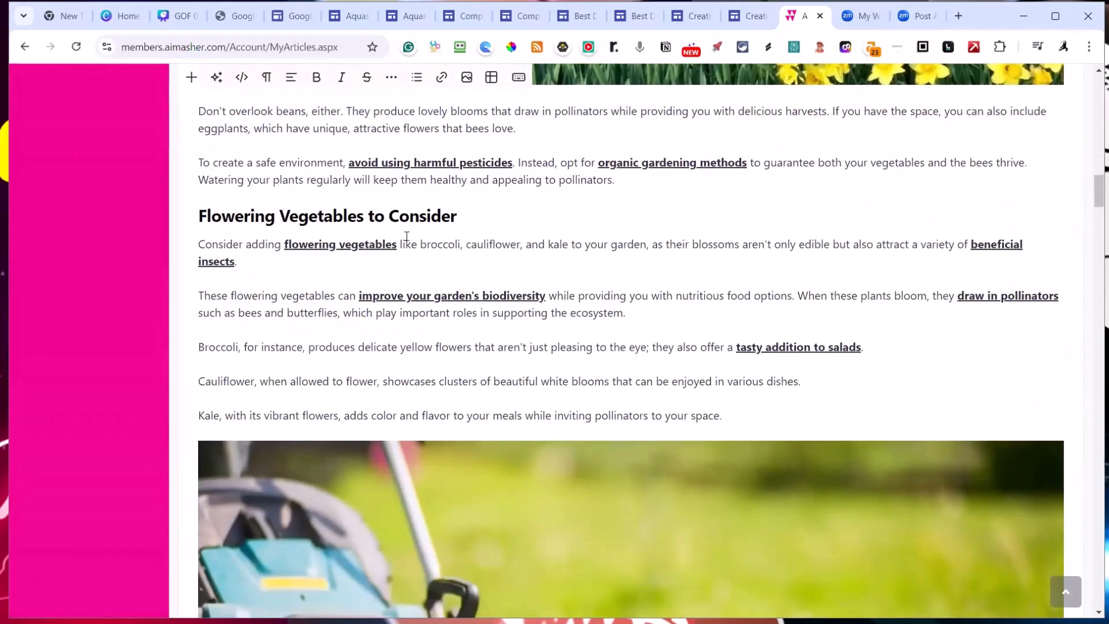
{"action": "scroll", "coordinate": [530, 248], "scroll_direction": "down", "scroll_amount": 6}
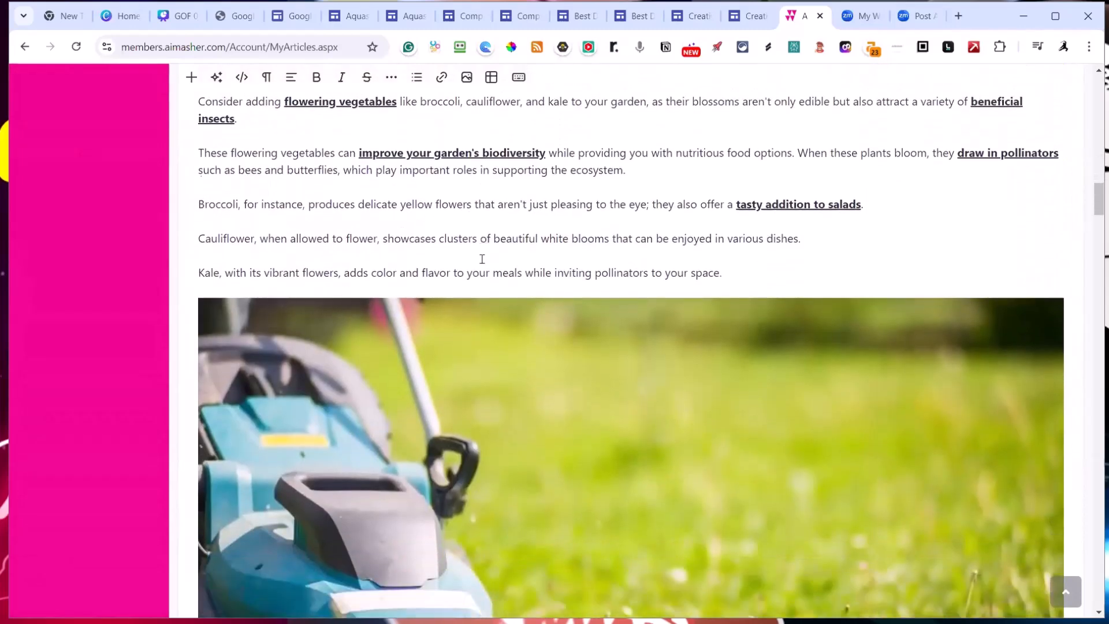
{"action": "scroll", "coordinate": [478, 263], "scroll_direction": "down", "scroll_amount": 18}
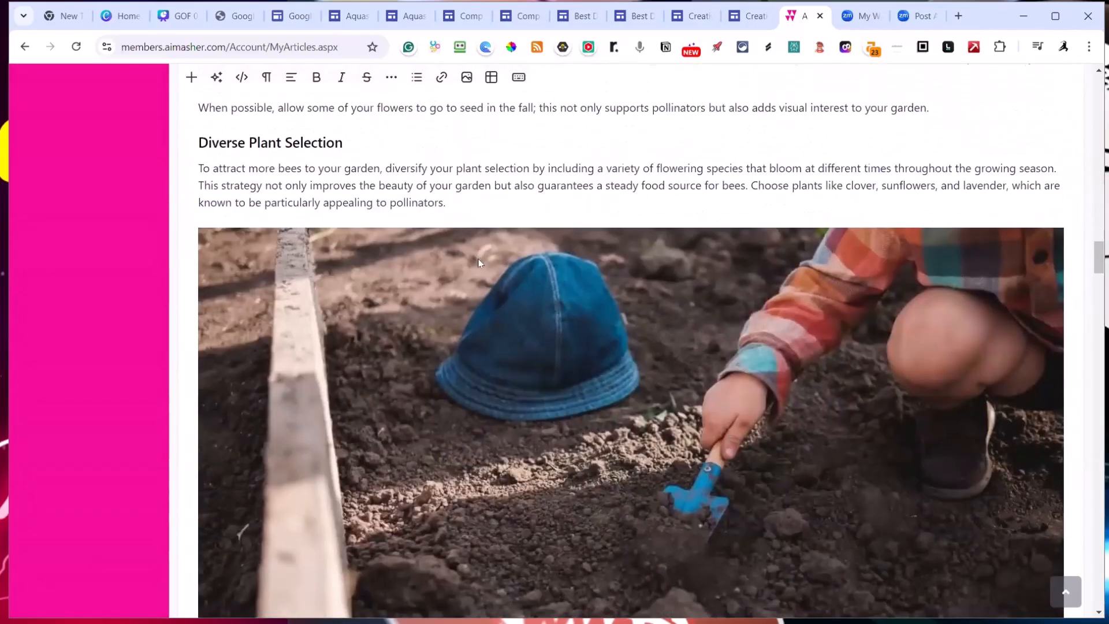
{"action": "scroll", "coordinate": [478, 263], "scroll_direction": "down", "scroll_amount": 17}
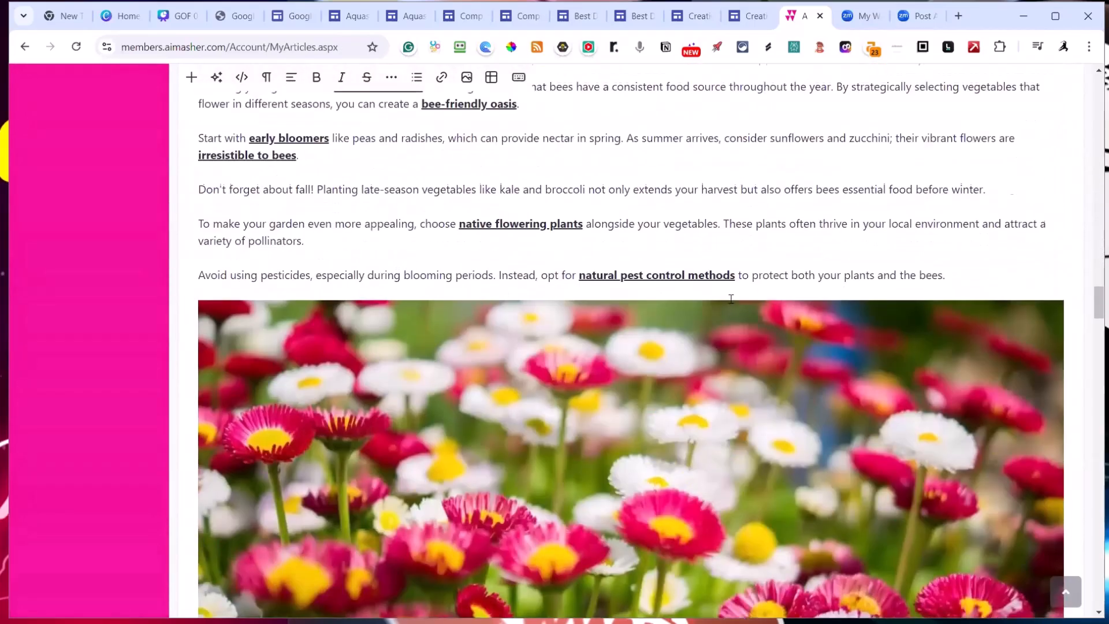
{"action": "scroll", "coordinate": [730, 299], "scroll_direction": "down", "scroll_amount": 20}
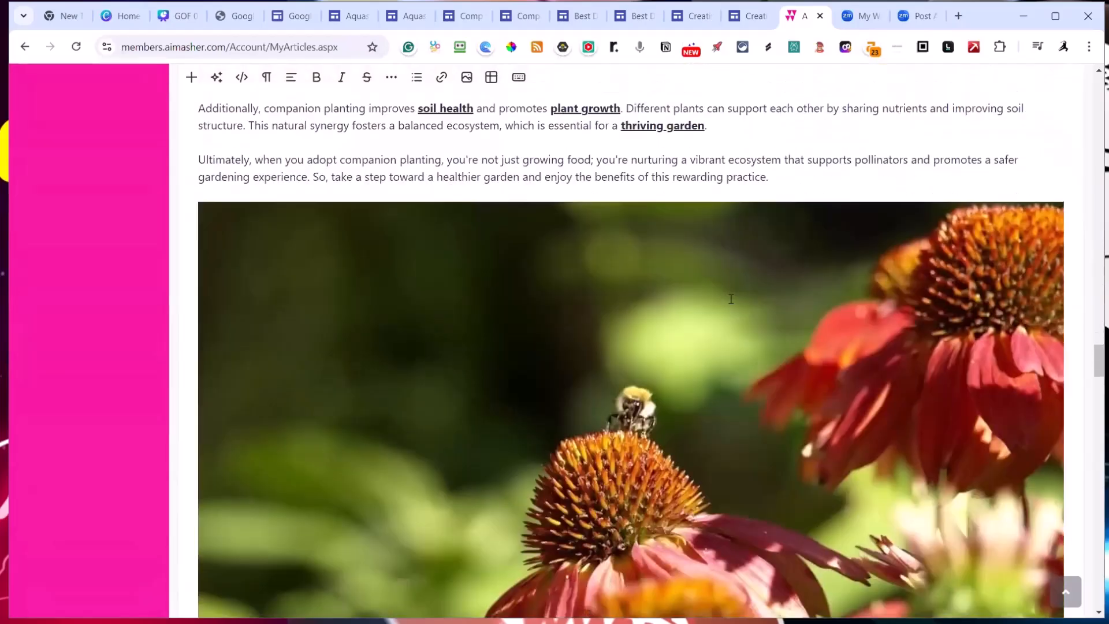
{"action": "scroll", "coordinate": [730, 299], "scroll_direction": "down", "scroll_amount": 20}
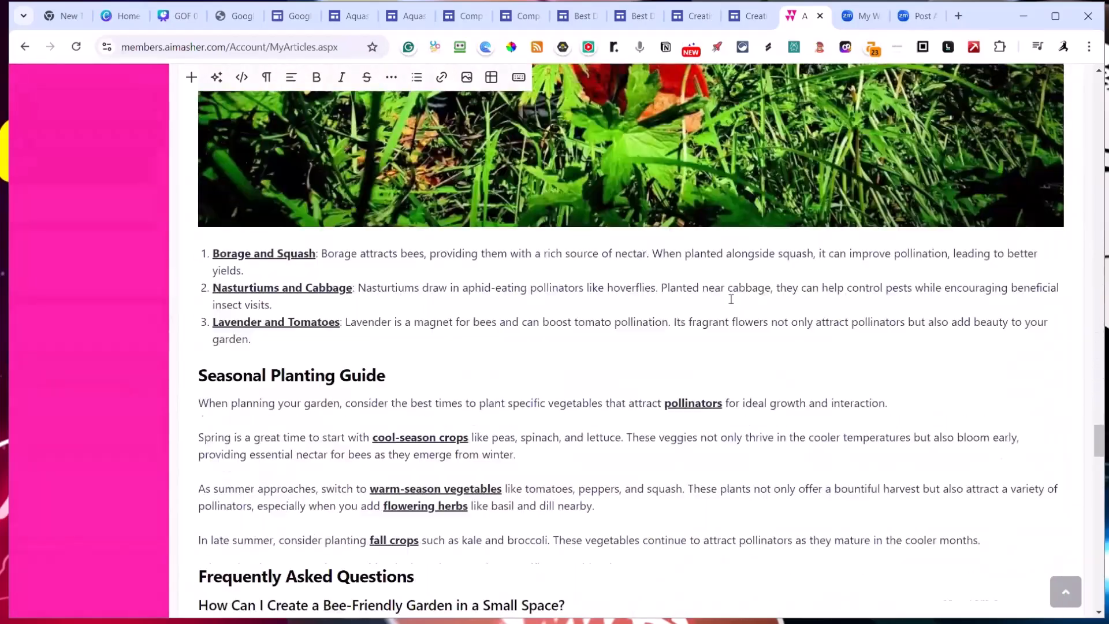
{"action": "scroll", "coordinate": [731, 298], "scroll_direction": "down", "scroll_amount": 20}
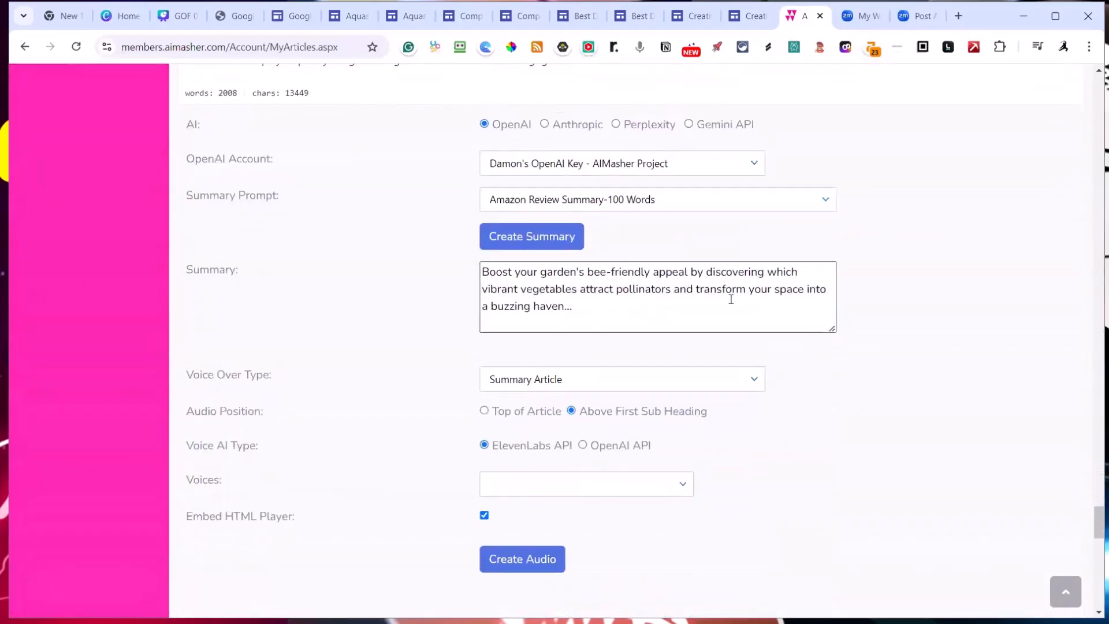
{"action": "scroll", "coordinate": [730, 299], "scroll_direction": "up", "scroll_amount": 4}
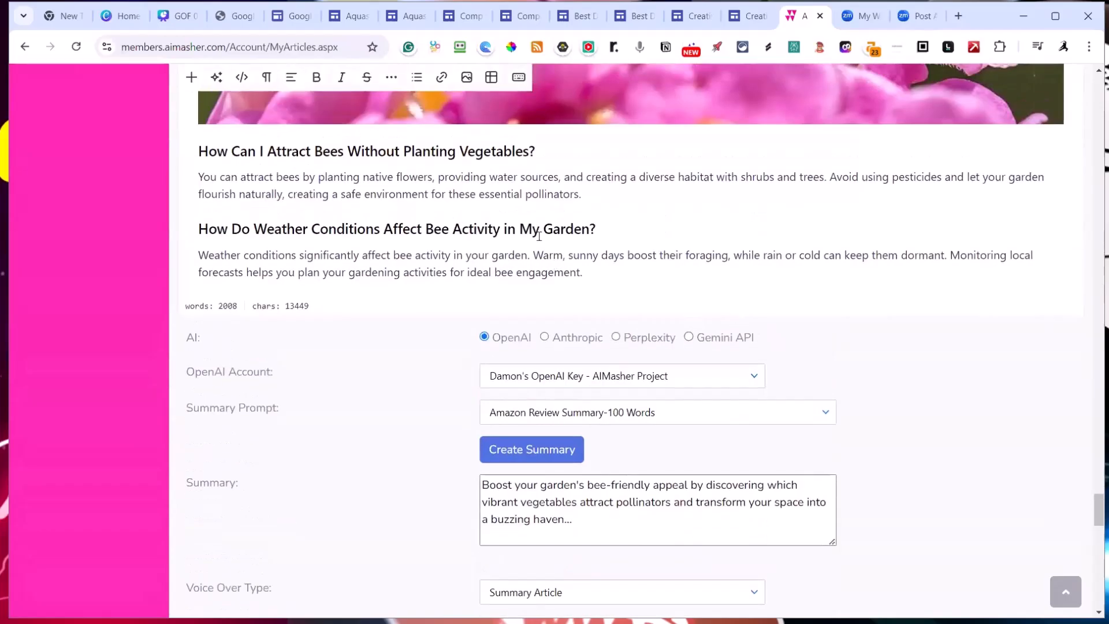
{"action": "scroll", "coordinate": [573, 258], "scroll_direction": "up", "scroll_amount": 15}
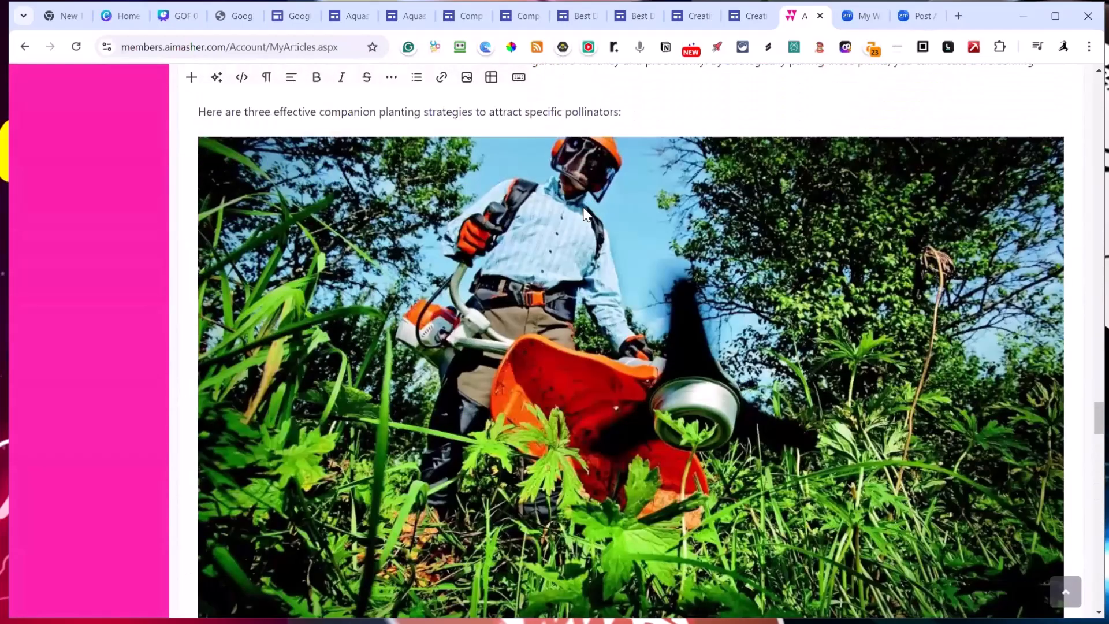
{"action": "scroll", "coordinate": [583, 213], "scroll_direction": "up", "scroll_amount": 10}
{"action": "scroll", "coordinate": [576, 206], "scroll_direction": "up", "scroll_amount": 15}
{"action": "scroll", "coordinate": [571, 205], "scroll_direction": "down", "scroll_amount": 10}
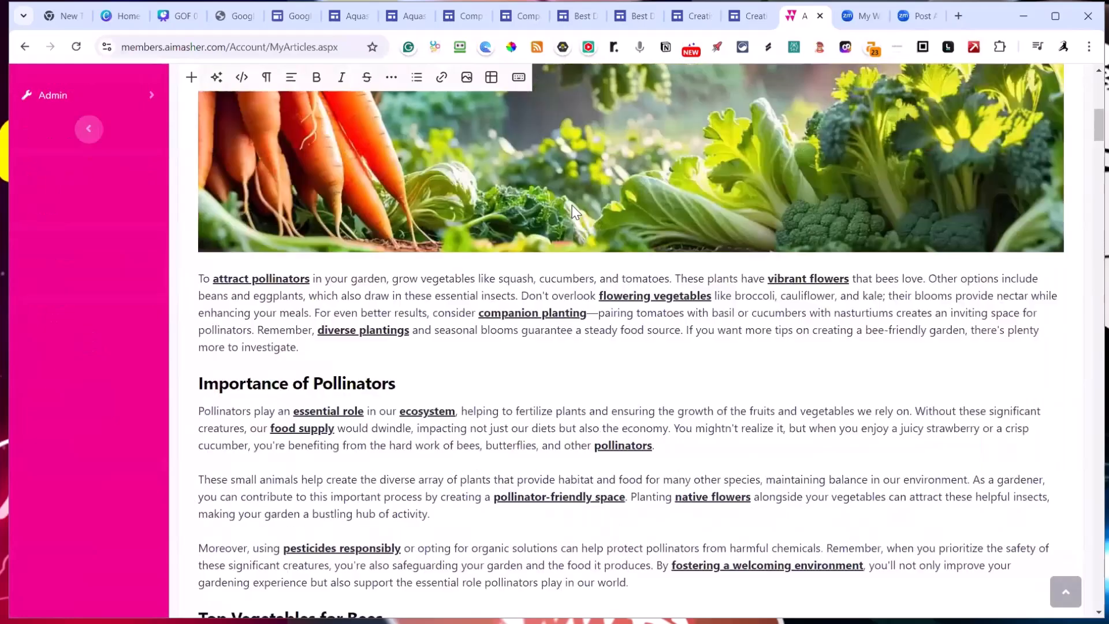
Create an article summary with the Summary-TMZ-100 Words prompt and enlarge the Summary box to show its full text
{"action": "scroll", "coordinate": [579, 212], "scroll_direction": "down", "scroll_amount": 20}
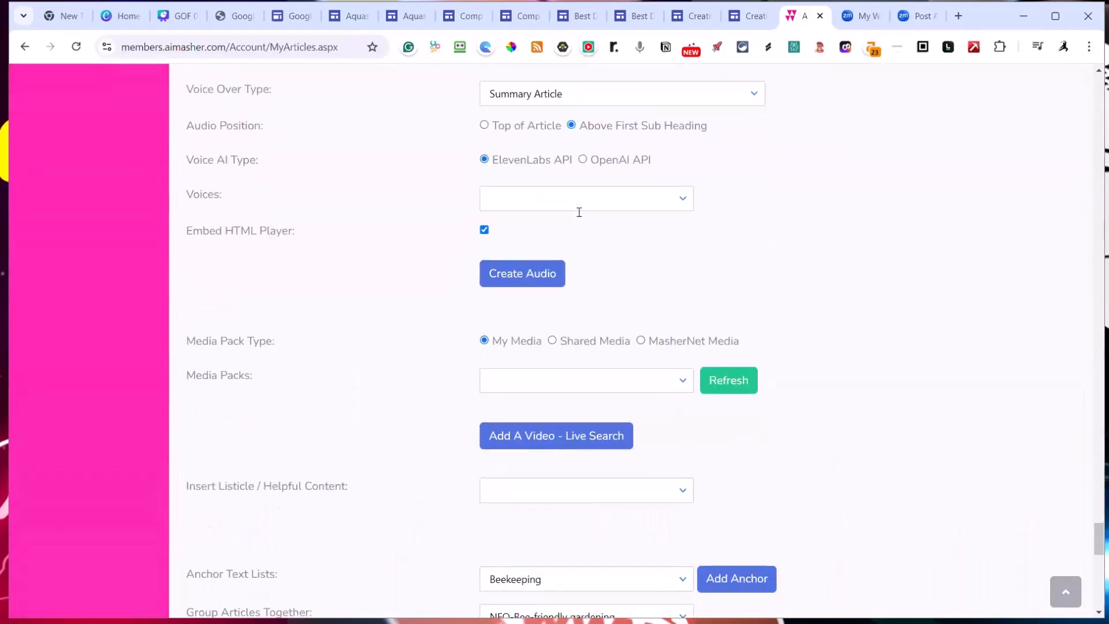
{"action": "scroll", "coordinate": [580, 216], "scroll_direction": "up", "scroll_amount": 4}
{"action": "scroll", "coordinate": [579, 218], "scroll_direction": "up", "scroll_amount": 3}
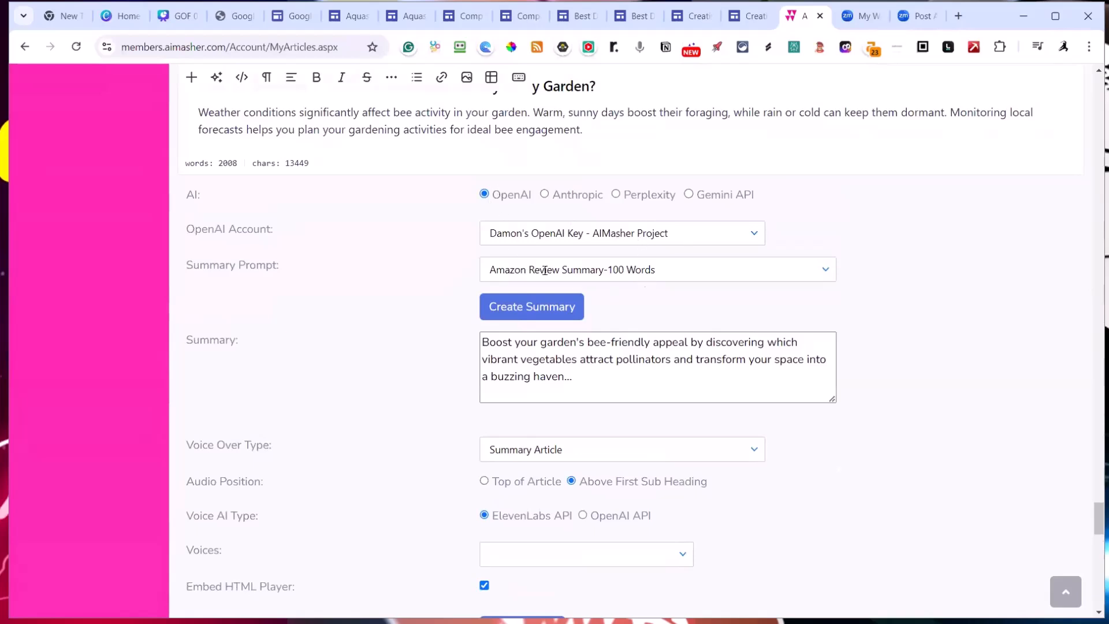
{"action": "left_click", "coordinate": [673, 269]}
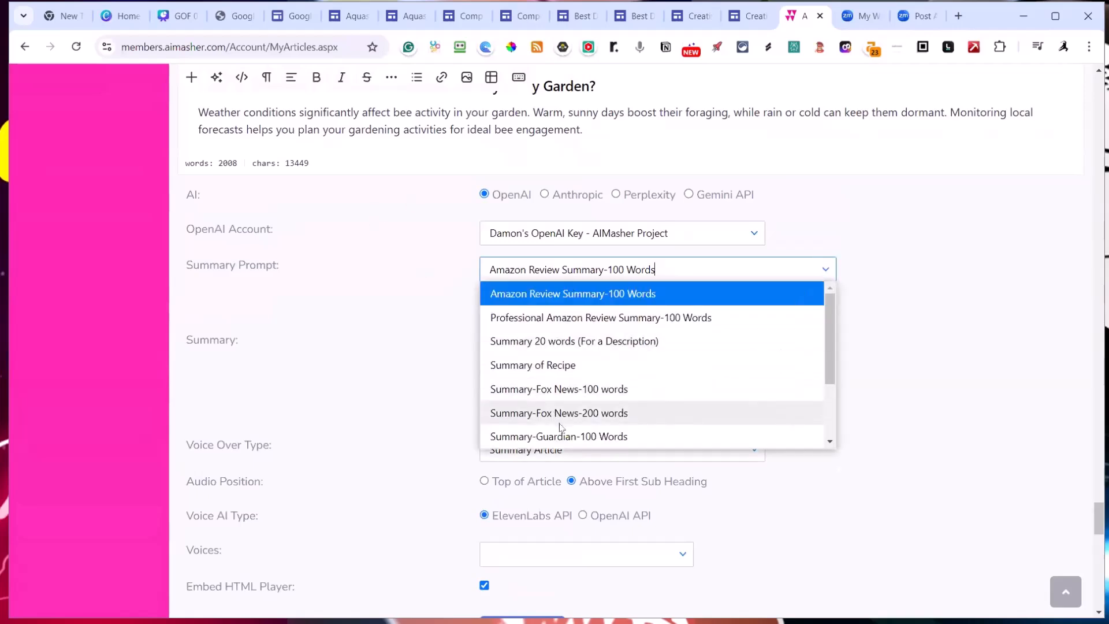
{"action": "scroll", "coordinate": [577, 404], "scroll_direction": "down", "scroll_amount": 1}
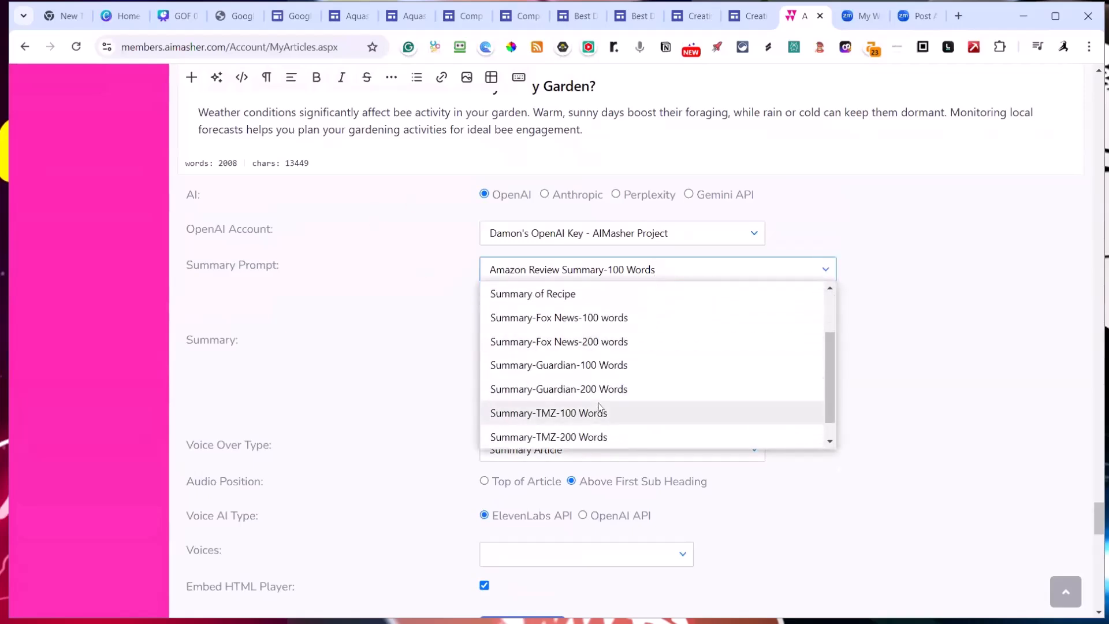
{"action": "left_click", "coordinate": [543, 413]}
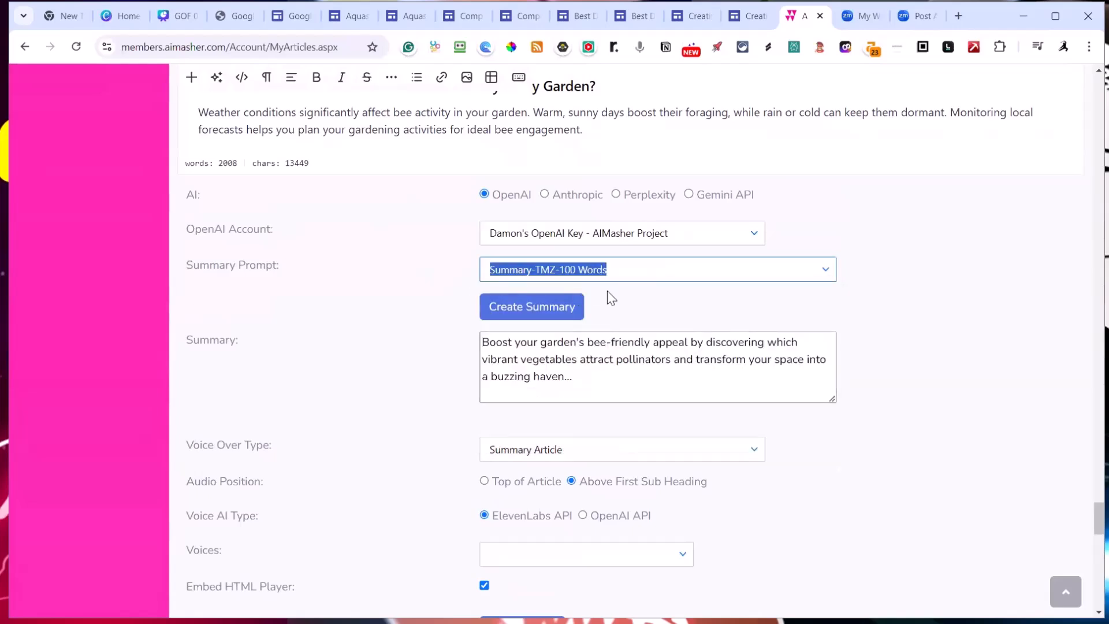
{"action": "left_click", "coordinate": [538, 317]}
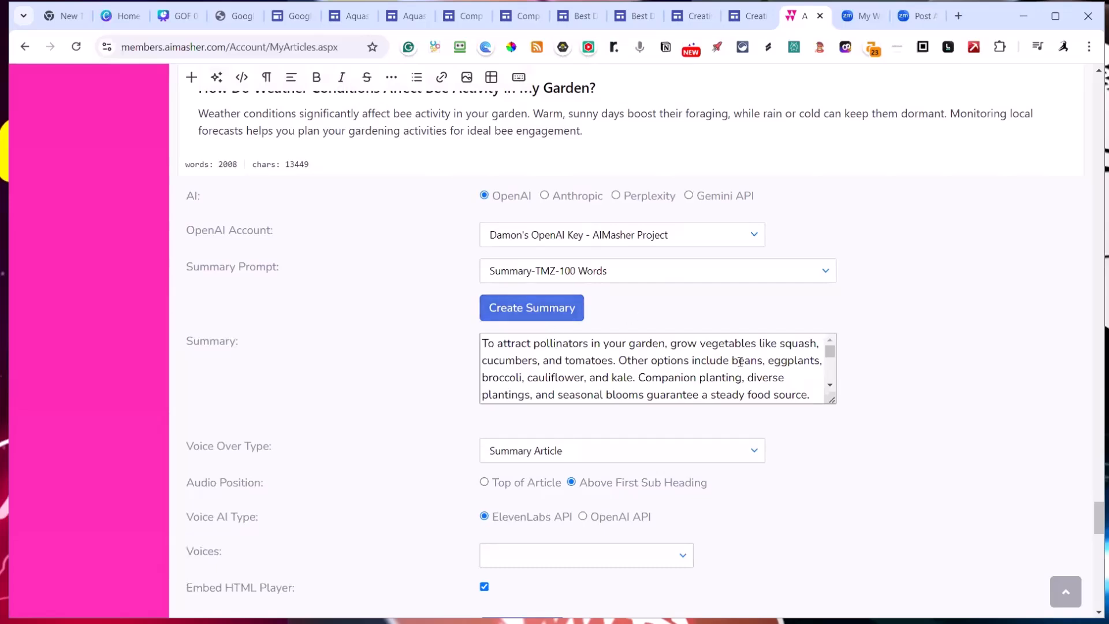
{"action": "left_click_drag", "start_coordinate": [832, 400], "coordinate": [863, 592]}
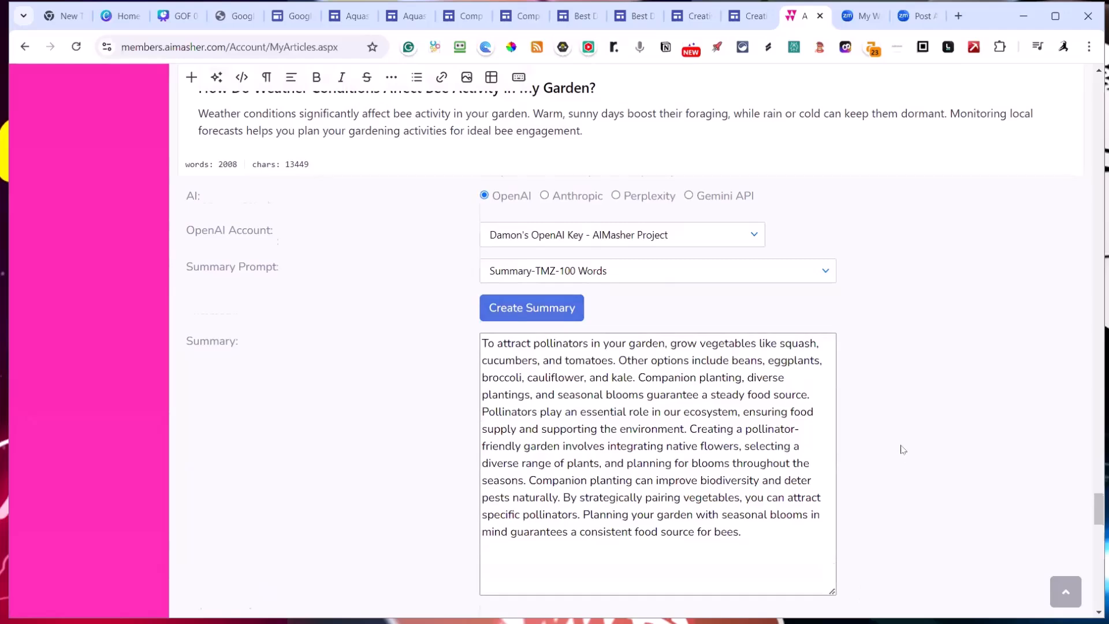
Configure the voice over as Summary Article, using the OpenAI API and the Echo voice
{"action": "scroll", "coordinate": [899, 450], "scroll_direction": "down", "scroll_amount": 5}
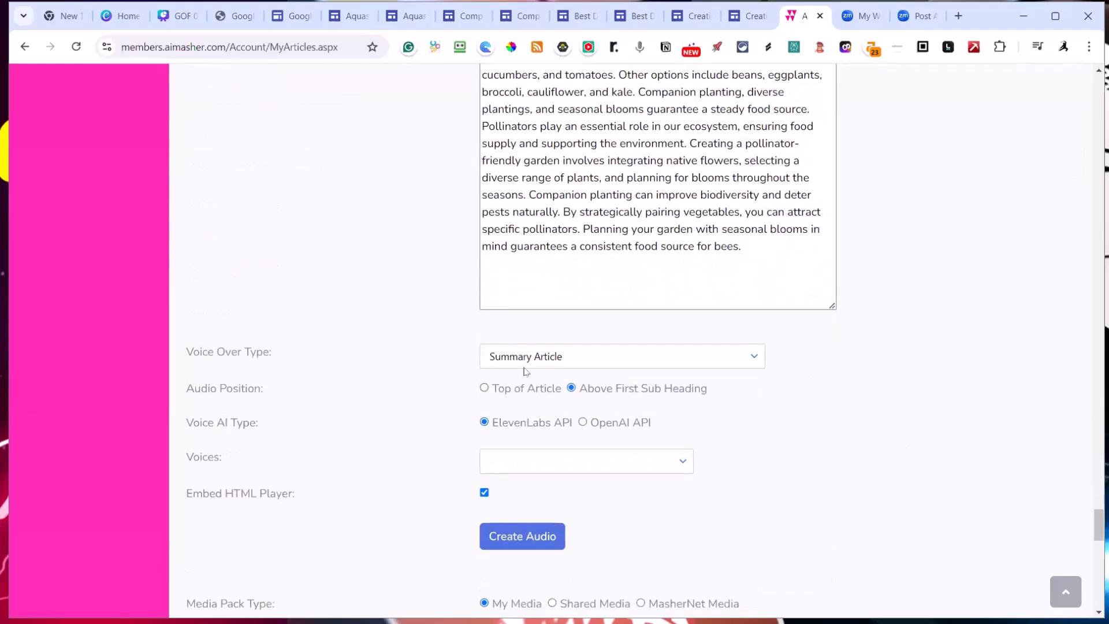
{"action": "left_click", "coordinate": [564, 362]}
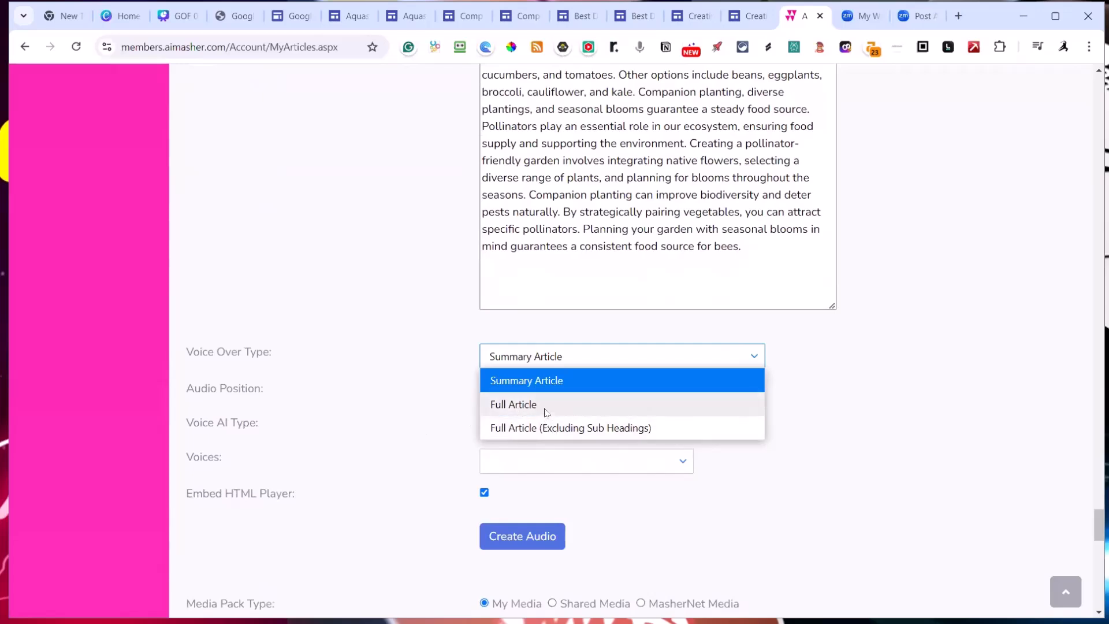
{"action": "left_click", "coordinate": [547, 380]}
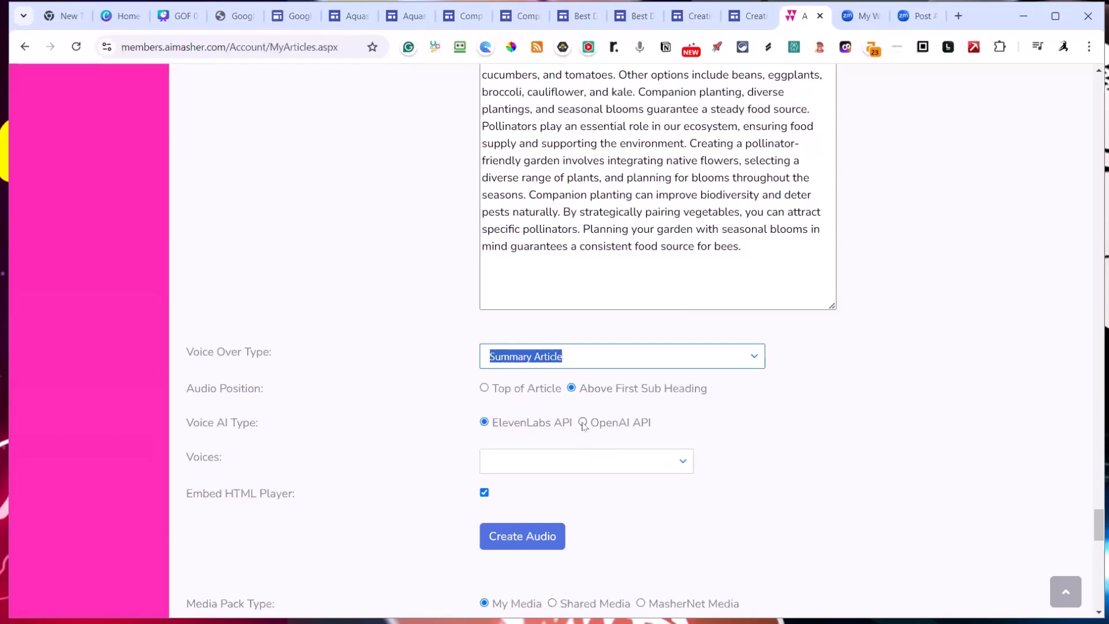
{"action": "left_click", "coordinate": [584, 460]}
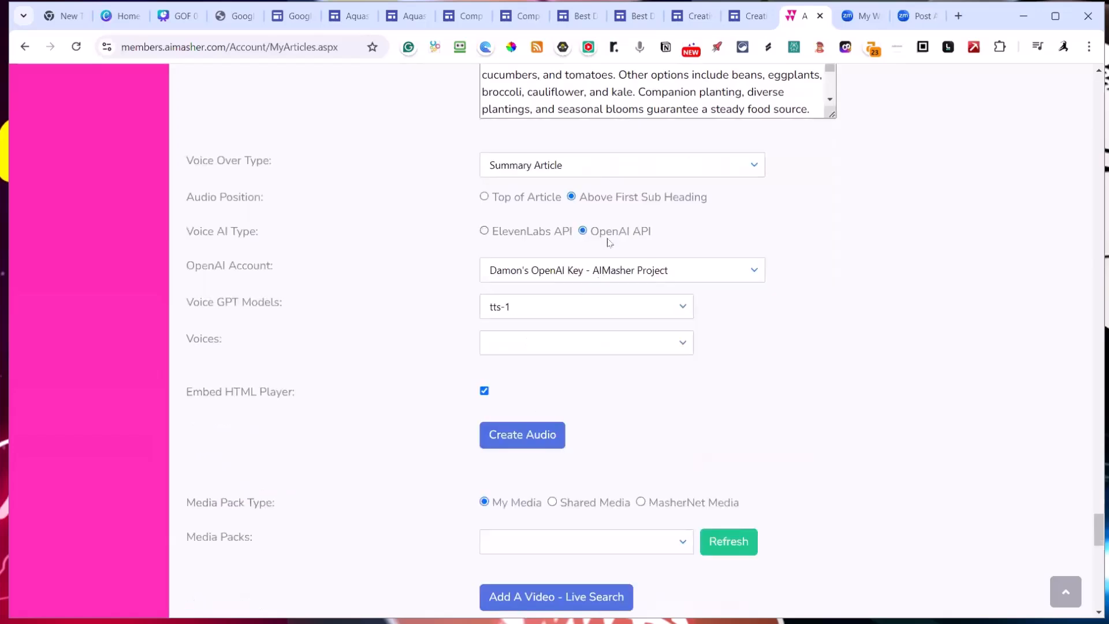
{"action": "left_click", "coordinate": [605, 342]}
{"action": "left_click", "coordinate": [514, 415]}
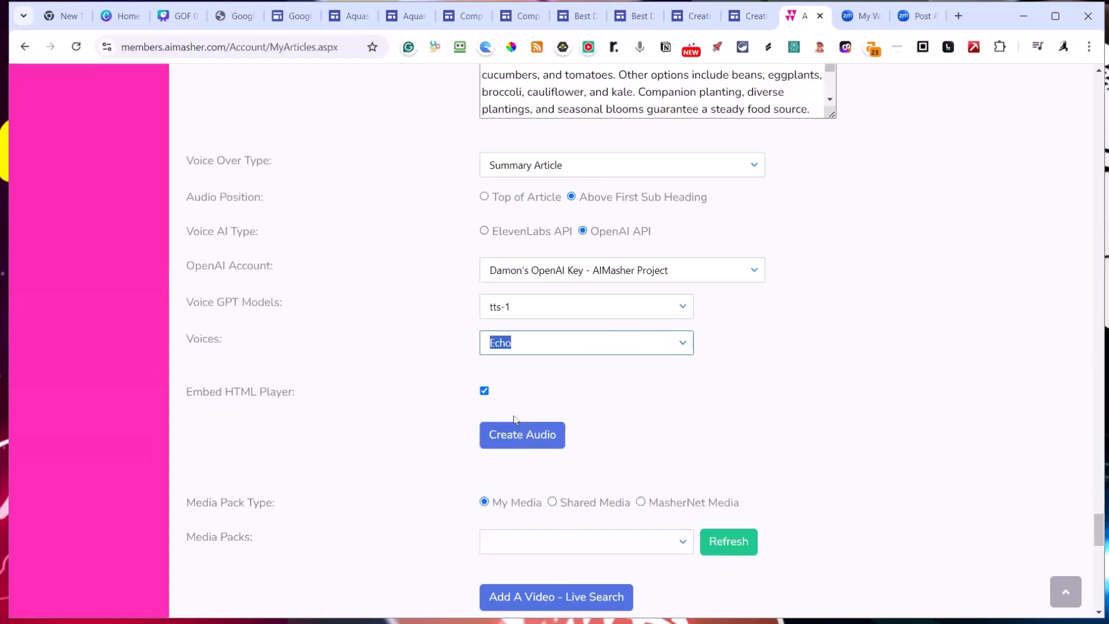
Generate the summary voice-over audio with the HTML player embedded above the first subheading
{"action": "left_click", "coordinate": [604, 505]}
{"action": "left_click", "coordinate": [539, 440]}
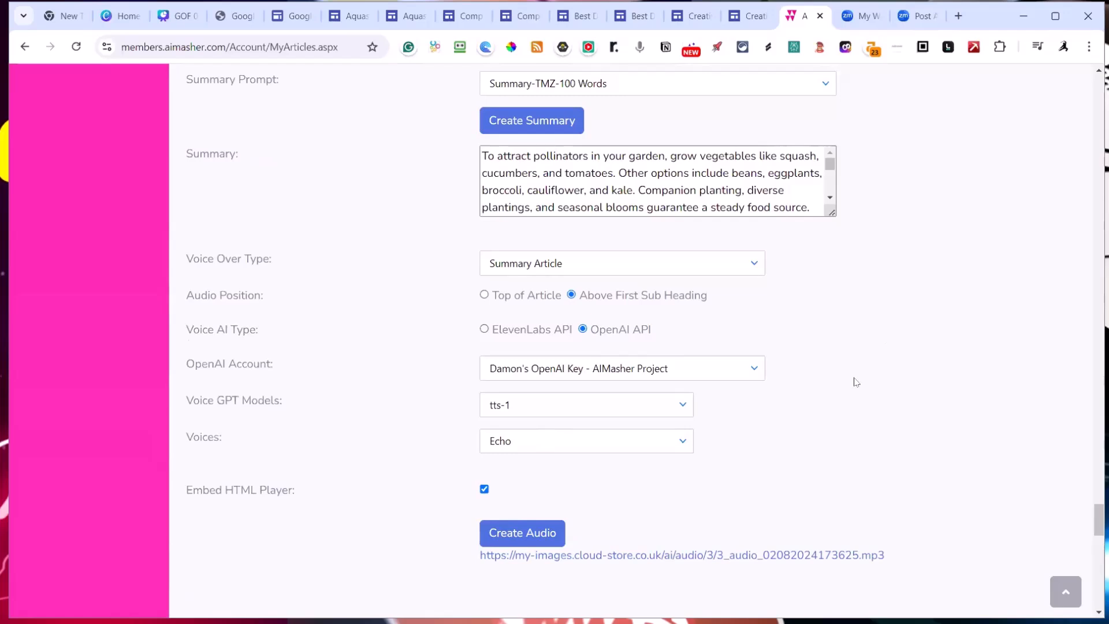
{"action": "scroll", "coordinate": [855, 381], "scroll_direction": "down", "scroll_amount": 2}
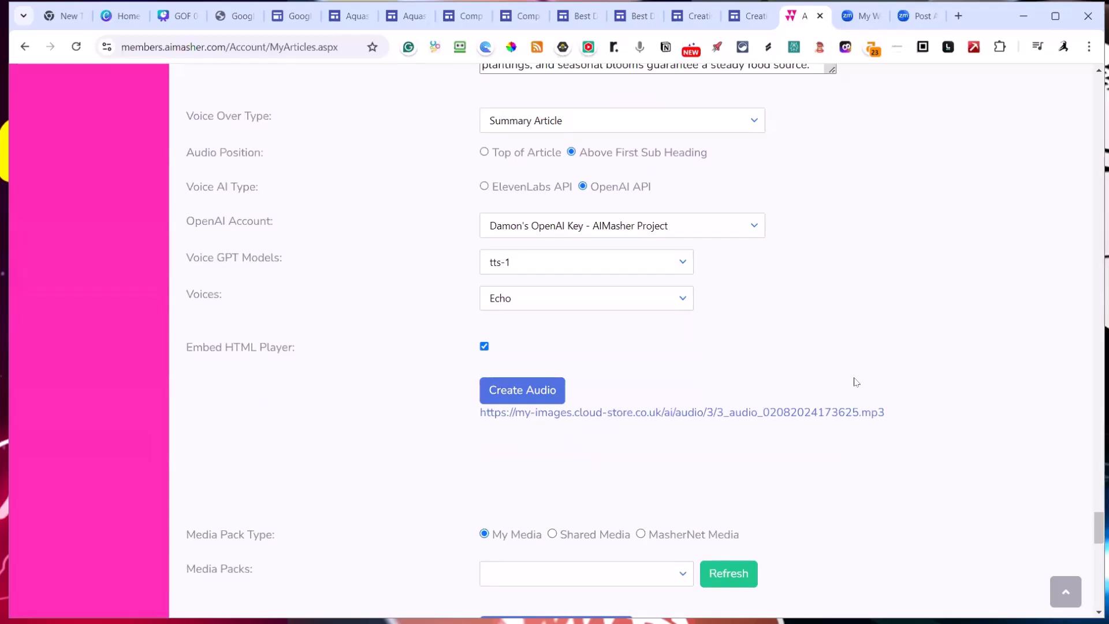
Set the article's extra content insert to Listicle
{"action": "scroll", "coordinate": [839, 311], "scroll_direction": "down", "scroll_amount": 3}
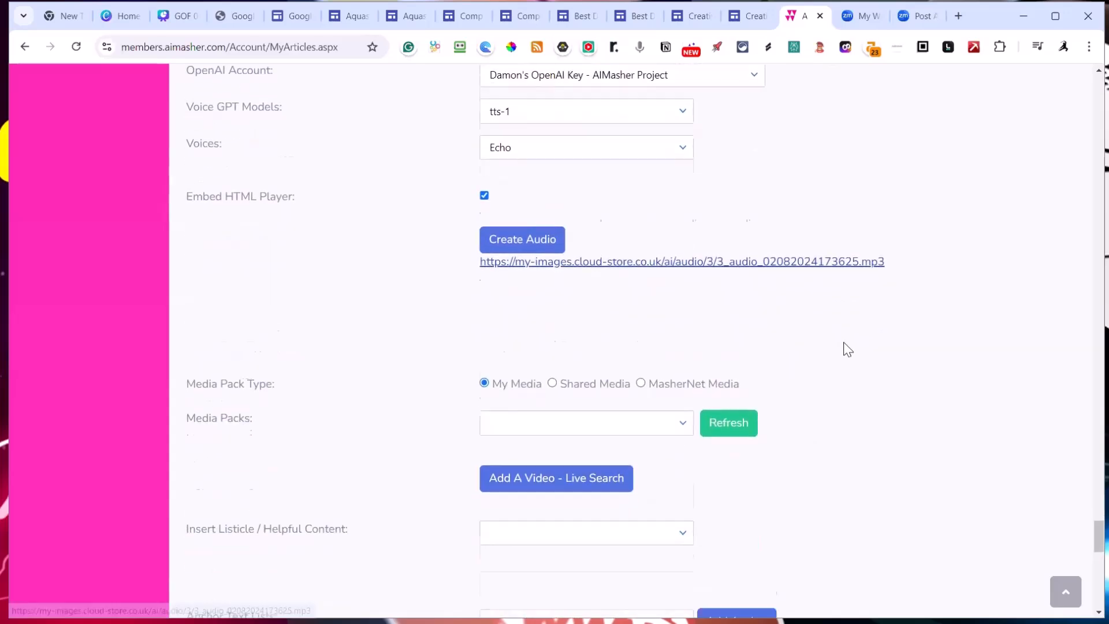
{"action": "scroll", "coordinate": [588, 358], "scroll_direction": "down", "scroll_amount": 2}
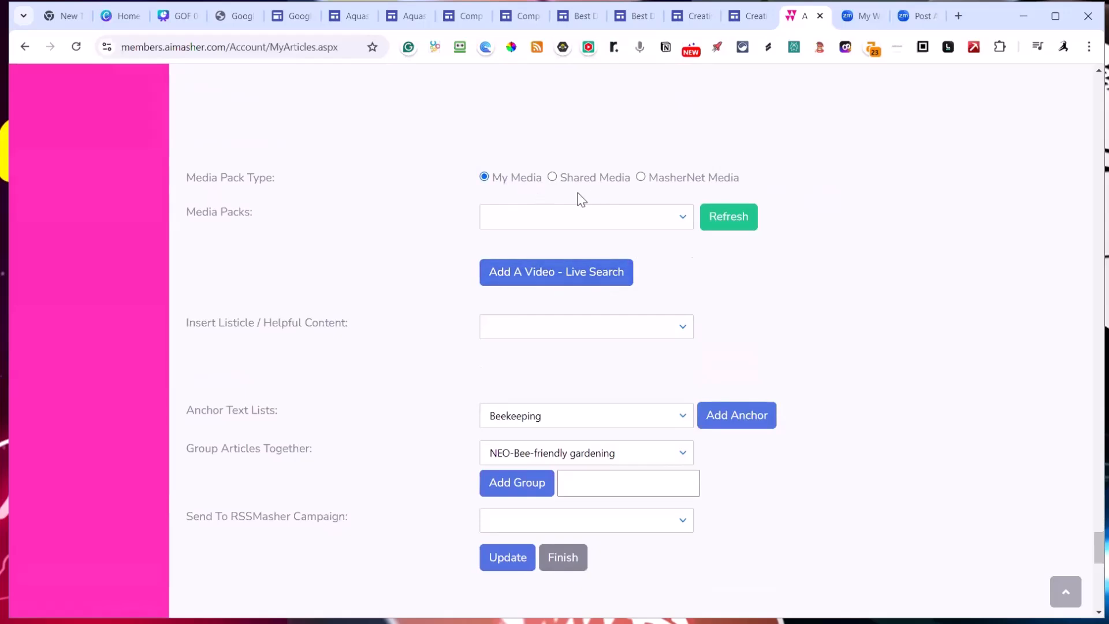
{"action": "scroll", "coordinate": [621, 243], "scroll_direction": "down", "scroll_amount": 2}
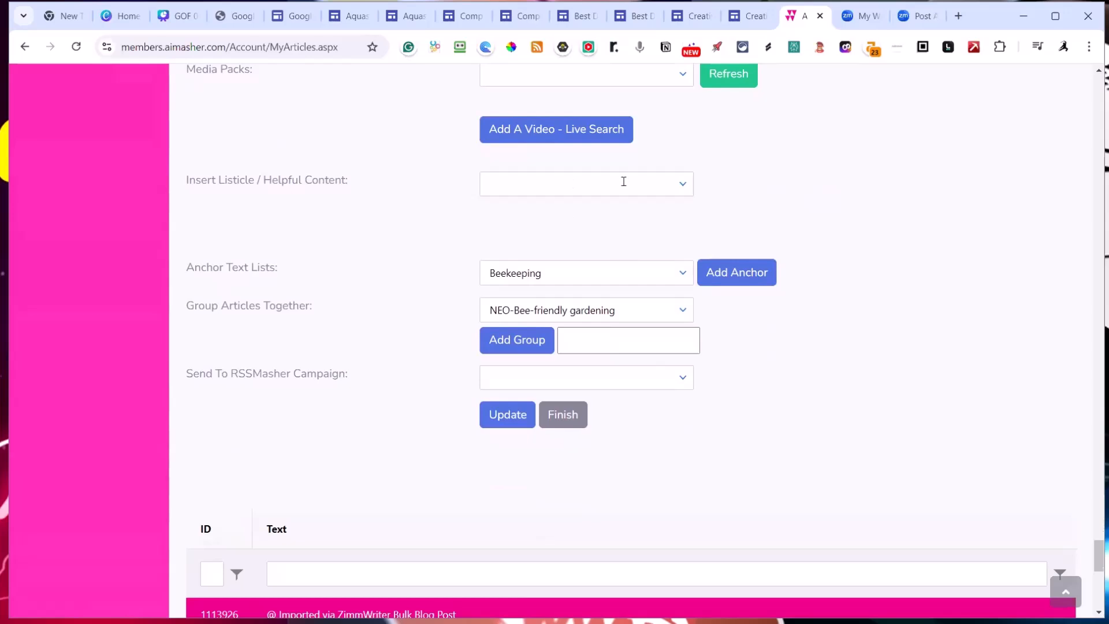
{"action": "left_click", "coordinate": [685, 187]}
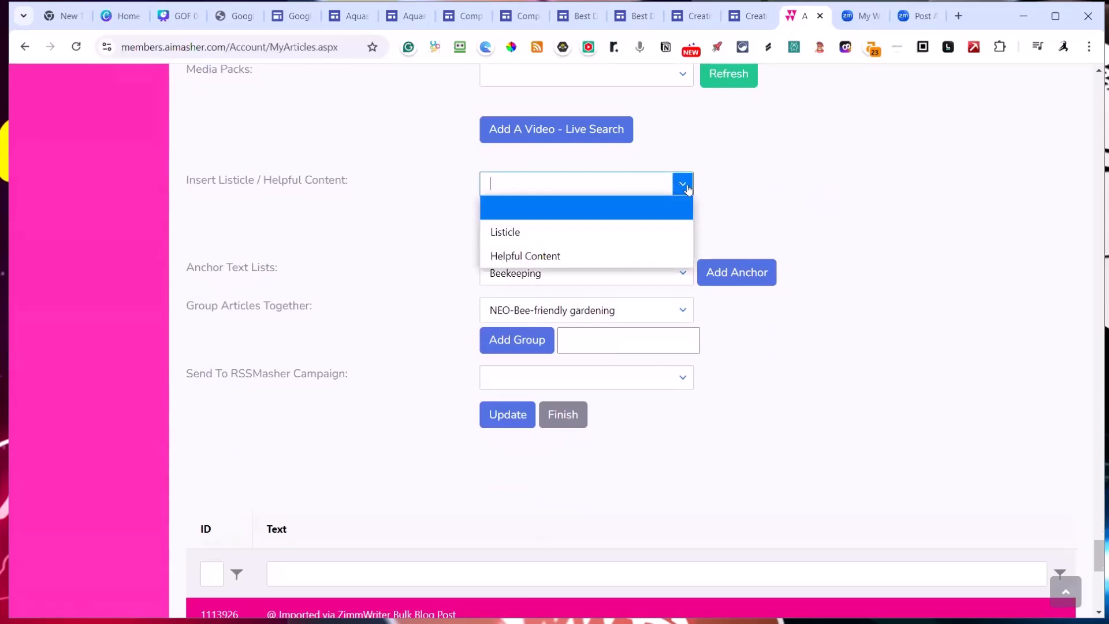
{"action": "left_click", "coordinate": [520, 233]}
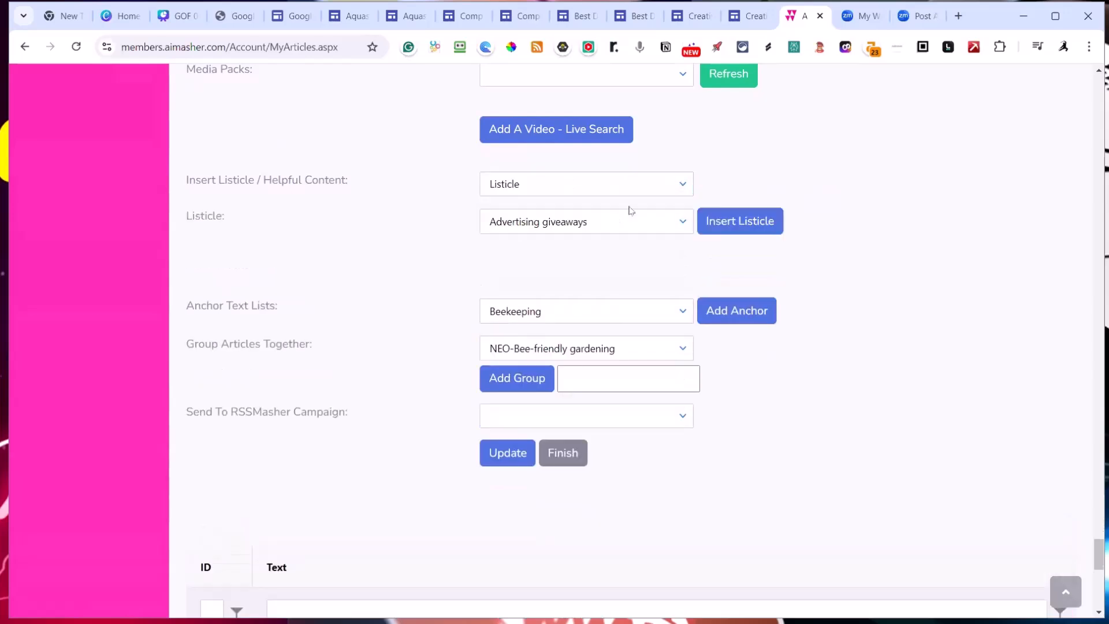
Look through the available listicles for one that suits the article
{"action": "left_click", "coordinate": [680, 220]}
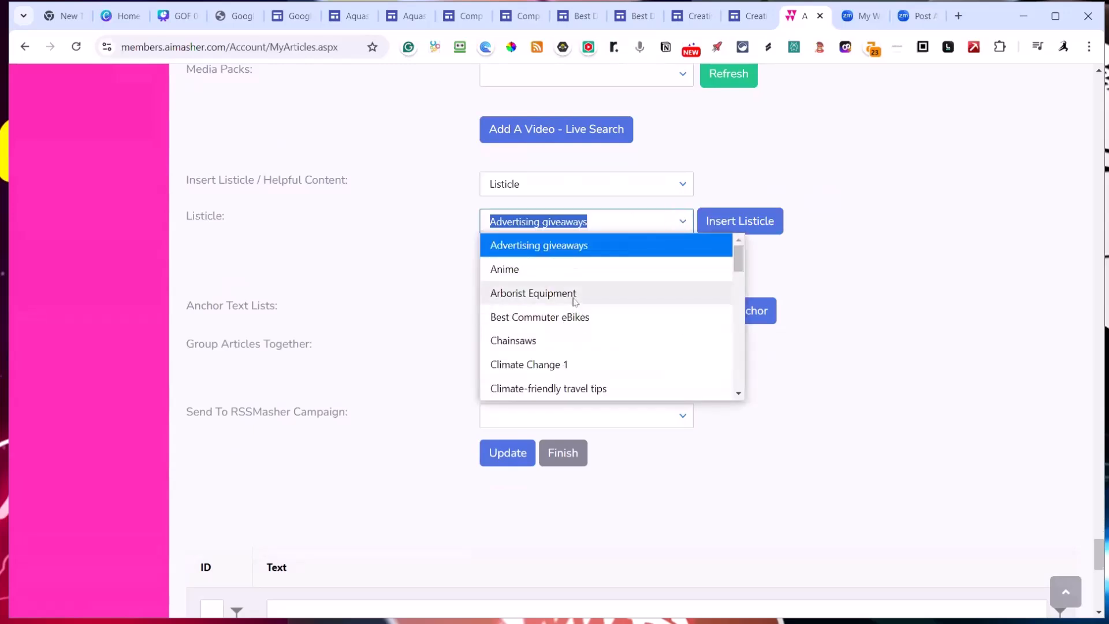
{"action": "scroll", "coordinate": [557, 346], "scroll_direction": "down", "scroll_amount": 2}
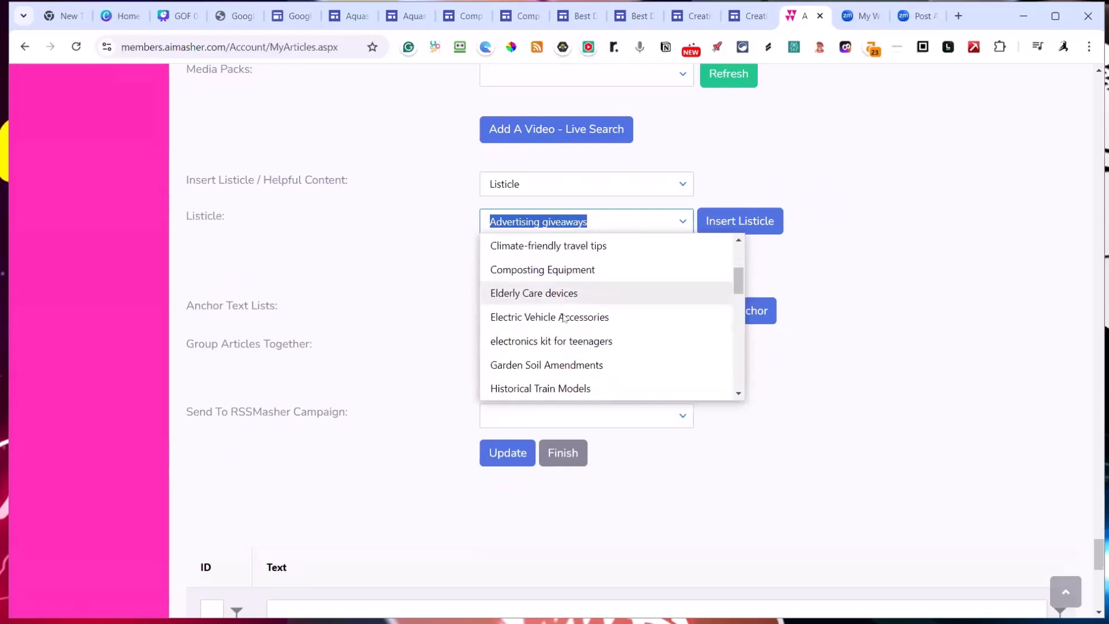
{"action": "scroll", "coordinate": [565, 313], "scroll_direction": "down", "scroll_amount": 4}
{"action": "scroll", "coordinate": [564, 315], "scroll_direction": "down", "scroll_amount": 5}
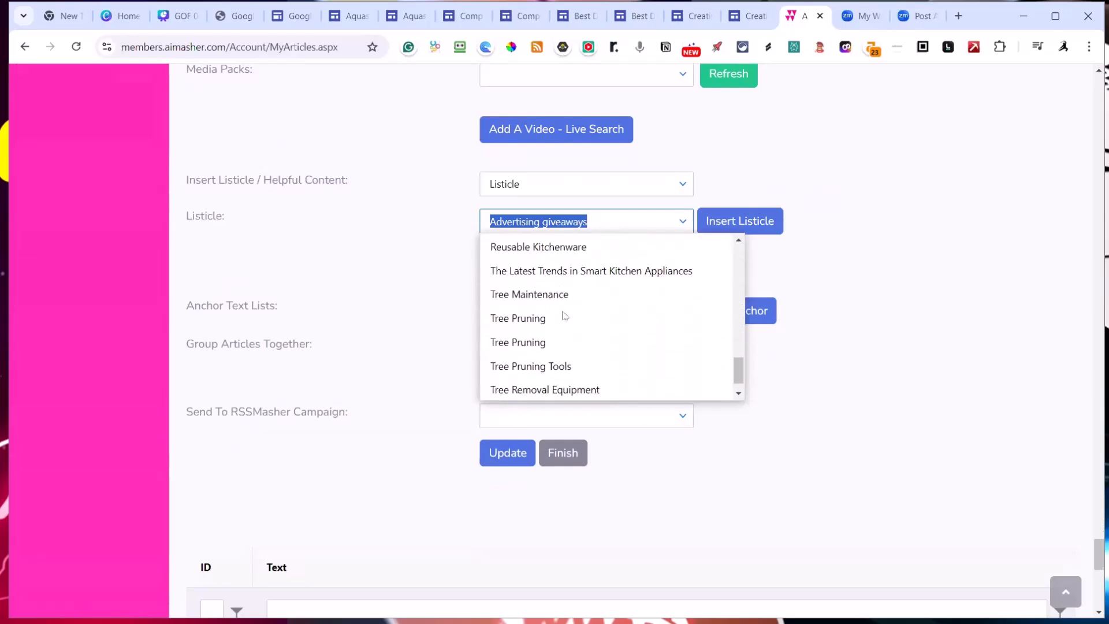
{"action": "scroll", "coordinate": [563, 314], "scroll_direction": "down", "scroll_amount": 1}
{"action": "scroll", "coordinate": [554, 316], "scroll_direction": "down", "scroll_amount": 1}
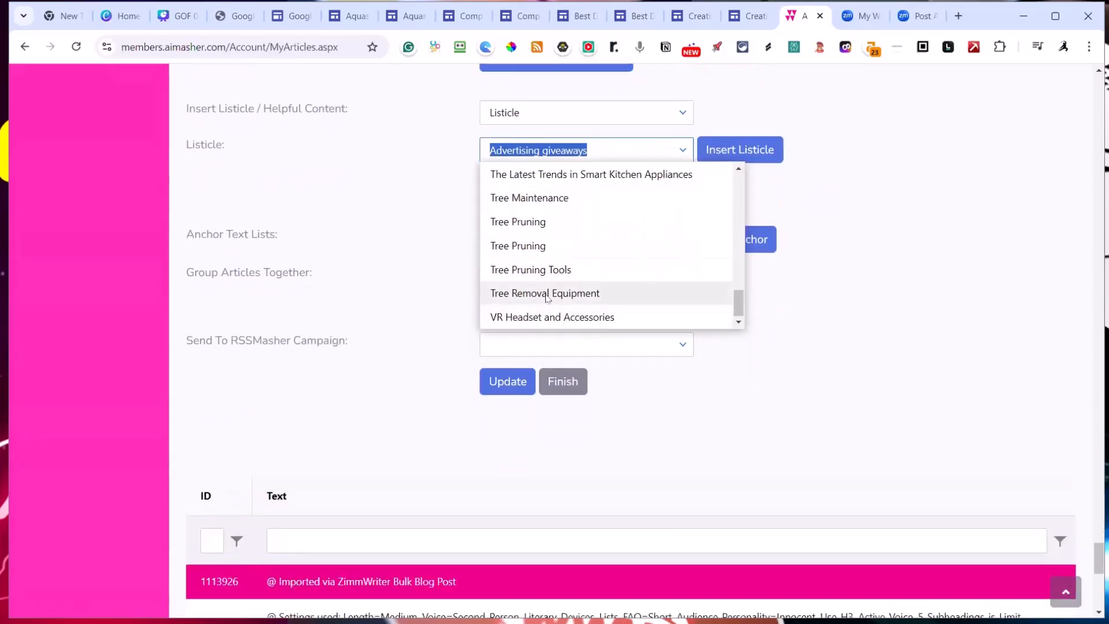
Try to add anchor text links from the Beekeeping list to the article and check the group and RSSMasher campaign settings
{"action": "scroll", "coordinate": [421, 245], "scroll_direction": "up", "scroll_amount": 2}
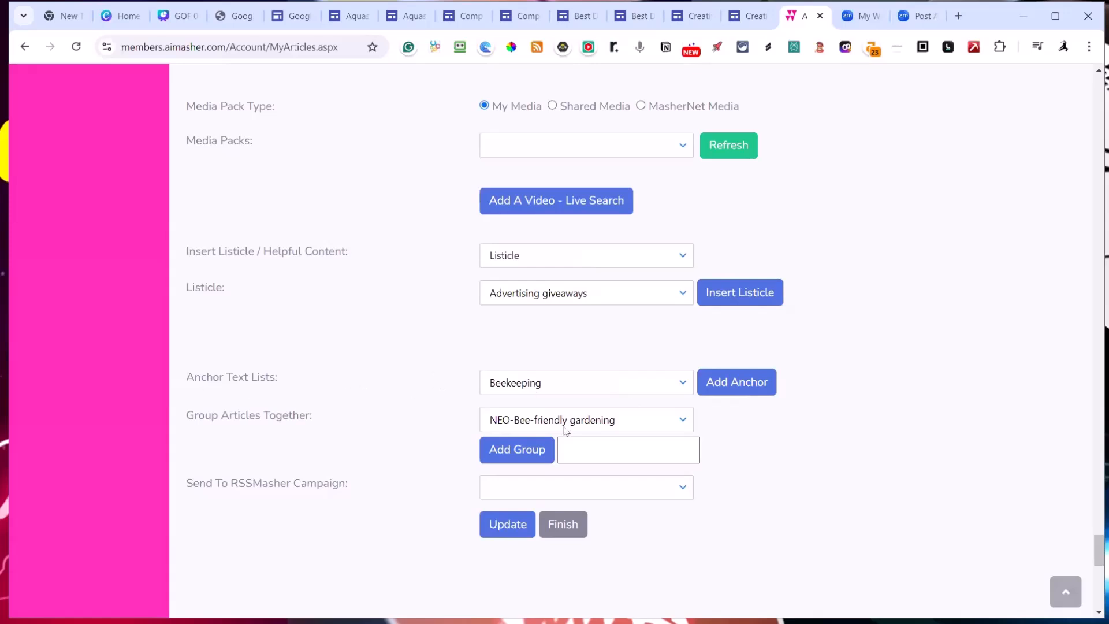
{"action": "left_click", "coordinate": [732, 393]}
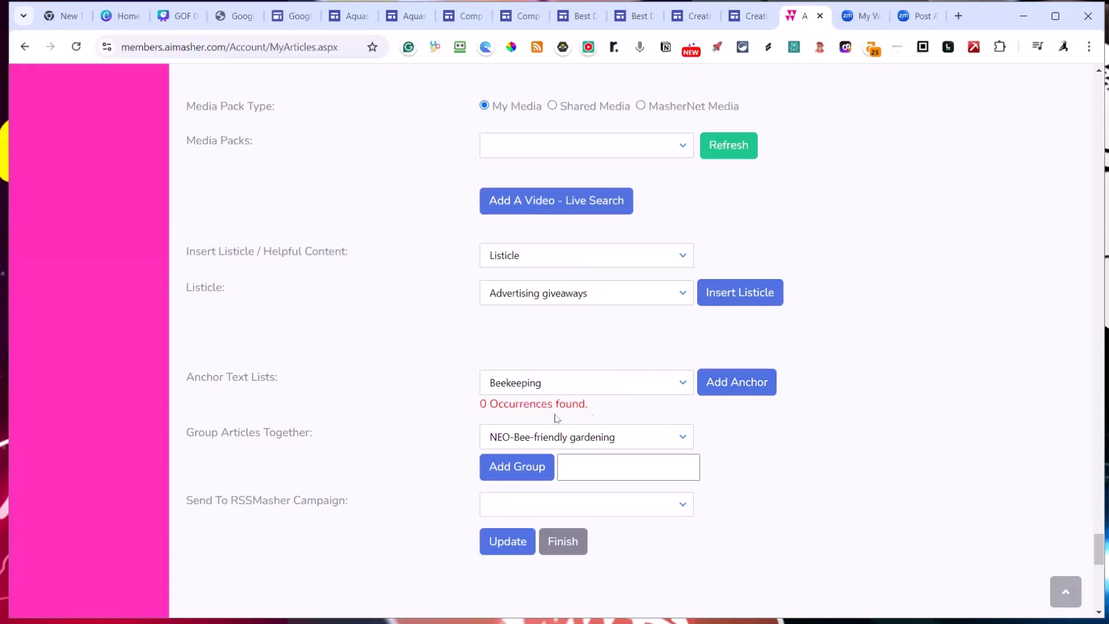
{"action": "scroll", "coordinate": [827, 277], "scroll_direction": "up", "scroll_amount": 5}
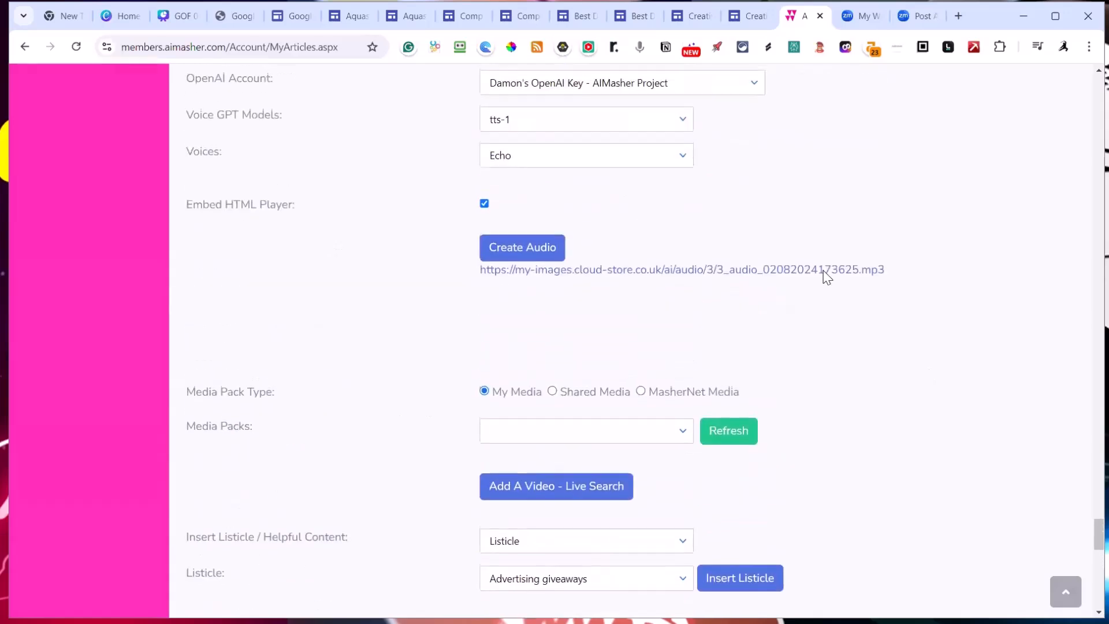
{"action": "scroll", "coordinate": [824, 276], "scroll_direction": "up", "scroll_amount": 4}
{"action": "scroll", "coordinate": [871, 253], "scroll_direction": "down", "scroll_amount": 10}
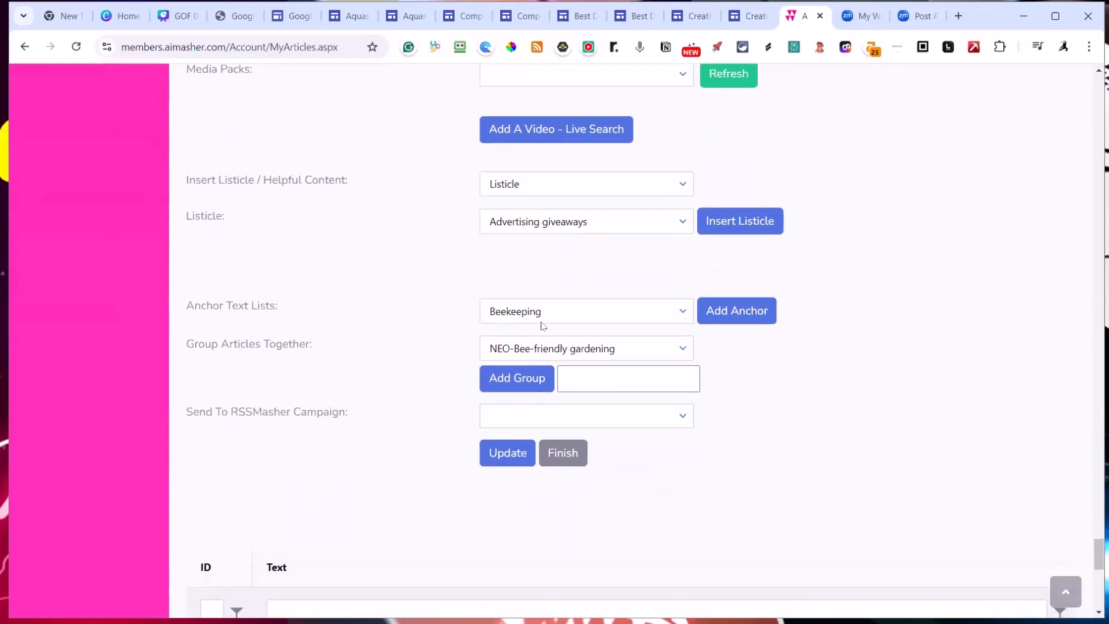
{"action": "scroll", "coordinate": [590, 364], "scroll_direction": "down", "scroll_amount": 1}
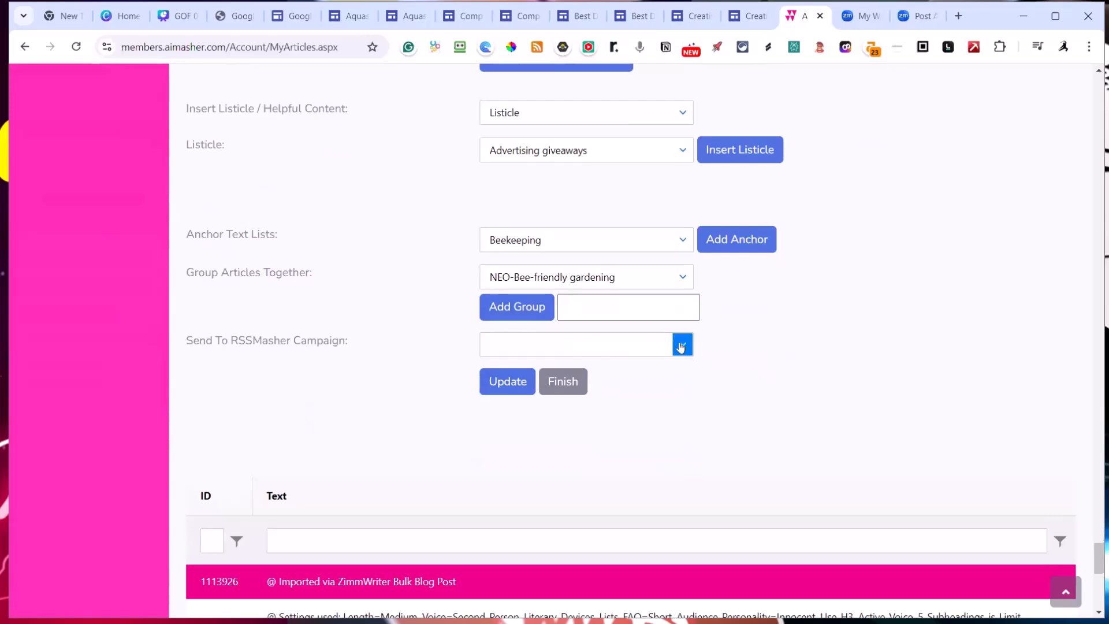
Check the embedded Article Summary audio player placed above the Importance of Pollinators section
{"action": "scroll", "coordinate": [574, 363], "scroll_direction": "up", "scroll_amount": 7}
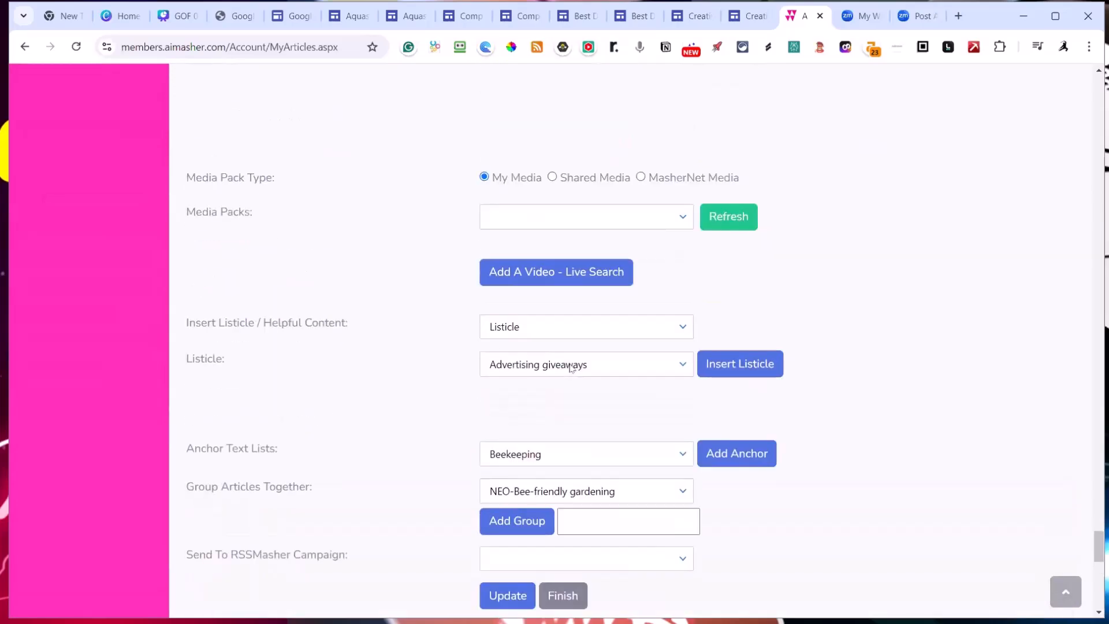
{"action": "scroll", "coordinate": [570, 363], "scroll_direction": "up", "scroll_amount": 15}
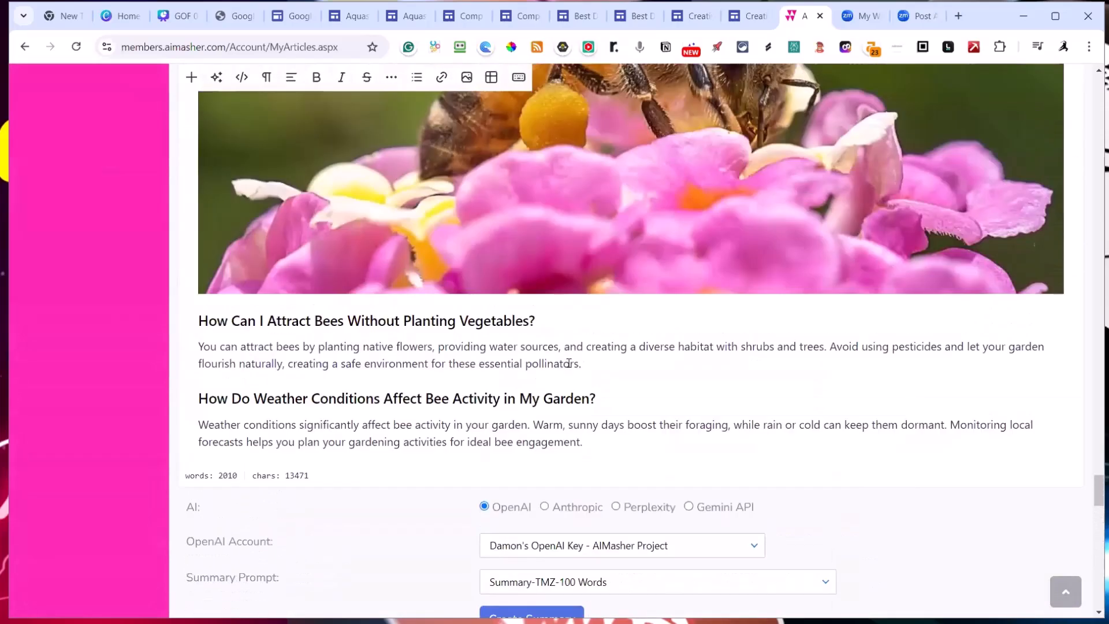
{"action": "scroll", "coordinate": [569, 363], "scroll_direction": "up", "scroll_amount": 15}
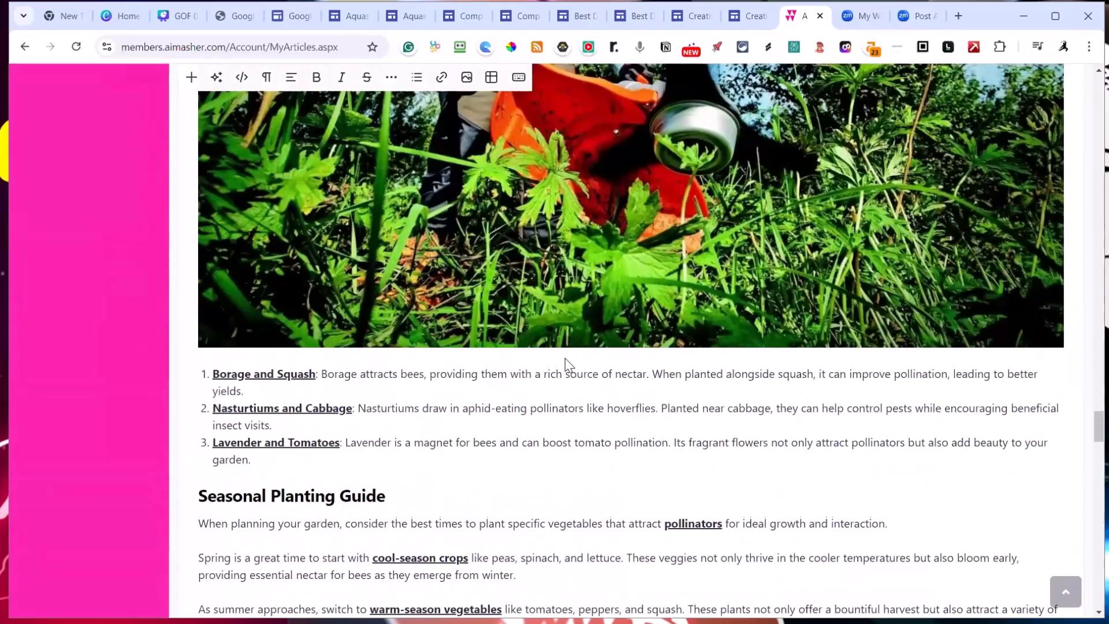
{"action": "scroll", "coordinate": [563, 355], "scroll_direction": "up", "scroll_amount": 20}
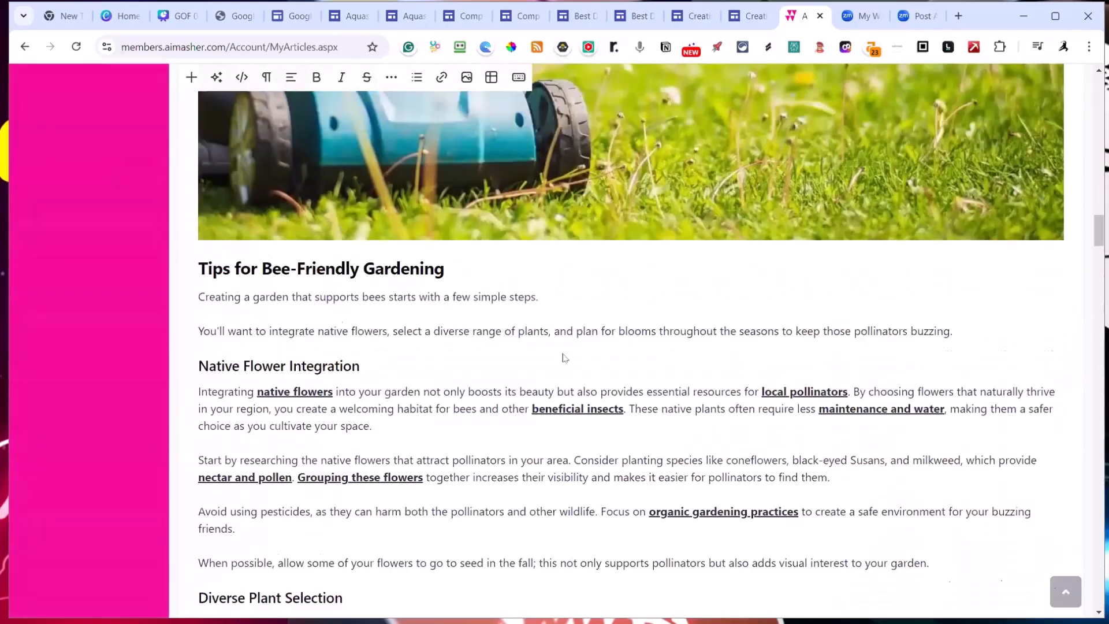
{"action": "scroll", "coordinate": [515, 306], "scroll_direction": "up", "scroll_amount": 15}
{"action": "scroll", "coordinate": [515, 306], "scroll_direction": "down", "scroll_amount": 8}
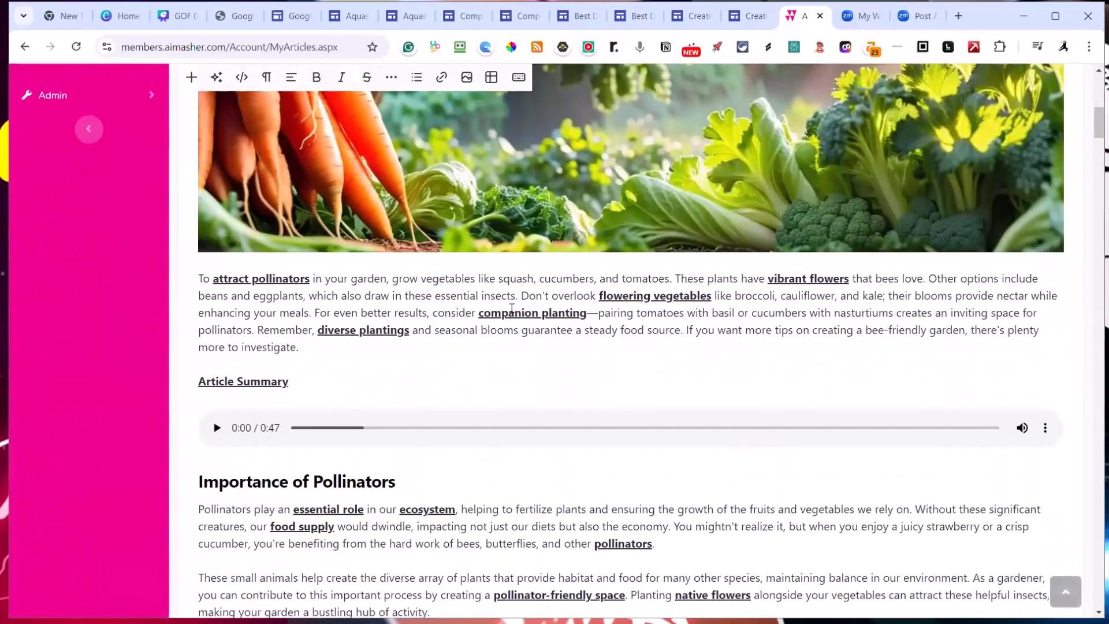
Rewrite the "Don't overlook beans, either" paragraph with the AI option Improve it
{"action": "scroll", "coordinate": [511, 309], "scroll_direction": "down", "scroll_amount": 9}
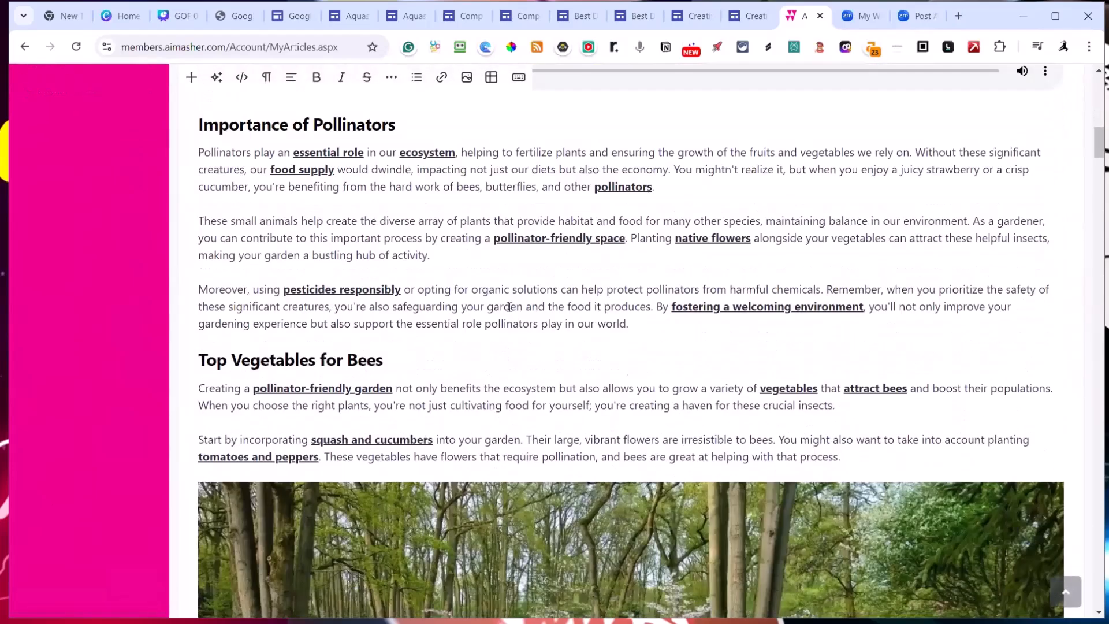
{"action": "scroll", "coordinate": [508, 301], "scroll_direction": "down", "scroll_amount": 9}
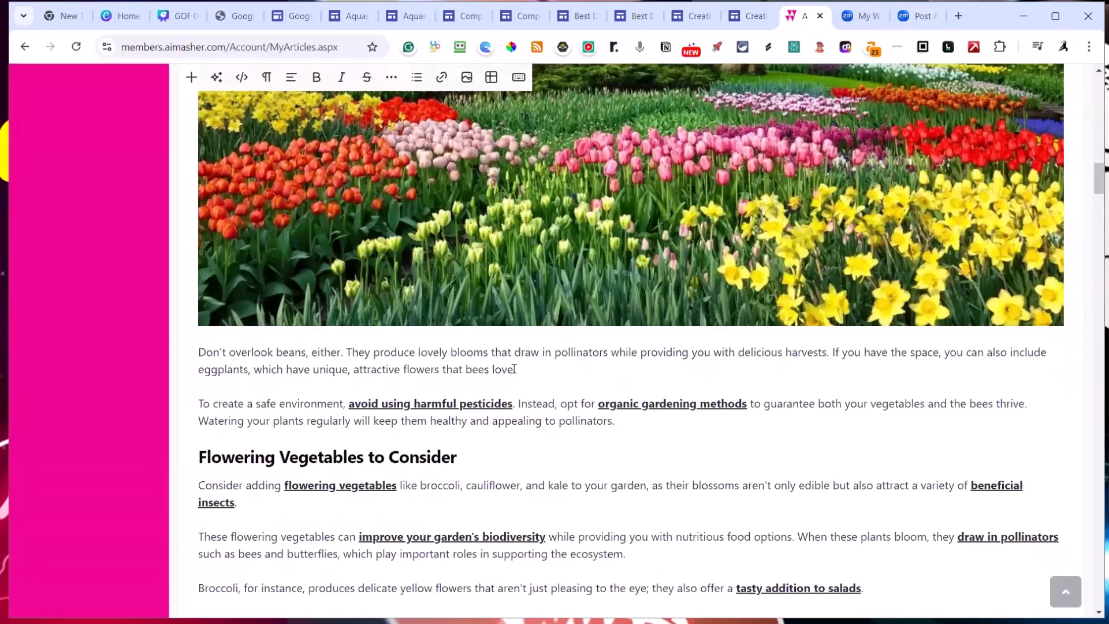
{"action": "left_click_drag", "start_coordinate": [515, 368], "coordinate": [286, 368]}
{"action": "left_click_drag", "start_coordinate": [190, 353], "coordinate": [190, 361]}
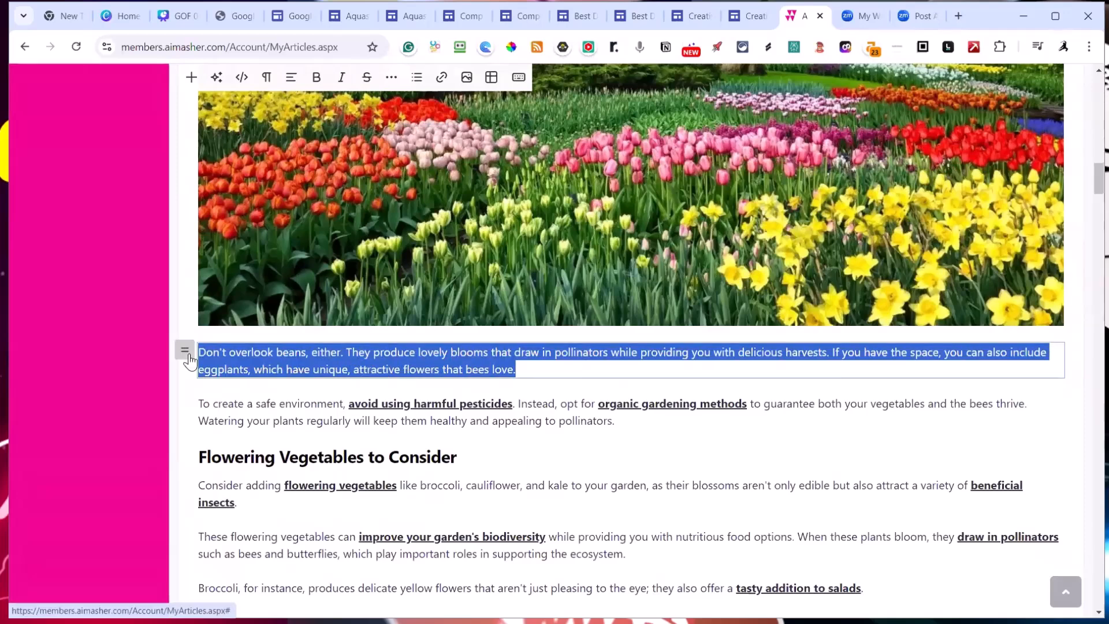
{"action": "left_click", "coordinate": [217, 79]}
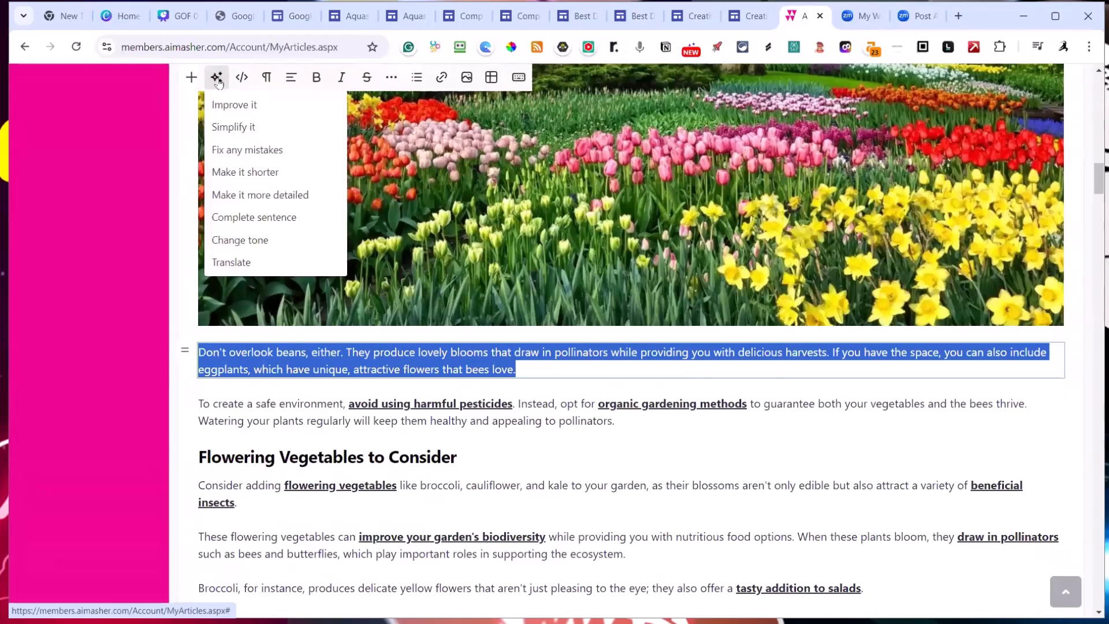
{"action": "left_click", "coordinate": [243, 105]}
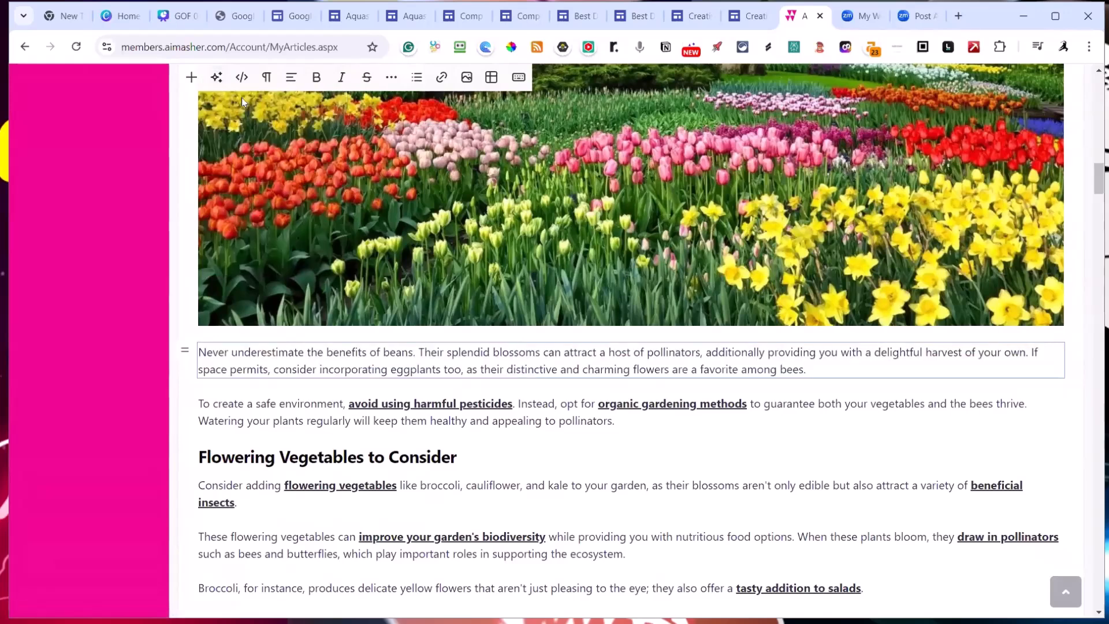
Expand the "Never underestimate the benefits of beans" paragraph with the AI option Make it more detailed
{"action": "left_click", "coordinate": [802, 371]}
{"action": "left_click_drag", "start_coordinate": [825, 369], "coordinate": [184, 349]}
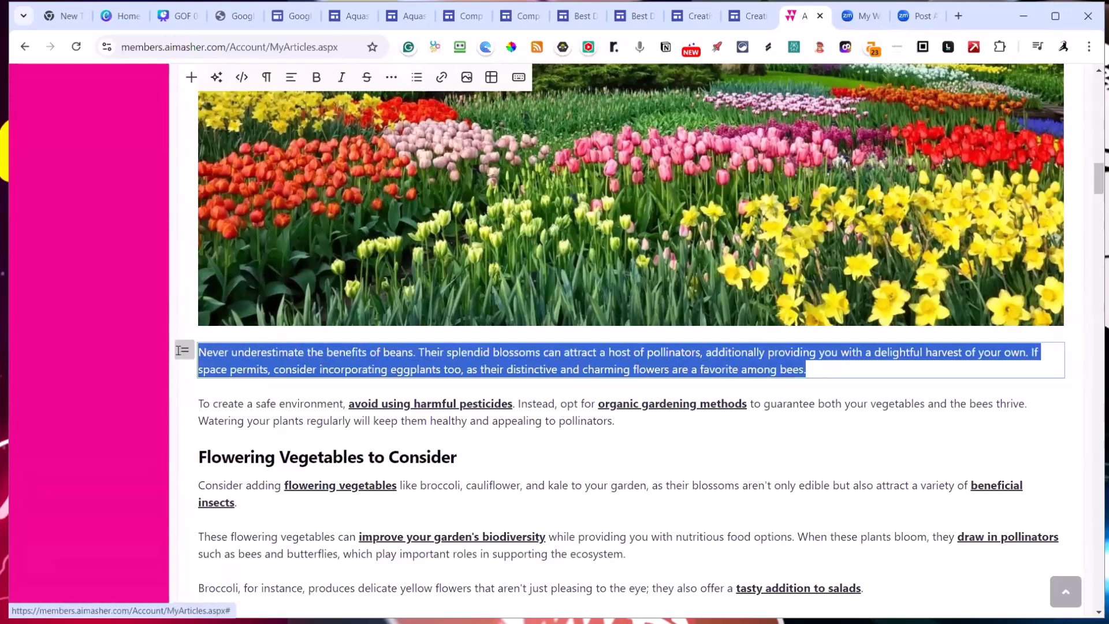
{"action": "left_click", "coordinate": [219, 79]}
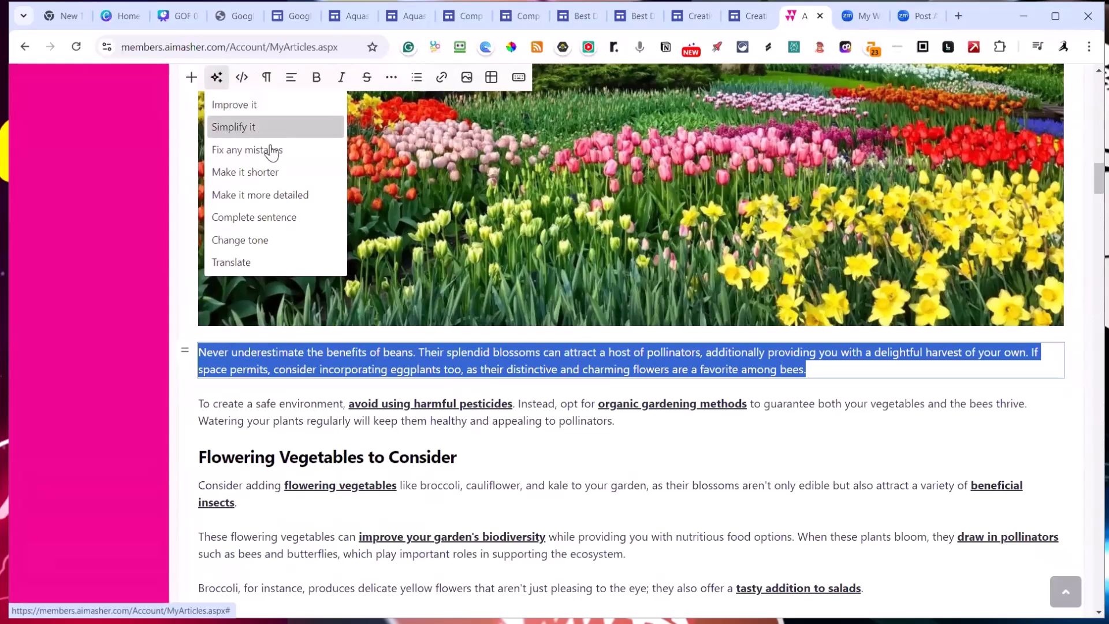
{"action": "left_click", "coordinate": [255, 195]}
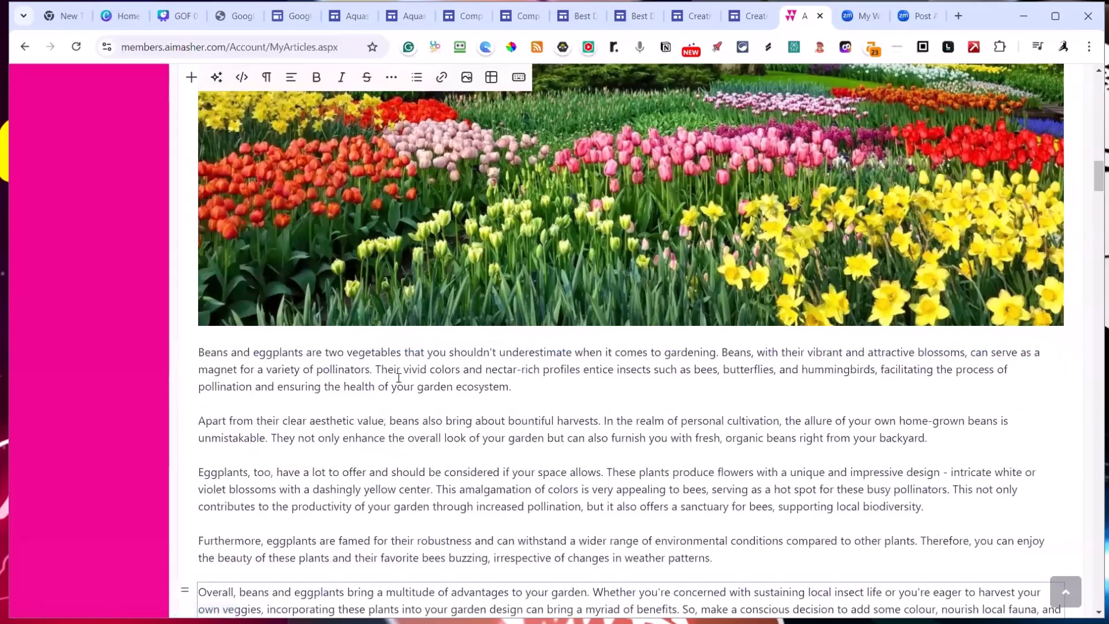
Review the expanded beans and eggplants text and how it fits between the garden image and the Flowering Vegetables section
{"action": "scroll", "coordinate": [405, 375], "scroll_direction": "down", "scroll_amount": 2}
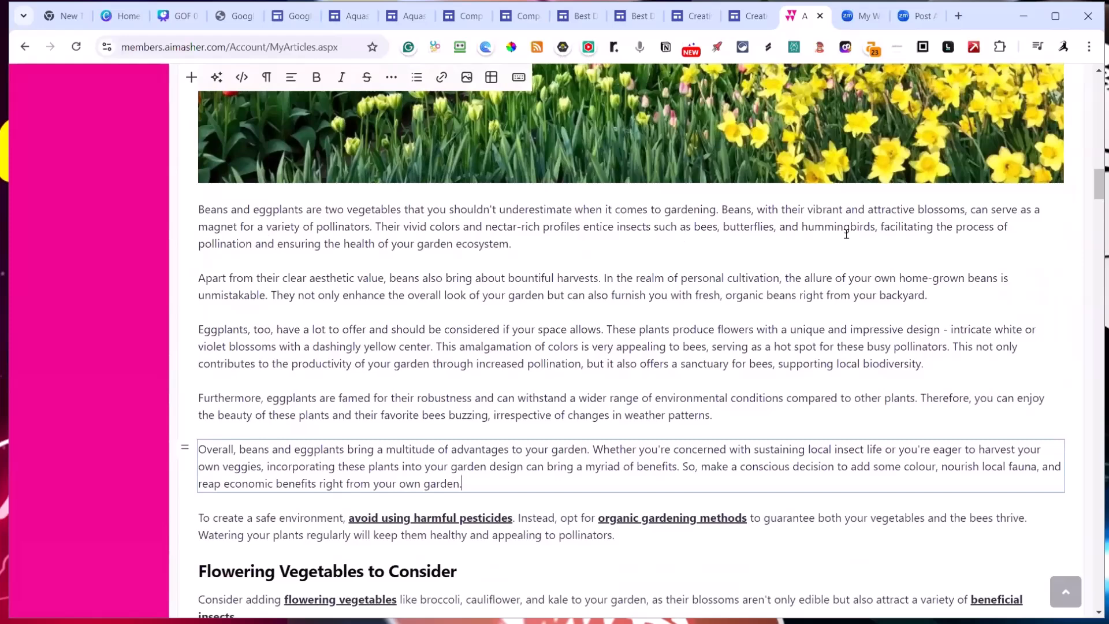
{"action": "scroll", "coordinate": [768, 309], "scroll_direction": "down", "scroll_amount": 1}
{"action": "scroll", "coordinate": [765, 307], "scroll_direction": "down", "scroll_amount": 1}
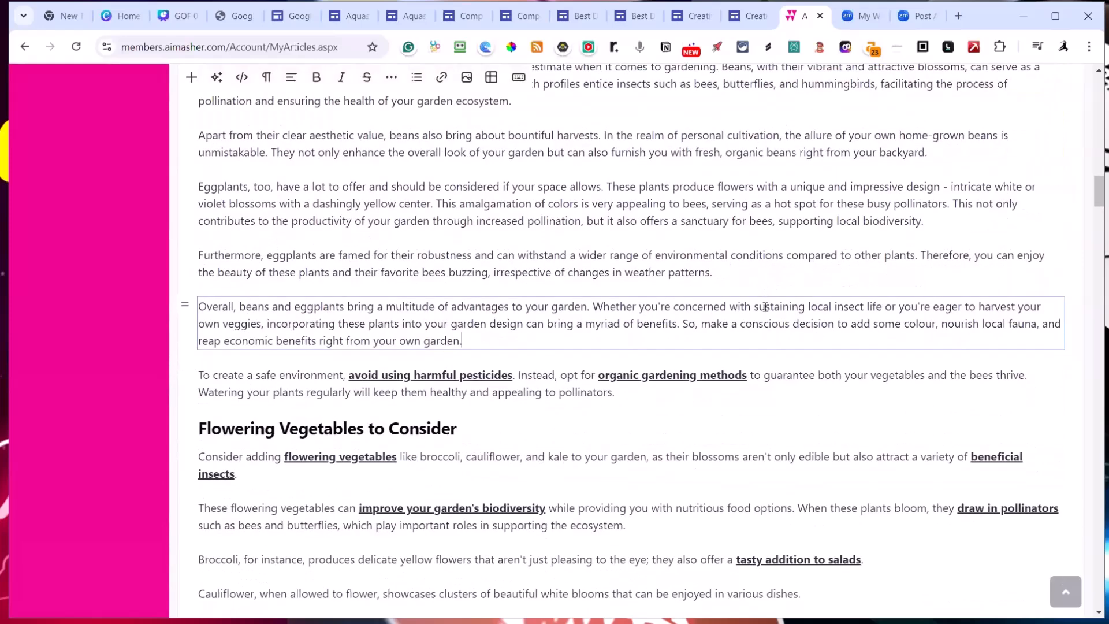
{"action": "scroll", "coordinate": [745, 290], "scroll_direction": "down", "scroll_amount": 1}
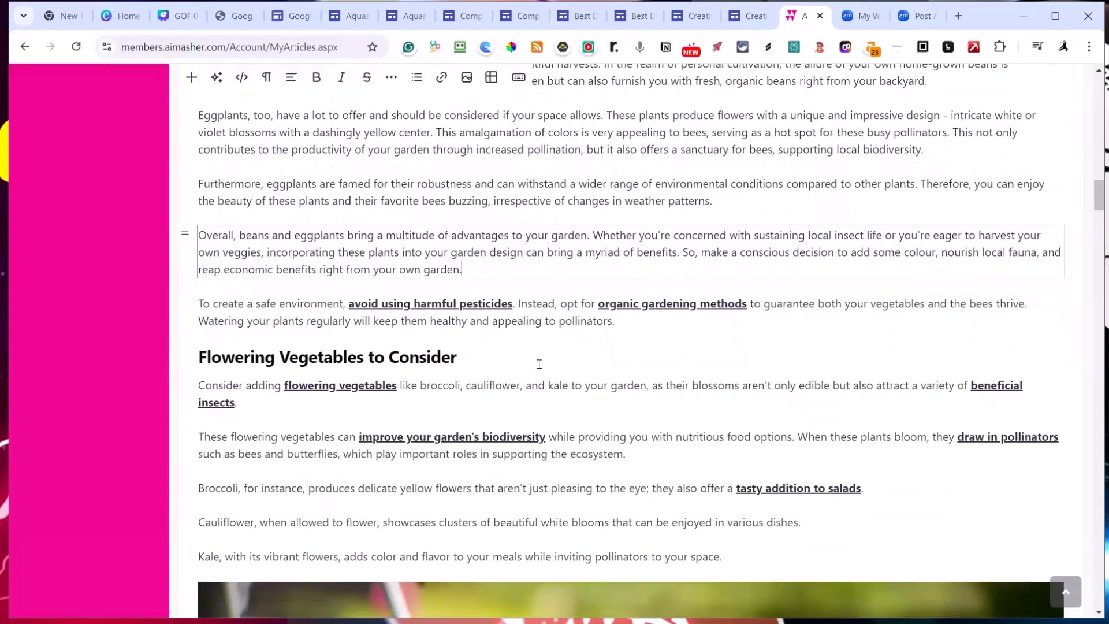
{"action": "scroll", "coordinate": [388, 300], "scroll_direction": "up", "scroll_amount": 4}
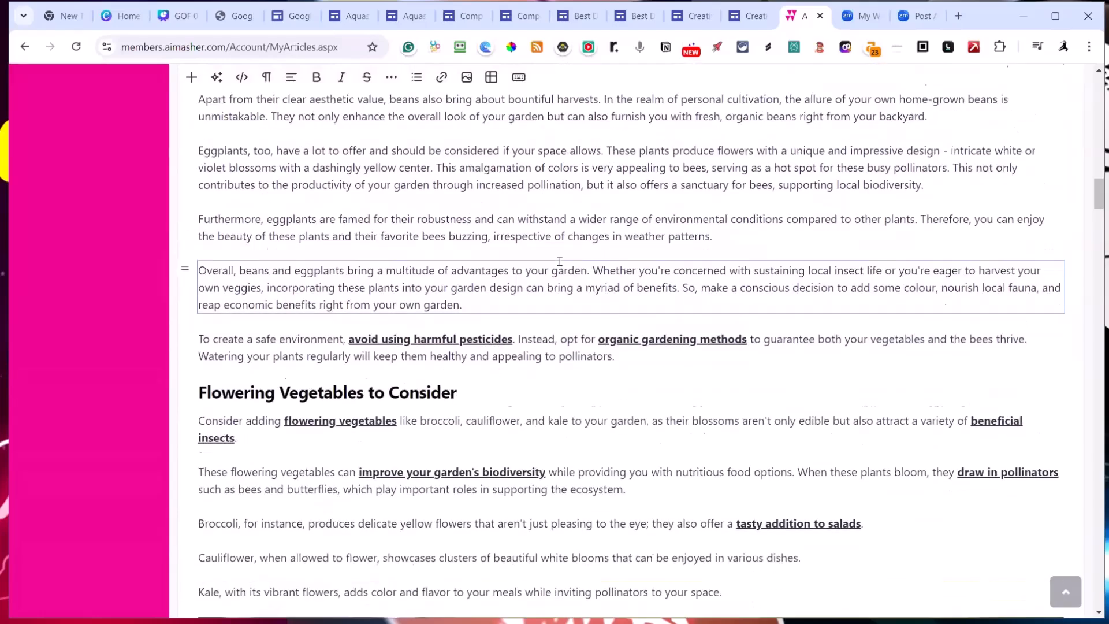
{"action": "scroll", "coordinate": [350, 230], "scroll_direction": "up", "scroll_amount": 5}
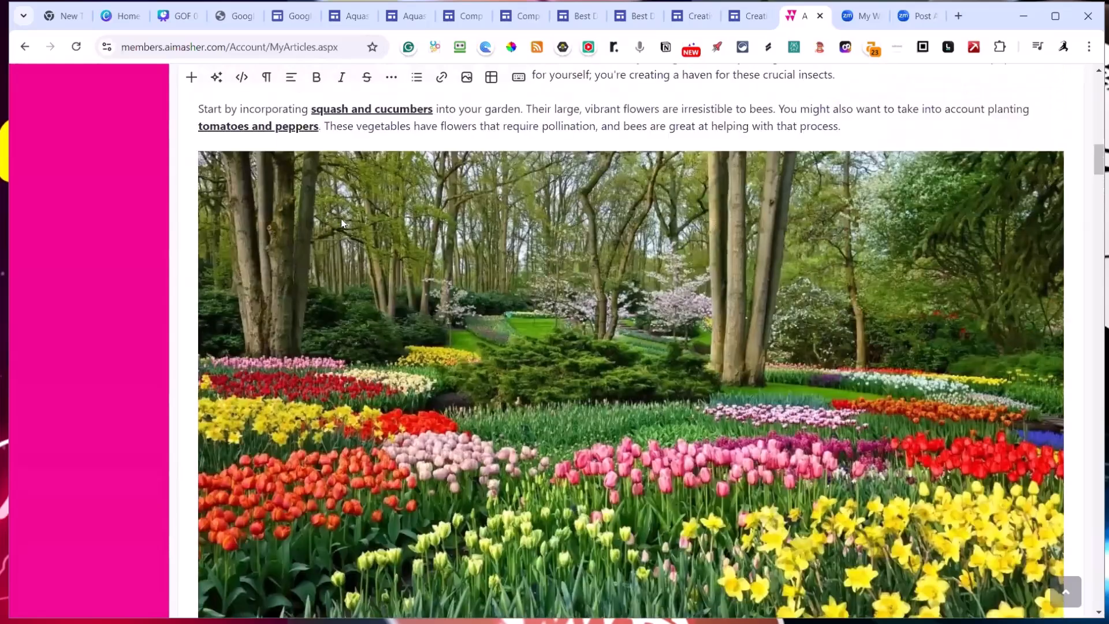
{"action": "scroll", "coordinate": [340, 224], "scroll_direction": "down", "scroll_amount": 3}
{"action": "scroll", "coordinate": [340, 229], "scroll_direction": "down", "scroll_amount": 3}
{"action": "left_click", "coordinate": [204, 210]}
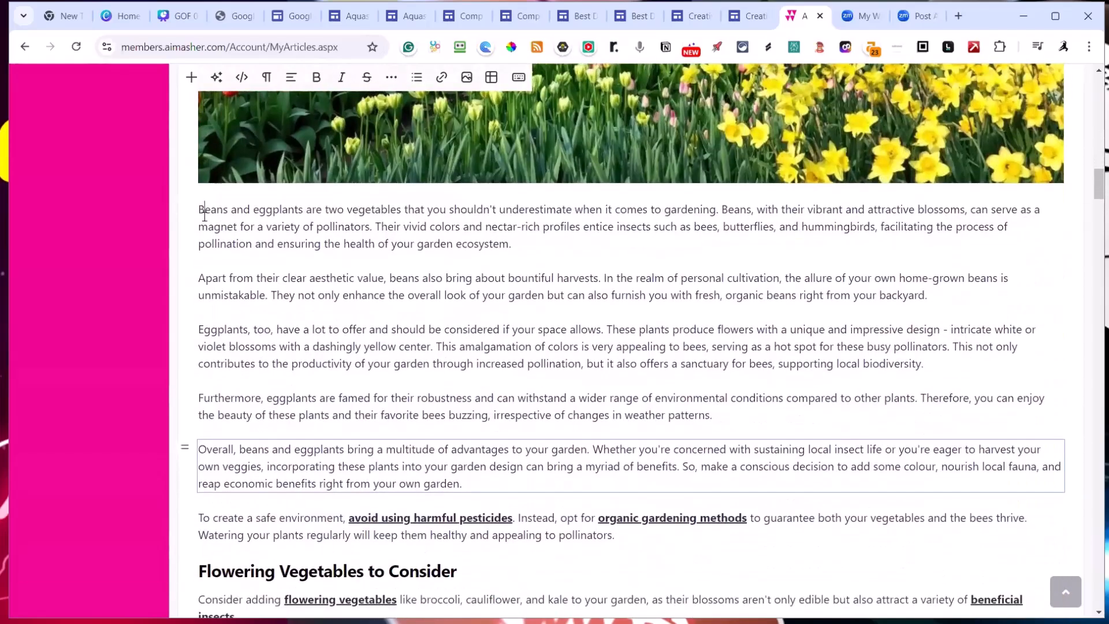
Browse the block types that can be inserted on a new line below the first beans and eggplants paragraph, and remove that line
{"action": "mouse_move", "coordinate": [184, 210]}
{"action": "left_mouse_down"}
{"action": "mouse_move", "coordinate": [189, 277]}
{"action": "mouse_move", "coordinate": [194, 198]}
{"action": "left_mouse_up"}
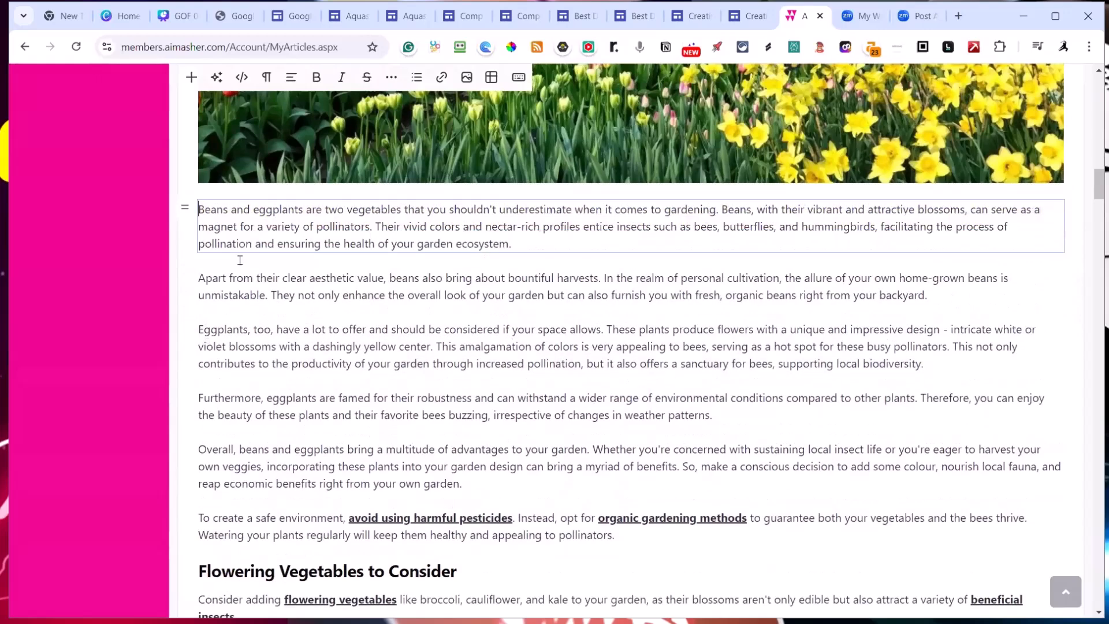
{"action": "left_click", "coordinate": [565, 245]}
{"action": "key", "text": "Return"}
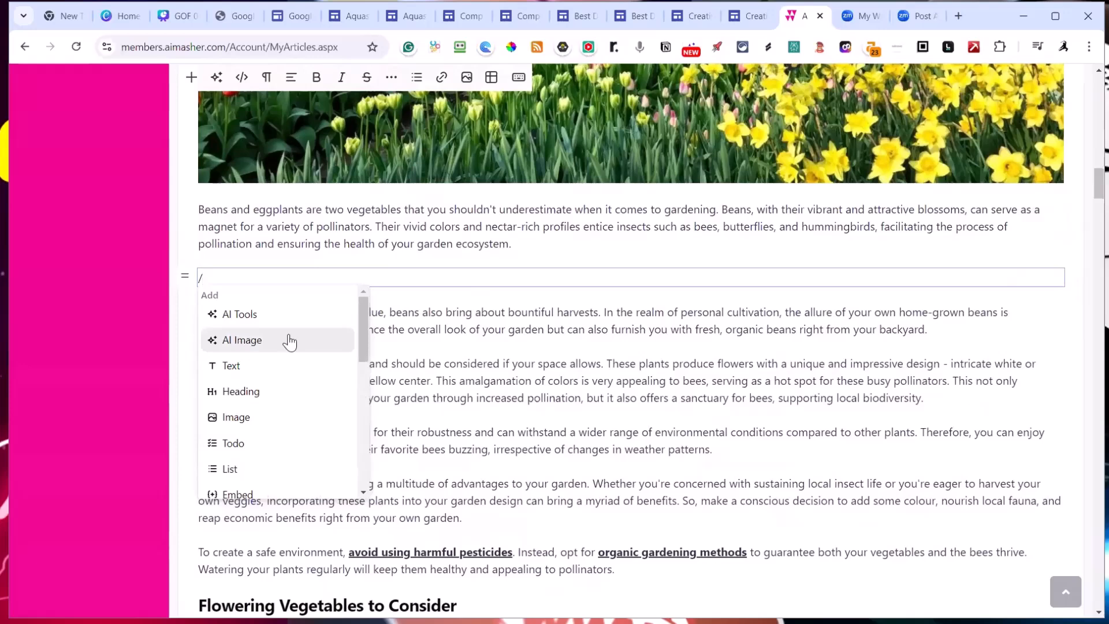
{"action": "left_click_drag", "start_coordinate": [359, 324], "coordinate": [358, 370]}
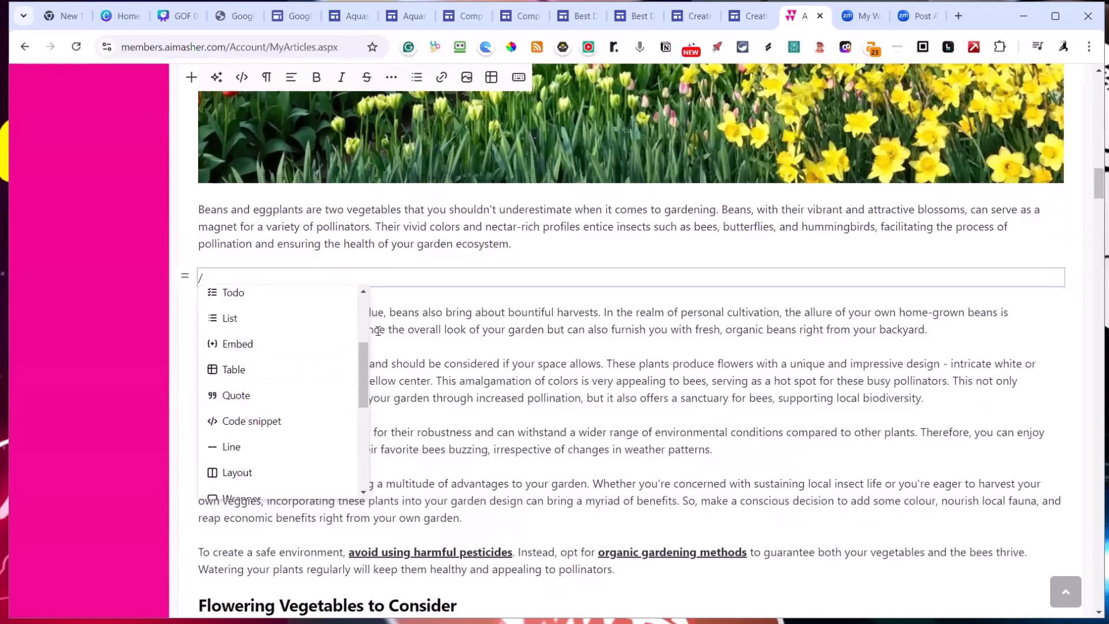
{"action": "key", "text": "Escape"}
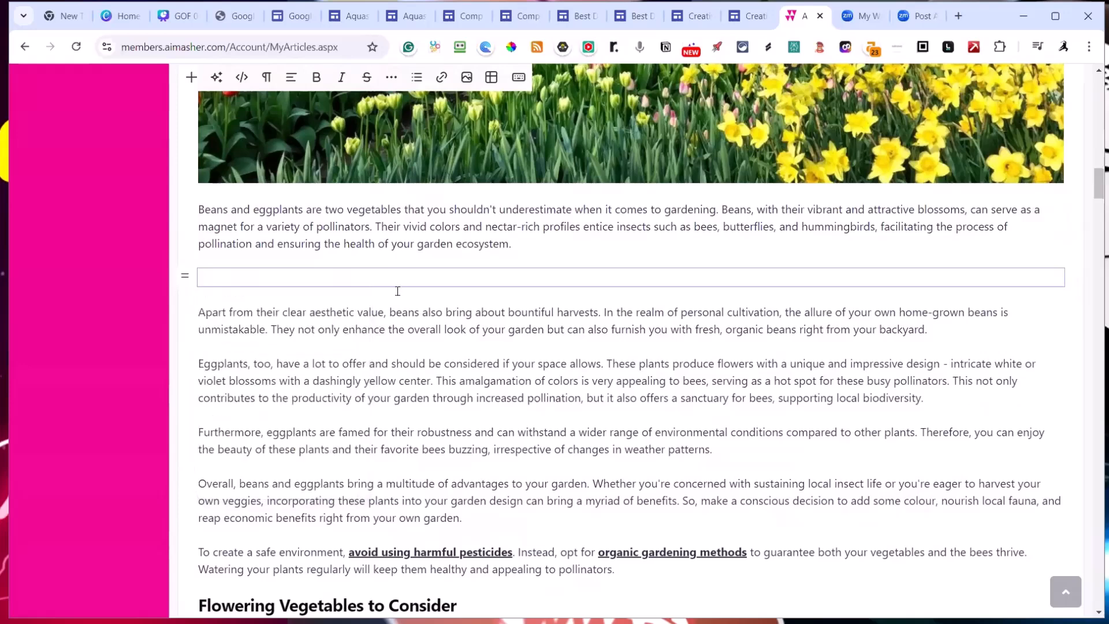
{"action": "left_click", "coordinate": [511, 242]}
{"action": "left_click", "coordinate": [299, 271]}
{"action": "key", "text": "Delete"}
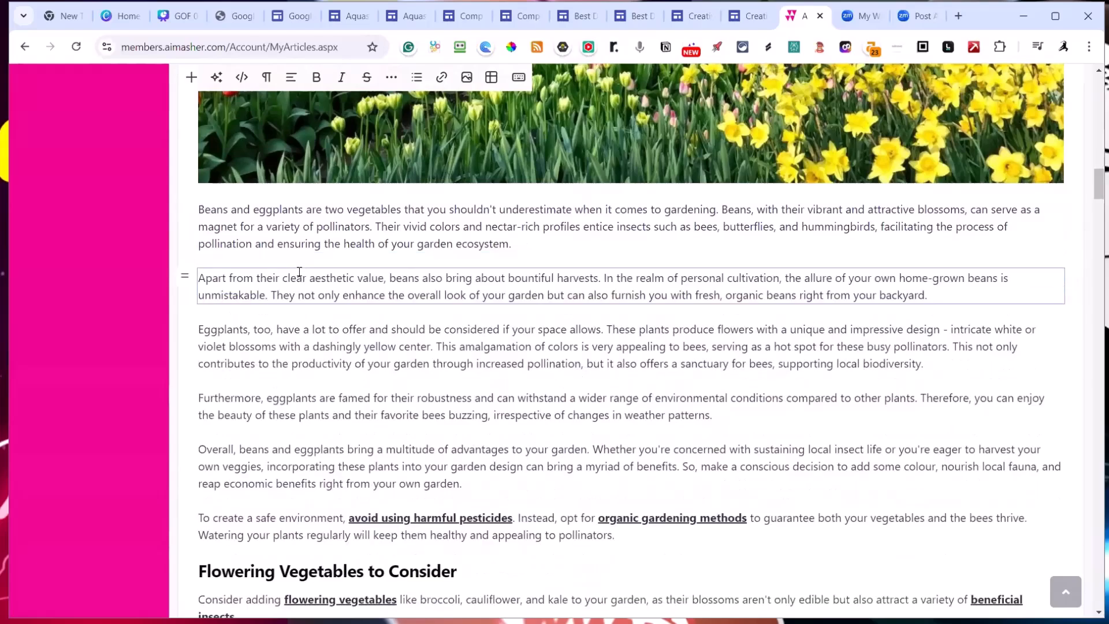
Finish editing the bee-friendly vegetables article and return to the start of the My Articles list
{"action": "scroll", "coordinate": [427, 269], "scroll_direction": "down", "scroll_amount": 20}
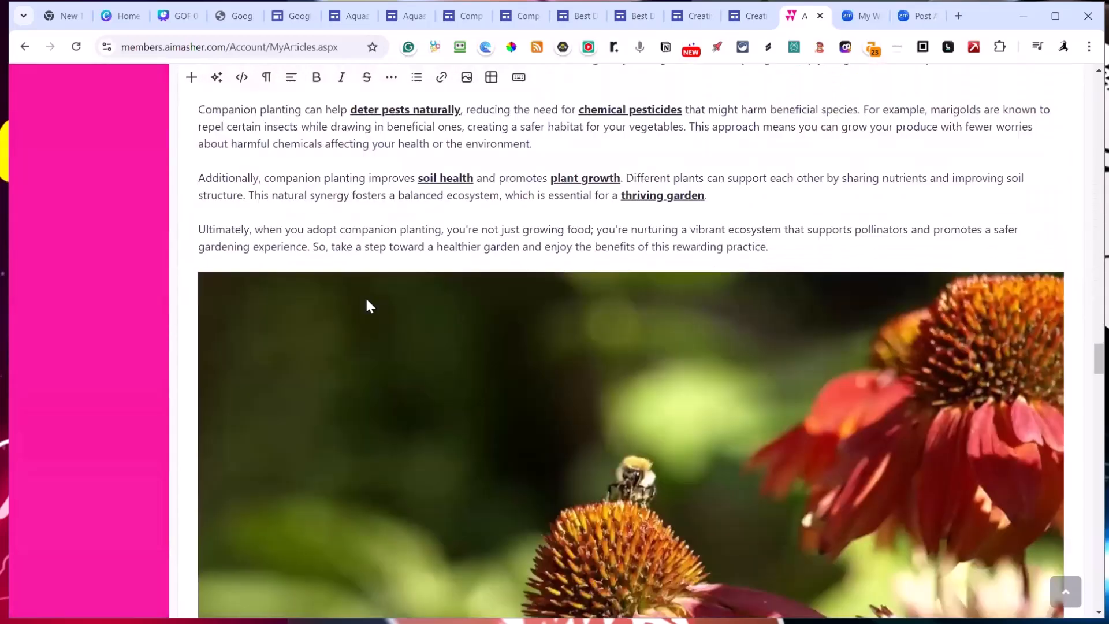
{"action": "scroll", "coordinate": [384, 288], "scroll_direction": "down", "scroll_amount": 20}
{"action": "scroll", "coordinate": [375, 297], "scroll_direction": "up", "scroll_amount": 10}
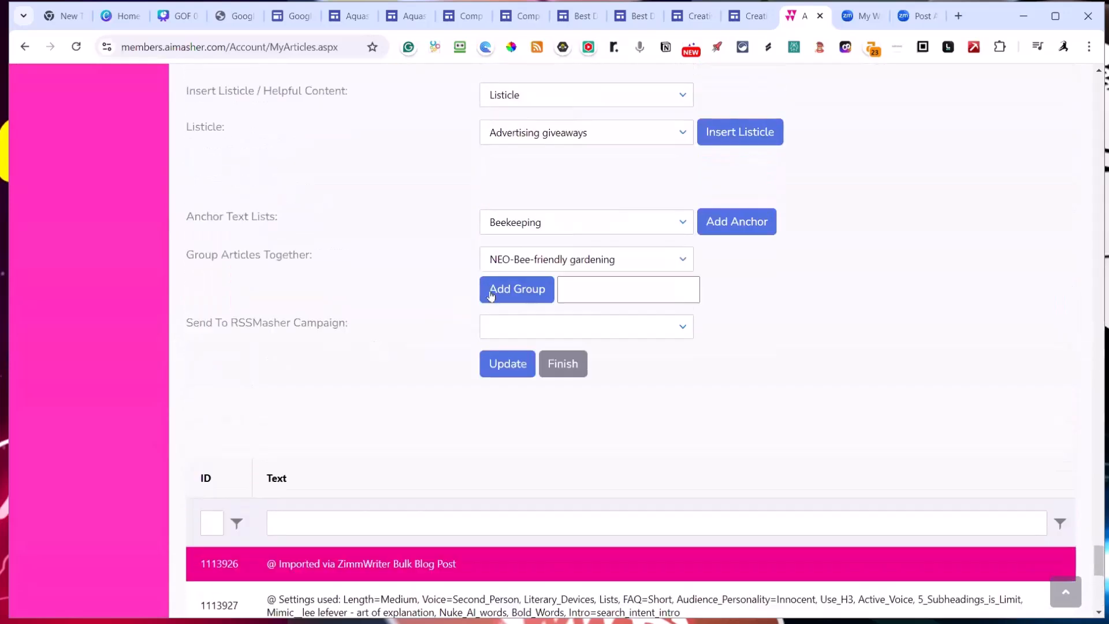
{"action": "left_click", "coordinate": [562, 365]}
{"action": "scroll", "coordinate": [633, 448], "scroll_direction": "down", "scroll_amount": 15}
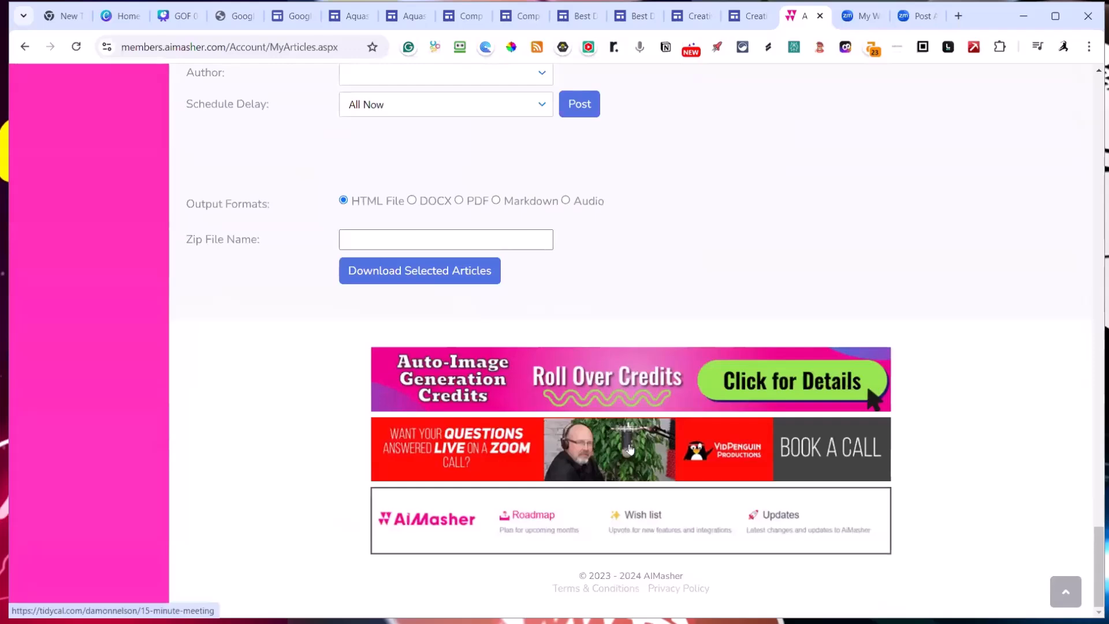
{"action": "scroll", "coordinate": [634, 427], "scroll_direction": "up", "scroll_amount": 20}
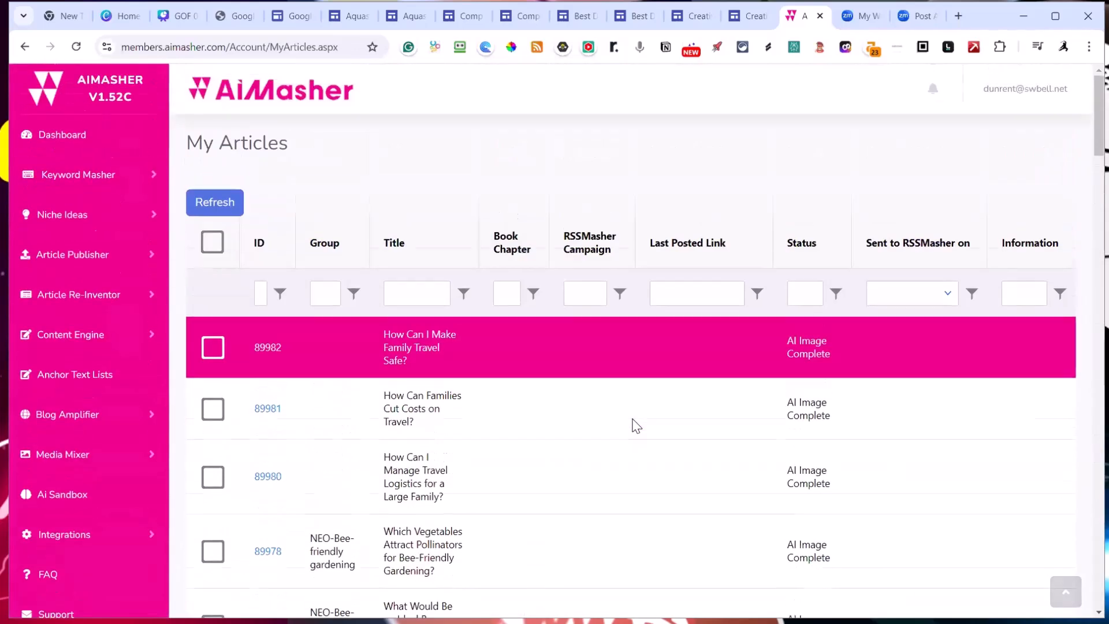
Assign template "97: DOK - Summary TMZ 100 - Shimmer(Summary)" to the three family travel articles at the start of the list
{"action": "scroll", "coordinate": [636, 425], "scroll_direction": "down", "scroll_amount": 1}
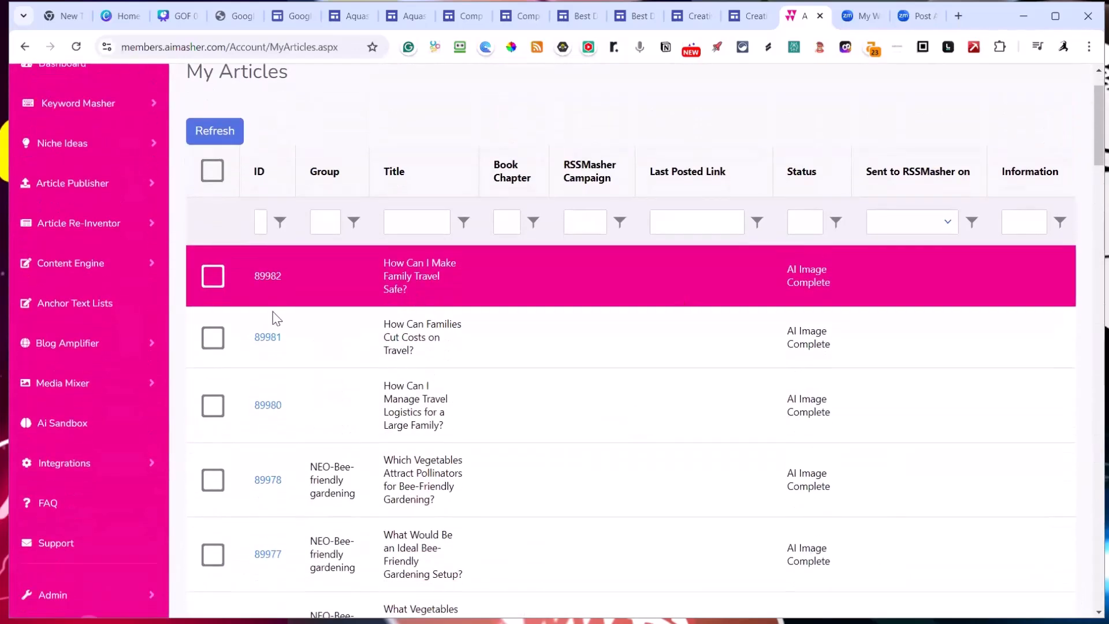
{"action": "left_click", "coordinate": [213, 274]}
{"action": "left_click", "coordinate": [213, 336]}
{"action": "left_click", "coordinate": [214, 406]}
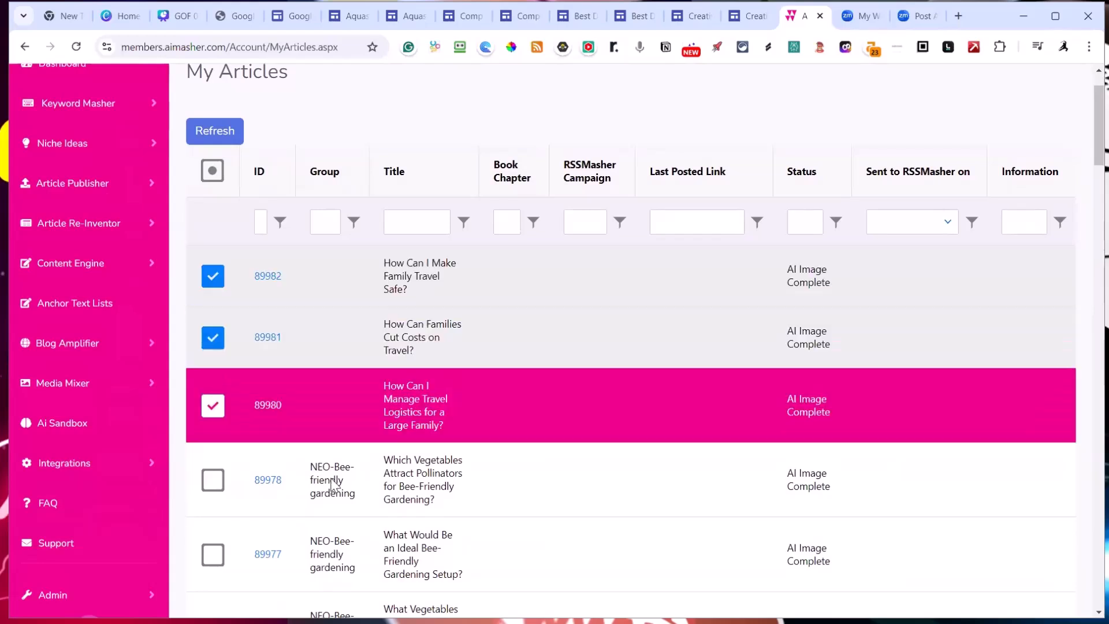
{"action": "scroll", "coordinate": [341, 481], "scroll_direction": "down", "scroll_amount": 20}
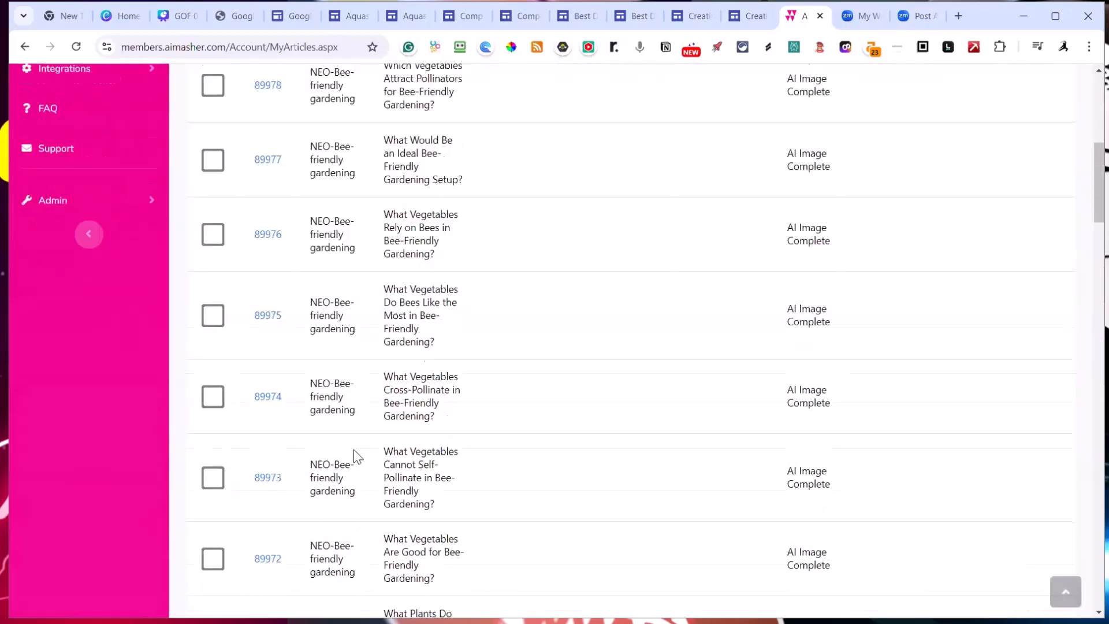
{"action": "scroll", "coordinate": [386, 426], "scroll_direction": "down", "scroll_amount": 15}
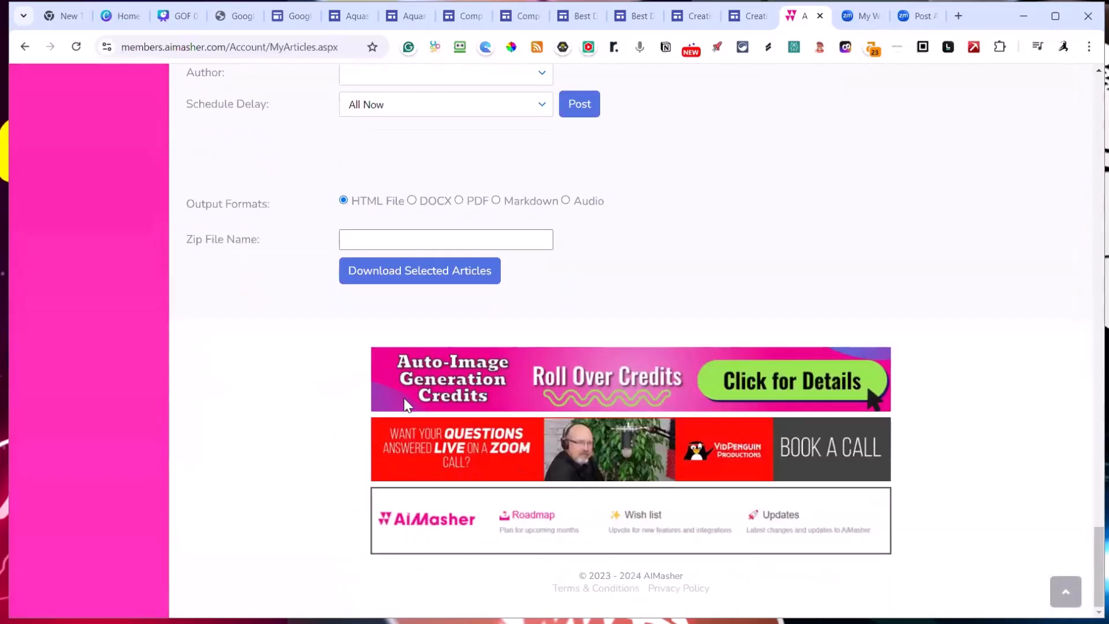
{"action": "scroll", "coordinate": [403, 398], "scroll_direction": "up", "scroll_amount": 10}
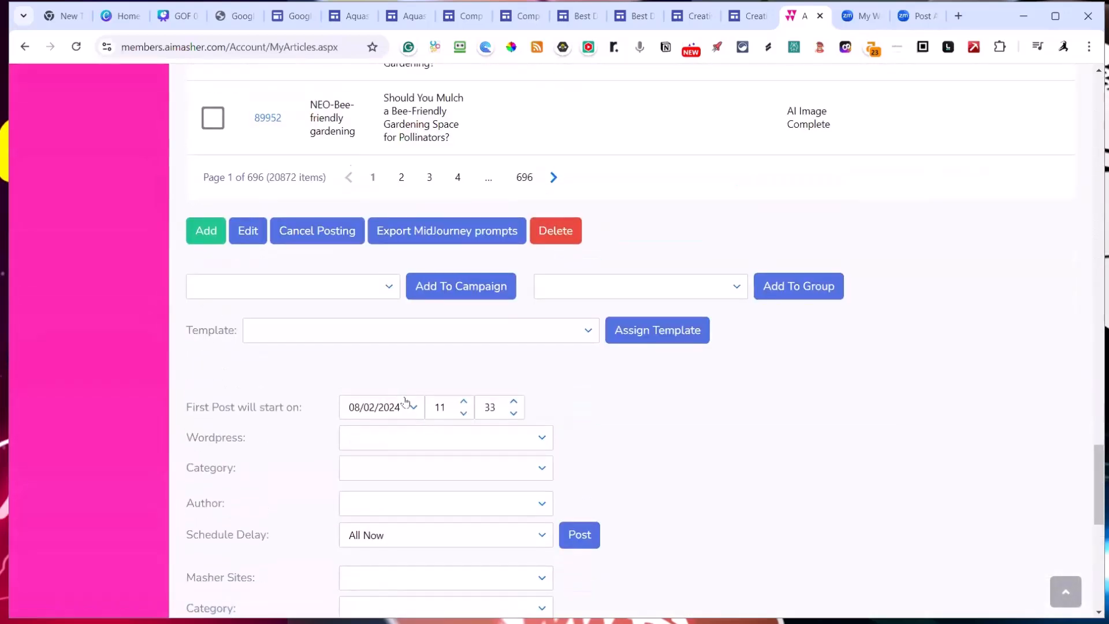
{"action": "left_click", "coordinate": [588, 331]}
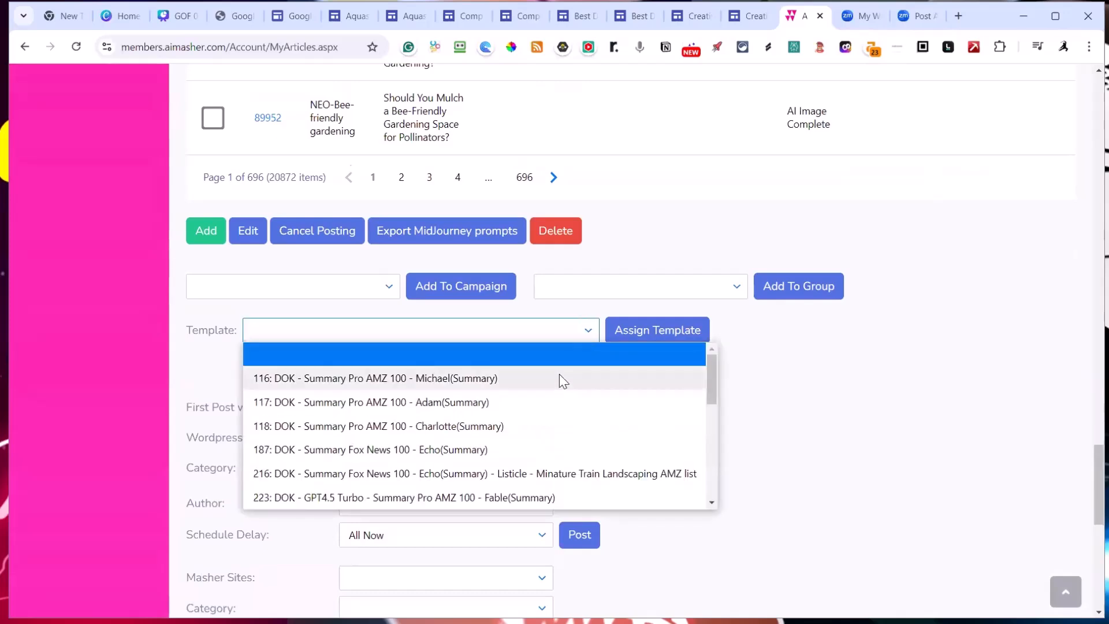
{"action": "scroll", "coordinate": [583, 382], "scroll_direction": "down", "scroll_amount": 10}
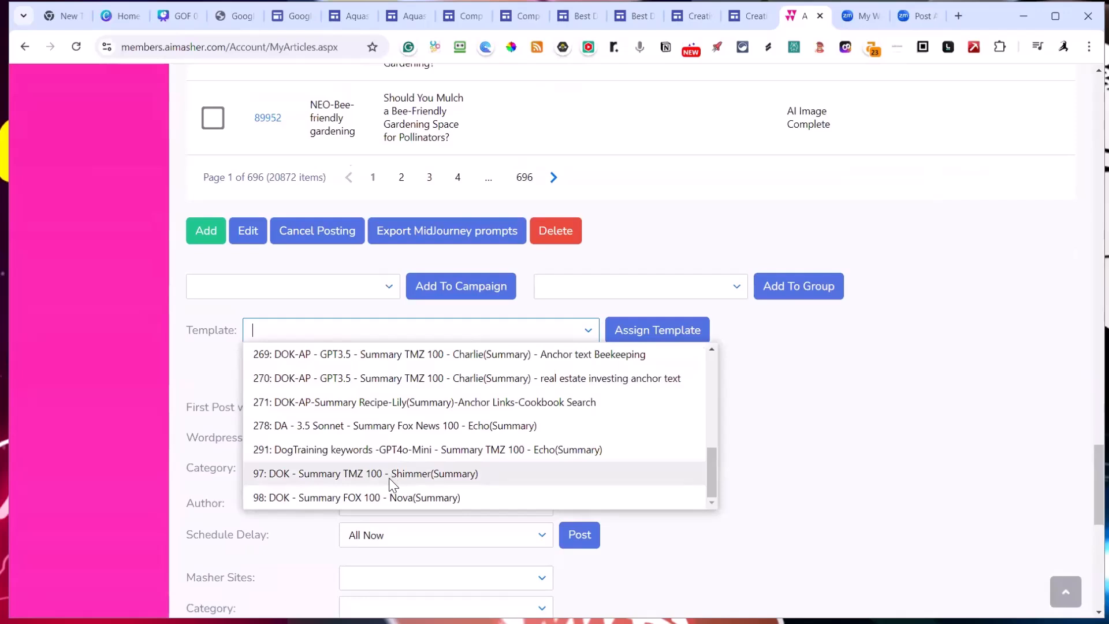
{"action": "left_click", "coordinate": [407, 476]}
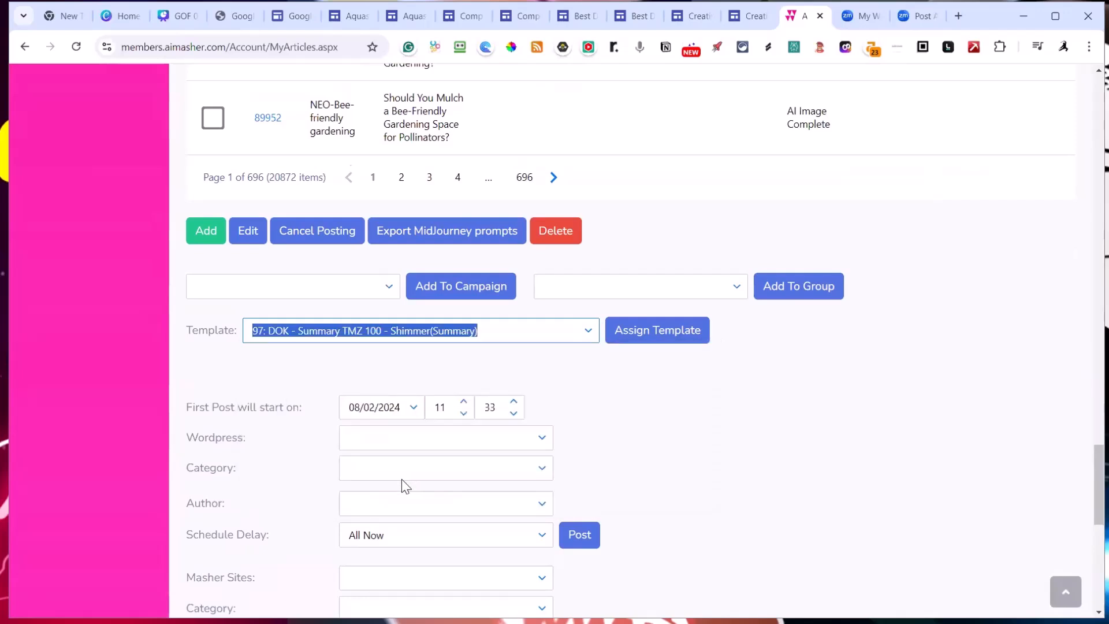
{"action": "left_click", "coordinate": [641, 340]}
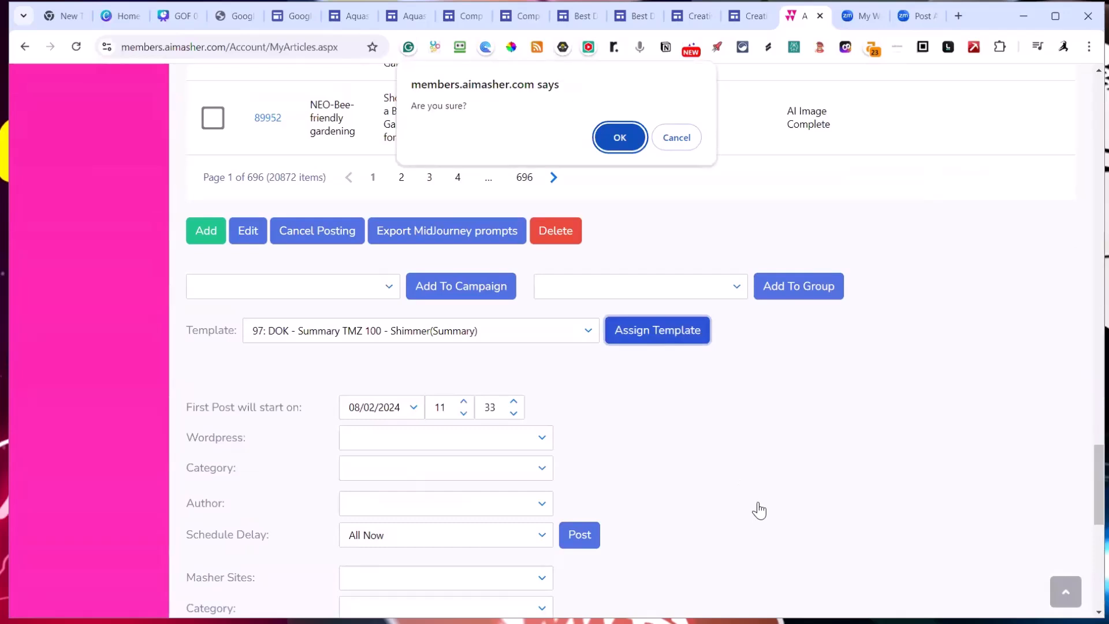
{"action": "left_click", "coordinate": [617, 137]}
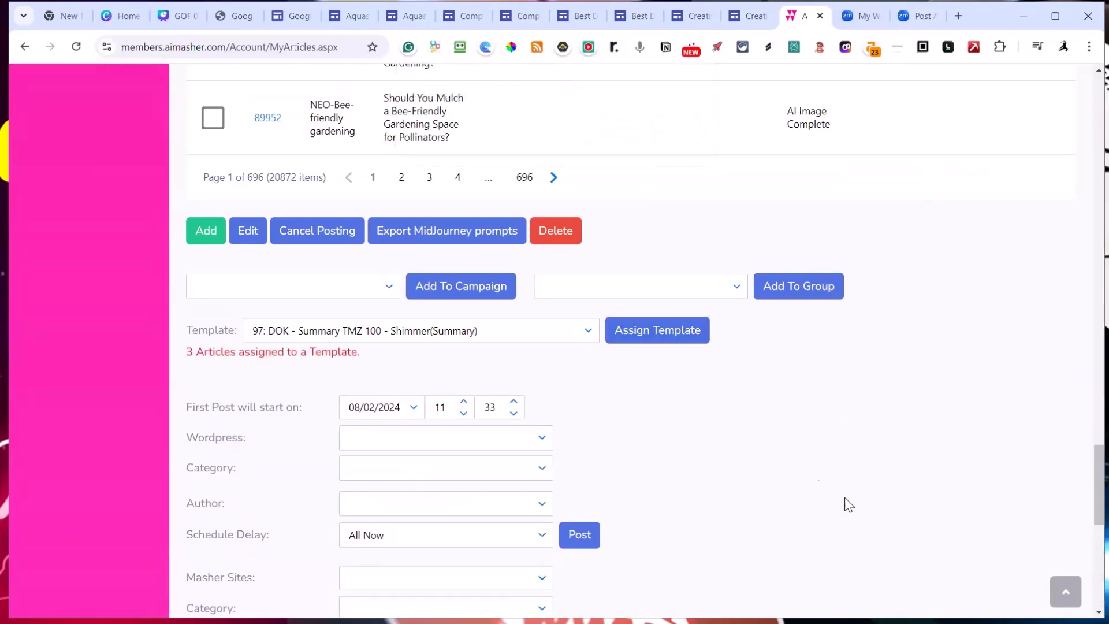
Check the Status column of the three family travel articles and the posting and download options below the list
{"action": "scroll", "coordinate": [854, 457], "scroll_direction": "up", "scroll_amount": 15}
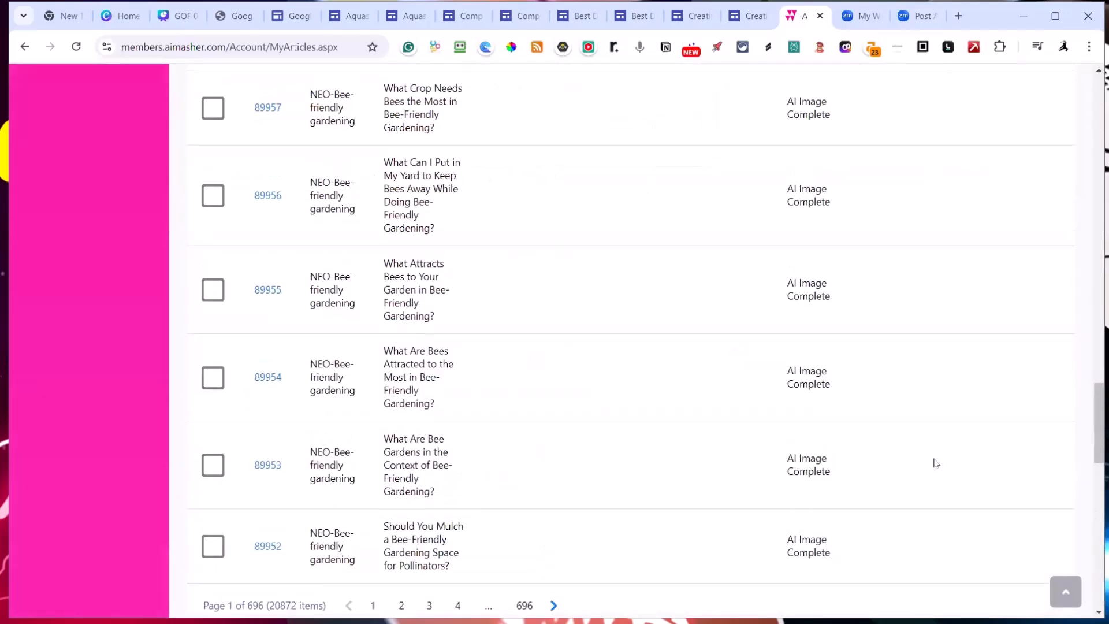
{"action": "scroll", "coordinate": [854, 457], "scroll_direction": "up", "scroll_amount": 10}
{"action": "scroll", "coordinate": [852, 453], "scroll_direction": "down", "scroll_amount": 2}
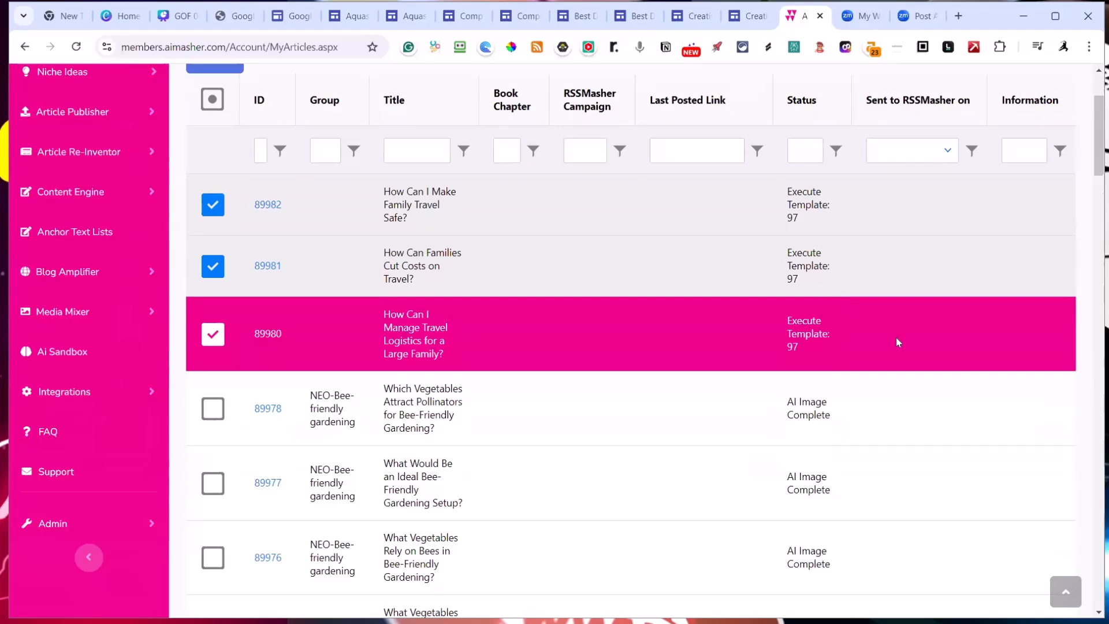
{"action": "scroll", "coordinate": [896, 342], "scroll_direction": "down", "scroll_amount": 15}
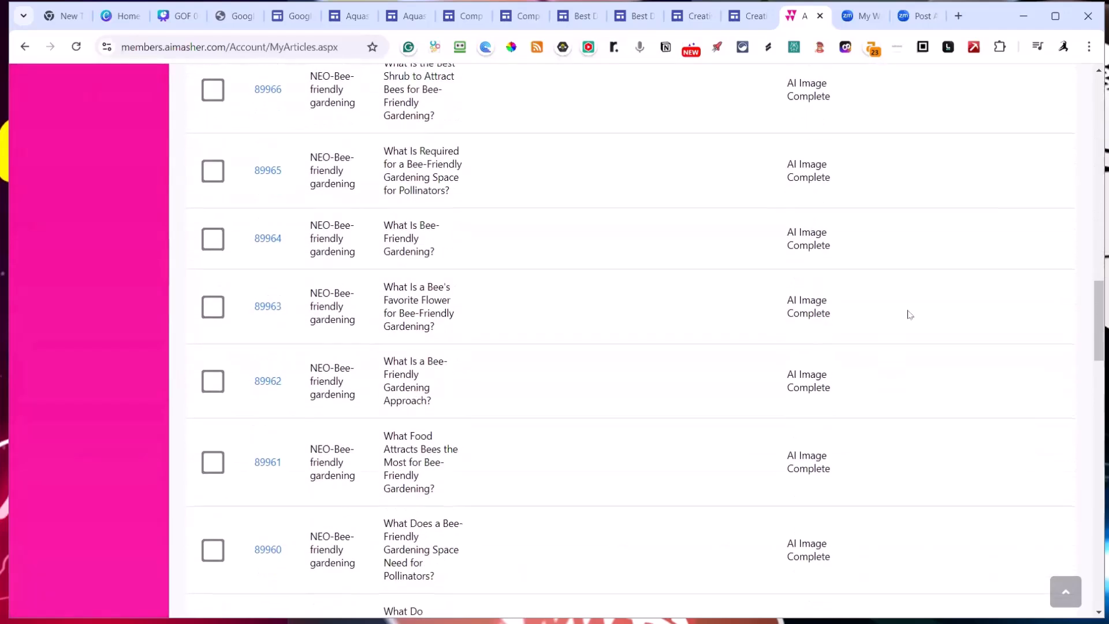
{"action": "scroll", "coordinate": [909, 314], "scroll_direction": "down", "scroll_amount": 10}
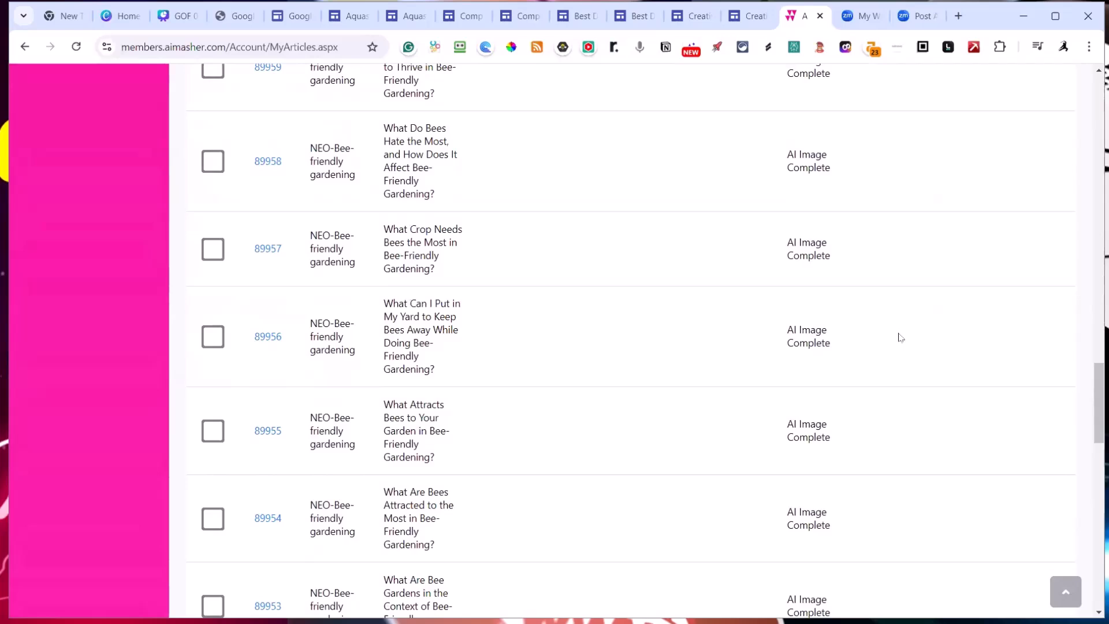
{"action": "scroll", "coordinate": [314, 384], "scroll_direction": "down", "scroll_amount": 9}
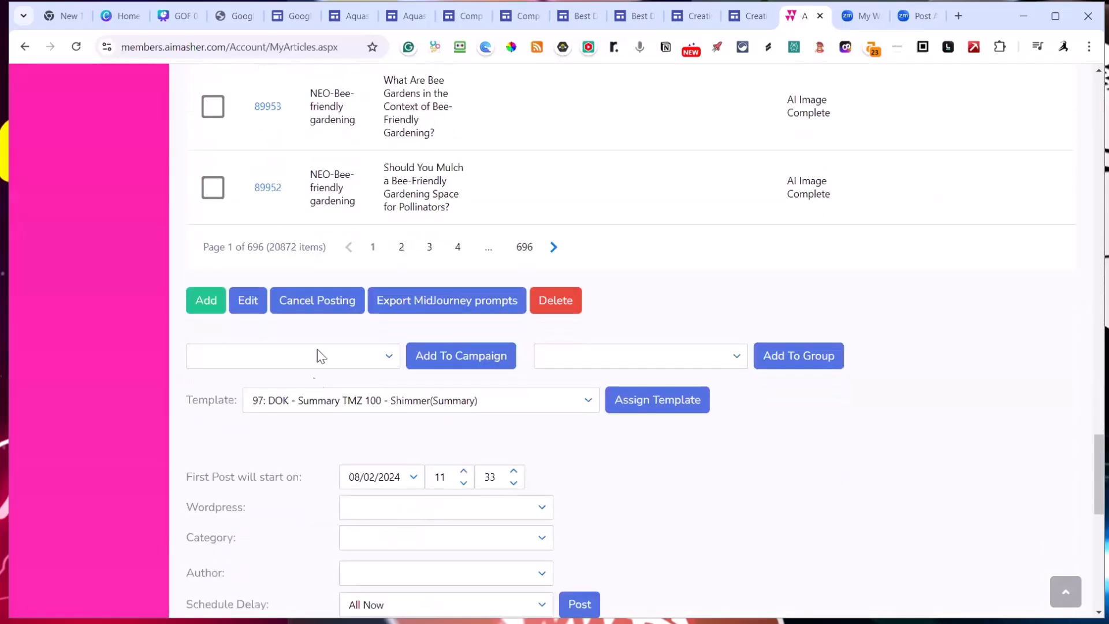
{"action": "scroll", "coordinate": [323, 299], "scroll_direction": "down", "scroll_amount": 6}
{"action": "scroll", "coordinate": [341, 299], "scroll_direction": "up", "scroll_amount": 10}
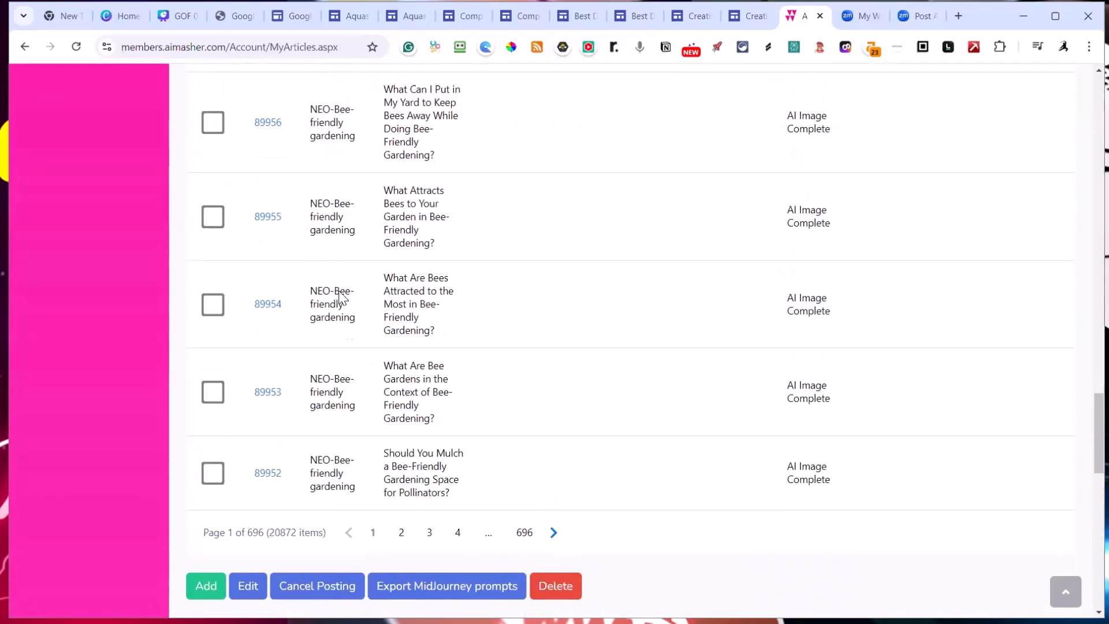
Select the last five NEO-Bee-friendly gardening articles on the first page of the list
{"action": "left_click", "coordinate": [211, 305]}
{"action": "left_click", "coordinate": [213, 393]}
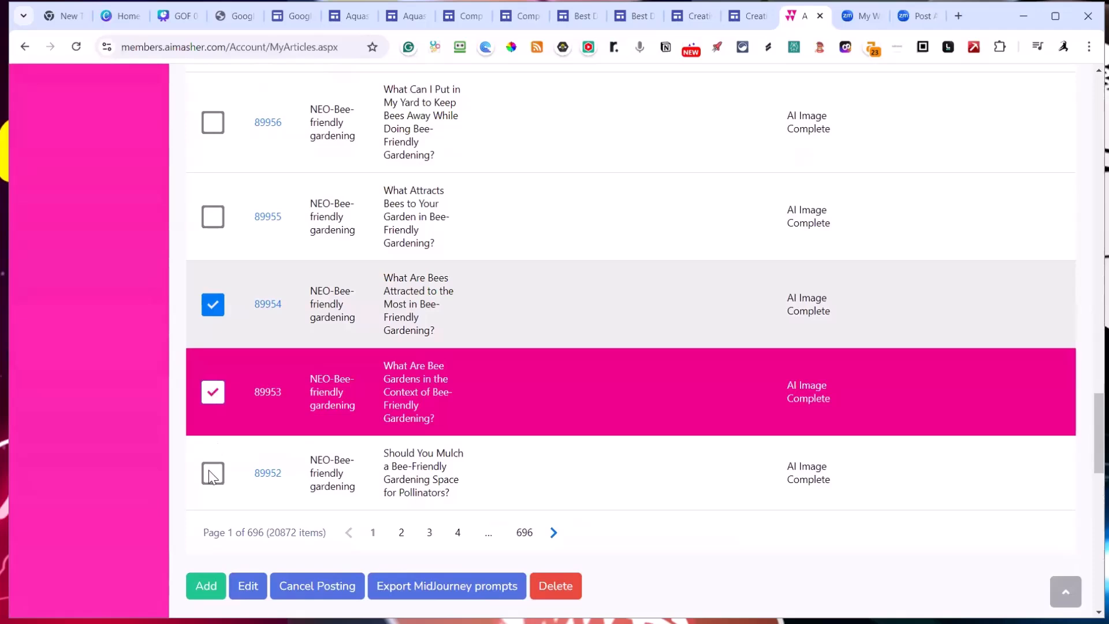
{"action": "left_click", "coordinate": [212, 473]}
{"action": "left_click", "coordinate": [212, 217]}
{"action": "left_click", "coordinate": [213, 123]}
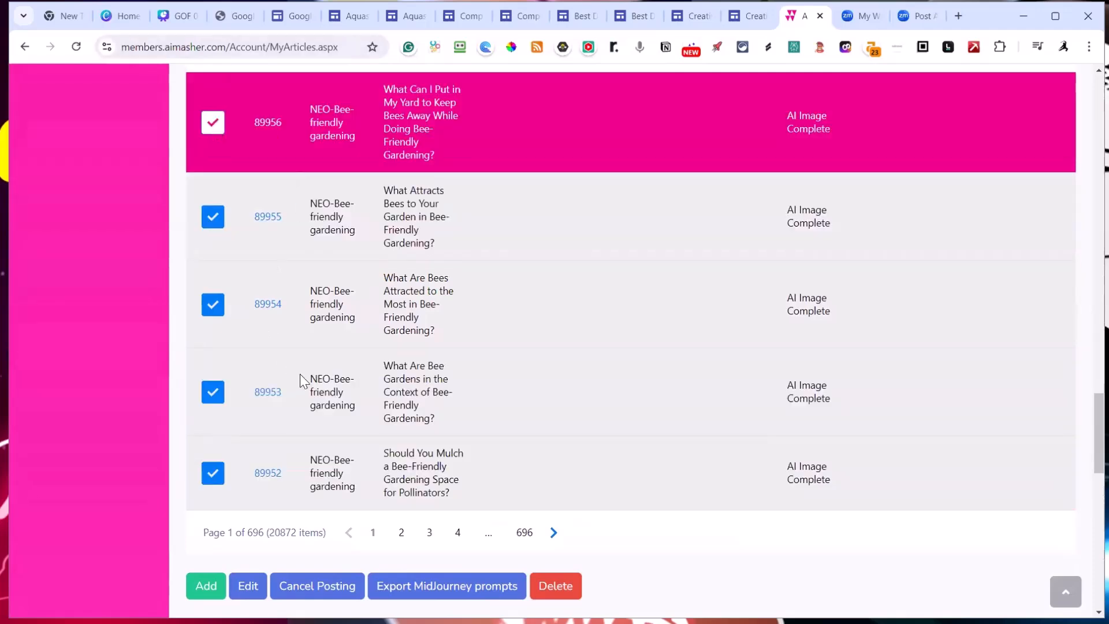
Copy the group name "NEO-Bee-friendly gardening" and select the last four articles on the page
{"action": "scroll", "coordinate": [398, 364], "scroll_direction": "down", "scroll_amount": 2}
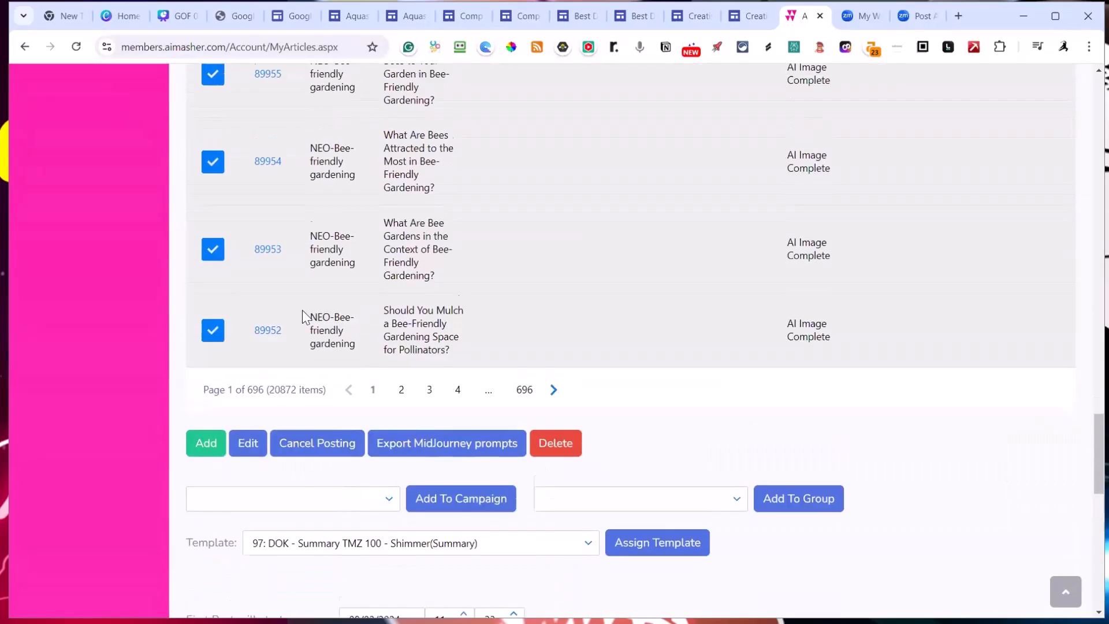
{"action": "left_click_drag", "start_coordinate": [355, 341], "coordinate": [307, 321]}
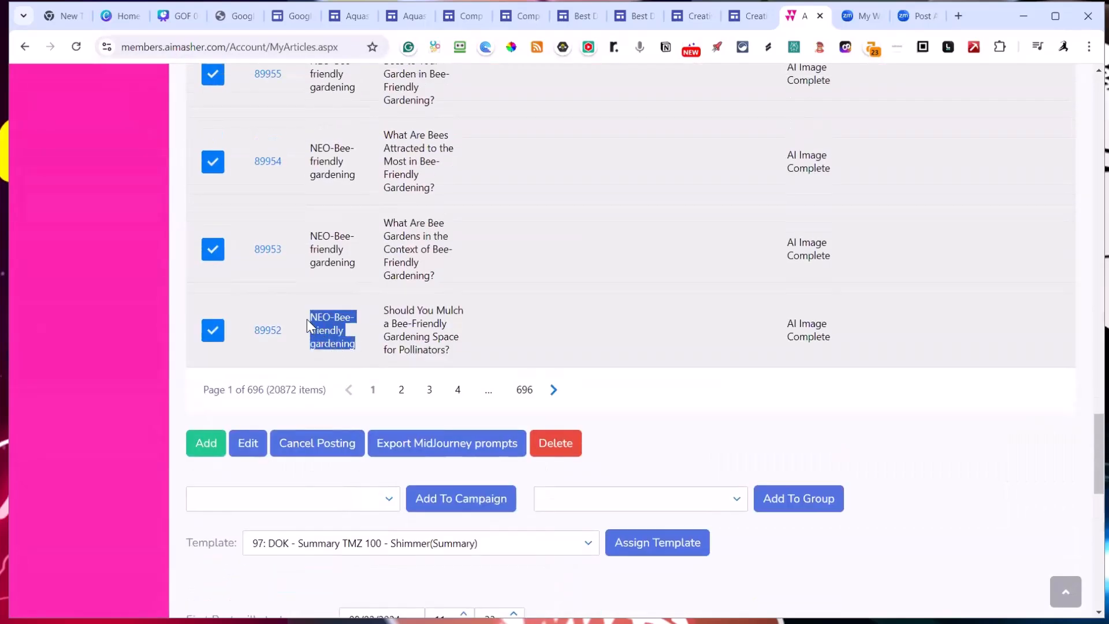
{"action": "scroll", "coordinate": [307, 321], "scroll_direction": "down", "scroll_amount": 1}
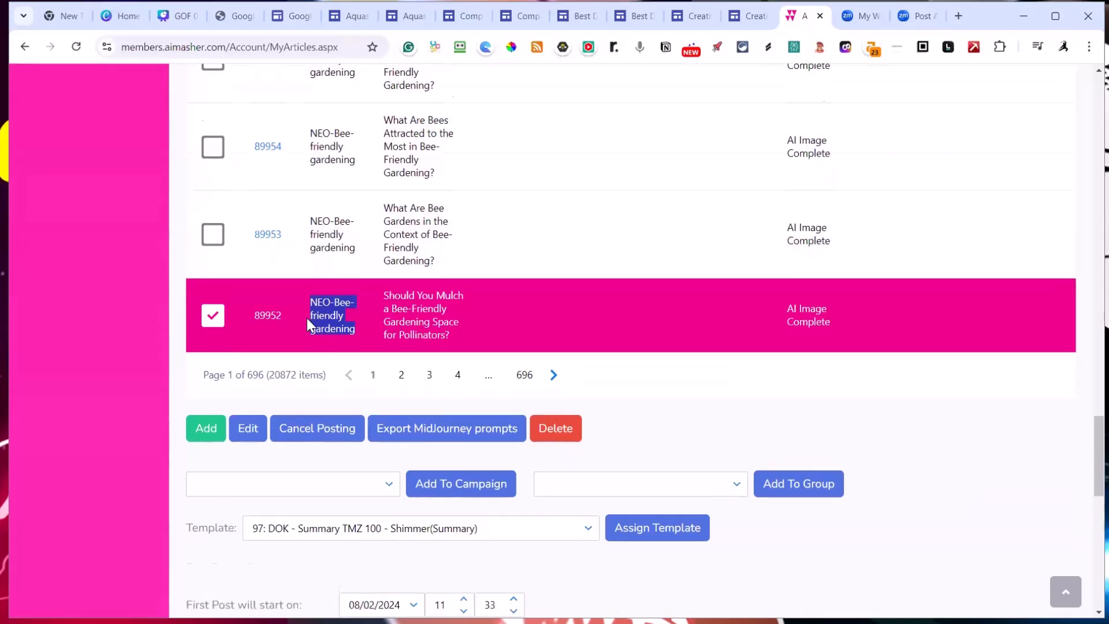
{"action": "scroll", "coordinate": [307, 320], "scroll_direction": "up", "scroll_amount": 3}
{"action": "left_click", "coordinate": [212, 393]}
{"action": "left_click", "coordinate": [213, 304]}
{"action": "left_click", "coordinate": [212, 219]}
Download the selected articles as HTML files in a zip named "GSF2-Bee-friendly gardening"
{"action": "scroll", "coordinate": [310, 317], "scroll_direction": "down", "scroll_amount": 12}
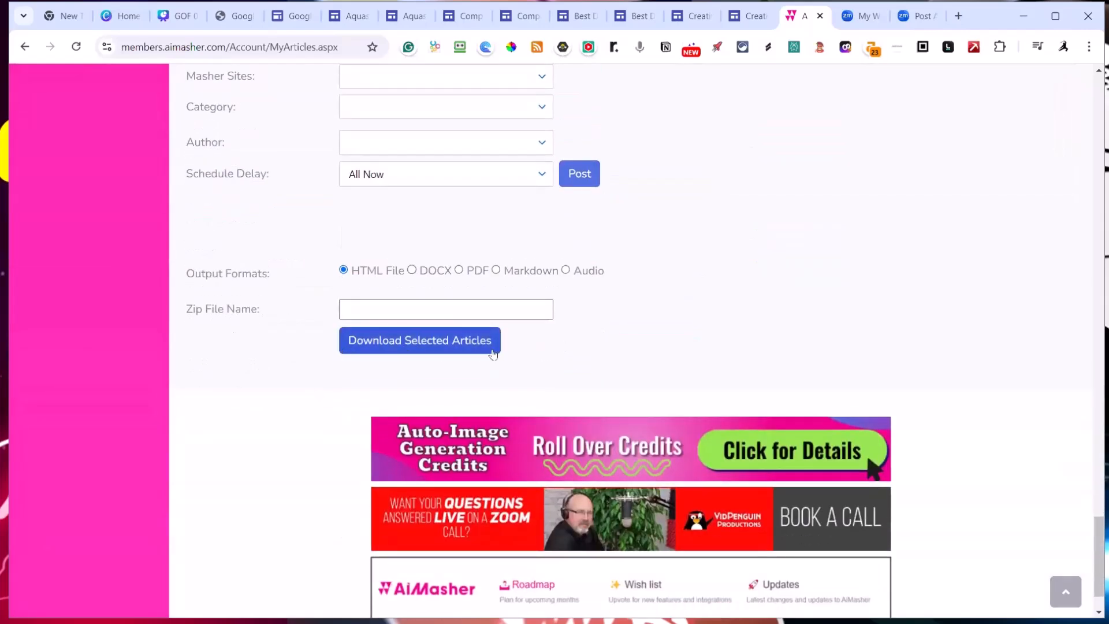
{"action": "left_click", "coordinate": [371, 312]}
{"action": "type", "text": "NEQ-Bee-friendly gardening"}
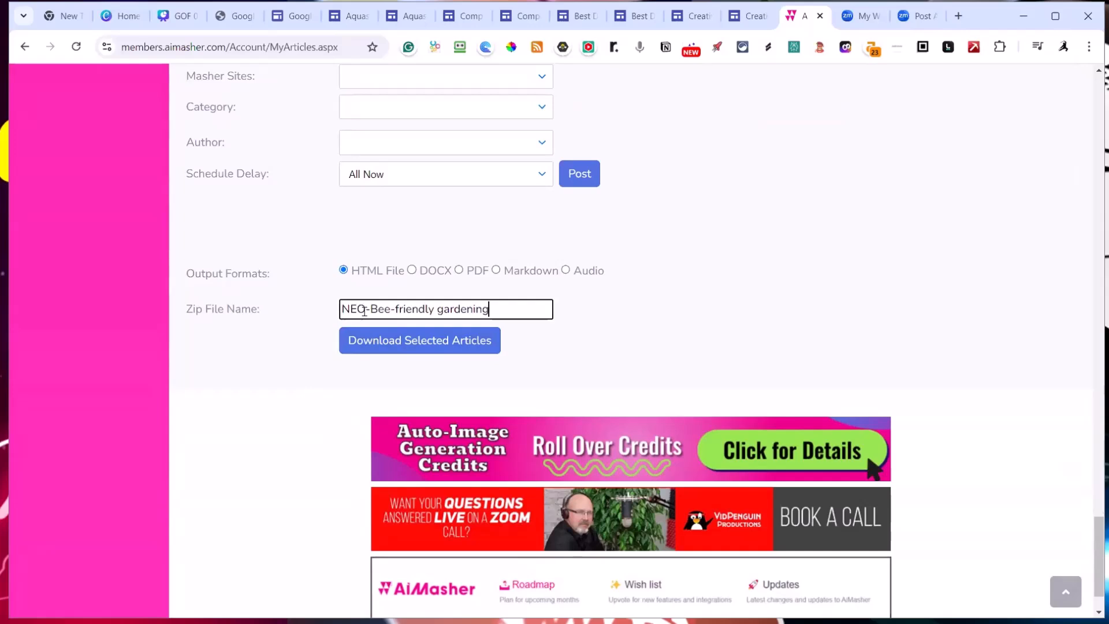
{"action": "left_click", "coordinate": [364, 310]}
{"action": "left_click_drag", "start_coordinate": [364, 310], "coordinate": [335, 312]}
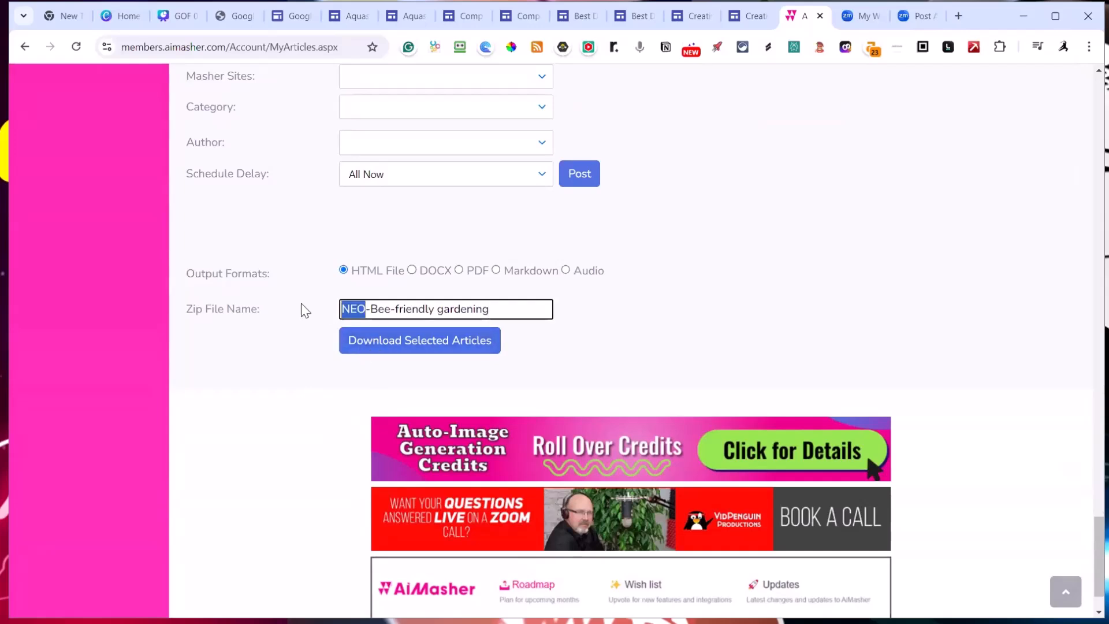
{"action": "type", "text": "GSF2"}
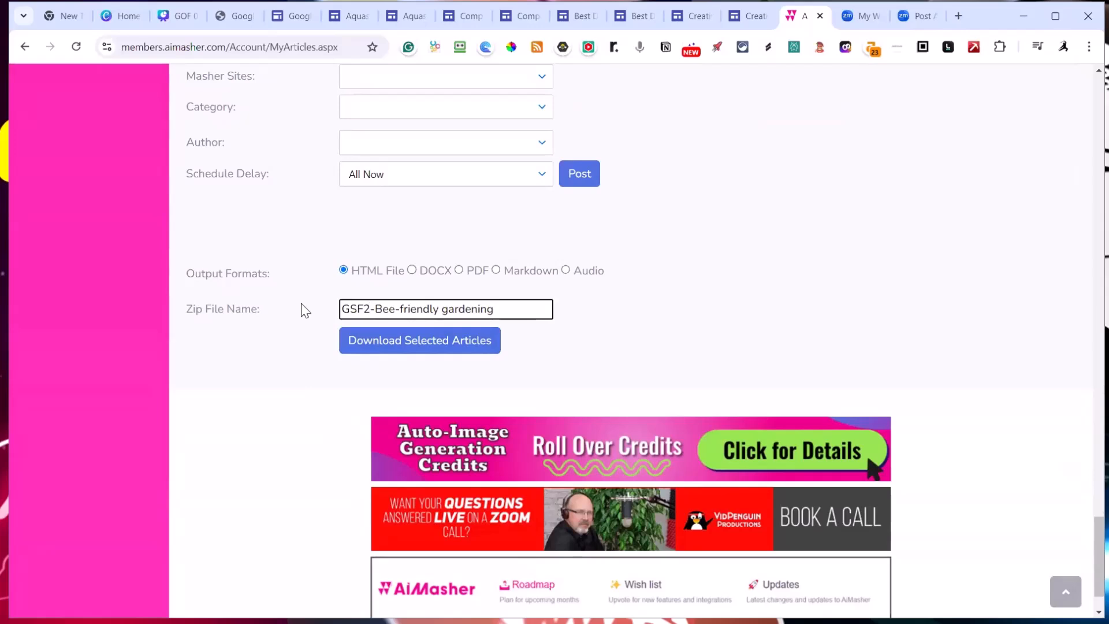
{"action": "left_click", "coordinate": [412, 348]}
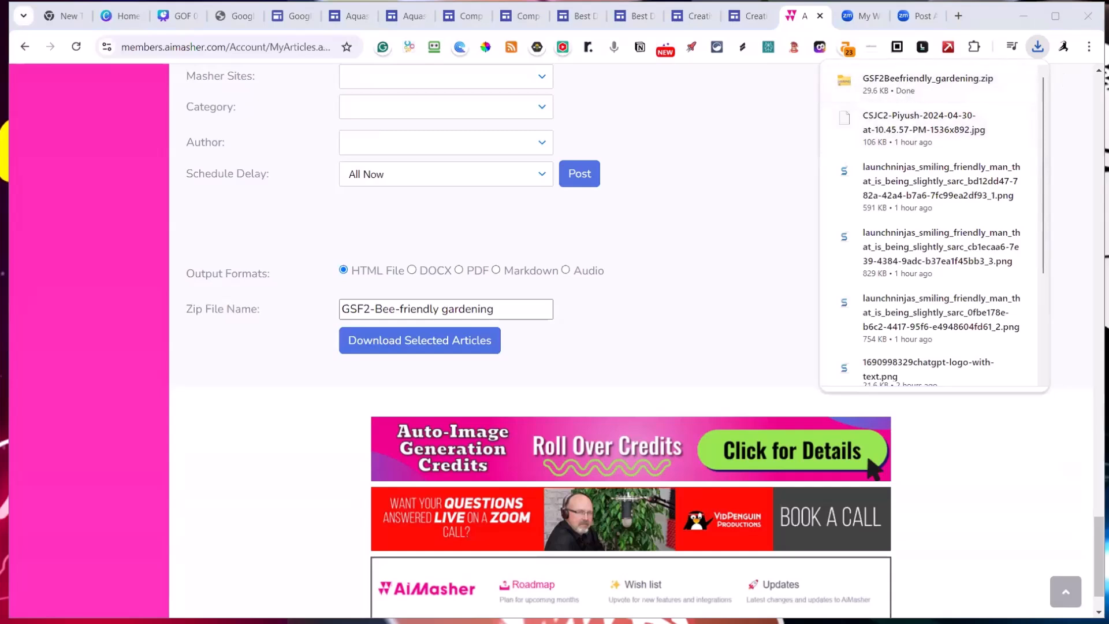
Show the downloaded GSF2Beefriendly_gardening.zip in its folder and close the list of recent downloads
{"action": "mouse_move", "coordinate": [984, 79]}
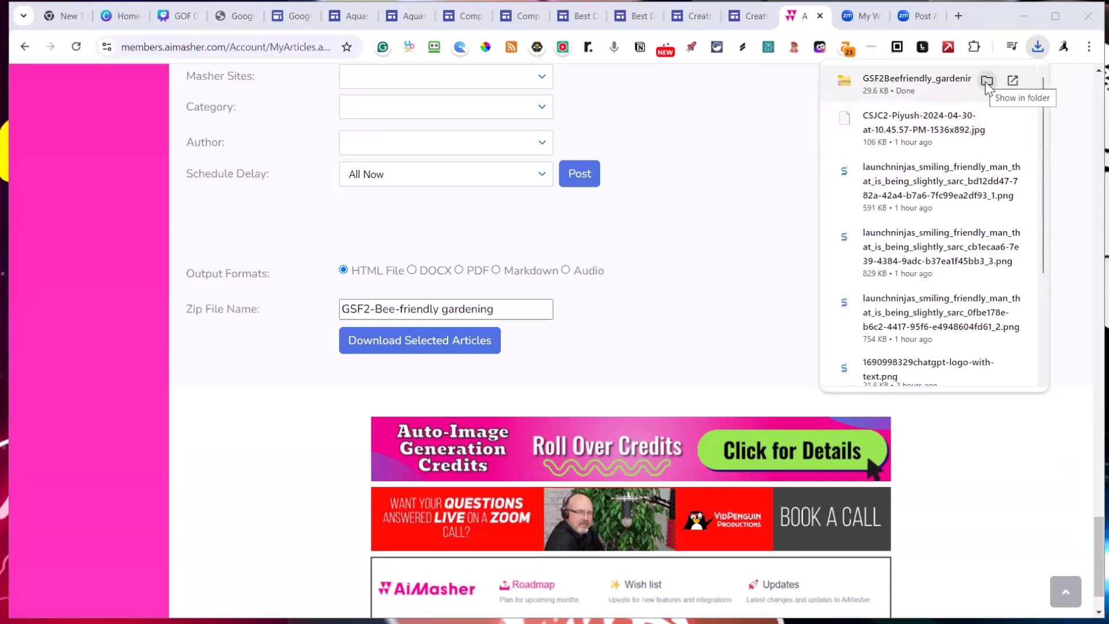
{"action": "left_click", "coordinate": [987, 81]}
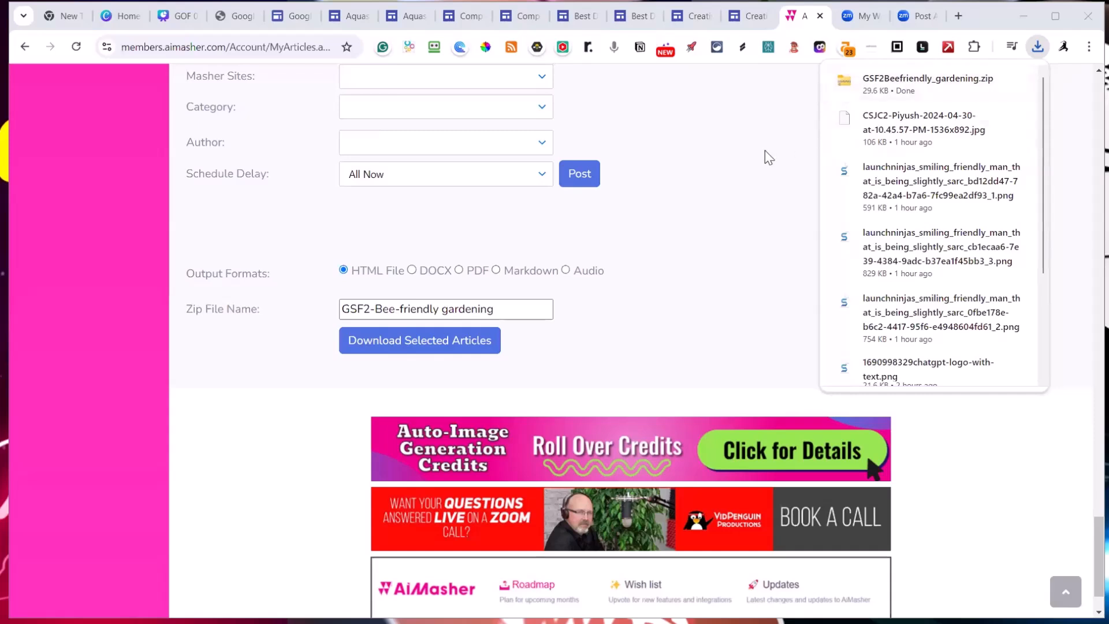
{"action": "left_click", "coordinate": [788, 407]}
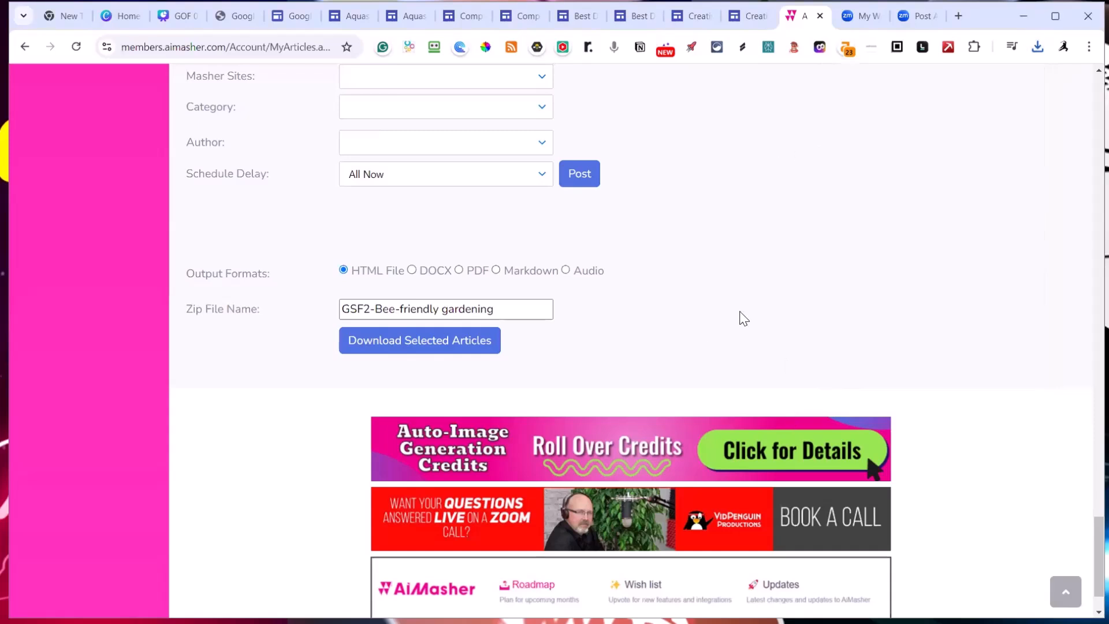
Switch from the article list to Google Sites and create a new blank site
{"action": "scroll", "coordinate": [703, 262], "scroll_direction": "up", "scroll_amount": 2}
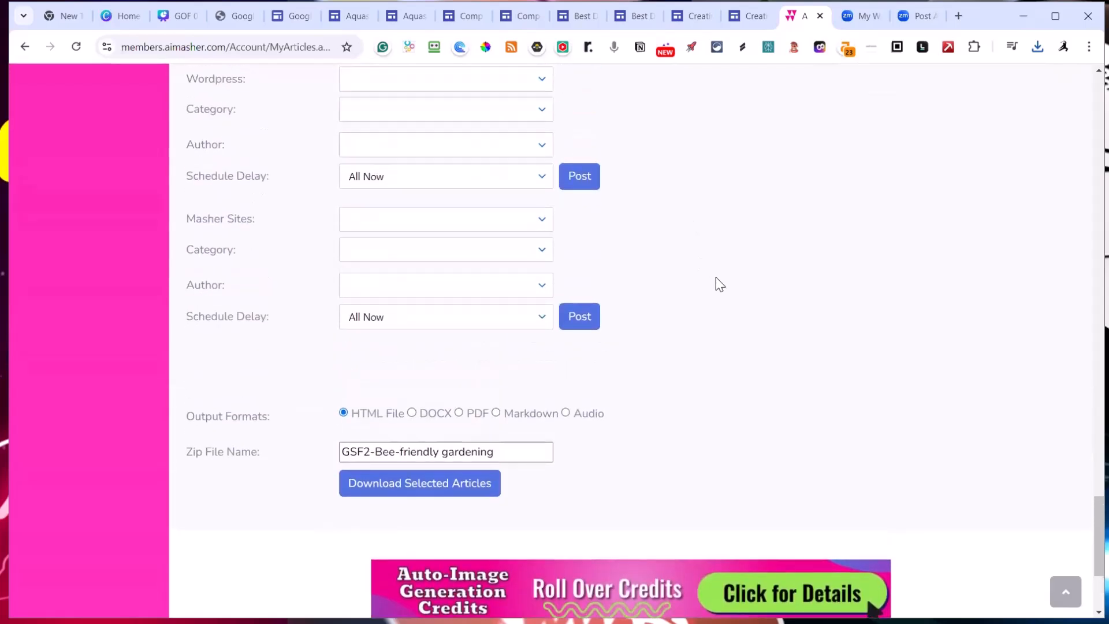
{"action": "scroll", "coordinate": [721, 343], "scroll_direction": "up", "scroll_amount": 5}
{"action": "scroll", "coordinate": [720, 344], "scroll_direction": "up", "scroll_amount": 3}
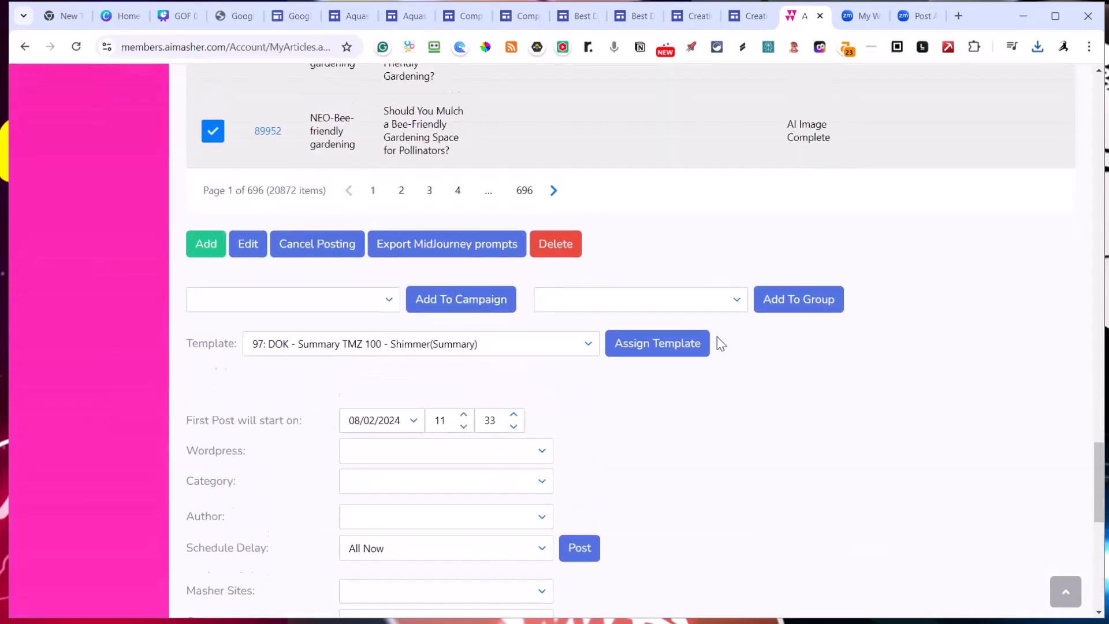
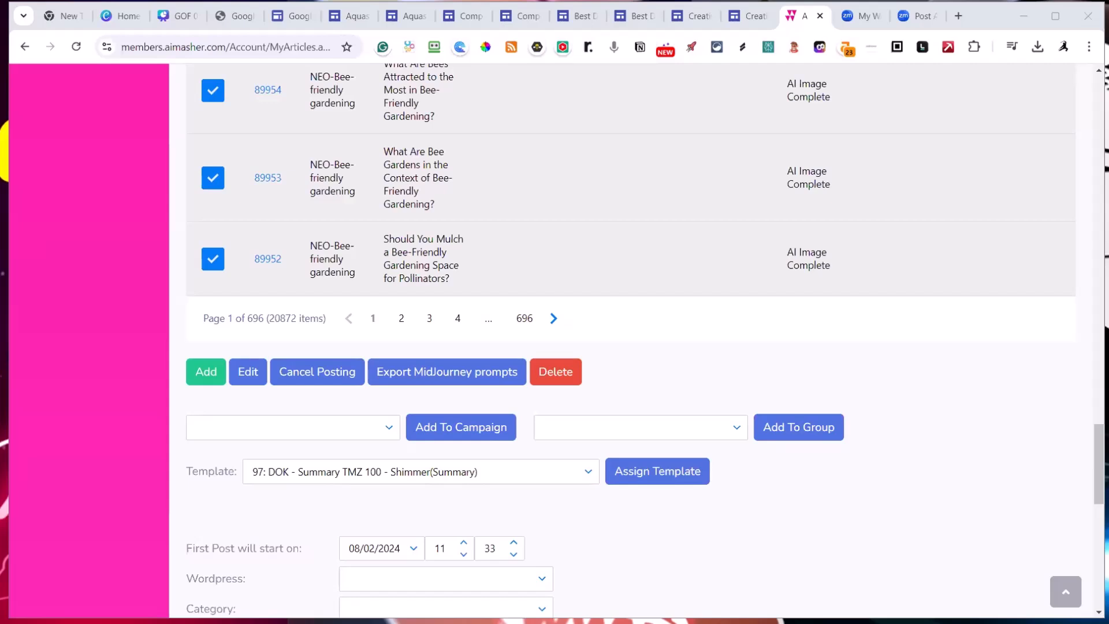
{"action": "scroll", "coordinate": [439, 160], "scroll_direction": "up", "scroll_amount": 5}
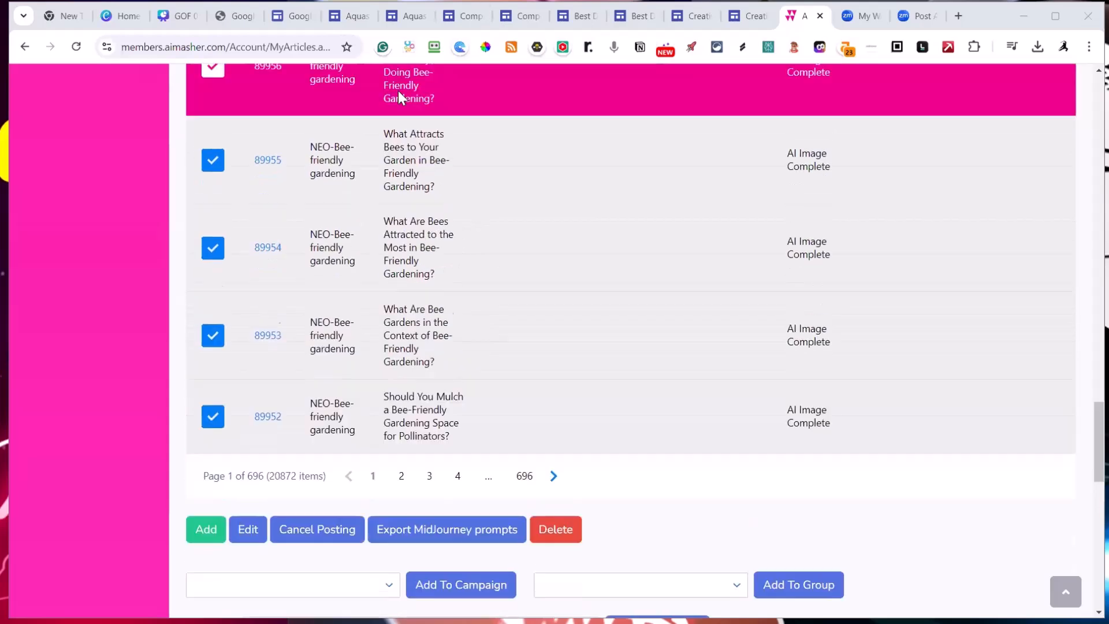
{"action": "left_click", "coordinate": [291, 14]}
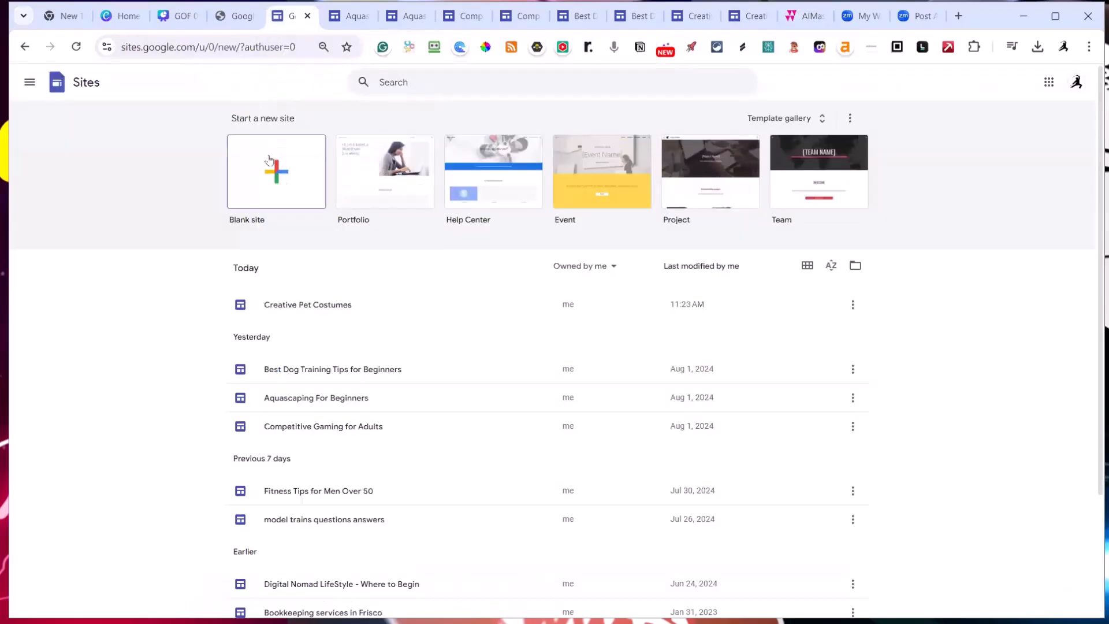
{"action": "left_click", "coordinate": [280, 176]}
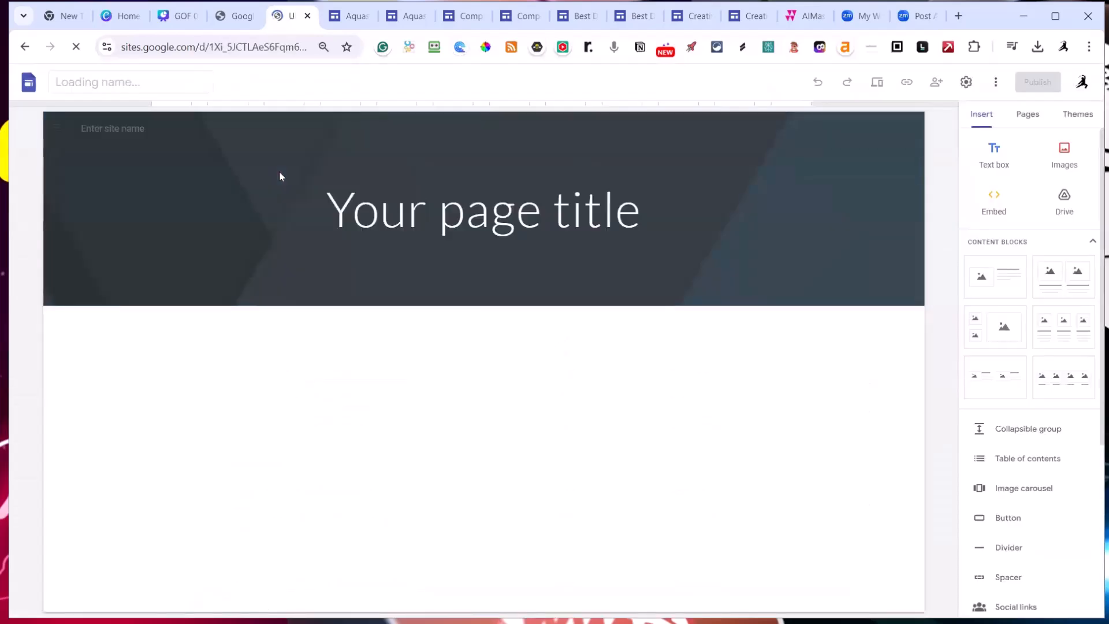
Enter "Bee friendly Gardening Tips" as the site document name
{"action": "left_click", "coordinate": [429, 215]}
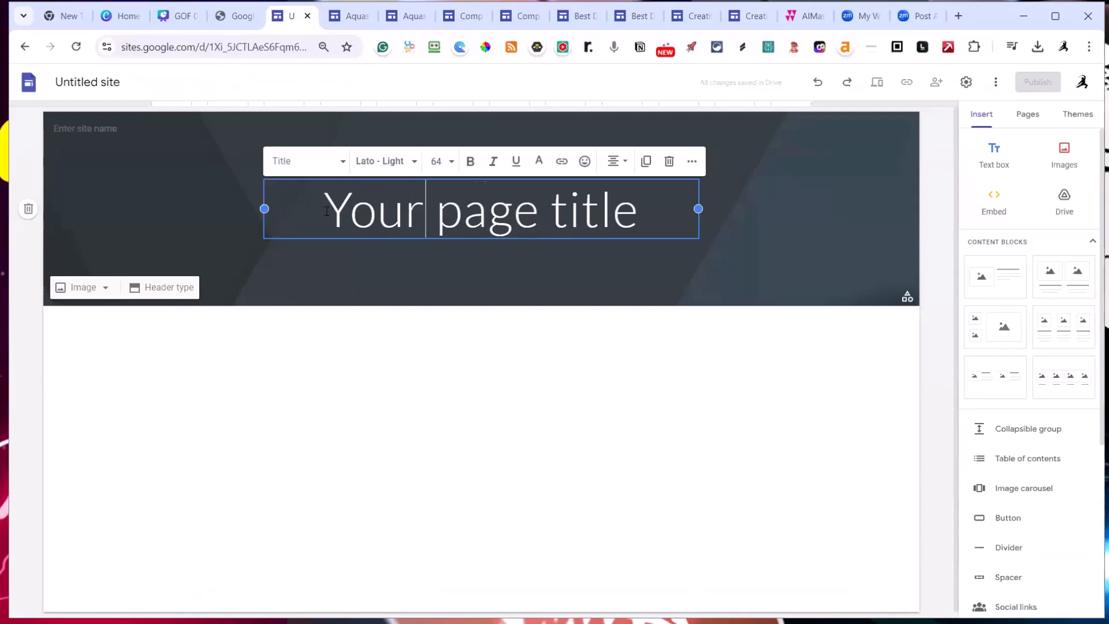
{"action": "left_click_drag", "start_coordinate": [326, 211], "coordinate": [425, 212]}
{"action": "left_click", "coordinate": [121, 84]}
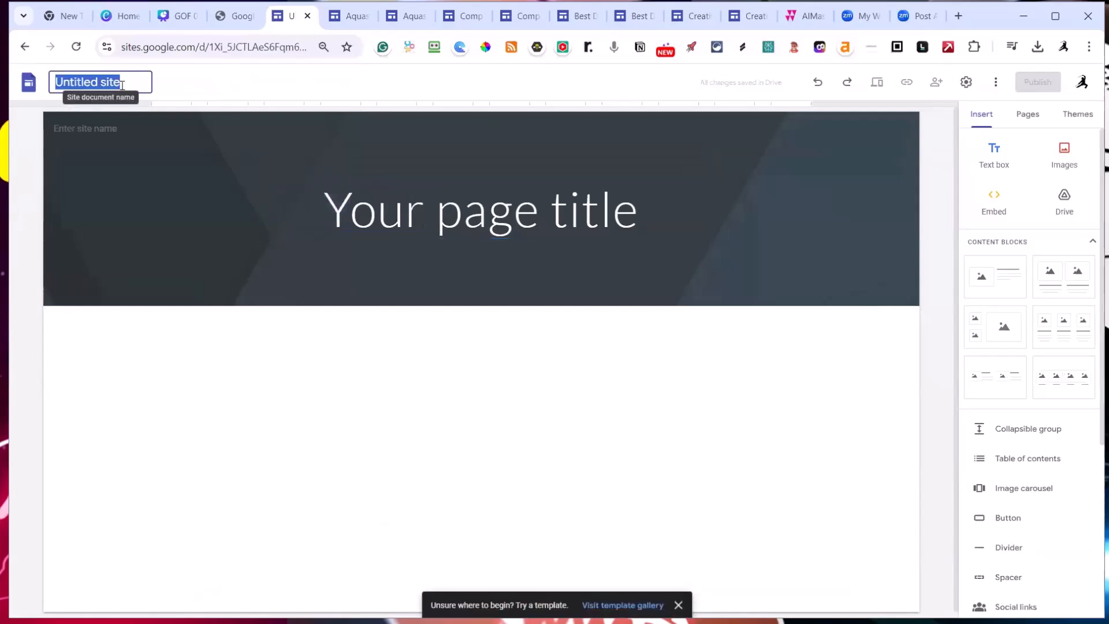
{"action": "type", "text": "Bee "}
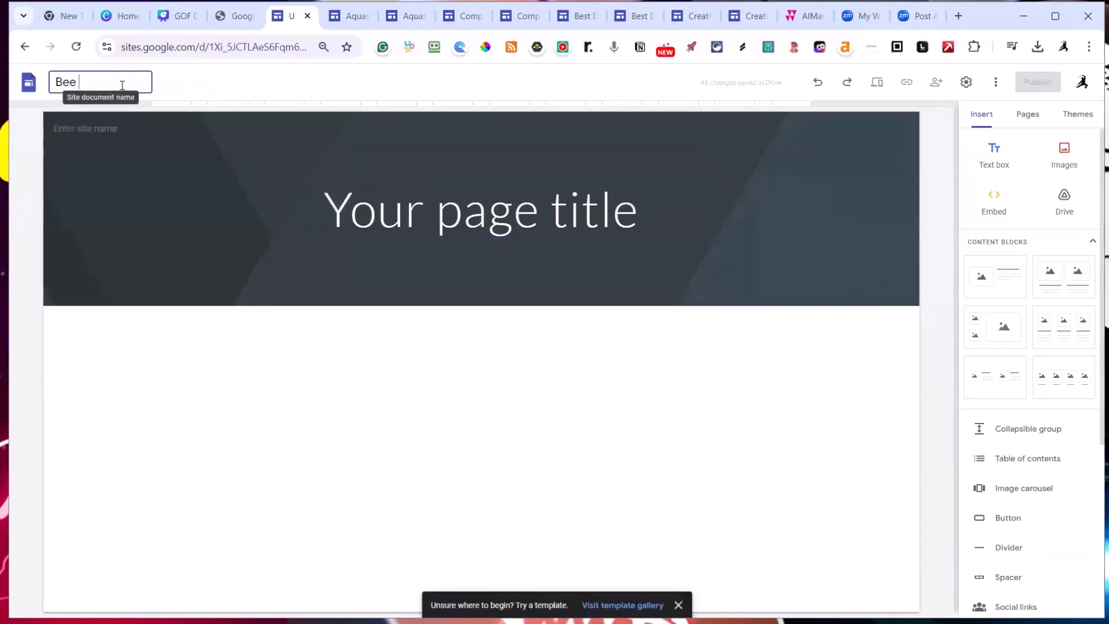
{"action": "type", "text": "friendly Gardening T"}
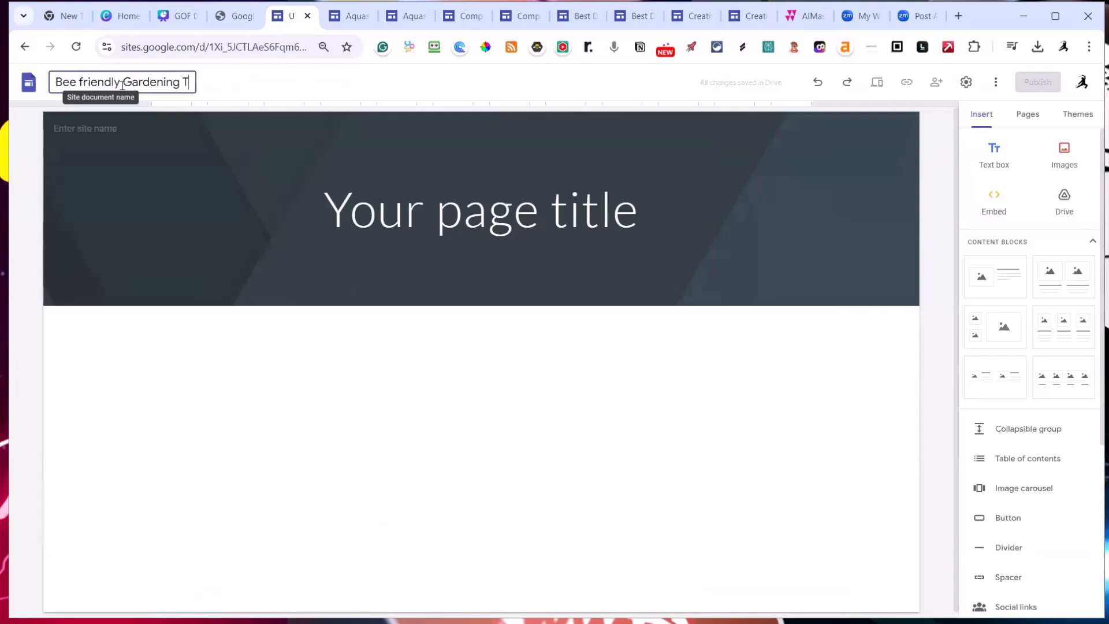
{"action": "type", "text": "ips"}
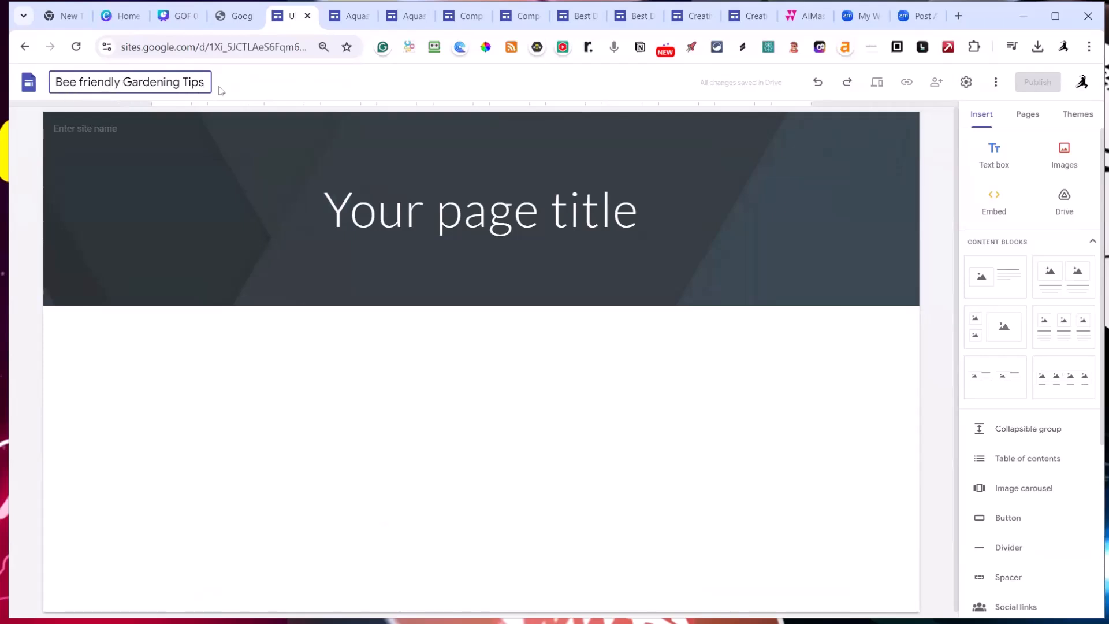
Replace the site document name with "NEO-Bee-friendly gardening" so it also fills in the header's site name
{"action": "key", "text": "ctrl+a"}
{"action": "type", "text": "NEO-Bee-friendly gardening"}
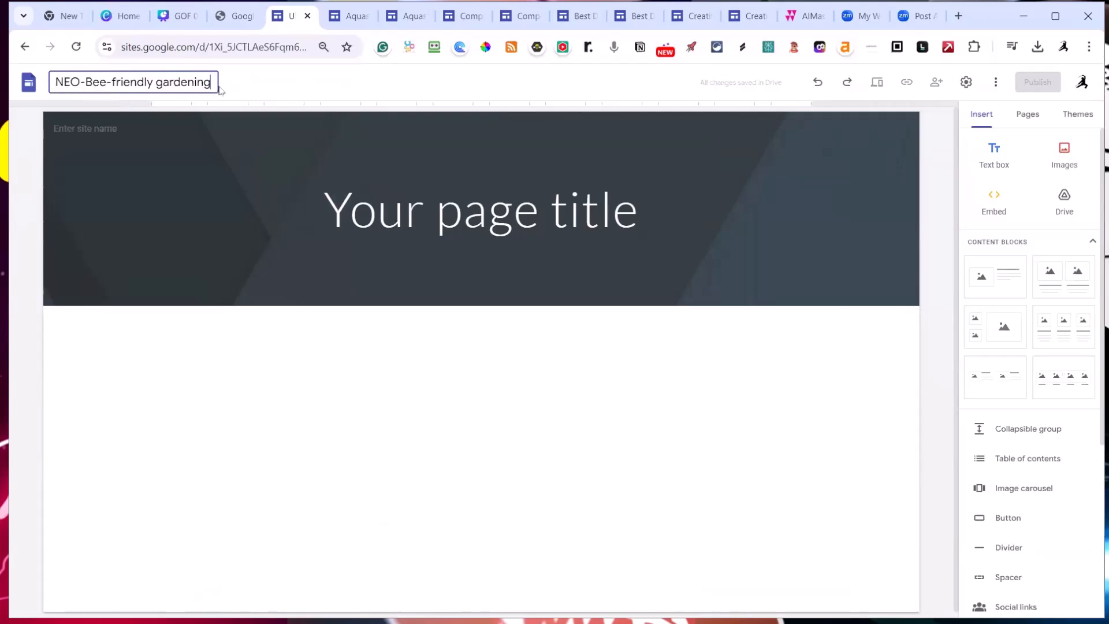
{"action": "left_click", "coordinate": [372, 211]}
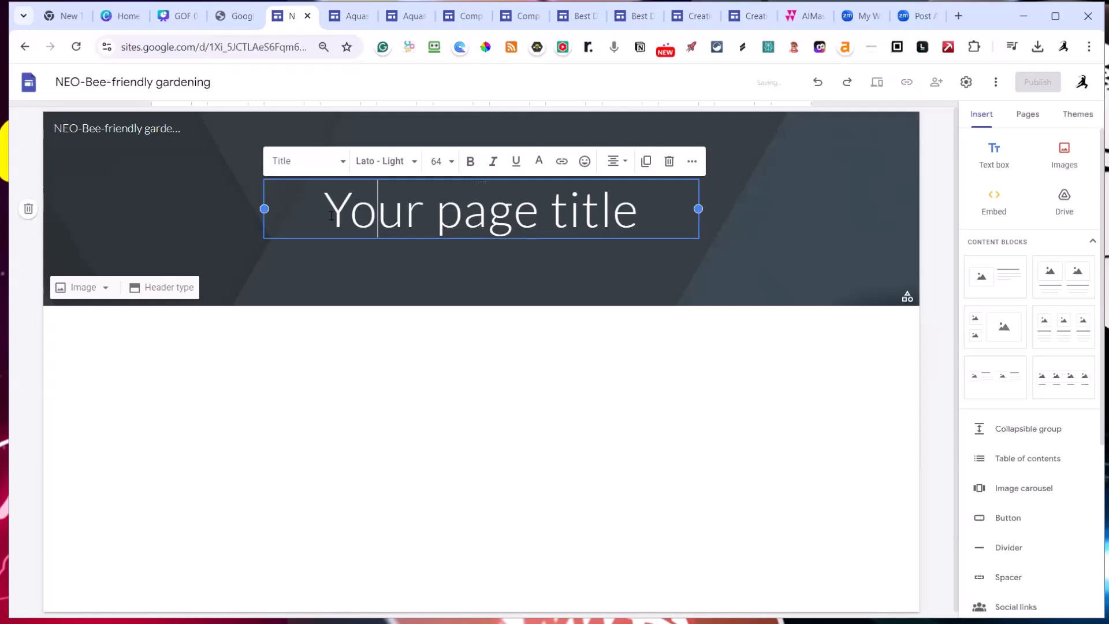
Try "NEO-Bee-friendly gardening" as the page title and undo it
{"action": "triple_click", "coordinate": [592, 215]}
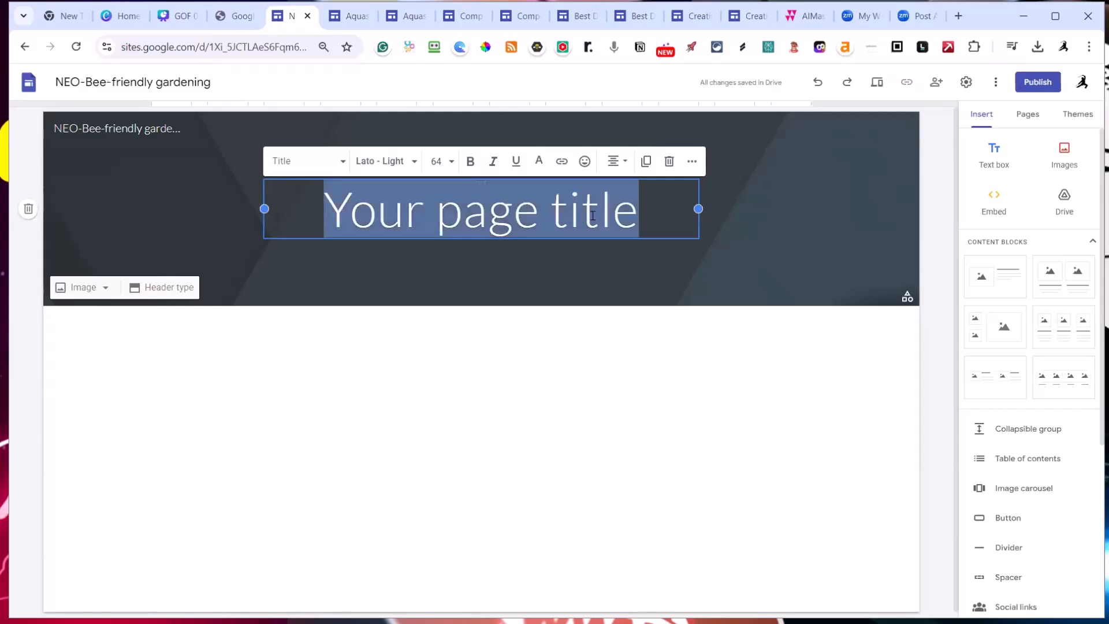
{"action": "type", "text": "NEO-Bee-friendly gardening"}
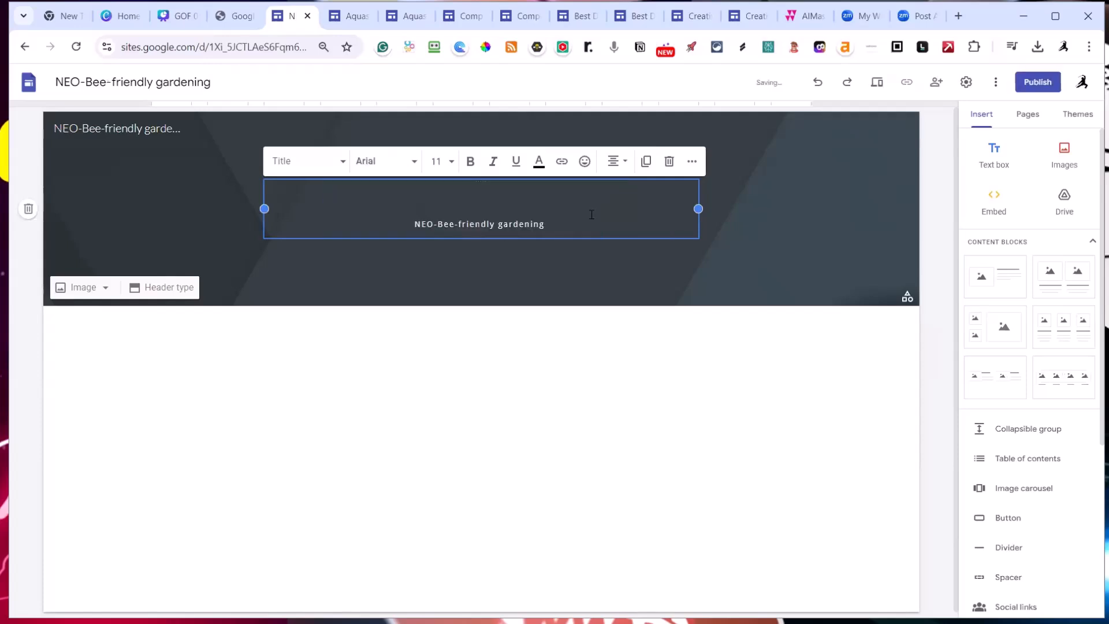
{"action": "key", "text": "ctrl+z"}
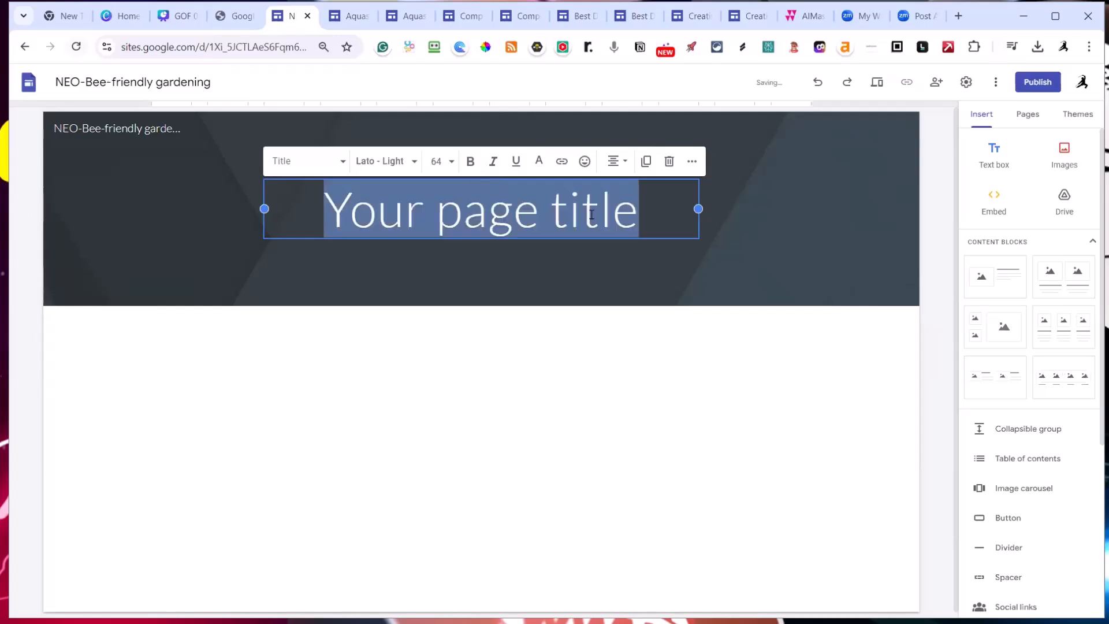
Clear the site document name and rename it "Bee Friendly Gardening Tips"
{"action": "key", "text": "ctrl+z"}
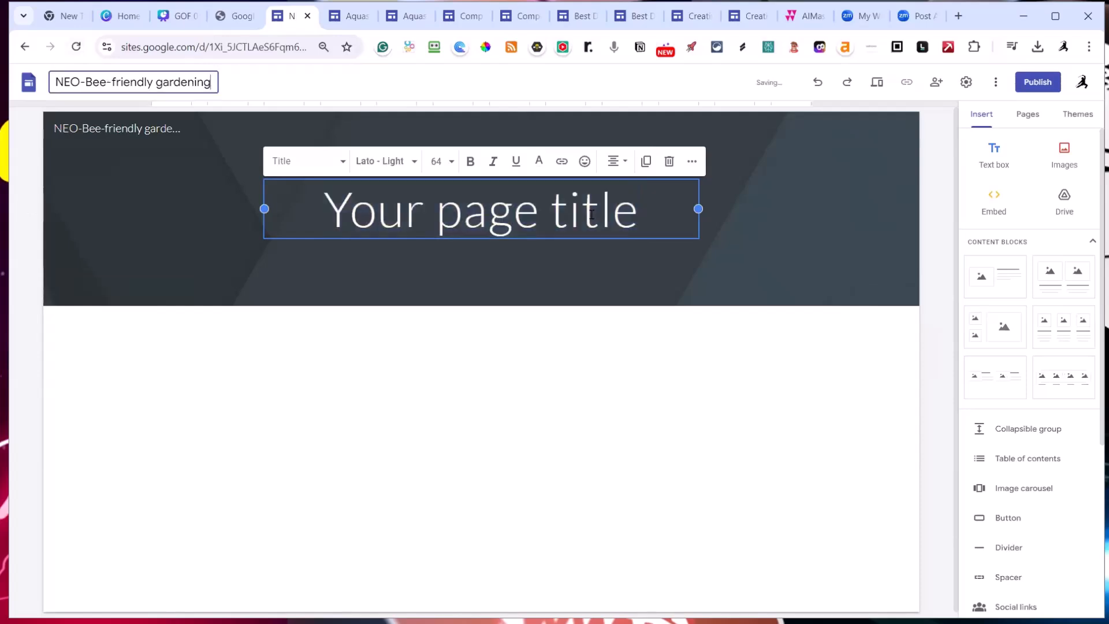
{"action": "key", "text": "ctrl+z"}
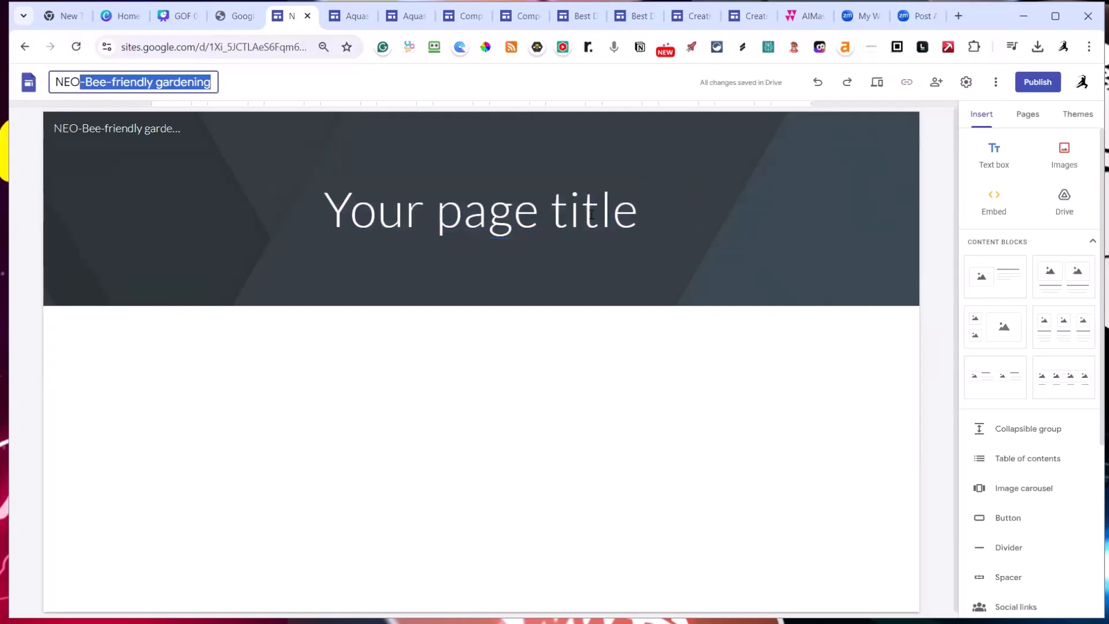
{"action": "key", "text": "ctrl+z"}
{"action": "key", "text": "ctrl+z"}
{"action": "key", "text": "ctrl+z"}
{"action": "key", "text": "ctrl+z"}
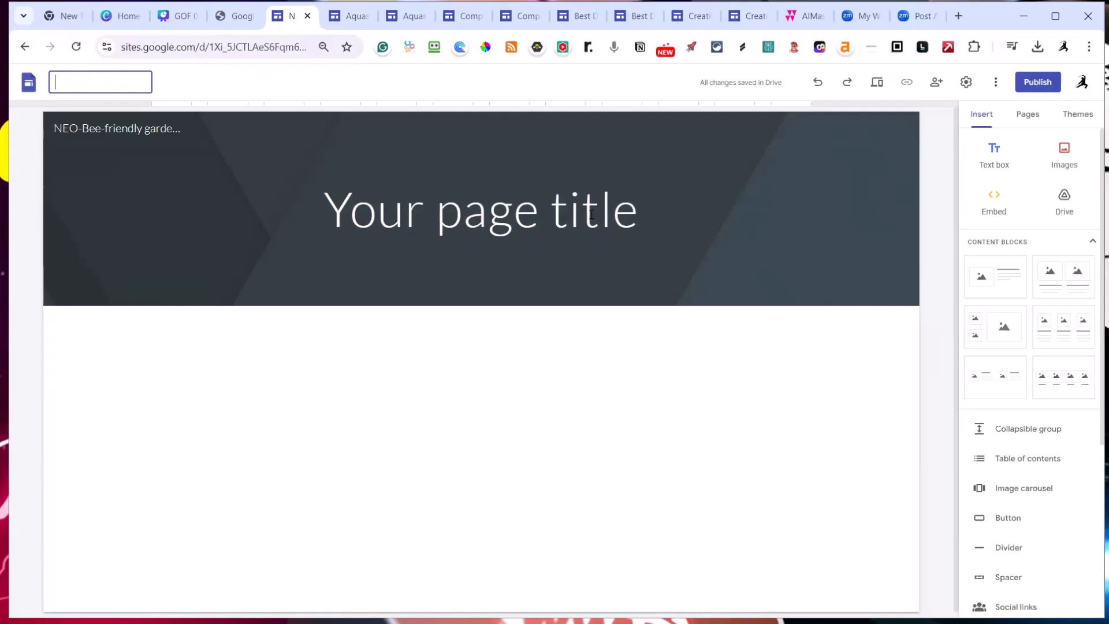
{"action": "type", "text": "Bee Friendly Gardening Tips"}
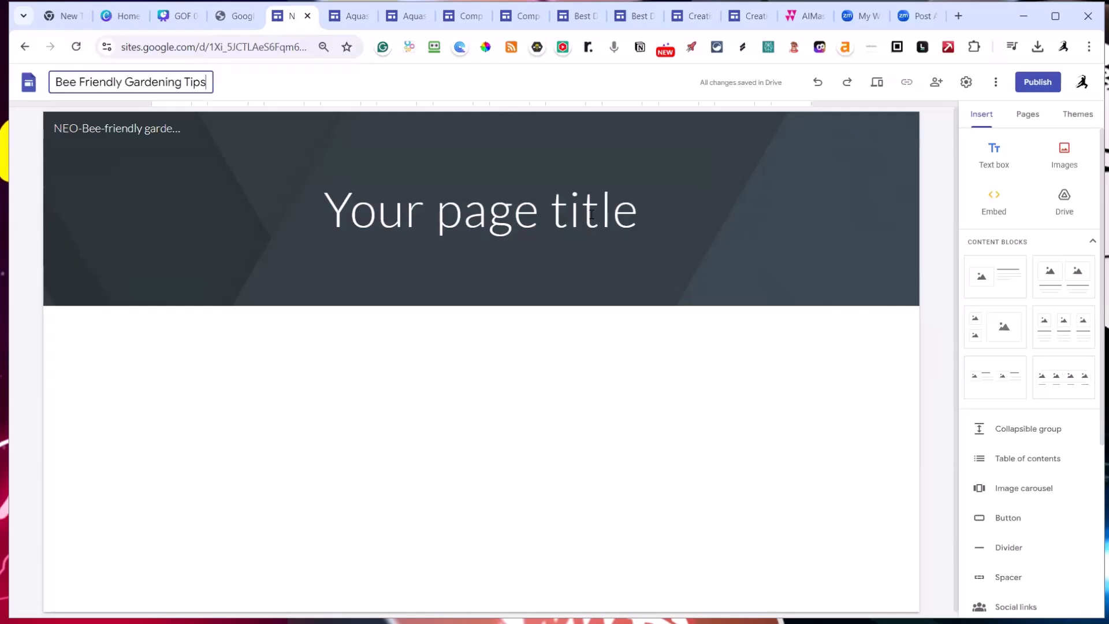
Replace the placeholder page title in the header with "Bee Friendly Gardening Tips"
{"action": "left_click", "coordinate": [382, 213]}
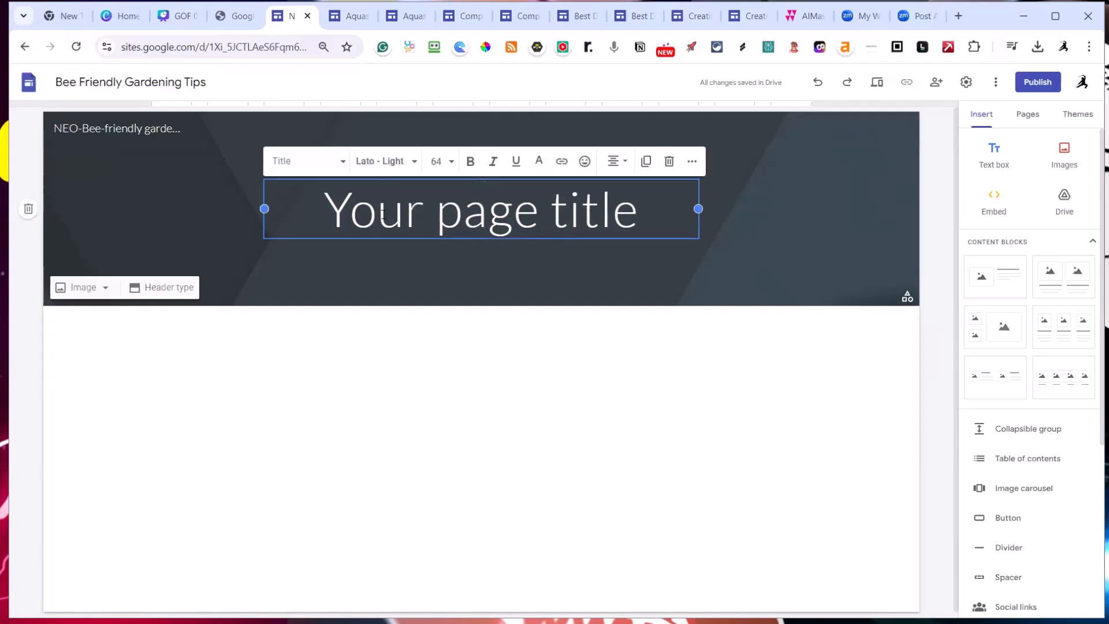
{"action": "type", "text": "Bee Friendly Gardening Tips"}
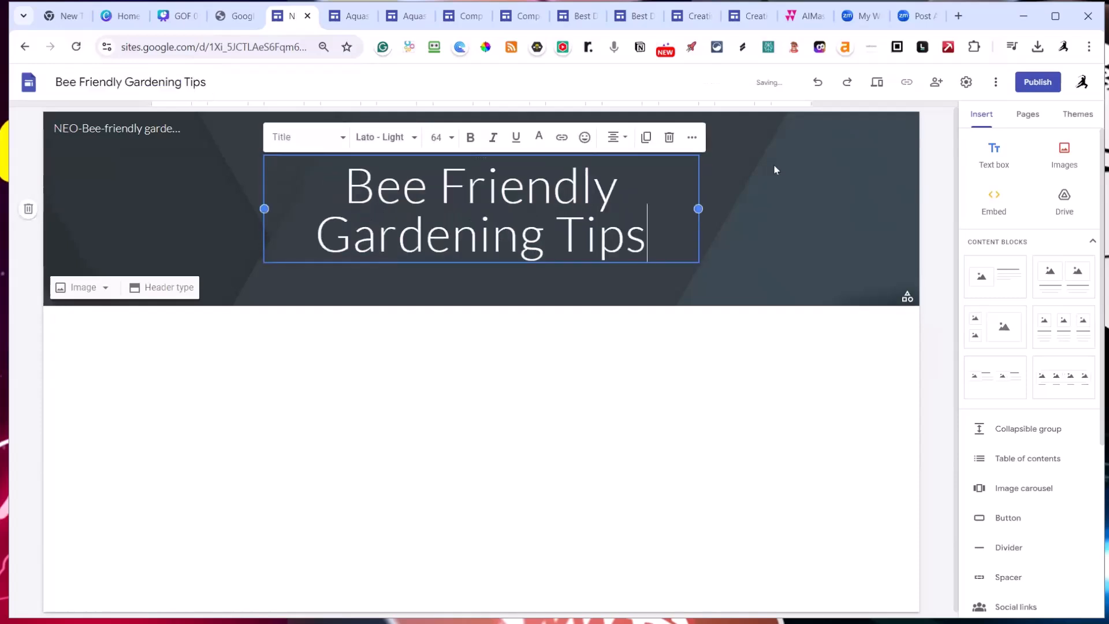
{"action": "left_click", "coordinate": [767, 378]}
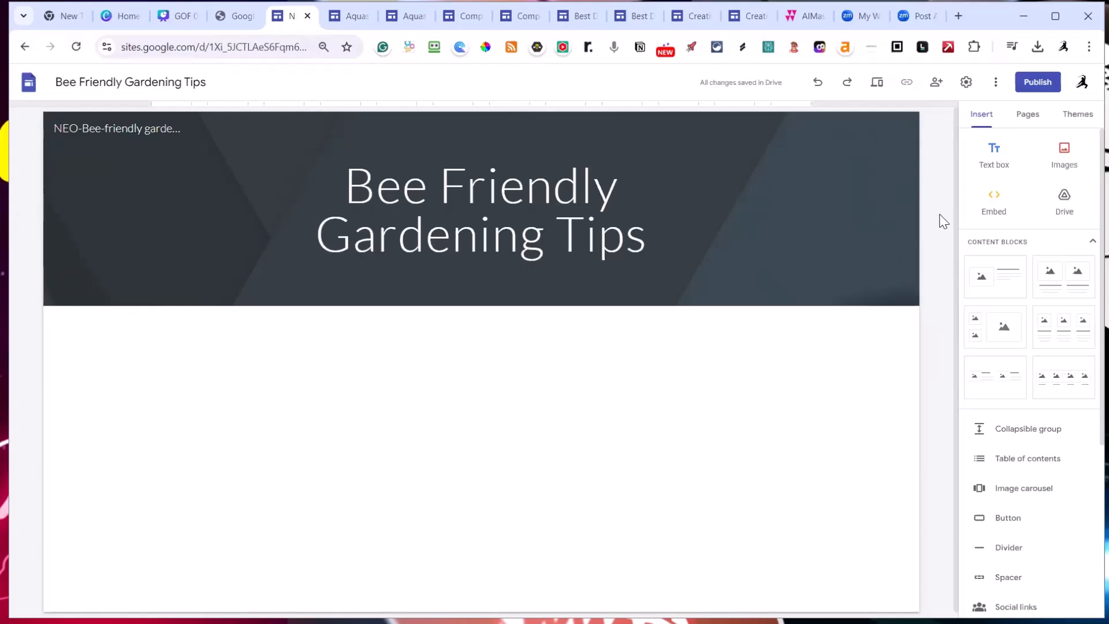
Try the Impression and Level themes on the site, and apply the Vision theme
{"action": "left_click", "coordinate": [1079, 114]}
{"action": "scroll", "coordinate": [993, 312], "scroll_direction": "down", "scroll_amount": 2}
{"action": "scroll", "coordinate": [993, 312], "scroll_direction": "down", "scroll_amount": 1}
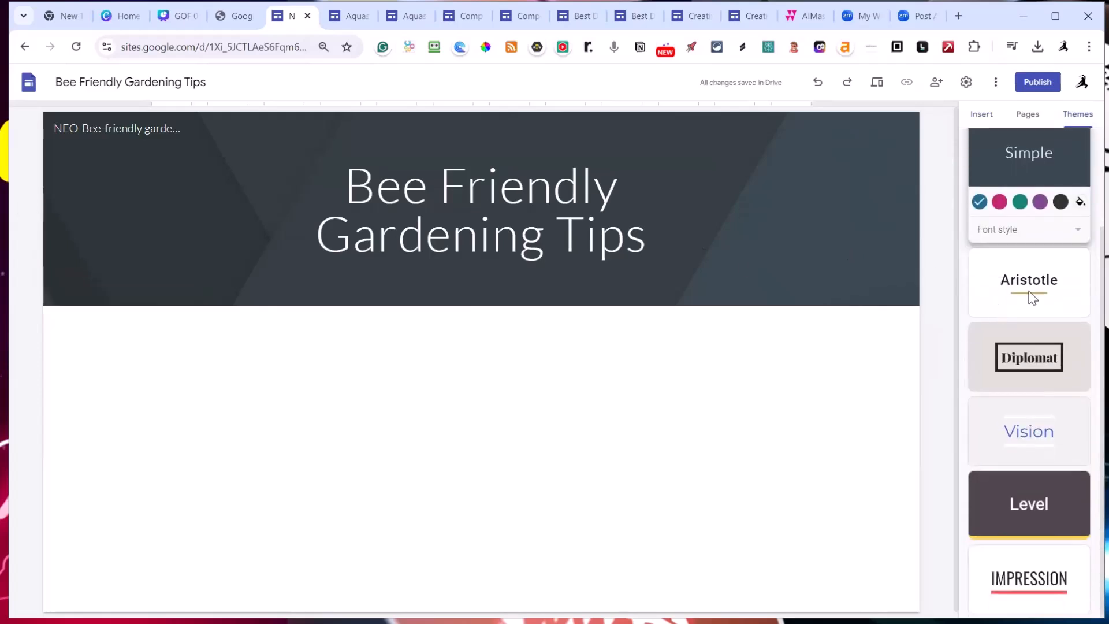
{"action": "left_click", "coordinate": [1027, 572]}
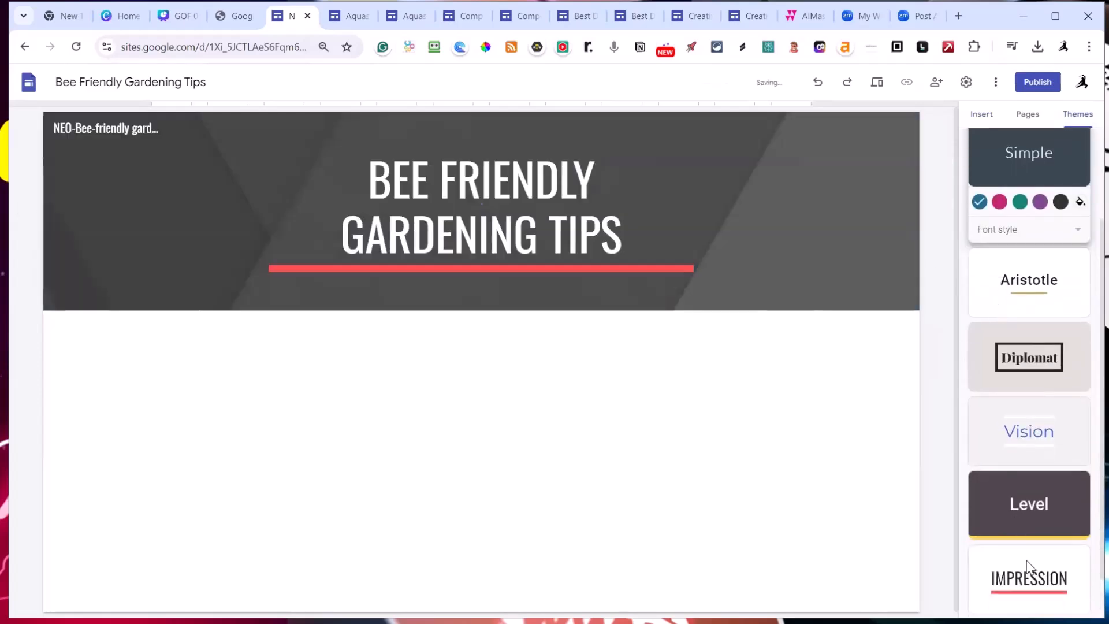
{"action": "left_click", "coordinate": [1064, 445]}
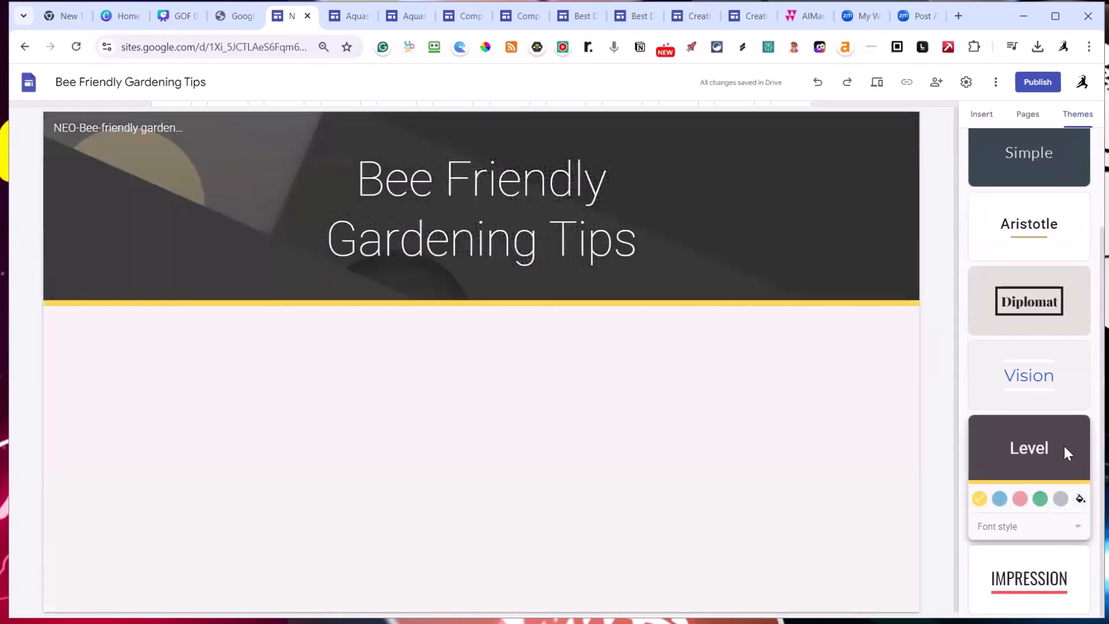
{"action": "left_click", "coordinate": [1061, 392]}
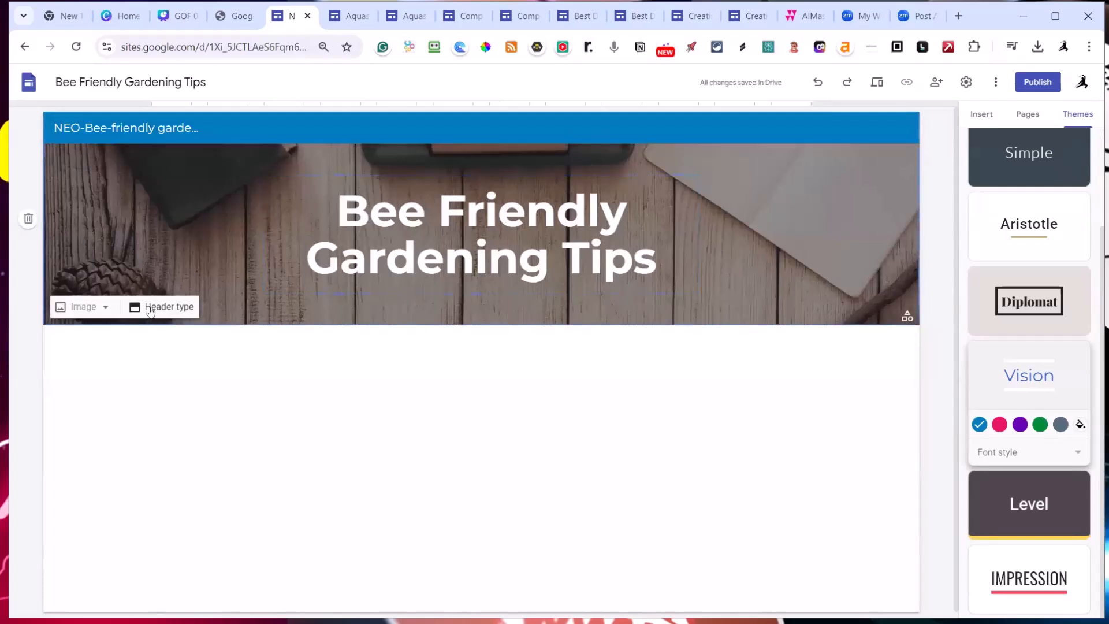
Open the image selection for the page header and browse the gallery for a suitable background picture
{"action": "left_click", "coordinate": [79, 307]}
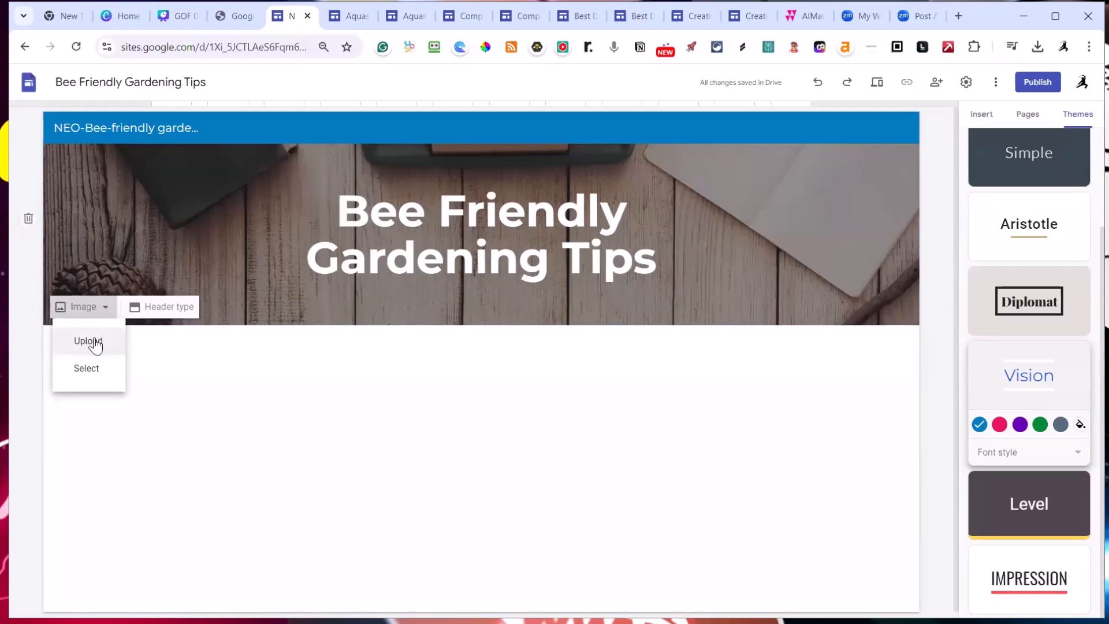
{"action": "left_click", "coordinate": [87, 369]}
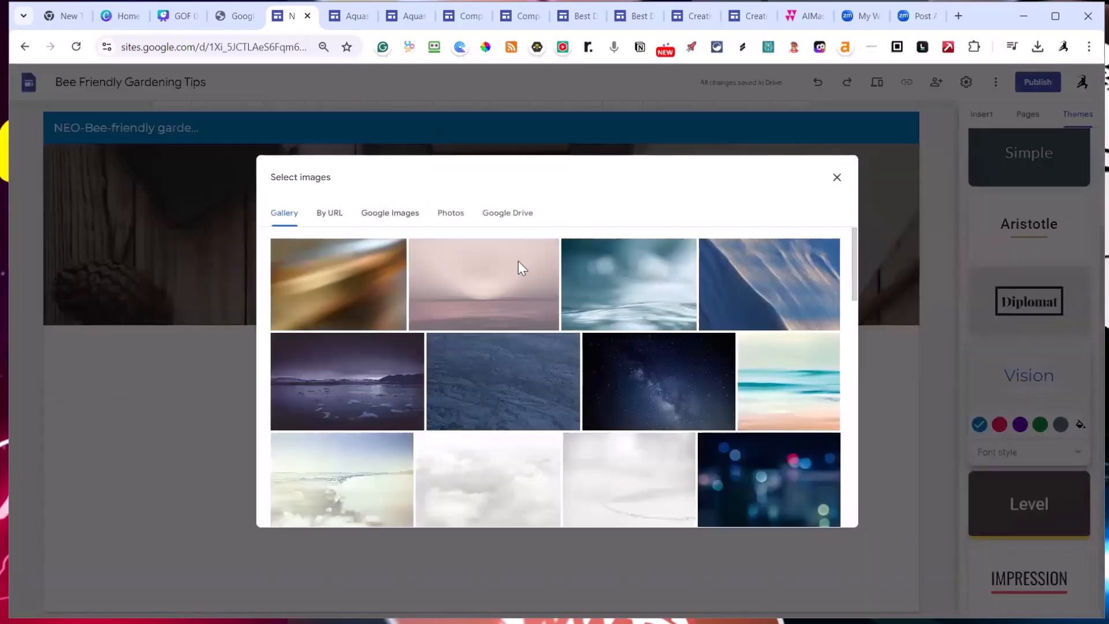
{"action": "scroll", "coordinate": [528, 268], "scroll_direction": "down", "scroll_amount": 10}
{"action": "scroll", "coordinate": [536, 282], "scroll_direction": "down", "scroll_amount": 5}
{"action": "scroll", "coordinate": [531, 274], "scroll_direction": "up", "scroll_amount": 10}
{"action": "scroll", "coordinate": [526, 266], "scroll_direction": "down", "scroll_amount": 3}
{"action": "scroll", "coordinate": [530, 257], "scroll_direction": "down", "scroll_amount": 10}
{"action": "scroll", "coordinate": [508, 246], "scroll_direction": "up", "scroll_amount": 6}
Search Google Images for "bee garden" and insert a photo of a flowering garden as the page header background
{"action": "left_click", "coordinate": [384, 219]}
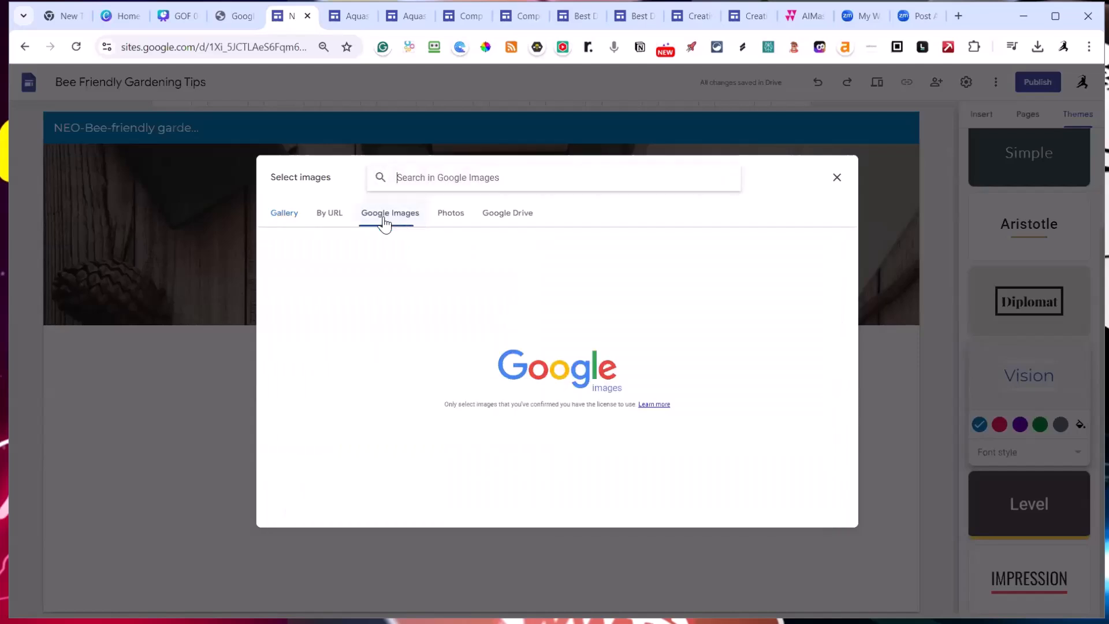
{"action": "type", "text": "bee"}
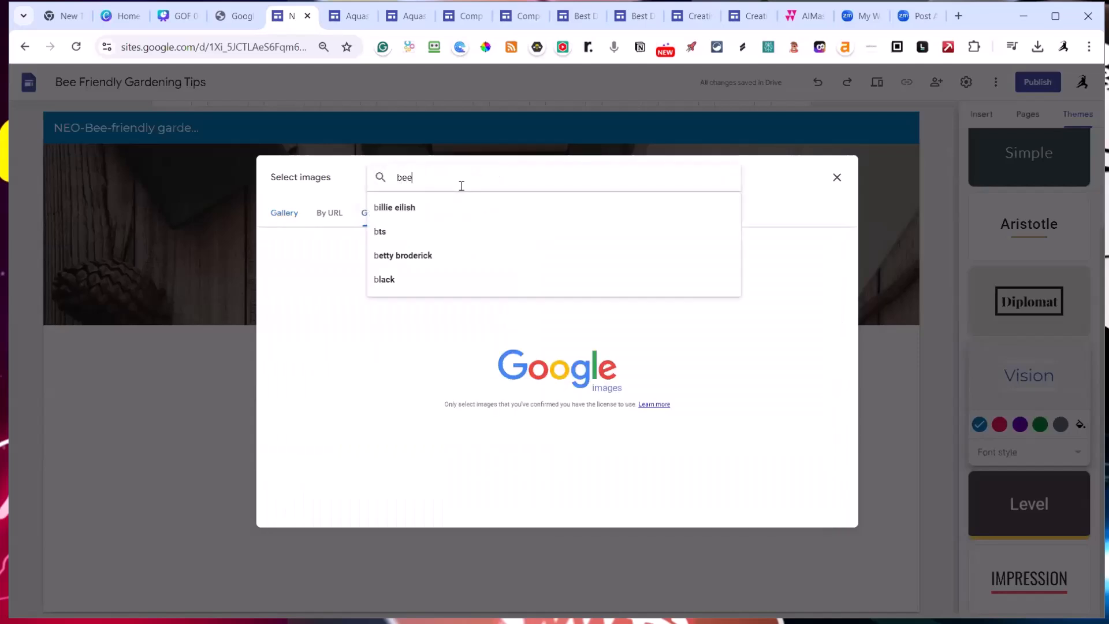
{"action": "type", "text": " garden"}
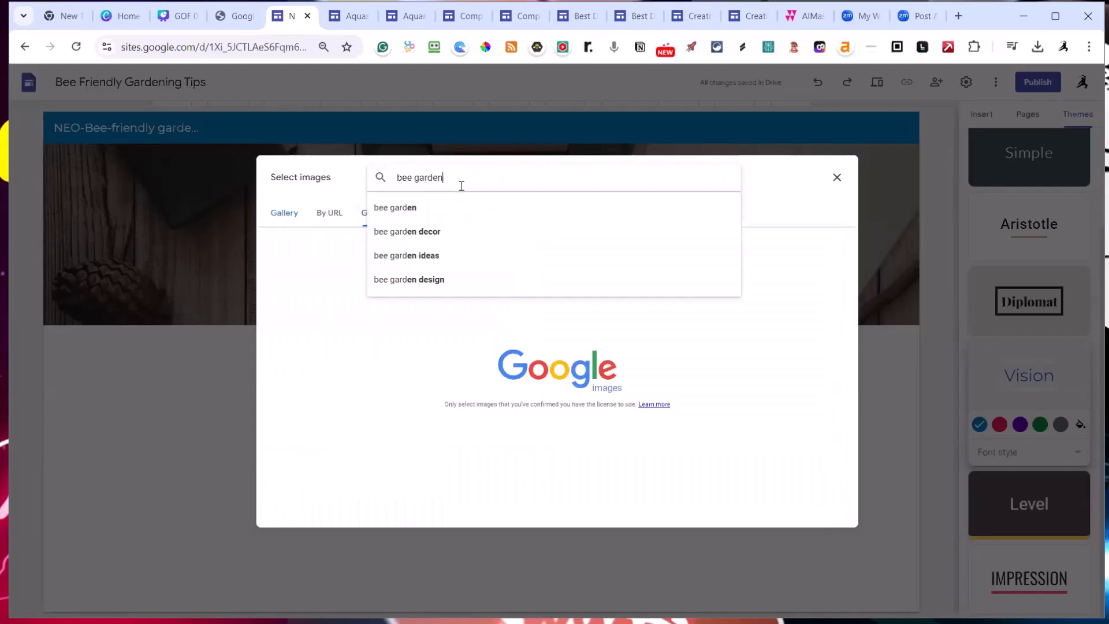
{"action": "key", "text": "Return"}
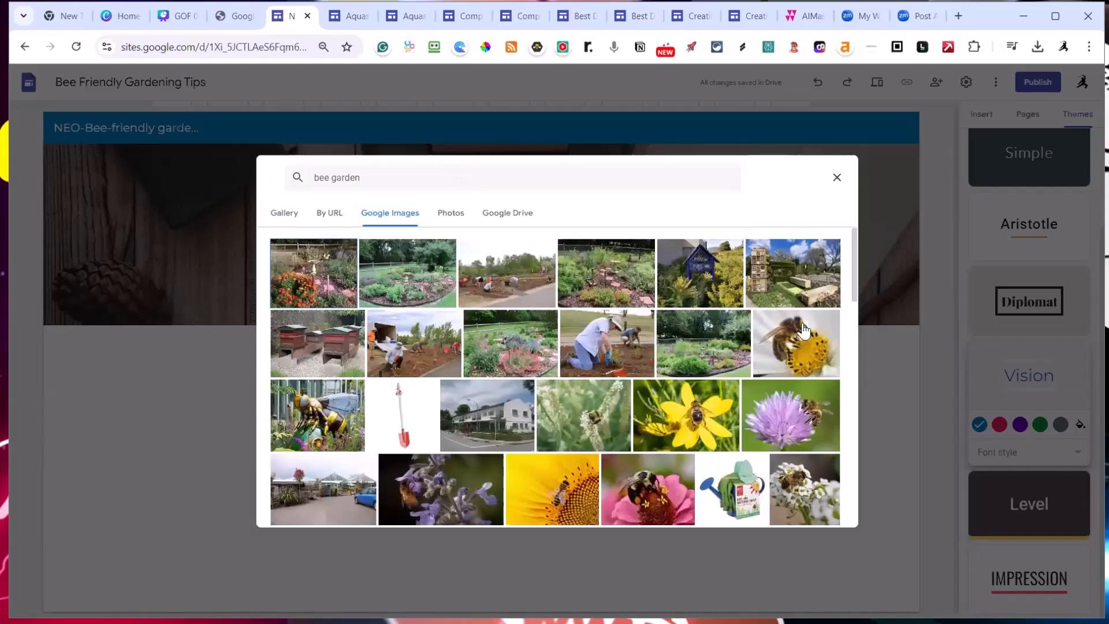
{"action": "left_click", "coordinate": [719, 354]}
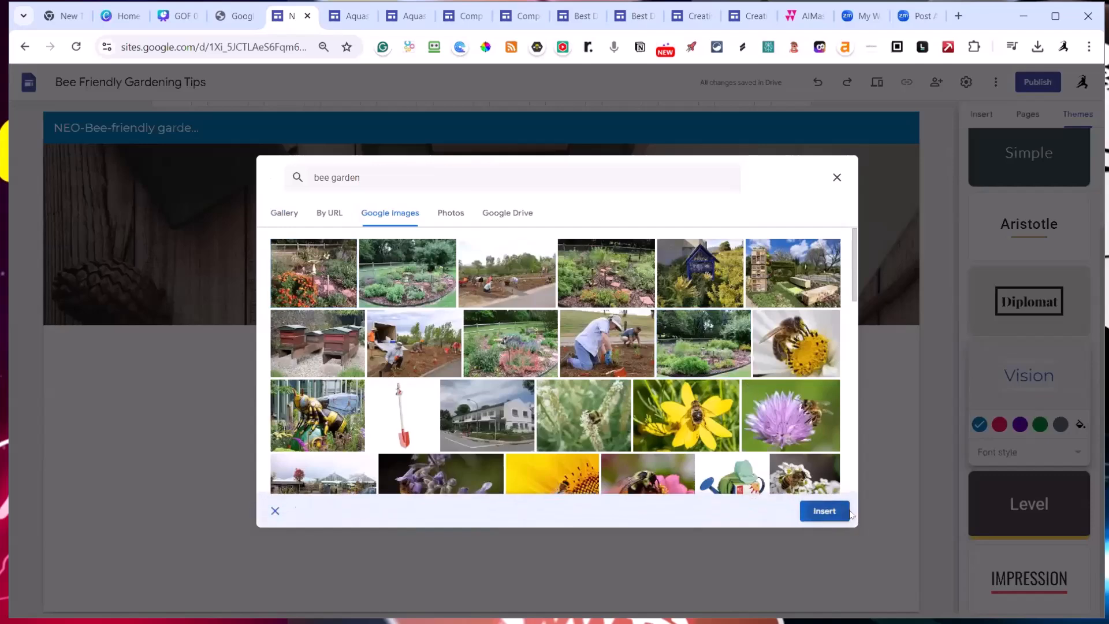
{"action": "left_click", "coordinate": [825, 510]}
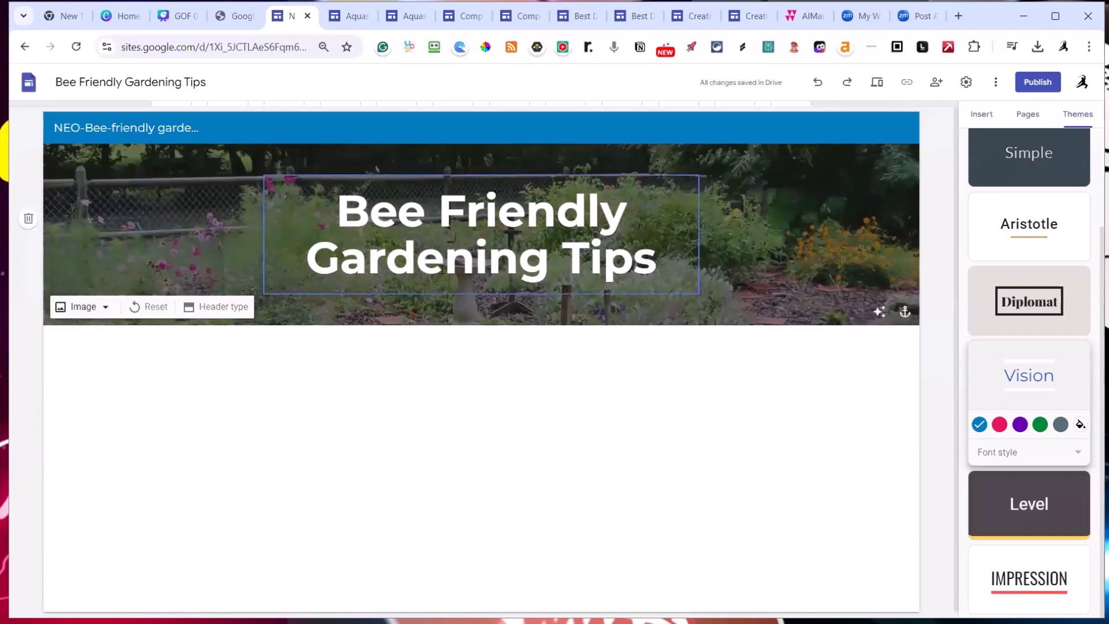
Publish the site to the web with the address "bee-friendly-gardening-tips"
{"action": "left_click", "coordinate": [1024, 84]}
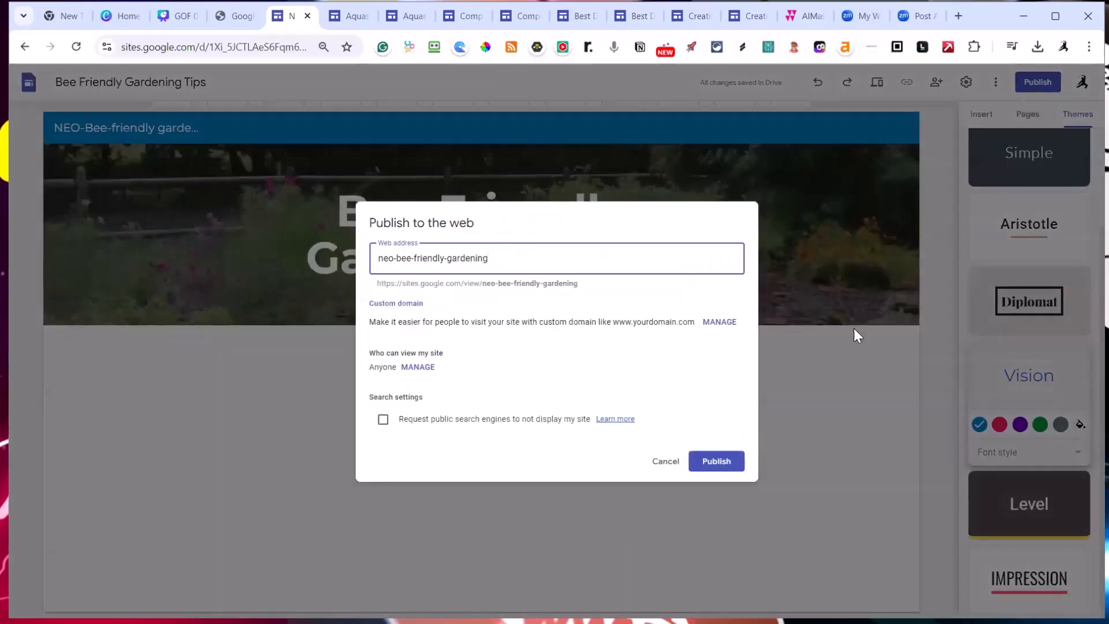
{"action": "left_click_drag", "start_coordinate": [395, 263], "coordinate": [367, 261]}
{"action": "key", "text": "Delete"}
{"action": "key", "text": "Delete"}
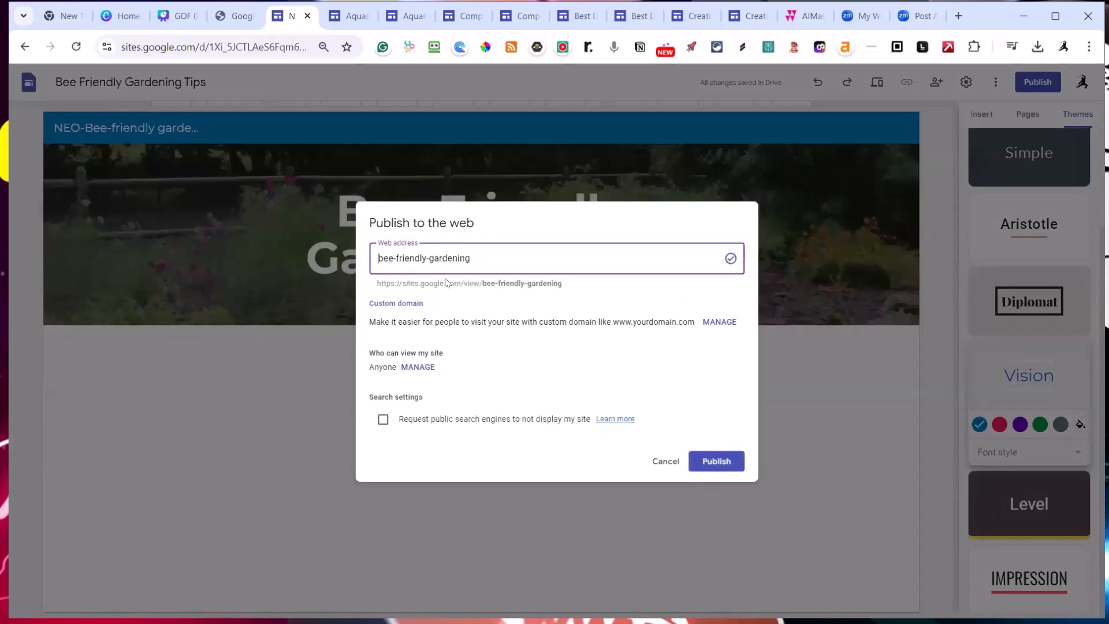
{"action": "left_click", "coordinate": [490, 264]}
{"action": "type", "text": "-tips"}
{"action": "left_click", "coordinate": [711, 463]}
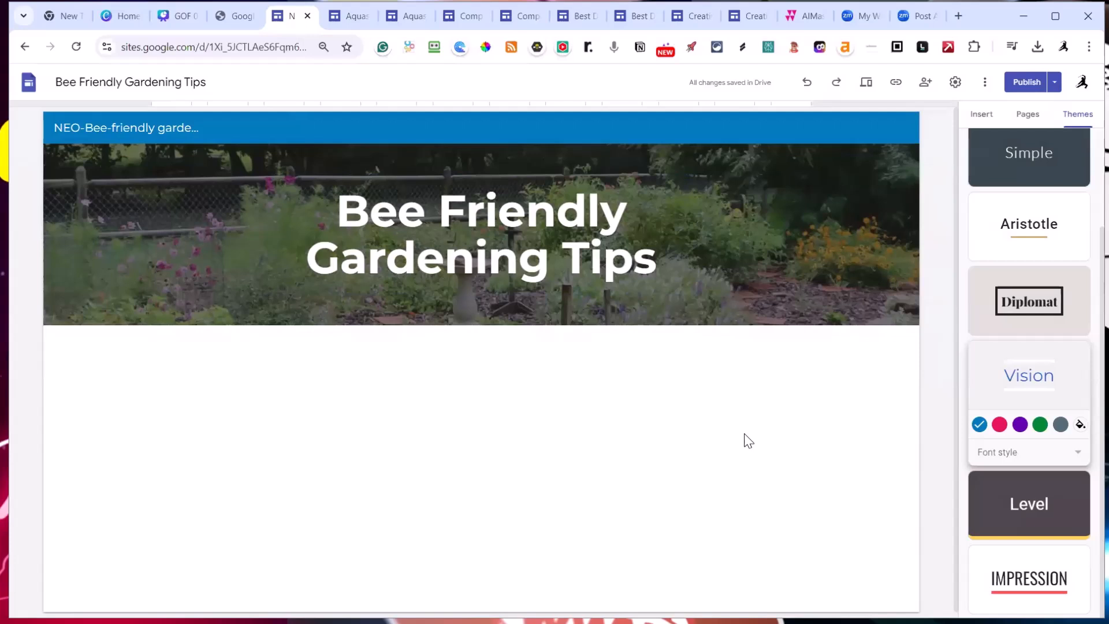
Show the list of the site's pages
{"action": "left_click", "coordinate": [1027, 118]}
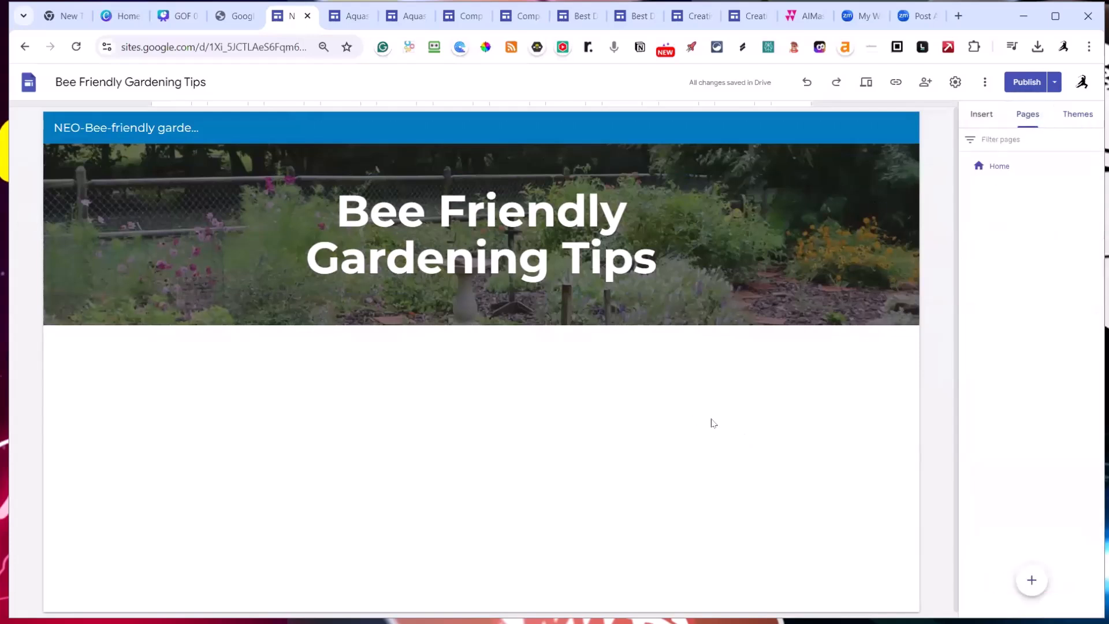
Switch to the GSF2Beefriendly_gardening folder and open the text document "Should You Mulch a BeeFriendly Gardening Space for Pollinators"
{"action": "mouse_move", "coordinate": [1031, 581]}
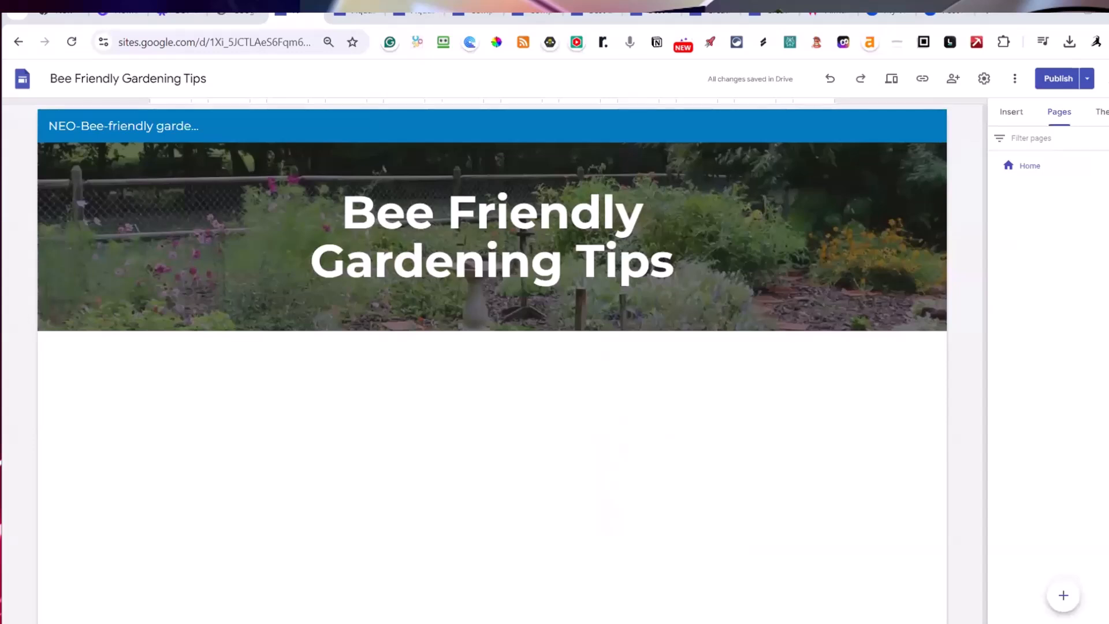
{"action": "key", "text": "alt+Tab"}
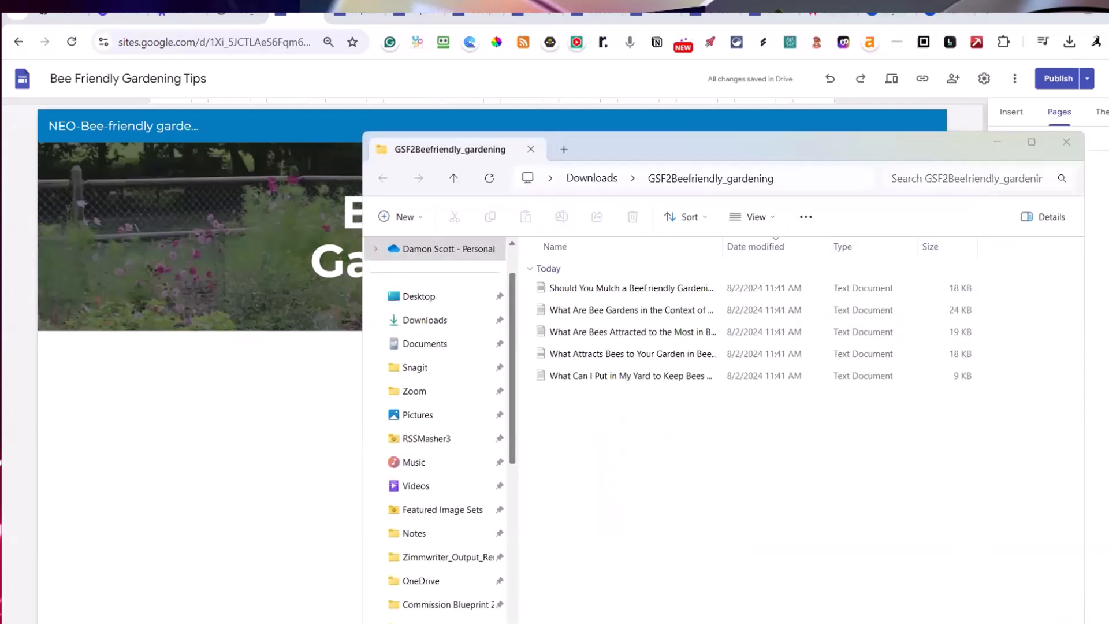
{"action": "left_click_drag", "start_coordinate": [670, 141], "coordinate": [545, 125]}
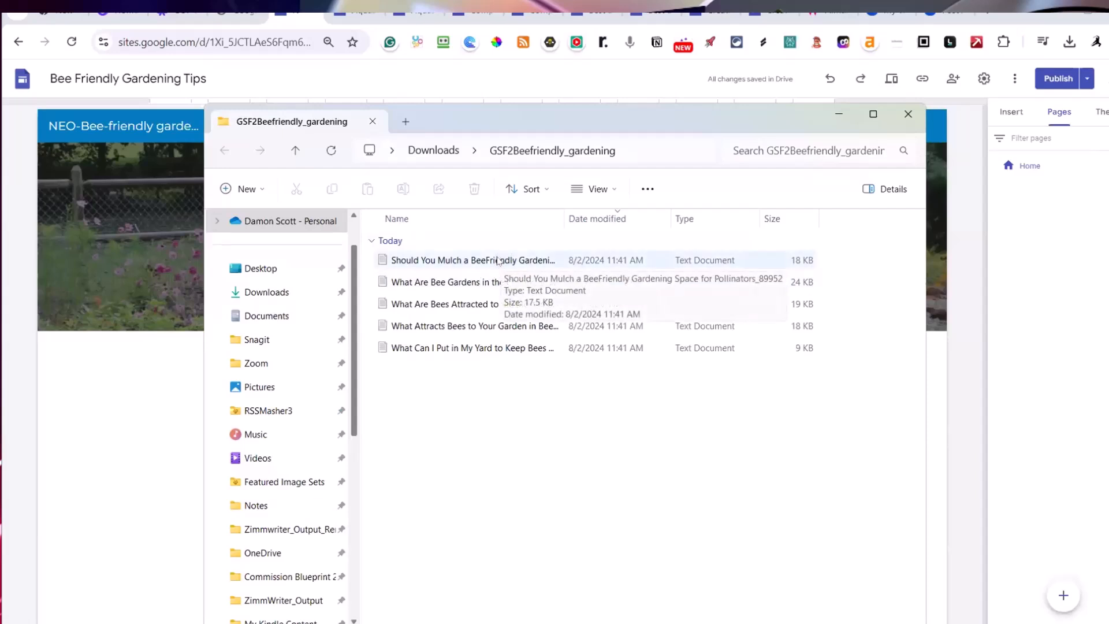
{"action": "left_click", "coordinate": [502, 261]}
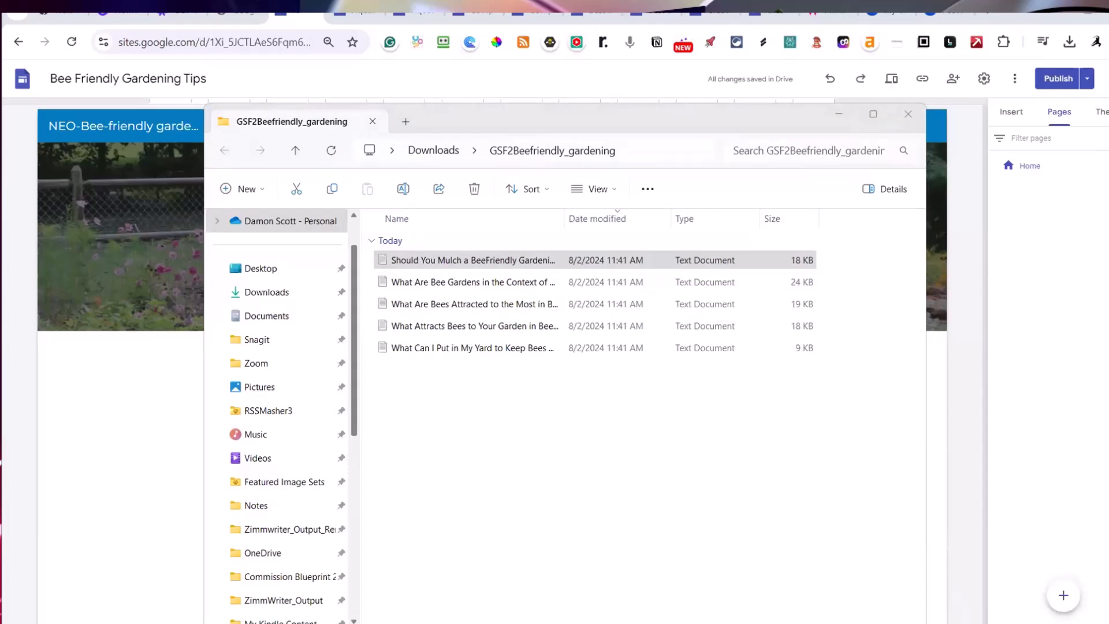
{"action": "left_click_drag", "start_coordinate": [1106, 450], "coordinate": [901, 623]}
{"action": "key", "text": "Return"}
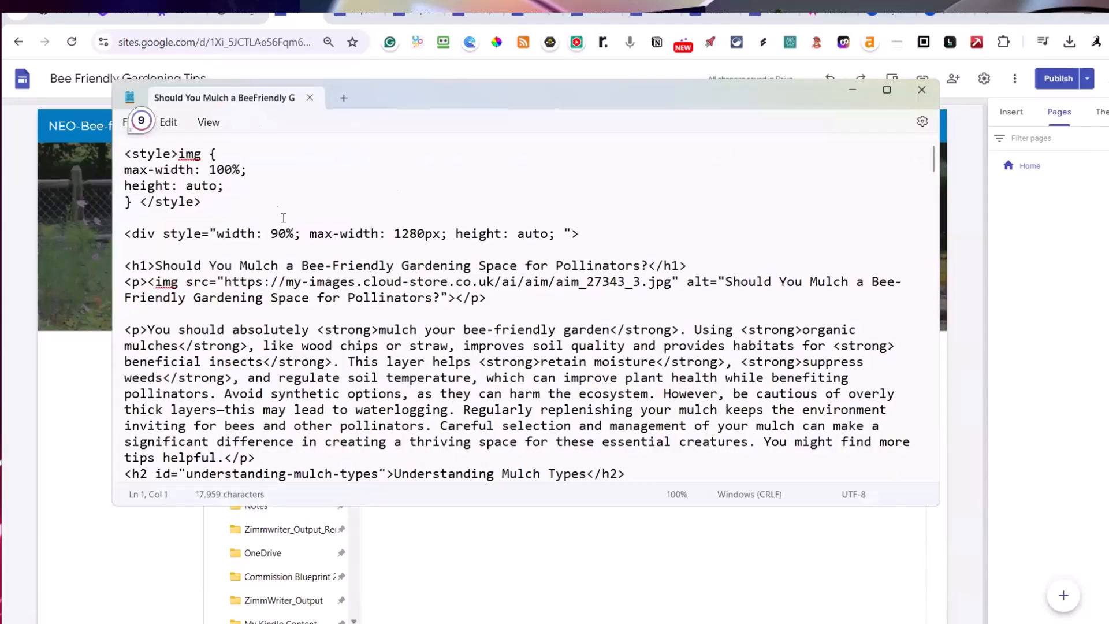
Look through the article's HTML code and select all of it for copying
{"action": "scroll", "coordinate": [220, 288], "scroll_direction": "down", "scroll_amount": 7}
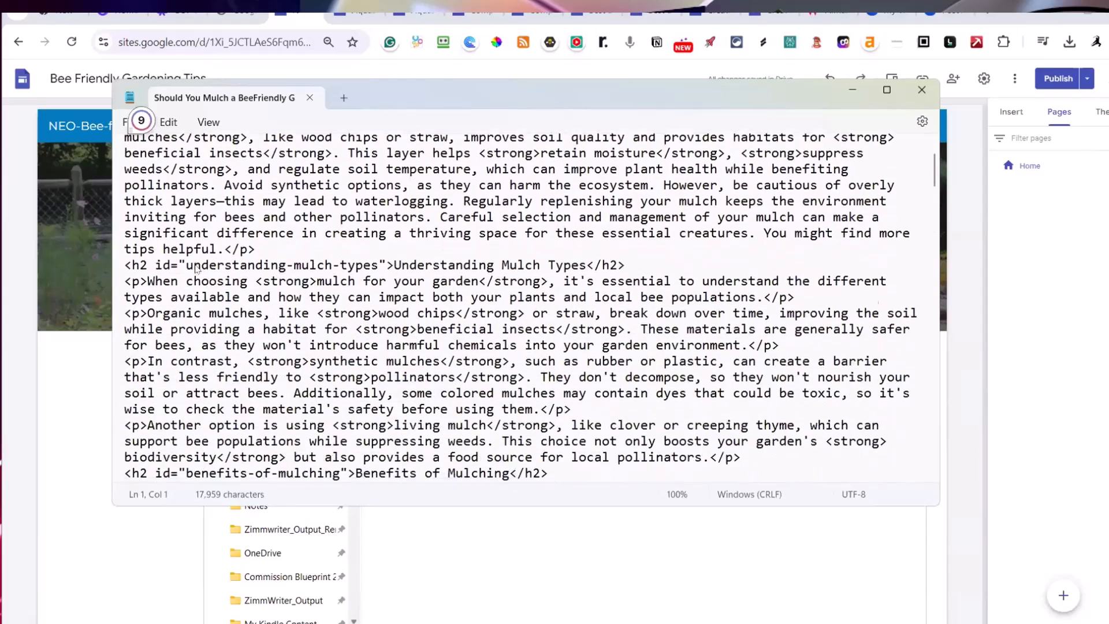
{"action": "scroll", "coordinate": [231, 271], "scroll_direction": "down", "scroll_amount": 7}
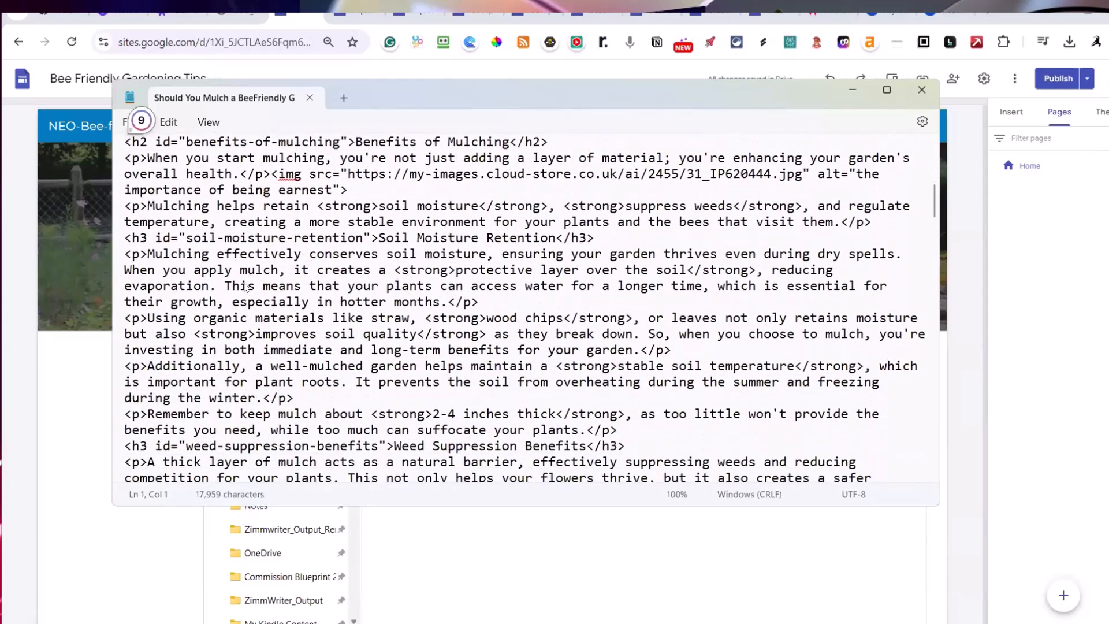
{"action": "key", "text": "ctrl+a"}
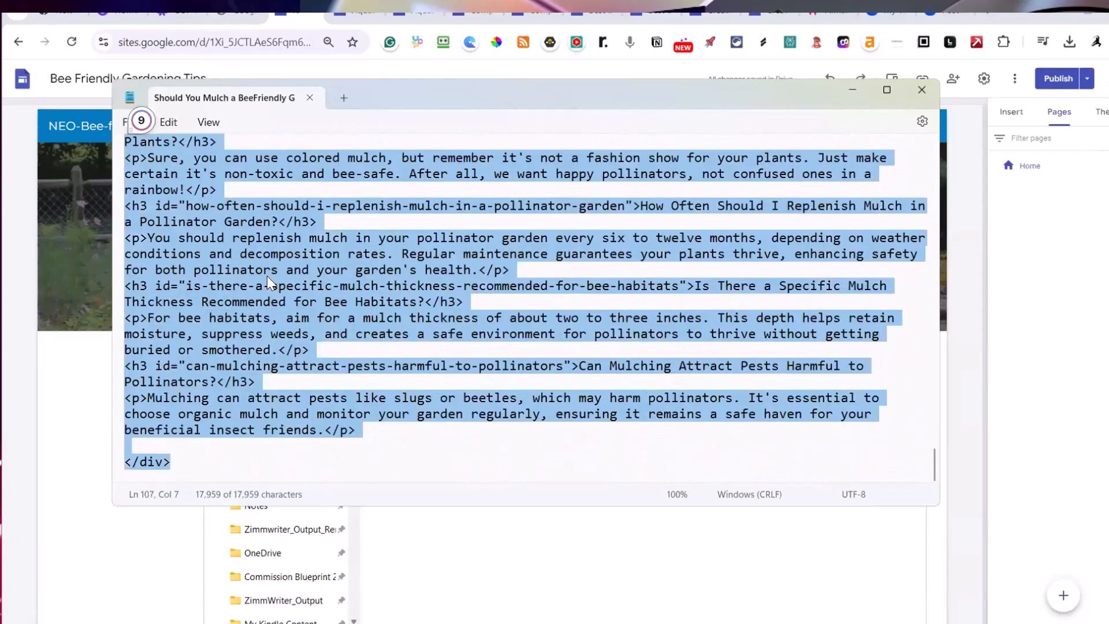
Switch back to Google Sites and add a new standard page without a name
{"action": "left_click", "coordinate": [93, 372]}
{"action": "left_click", "coordinate": [1064, 596]}
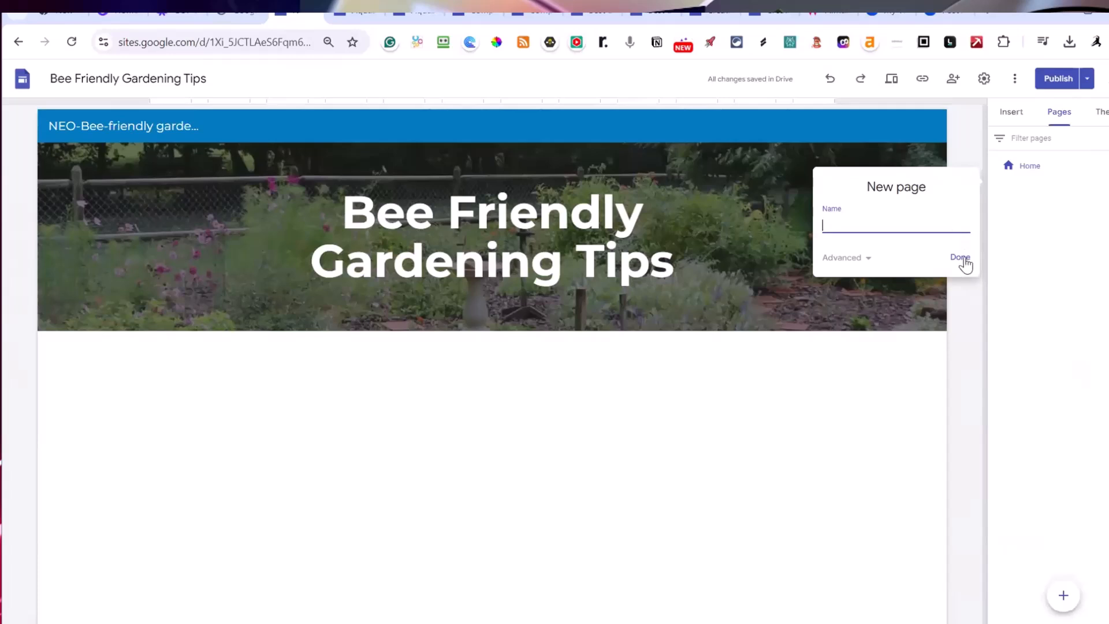
{"action": "left_click", "coordinate": [961, 258]}
Minimize the article's text file and add a new full page embed named "Mulch Bee Garden" to the site
{"action": "key", "text": "alt+Tab"}
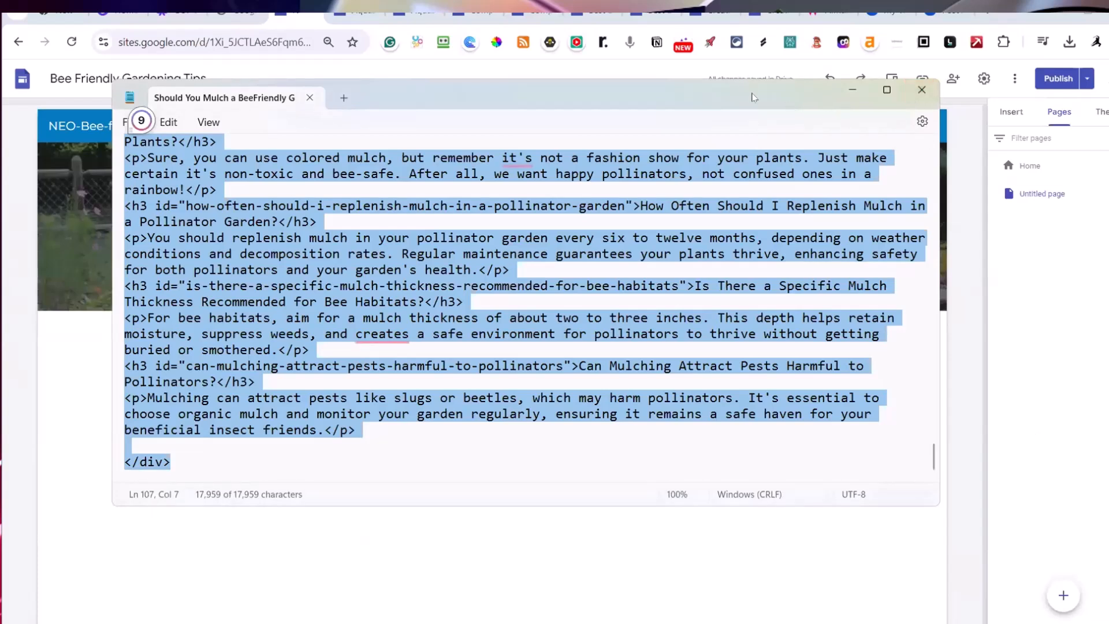
{"action": "left_click", "coordinate": [851, 90]}
{"action": "mouse_move", "coordinate": [1060, 596]}
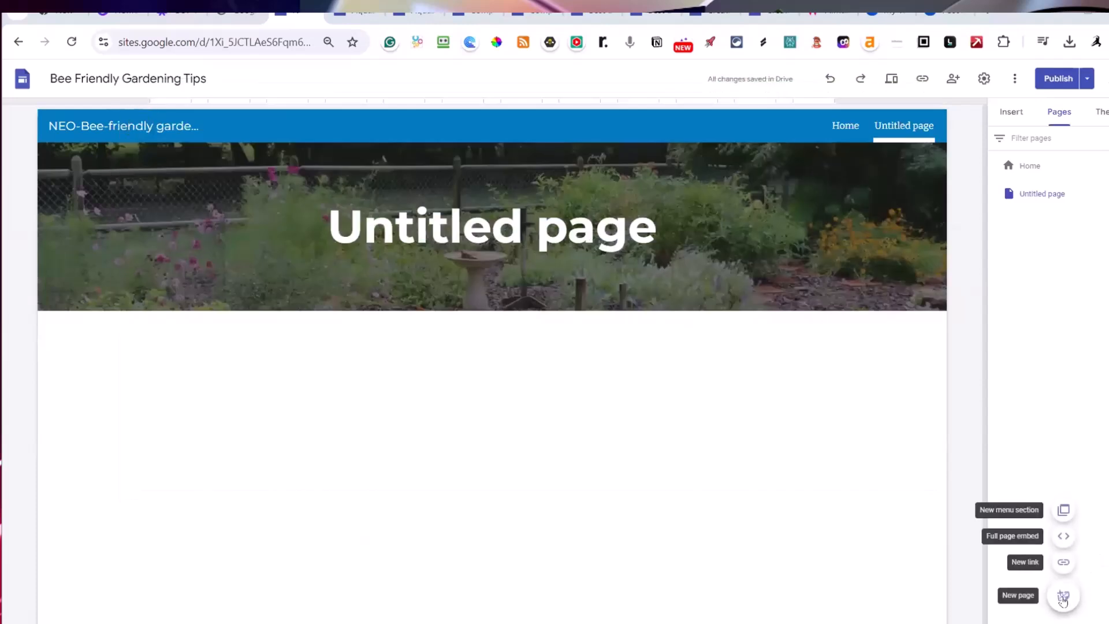
{"action": "left_click", "coordinate": [1064, 537]}
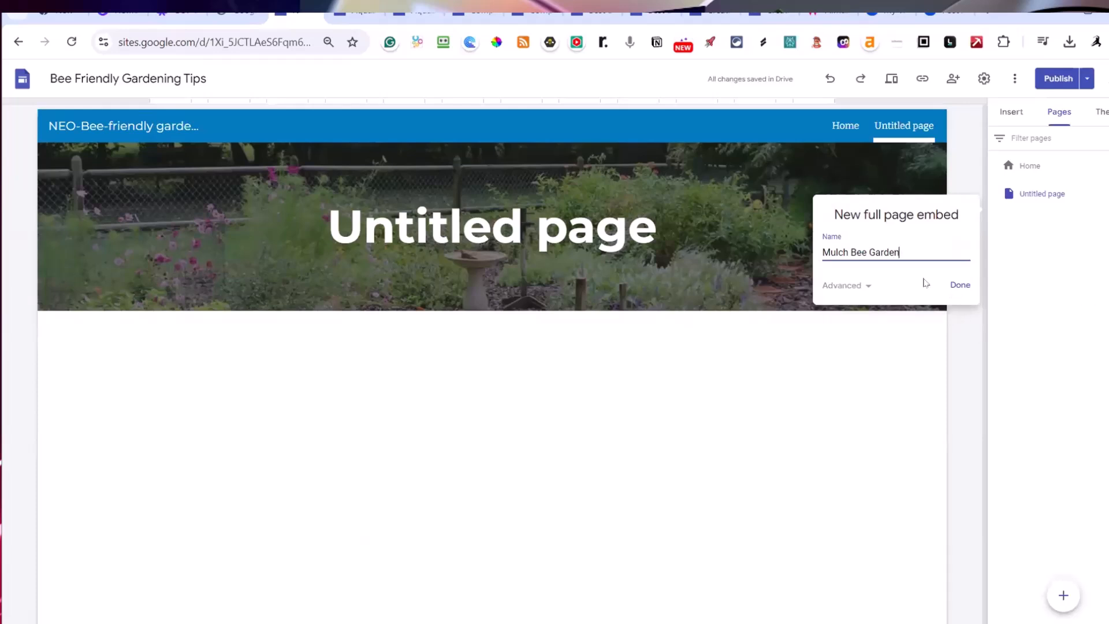
{"action": "left_click", "coordinate": [960, 286]}
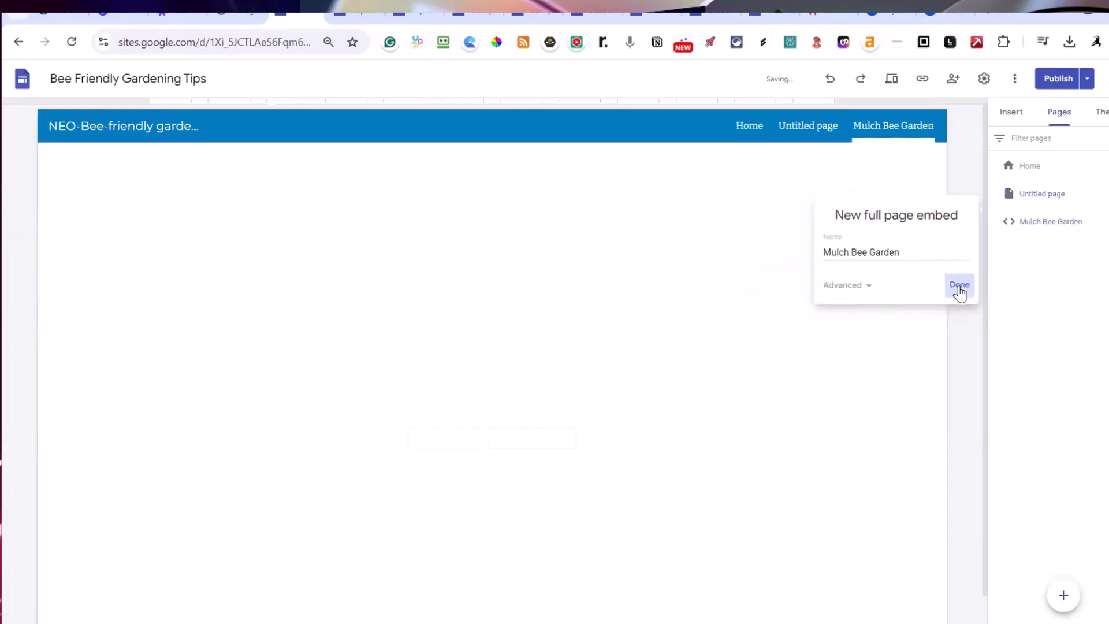
Embed the copied article HTML as embed code on the Mulch Bee Garden page and check the rendered article
{"action": "left_click", "coordinate": [429, 448]}
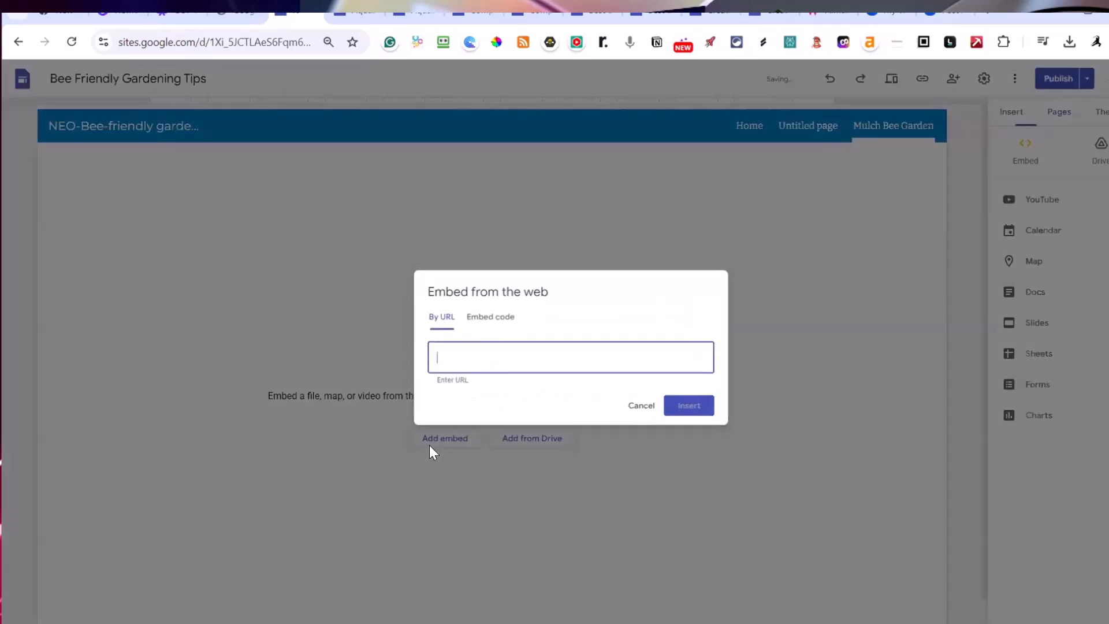
{"action": "left_click", "coordinate": [482, 297]}
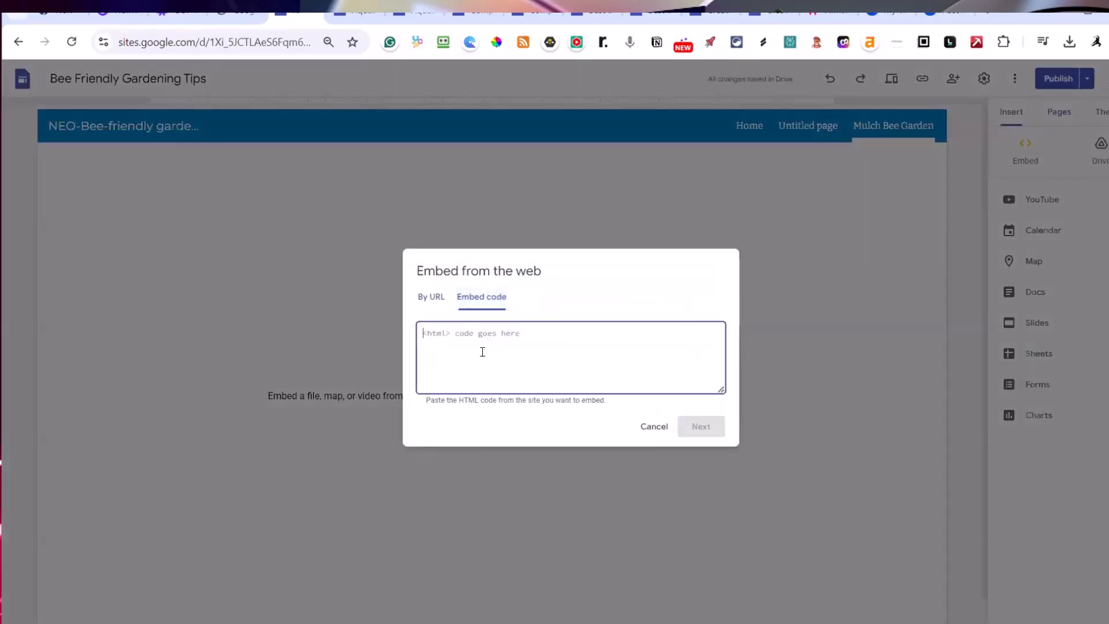
{"action": "key", "text": "ctrl+v"}
{"action": "left_click", "coordinate": [692, 431]}
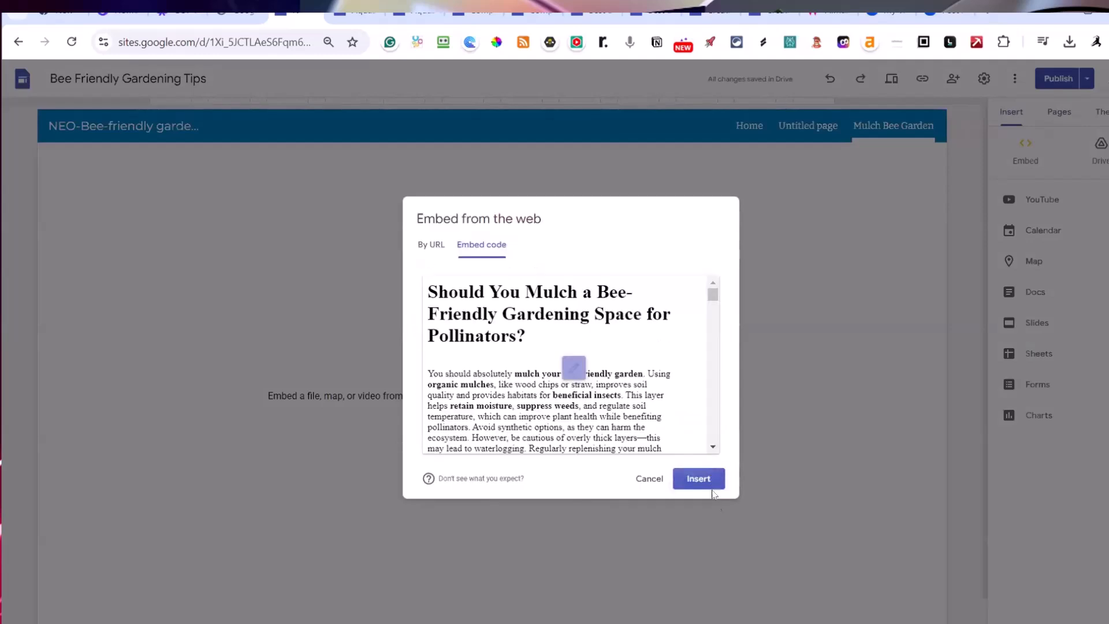
{"action": "left_click", "coordinate": [702, 471]}
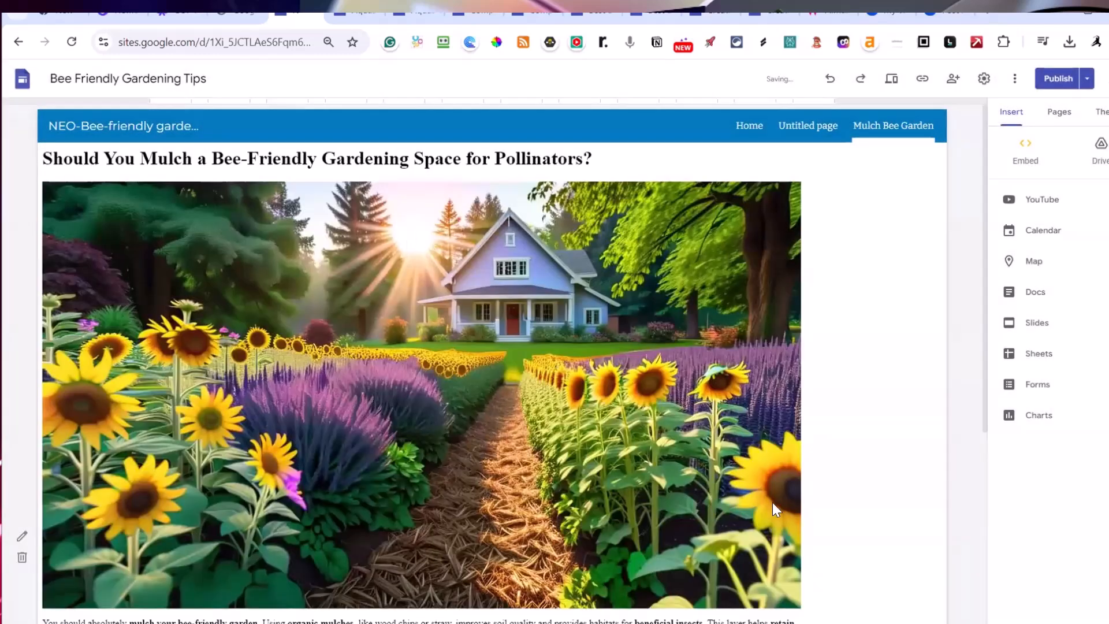
{"action": "scroll", "coordinate": [796, 453], "scroll_direction": "down", "scroll_amount": 5}
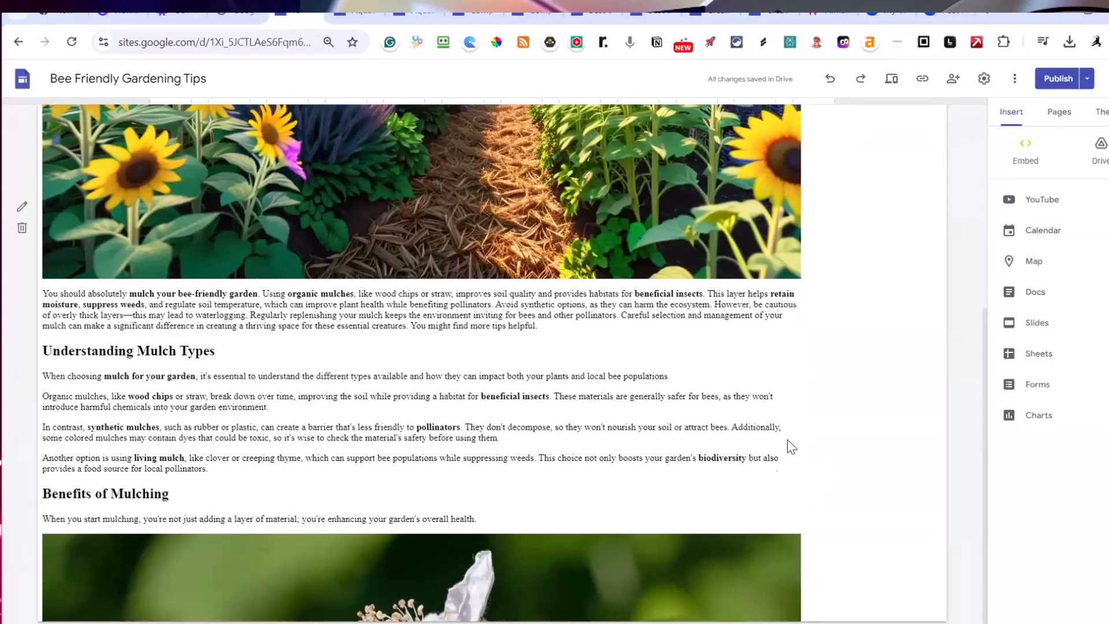
{"action": "scroll", "coordinate": [788, 440], "scroll_direction": "up", "scroll_amount": 5}
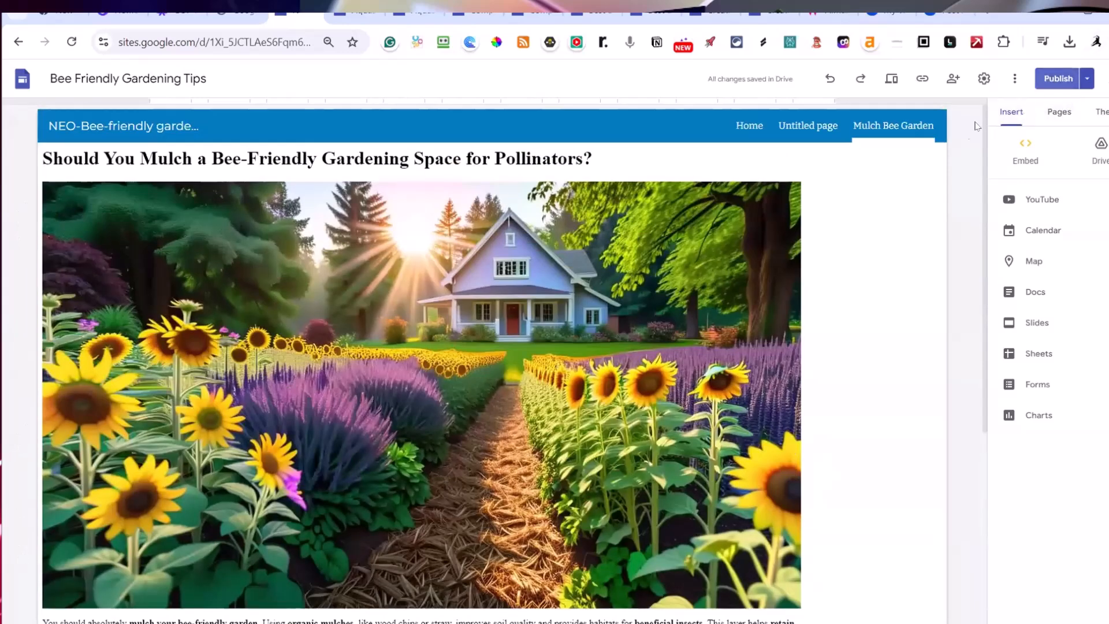
Delete the "Untitled page" from the site
{"action": "left_click", "coordinate": [819, 133]}
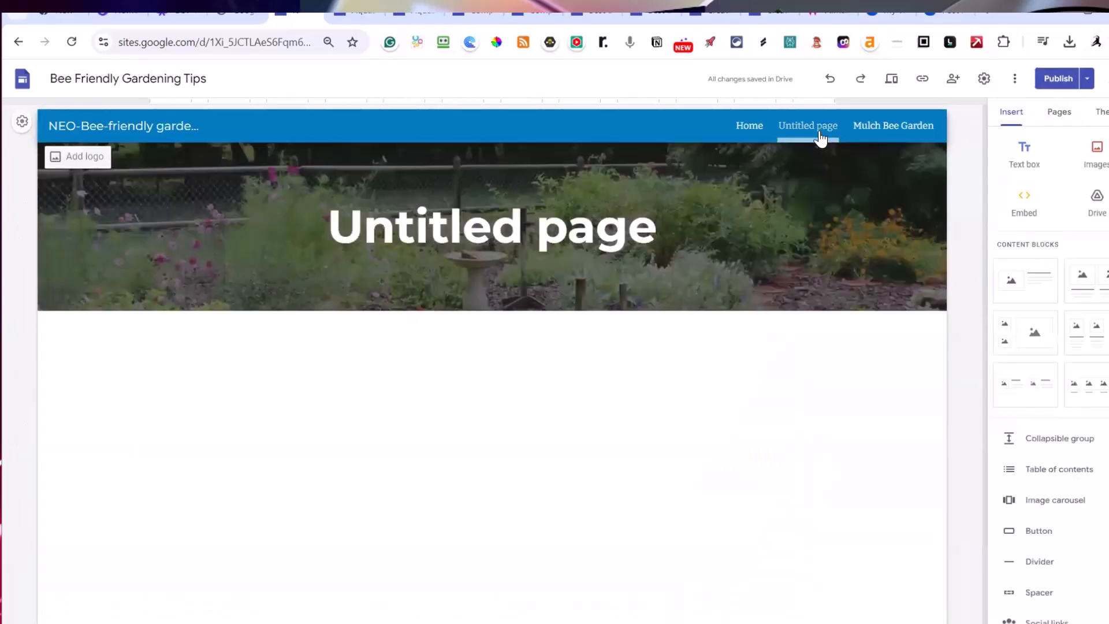
{"action": "left_click", "coordinate": [1059, 112]}
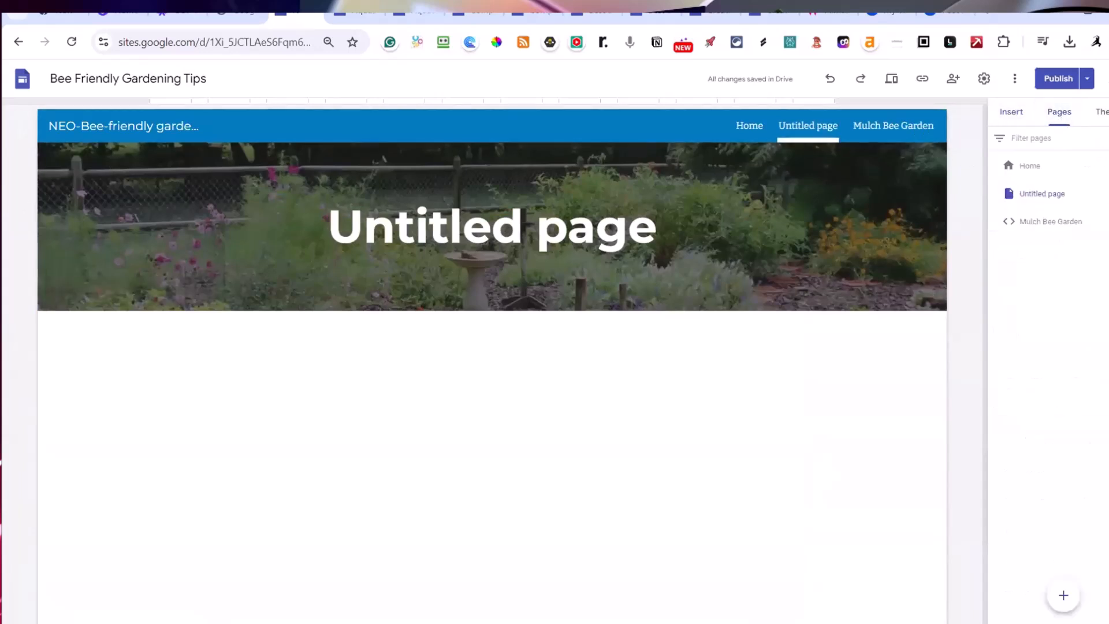
{"action": "left_click", "coordinate": [1093, 193]}
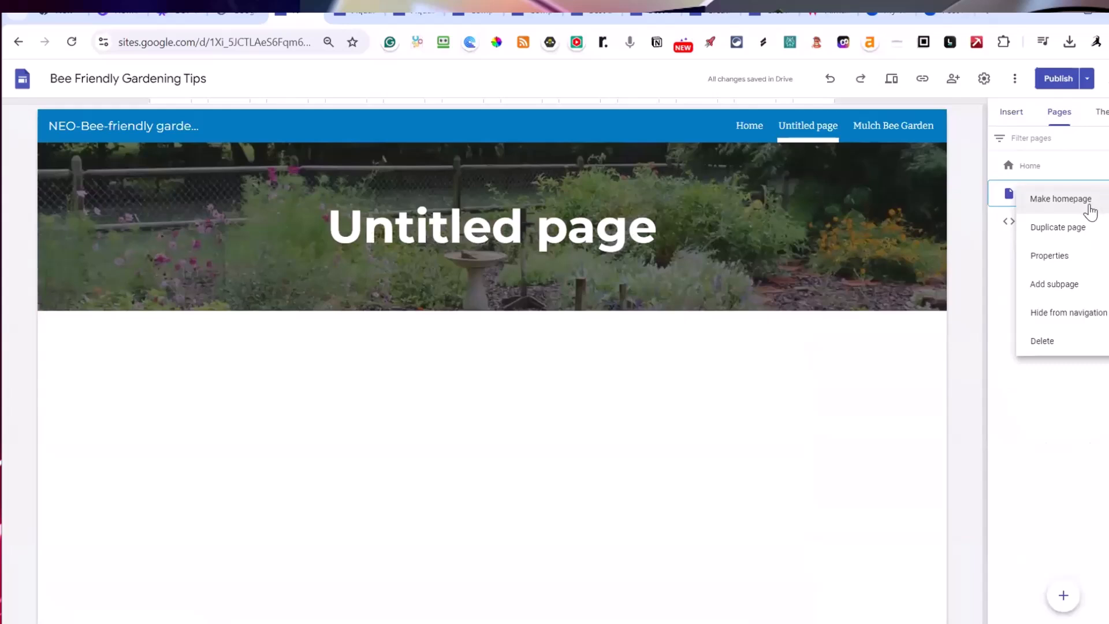
{"action": "left_click", "coordinate": [1045, 340]}
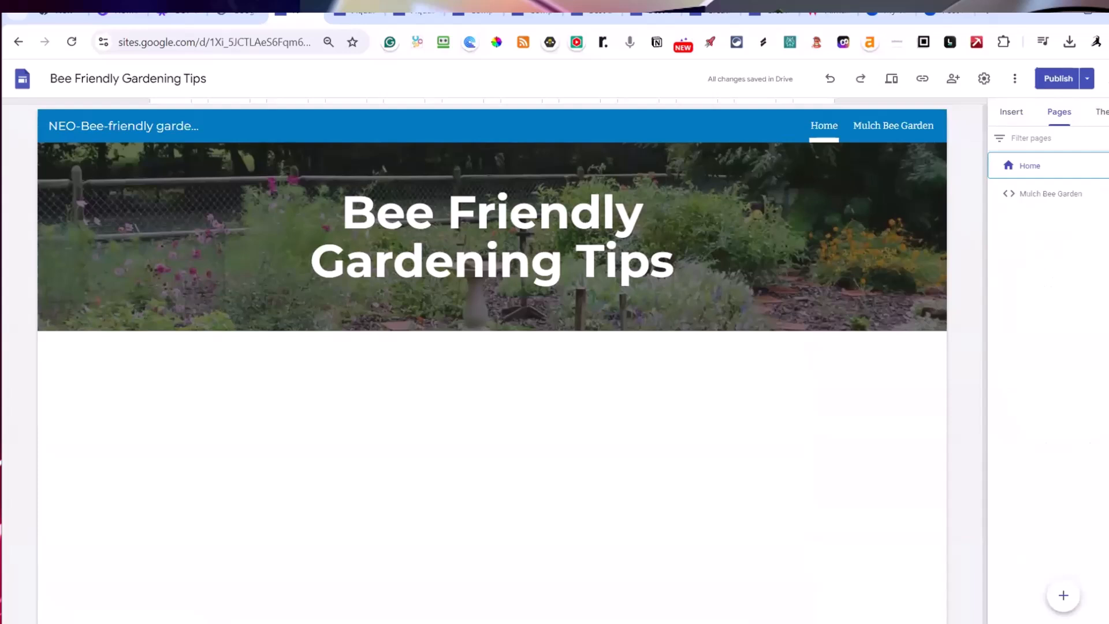
Review and publish the site changes, including the added Mulch Bee Garden page, and open the published site
{"action": "left_click", "coordinate": [1056, 79]}
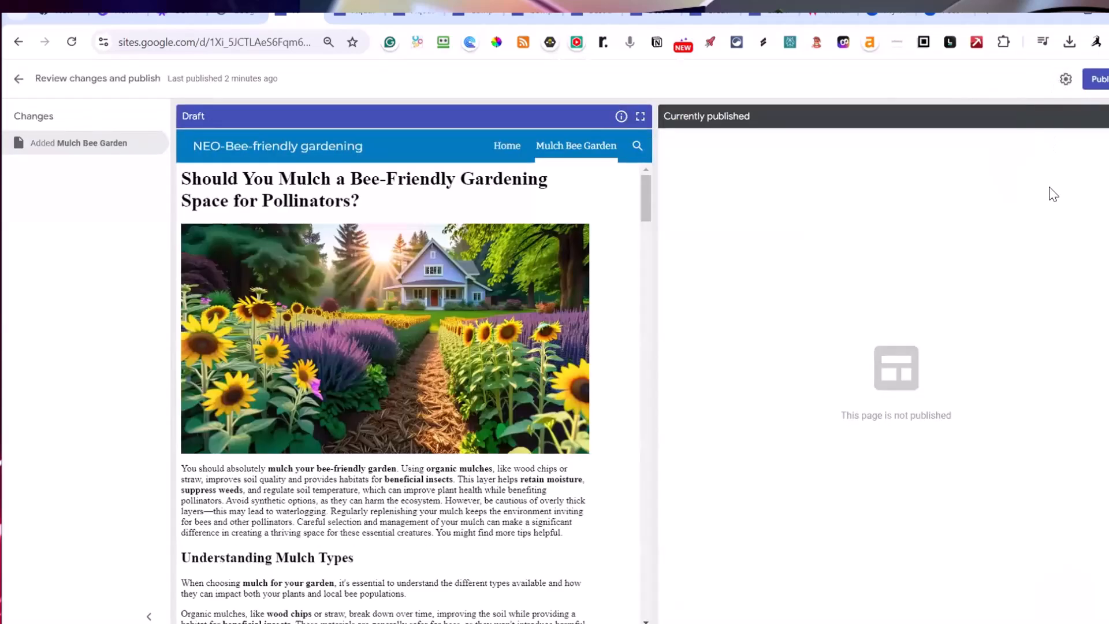
{"action": "left_click", "coordinate": [1100, 79]}
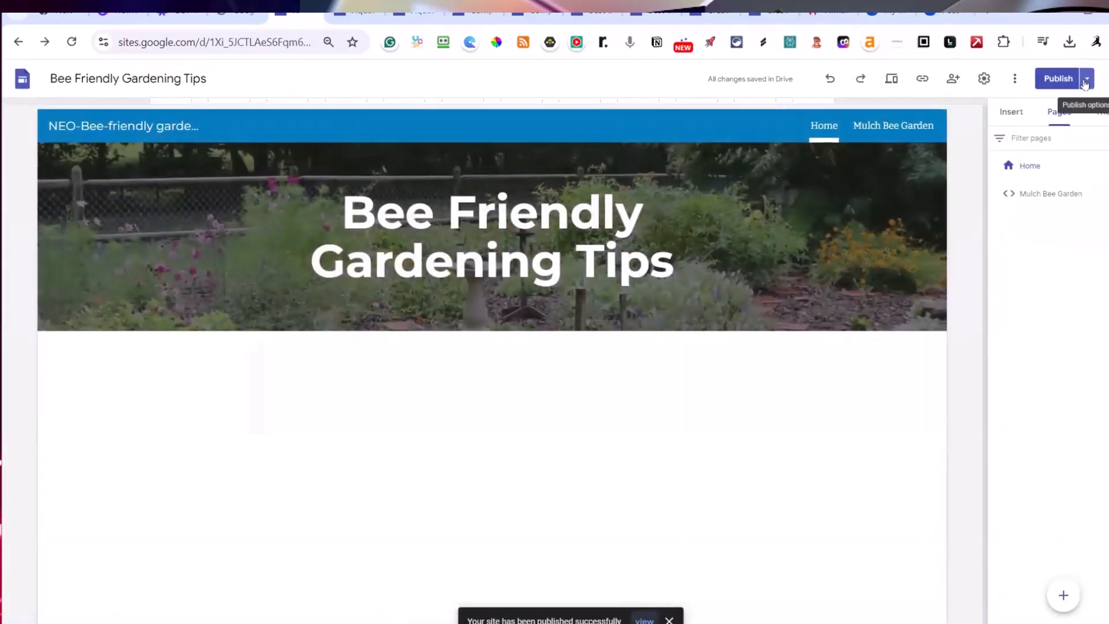
{"action": "left_click", "coordinate": [1084, 82]}
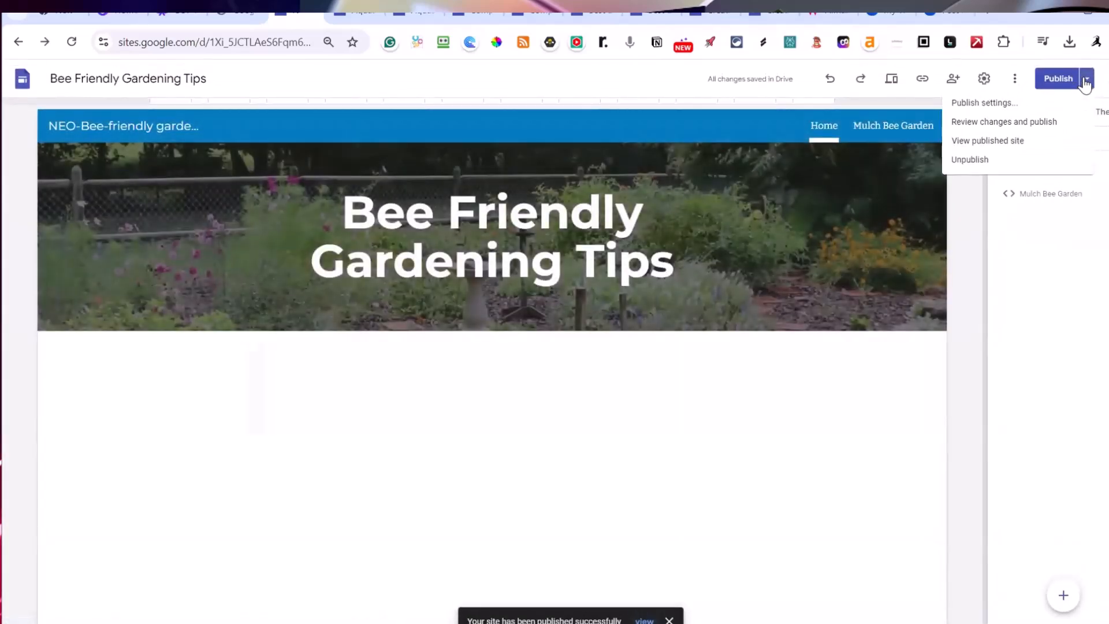
{"action": "left_click", "coordinate": [1010, 142]}
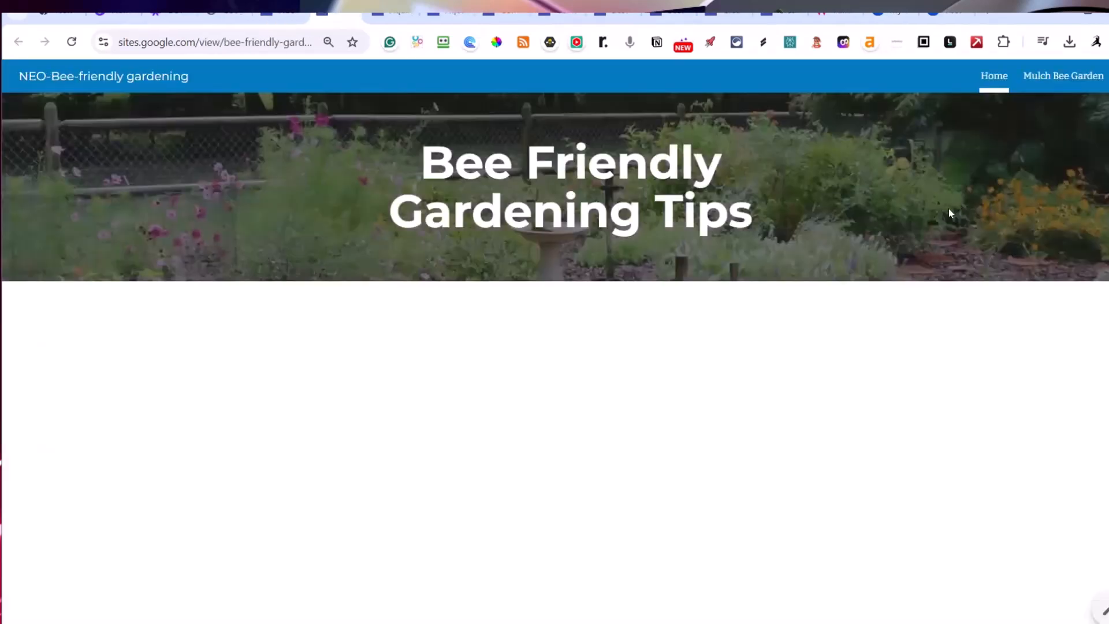
Go to the Mulch Bee Garden page on the published site and examine how its article text and images display
{"action": "left_click", "coordinate": [1056, 81]}
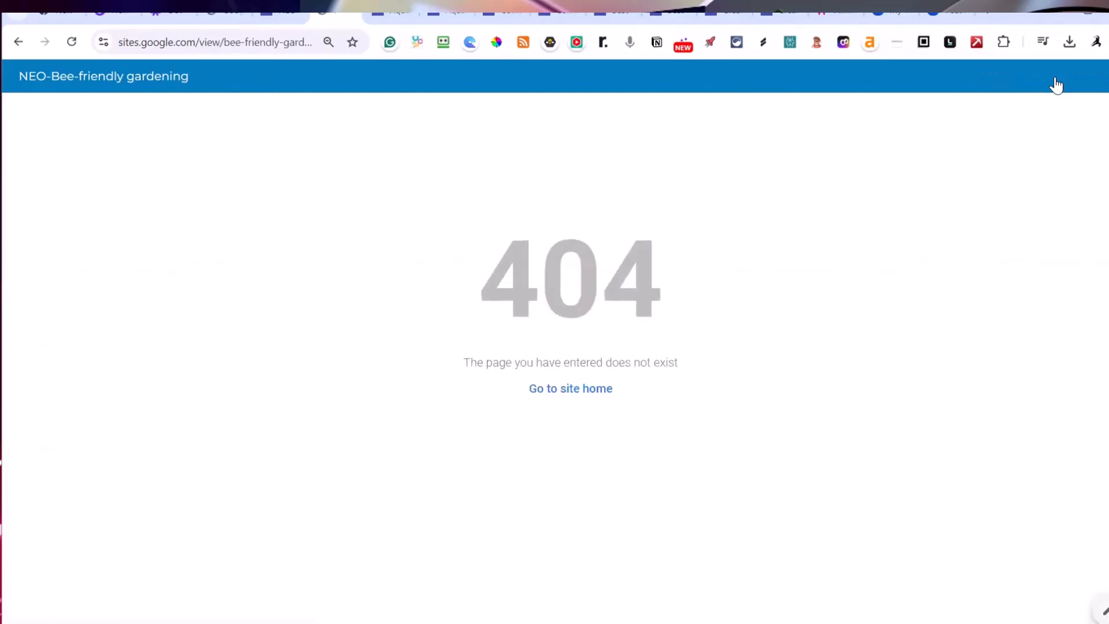
{"action": "left_click", "coordinate": [569, 390]}
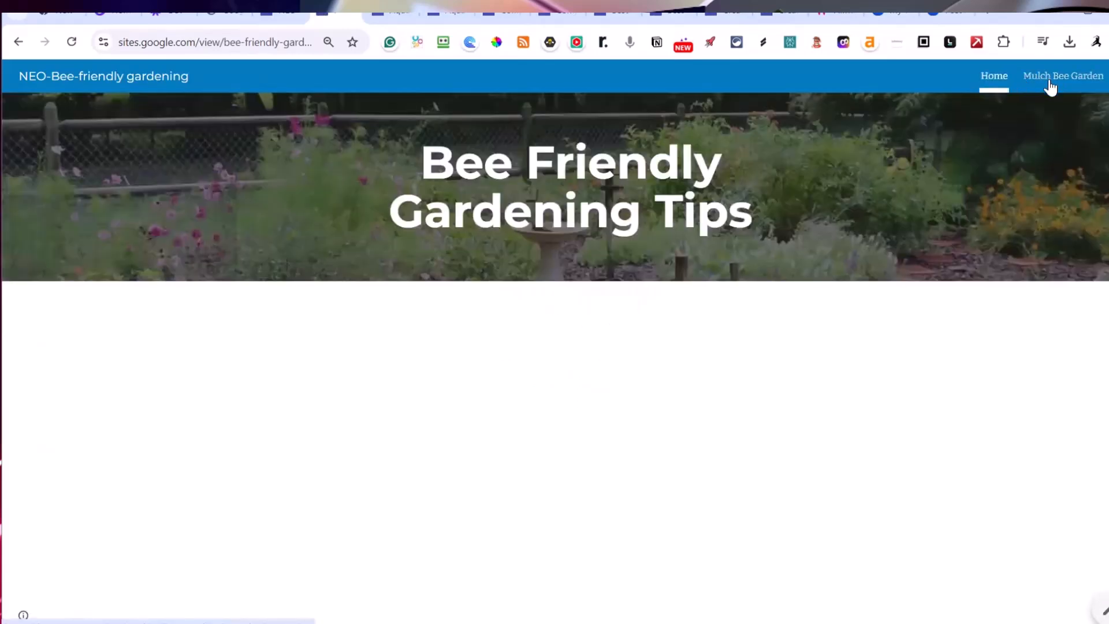
{"action": "left_click", "coordinate": [1048, 85]}
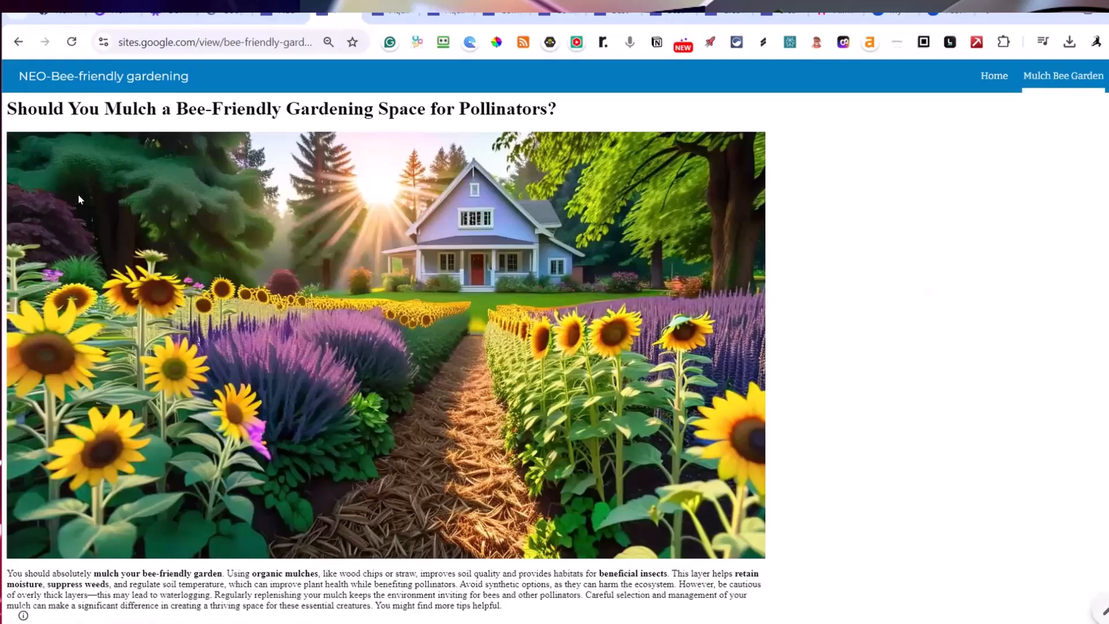
{"action": "scroll", "coordinate": [155, 254], "scroll_direction": "down", "scroll_amount": 5}
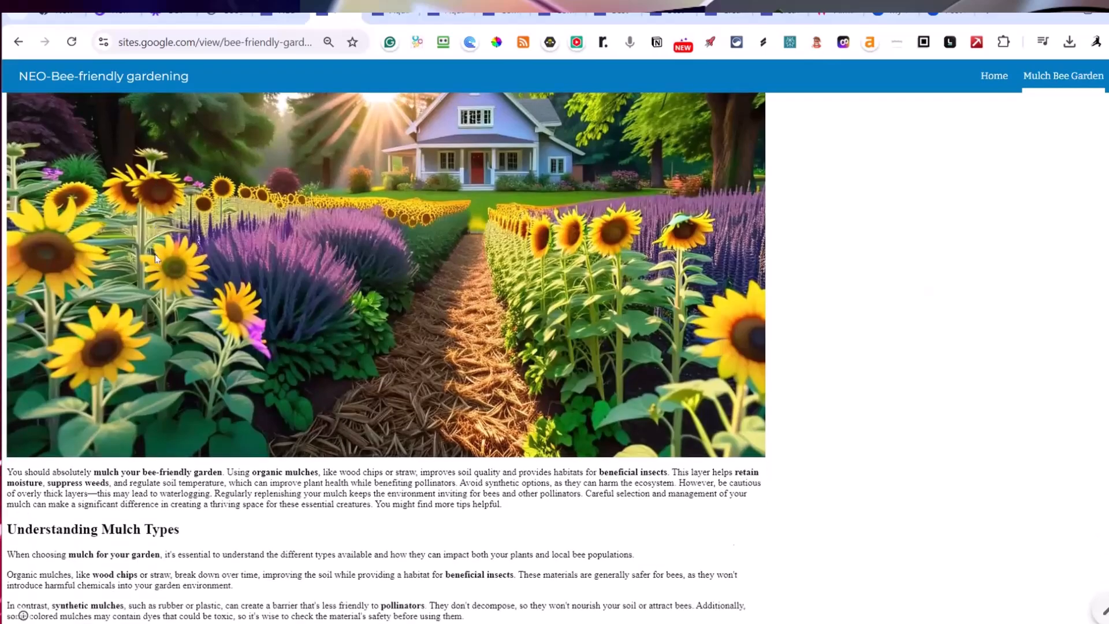
{"action": "scroll", "coordinate": [157, 260], "scroll_direction": "down", "scroll_amount": 12}
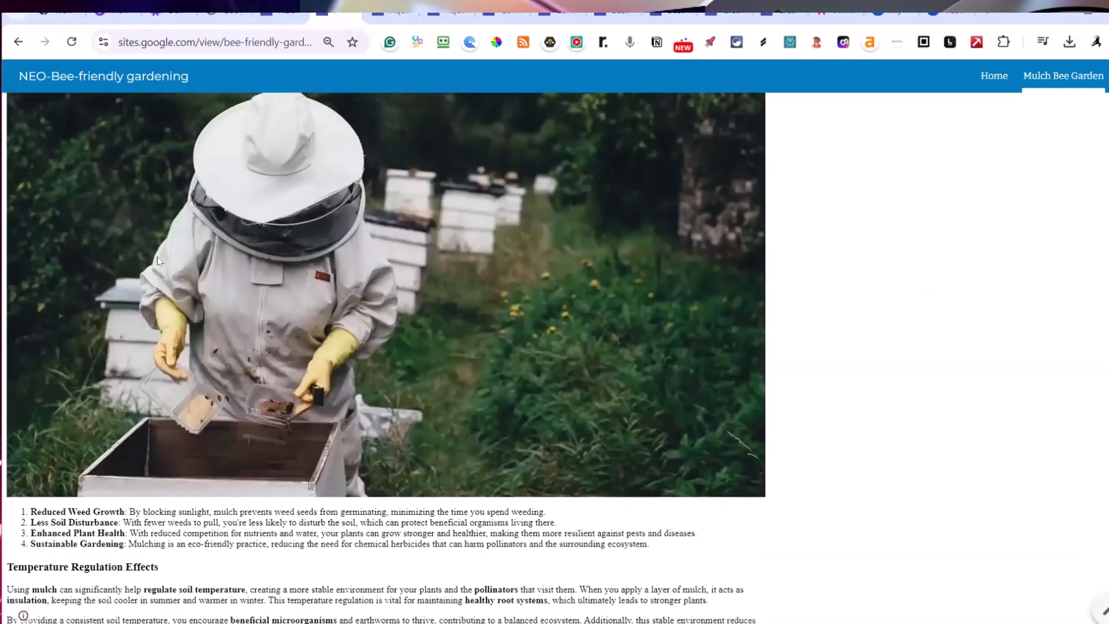
{"action": "scroll", "coordinate": [157, 260], "scroll_direction": "up", "scroll_amount": 15}
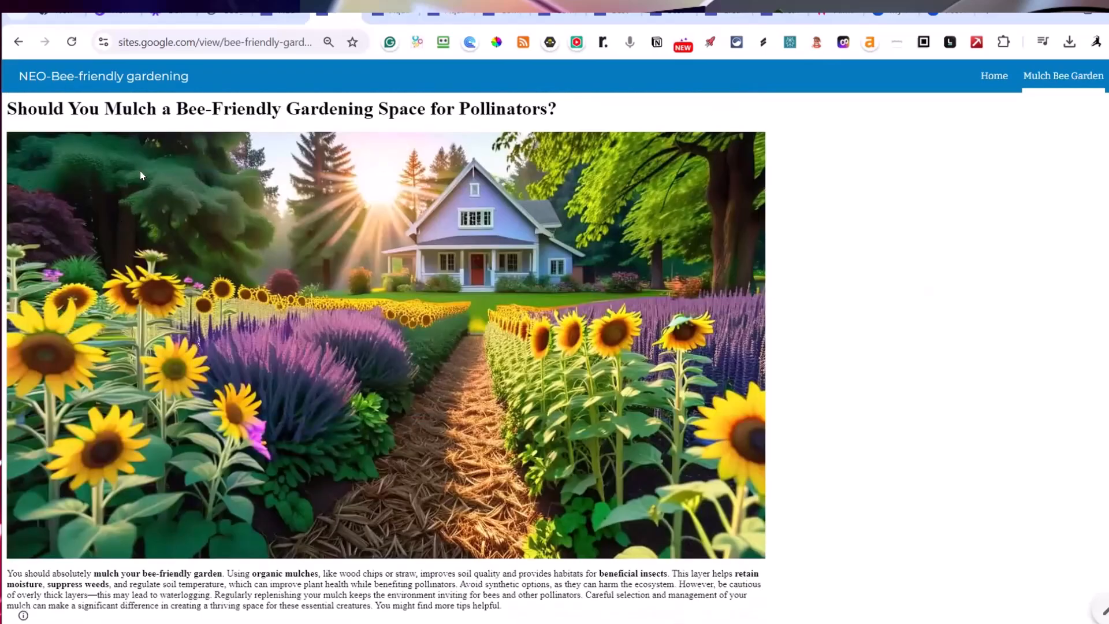
{"action": "scroll", "coordinate": [546, 225], "scroll_direction": "down", "scroll_amount": 12}
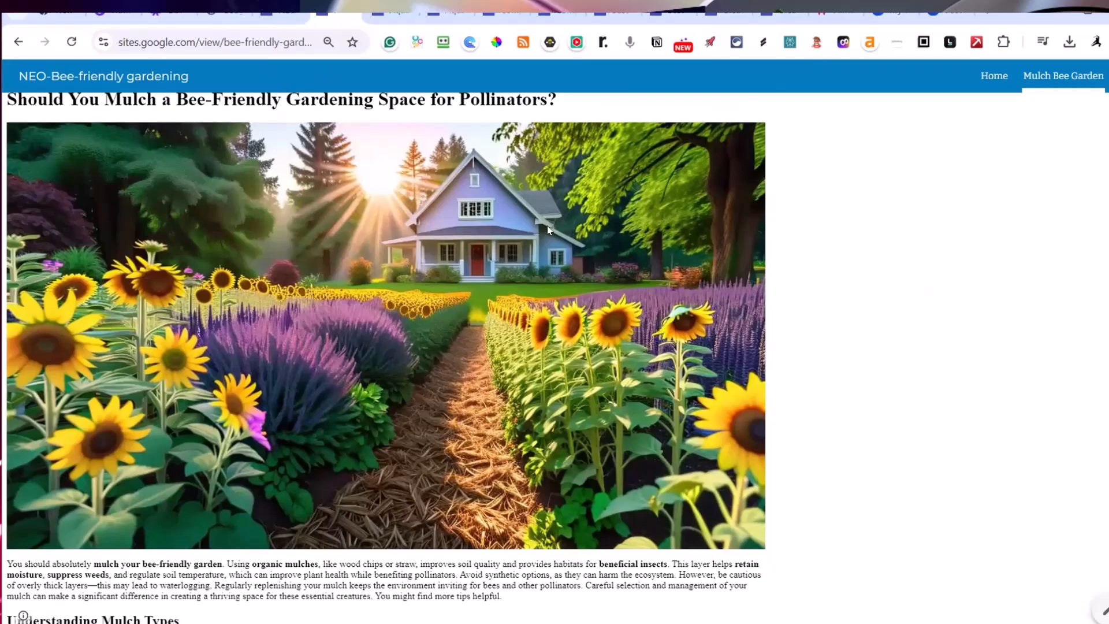
{"action": "scroll", "coordinate": [547, 229], "scroll_direction": "down", "scroll_amount": 20}
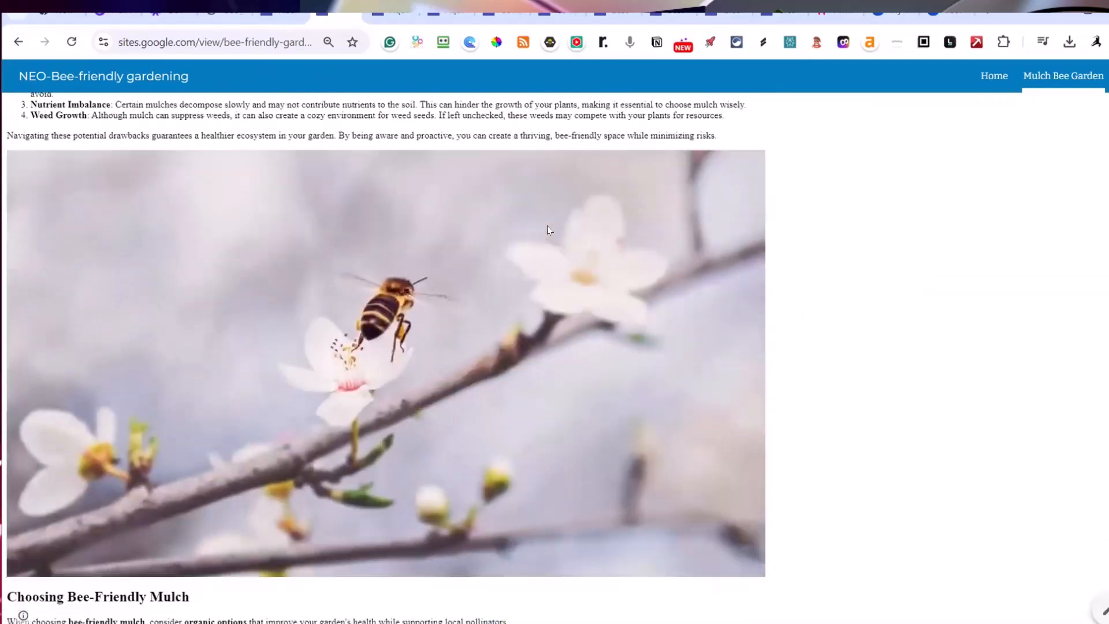
Finish looking through the published Mulch Bee Garden article and return to the published site's Home page
{"action": "scroll", "coordinate": [547, 230], "scroll_direction": "down", "scroll_amount": 15}
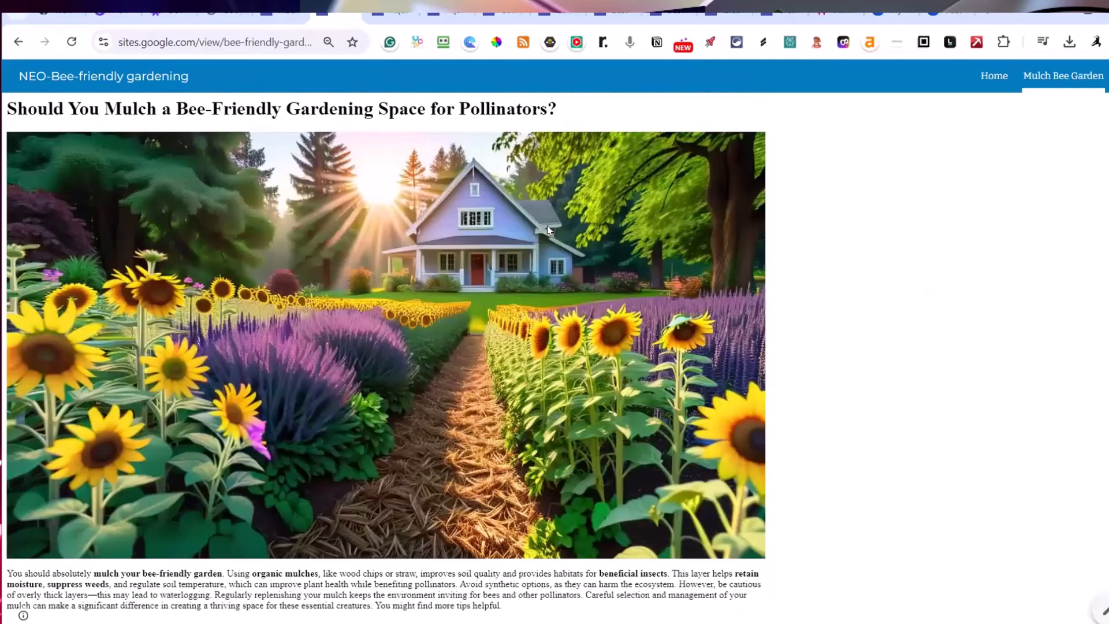
{"action": "left_click", "coordinate": [998, 78]}
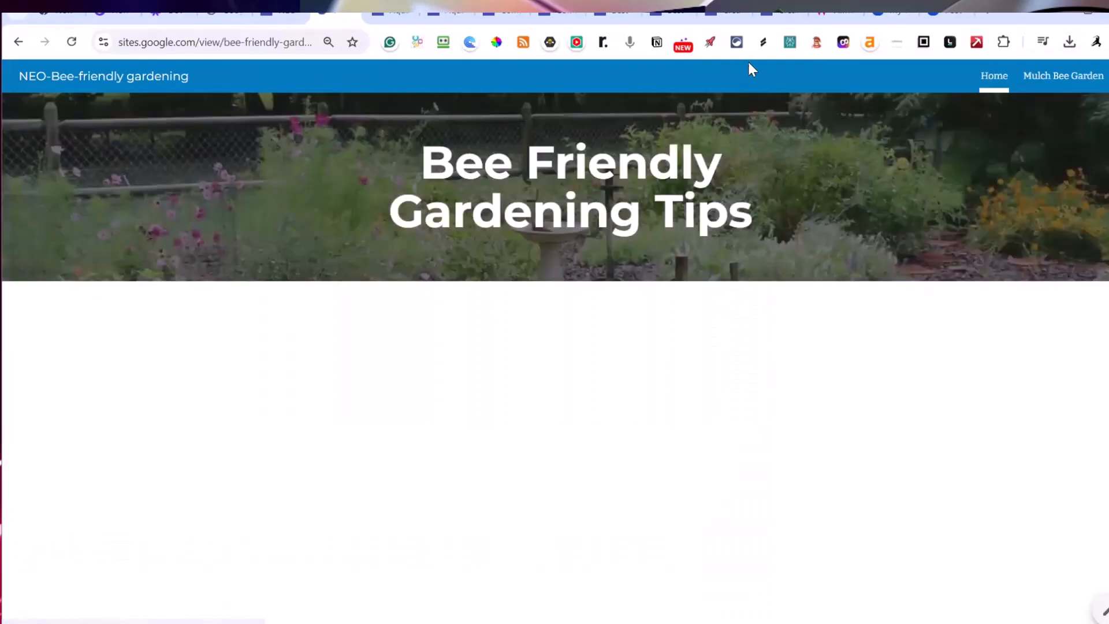
In the site editor, change the site name in the header to "Bee Friendly Gardening Tips"
{"action": "left_click", "coordinate": [274, 16]}
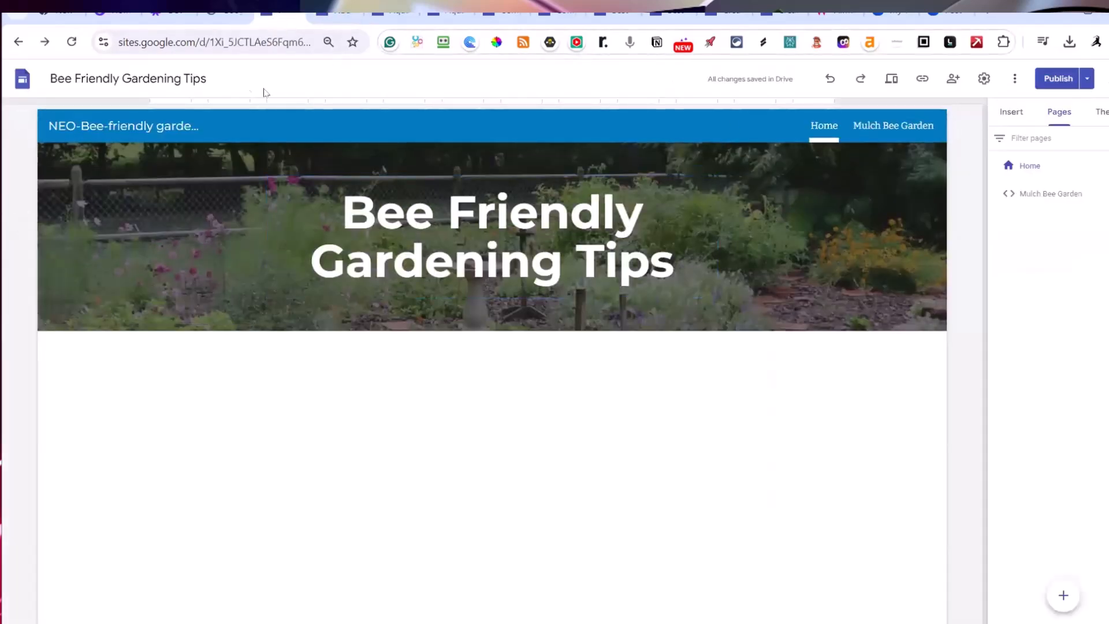
{"action": "left_click", "coordinate": [84, 126]}
{"action": "left_click_drag", "start_coordinate": [84, 125], "coordinate": [21, 127]}
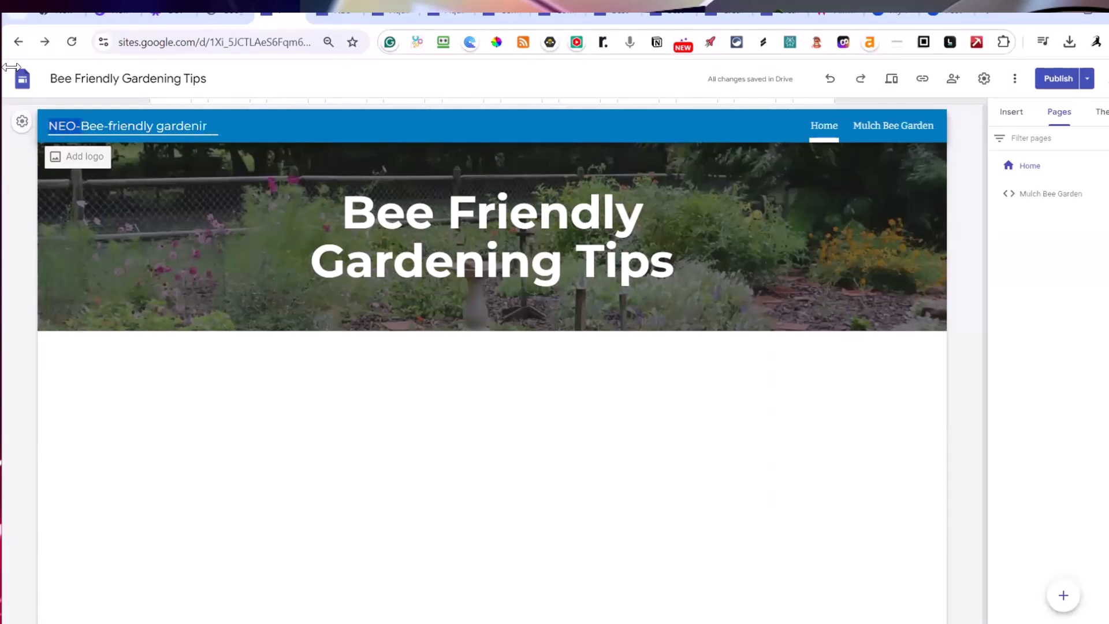
{"action": "key", "text": "BackSpace"}
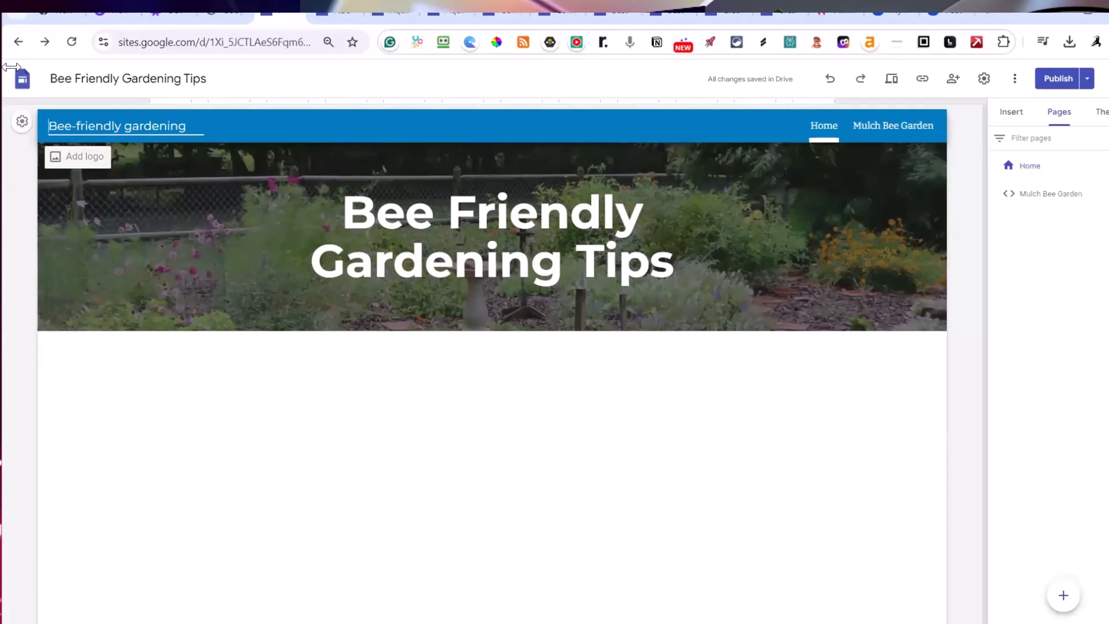
{"action": "key", "text": "BackSpace"}
{"action": "type", "text": "F"}
{"action": "key", "text": "Delete"}
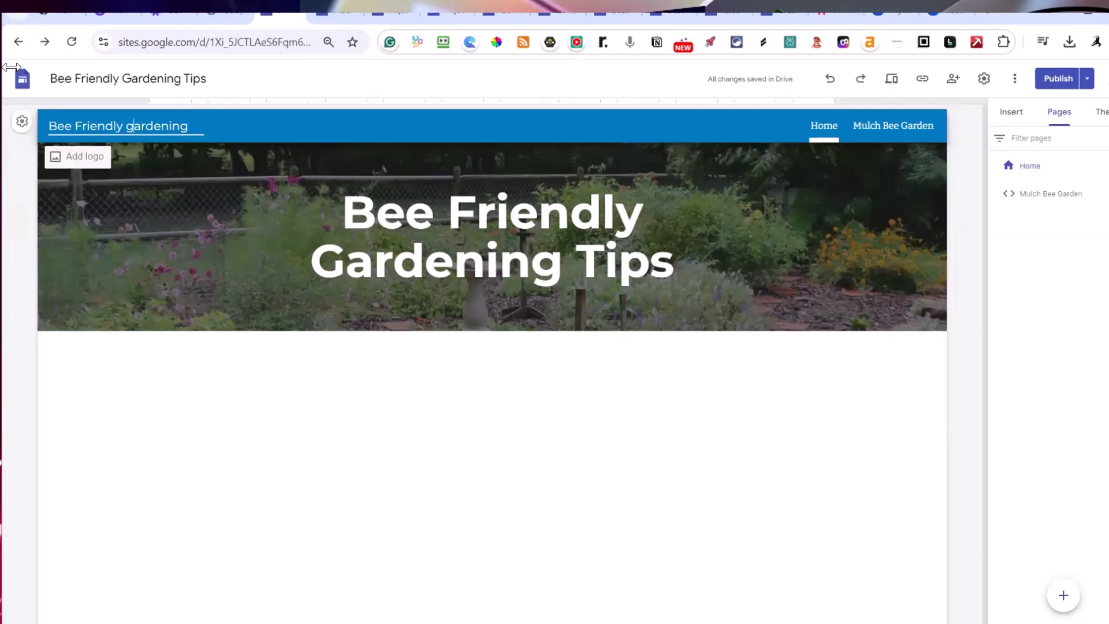
{"action": "type", "text": "G"}
{"action": "key", "text": "Delete"}
{"action": "type", "text": "Tips"}
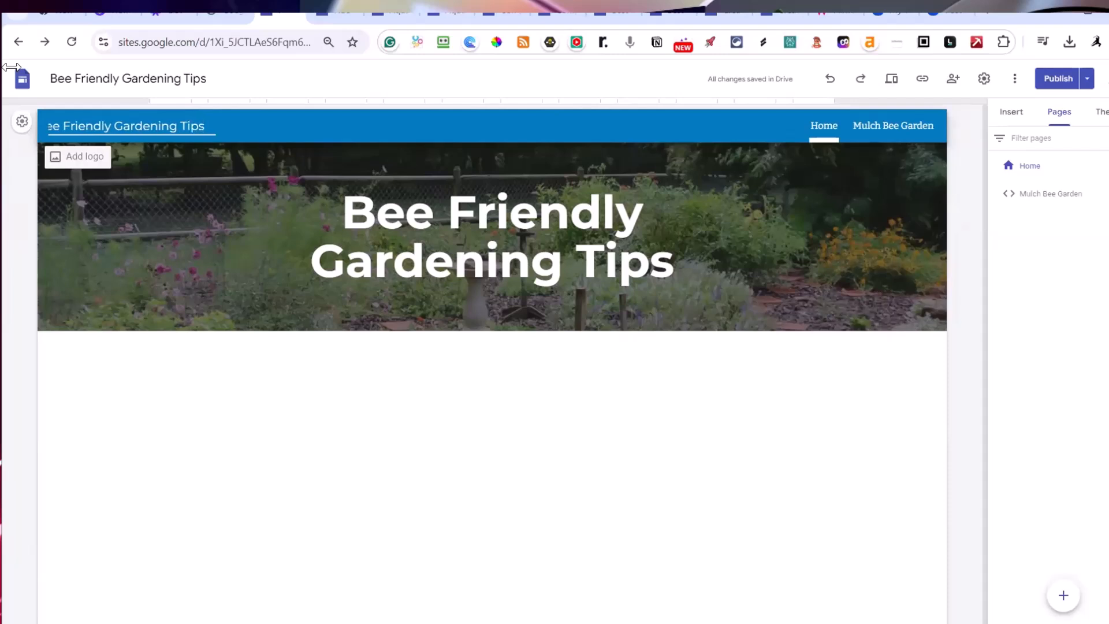
{"action": "left_click", "coordinate": [421, 116]}
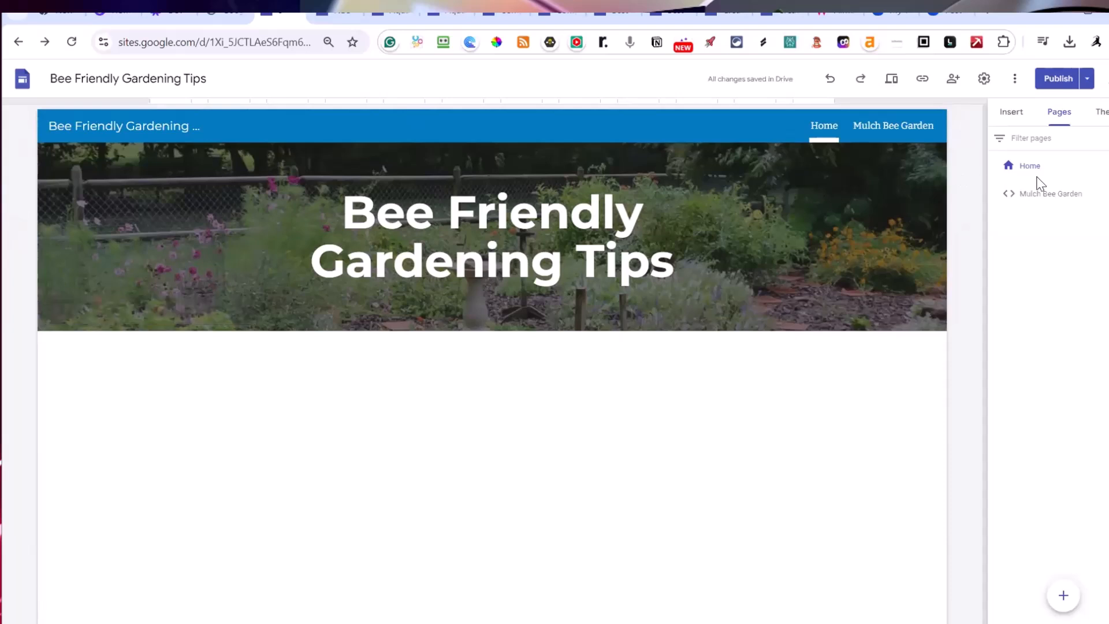
Start a new page and open the "What Are Bees Attracted to the Most" article text file from the GSF2Beefriendly_gardening folder
{"action": "left_click", "coordinate": [1016, 121]}
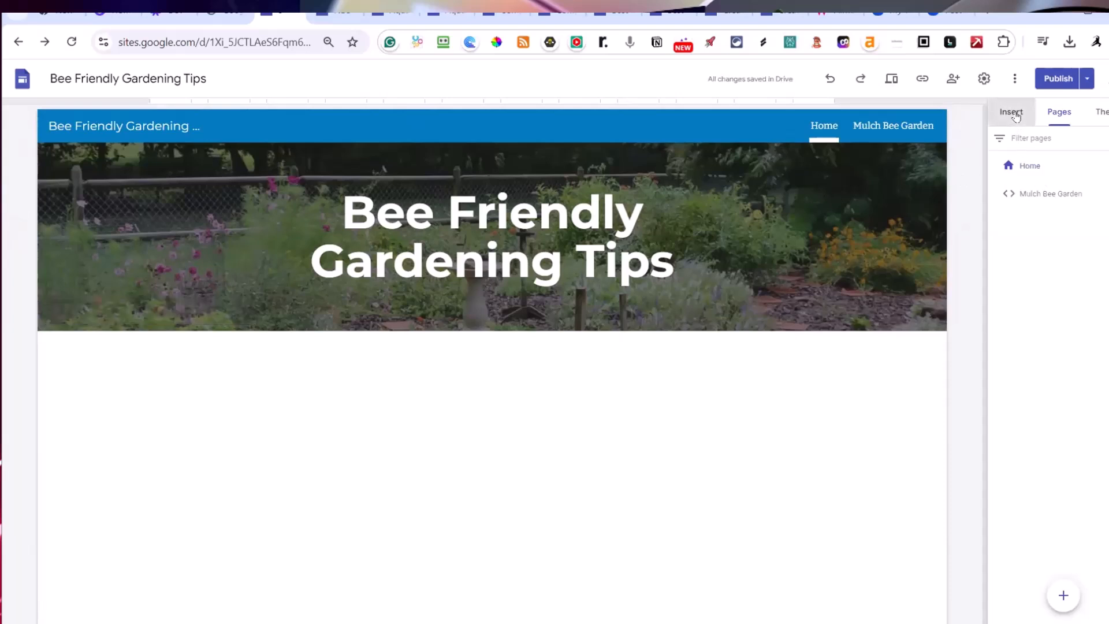
{"action": "left_click", "coordinate": [1051, 116]}
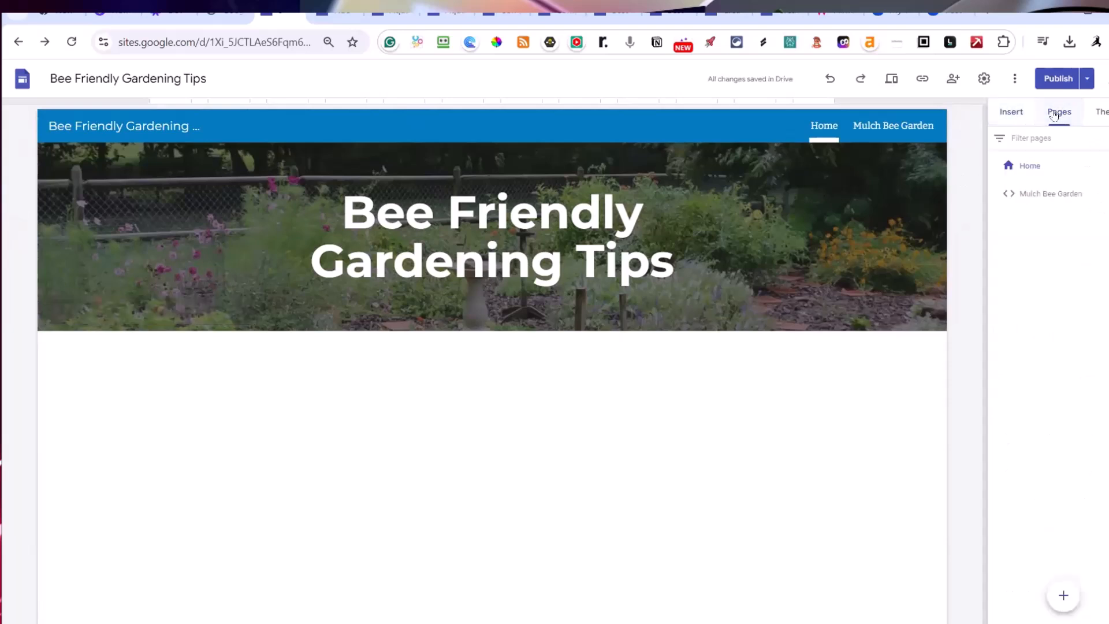
{"action": "left_click", "coordinate": [1064, 596]}
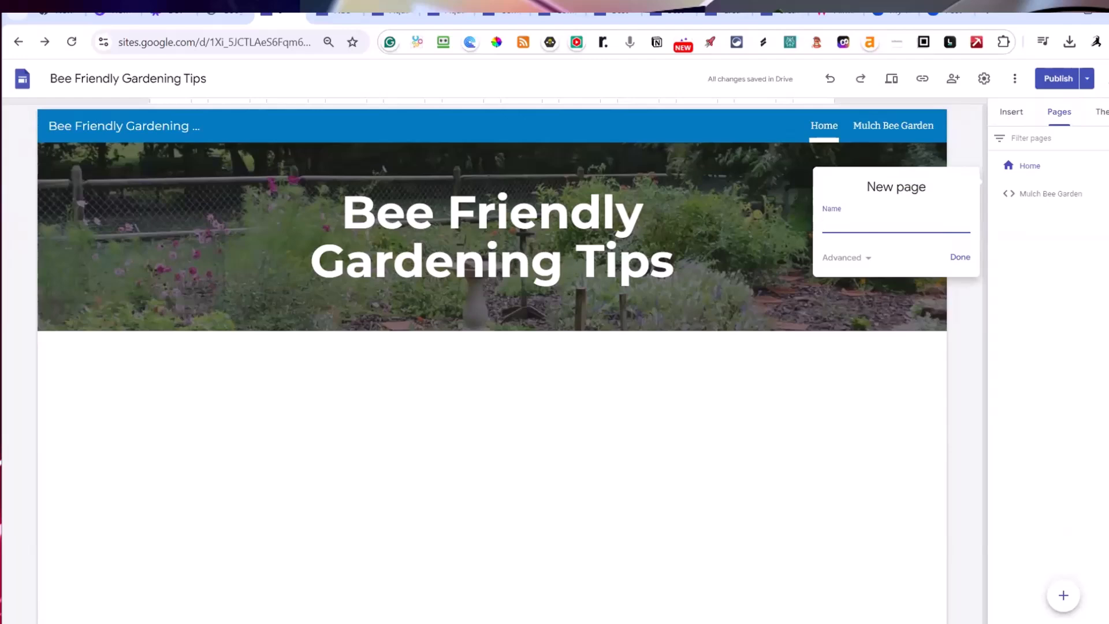
{"action": "key", "text": "alt+Tab"}
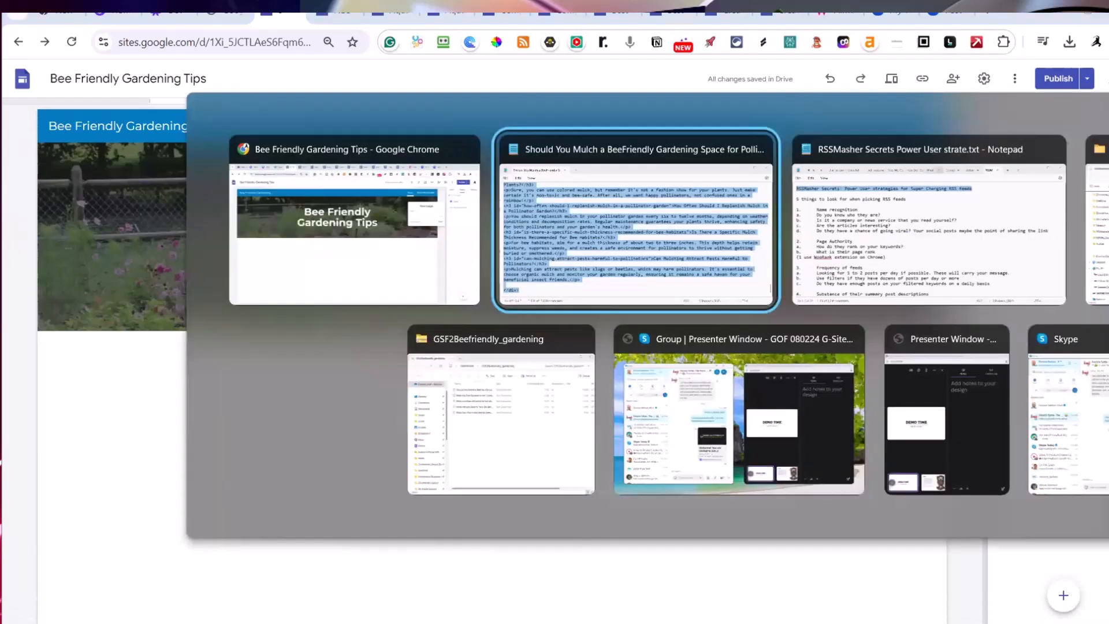
{"action": "key", "text": "alt+Tab"}
{"action": "key", "text": "alt+Tab"}
{"action": "key", "text": "alt+Tab"}
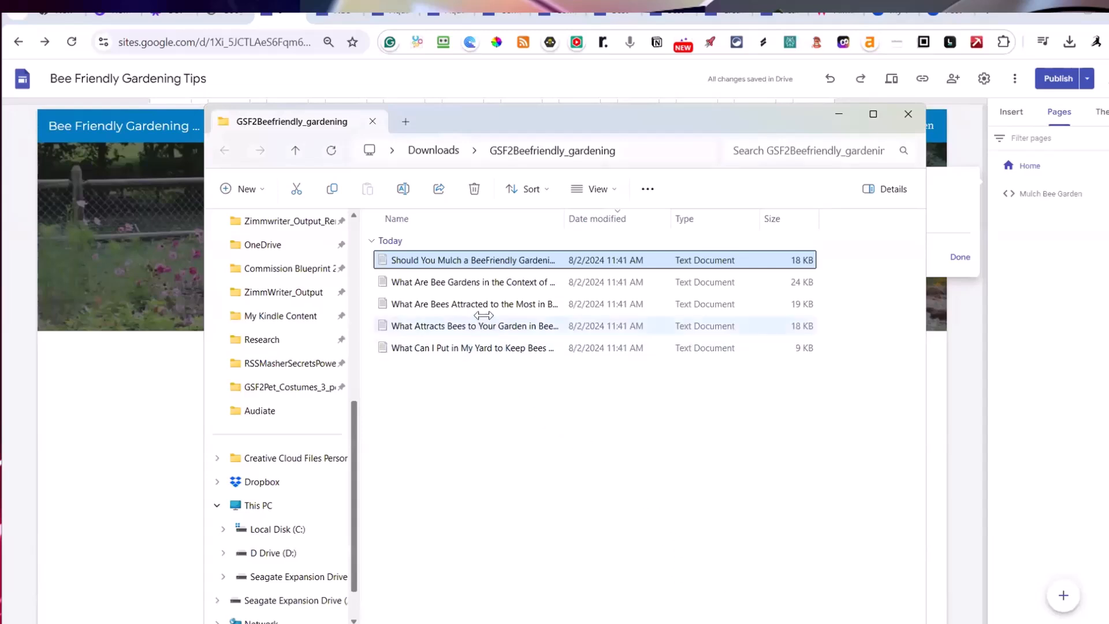
{"action": "left_click", "coordinate": [465, 305]}
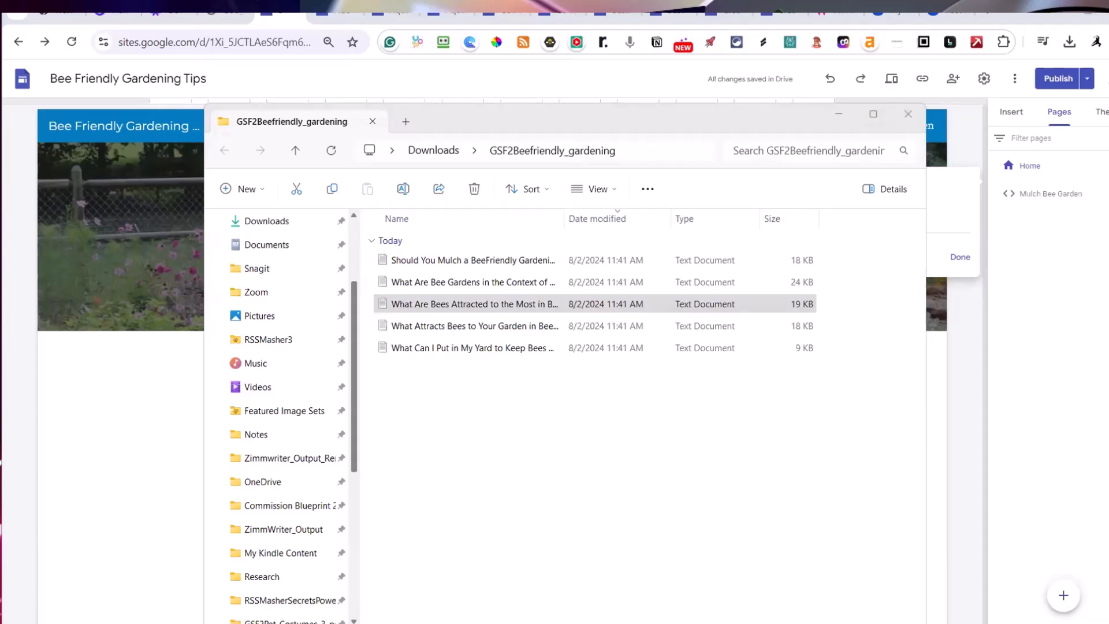
{"action": "left_click", "coordinate": [838, 112]}
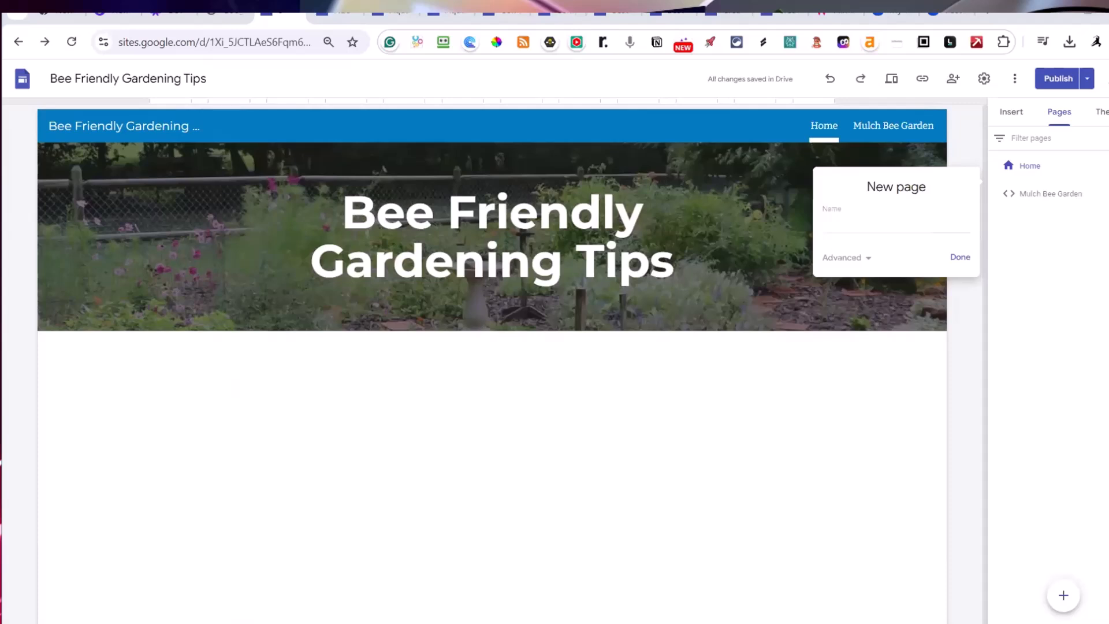
Name the new page "What Are Bees Attracted to the Most" and create it
{"action": "left_click", "coordinate": [865, 228]}
{"action": "type", "text": "What Are Bees Attracted to the Most"}
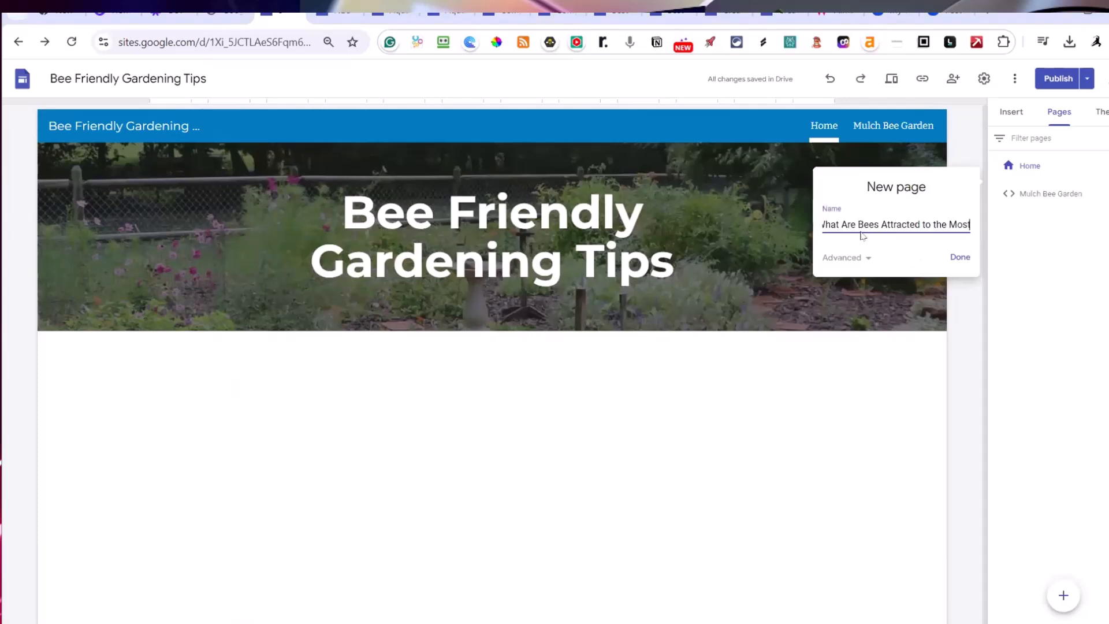
{"action": "left_click", "coordinate": [959, 258]}
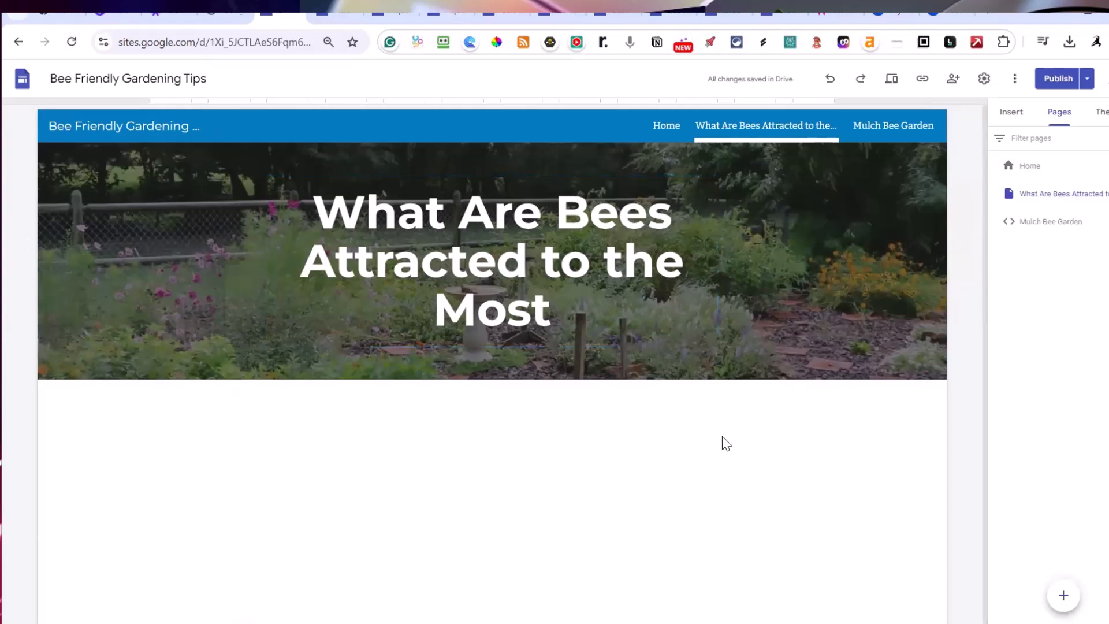
Copy the full HTML of the bee attraction article from Notepad and insert it on the new page as embed code
{"action": "left_click", "coordinate": [1011, 113]}
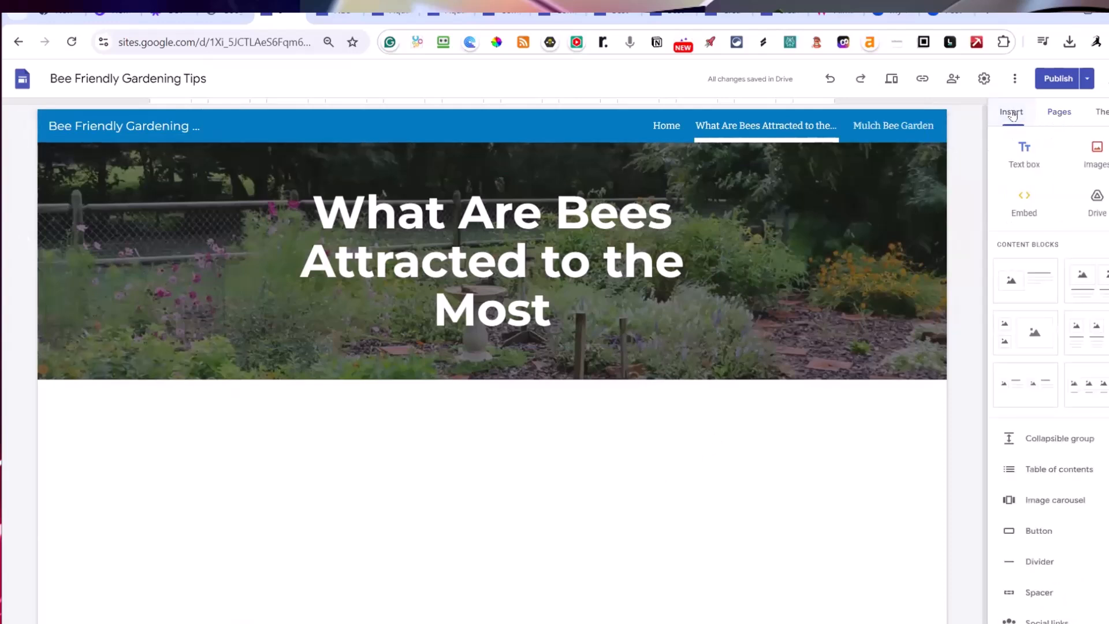
{"action": "left_click", "coordinate": [1023, 197]}
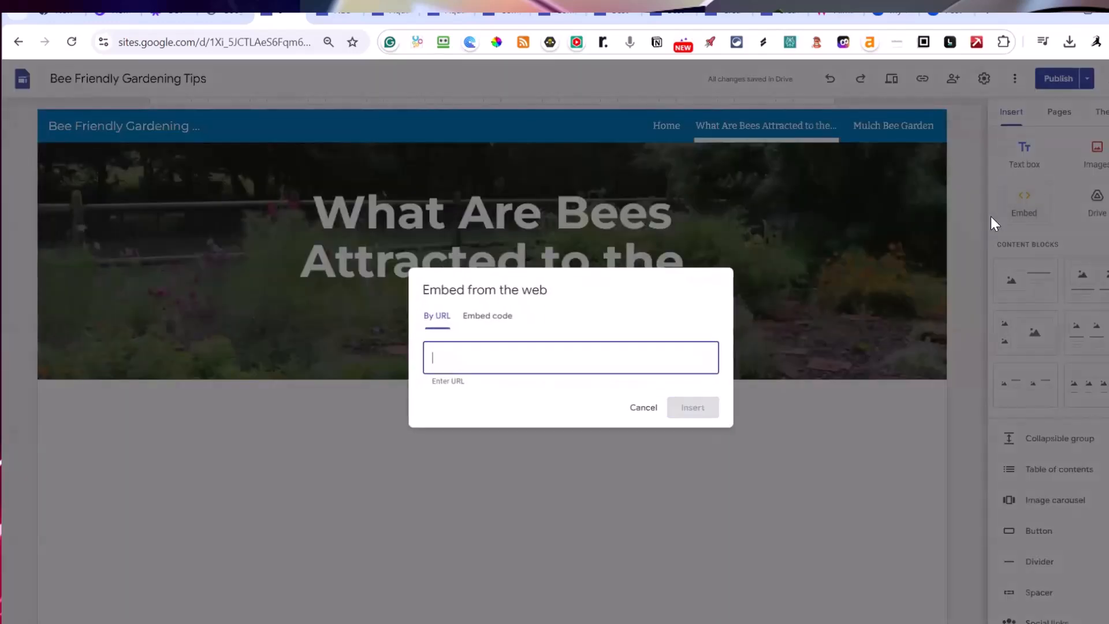
{"action": "left_click", "coordinate": [479, 316]}
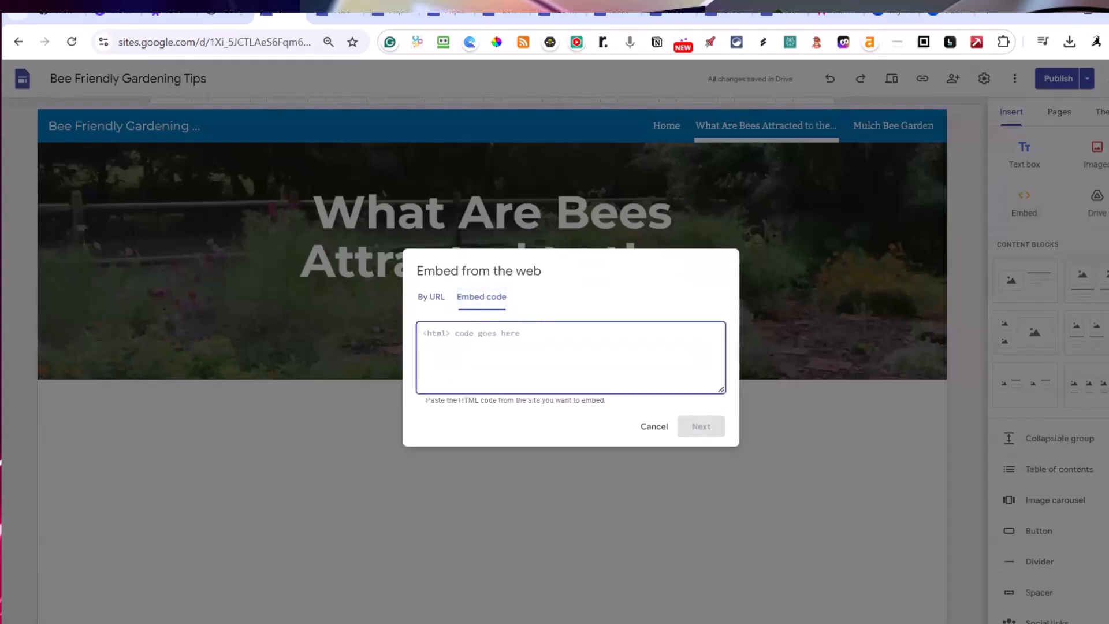
{"action": "key", "text": "alt+Tab"}
{"action": "left_click", "coordinate": [477, 225]}
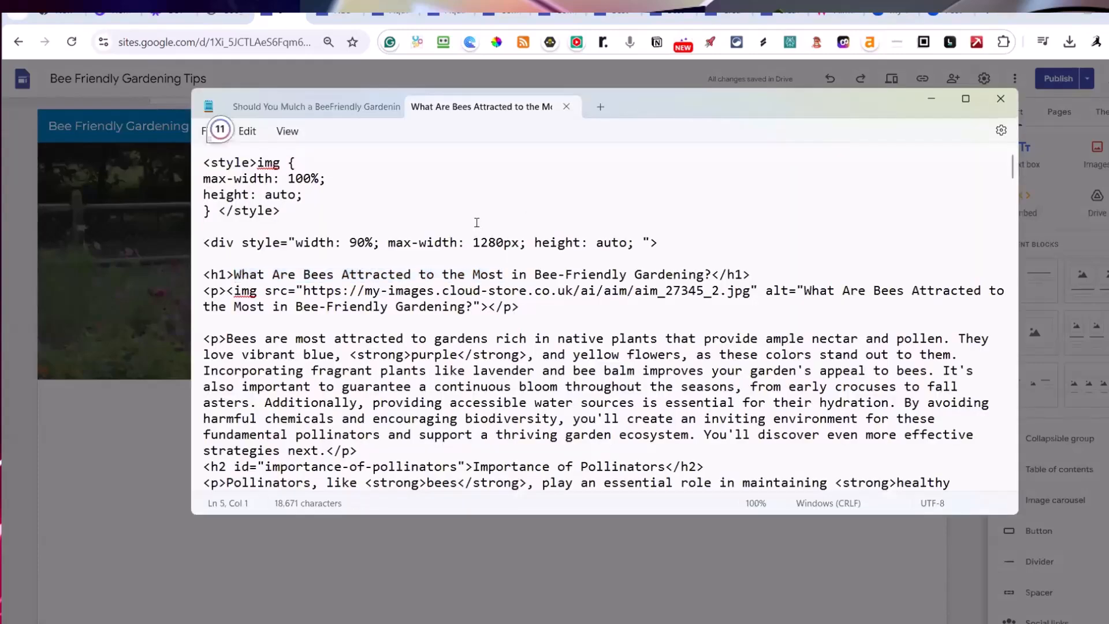
{"action": "key", "text": "ctrl+a"}
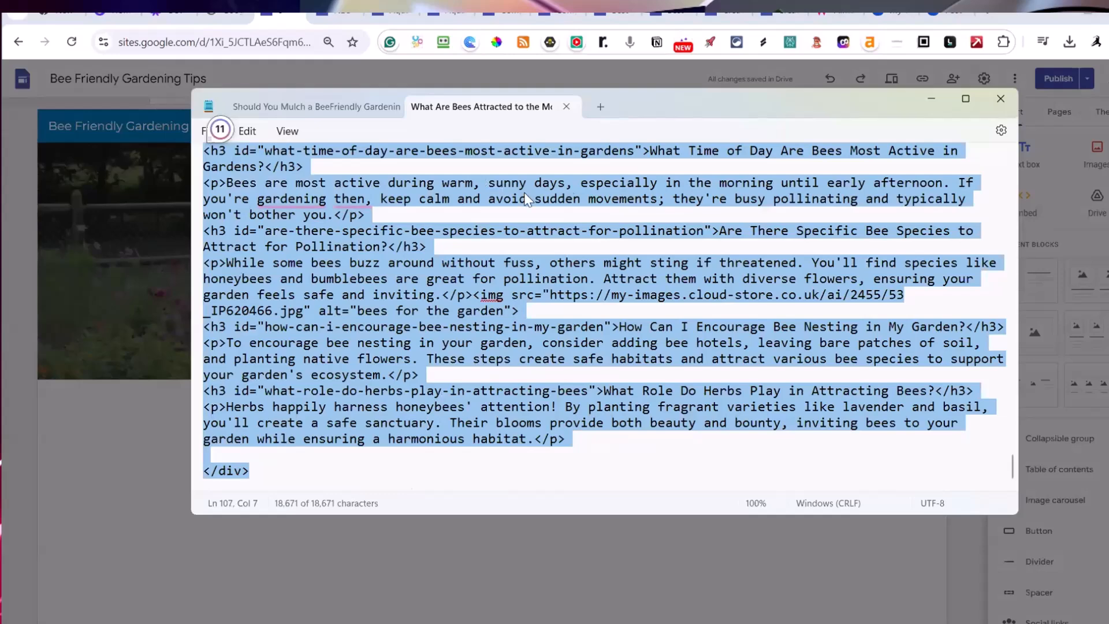
{"action": "key", "text": "alt+Tab"}
{"action": "left_click", "coordinate": [450, 358]}
{"action": "key", "text": "ctrl+v"}
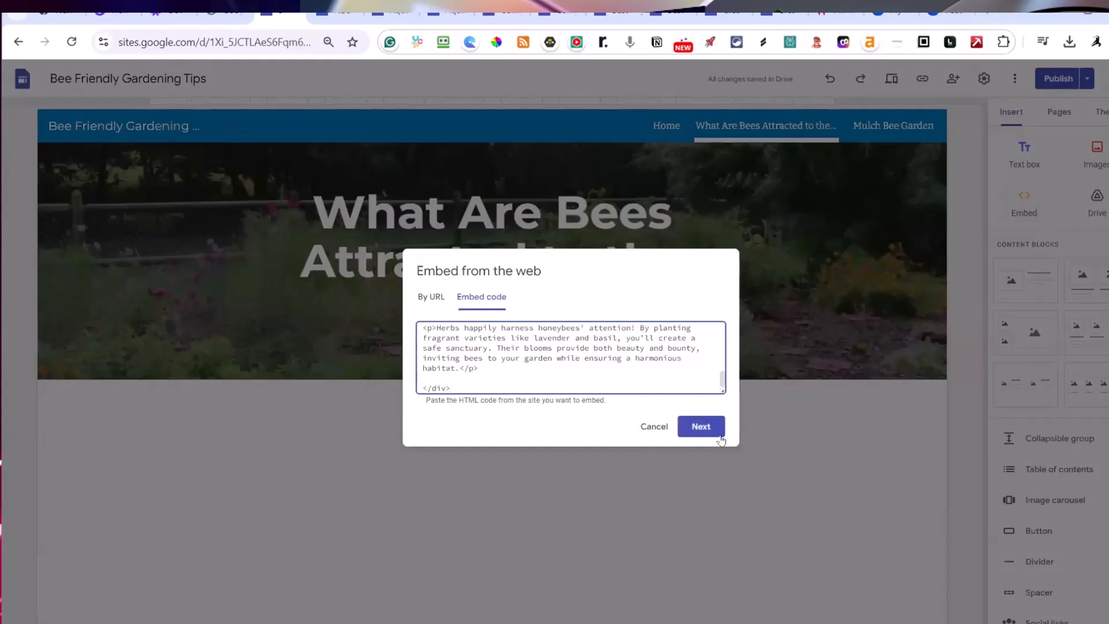
{"action": "left_click", "coordinate": [710, 427]}
{"action": "left_click", "coordinate": [698, 484]}
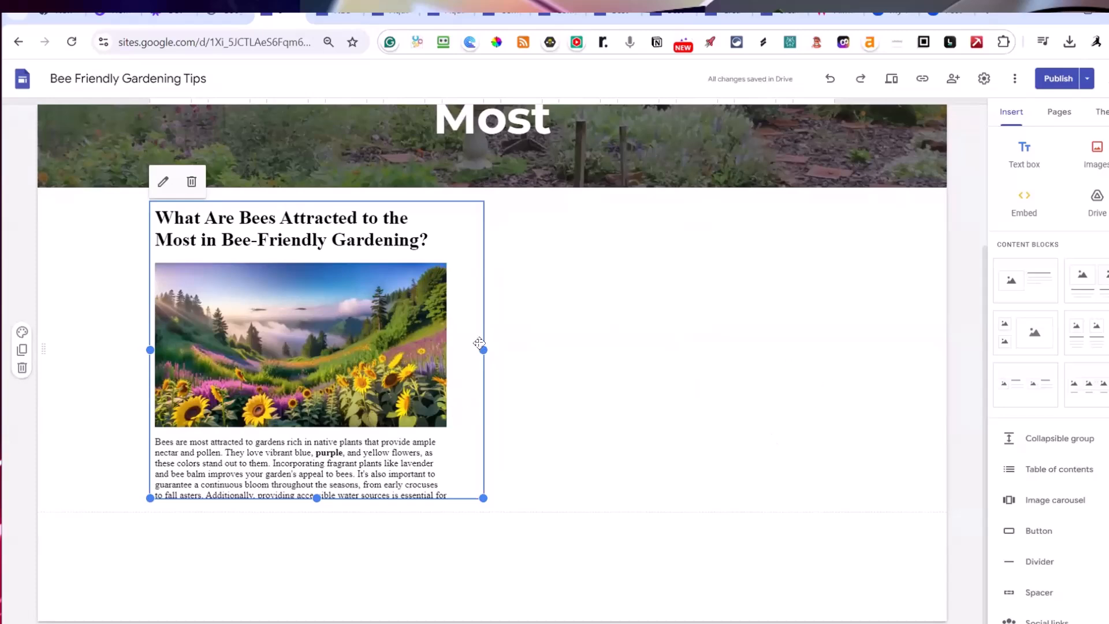
Widen the embedded article block to the full content width and extend its height downward
{"action": "left_click_drag", "start_coordinate": [484, 349], "coordinate": [840, 335]}
{"action": "left_click_drag", "start_coordinate": [491, 497], "coordinate": [495, 620]}
{"action": "scroll", "coordinate": [536, 279], "scroll_direction": "down", "scroll_amount": 2}
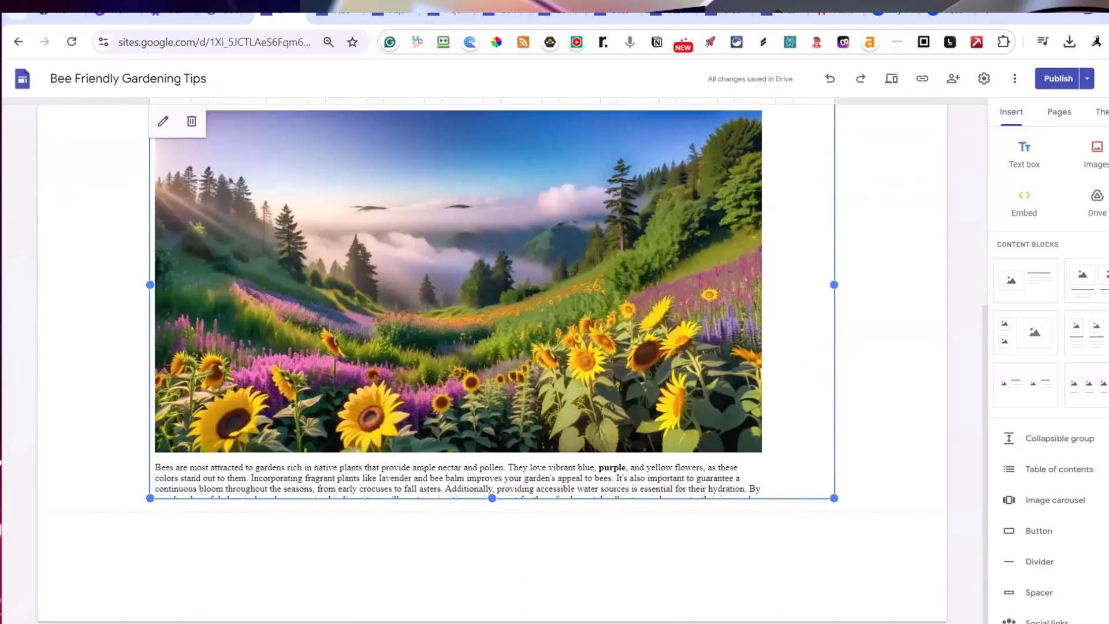
{"action": "left_click_drag", "start_coordinate": [491, 497], "coordinate": [501, 621]}
{"action": "scroll", "coordinate": [852, 302], "scroll_direction": "up", "scroll_amount": 5}
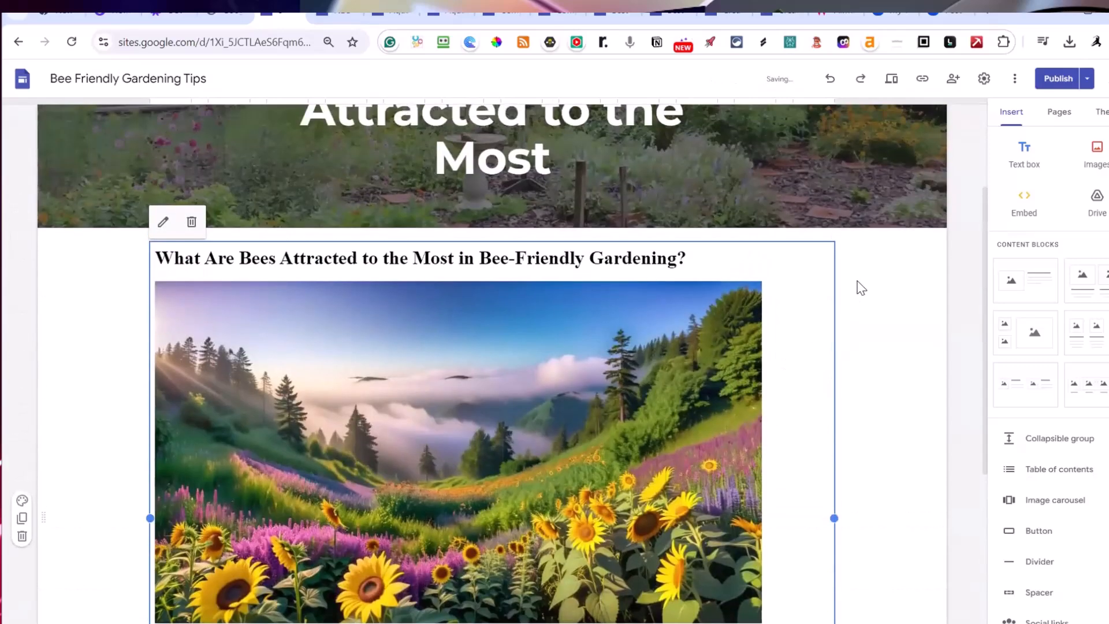
Review and publish the changed site title and the added bee attraction page, and reload the published site
{"action": "left_click", "coordinate": [1051, 80]}
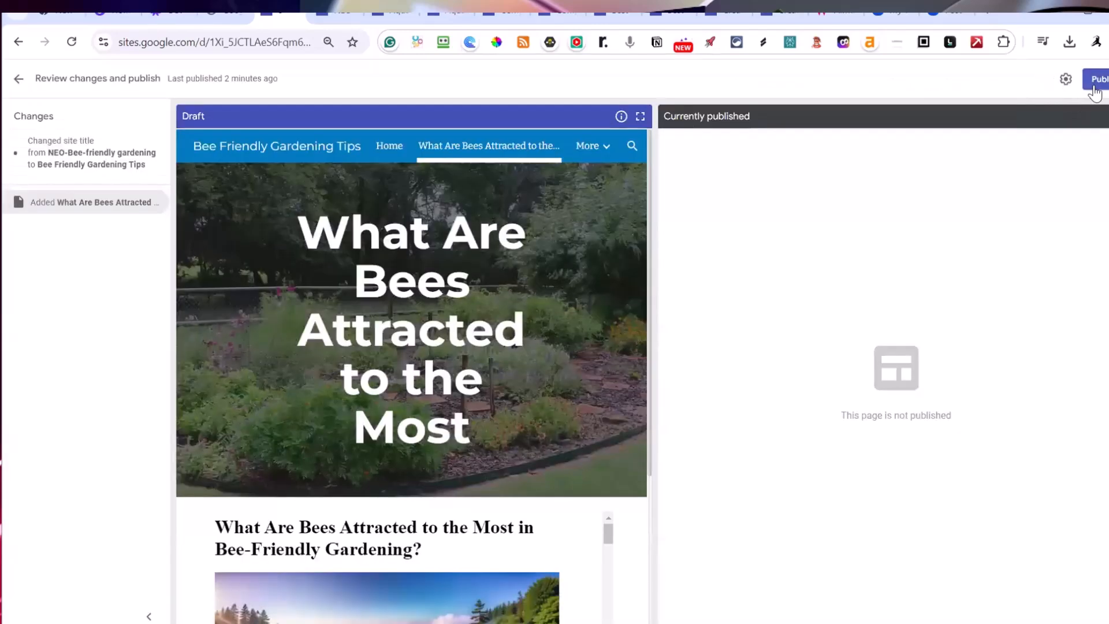
{"action": "left_click", "coordinate": [1094, 84]}
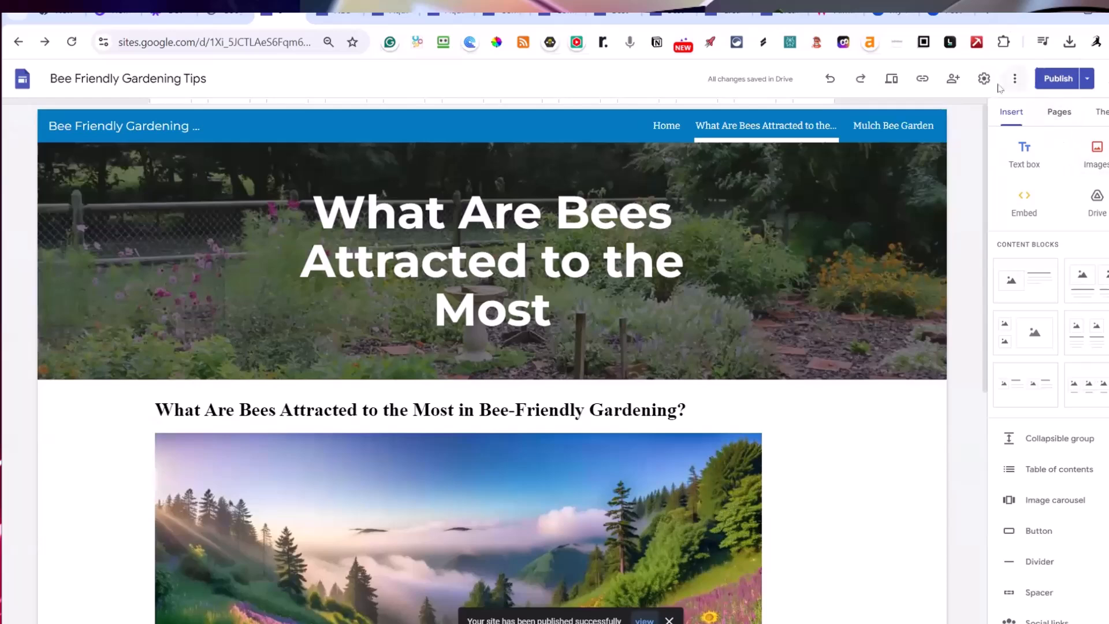
{"action": "left_click", "coordinate": [341, 19]}
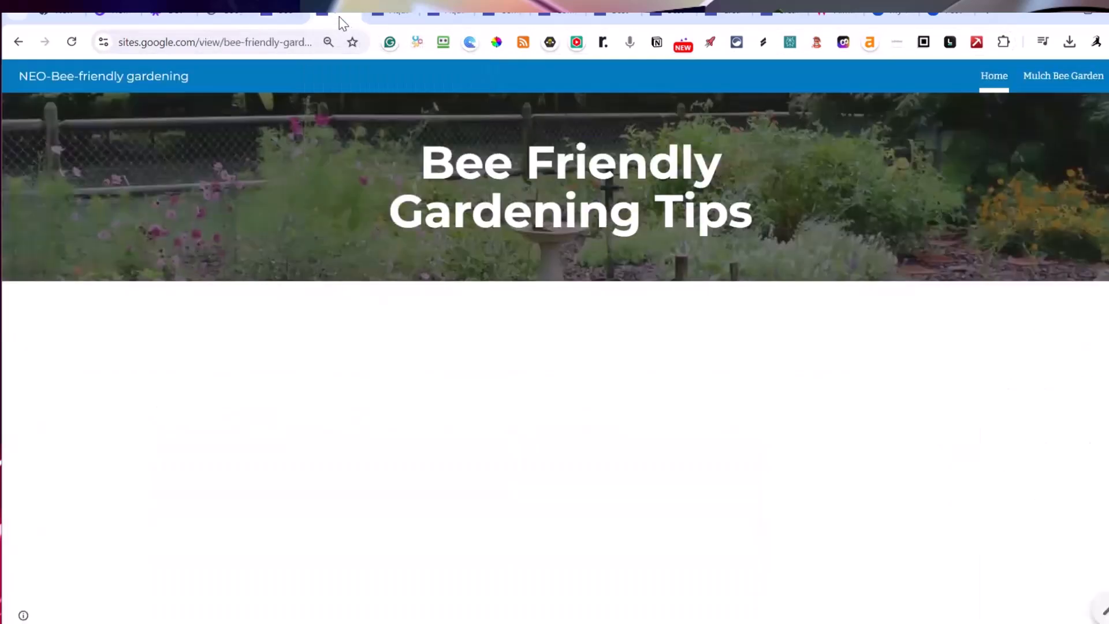
{"action": "left_click", "coordinate": [71, 43]}
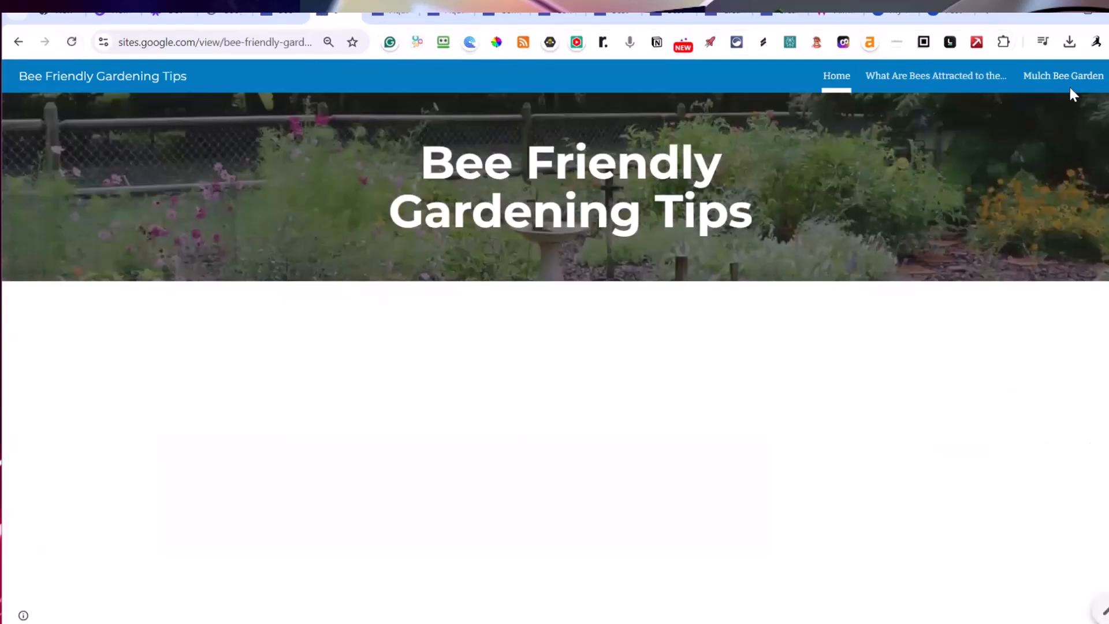
Go to the published "What Are Bees Attracted to the Most" page and examine its banner, embedded article and inner scrolling
{"action": "left_click", "coordinate": [949, 79]}
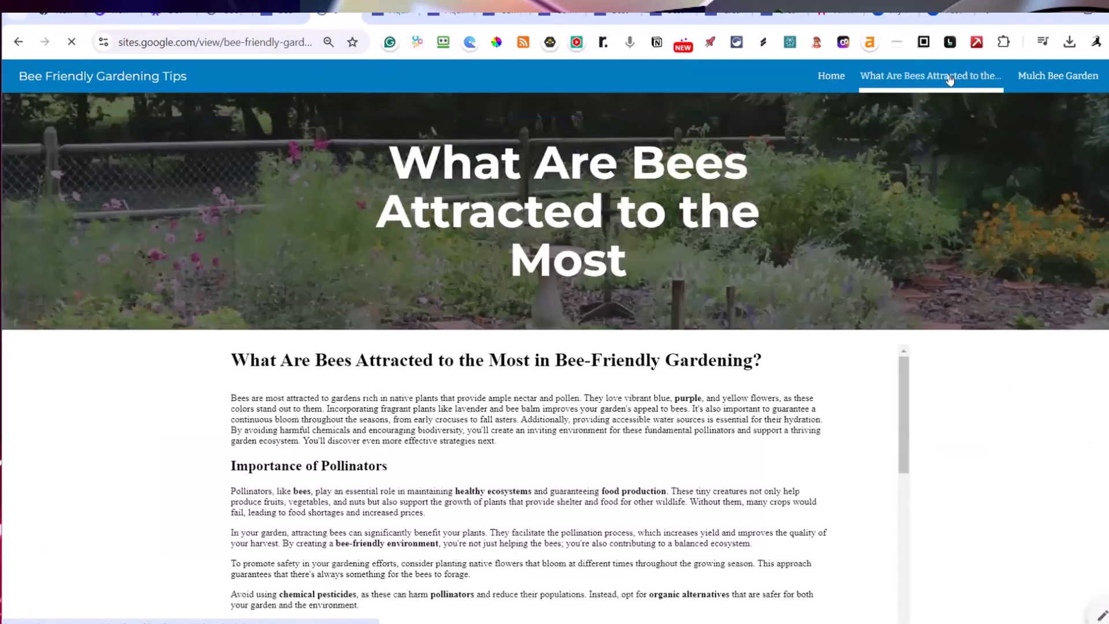
{"action": "scroll", "coordinate": [1031, 275], "scroll_direction": "down", "scroll_amount": 4}
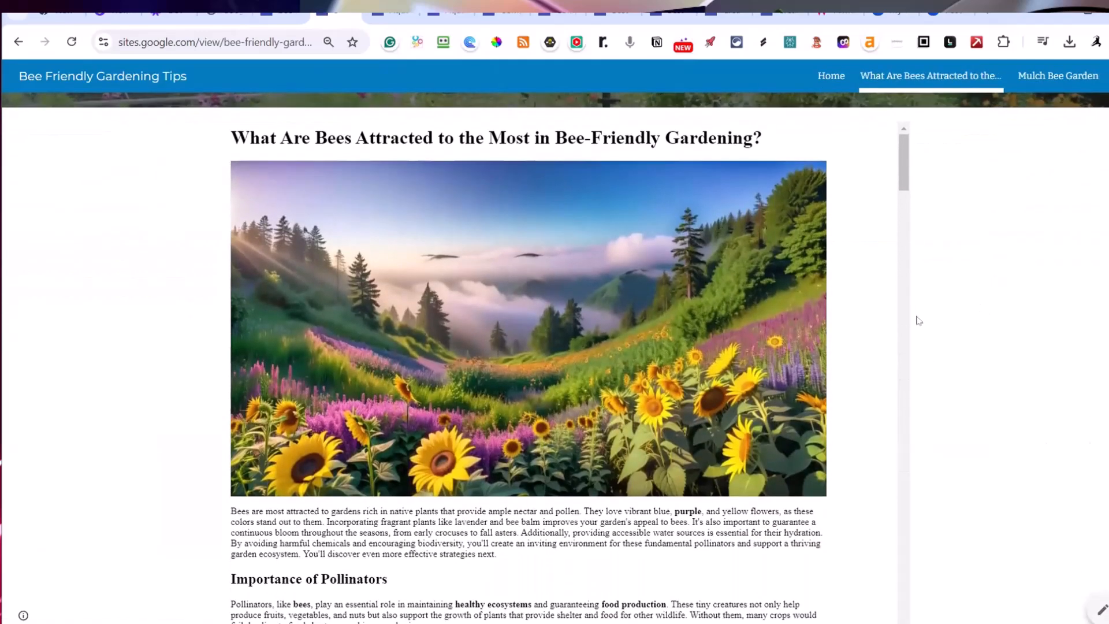
{"action": "scroll", "coordinate": [442, 261], "scroll_direction": "up", "scroll_amount": 4}
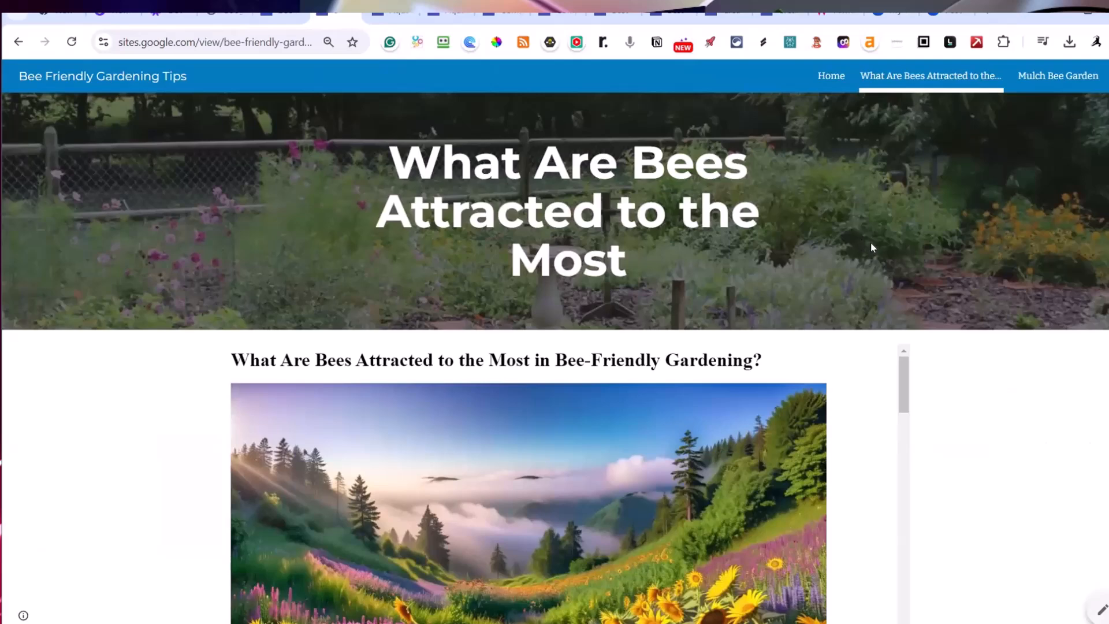
{"action": "scroll", "coordinate": [890, 231], "scroll_direction": "down", "scroll_amount": 3}
{"action": "left_click_drag", "start_coordinate": [904, 226], "coordinate": [910, 414]}
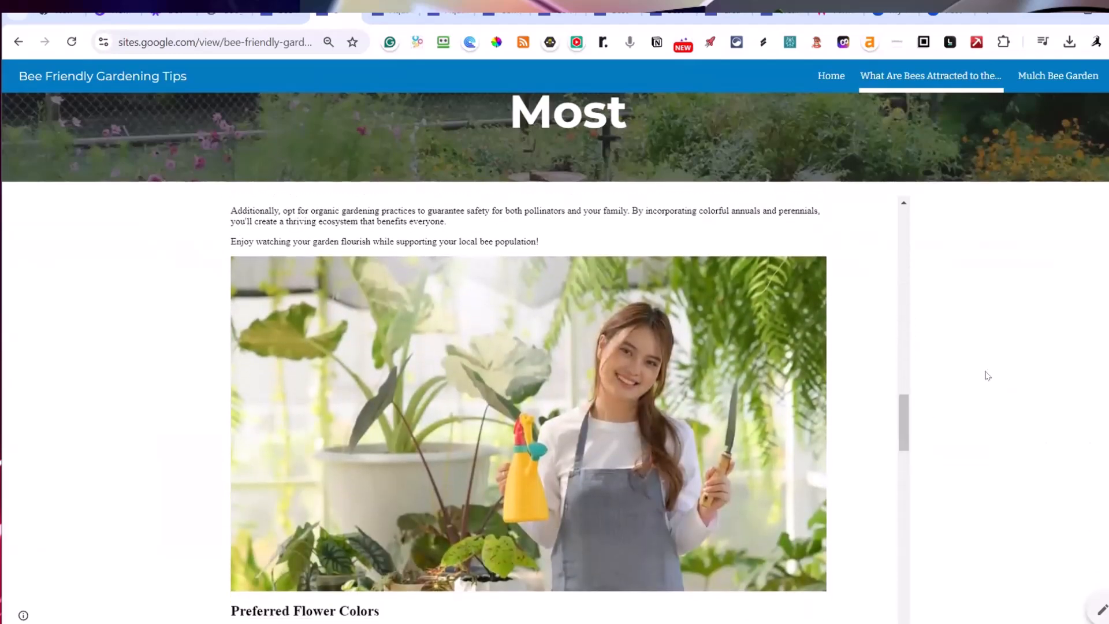
{"action": "scroll", "coordinate": [987, 376], "scroll_direction": "down", "scroll_amount": 2}
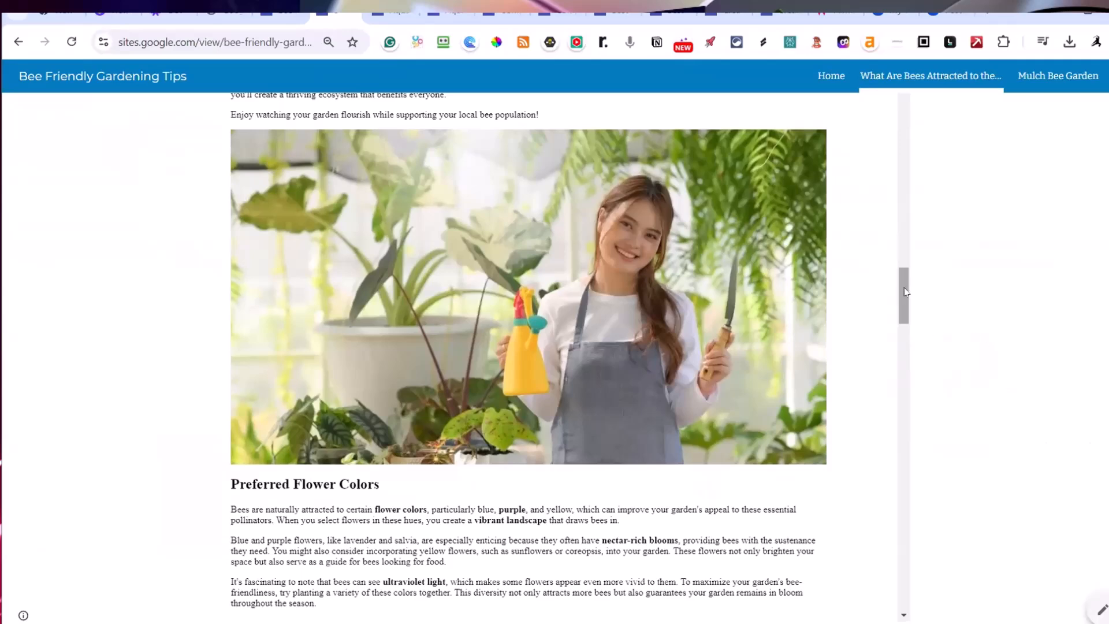
Examine how the outer page and the embedded article scroll separately on the published bee attraction page
{"action": "left_click_drag", "start_coordinate": [904, 292], "coordinate": [904, 318]}
{"action": "scroll", "coordinate": [918, 272], "scroll_direction": "up", "scroll_amount": 20}
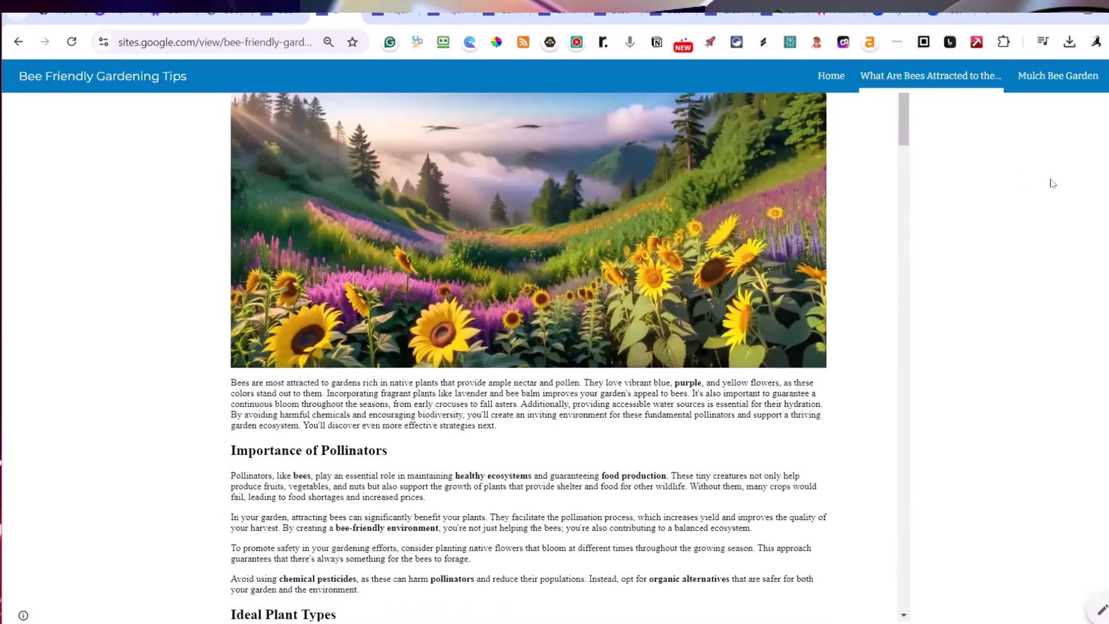
{"action": "scroll", "coordinate": [964, 236], "scroll_direction": "up", "scroll_amount": 4}
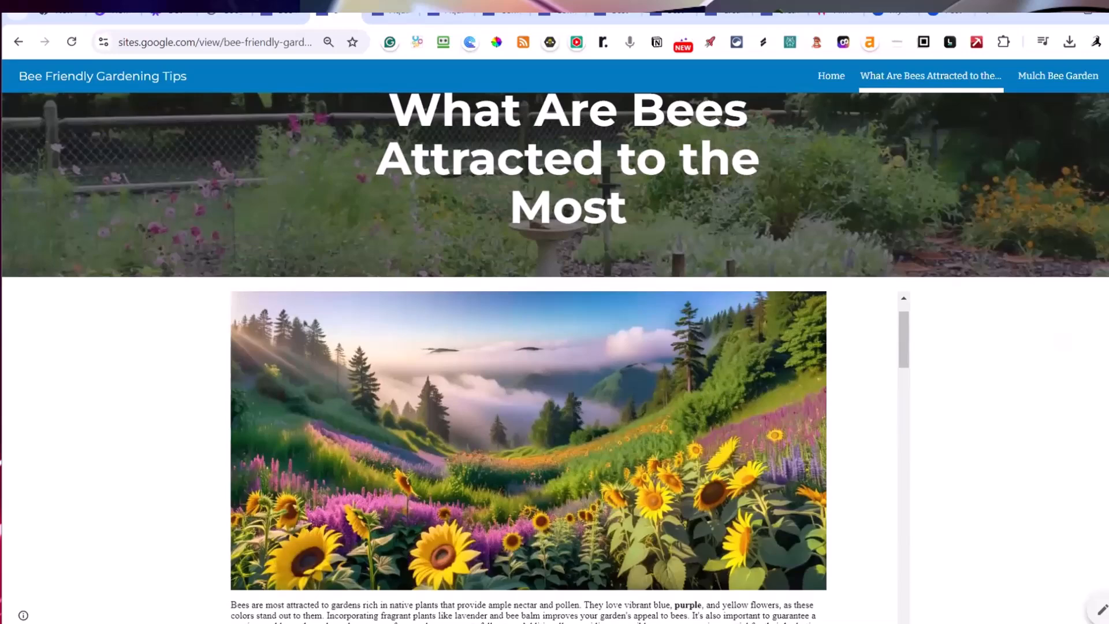
{"action": "scroll", "coordinate": [554, 358], "scroll_direction": "down", "scroll_amount": 3}
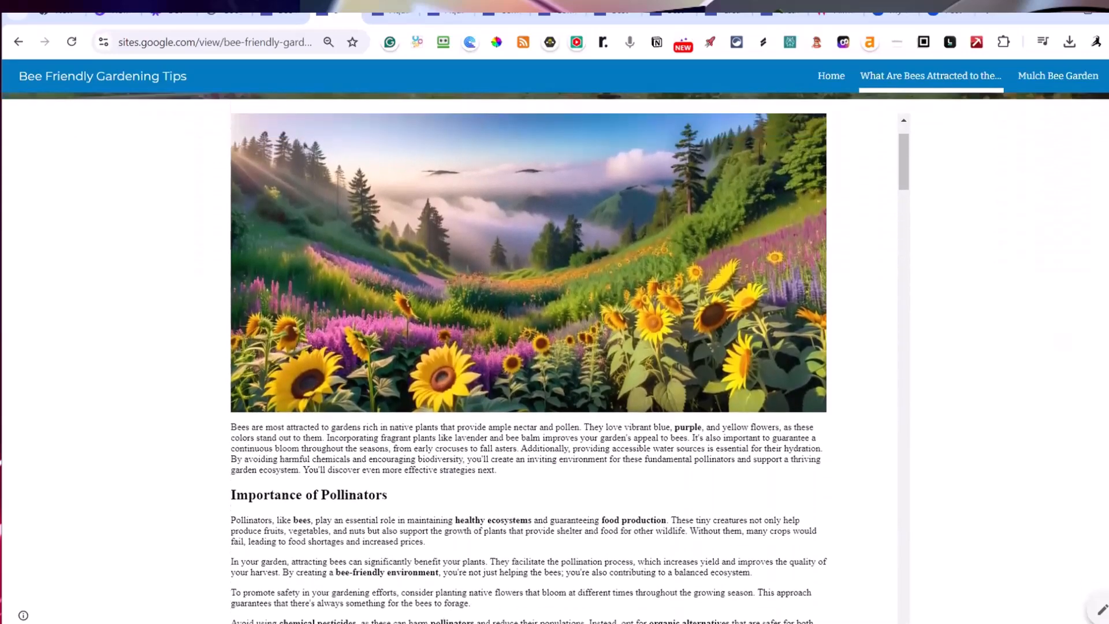
{"action": "scroll", "coordinate": [1104, 225], "scroll_direction": "up", "scroll_amount": 4}
{"action": "scroll", "coordinate": [1104, 225], "scroll_direction": "down", "scroll_amount": 5}
{"action": "scroll", "coordinate": [1104, 226], "scroll_direction": "up", "scroll_amount": 5}
{"action": "scroll", "coordinate": [1104, 225], "scroll_direction": "down", "scroll_amount": 4}
{"action": "mouse_move", "coordinate": [900, 113]}
{"action": "left_mouse_down"}
{"action": "mouse_move", "coordinate": [903, 334]}
{"action": "mouse_move", "coordinate": [896, 95]}
{"action": "left_mouse_up"}
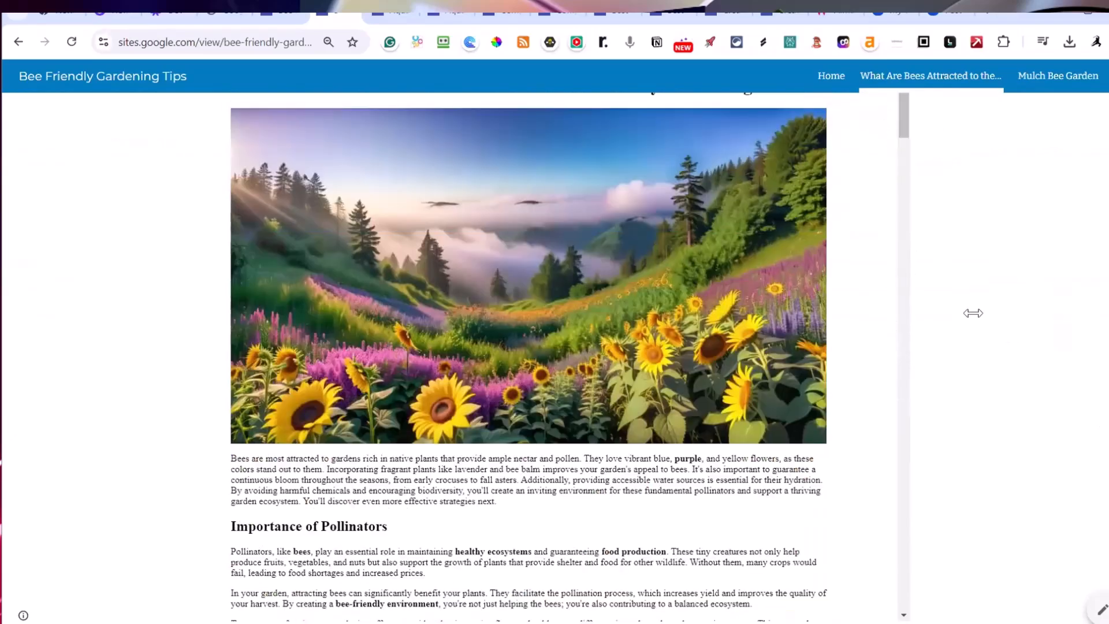
{"action": "scroll", "coordinate": [963, 329], "scroll_direction": "up", "scroll_amount": 3}
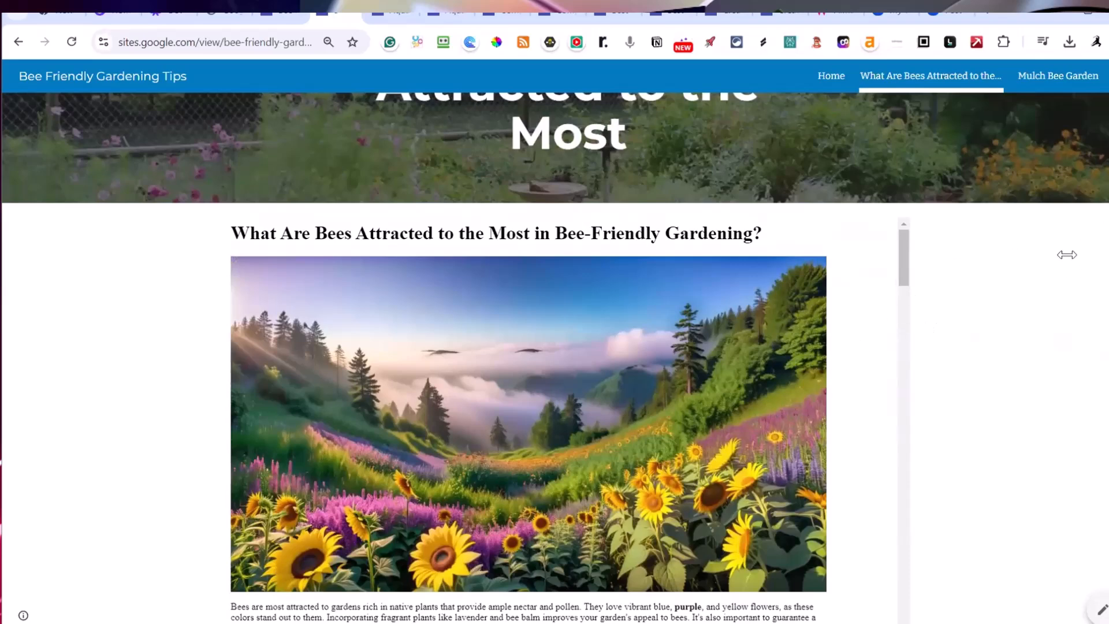
{"action": "scroll", "coordinate": [936, 317], "scroll_direction": "down", "scroll_amount": 3}
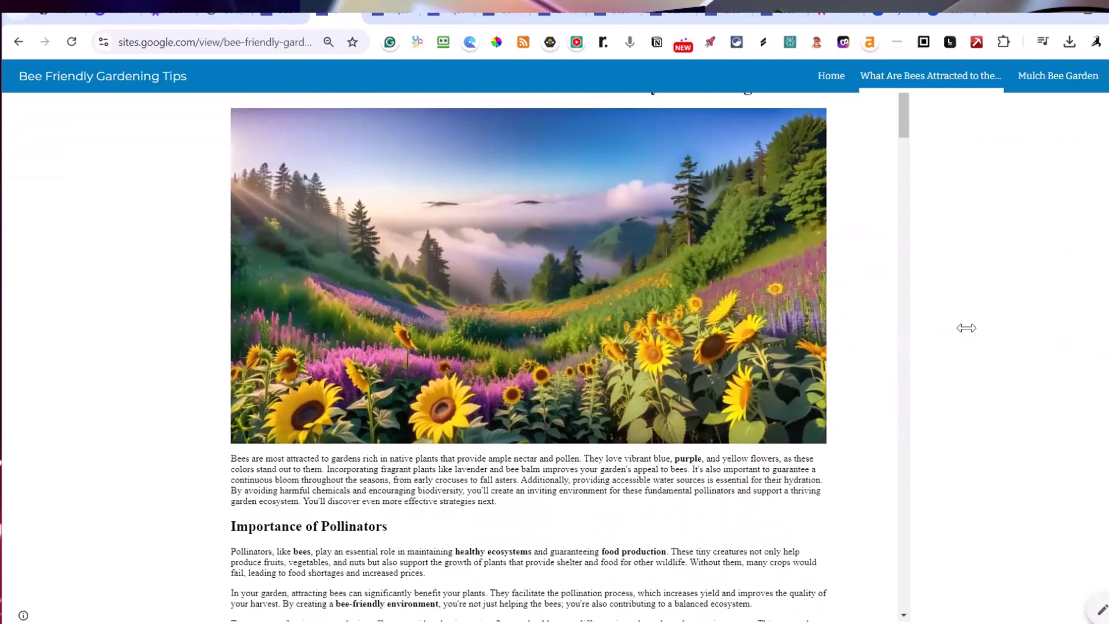
{"action": "scroll", "coordinate": [757, 519], "scroll_direction": "up", "scroll_amount": 5}
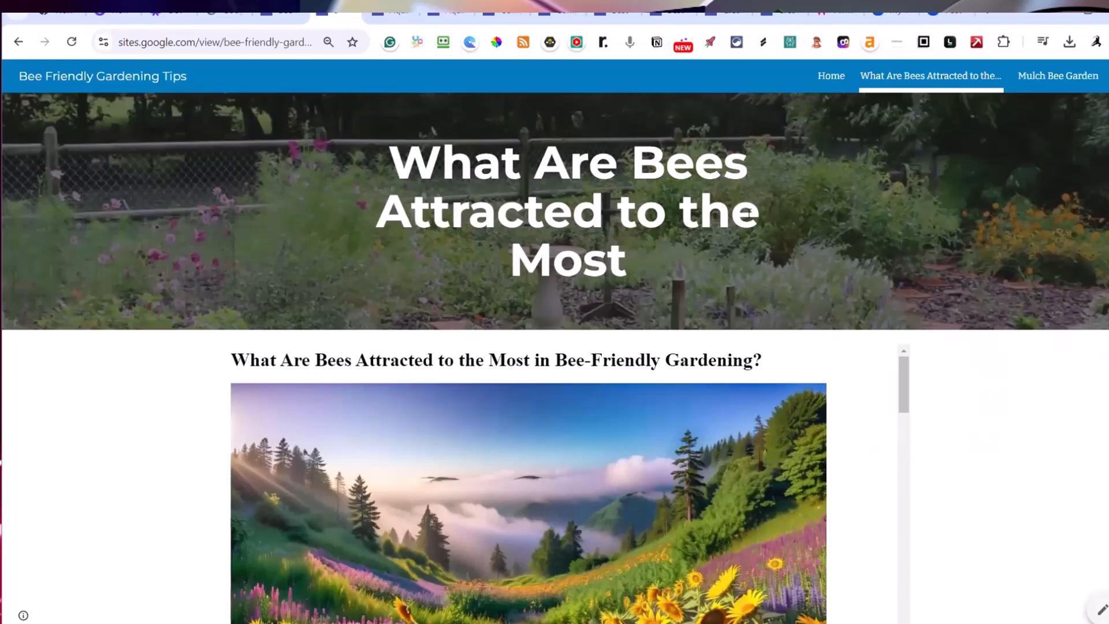
Check the published home page, then return to the site editor and open the Home page for editing
{"action": "left_click", "coordinate": [831, 80]}
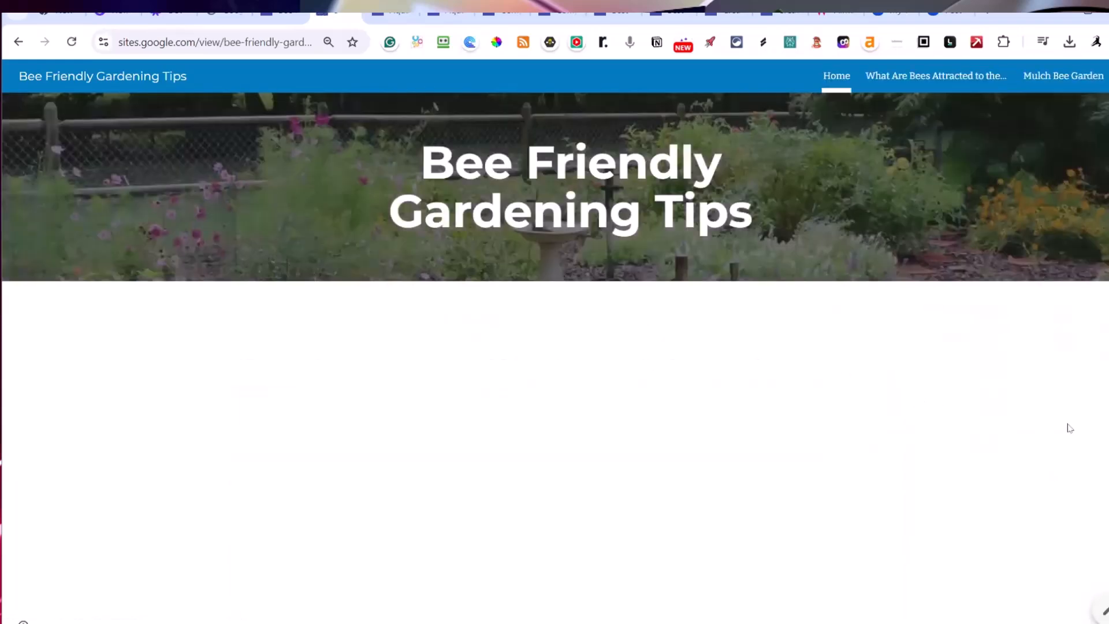
{"action": "left_click", "coordinate": [282, 16]}
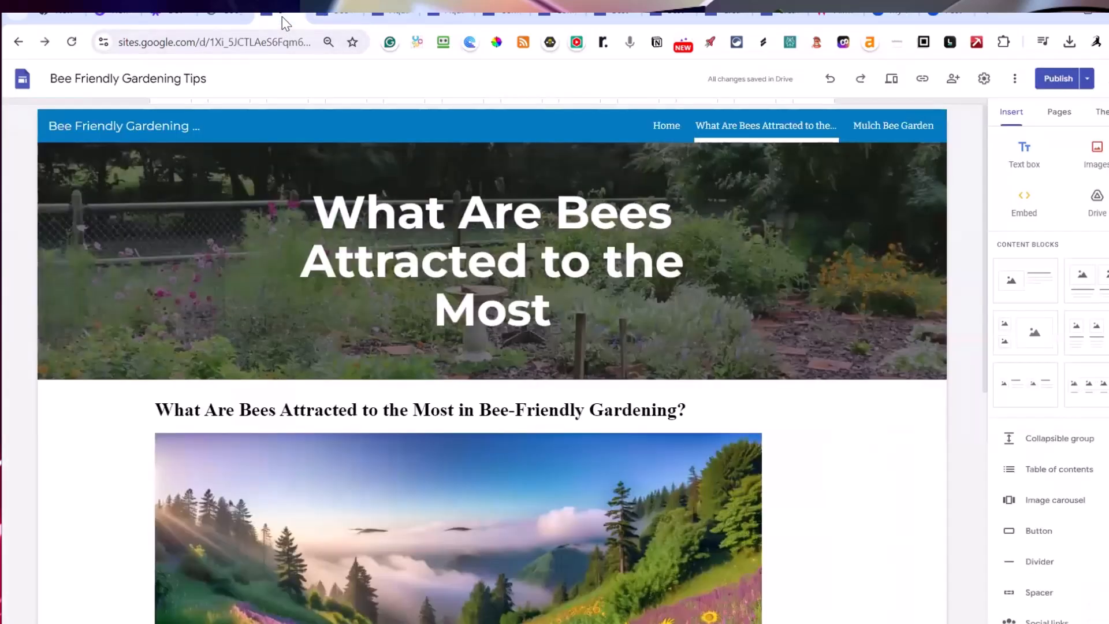
{"action": "left_click", "coordinate": [1059, 111]}
{"action": "left_click", "coordinate": [1029, 168]}
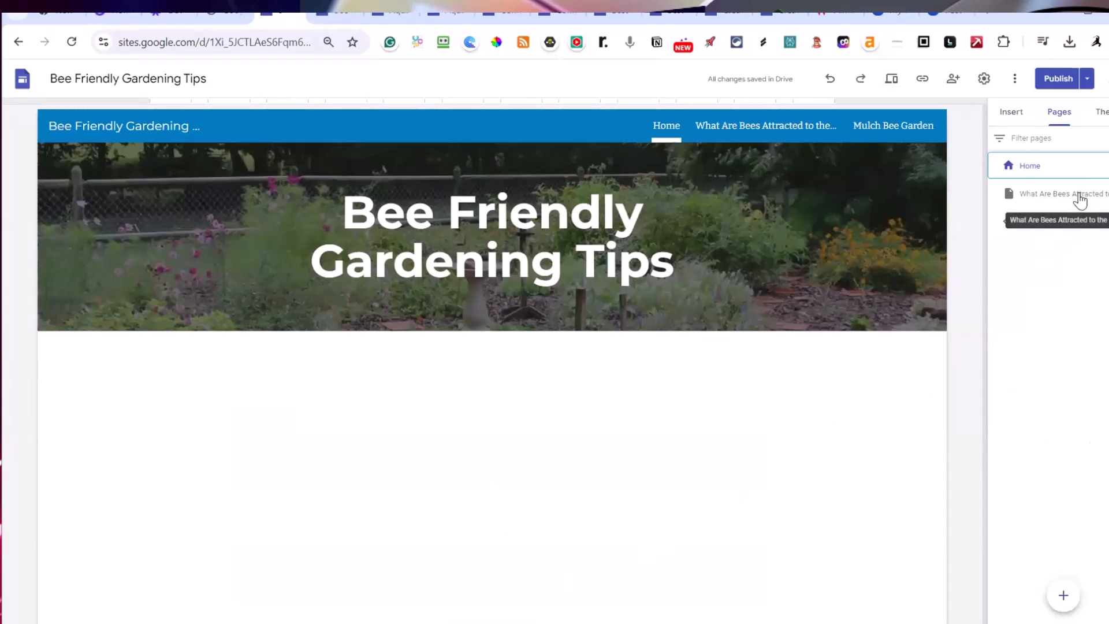
{"action": "left_click", "coordinate": [443, 393]}
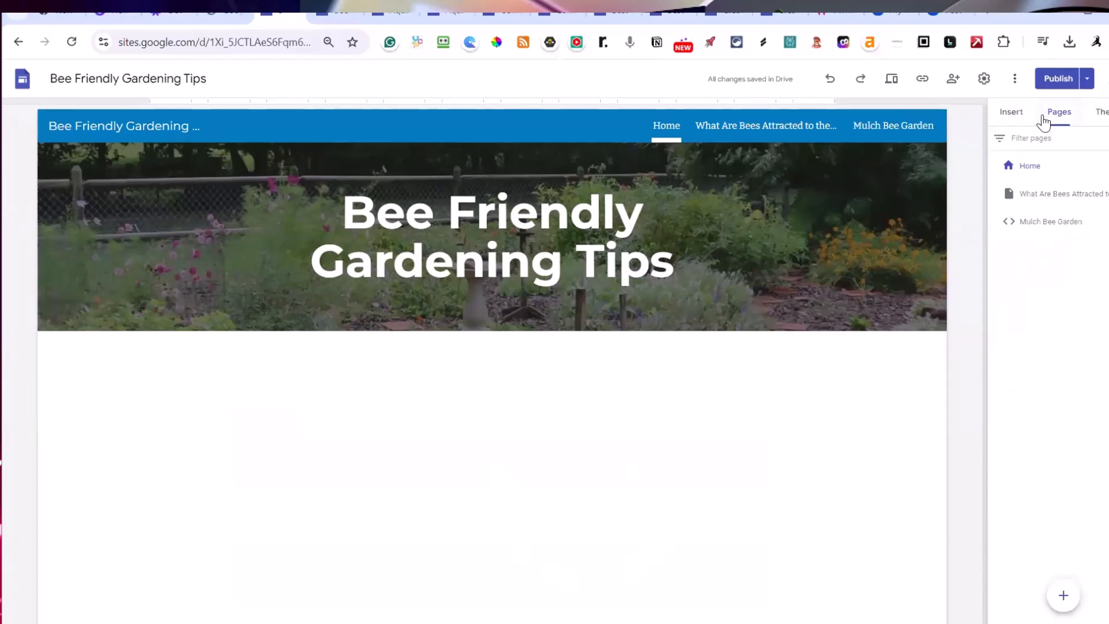
Add a text box below the Home page banner containing "Table of contents" followed by two empty lines
{"action": "left_click", "coordinate": [1011, 112]}
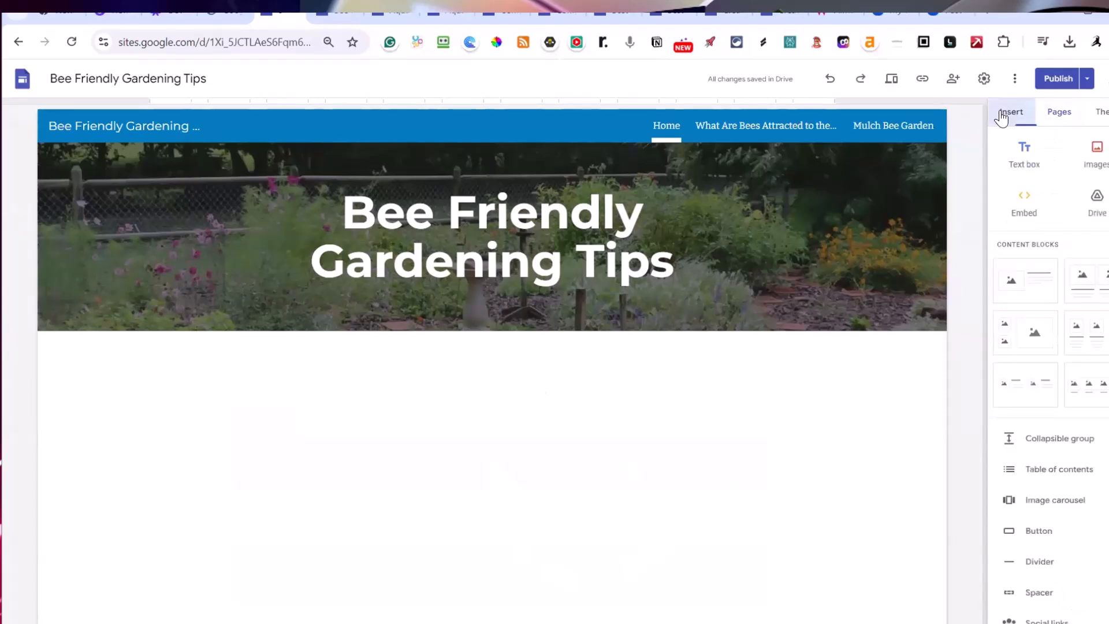
{"action": "left_click", "coordinate": [1026, 147]}
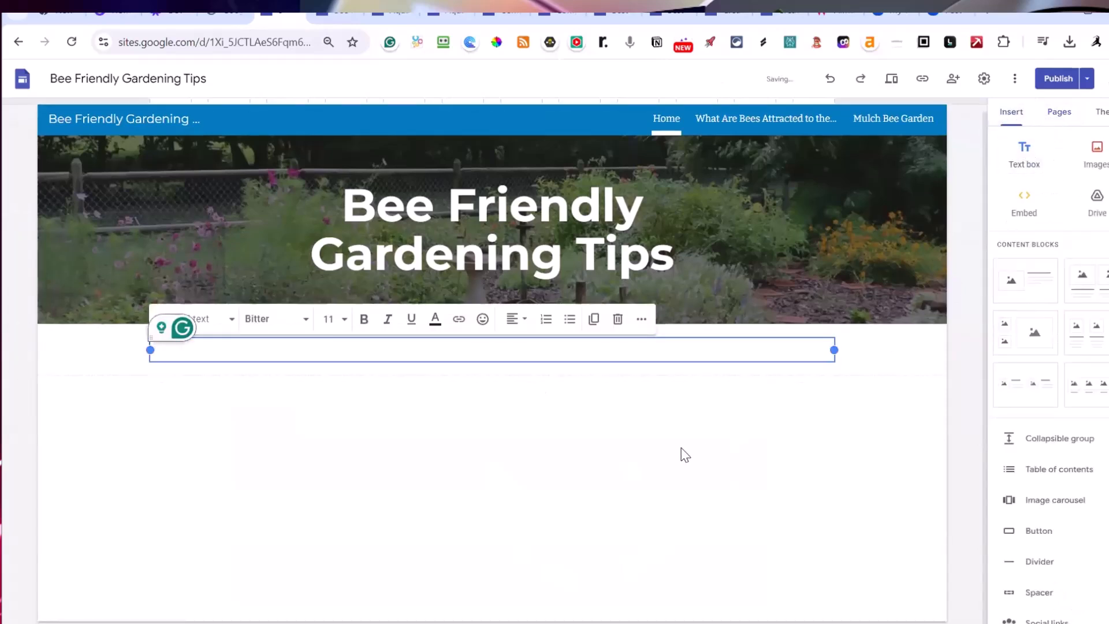
{"action": "type", "text": "Table of c"}
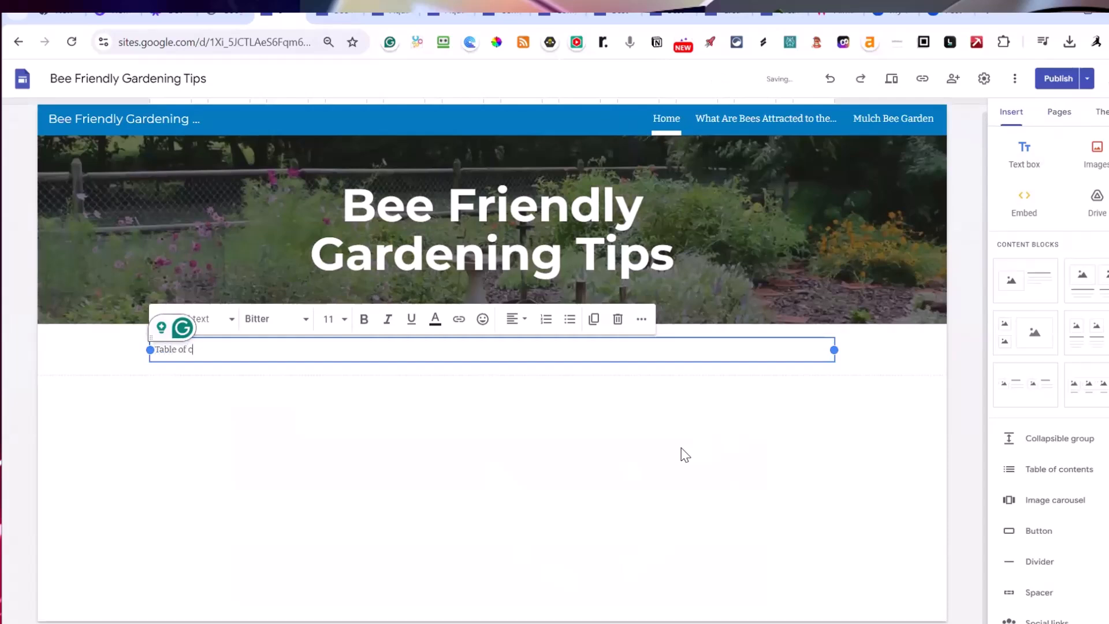
{"action": "type", "text": "ontent"}
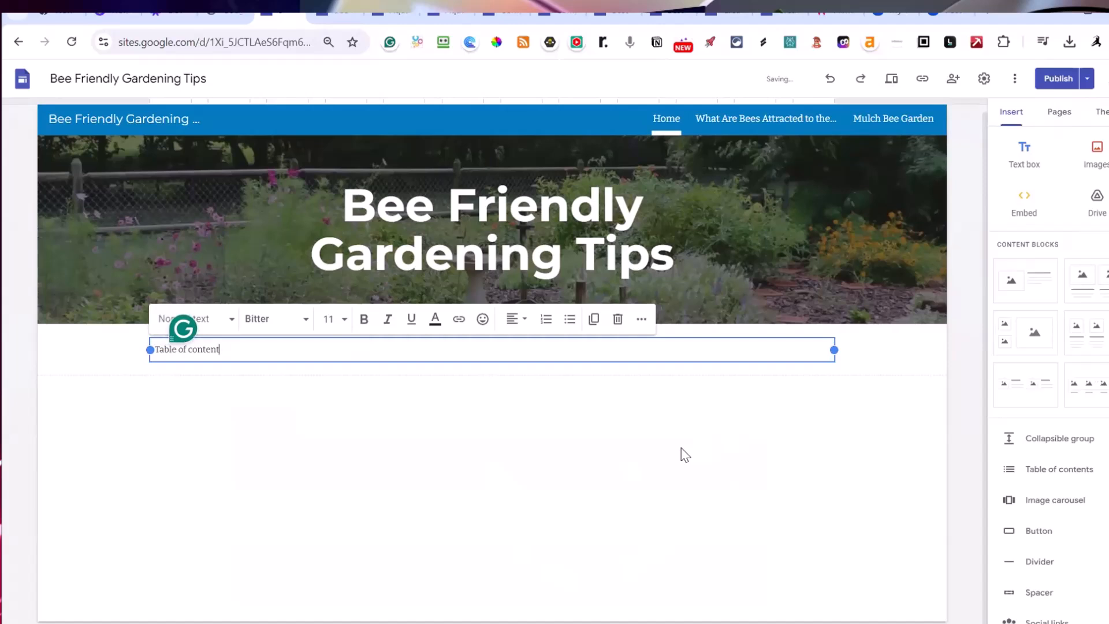
{"action": "type", "text": "s"}
{"action": "key", "text": "Return"}
{"action": "key", "text": "Return"}
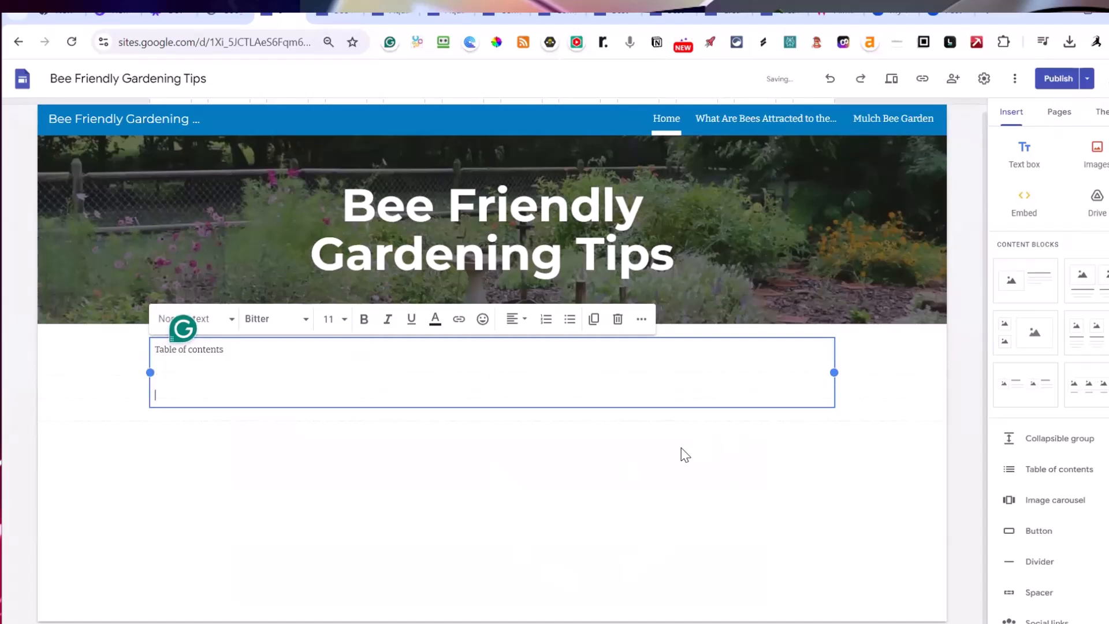
Format the "Table of contents" line with the Heading style
{"action": "left_click_drag", "start_coordinate": [285, 356], "coordinate": [136, 347]}
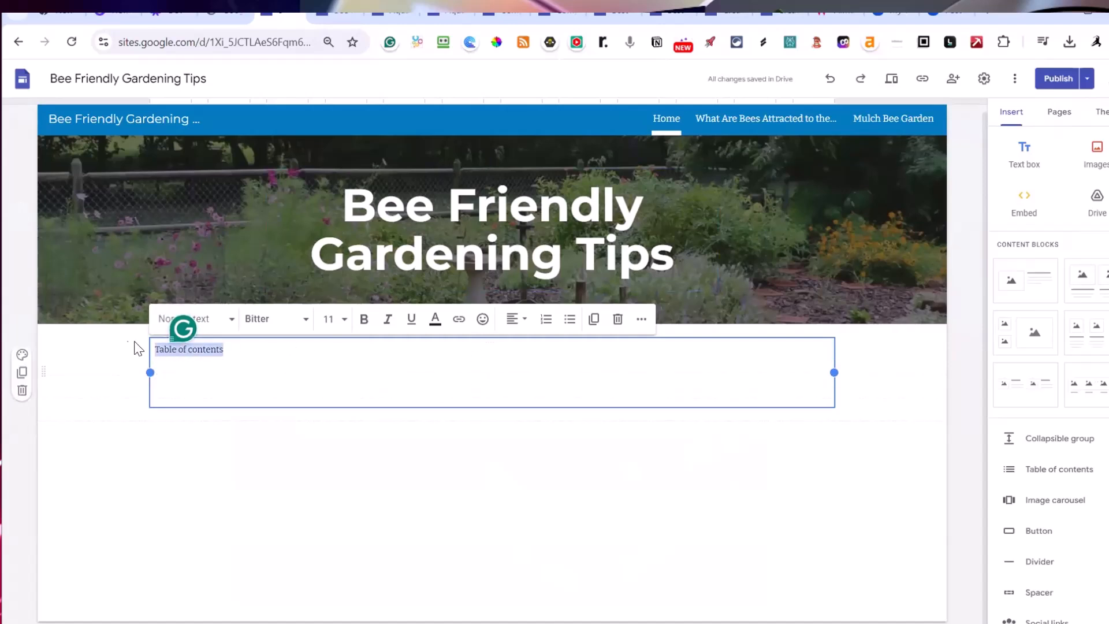
{"action": "left_click", "coordinate": [223, 324]}
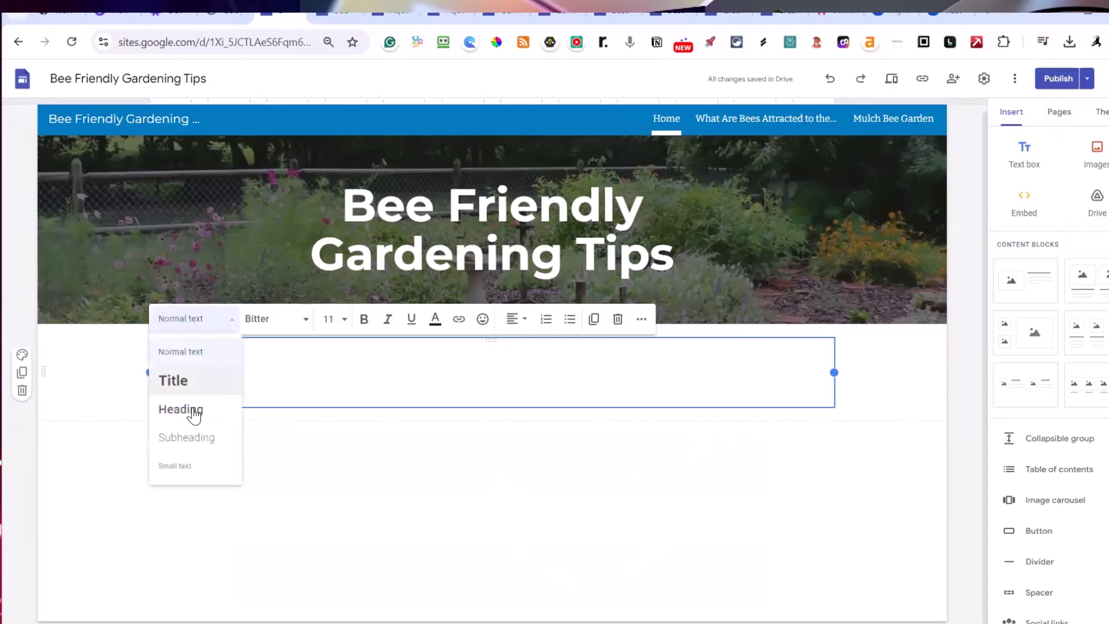
{"action": "left_click", "coordinate": [163, 409]}
Below the heading, insert links to the "What Are Bees Attracted to the Most" and "Mulch Bee Garden" pages on separate lines
{"action": "left_click", "coordinate": [237, 394]}
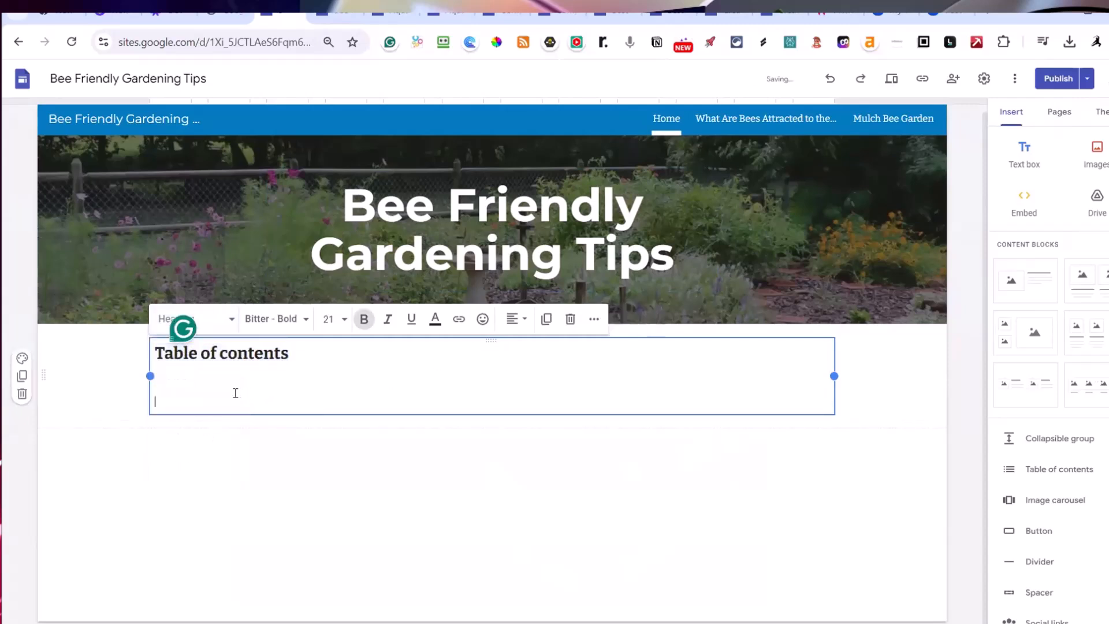
{"action": "left_click", "coordinate": [458, 319]}
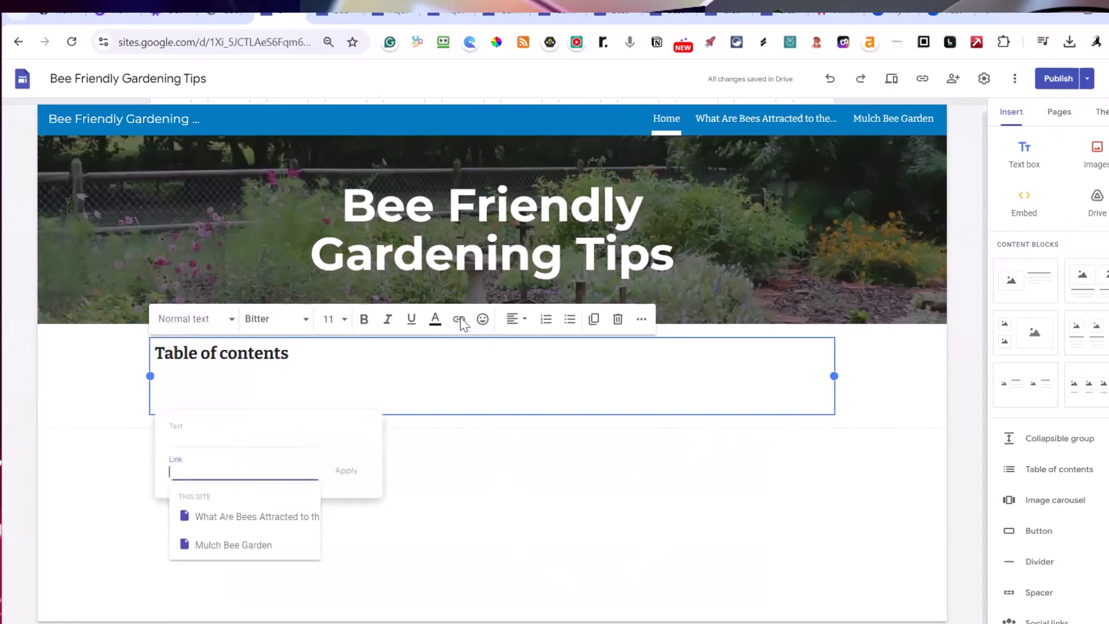
{"action": "left_click", "coordinate": [285, 514]}
{"action": "left_click", "coordinate": [347, 470]}
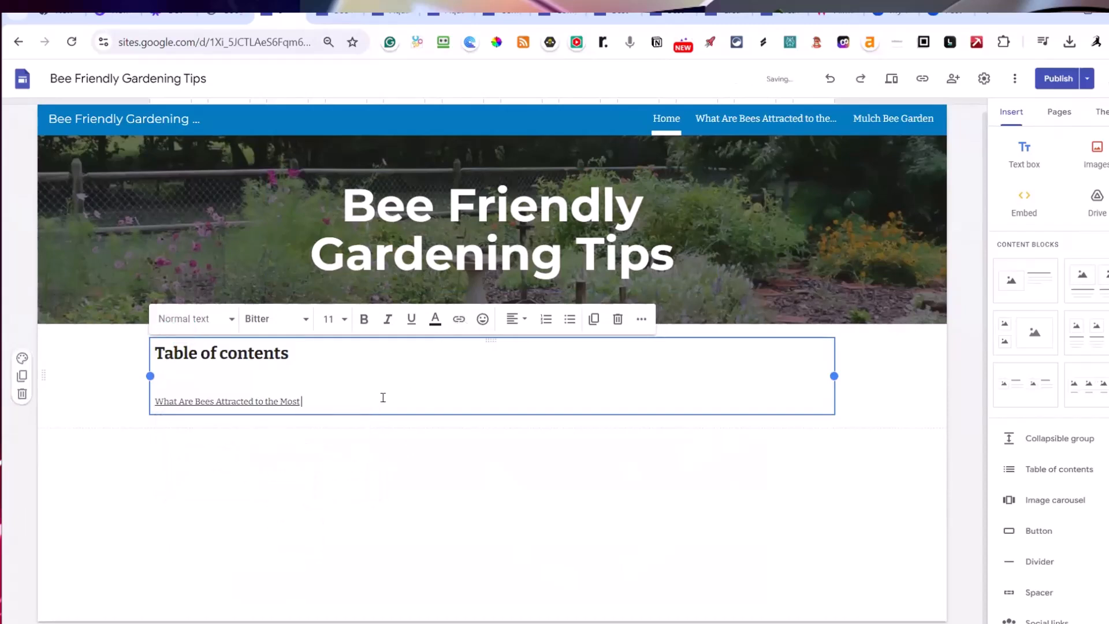
{"action": "key", "text": "Return"}
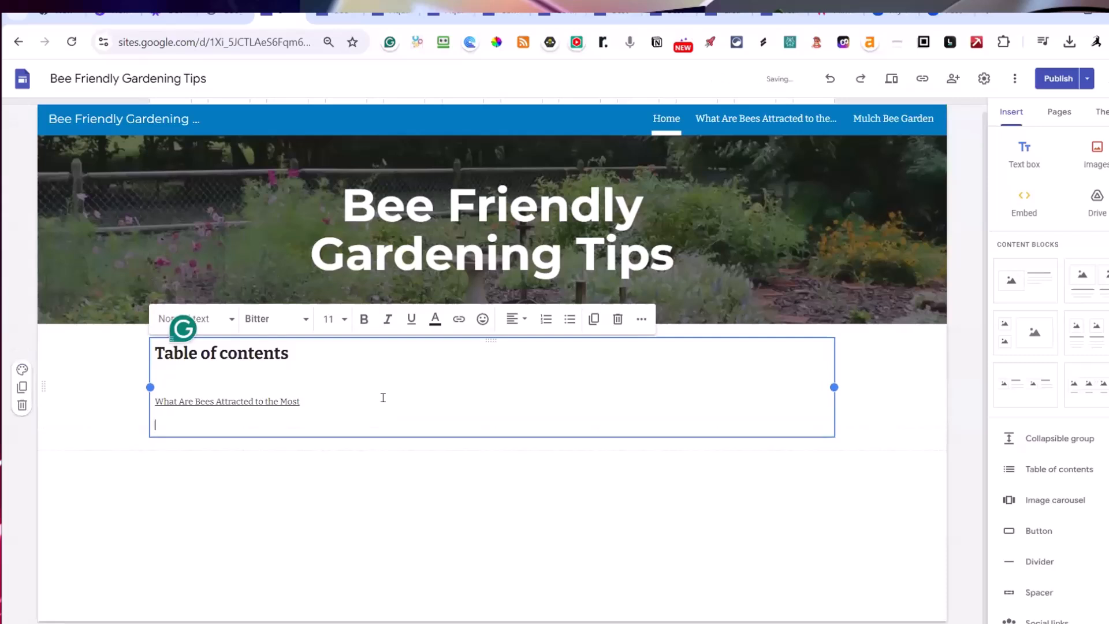
{"action": "left_click", "coordinate": [459, 320]}
{"action": "left_click", "coordinate": [255, 567]}
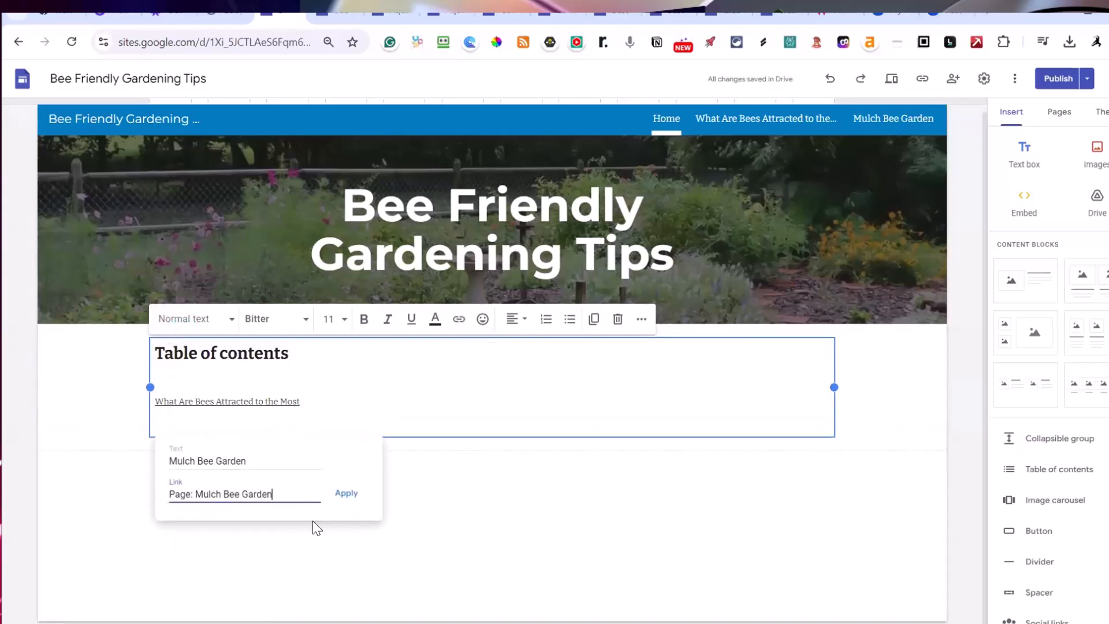
{"action": "left_click", "coordinate": [345, 494]}
{"action": "left_click", "coordinate": [492, 485]}
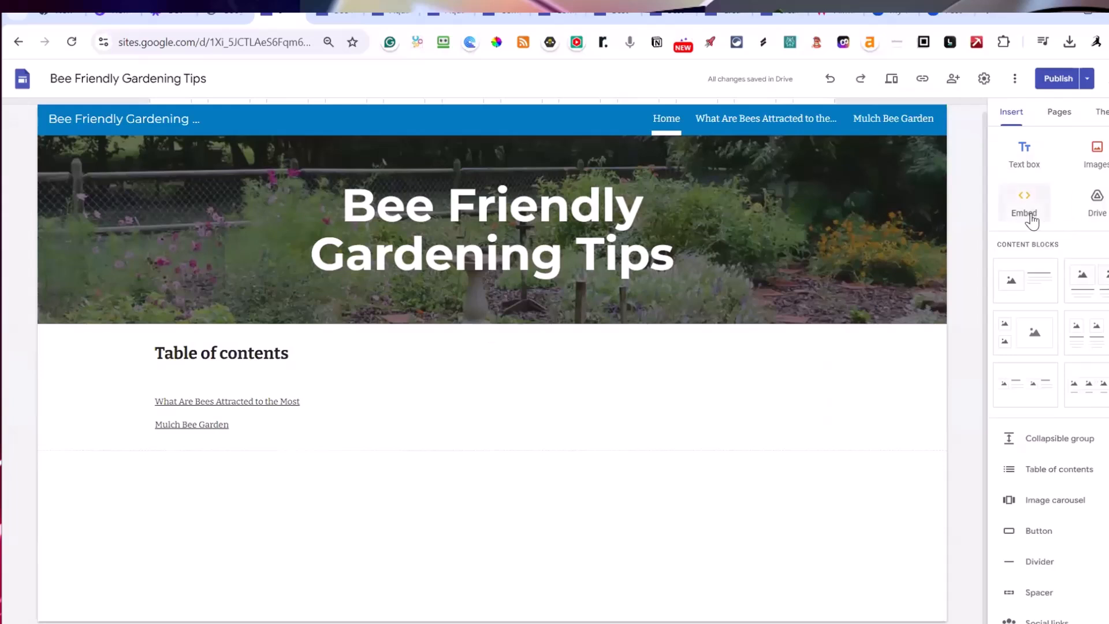
Start inserting a YouTube element on the Home page and search for "bee gardens in USA"
{"action": "scroll", "coordinate": [1104, 301], "scroll_direction": "down", "scroll_amount": 5}
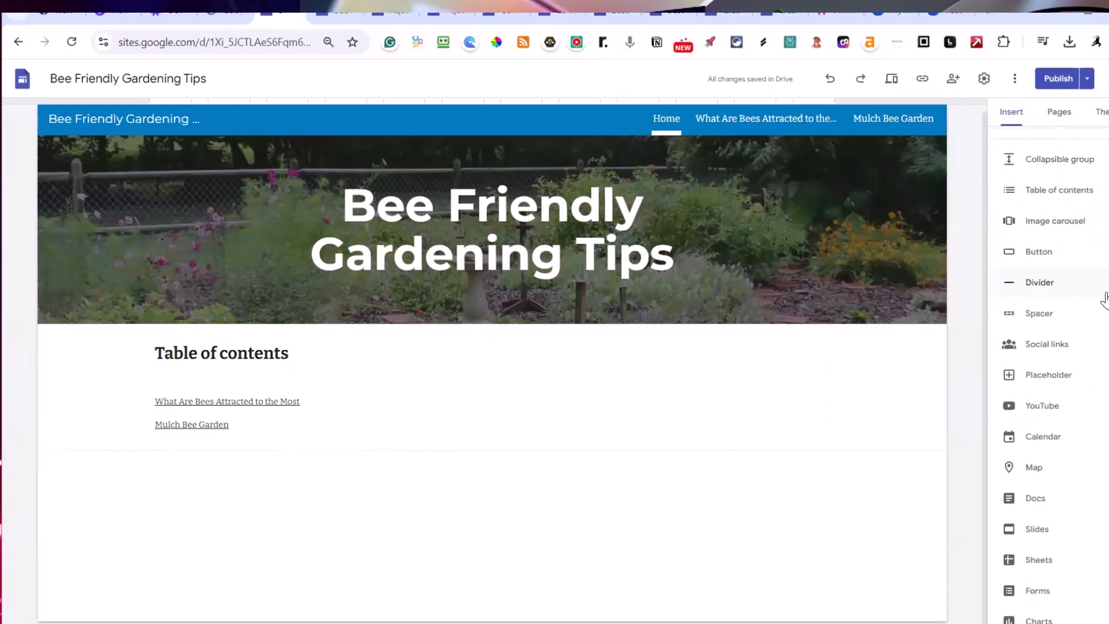
{"action": "left_click", "coordinate": [1040, 407]}
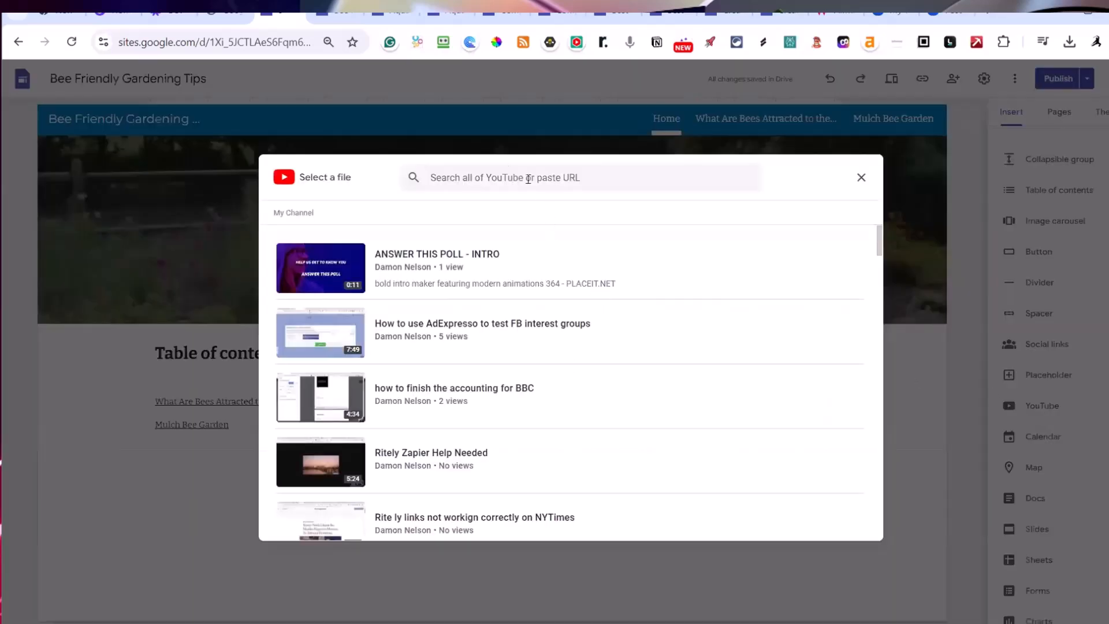
{"action": "left_click", "coordinate": [494, 178]}
{"action": "type", "text": "be"}
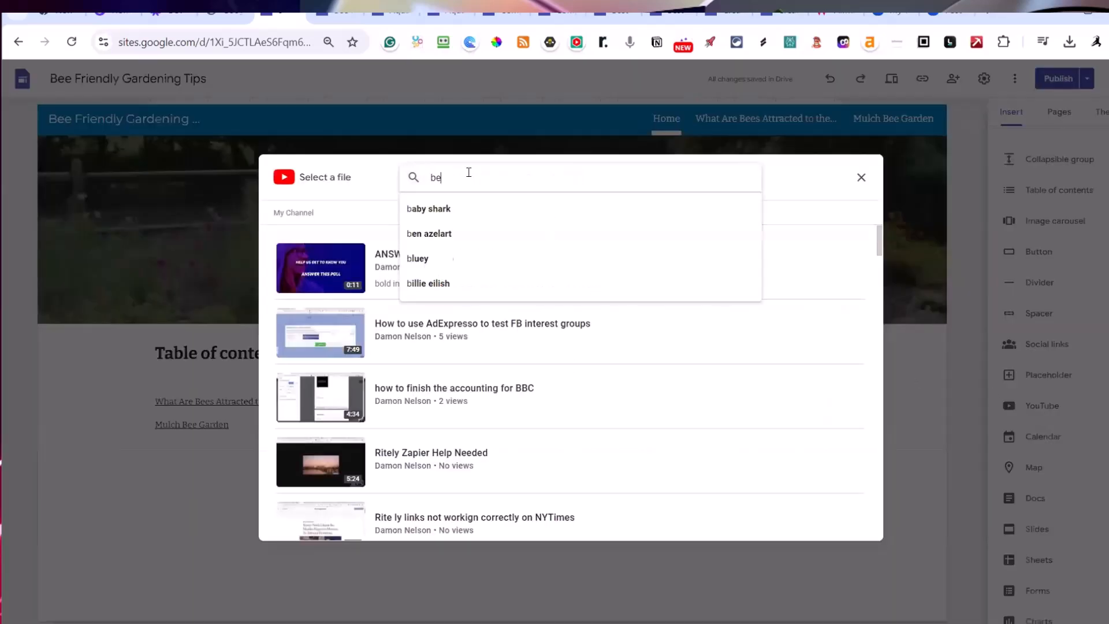
{"action": "type", "text": "e gardens in "}
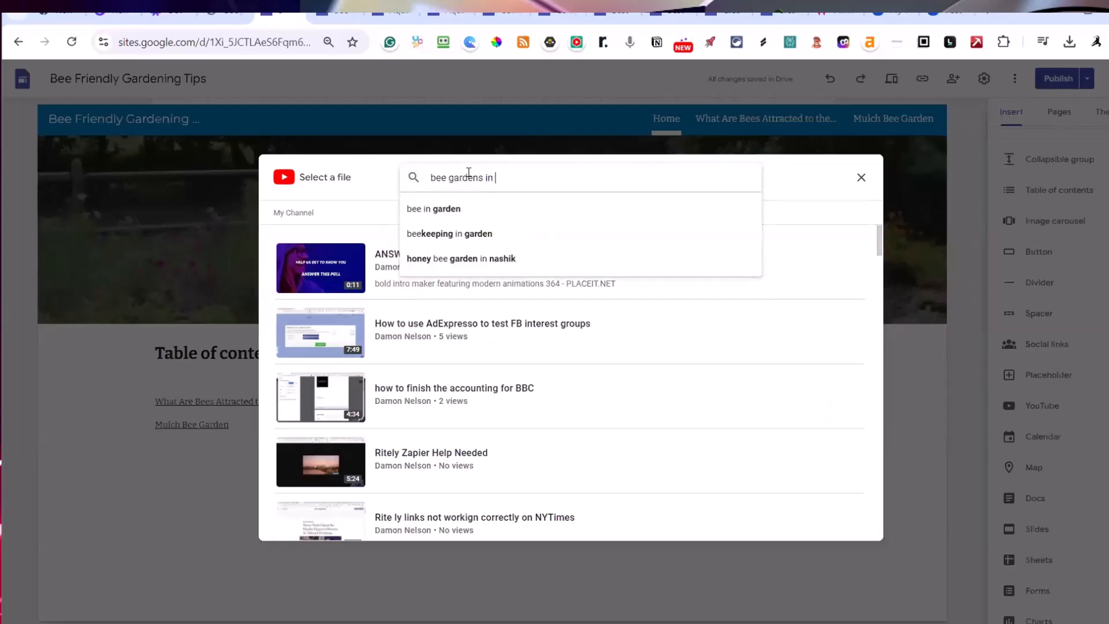
{"action": "type", "text": "USA"}
{"action": "key", "text": "Return"}
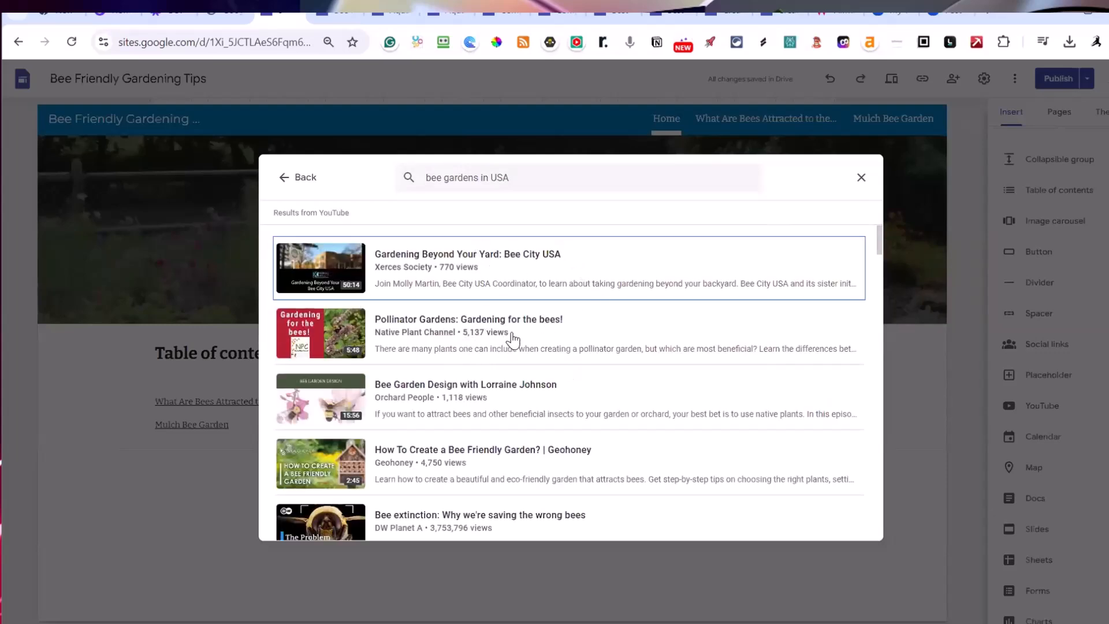
Insert the Geohoney "How To Create a Bee Friendly Garden?", "Watch the Bee Garden grow", "Extreme Makeover: Bee Garden Edition!" and "Nature and people thriving together" videos
{"action": "scroll", "coordinate": [507, 454], "scroll_direction": "down", "scroll_amount": 1}
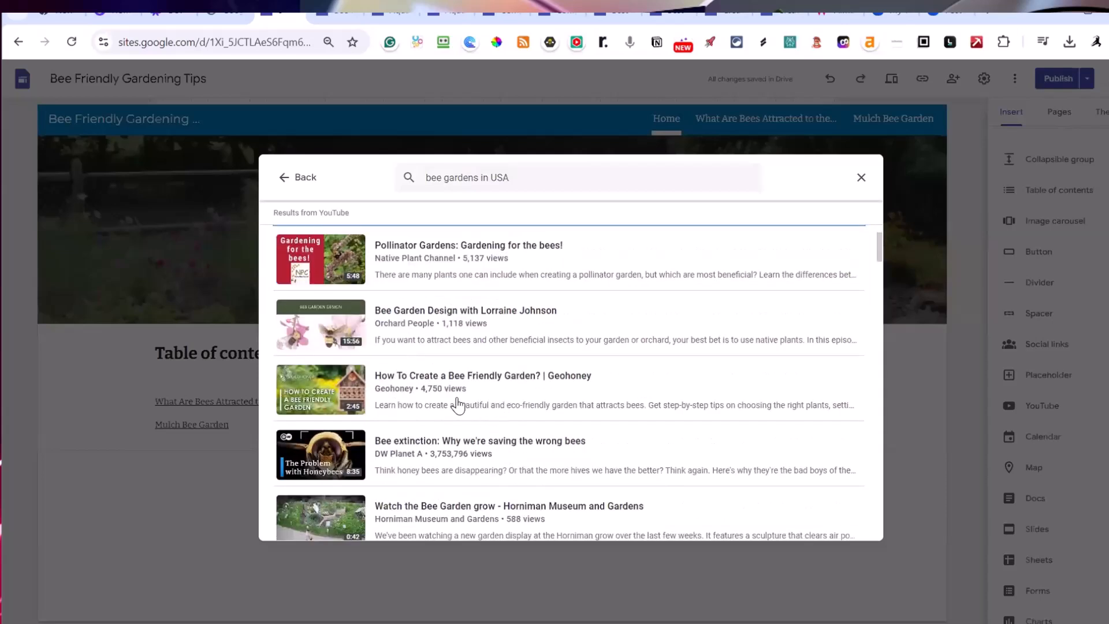
{"action": "left_click", "coordinate": [484, 399]}
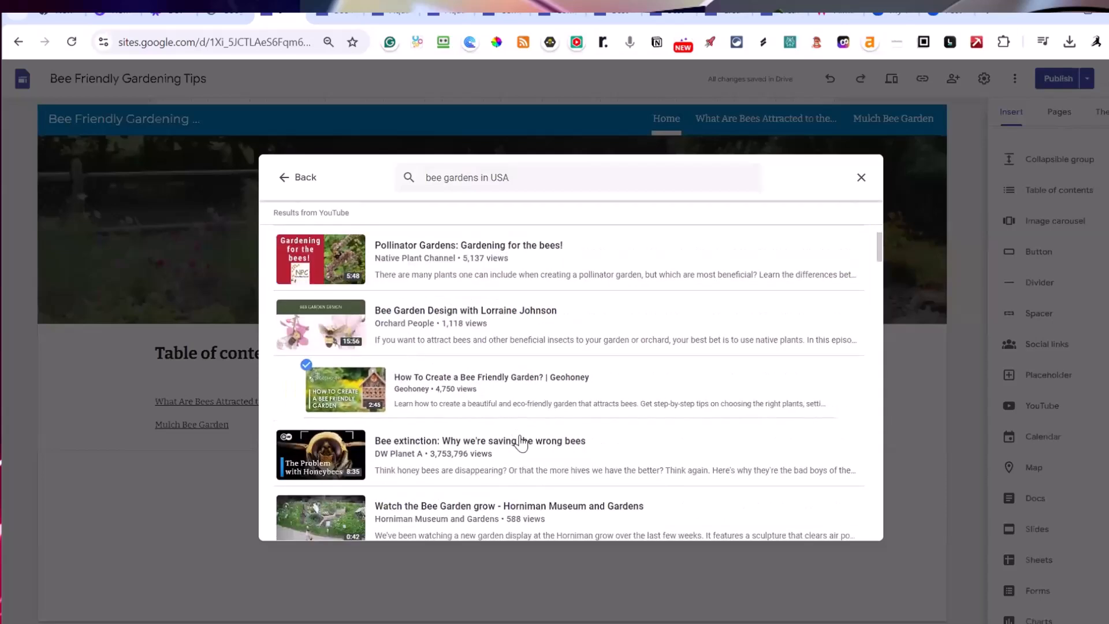
{"action": "scroll", "coordinate": [542, 448], "scroll_direction": "down", "scroll_amount": 2}
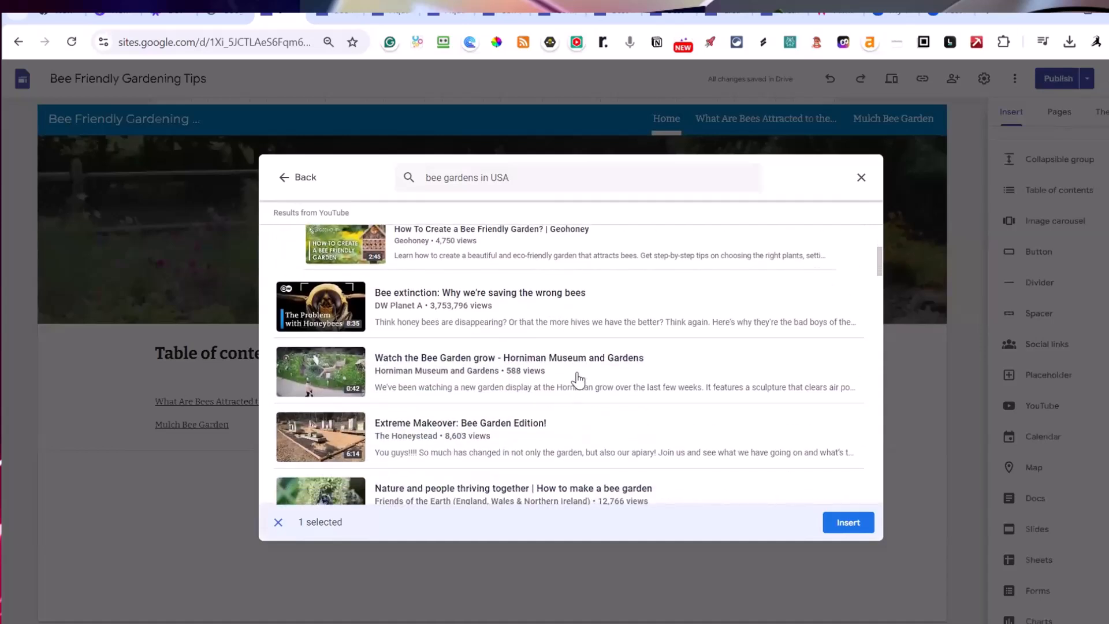
{"action": "left_click", "coordinate": [578, 380]}
{"action": "scroll", "coordinate": [576, 382], "scroll_direction": "down", "scroll_amount": 1}
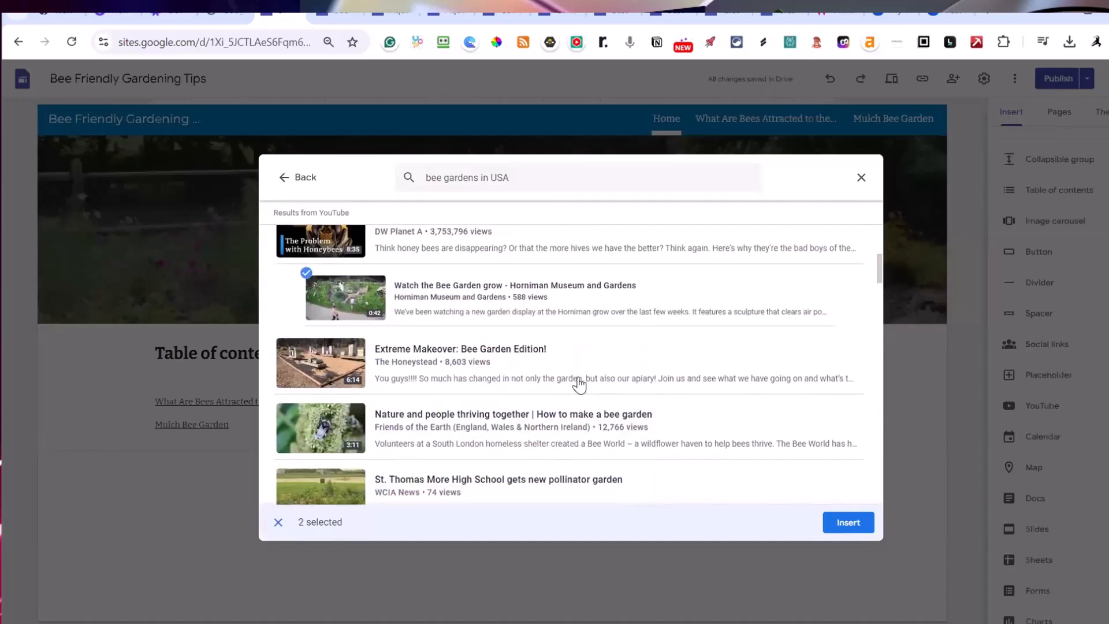
{"action": "left_click", "coordinate": [563, 374]}
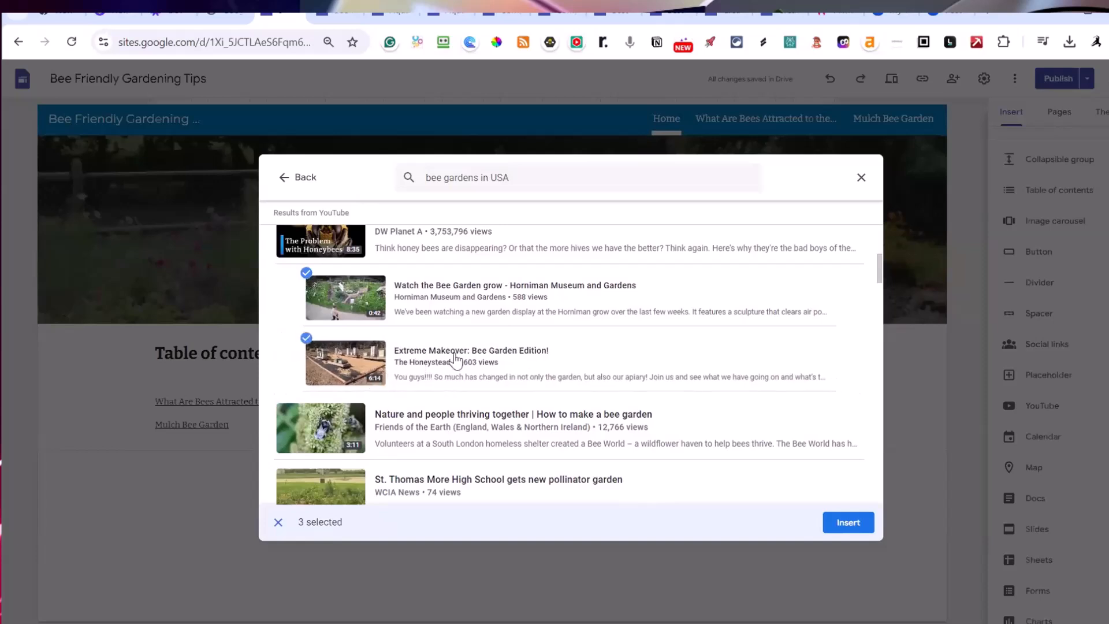
{"action": "scroll", "coordinate": [643, 376], "scroll_direction": "down", "scroll_amount": 1}
{"action": "scroll", "coordinate": [645, 381], "scroll_direction": "down", "scroll_amount": 1}
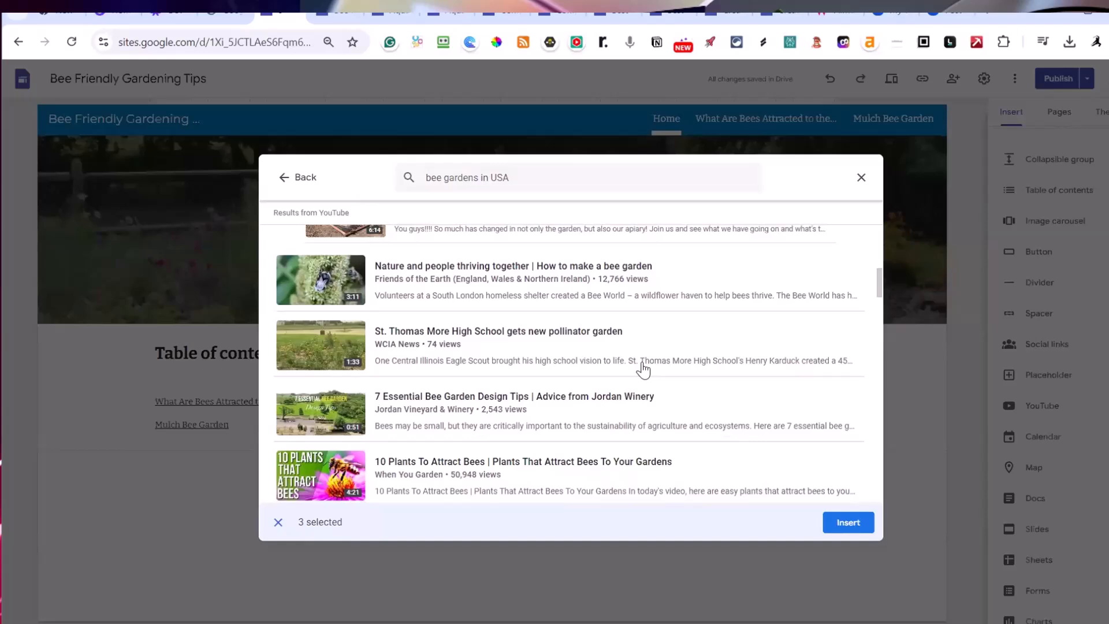
{"action": "left_click", "coordinate": [676, 291]}
{"action": "left_click", "coordinate": [843, 522]}
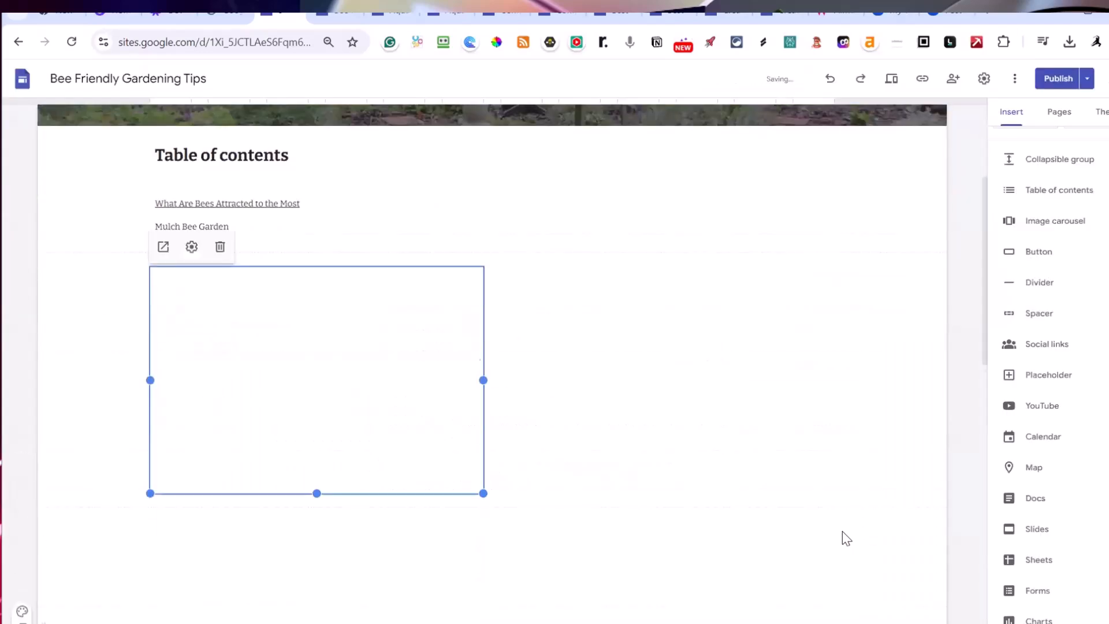
Arrange the videos in two rows of two, placing "Extreme Makeover" beside the Geohoney video and "Nature and people" beside "Watch the Bee Garden grow"
{"action": "scroll", "coordinate": [577, 444], "scroll_direction": "up", "scroll_amount": 4}
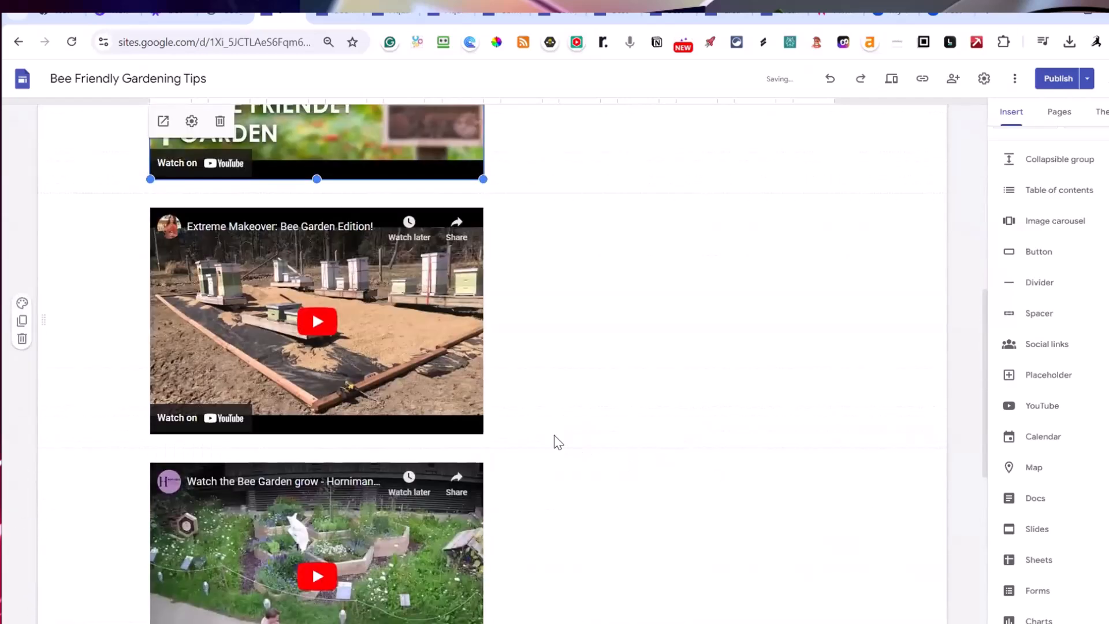
{"action": "scroll", "coordinate": [583, 346], "scroll_direction": "up", "scroll_amount": 3}
{"action": "left_click_drag", "start_coordinate": [393, 511], "coordinate": [618, 339]}
{"action": "scroll", "coordinate": [485, 516], "scroll_direction": "down", "scroll_amount": 5}
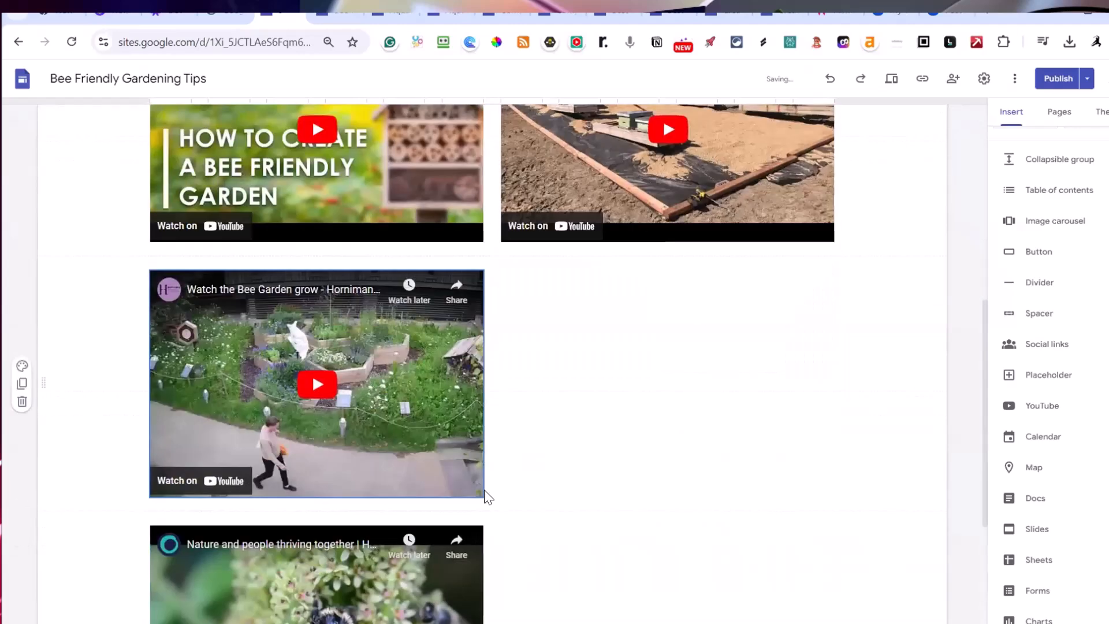
{"action": "left_click_drag", "start_coordinate": [480, 491], "coordinate": [635, 242]}
Move the "Table of contents" text box between the two rows of YouTube videos
{"action": "scroll", "coordinate": [617, 307], "scroll_direction": "up", "scroll_amount": 6}
{"action": "scroll", "coordinate": [617, 307], "scroll_direction": "up", "scroll_amount": 1}
{"action": "left_click", "coordinate": [428, 195]}
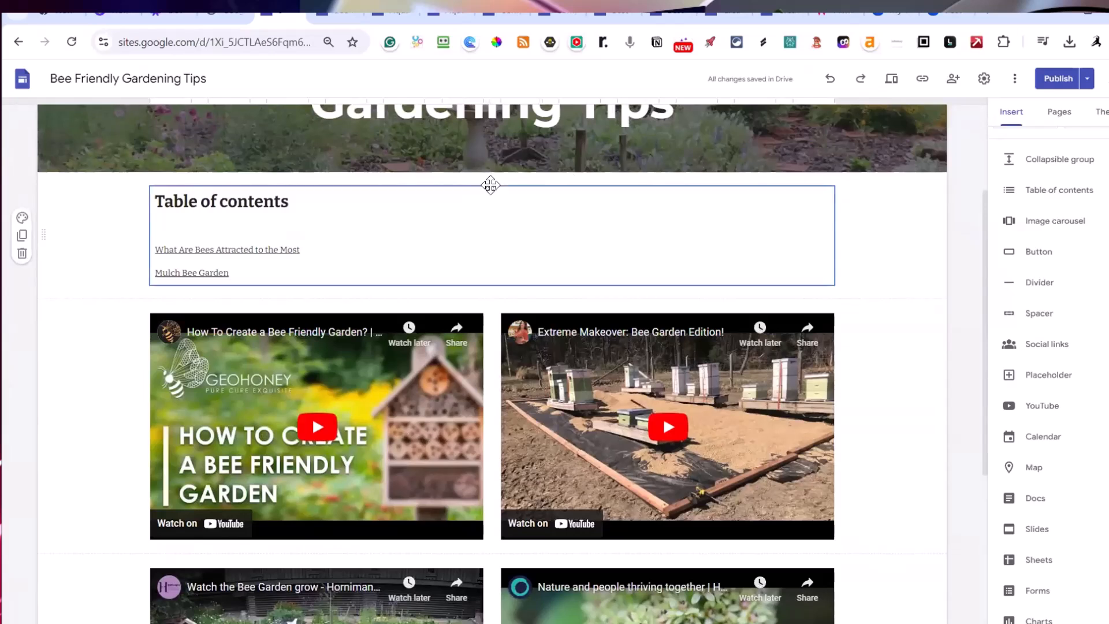
{"action": "left_click_drag", "start_coordinate": [490, 187], "coordinate": [477, 553]}
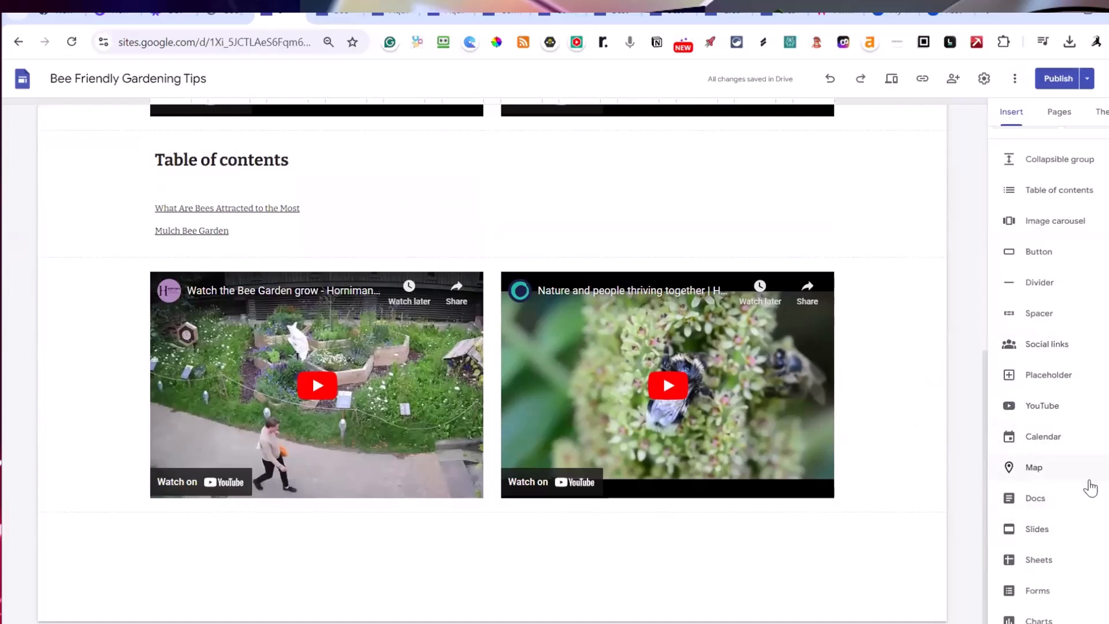
{"action": "scroll", "coordinate": [1058, 362], "scroll_direction": "up", "scroll_amount": 5}
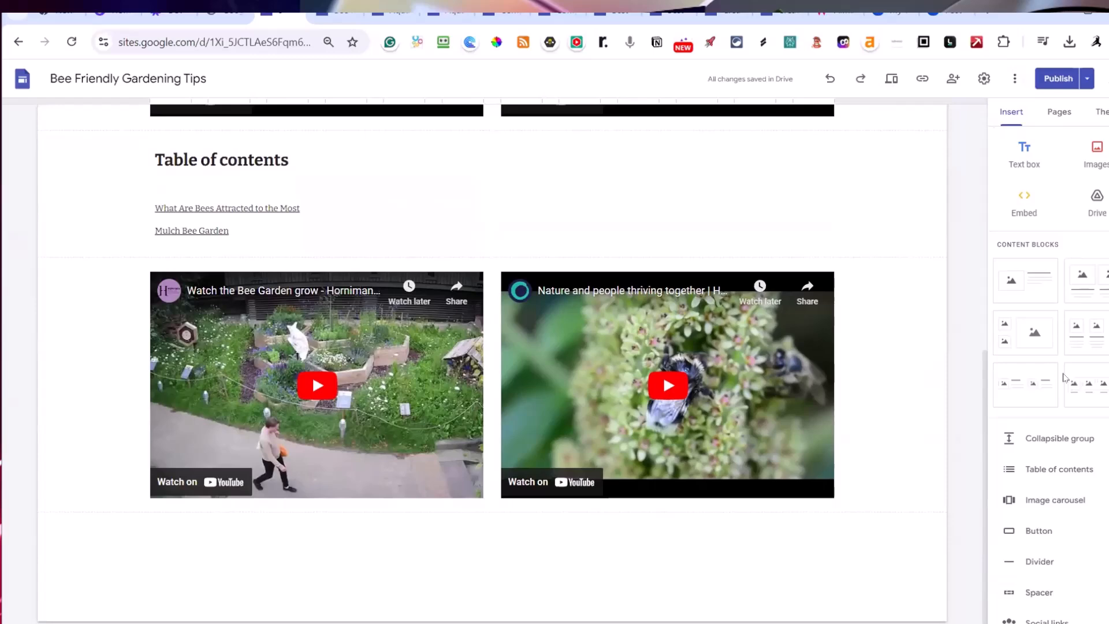
{"action": "scroll", "coordinate": [905, 238], "scroll_direction": "up", "scroll_amount": 1}
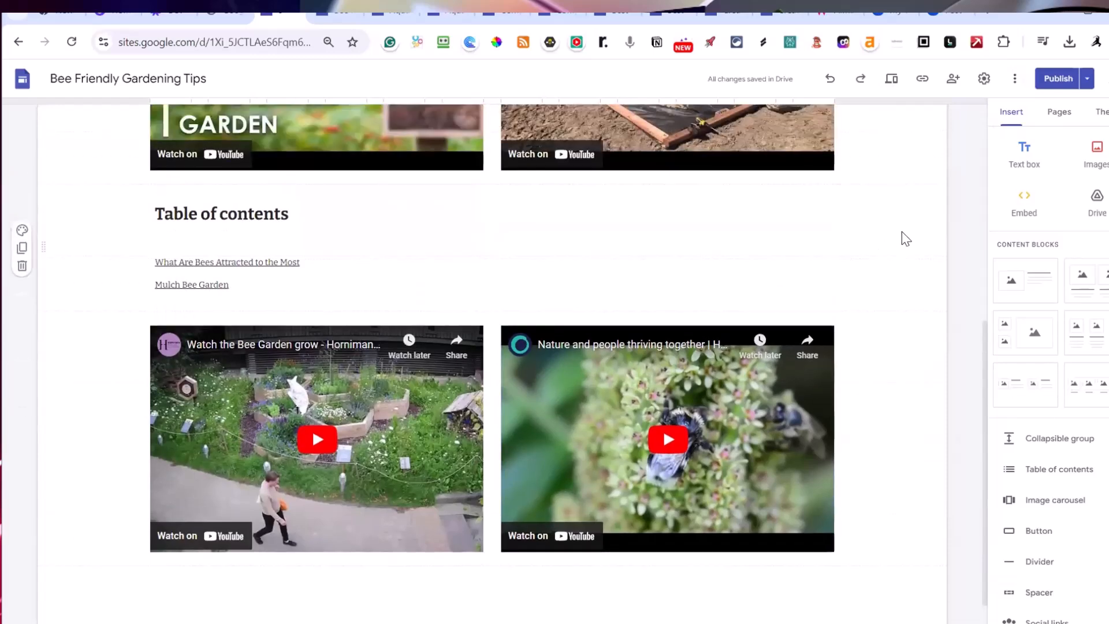
{"action": "scroll", "coordinate": [905, 238], "scroll_direction": "up", "scroll_amount": 7}
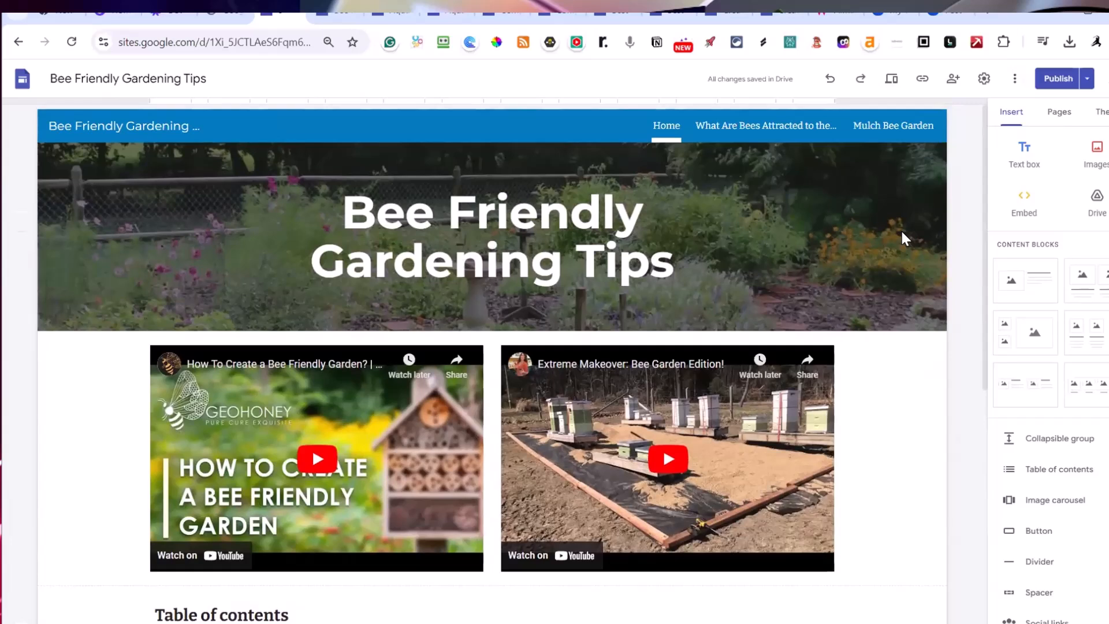
{"action": "mouse_move", "coordinate": [902, 233]}
{"action": "scroll", "coordinate": [1083, 419], "scroll_direction": "down", "scroll_amount": 4}
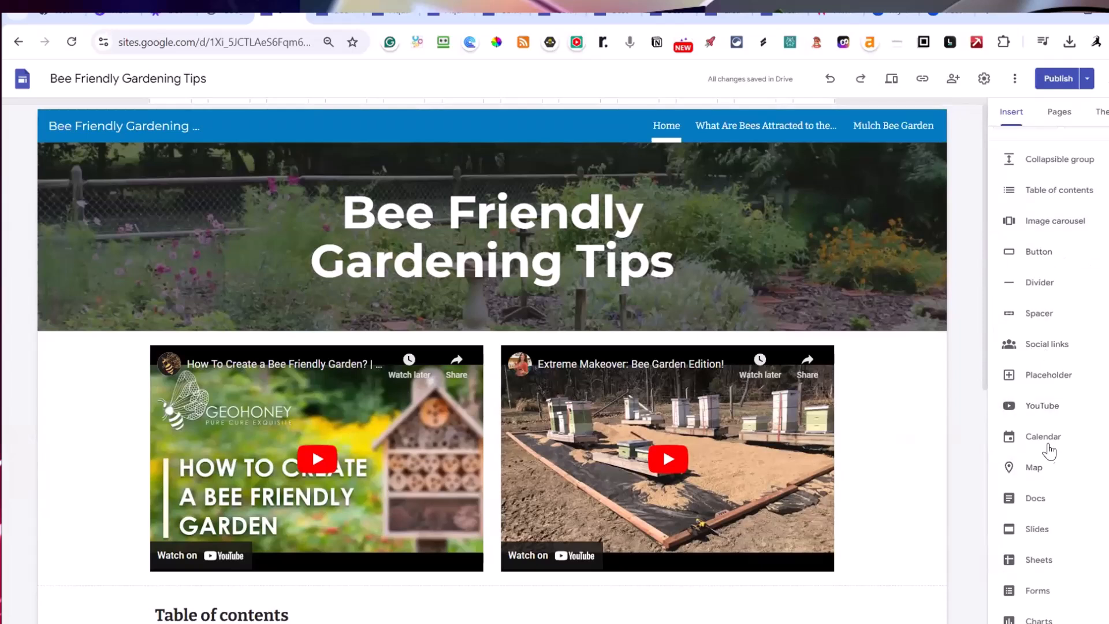
{"action": "scroll", "coordinate": [1074, 428], "scroll_direction": "up", "scroll_amount": 2}
{"action": "scroll", "coordinate": [1068, 421], "scroll_direction": "up", "scroll_amount": 3}
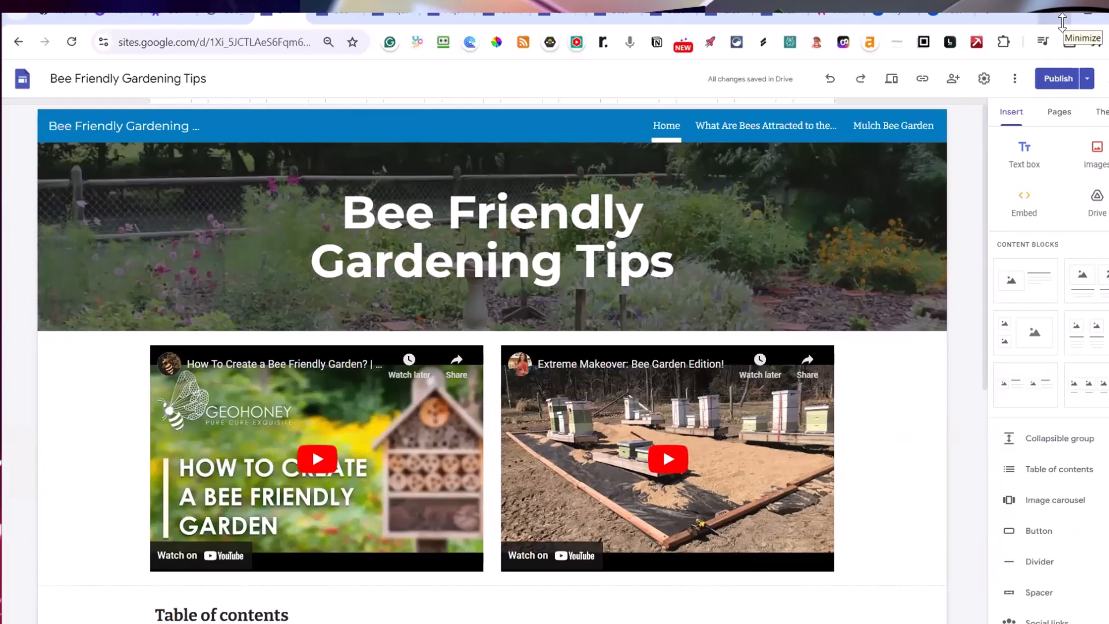
Publish the Home page changes and reload the live Bee Friendly Gardening Tips site
{"action": "left_click", "coordinate": [1057, 78]}
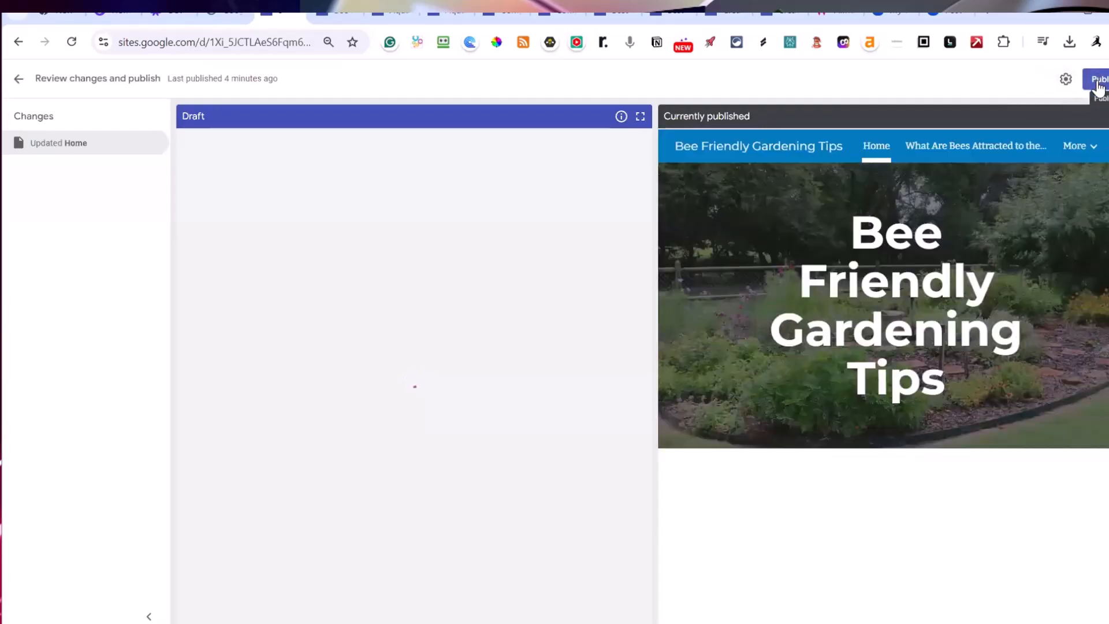
{"action": "left_click", "coordinate": [1098, 81]}
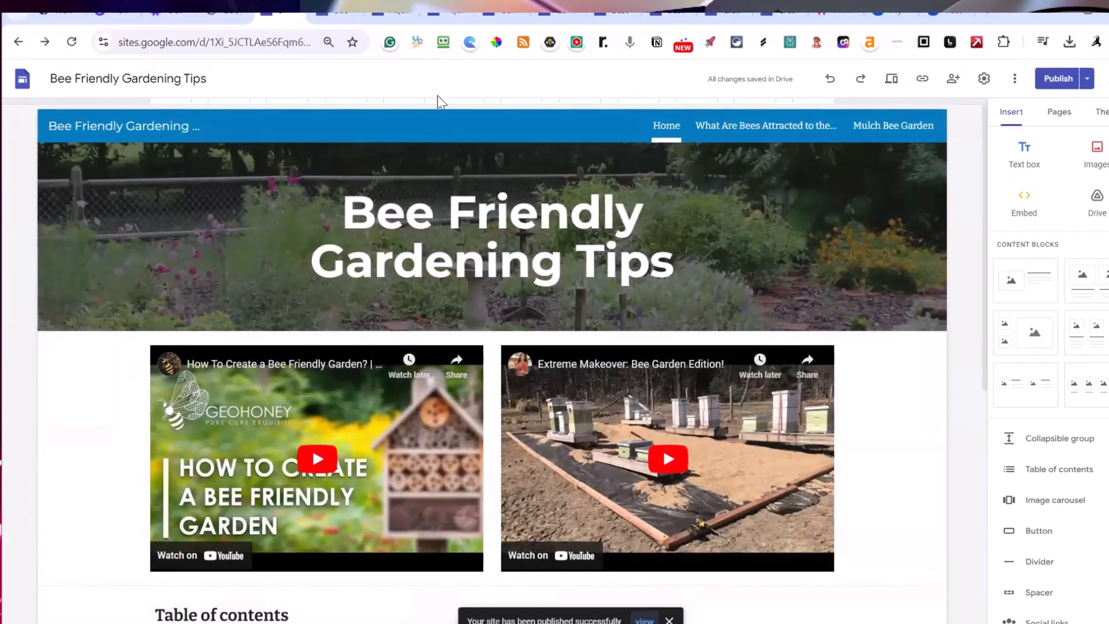
{"action": "left_click", "coordinate": [325, 15]}
{"action": "left_click", "coordinate": [70, 43]}
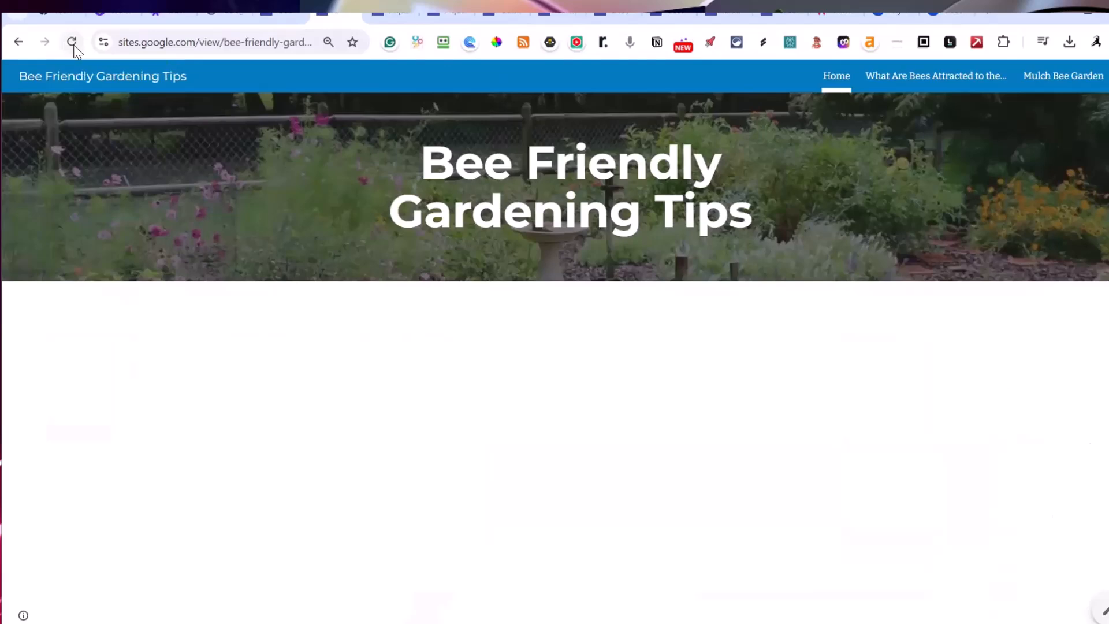
{"action": "left_click", "coordinate": [72, 43]}
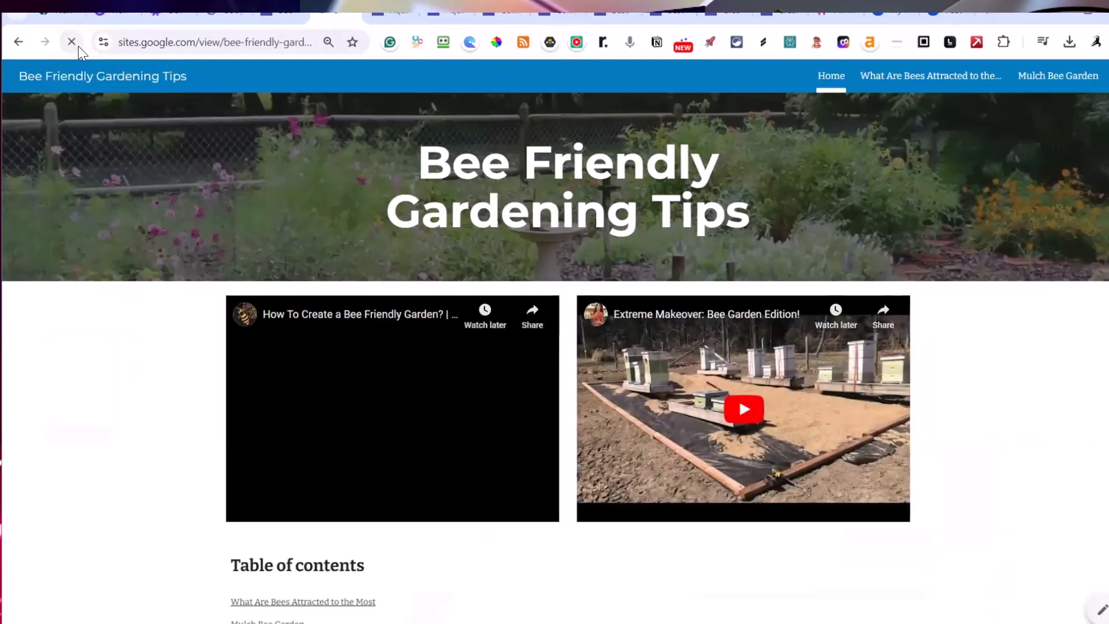
Review the published Home page, the "Mulch Bee Garden" page and the embedded article on the "What Are Bees Attracted to the Most" page
{"action": "scroll", "coordinate": [738, 273], "scroll_direction": "down", "scroll_amount": 5}
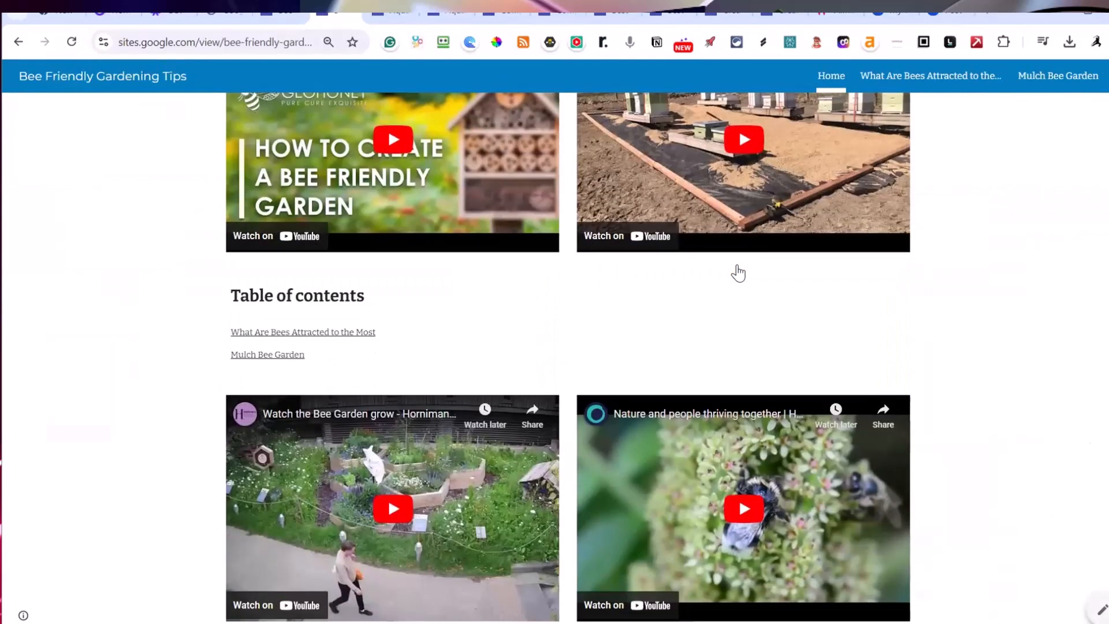
{"action": "scroll", "coordinate": [738, 273], "scroll_direction": "up", "scroll_amount": 5}
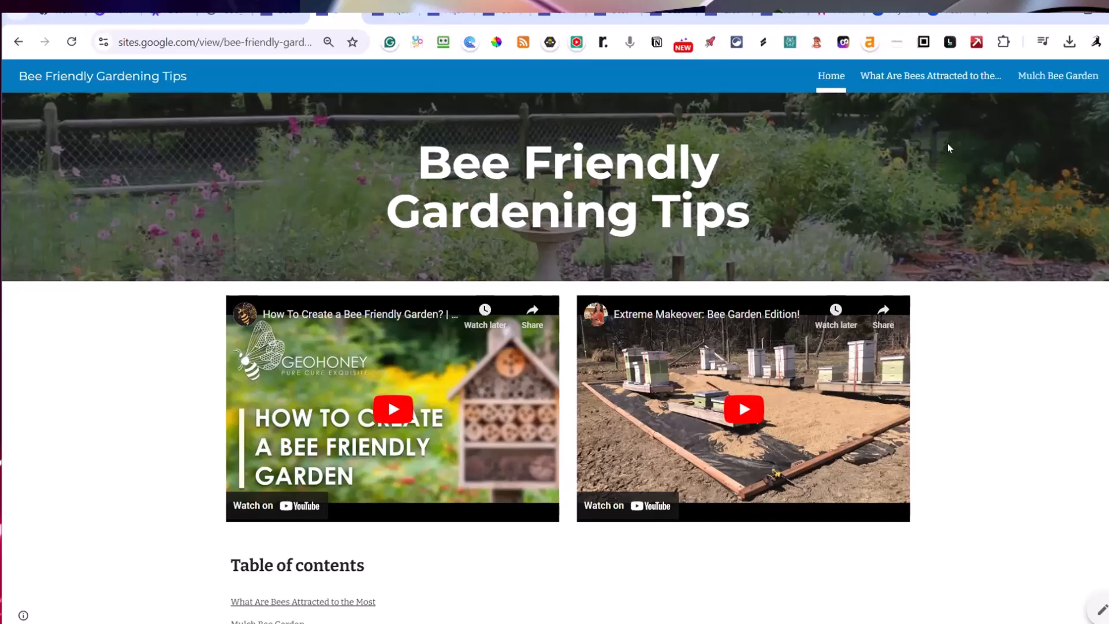
{"action": "left_click", "coordinate": [1039, 77]}
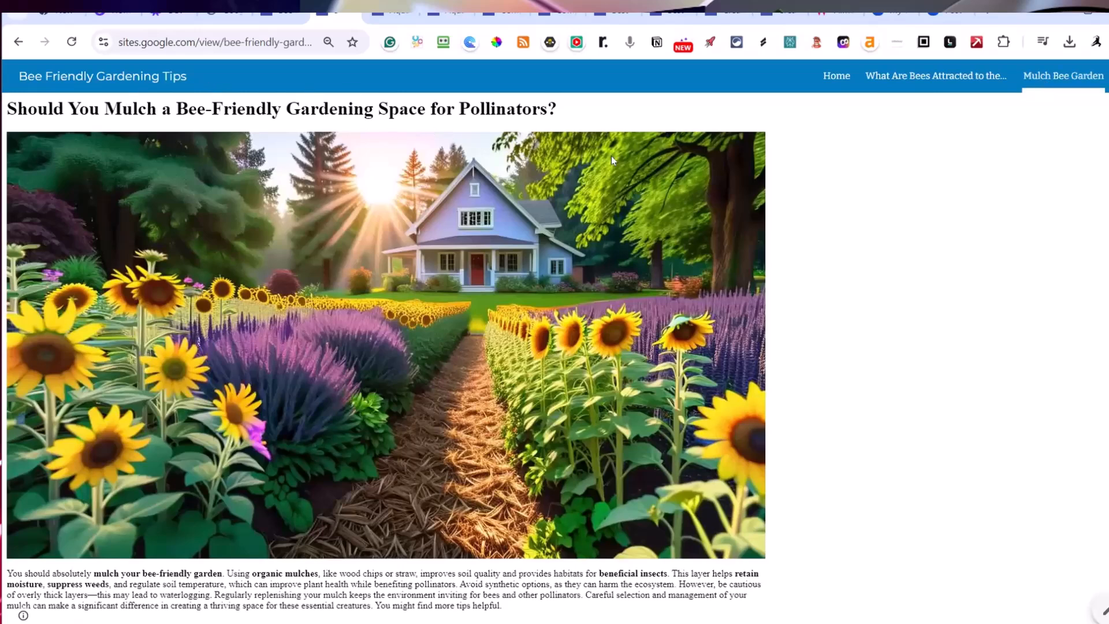
{"action": "left_click", "coordinate": [932, 79]}
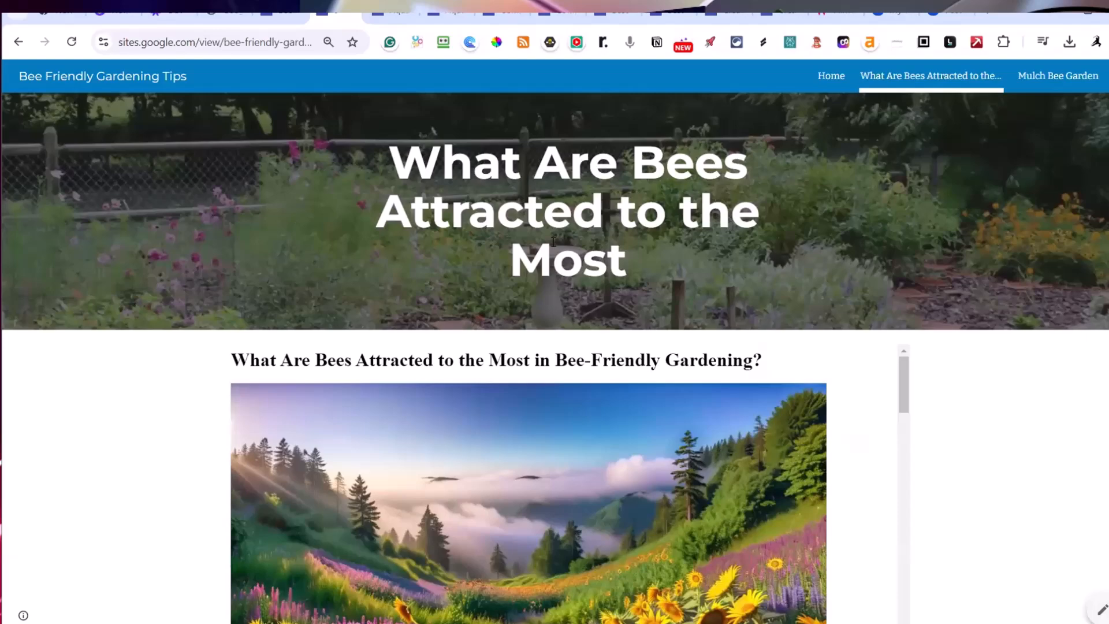
{"action": "scroll", "coordinate": [820, 379], "scroll_direction": "down", "scroll_amount": 10}
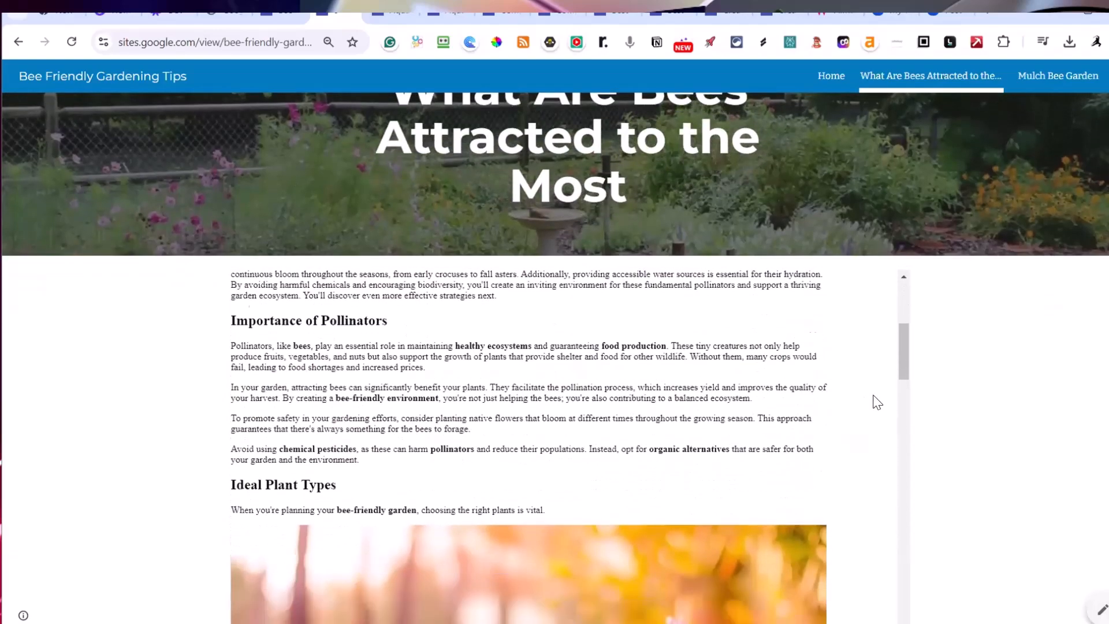
{"action": "scroll", "coordinate": [872, 392], "scroll_direction": "down", "scroll_amount": 12}
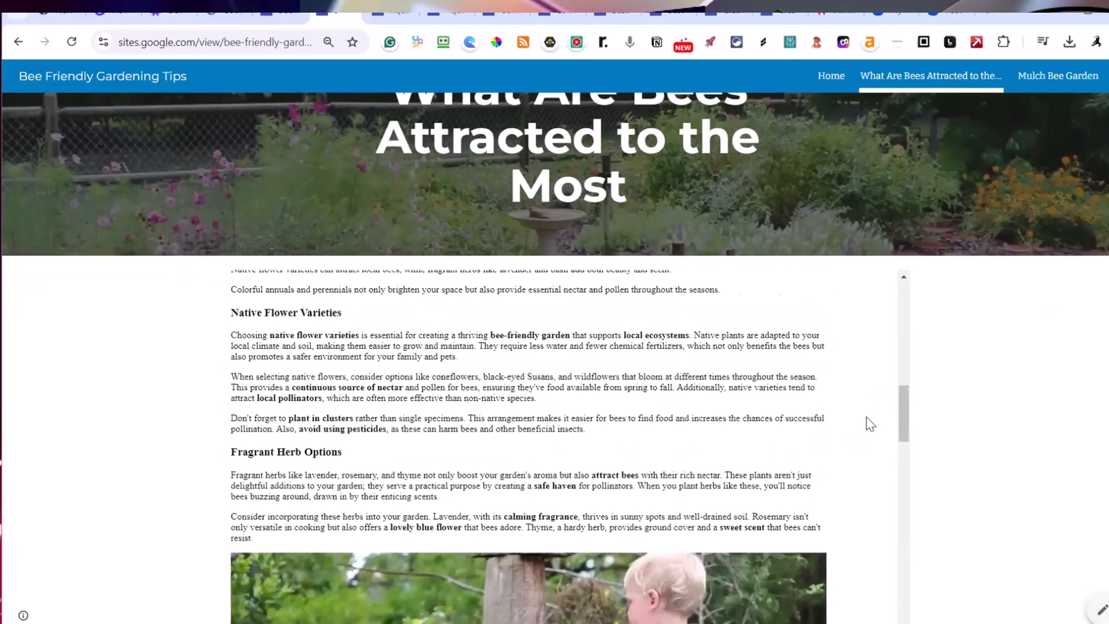
{"action": "scroll", "coordinate": [874, 423], "scroll_direction": "down", "scroll_amount": 6}
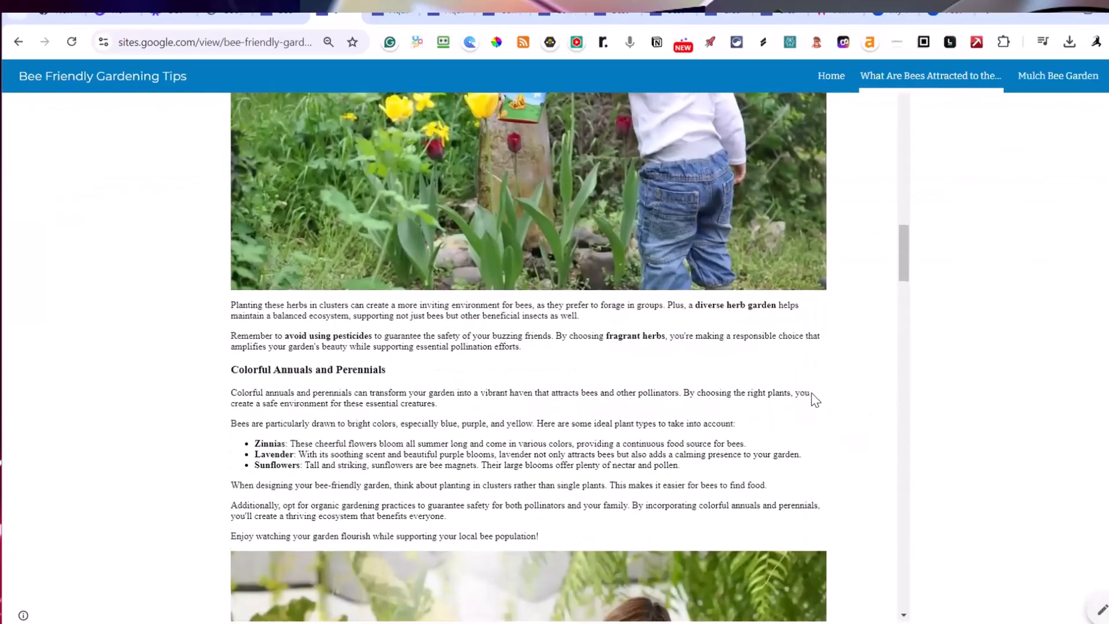
{"action": "scroll", "coordinate": [809, 394], "scroll_direction": "down", "scroll_amount": 3}
{"action": "scroll", "coordinate": [816, 400], "scroll_direction": "up", "scroll_amount": 15}
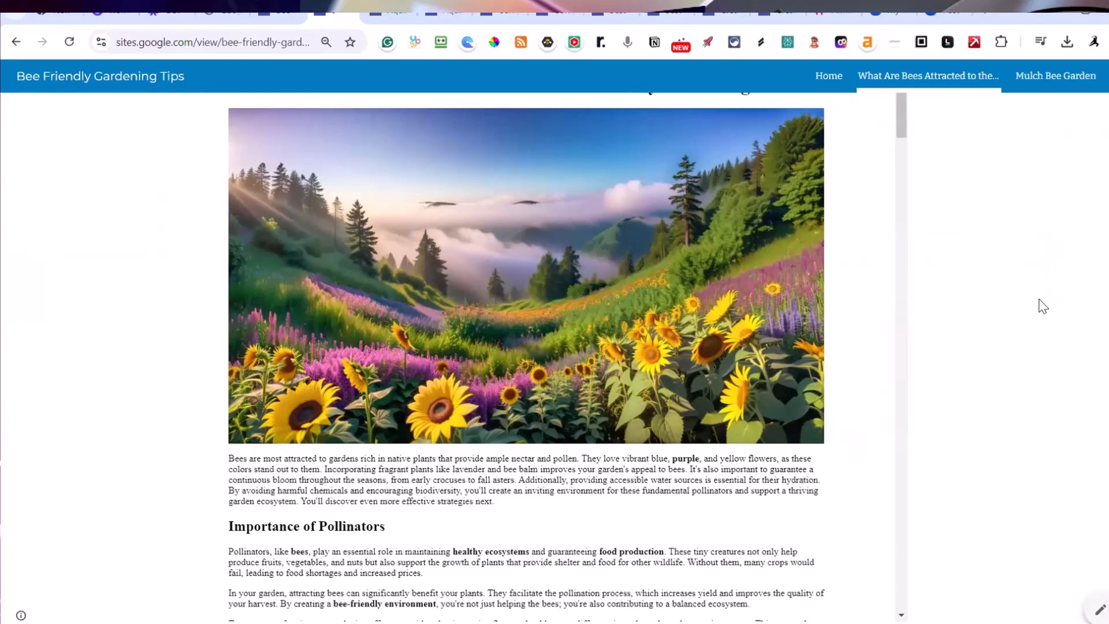
{"action": "scroll", "coordinate": [1028, 297], "scroll_direction": "up", "scroll_amount": 5}
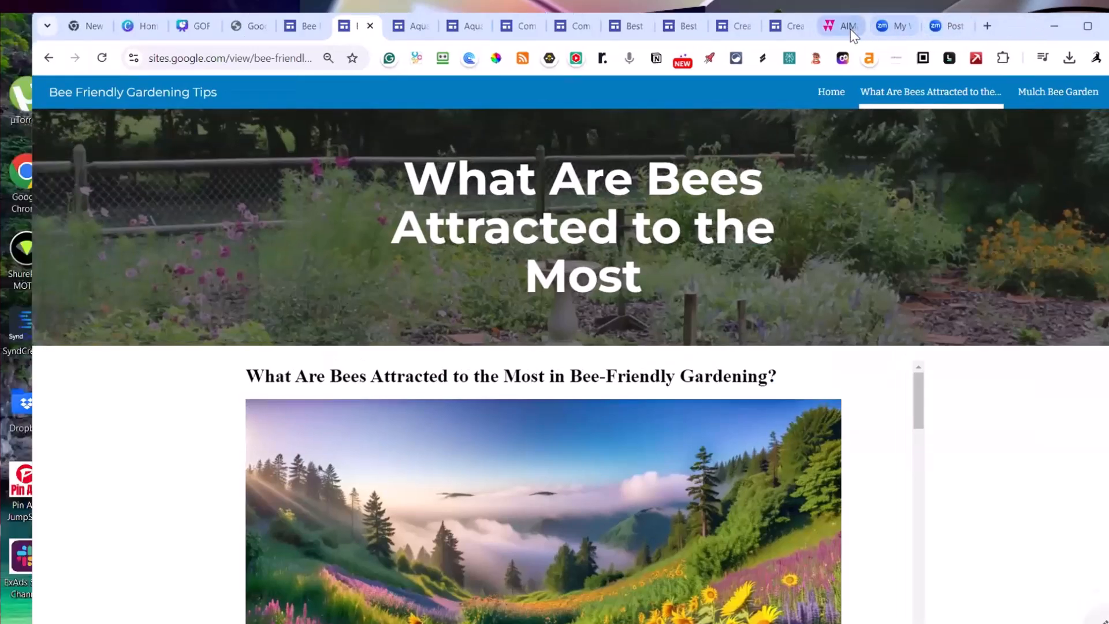
Switch to the AIMasher article list and look through the NEO-Bee-friendly gardening articles
{"action": "left_click", "coordinate": [834, 11]}
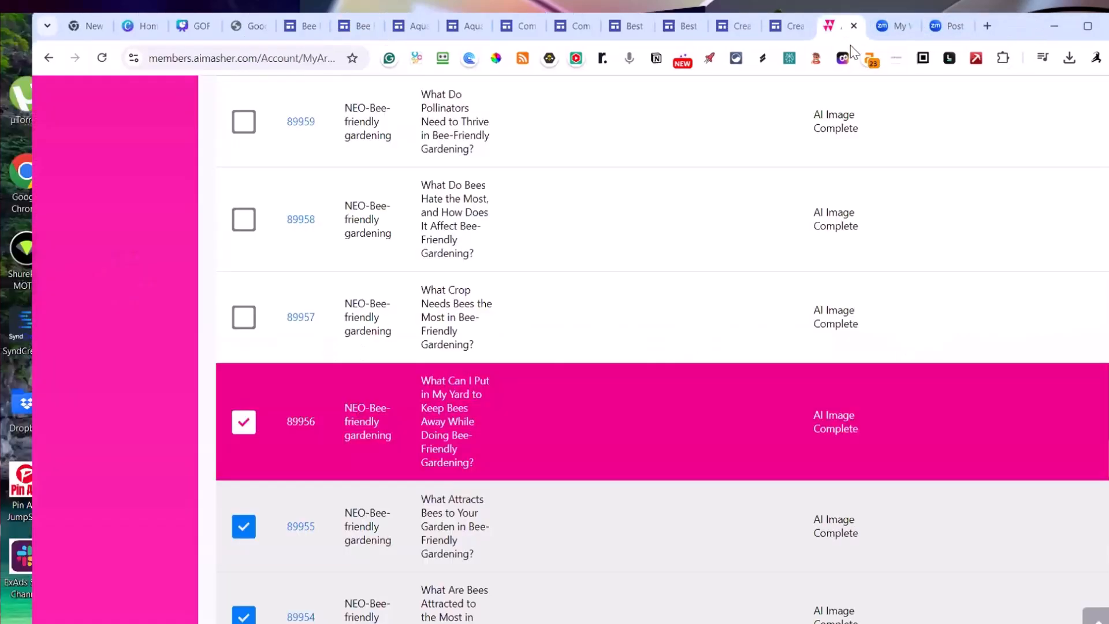
{"action": "scroll", "coordinate": [352, 334], "scroll_direction": "up", "scroll_amount": 15}
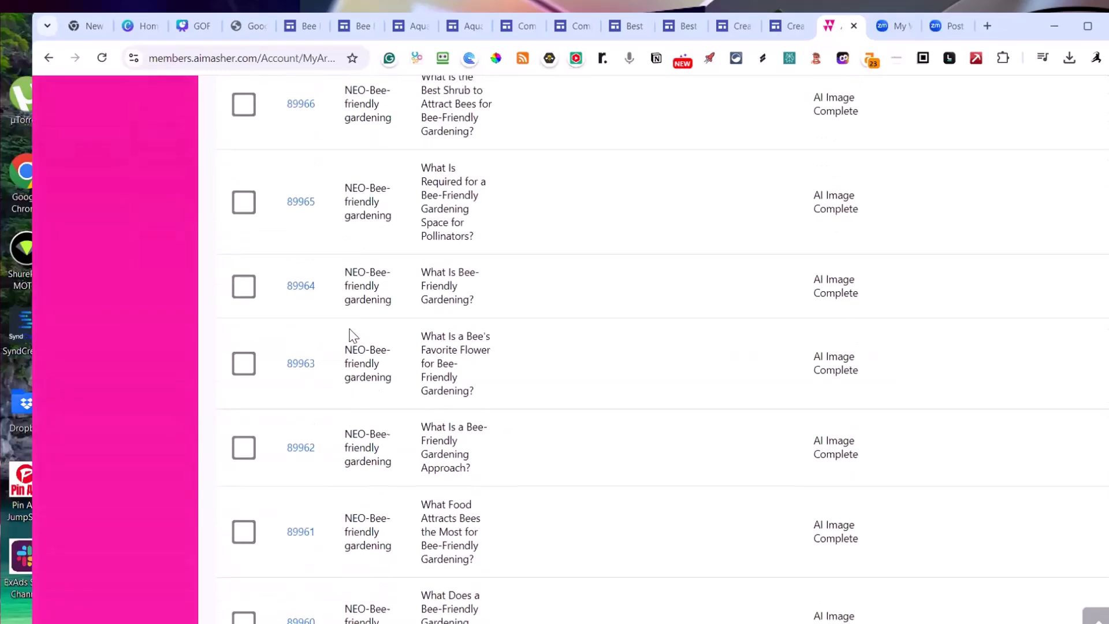
{"action": "scroll", "coordinate": [353, 335], "scroll_direction": "up", "scroll_amount": 20}
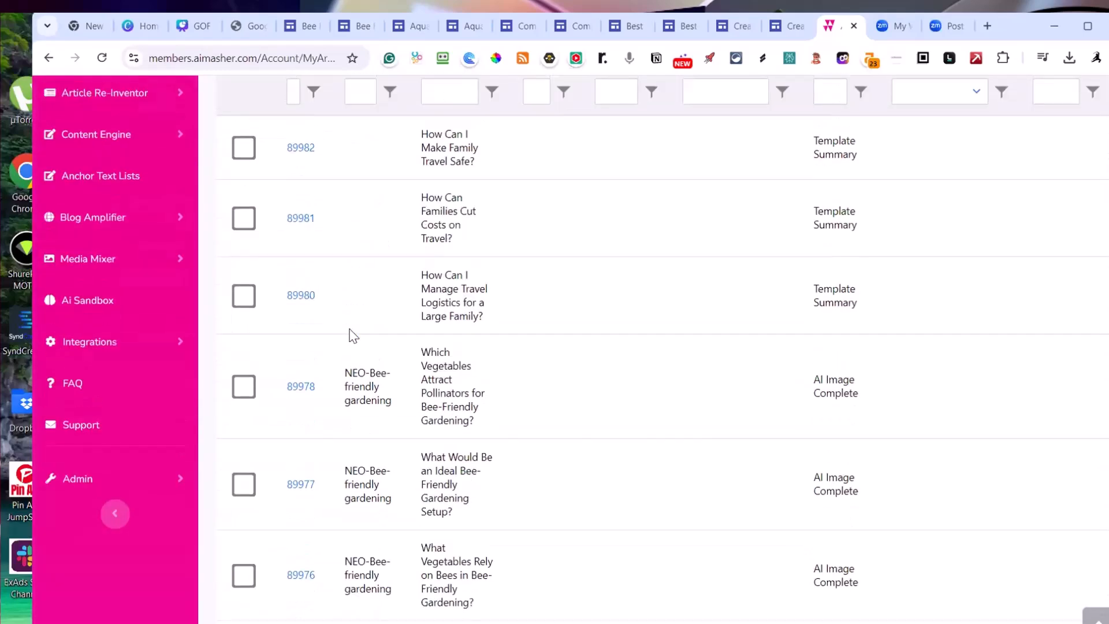
{"action": "scroll", "coordinate": [352, 333], "scroll_direction": "down", "scroll_amount": 4}
{"action": "scroll", "coordinate": [350, 332], "scroll_direction": "down", "scroll_amount": 5}
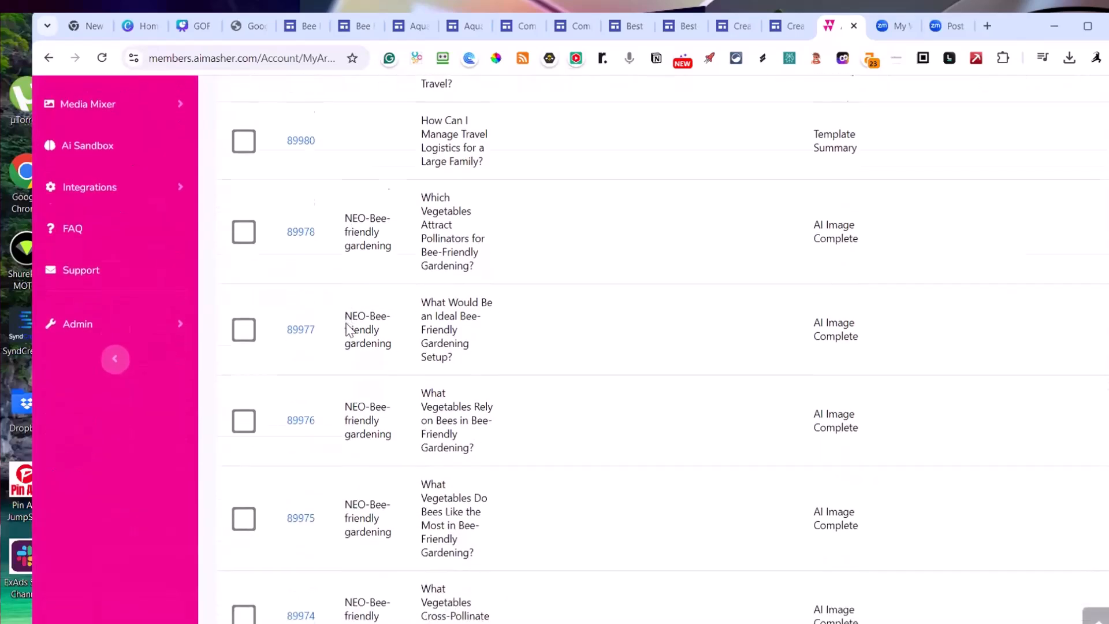
{"action": "scroll", "coordinate": [350, 331], "scroll_direction": "down", "scroll_amount": 20}
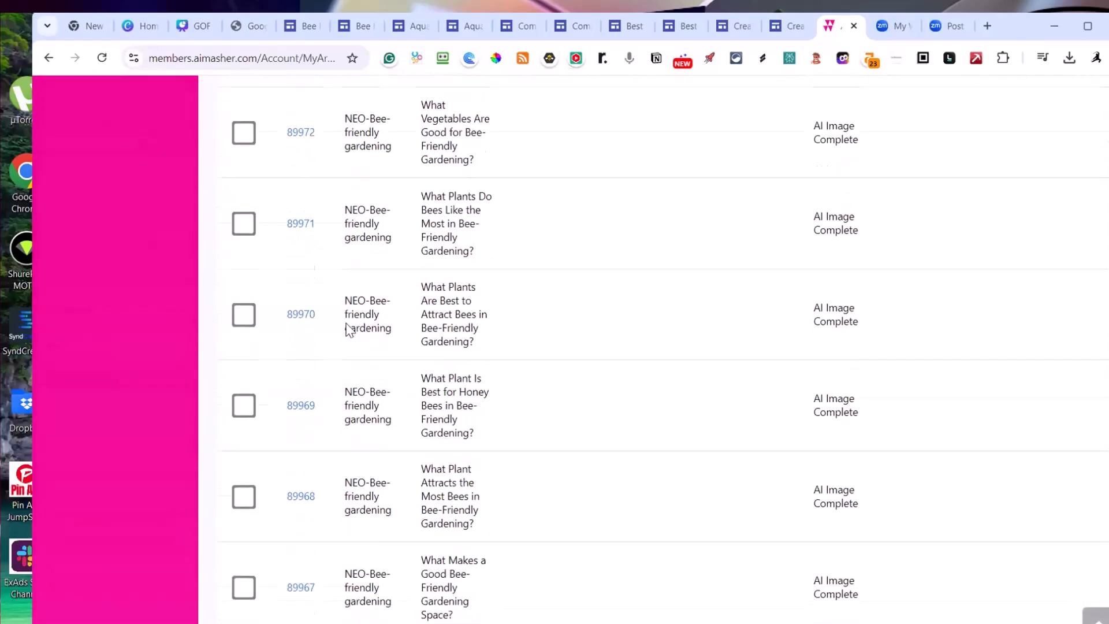
{"action": "scroll", "coordinate": [339, 341], "scroll_direction": "down", "scroll_amount": 12}
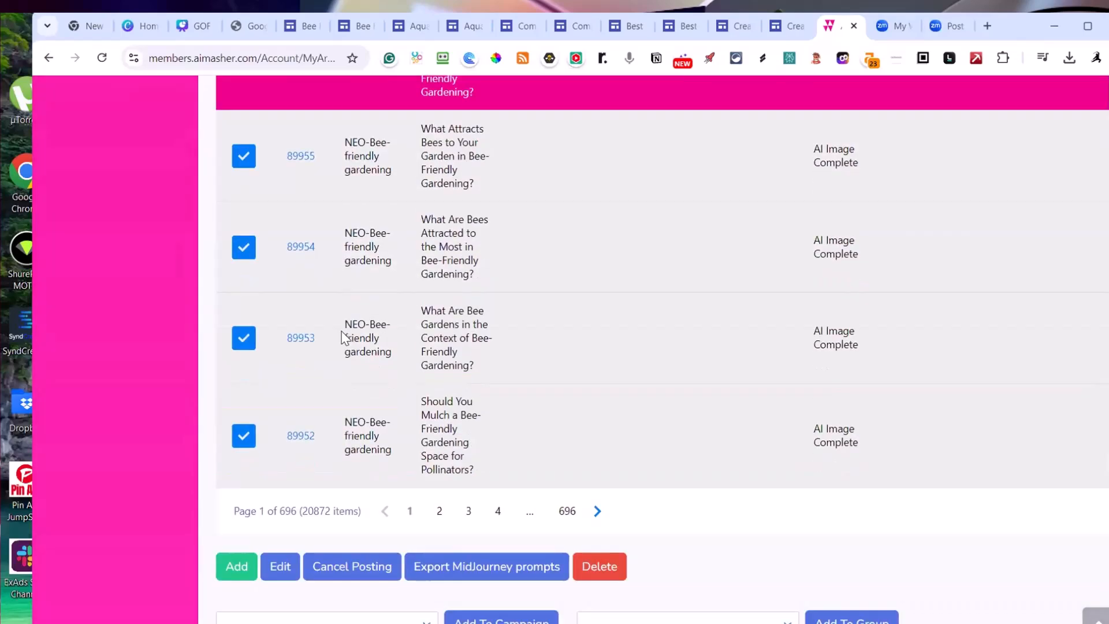
Deselect the NEO-Bee-friendly gardening articles 89956 to 89952 on the first page of the article list
{"action": "left_click", "coordinate": [438, 364]}
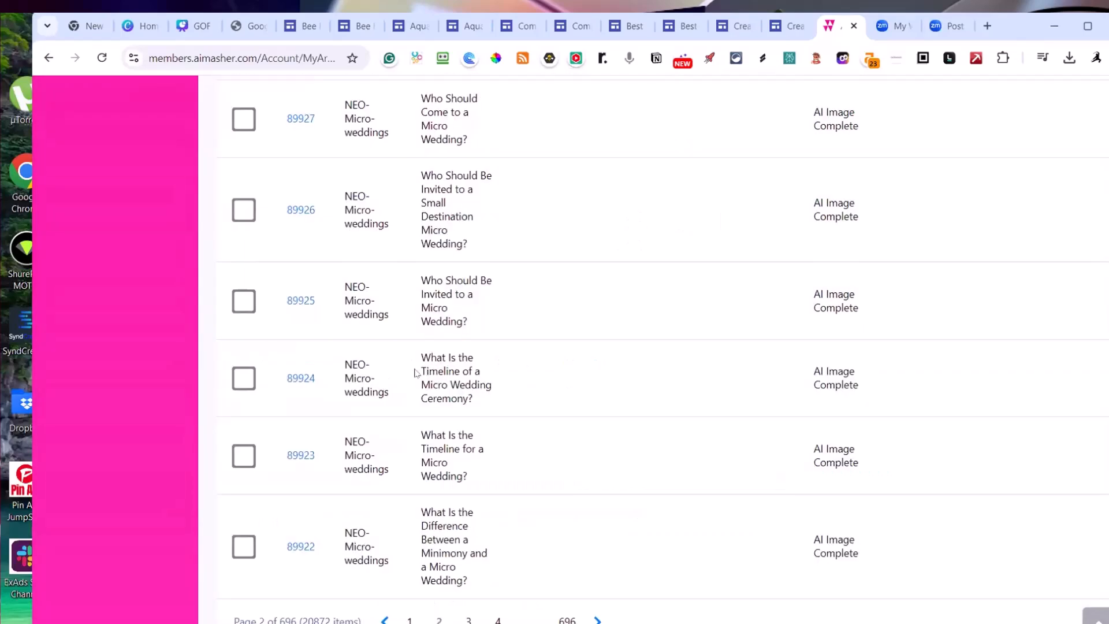
{"action": "scroll", "coordinate": [411, 271], "scroll_direction": "down", "scroll_amount": 7}
{"action": "left_click", "coordinate": [410, 254]}
{"action": "scroll", "coordinate": [370, 295], "scroll_direction": "down", "scroll_amount": 6}
{"action": "scroll", "coordinate": [351, 294], "scroll_direction": "up", "scroll_amount": 13}
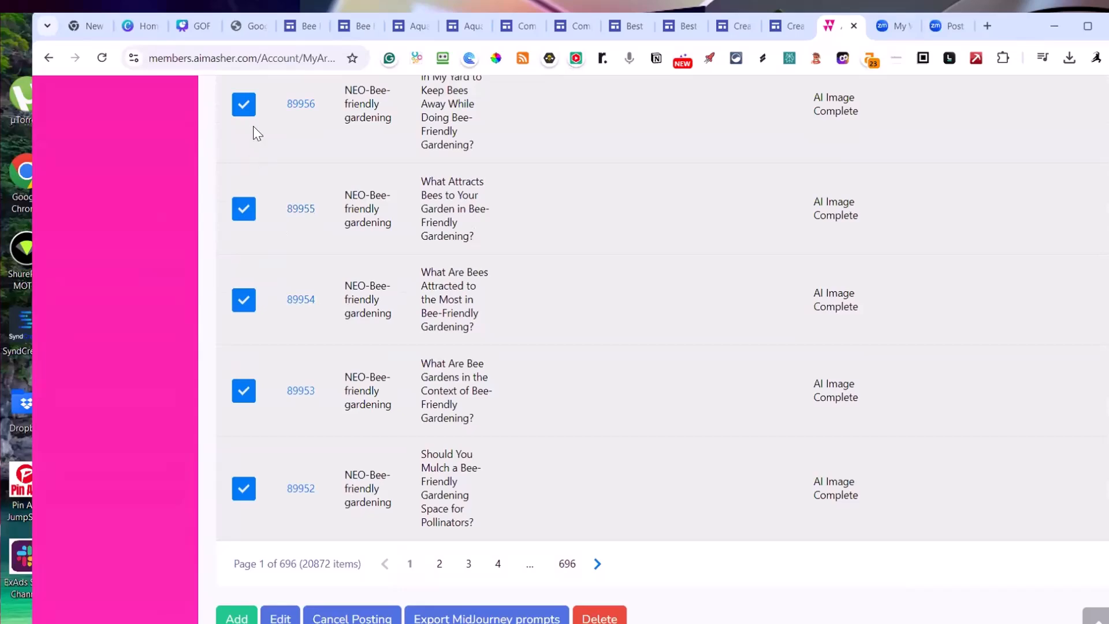
{"action": "left_click", "coordinate": [243, 105]}
{"action": "left_click", "coordinate": [244, 208]}
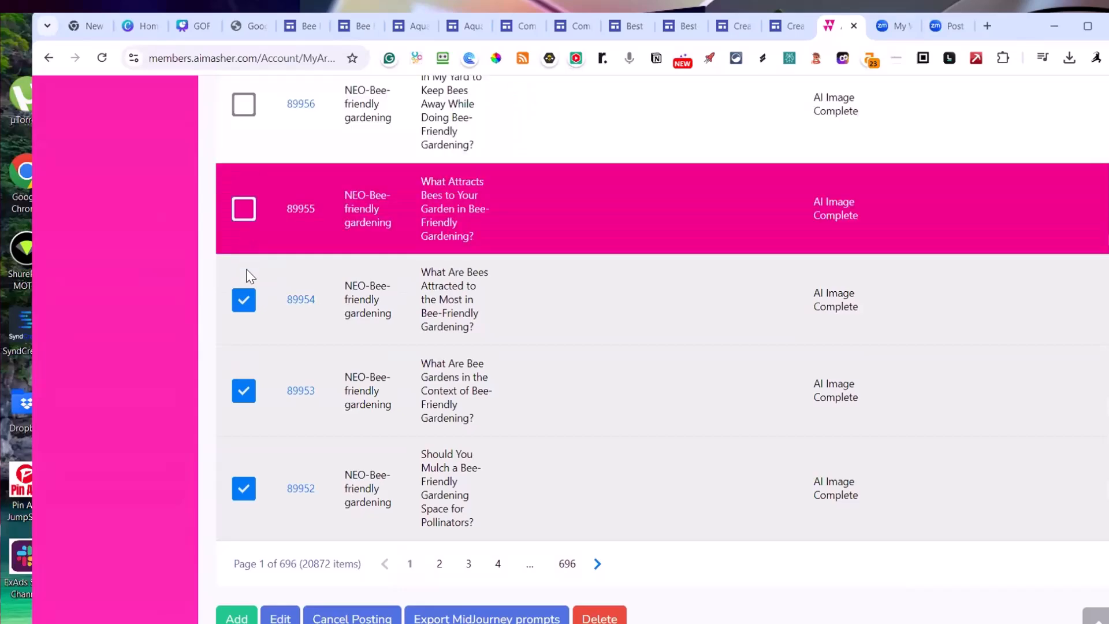
{"action": "left_click", "coordinate": [244, 300]}
{"action": "left_click", "coordinate": [244, 391]}
{"action": "left_click", "coordinate": [244, 488]}
{"action": "scroll", "coordinate": [396, 456], "scroll_direction": "down", "scroll_amount": 2}
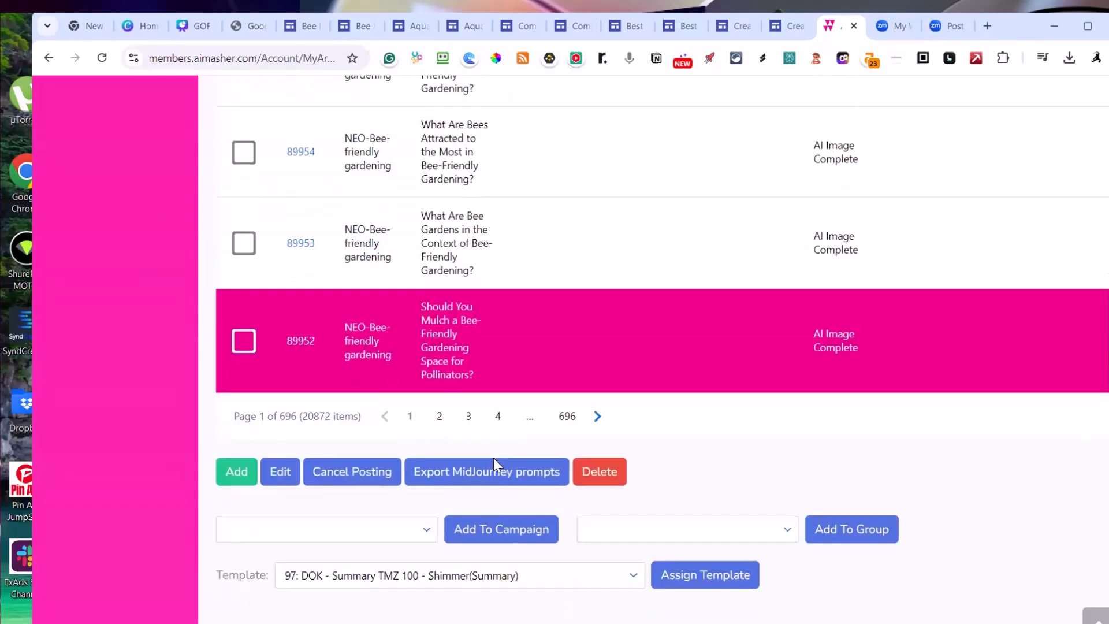
Select the NEO-Micro-weddings articles 89928, 89927 and 89924 on page 2 of the article list
{"action": "left_click", "coordinate": [439, 417]}
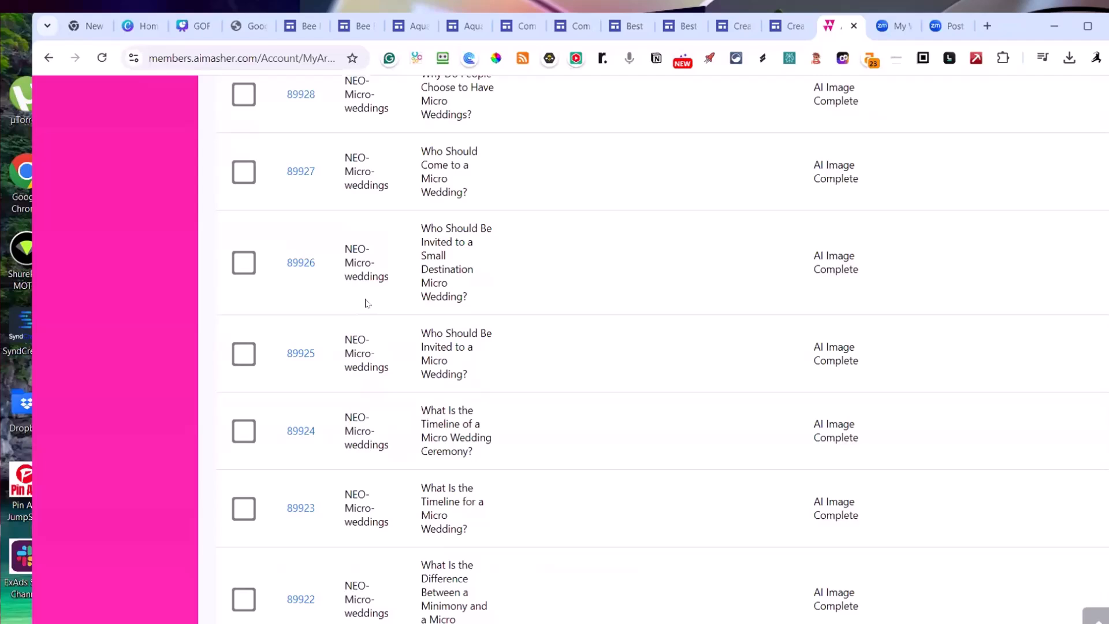
{"action": "scroll", "coordinate": [365, 303], "scroll_direction": "down", "scroll_amount": 3}
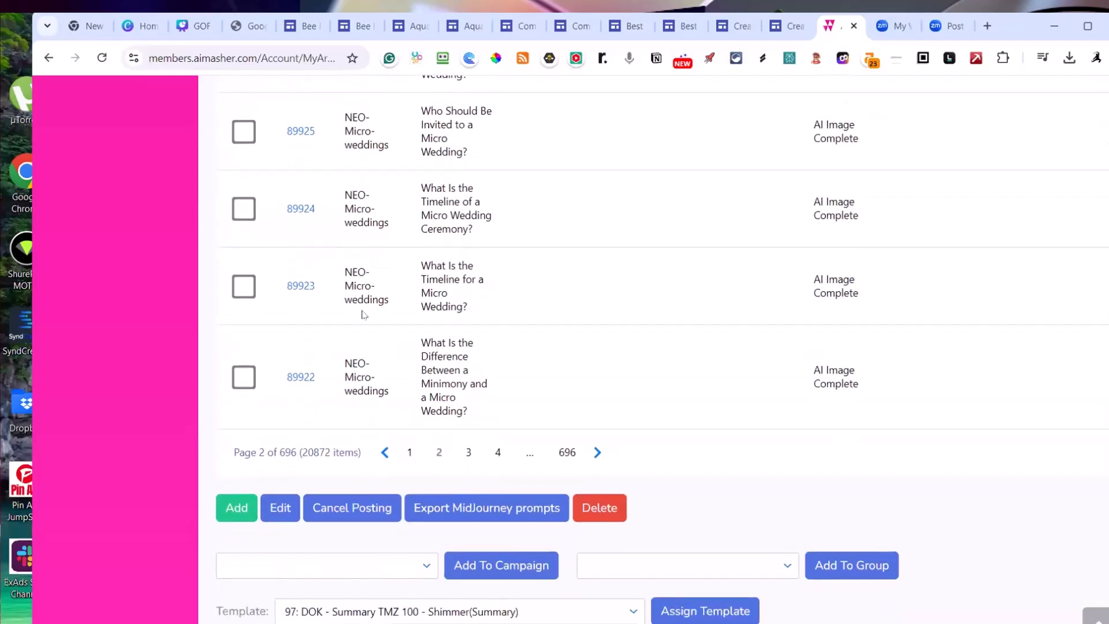
{"action": "scroll", "coordinate": [364, 315], "scroll_direction": "up", "scroll_amount": 10}
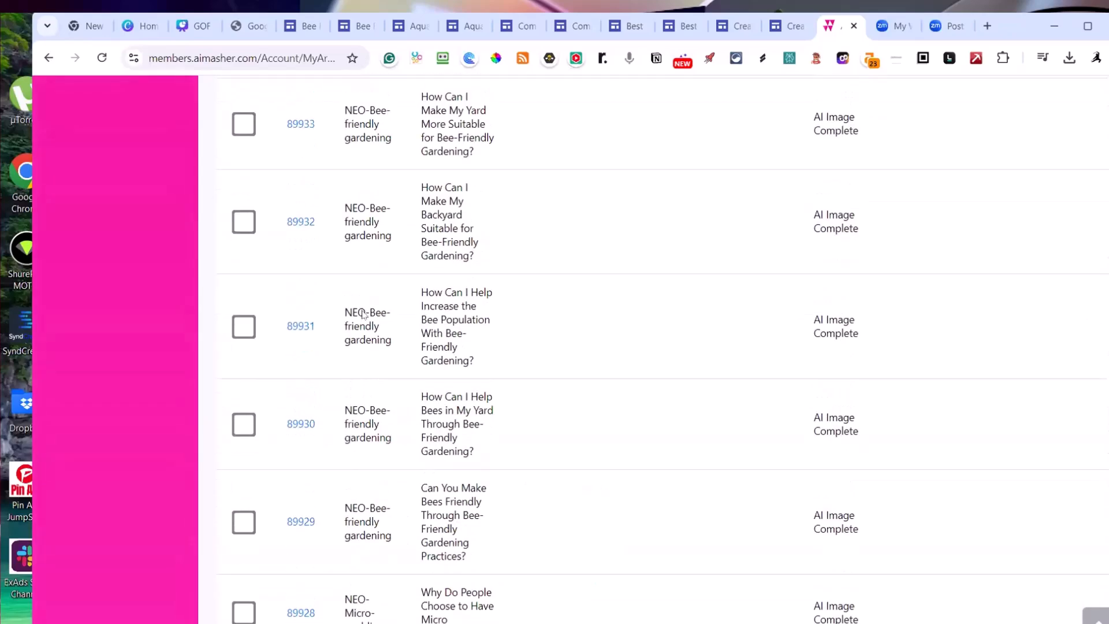
{"action": "scroll", "coordinate": [364, 315], "scroll_direction": "down", "scroll_amount": 5}
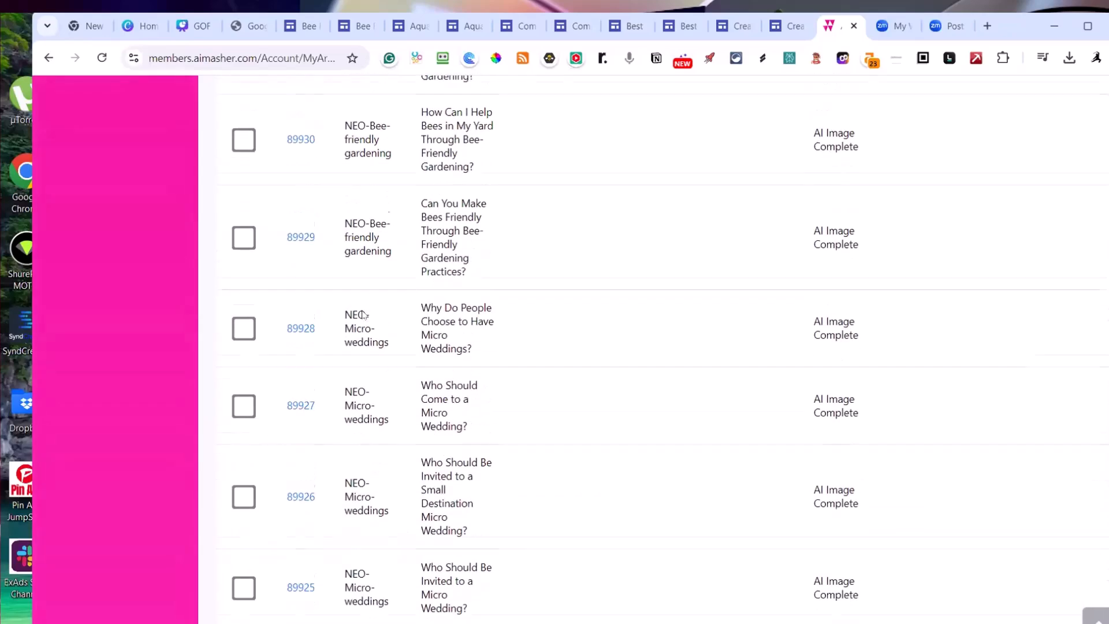
{"action": "scroll", "coordinate": [364, 314], "scroll_direction": "down", "scroll_amount": 2}
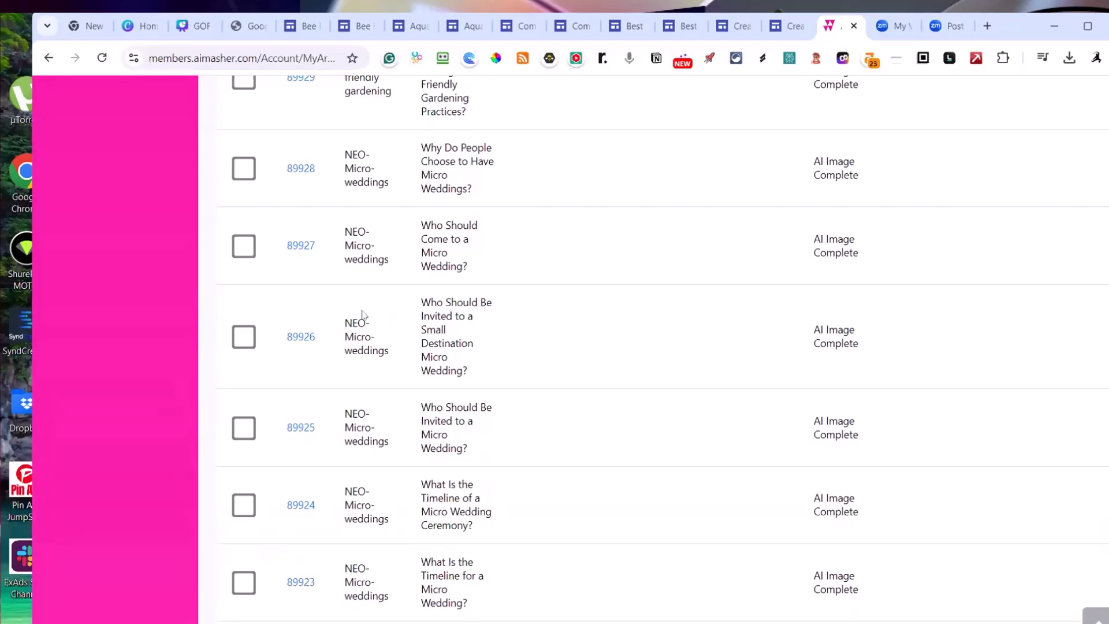
{"action": "left_click", "coordinate": [244, 169]}
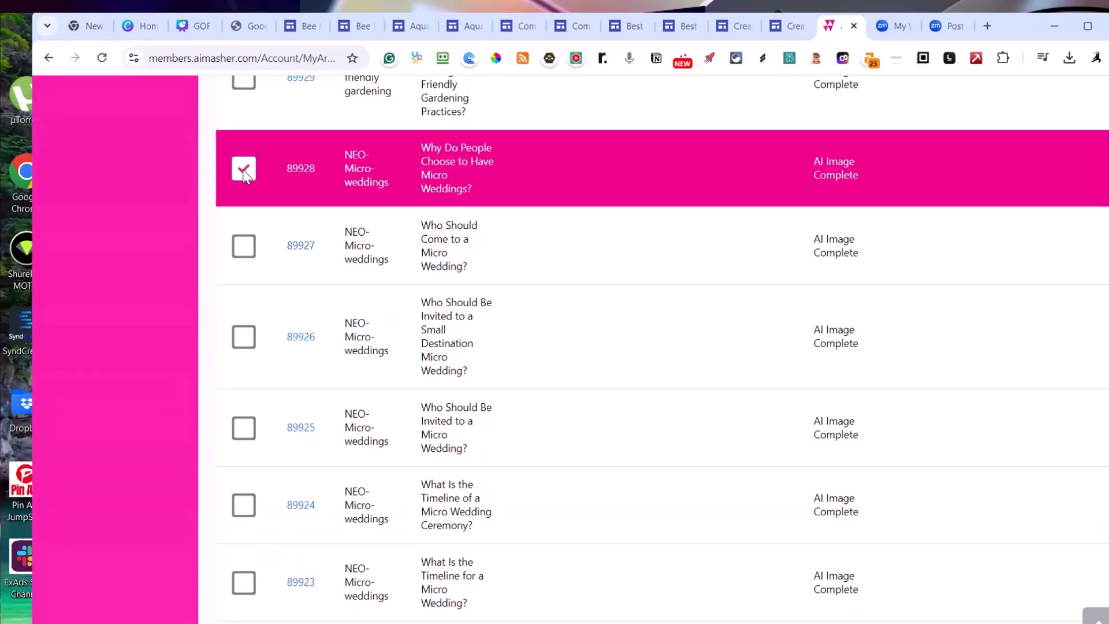
{"action": "left_click", "coordinate": [245, 250]}
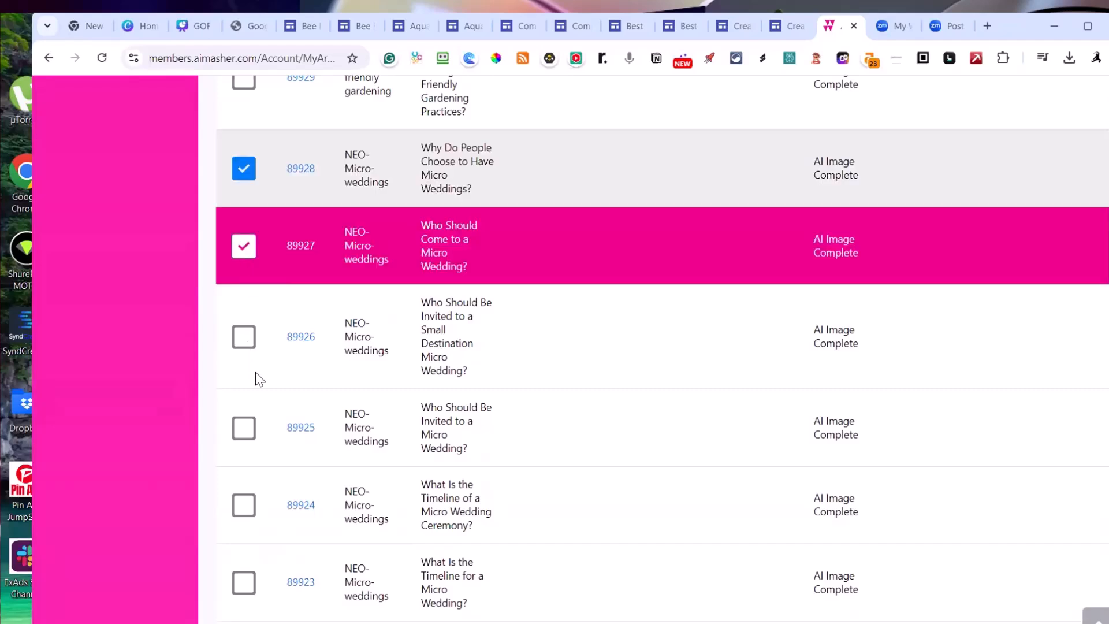
{"action": "scroll", "coordinate": [262, 411], "scroll_direction": "down", "scroll_amount": 1}
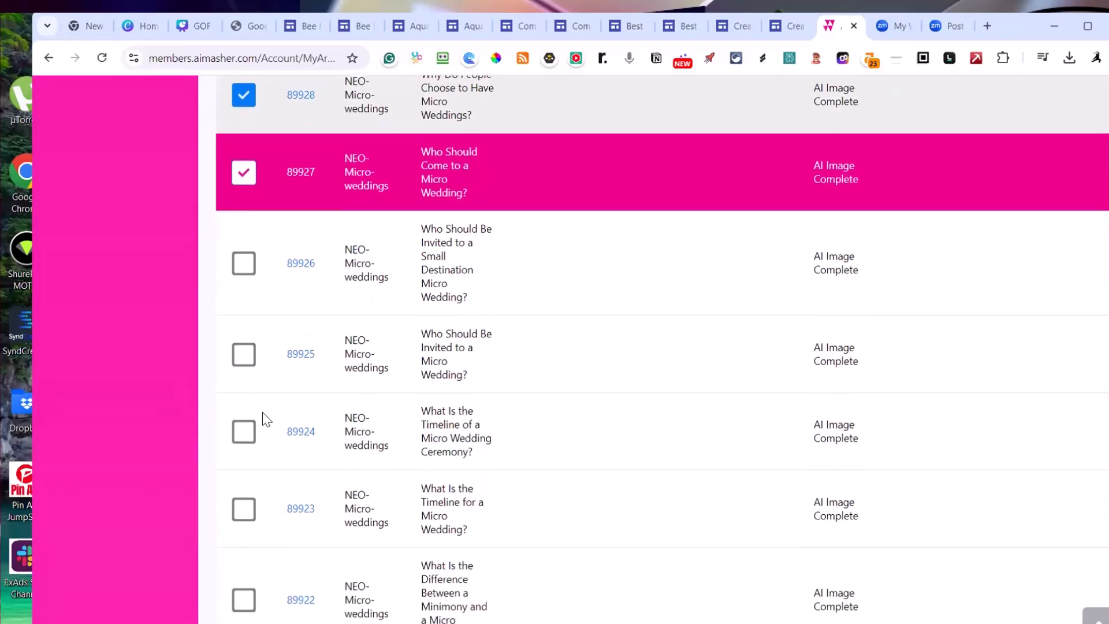
{"action": "left_click", "coordinate": [245, 355]}
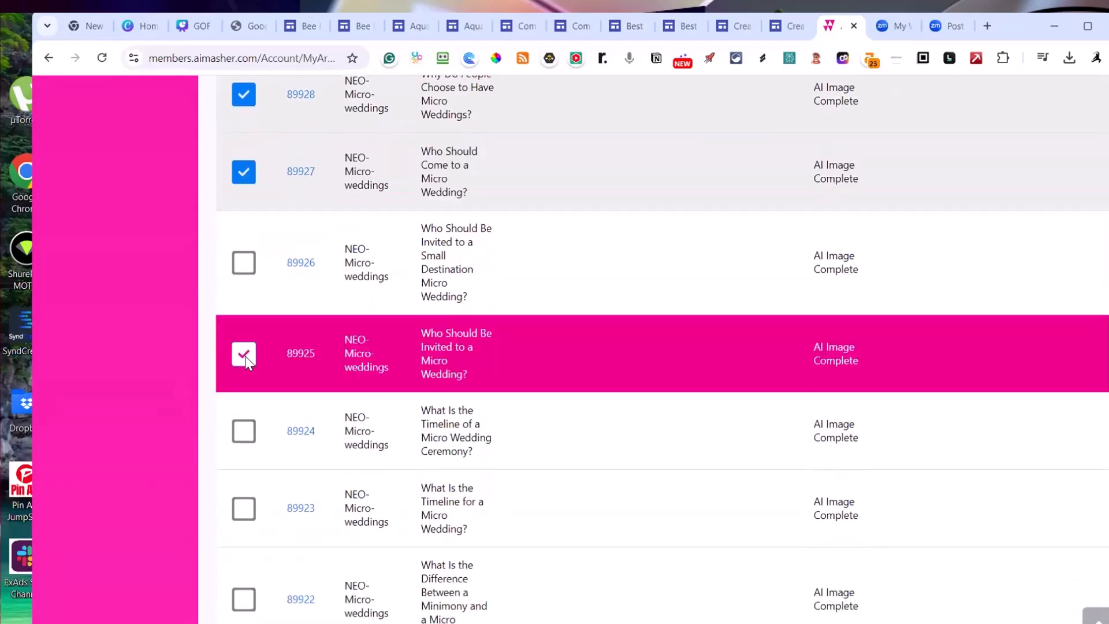
{"action": "left_click", "coordinate": [245, 355]}
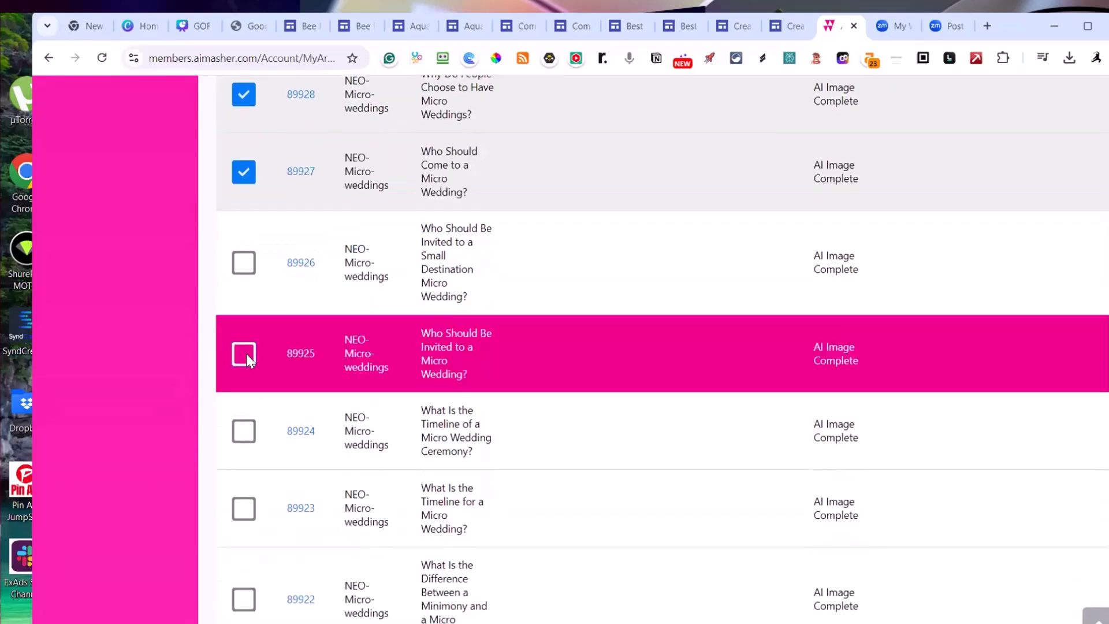
{"action": "left_click", "coordinate": [242, 433]}
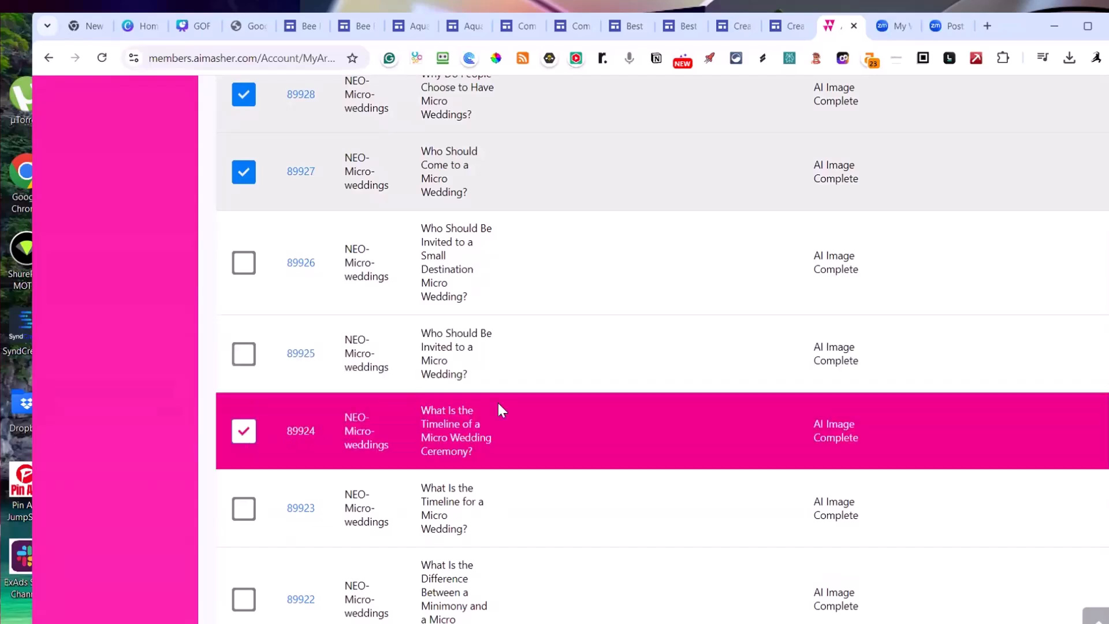
{"action": "scroll", "coordinate": [620, 404], "scroll_direction": "up", "scroll_amount": 1}
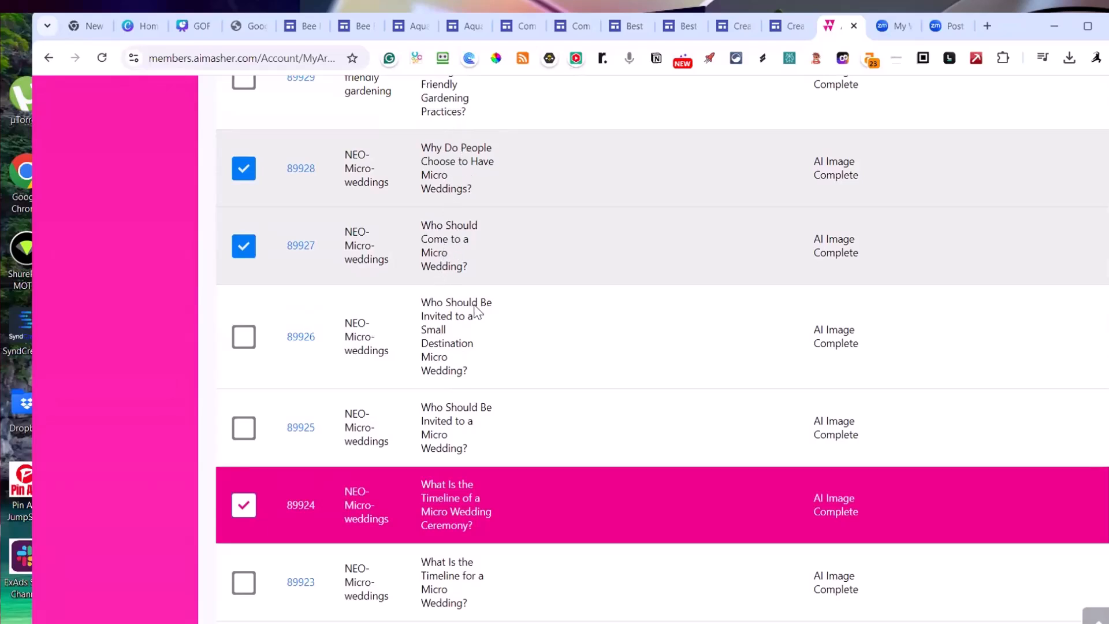
{"action": "scroll", "coordinate": [476, 312], "scroll_direction": "down", "scroll_amount": 2}
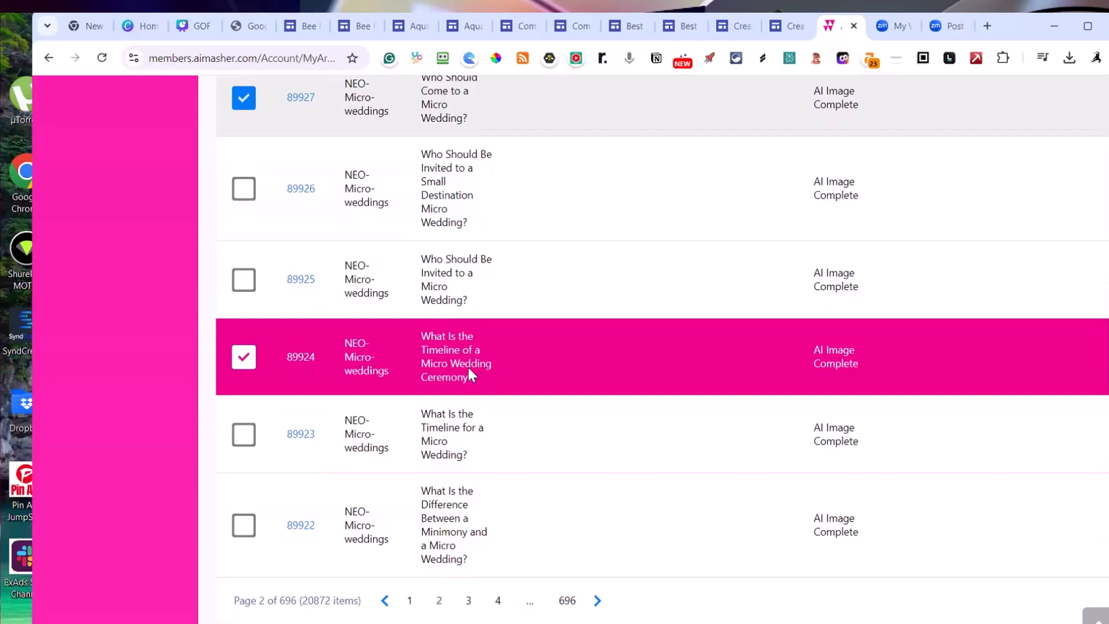
Set the zip file name for the HTML article download to "GSF2-Microwedding 5posts"
{"action": "scroll", "coordinate": [467, 369], "scroll_direction": "down", "scroll_amount": 3}
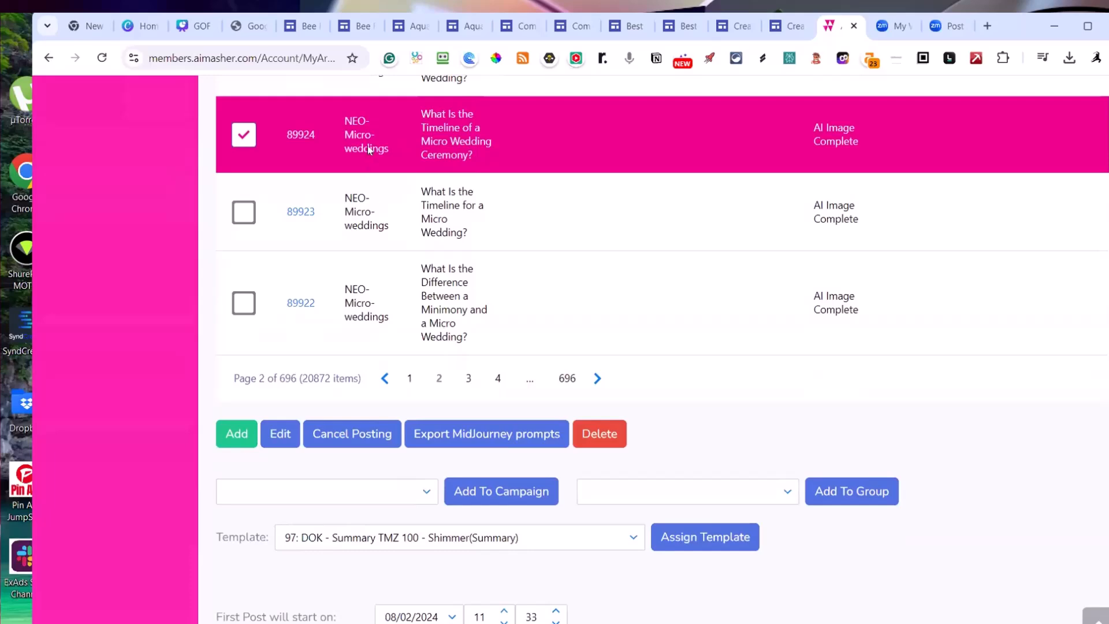
{"action": "scroll", "coordinate": [423, 312], "scroll_direction": "down", "scroll_amount": 1}
{"action": "scroll", "coordinate": [522, 384], "scroll_direction": "down", "scroll_amount": 2}
{"action": "scroll", "coordinate": [508, 384], "scroll_direction": "down", "scroll_amount": 8}
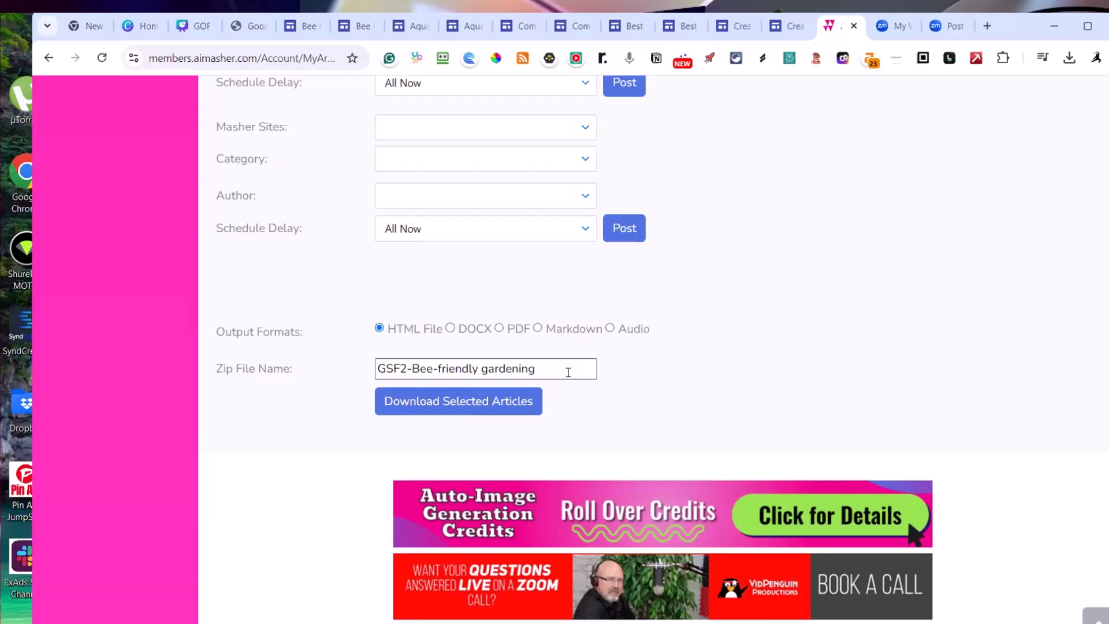
{"action": "left_click_drag", "start_coordinate": [539, 369], "coordinate": [424, 383]}
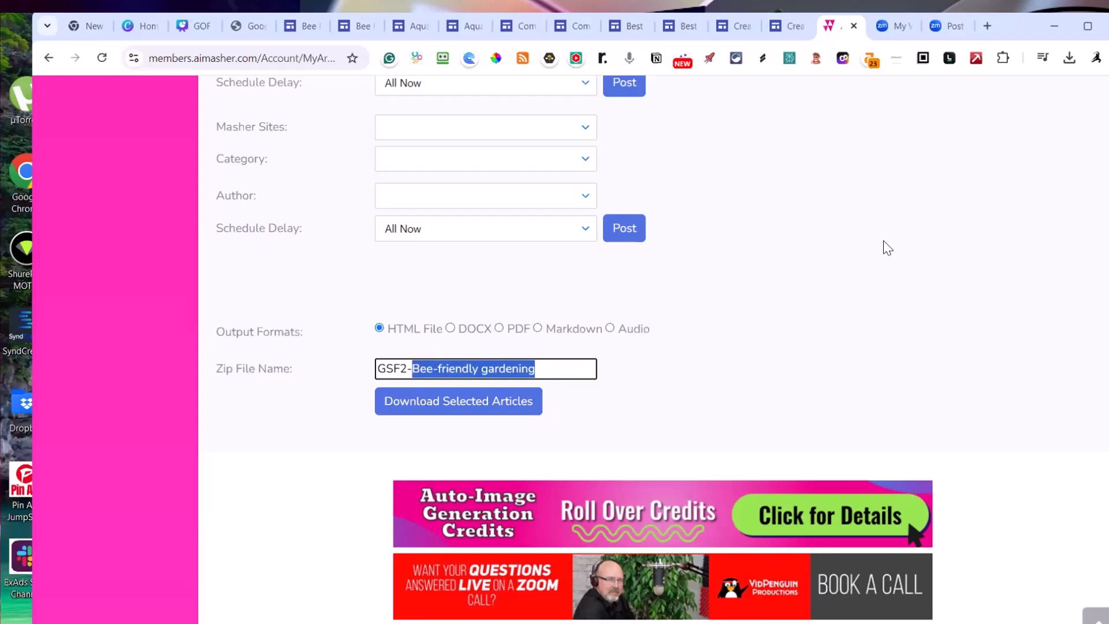
{"action": "type", "text": "Micr"}
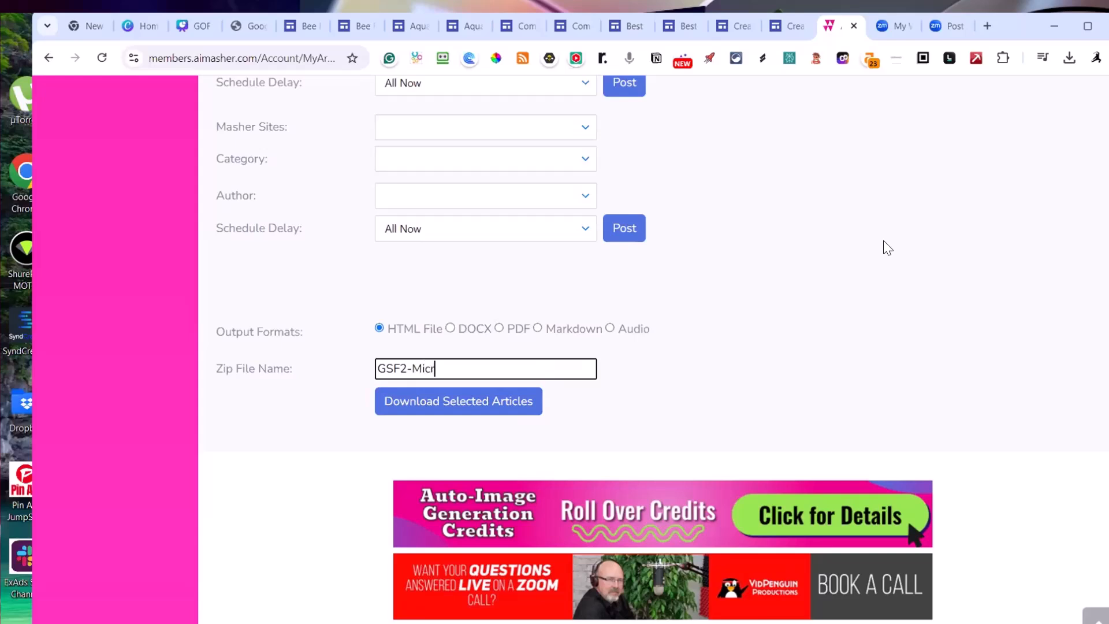
{"action": "type", "text": "owedding 5posts"}
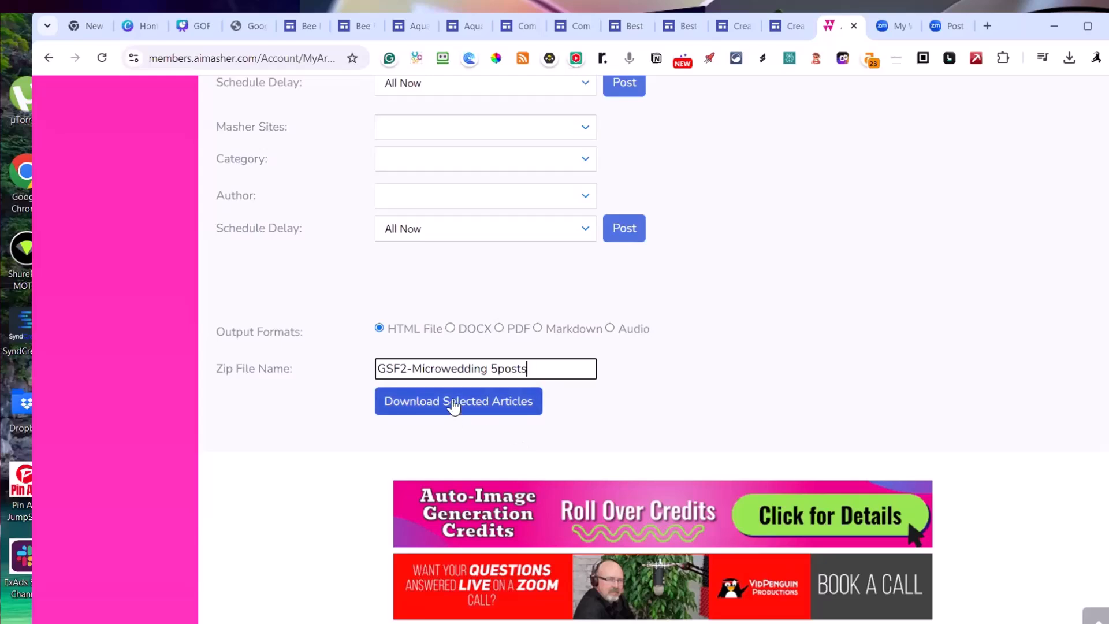
Check the selected articles, correct the zip file name to "GSF2-Microwedding 3posts" and download the selection as HTML files
{"action": "scroll", "coordinate": [752, 323], "scroll_direction": "up", "scroll_amount": 20}
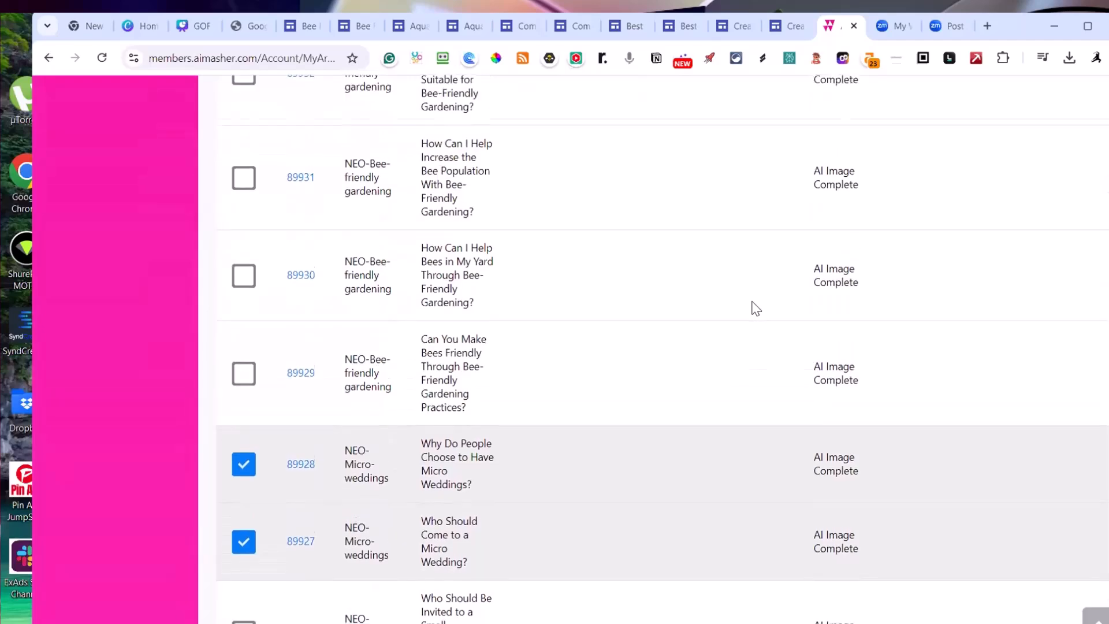
{"action": "scroll", "coordinate": [752, 304], "scroll_direction": "down", "scroll_amount": 6}
{"action": "scroll", "coordinate": [748, 298], "scroll_direction": "up", "scroll_amount": 6}
{"action": "scroll", "coordinate": [744, 296], "scroll_direction": "down", "scroll_amount": 20}
{"action": "scroll", "coordinate": [744, 296], "scroll_direction": "down", "scroll_amount": 3}
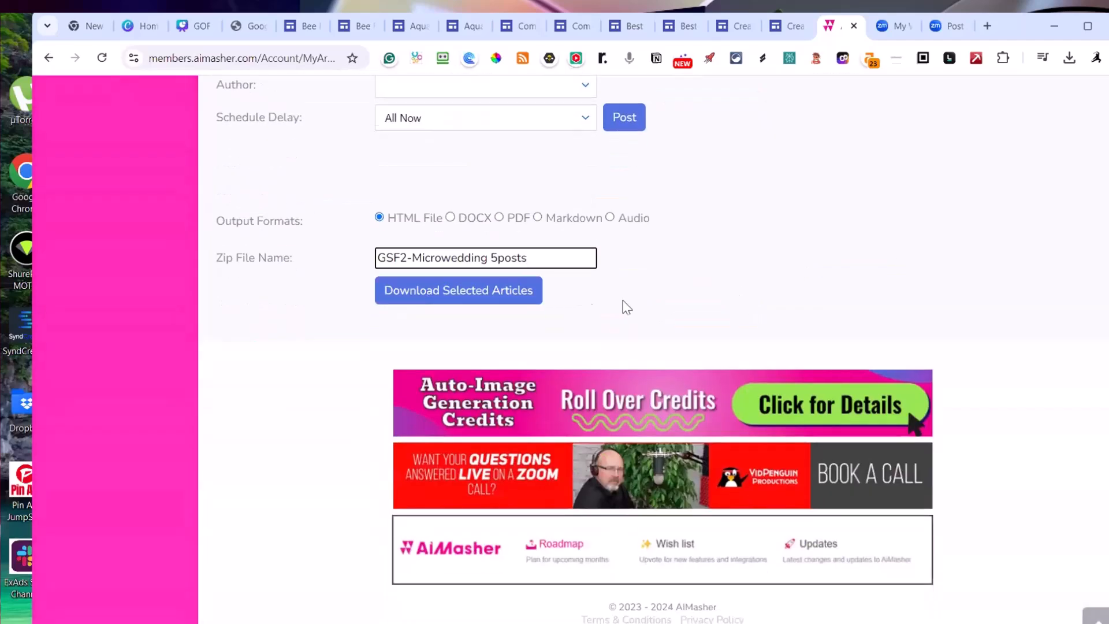
{"action": "left_click", "coordinate": [495, 258]}
{"action": "key", "text": "Delete"}
{"action": "type", "text": "3"}
{"action": "left_click", "coordinate": [490, 296]}
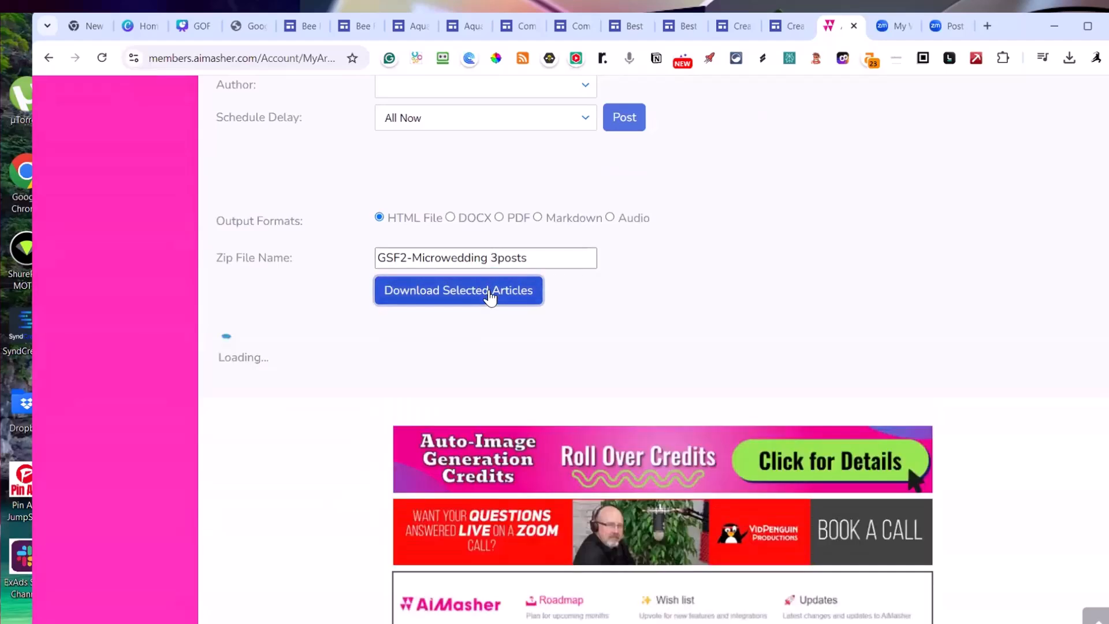
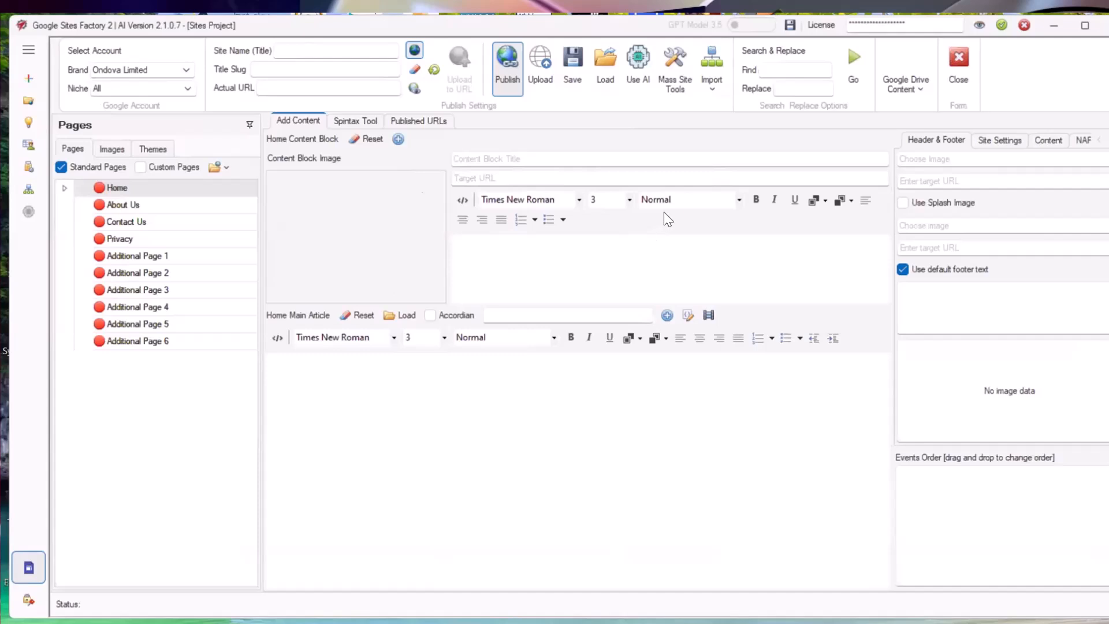
Switch to Google Sites Factory 2 and import the AI Masher zip file GSF2Microwedding_3posts from Downloads
{"action": "left_click", "coordinate": [711, 92]}
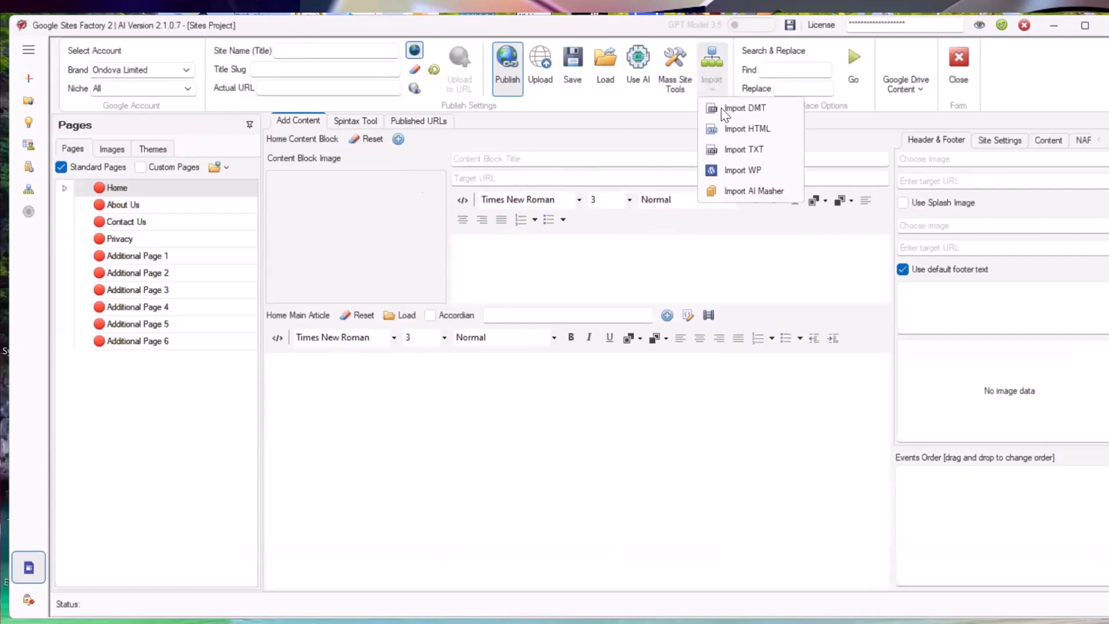
{"action": "left_click", "coordinate": [752, 191]}
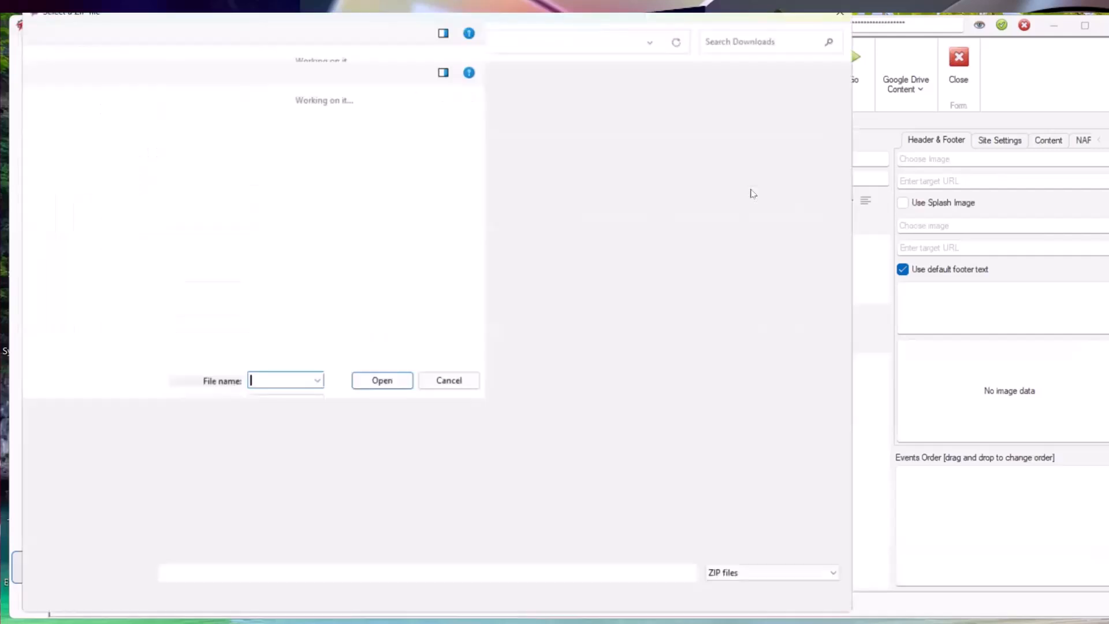
{"action": "left_click", "coordinate": [324, 236]}
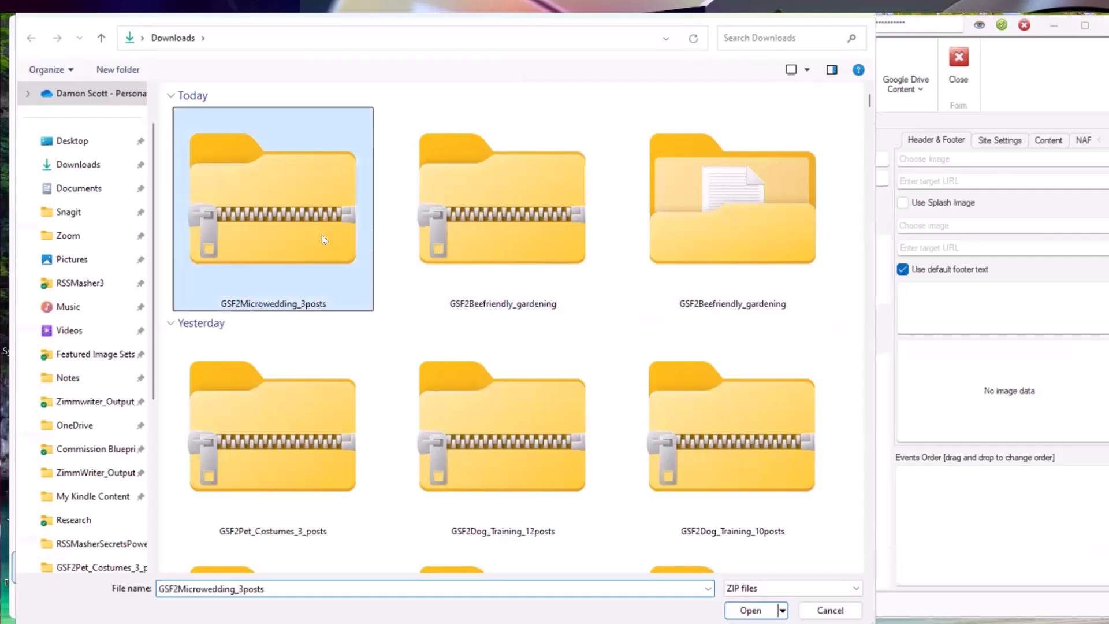
{"action": "key", "text": "Return"}
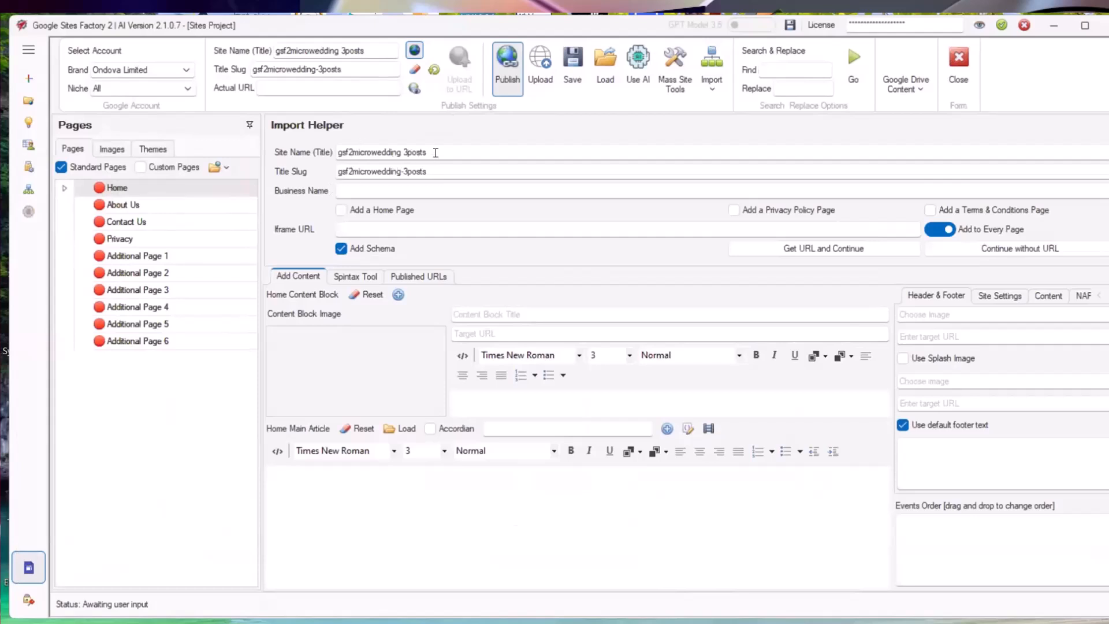
Set the site name in the Import Helper to "Microwedding Secrets"
{"action": "left_click_drag", "start_coordinate": [435, 152], "coordinate": [330, 153]}
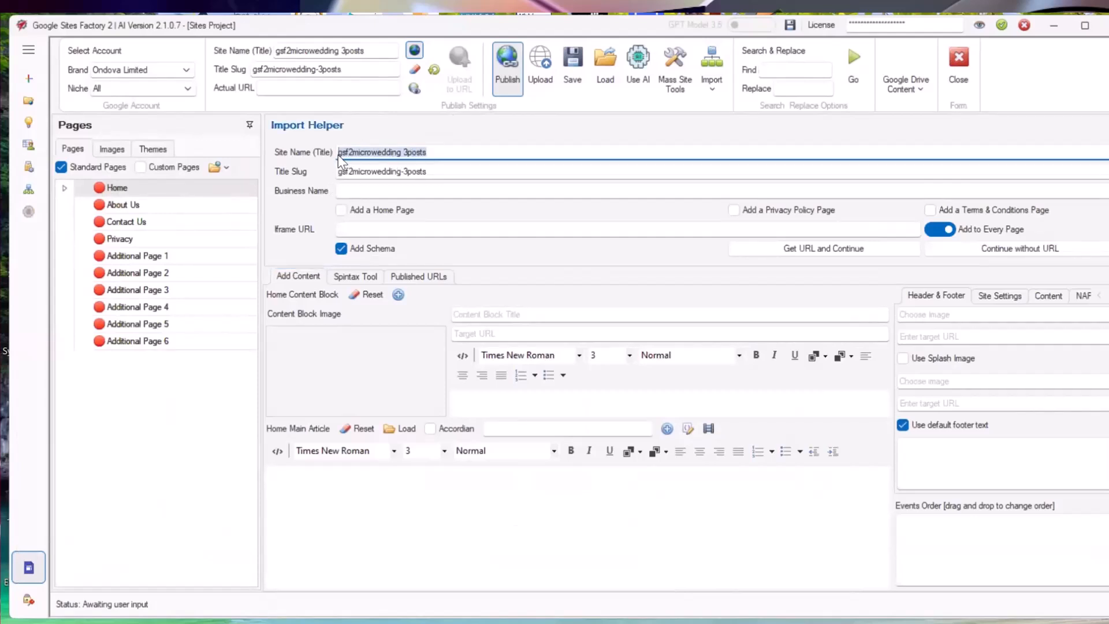
{"action": "type", "text": "Micro"}
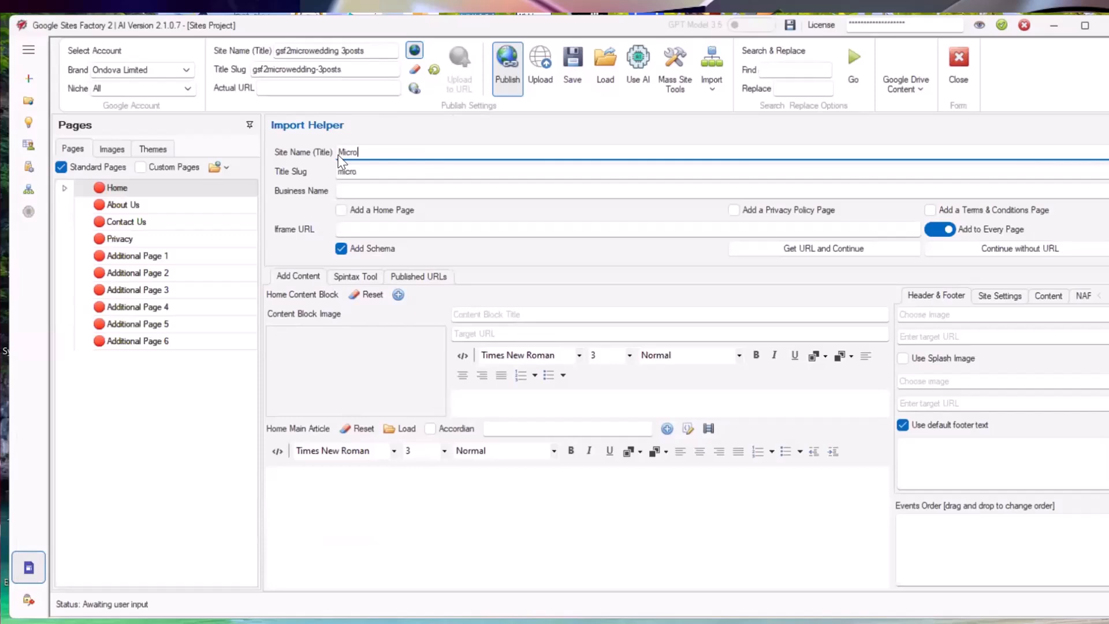
{"action": "type", "text": "wedding Secrets"}
Set the business name to "Microwedding Services" and enable adding Home, Privacy Policy and Terms & Conditions pages
{"action": "left_click_drag", "start_coordinate": [442, 151], "coordinate": [328, 167]}
{"action": "key", "text": "ctrl+c"}
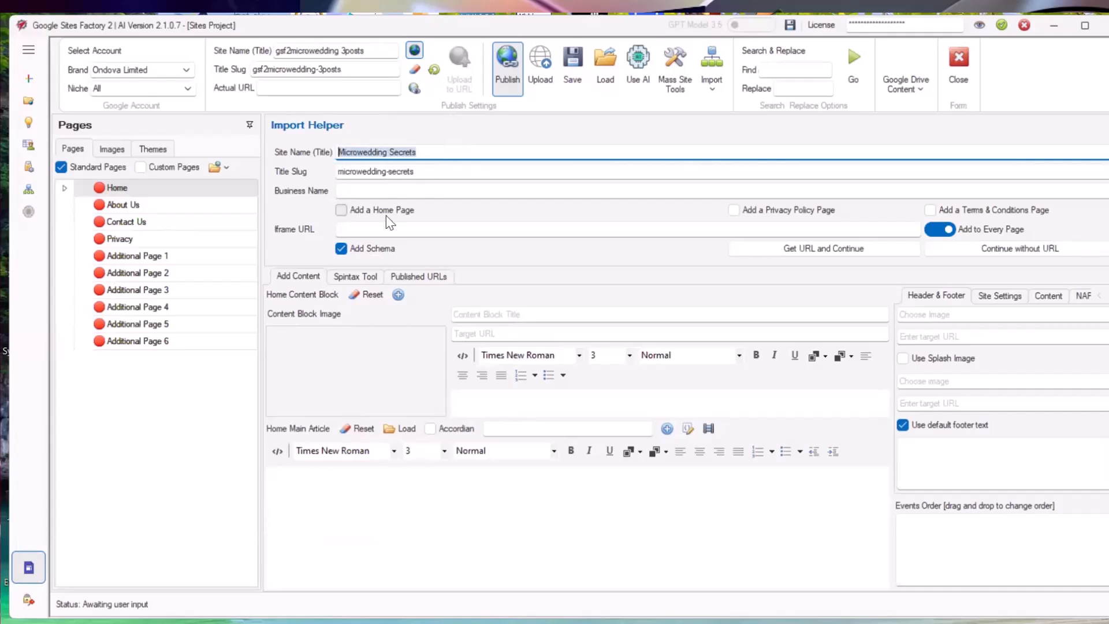
{"action": "left_click", "coordinate": [362, 191]}
{"action": "key", "text": "ctrl+v"}
{"action": "left_click_drag", "start_coordinate": [418, 192], "coordinate": [390, 192]}
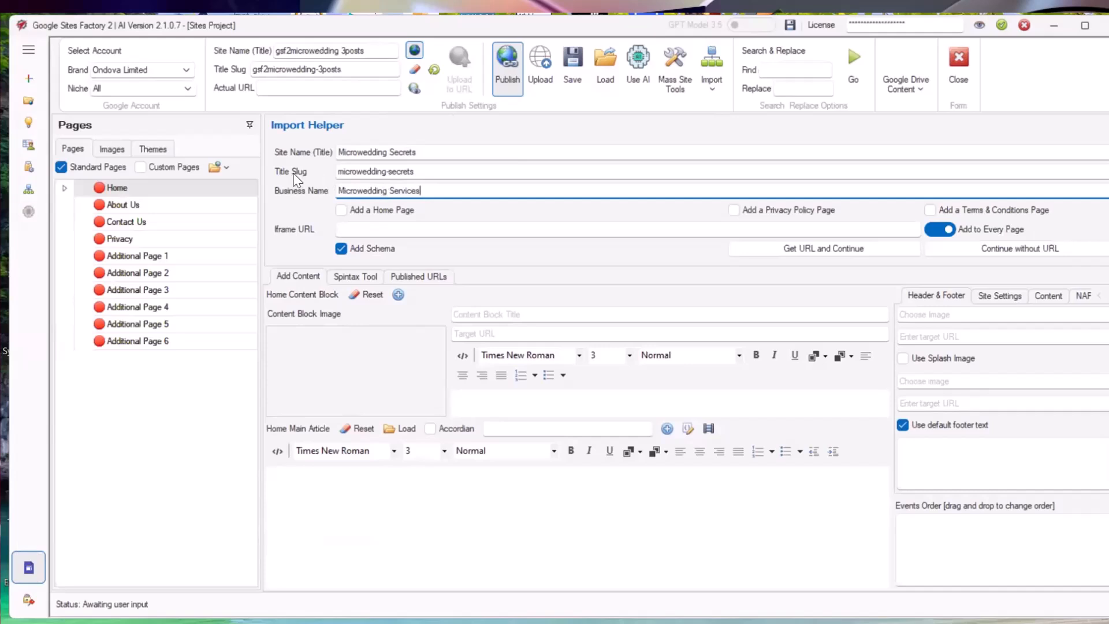
{"action": "left_click", "coordinate": [341, 210]}
{"action": "left_click", "coordinate": [734, 210]}
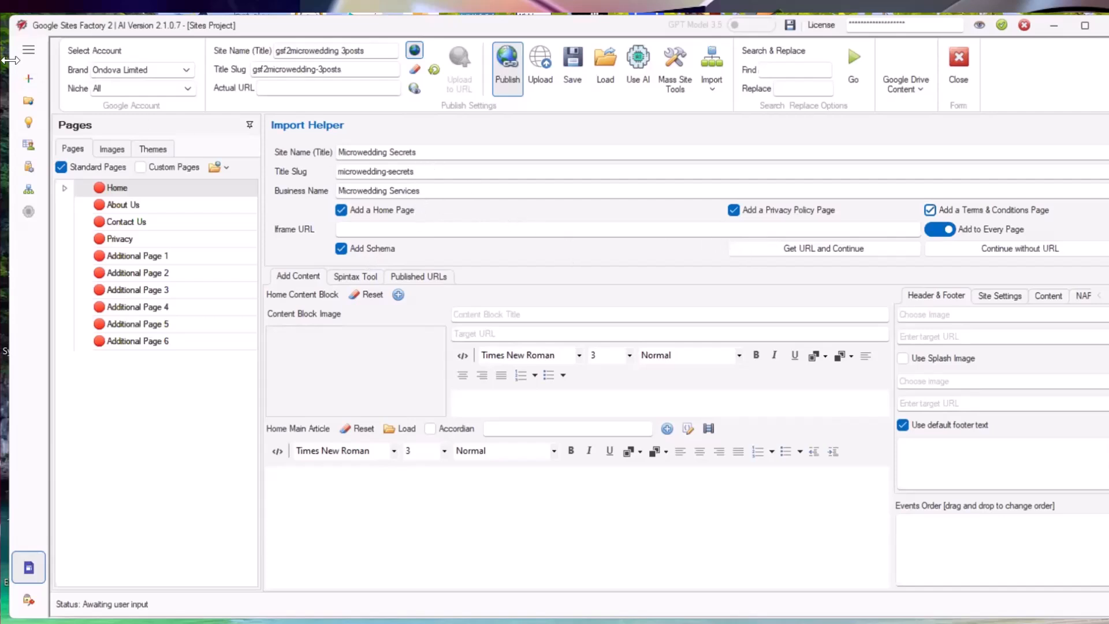
Change the account brand from Ondova Limited to the personal-name brand, get the site URL and continue the import
{"action": "left_click", "coordinate": [157, 69]}
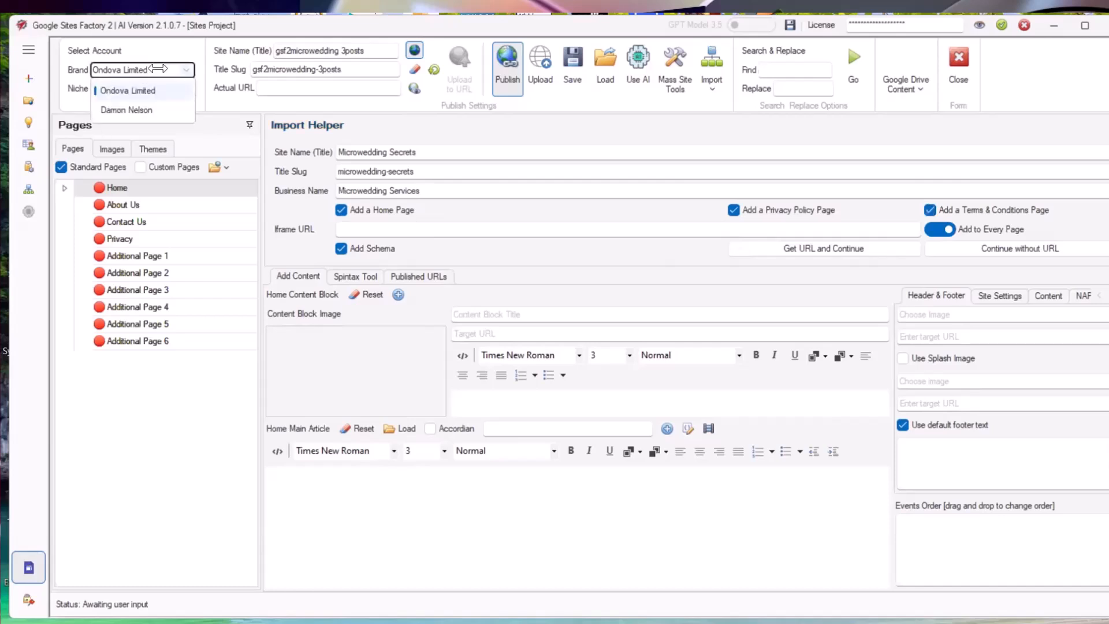
{"action": "left_click", "coordinate": [137, 107]}
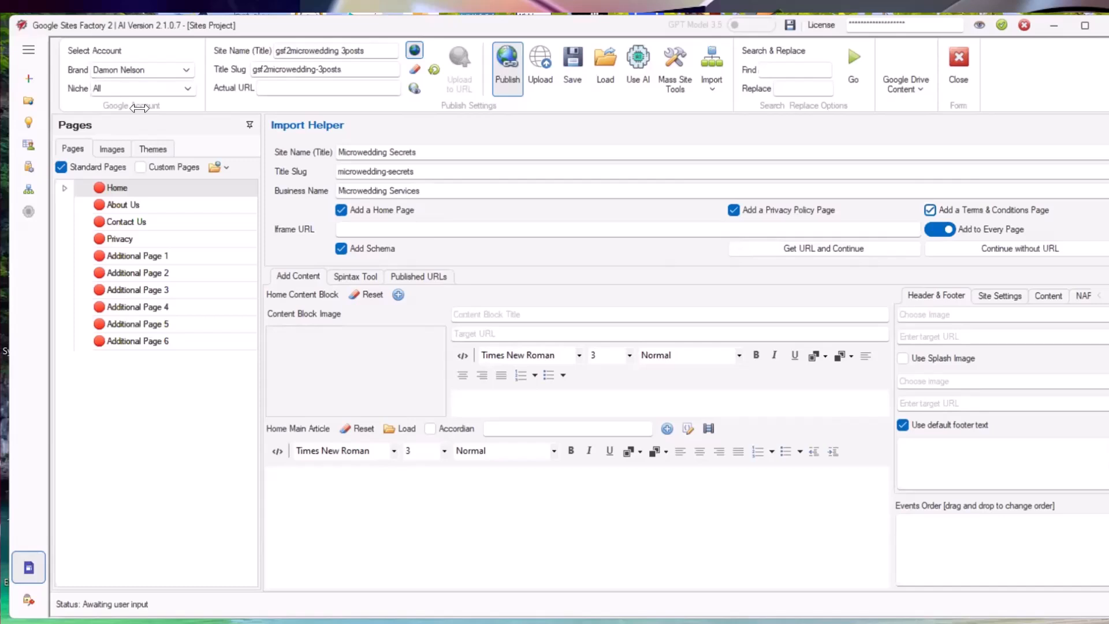
{"action": "left_click", "coordinate": [180, 69]}
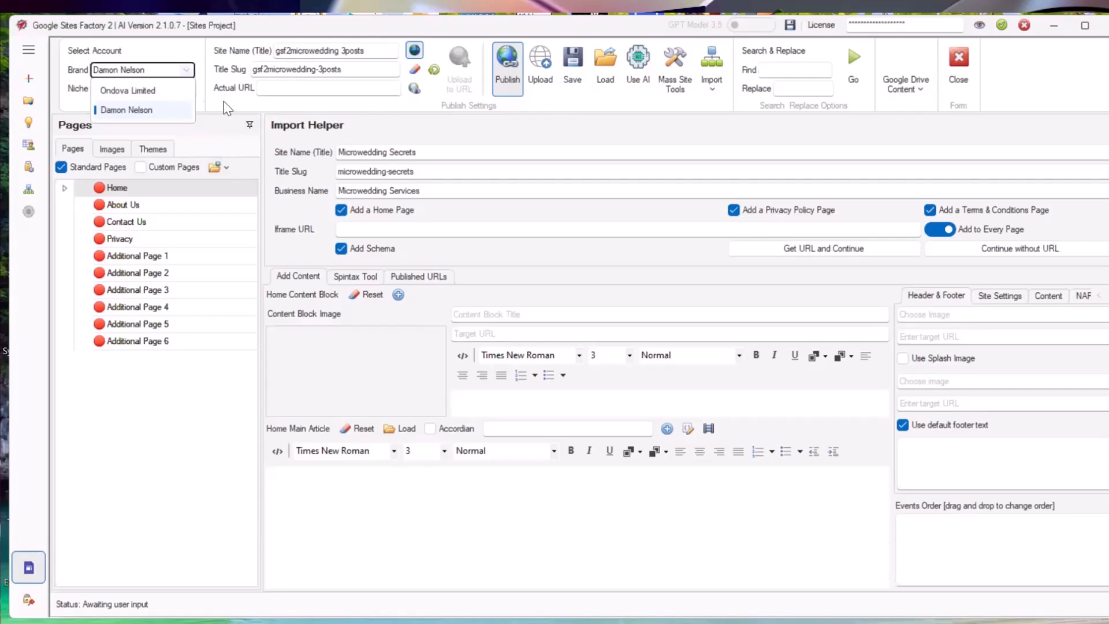
{"action": "left_click", "coordinate": [142, 110]}
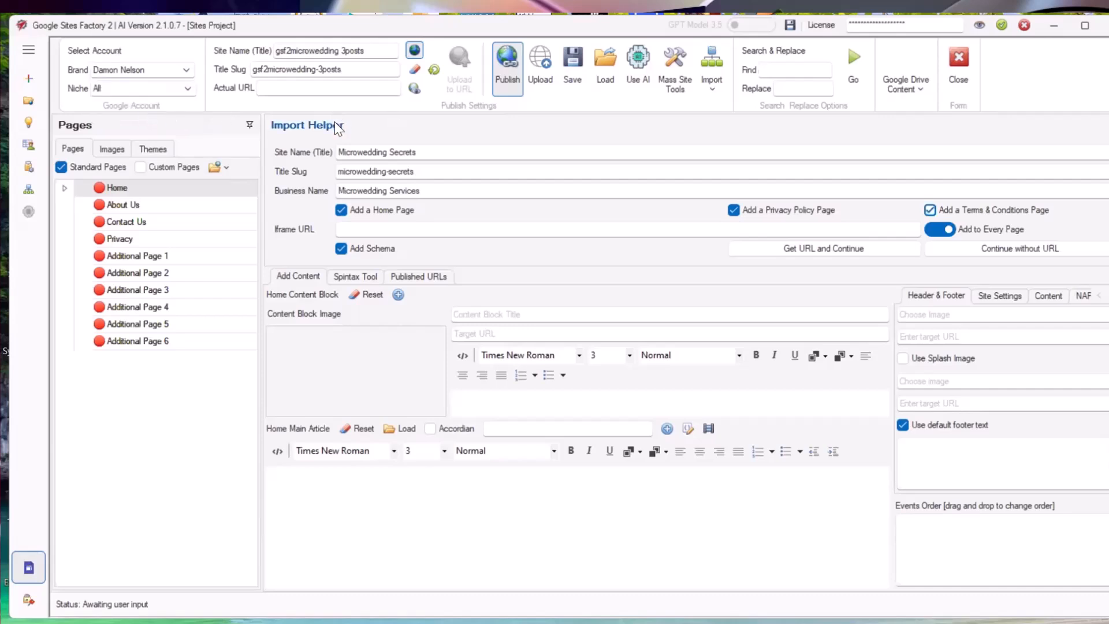
{"action": "left_click", "coordinate": [819, 250]}
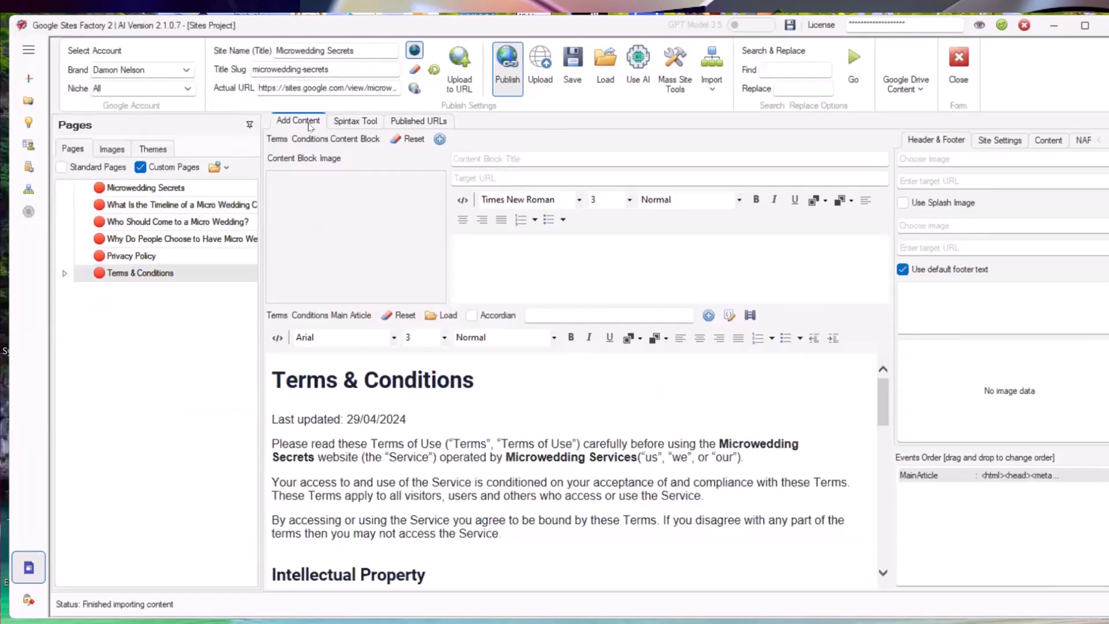
{"action": "key", "text": "alt"}
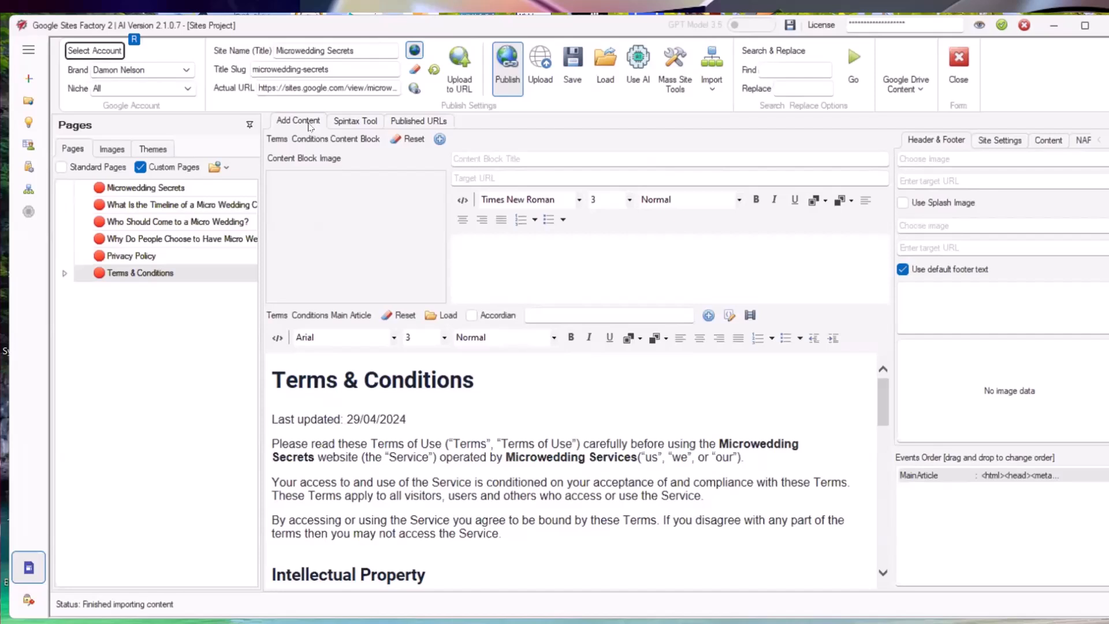
{"action": "key", "text": "alt+Tab"}
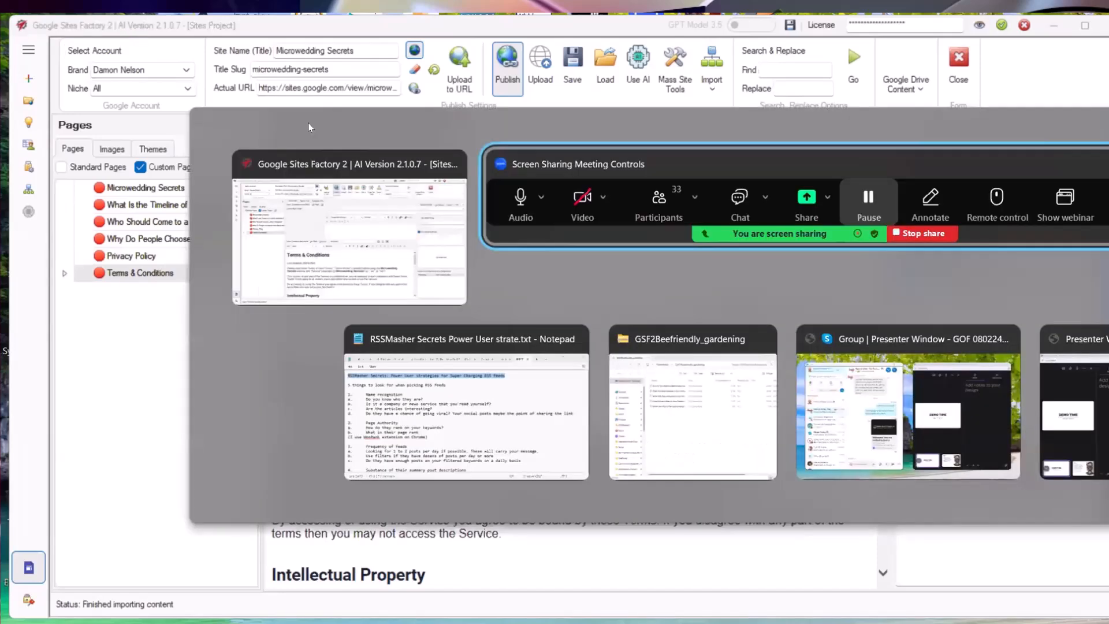
{"action": "key", "text": "alt+Tab"}
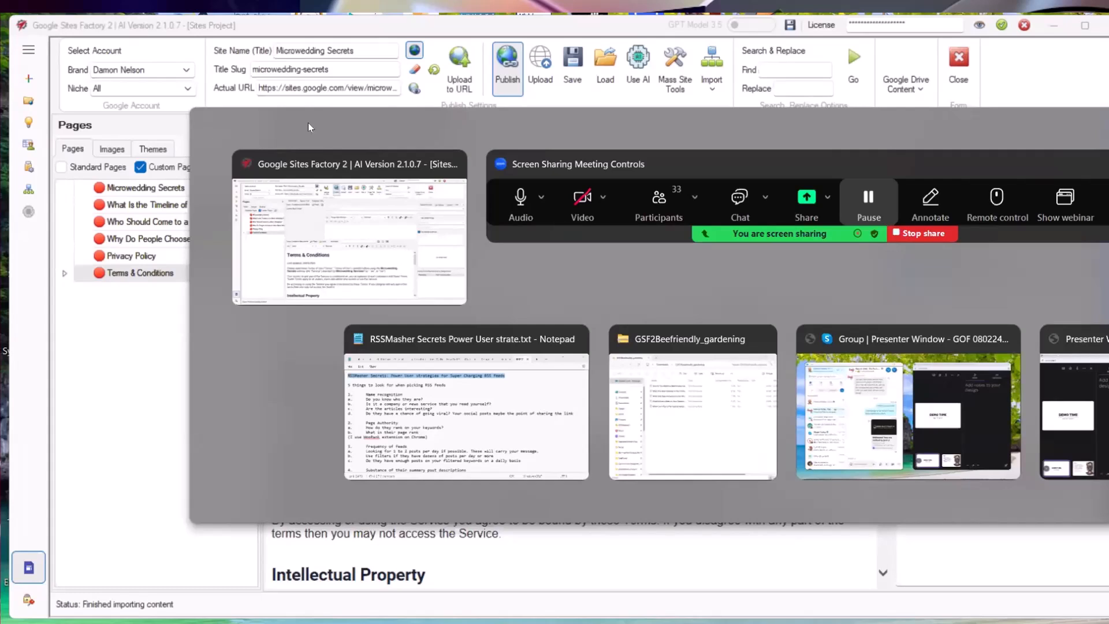
{"action": "key", "text": "alt+Tab"}
{"action": "key", "text": "alt+Tab"}
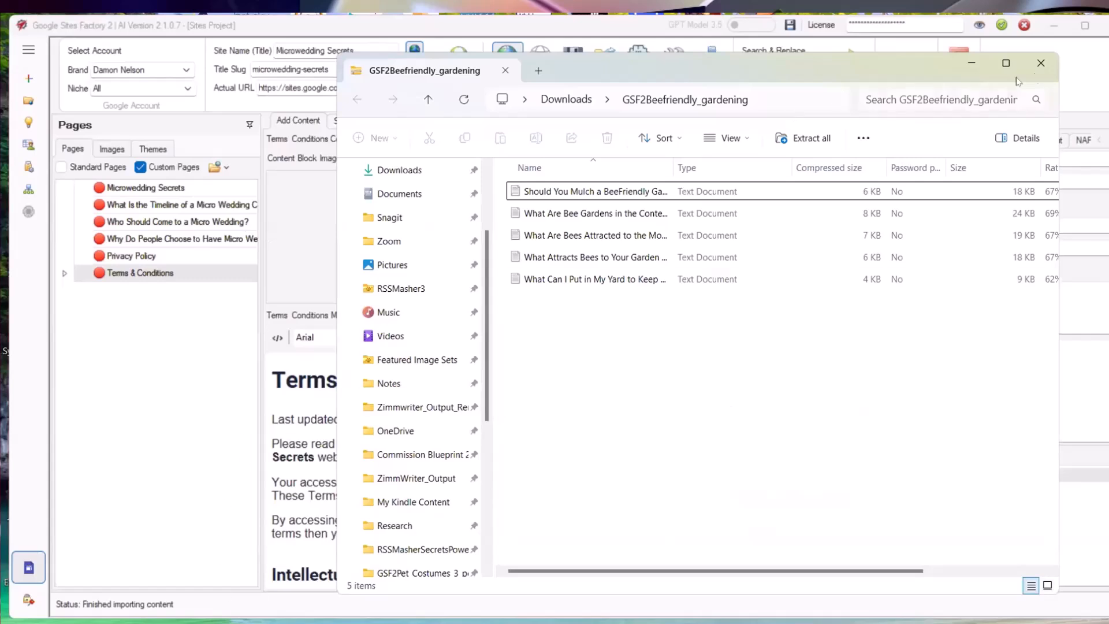
{"action": "left_click_drag", "start_coordinate": [907, 64], "coordinate": [950, 75]}
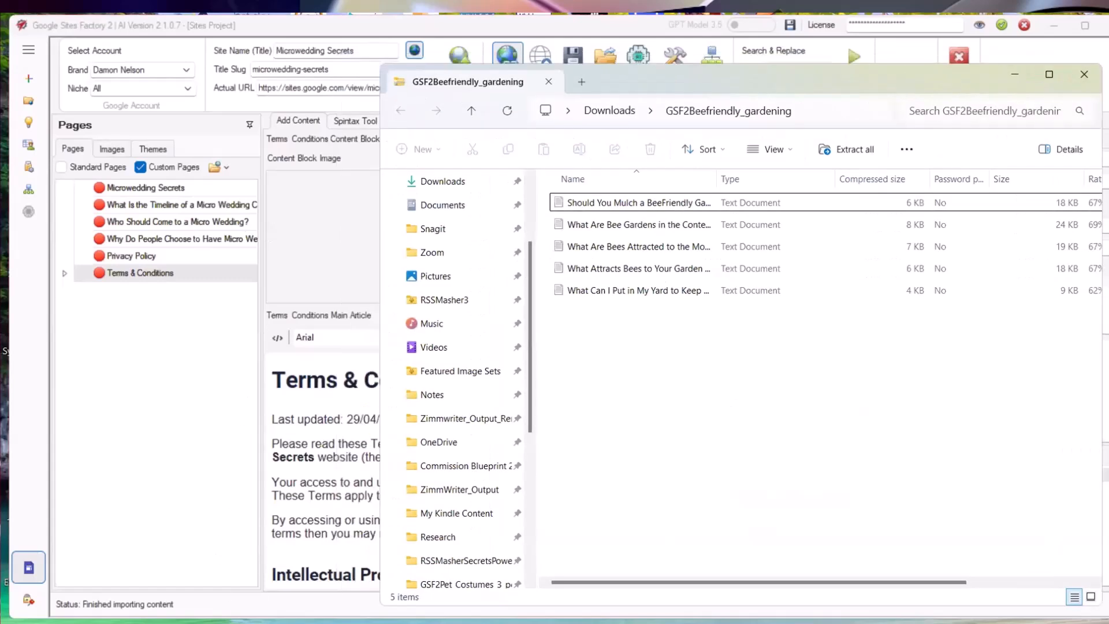
{"action": "left_click", "coordinate": [1084, 75]}
{"action": "left_click", "coordinate": [1051, 24]}
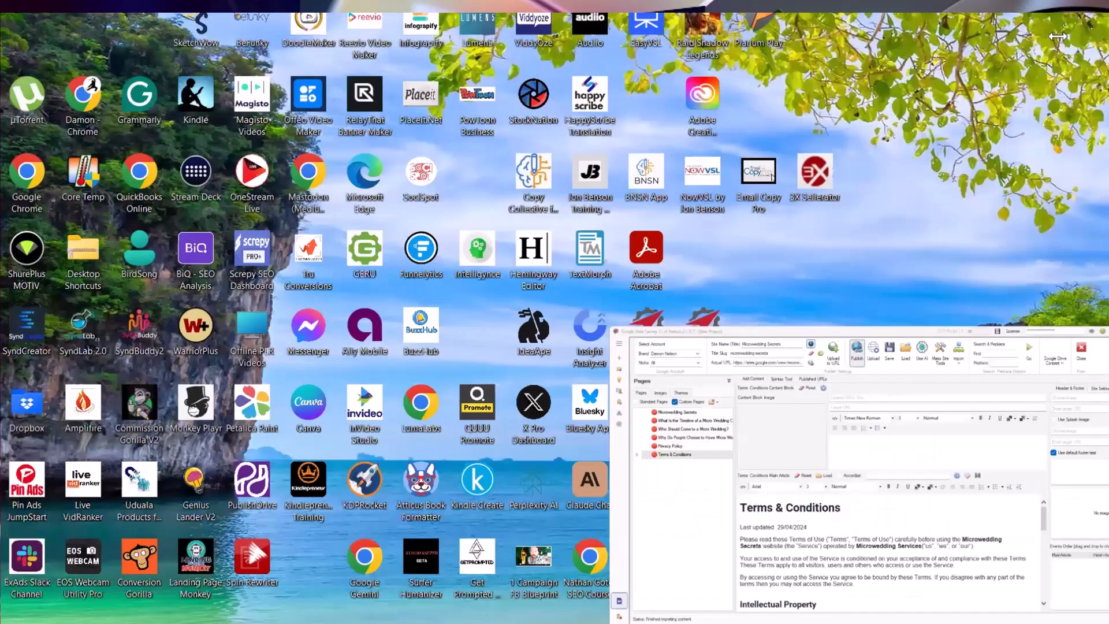
{"action": "key", "text": "alt+Tab"}
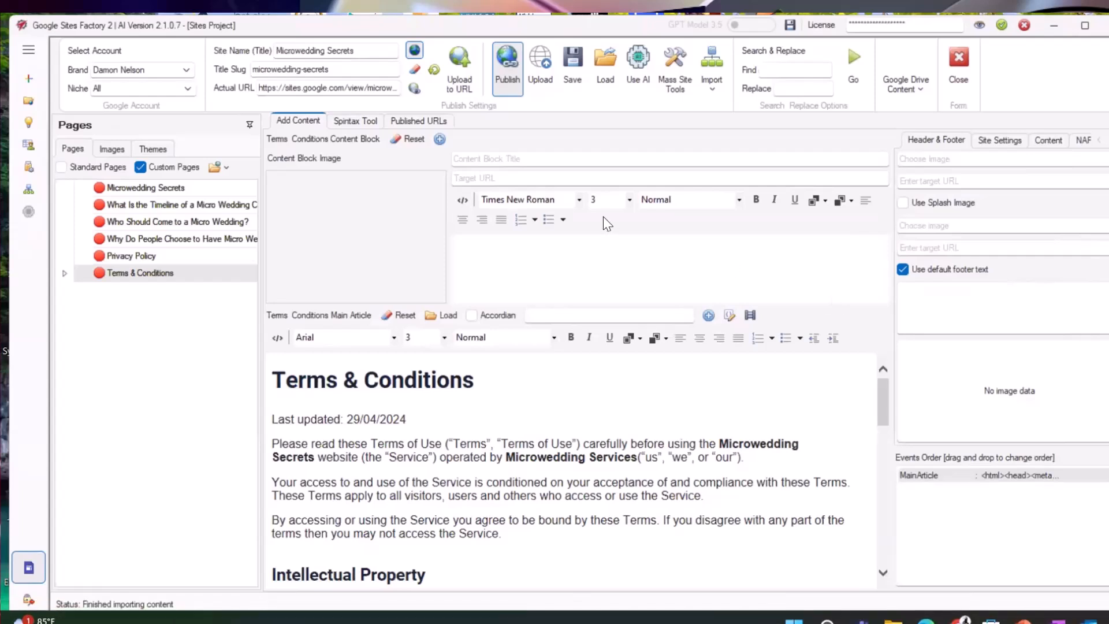
{"action": "key", "text": "alt+Tab"}
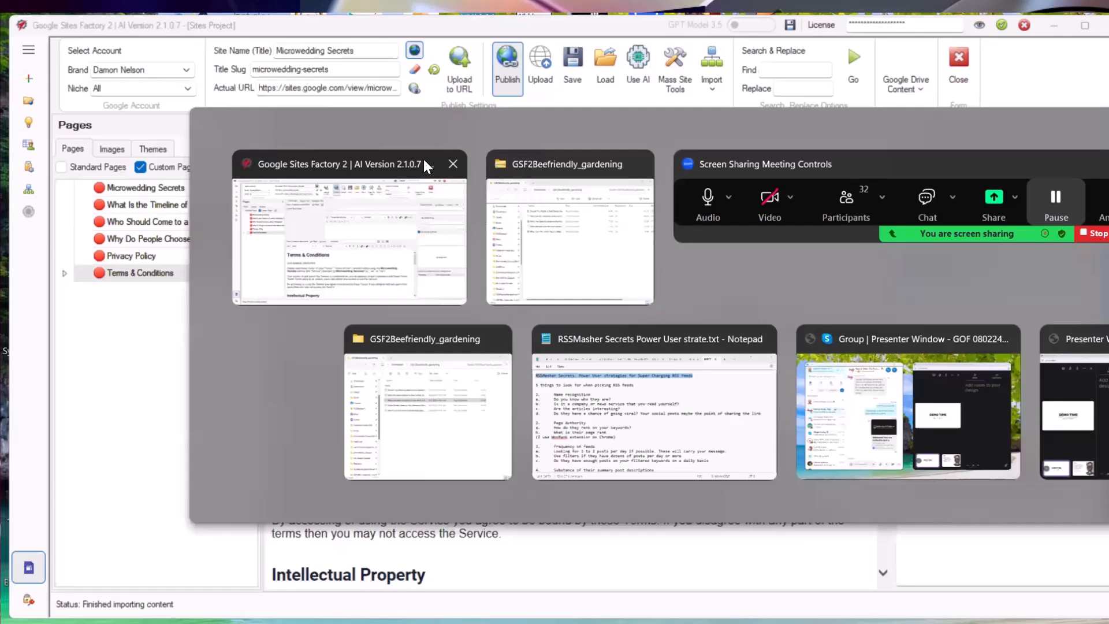
{"action": "left_click", "coordinate": [424, 160]}
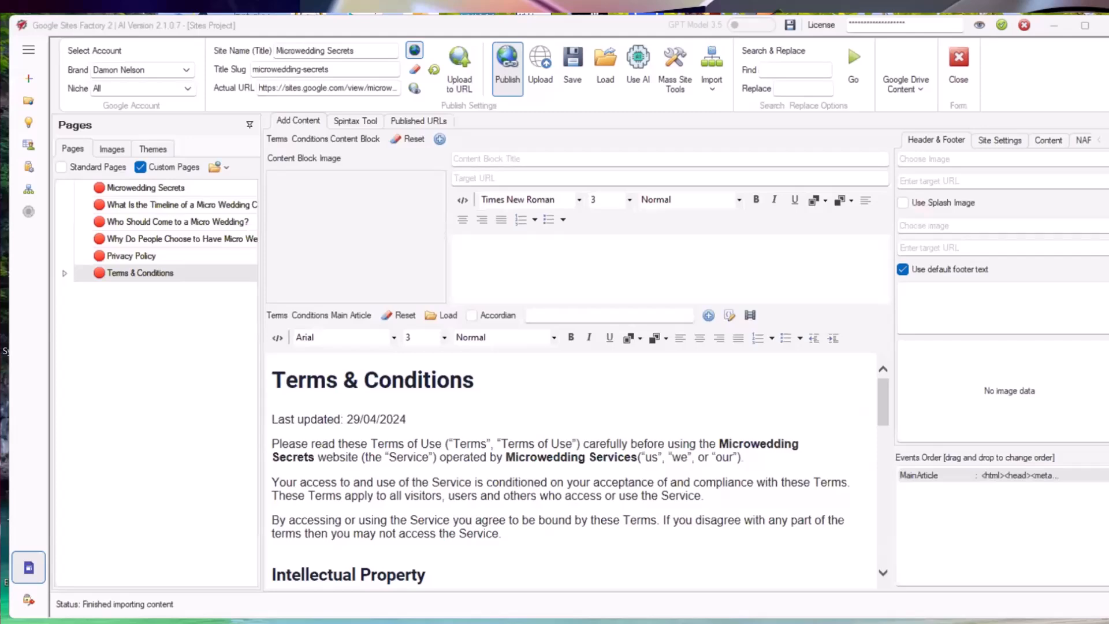
Switch to Chrome, open the Microwedding Secrets site from the Google Sites list and check its pages
{"action": "key", "text": "alt+Tab"}
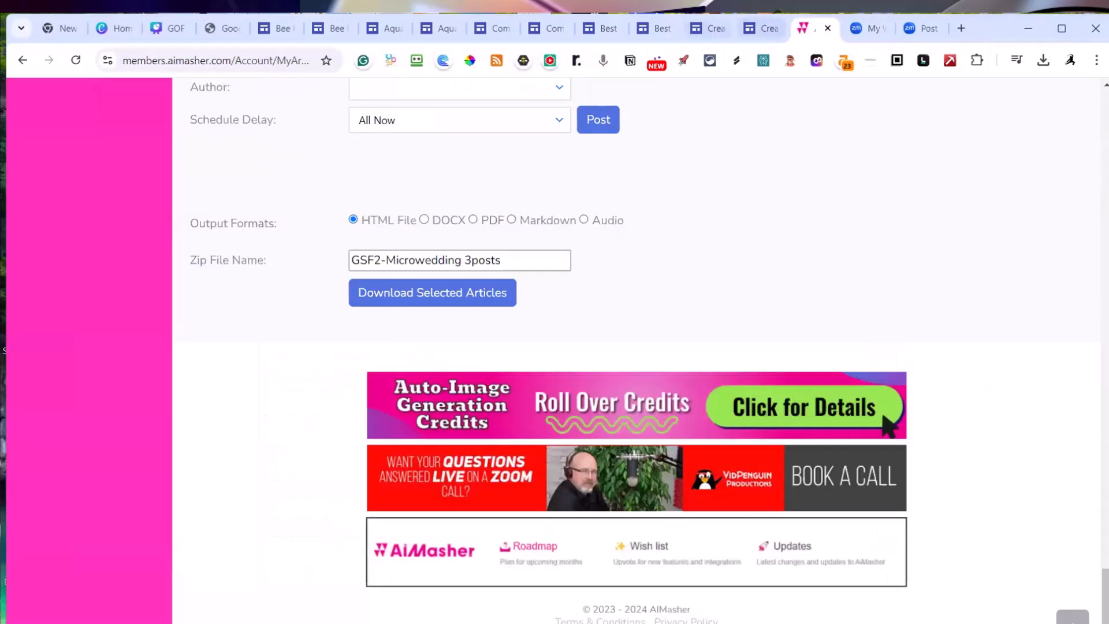
{"action": "left_click", "coordinate": [283, 24]}
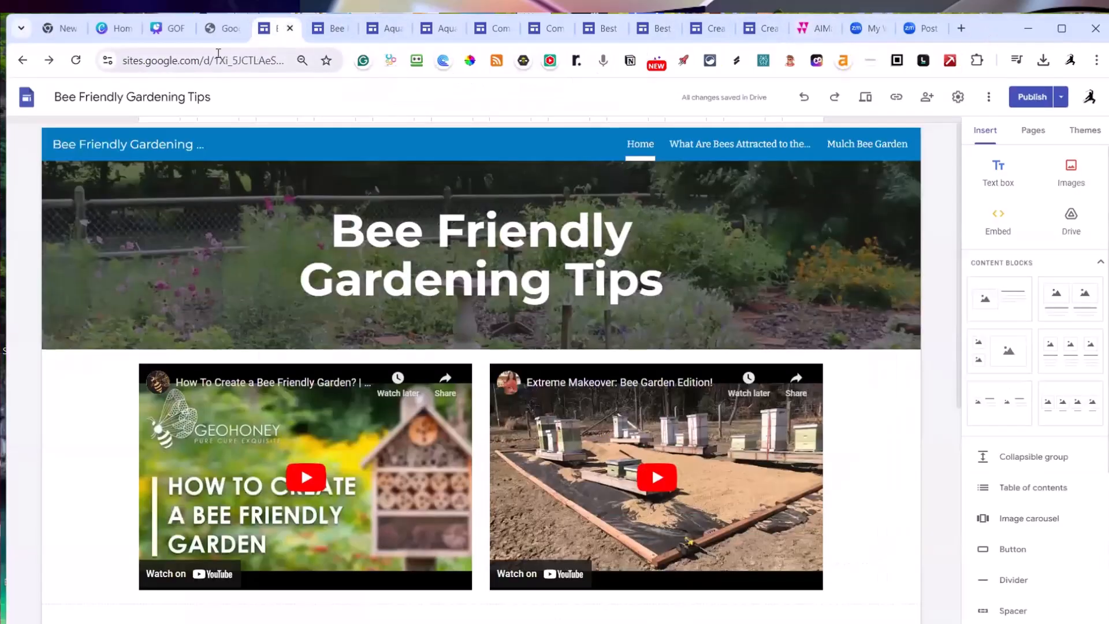
{"action": "left_click", "coordinate": [27, 98]}
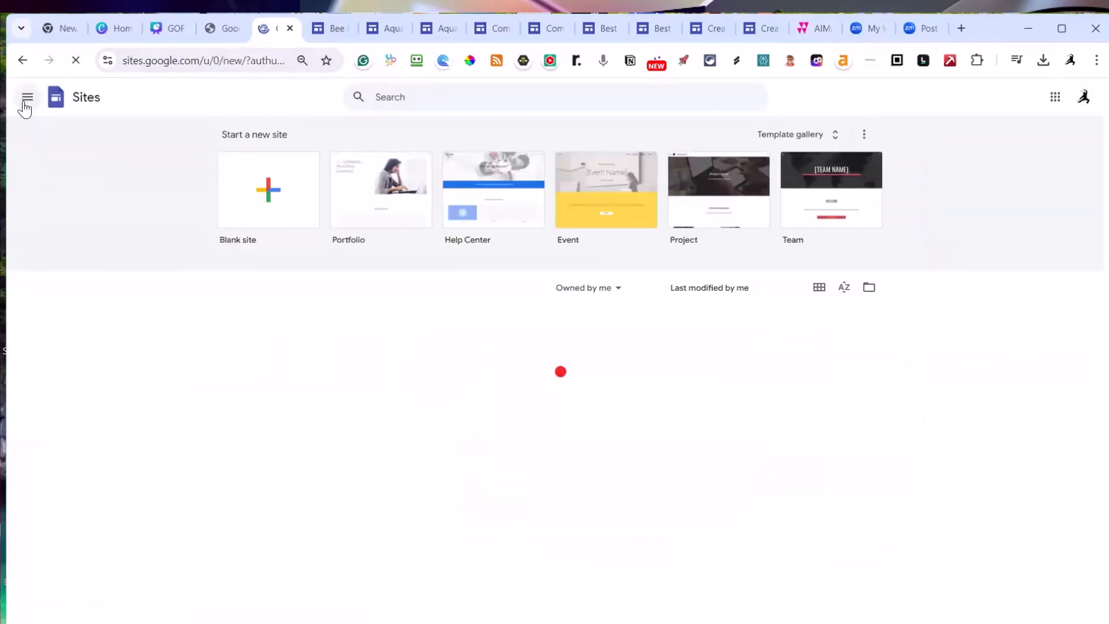
{"action": "left_click", "coordinate": [315, 327]}
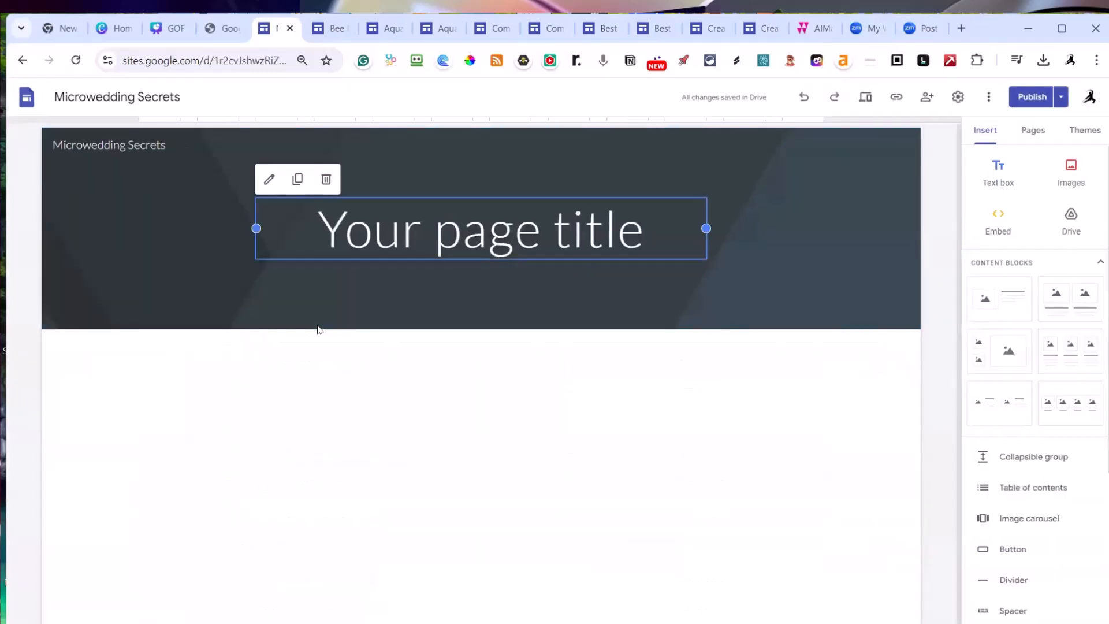
{"action": "left_click", "coordinate": [1021, 139]}
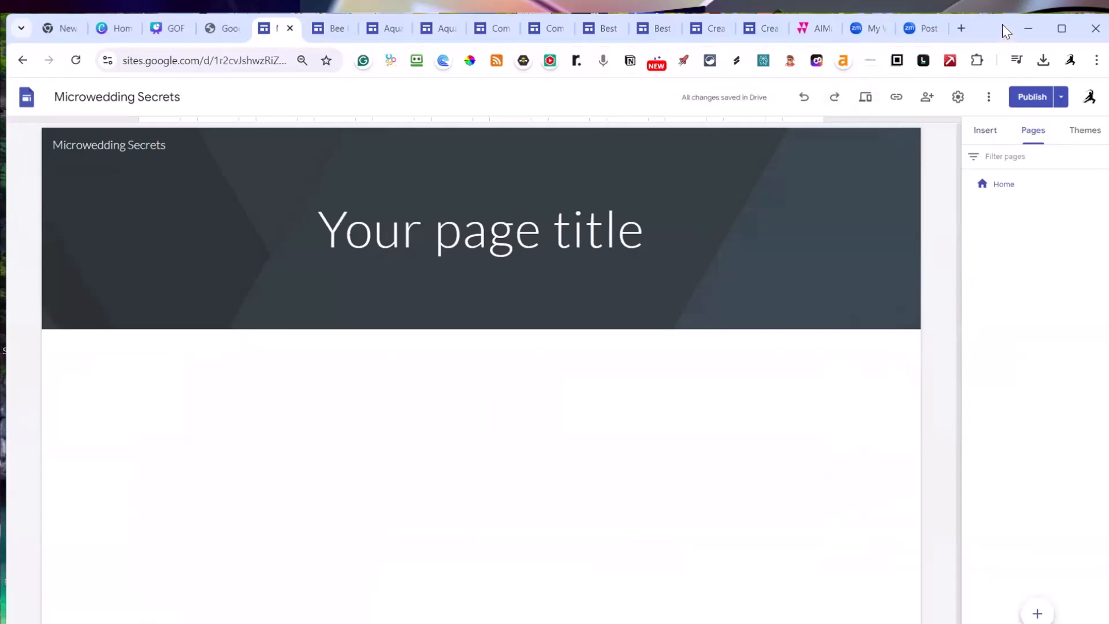
{"action": "left_click", "coordinate": [1028, 28]}
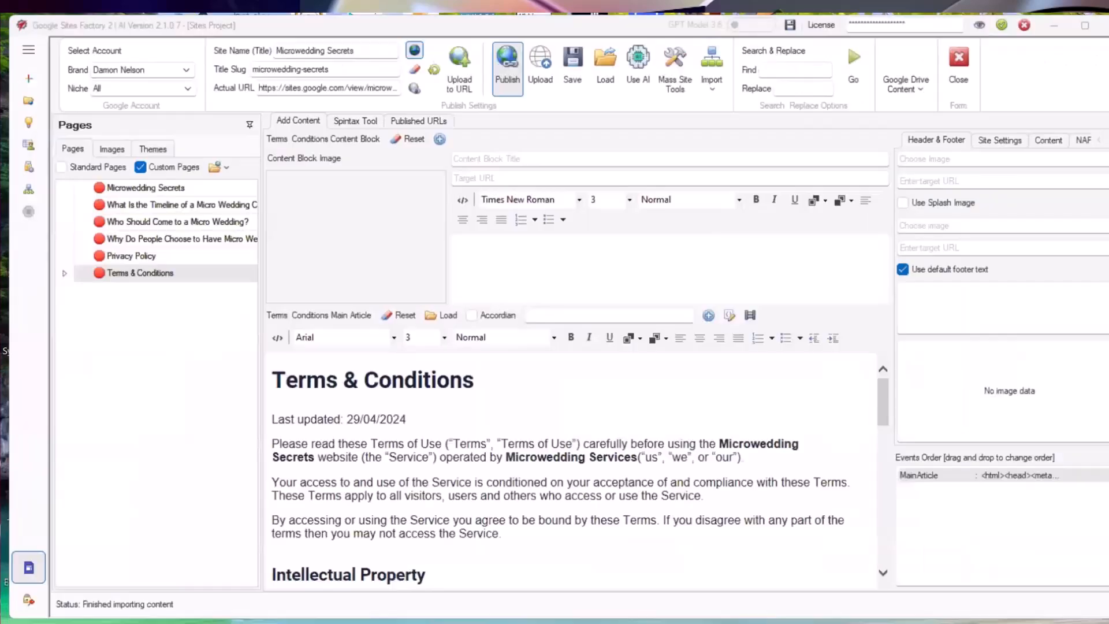
Upload the imported Microwedding Secrets pages from Google Sites Factory 2 to the obtained site URL
{"action": "left_click", "coordinate": [468, 64]}
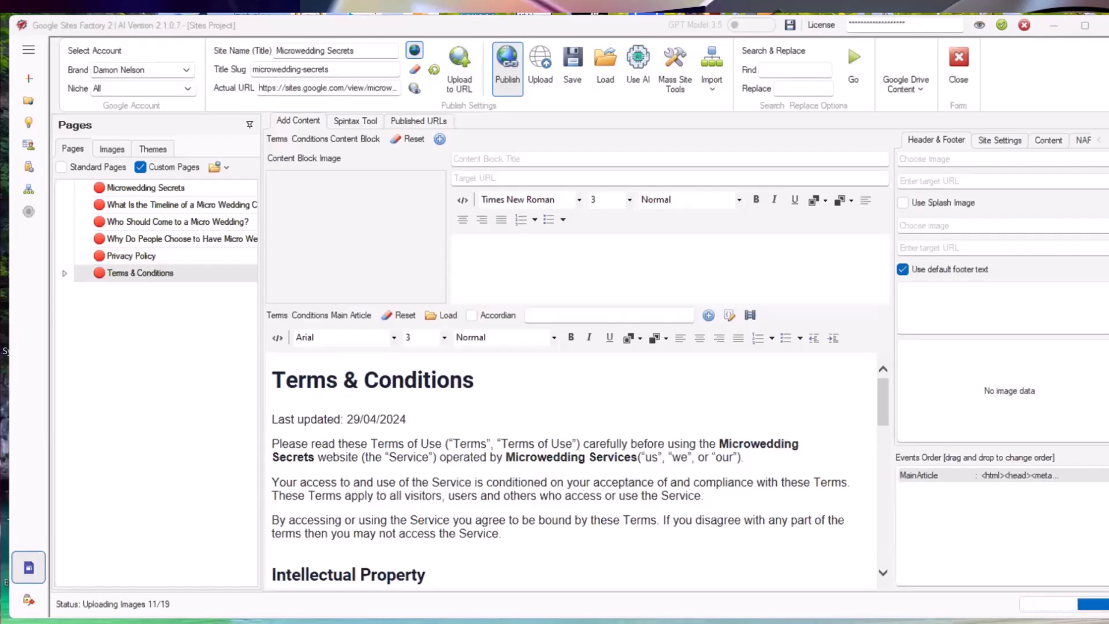
{"action": "key", "text": "alt+Tab"}
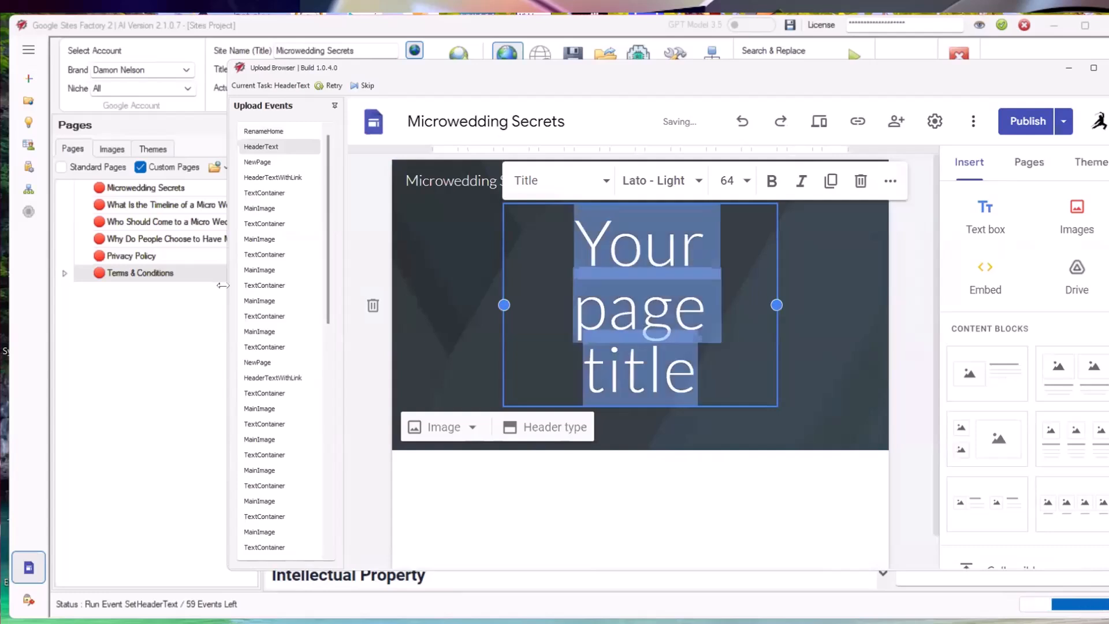
{"action": "left_click_drag", "start_coordinate": [222, 285], "coordinate": [29, 298]}
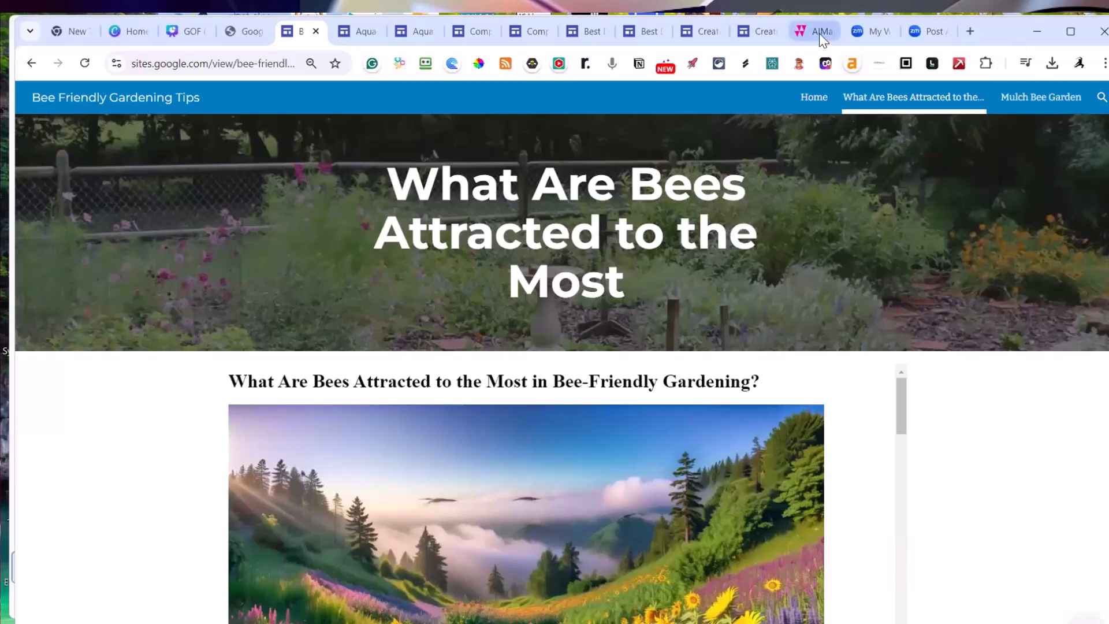
Switch to the AIMasher article list in Chrome and deselect the three micro-wedding articles already exported
{"action": "left_click", "coordinate": [821, 32]}
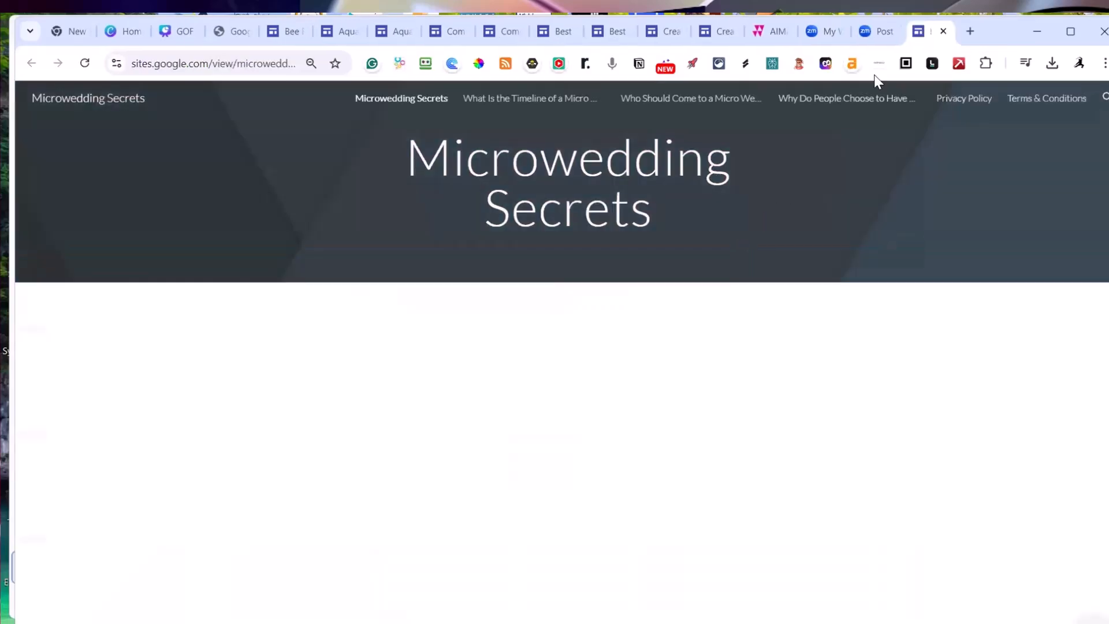
{"action": "left_click", "coordinate": [780, 33]}
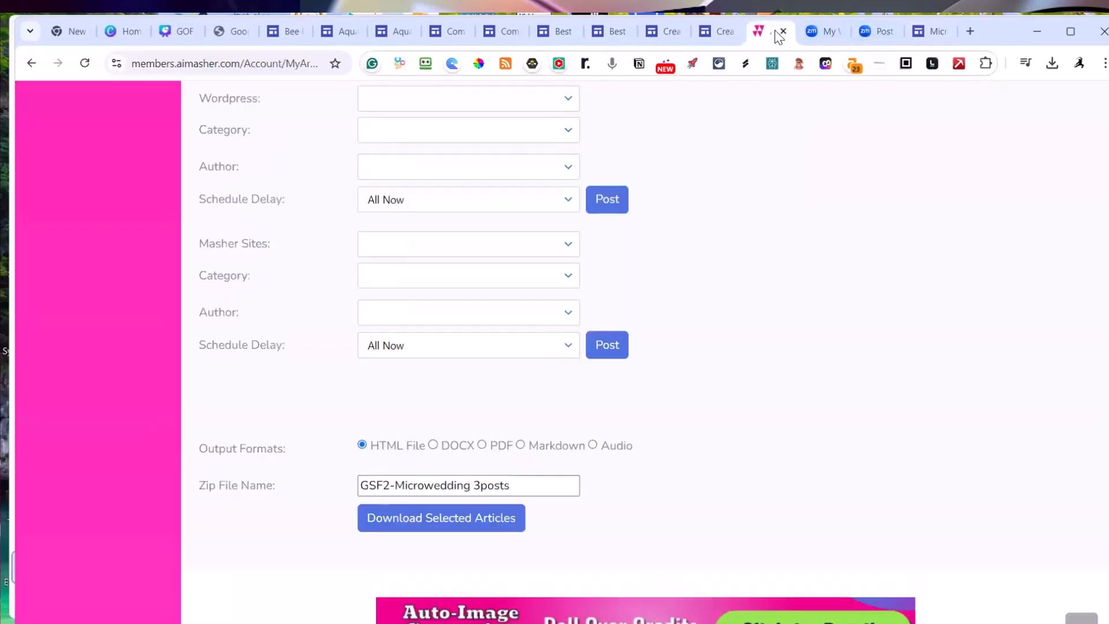
{"action": "scroll", "coordinate": [817, 257], "scroll_direction": "up", "scroll_amount": 15}
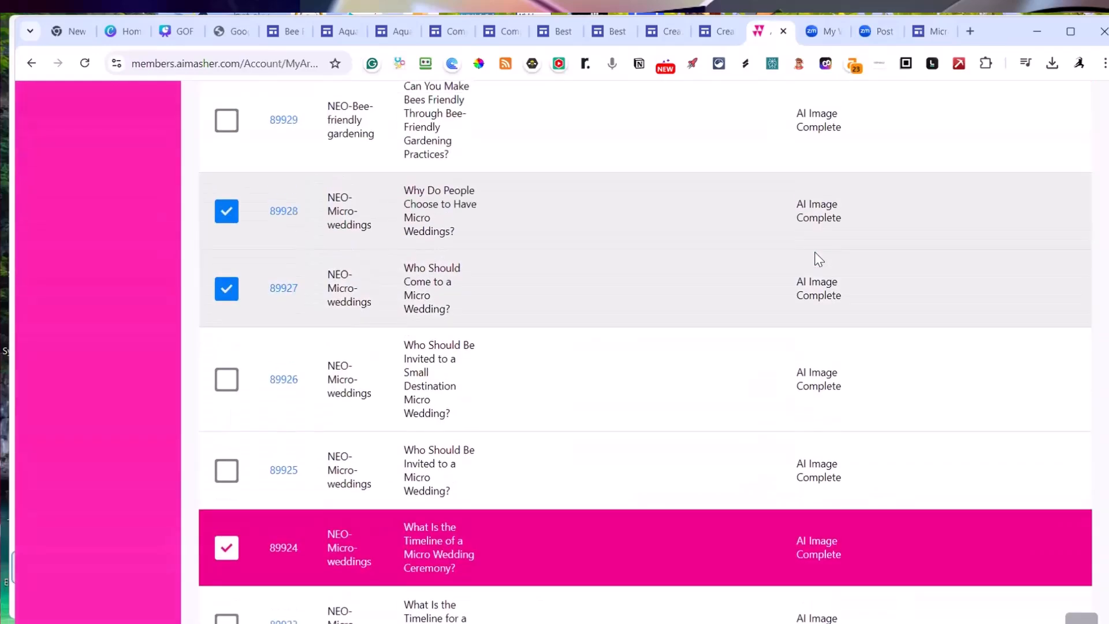
{"action": "scroll", "coordinate": [814, 252], "scroll_direction": "up", "scroll_amount": 8}
{"action": "scroll", "coordinate": [810, 256], "scroll_direction": "down", "scroll_amount": 4}
{"action": "scroll", "coordinate": [811, 256], "scroll_direction": "down", "scroll_amount": 8}
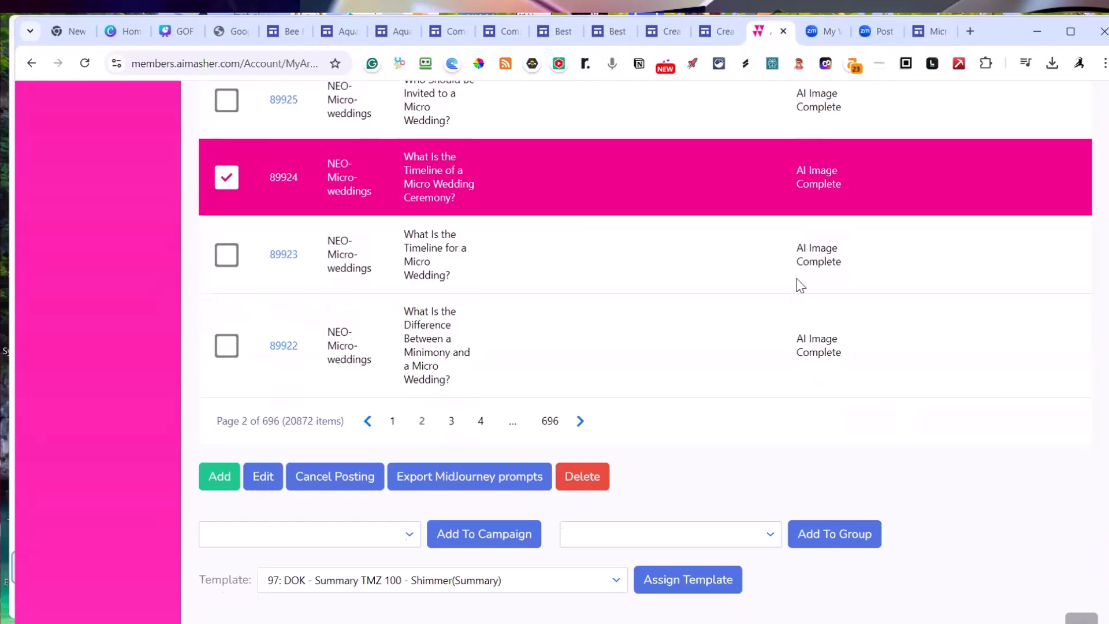
{"action": "scroll", "coordinate": [797, 285], "scroll_direction": "up", "scroll_amount": 4}
{"action": "scroll", "coordinate": [454, 338], "scroll_direction": "up", "scroll_amount": 4}
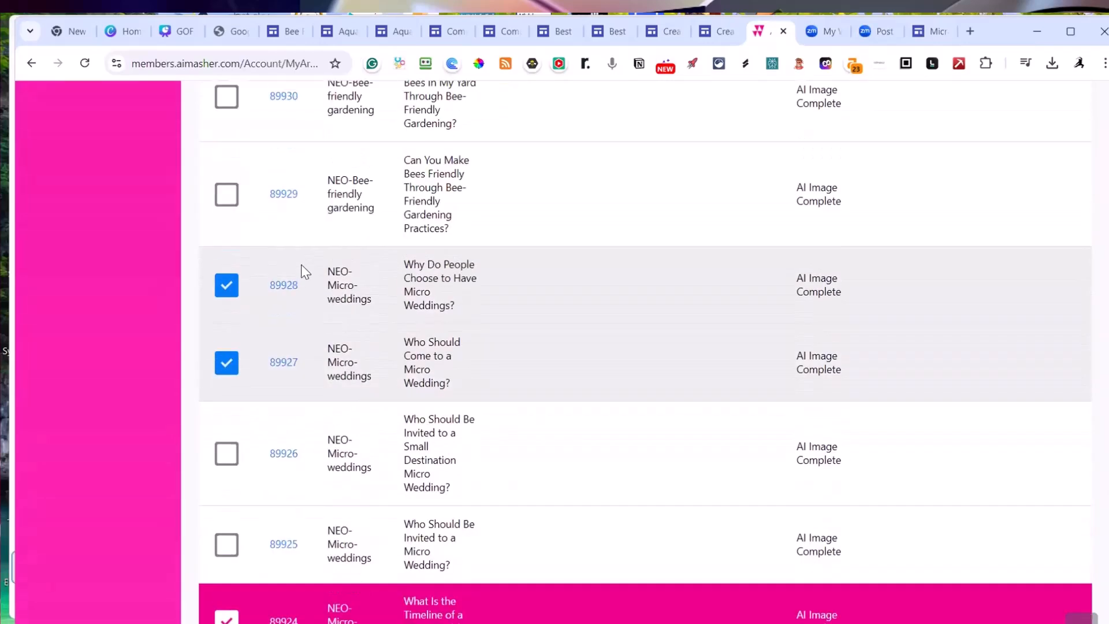
{"action": "left_click", "coordinate": [226, 285]}
{"action": "left_click", "coordinate": [227, 362]}
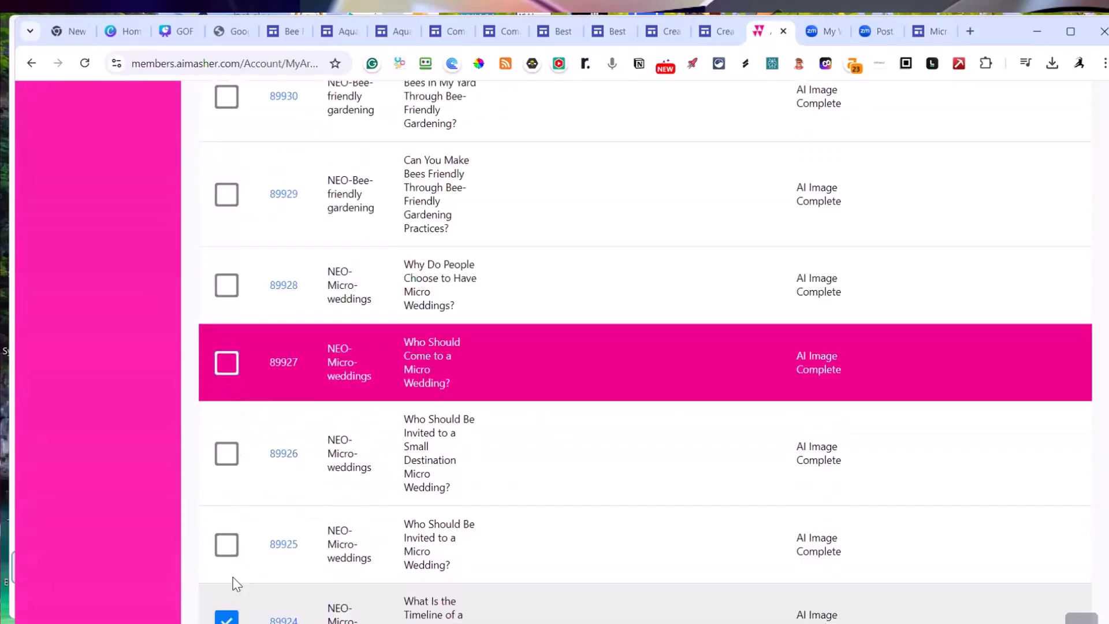
{"action": "left_click", "coordinate": [226, 617]}
Select the article "What Is the Difference Between a Minimony and a Micro Wedding?" and go to page 3 of the list
{"action": "scroll", "coordinate": [510, 354], "scroll_direction": "down", "scroll_amount": 4}
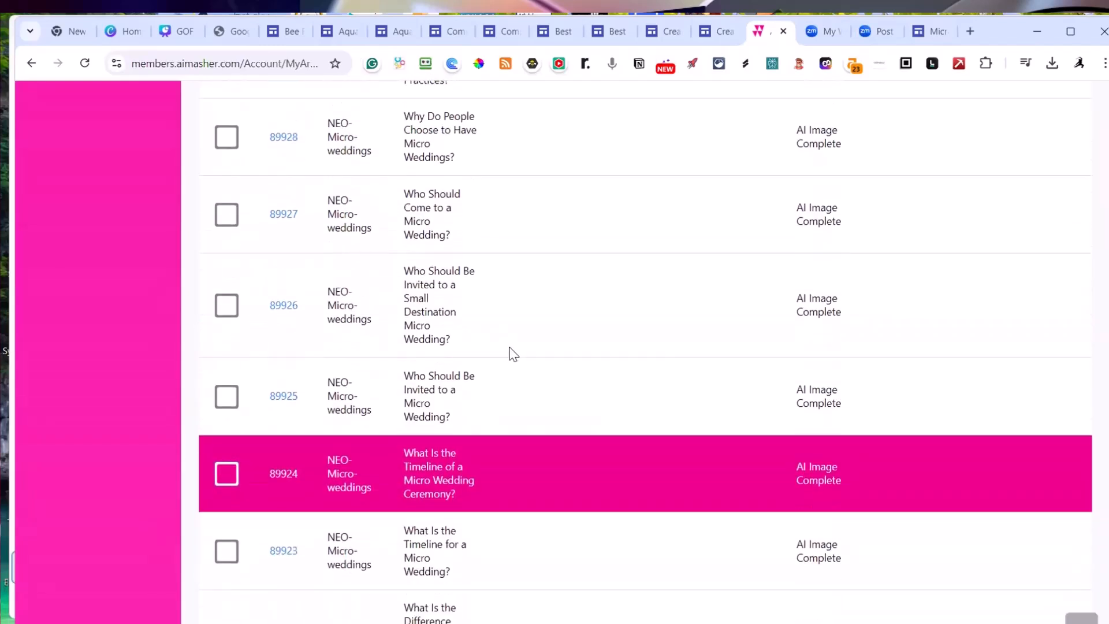
{"action": "scroll", "coordinate": [532, 352], "scroll_direction": "down", "scroll_amount": 3}
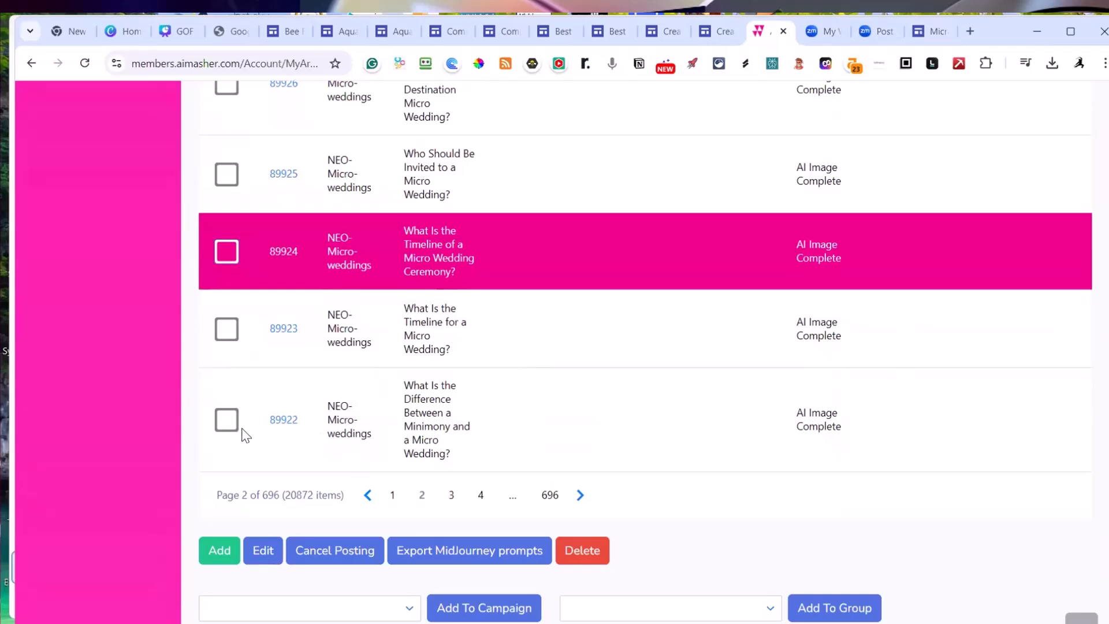
{"action": "left_click", "coordinate": [226, 420]}
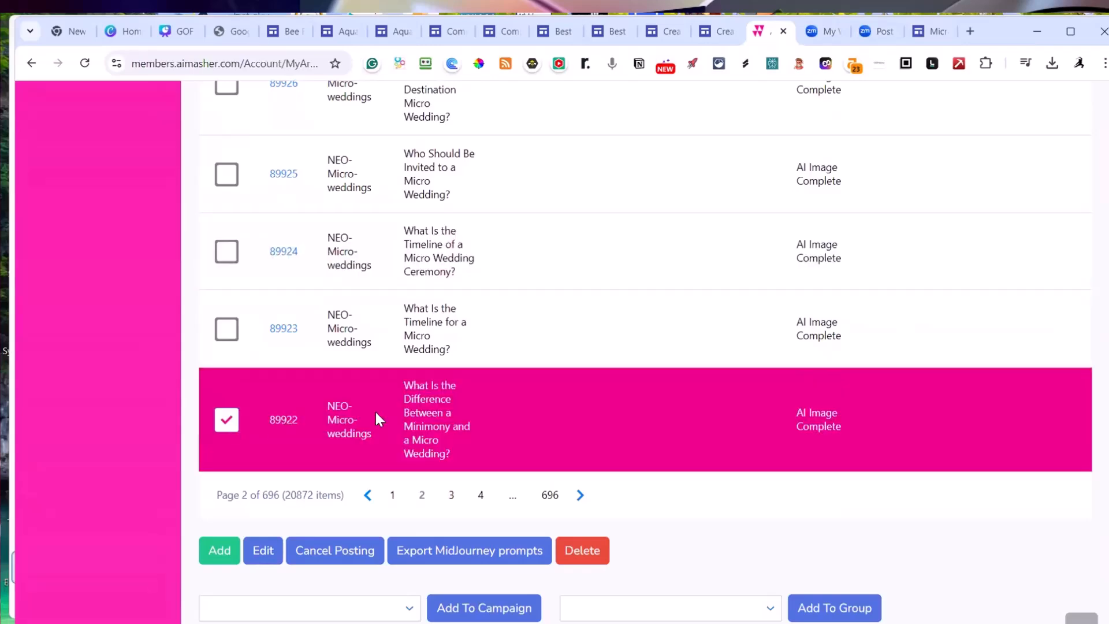
{"action": "scroll", "coordinate": [376, 413], "scroll_direction": "up", "scroll_amount": 8}
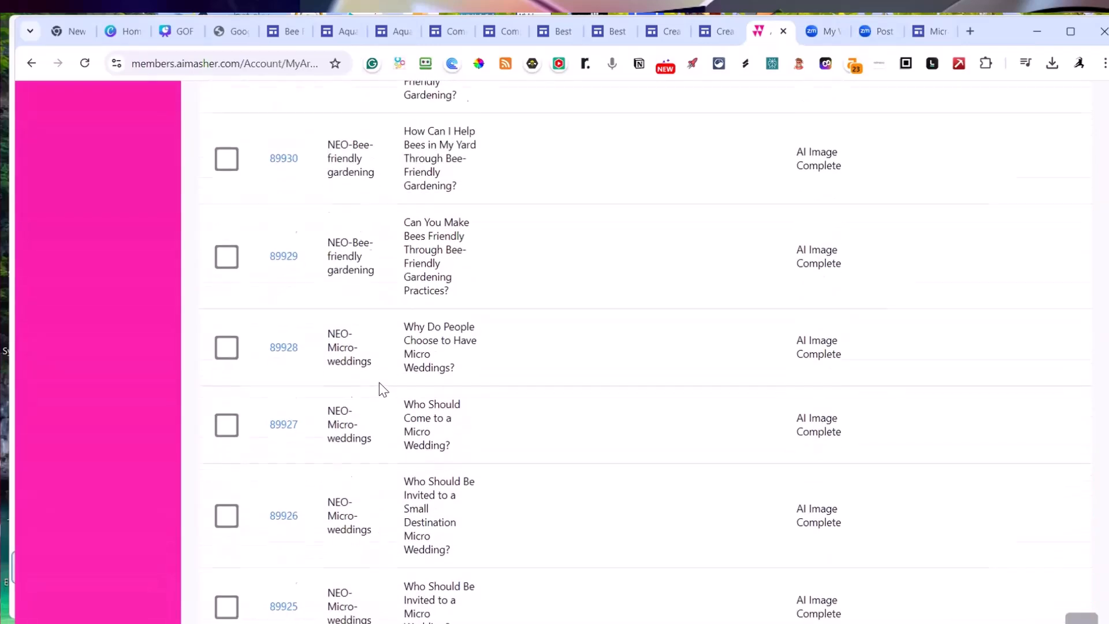
{"action": "scroll", "coordinate": [383, 388], "scroll_direction": "down", "scroll_amount": 4}
{"action": "scroll", "coordinate": [383, 389], "scroll_direction": "down", "scroll_amount": 8}
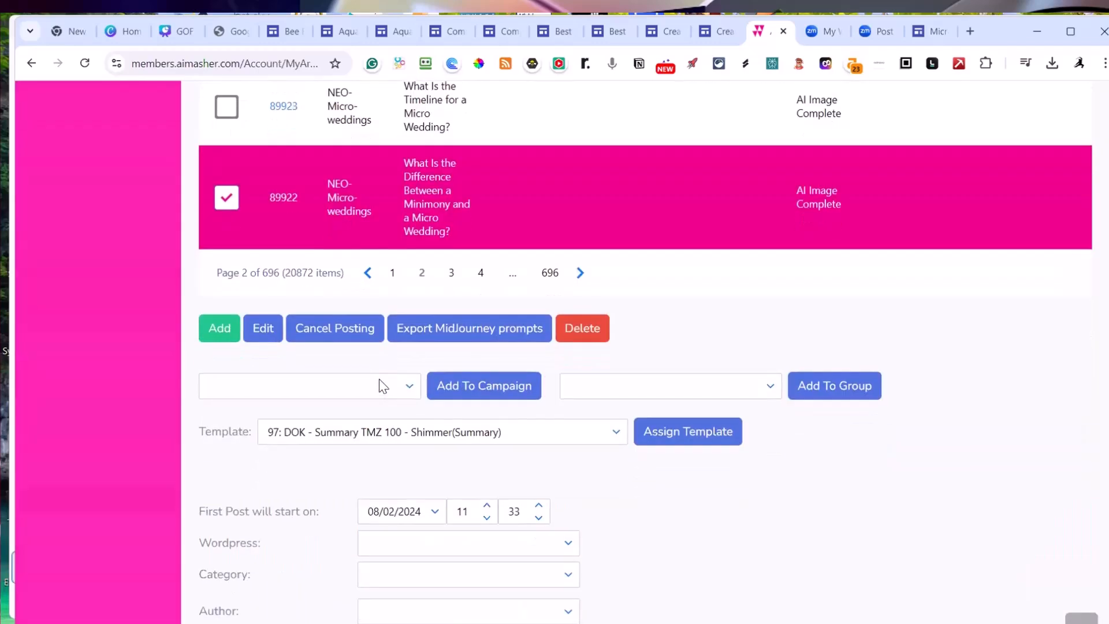
{"action": "left_click", "coordinate": [451, 278]}
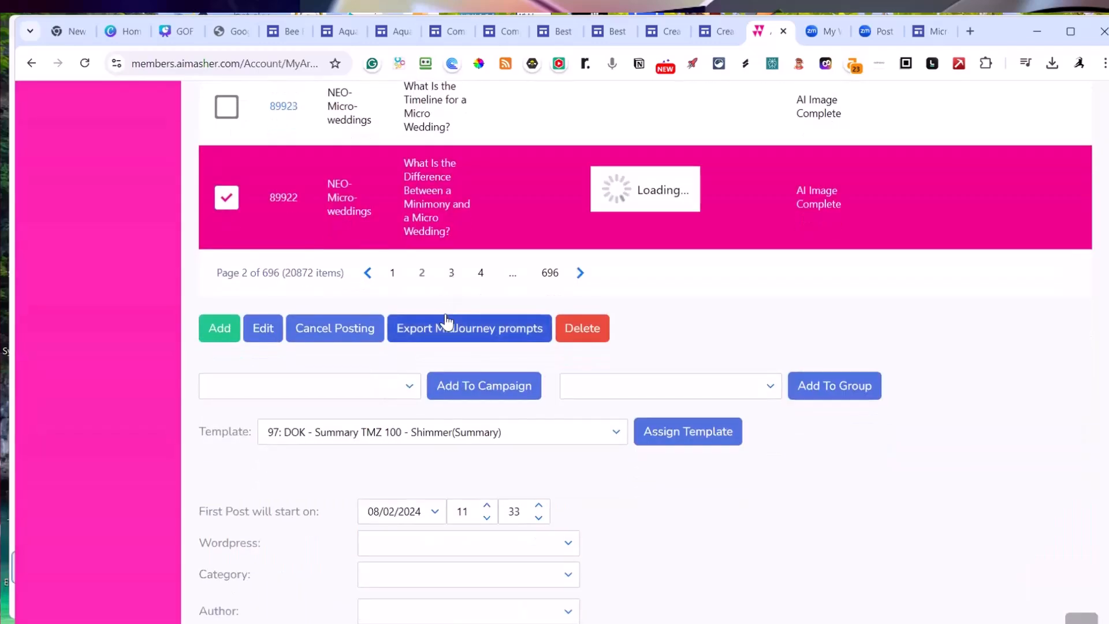
Select the article "How Many People Will Come if You Invite 200 People to a Micro Wedding?" on page 3
{"action": "scroll", "coordinate": [474, 327], "scroll_direction": "down", "scroll_amount": 9}
{"action": "scroll", "coordinate": [477, 327], "scroll_direction": "up", "scroll_amount": 12}
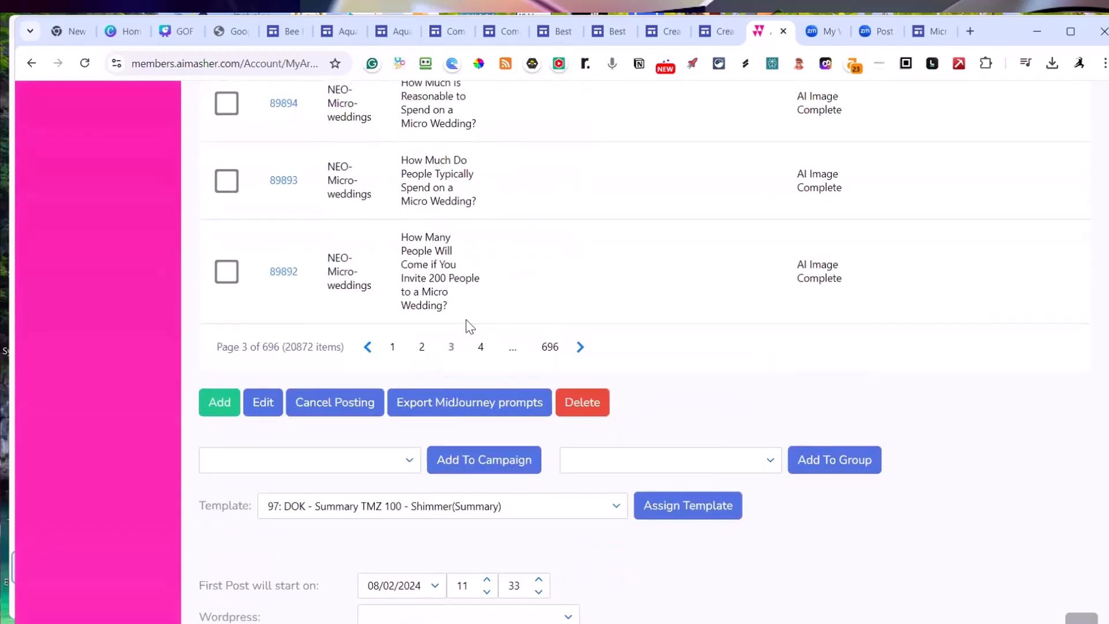
{"action": "scroll", "coordinate": [469, 323], "scroll_direction": "up", "scroll_amount": 2}
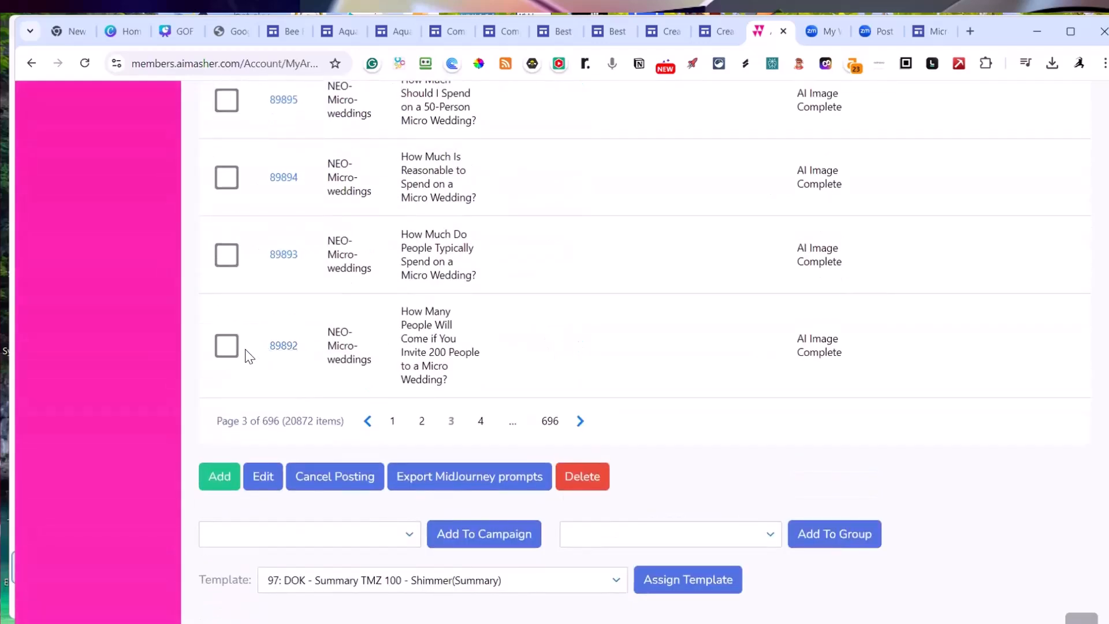
{"action": "left_click", "coordinate": [226, 346]}
Change the zip file name to "GSF2-Microwedding 2posts" and download the selected articles as HTML files
{"action": "scroll", "coordinate": [350, 350], "scroll_direction": "down", "scroll_amount": 11}
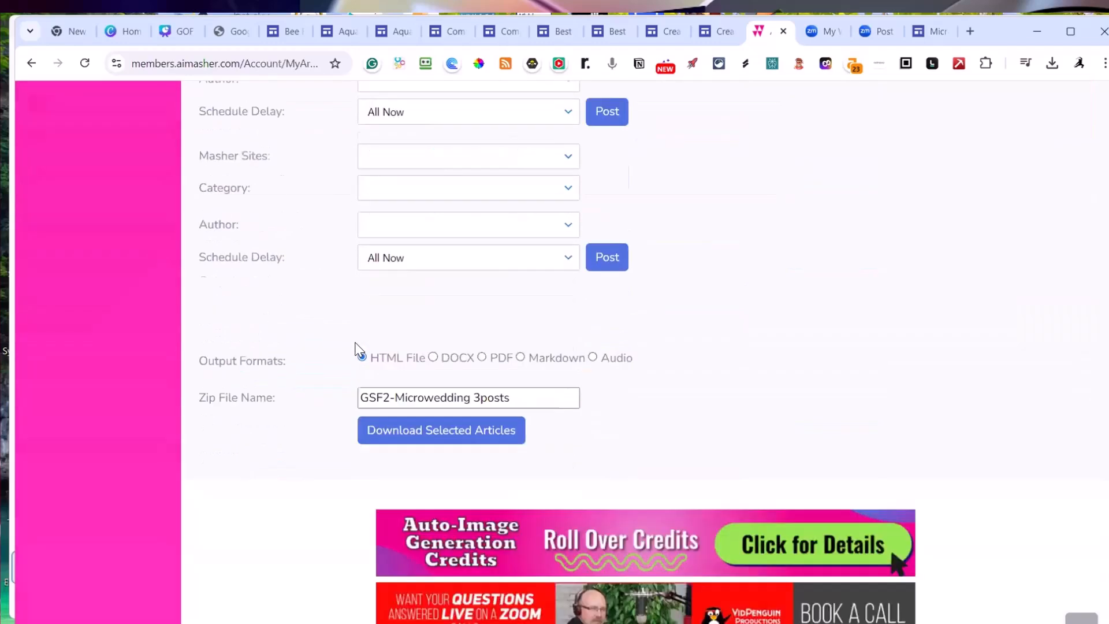
{"action": "left_click", "coordinate": [477, 263]}
{"action": "key", "text": "BackSpace"}
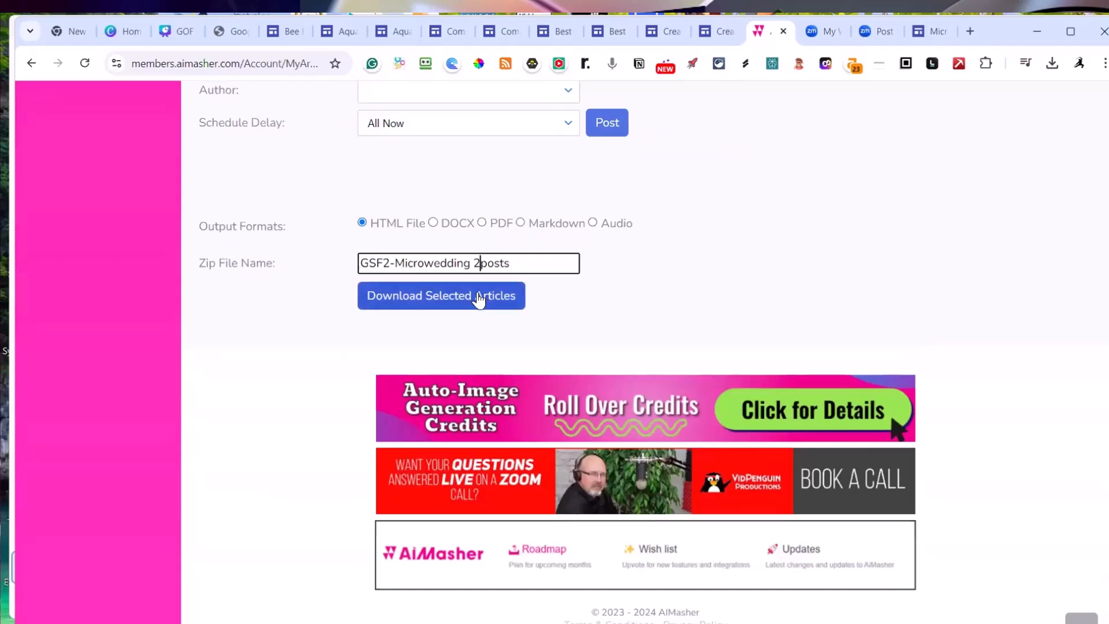
{"action": "left_click", "coordinate": [479, 306]}
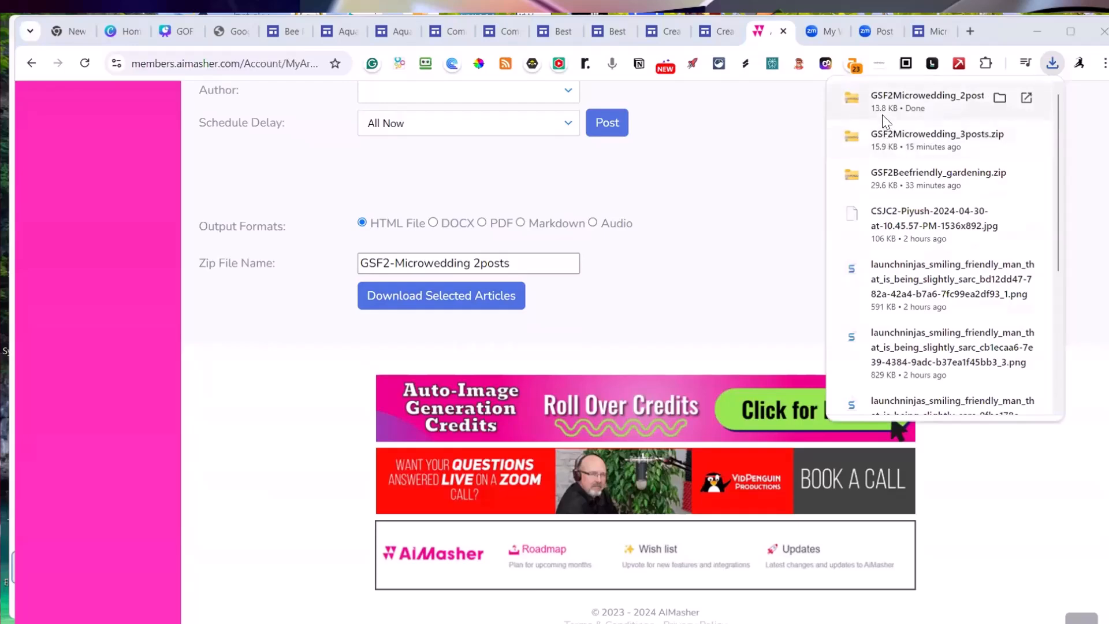
Switch to Google Sites Factory 2 and import the AI Masher zip GSF2Microwedding_2posts into the existing site
{"action": "left_click", "coordinate": [1036, 34]}
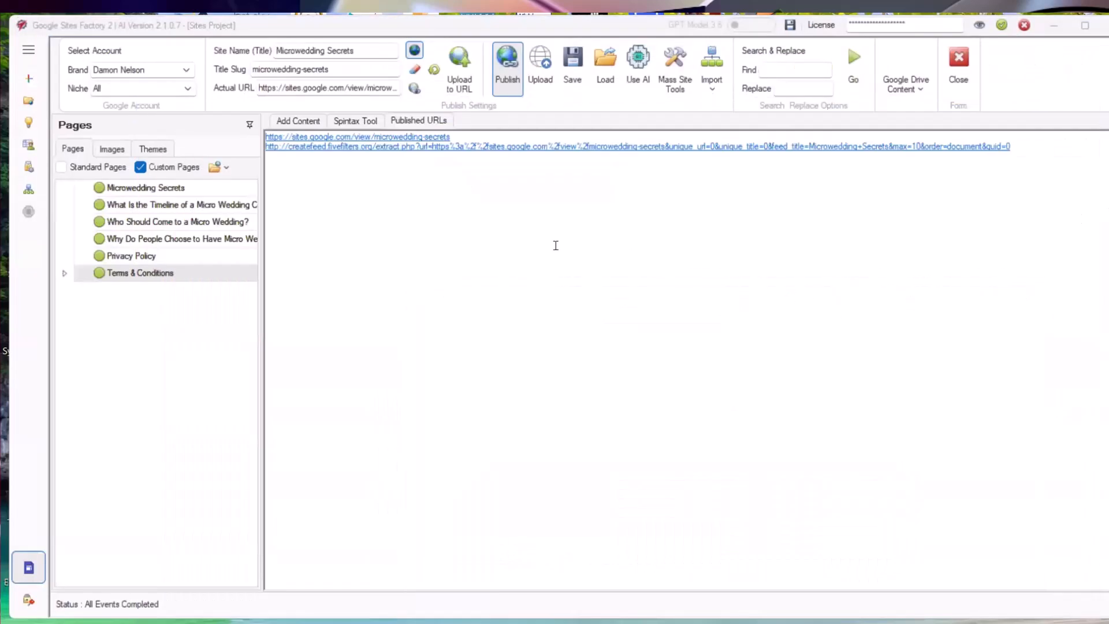
{"action": "left_click", "coordinate": [713, 88]}
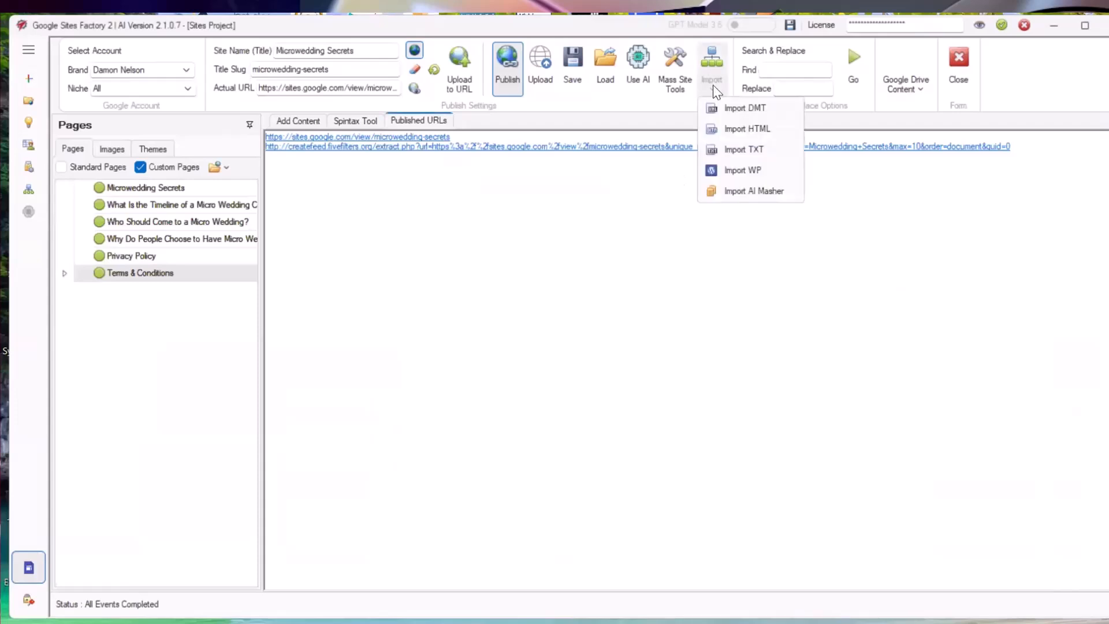
{"action": "left_click", "coordinate": [739, 190]}
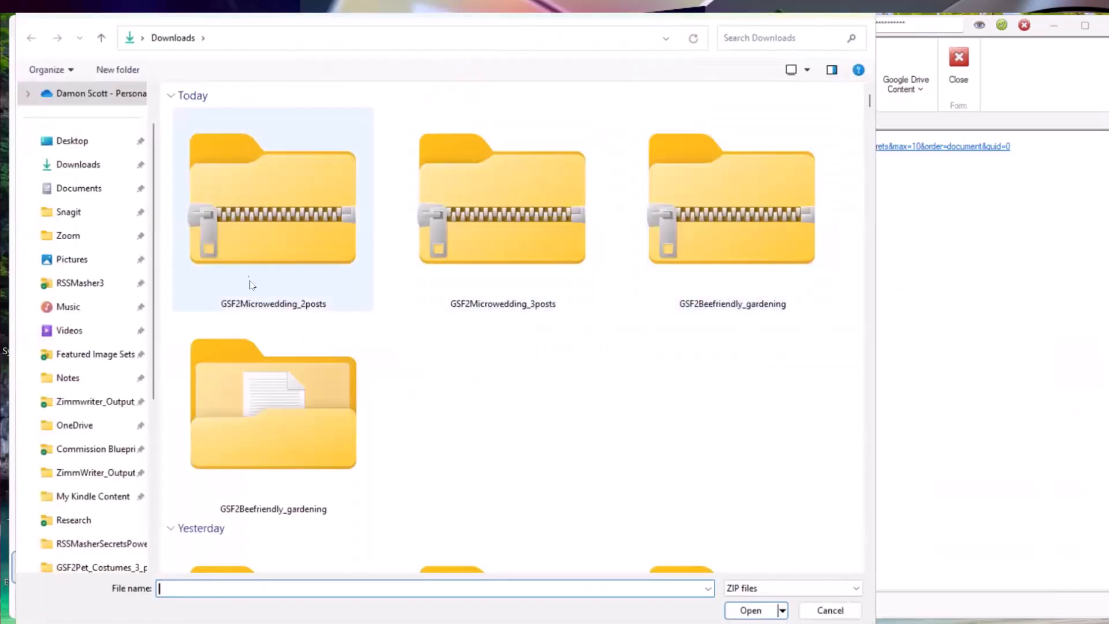
{"action": "left_click", "coordinate": [254, 228]}
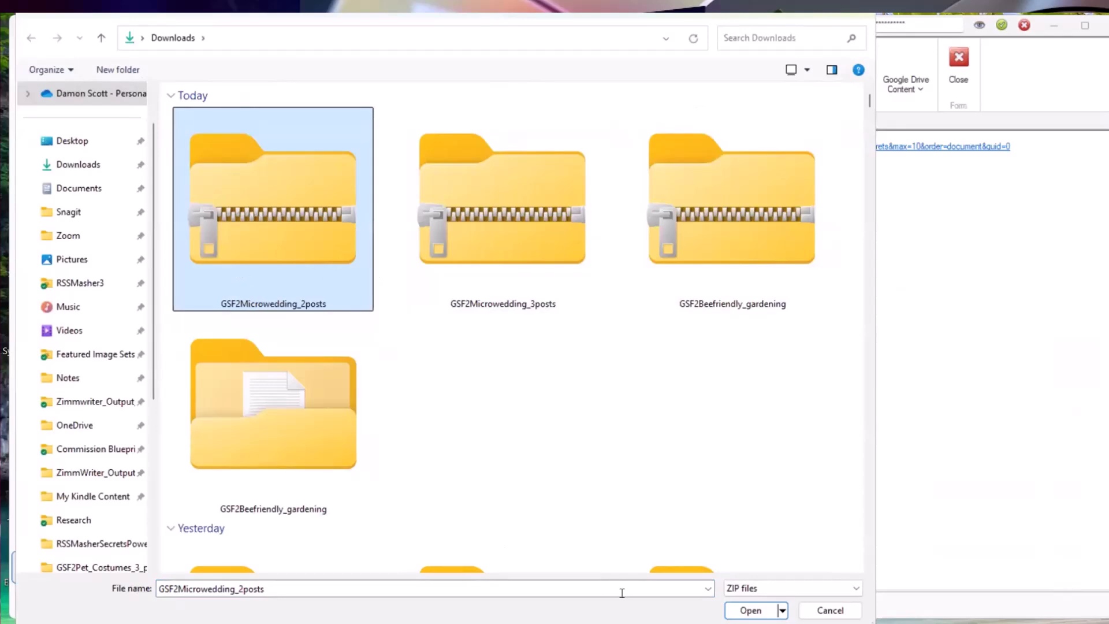
{"action": "left_click", "coordinate": [741, 610]}
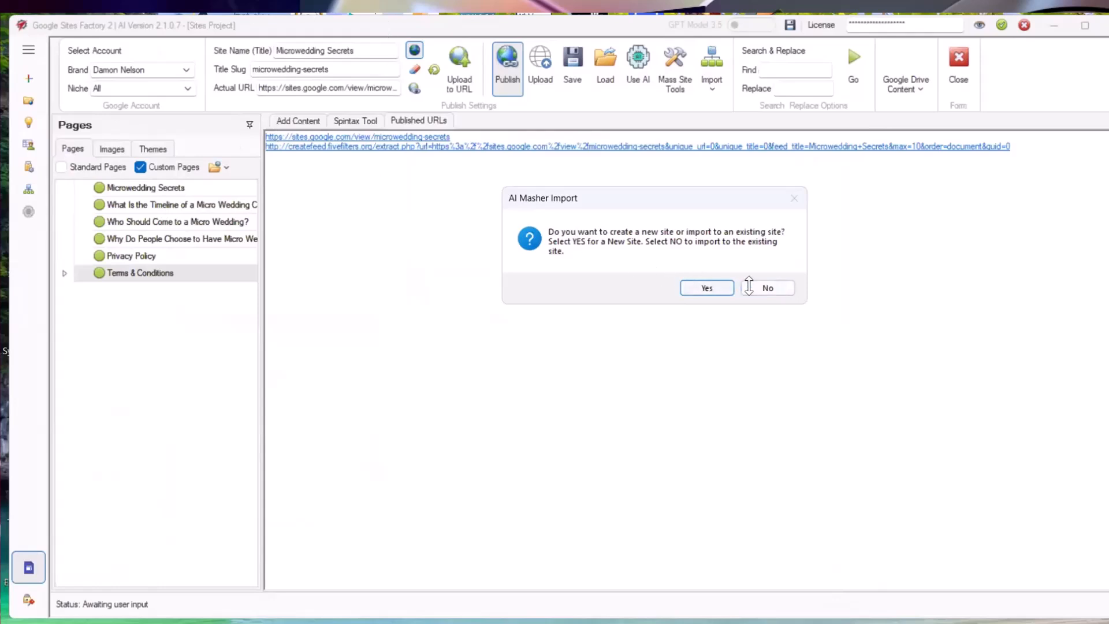
{"action": "left_click", "coordinate": [770, 286]}
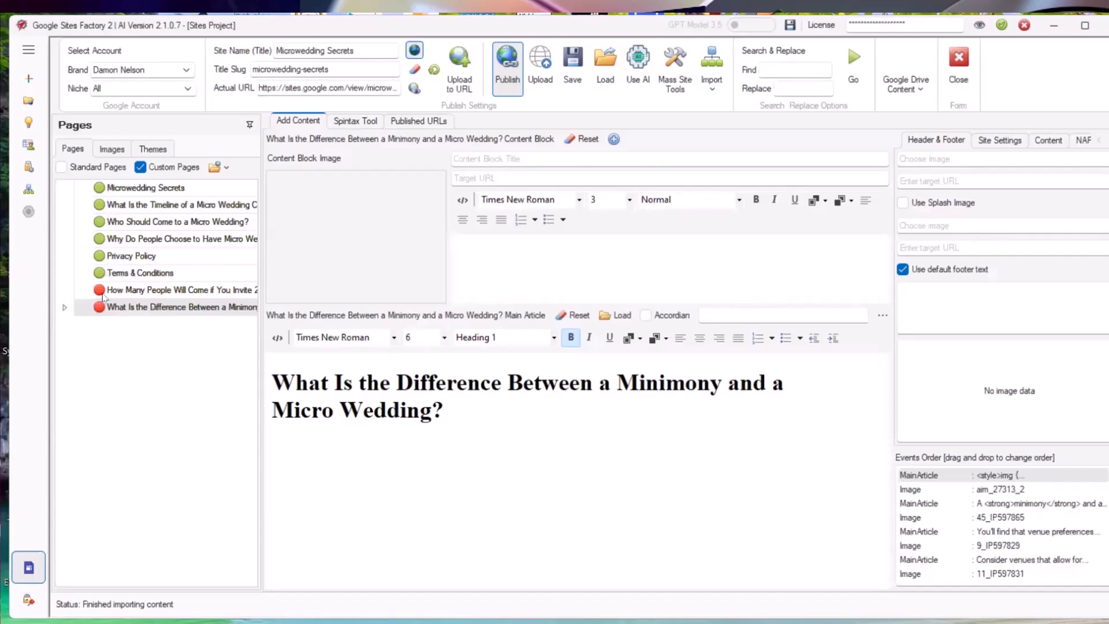
Upload the newly imported pages to the site URL, skipping those already published, and save the Google Sites project
{"action": "left_click", "coordinate": [463, 67]}
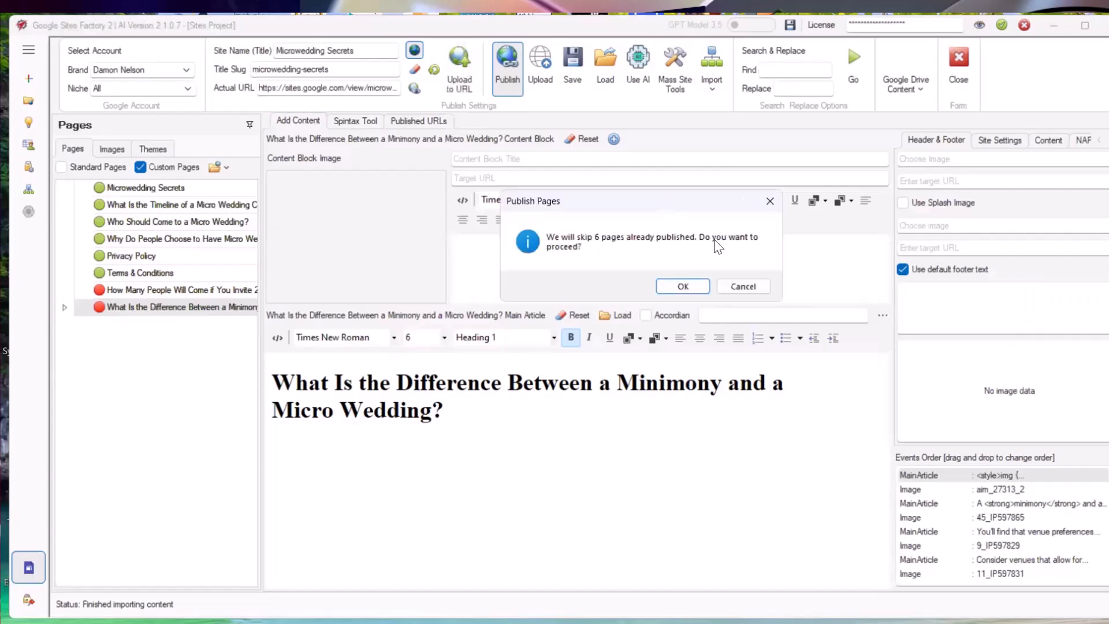
{"action": "left_click", "coordinate": [681, 287]}
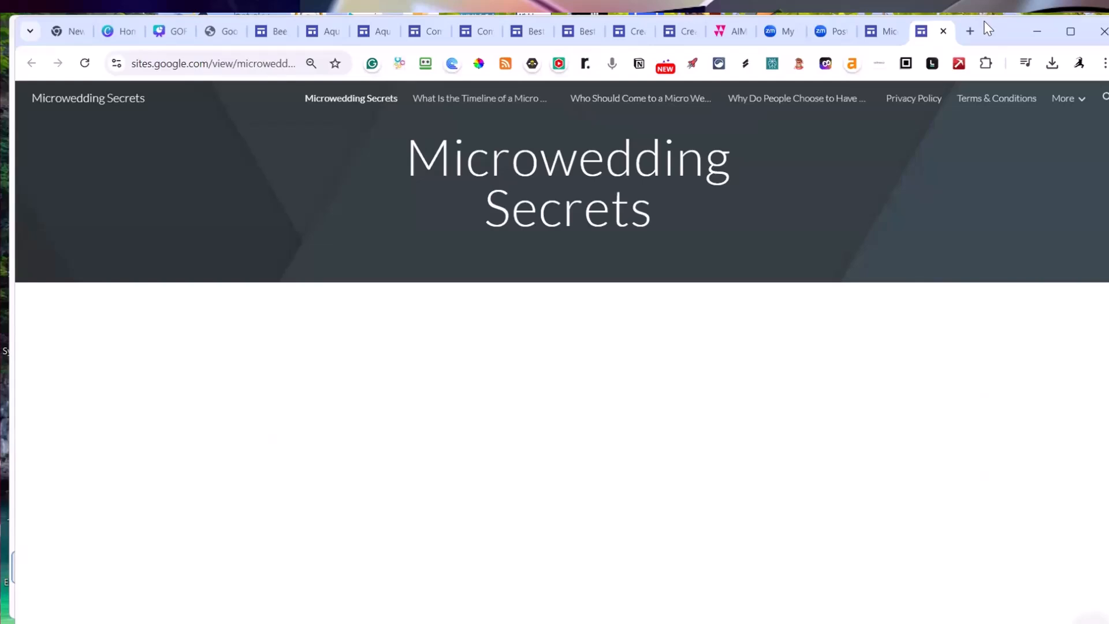
{"action": "left_click", "coordinate": [1037, 31]}
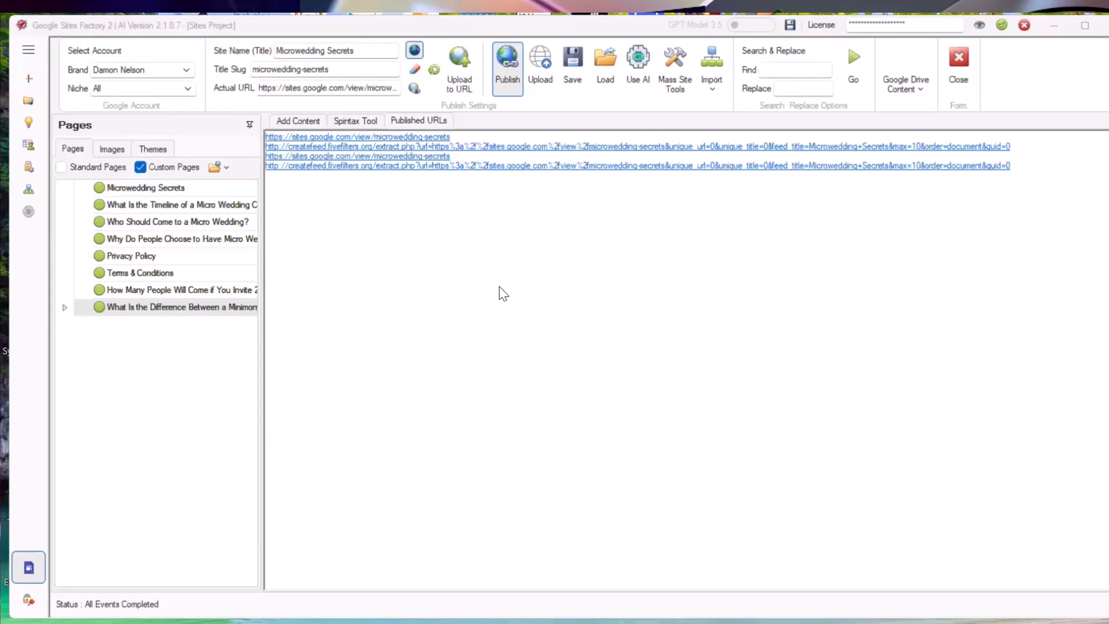
{"action": "left_click", "coordinate": [573, 58]}
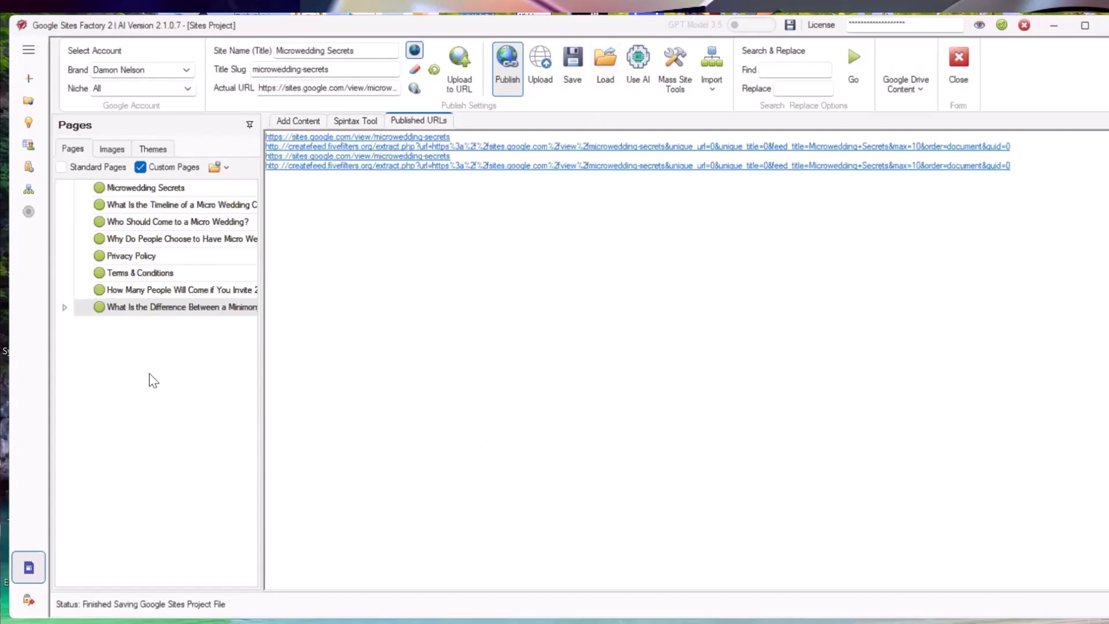
{"action": "left_click", "coordinate": [569, 59]}
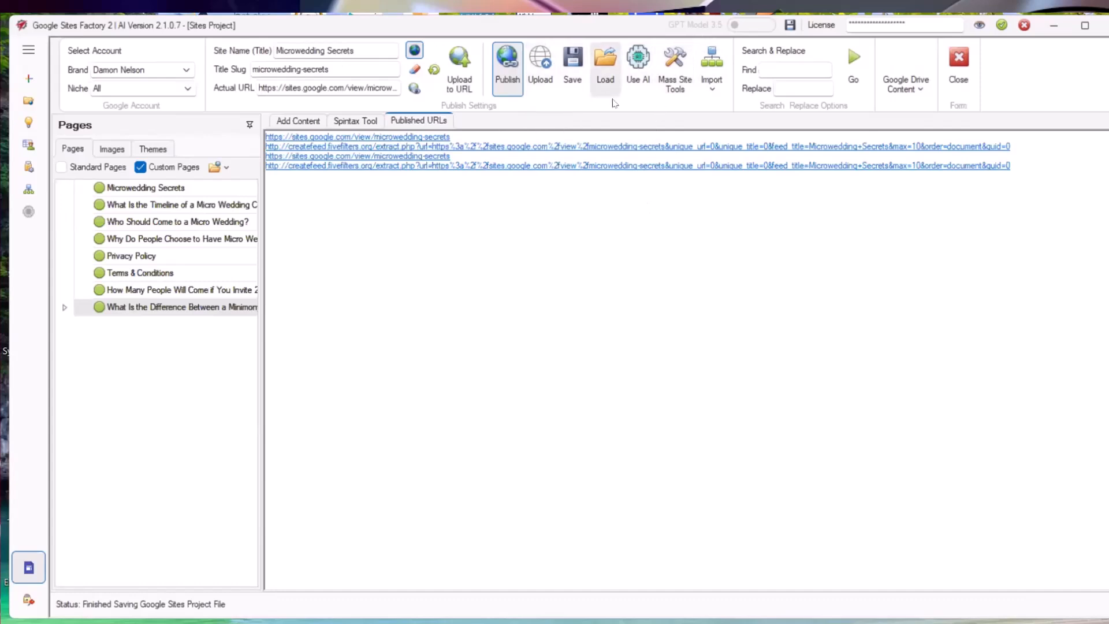
{"action": "left_click", "coordinate": [714, 95]}
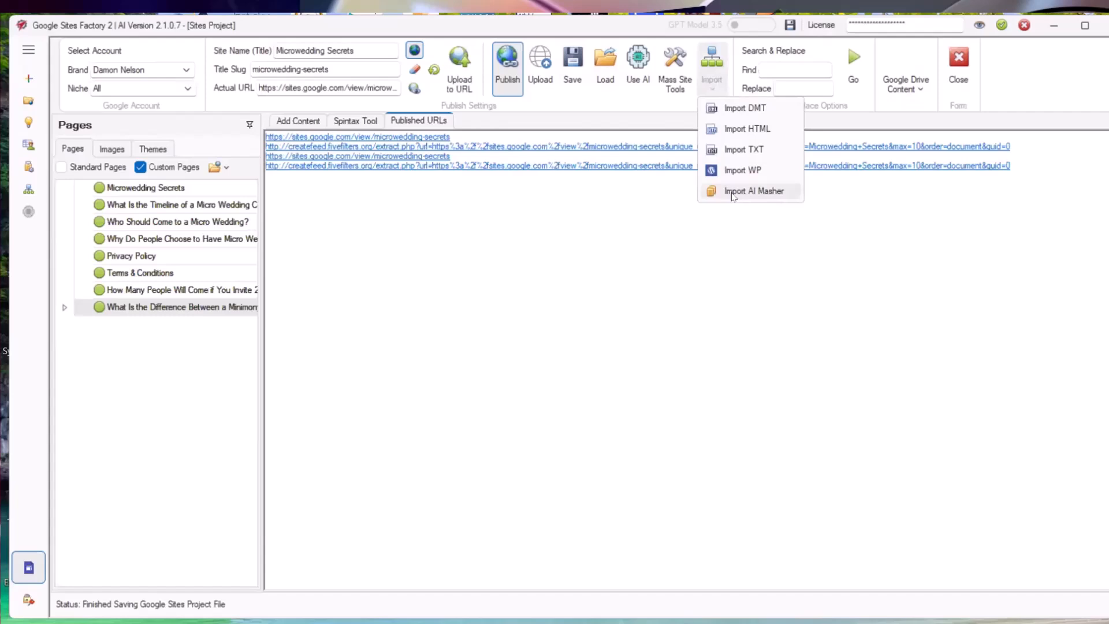
{"action": "left_click", "coordinate": [626, 238]}
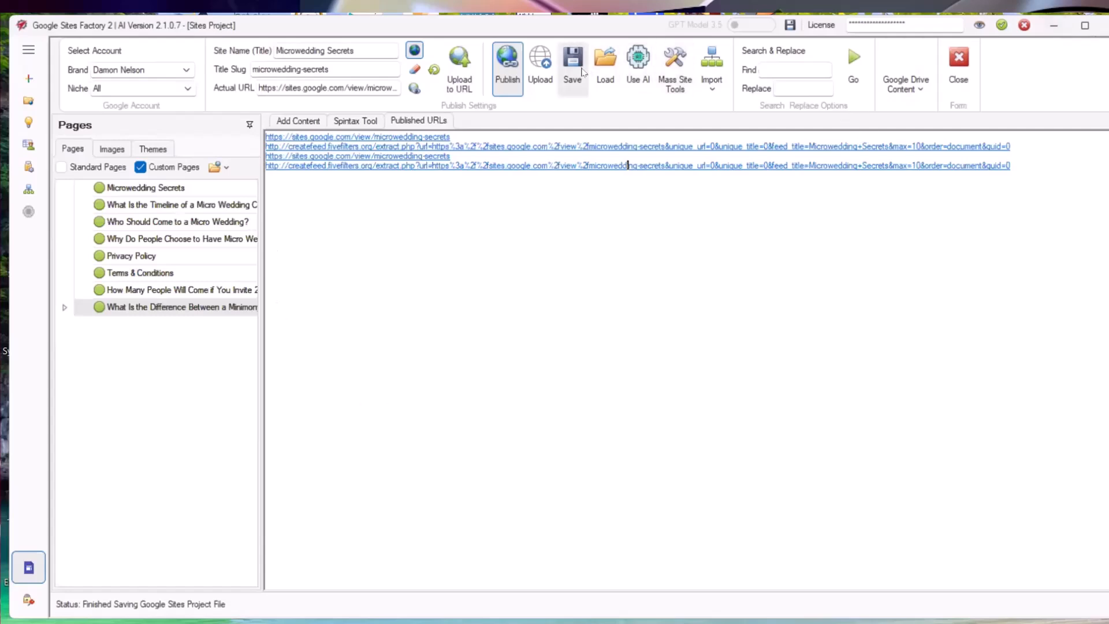
Minimize Google Sites Factory 2, launch GSF SiteMap Factory from the desktop and enlarge its window to nearly fill the screen
{"action": "left_click", "coordinate": [1055, 28]}
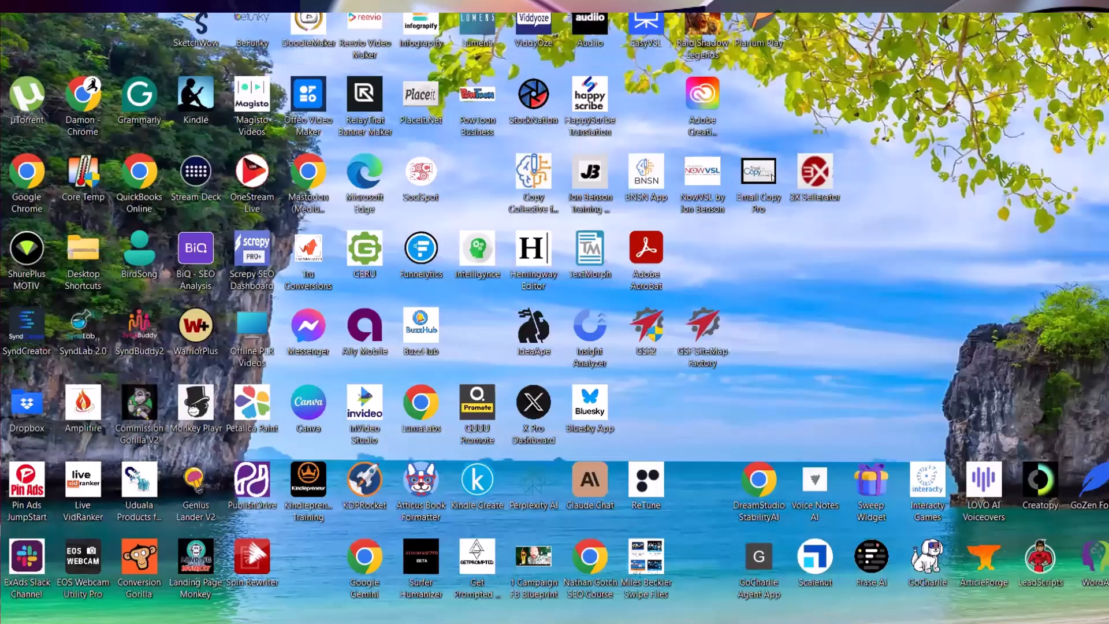
{"action": "double_click", "coordinate": [704, 327]}
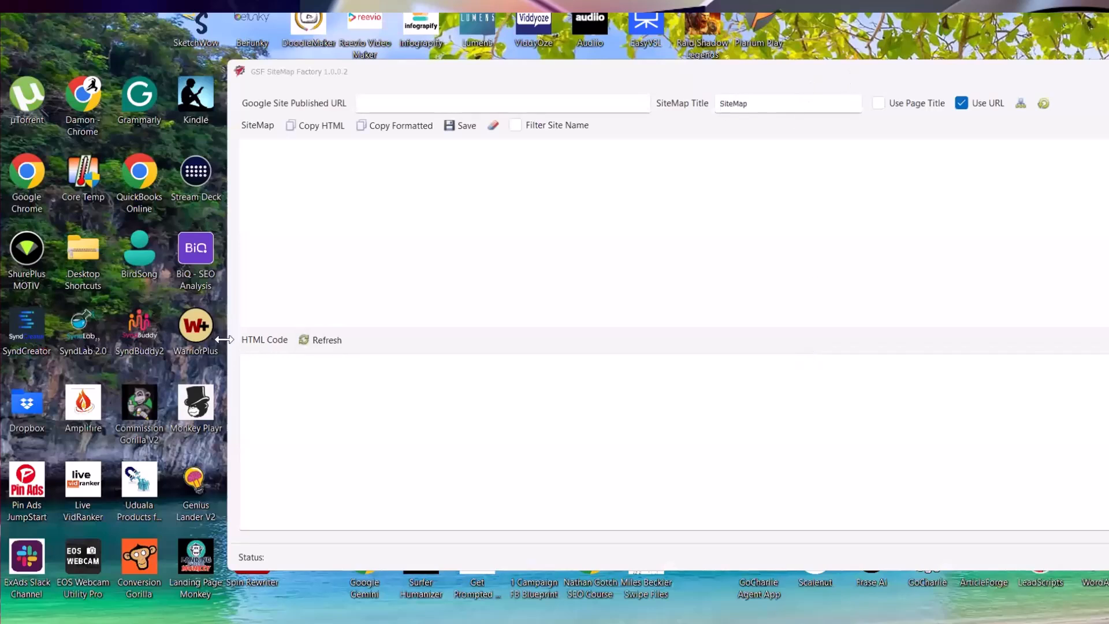
{"action": "left_click_drag", "start_coordinate": [228, 341], "coordinate": [1083, 304]}
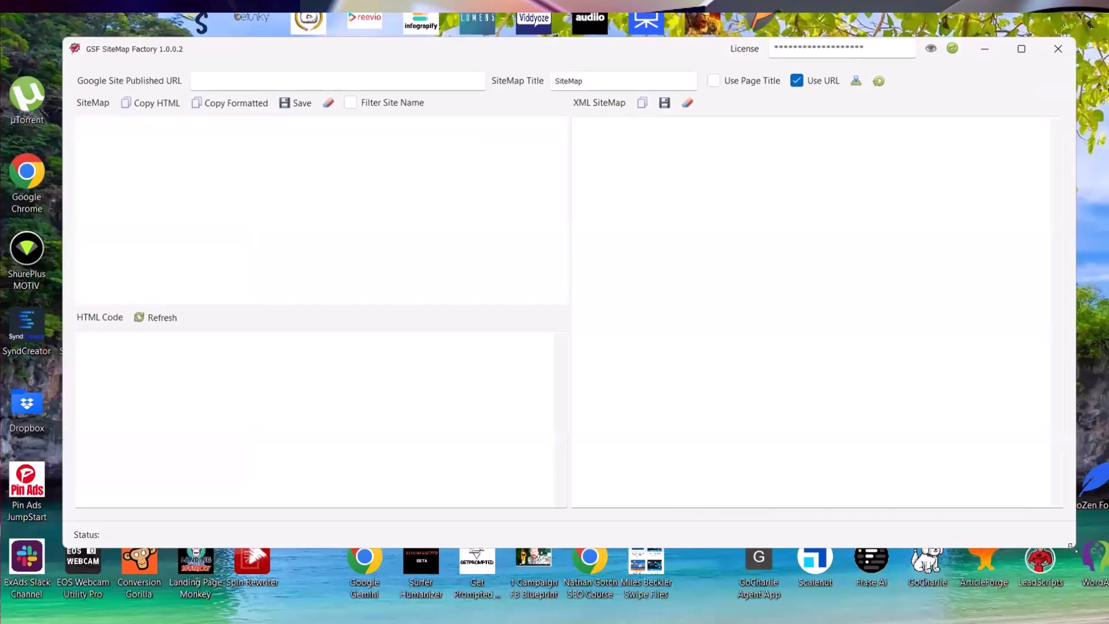
{"action": "left_click_drag", "start_coordinate": [1071, 547], "coordinate": [1108, 623]}
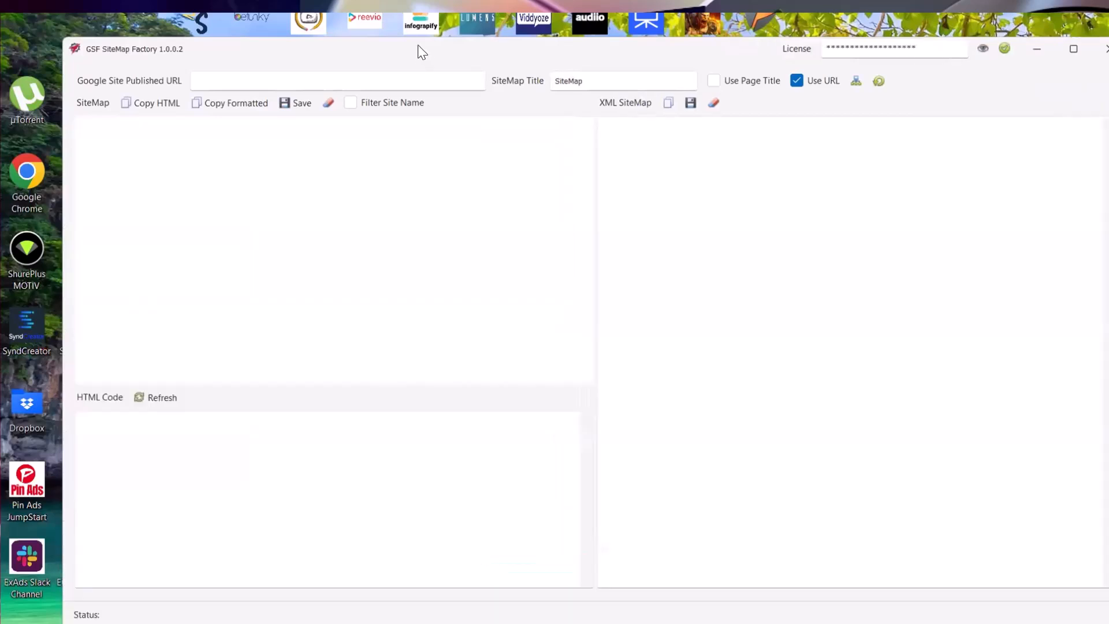
{"action": "left_click_drag", "start_coordinate": [418, 52], "coordinate": [367, 35]}
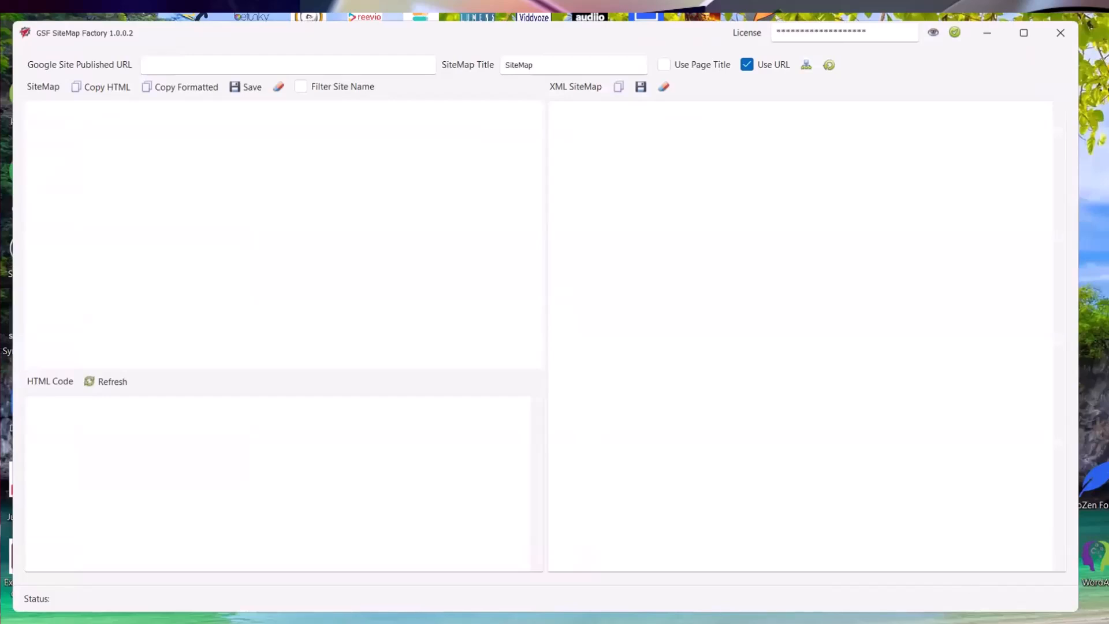
{"action": "left_click_drag", "start_coordinate": [1078, 352], "coordinate": [1108, 353]}
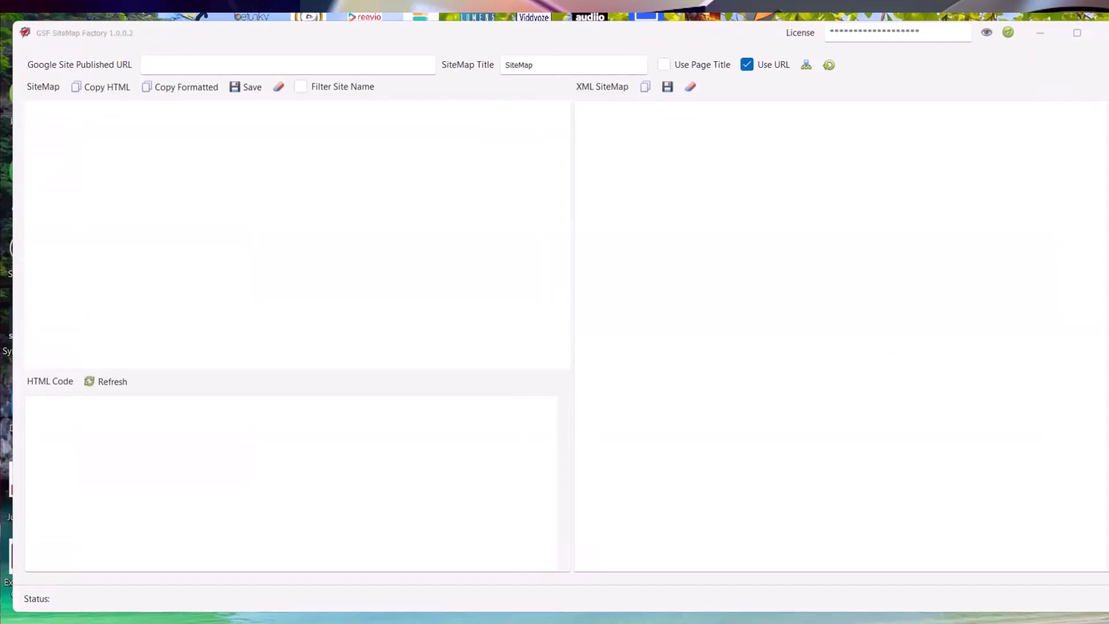
Switch to Chrome and close the outdated Microwedding Secrets page that lacks the newly uploaded articles
{"action": "left_click_drag", "start_coordinate": [1019, 1], "coordinate": [1019, 26]}
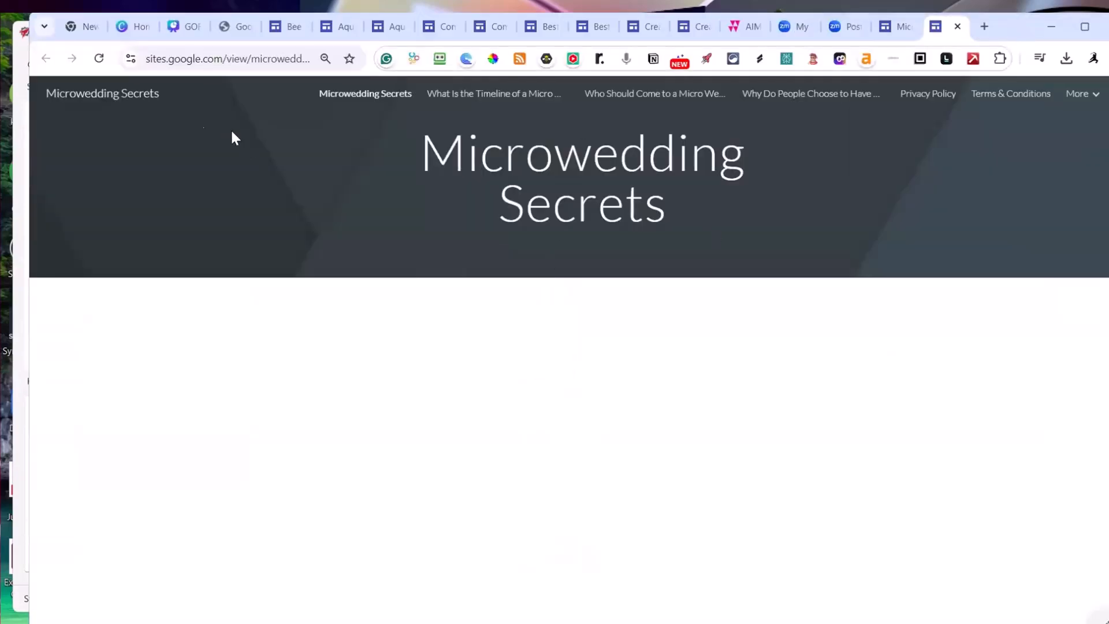
{"action": "left_click", "coordinate": [885, 26]}
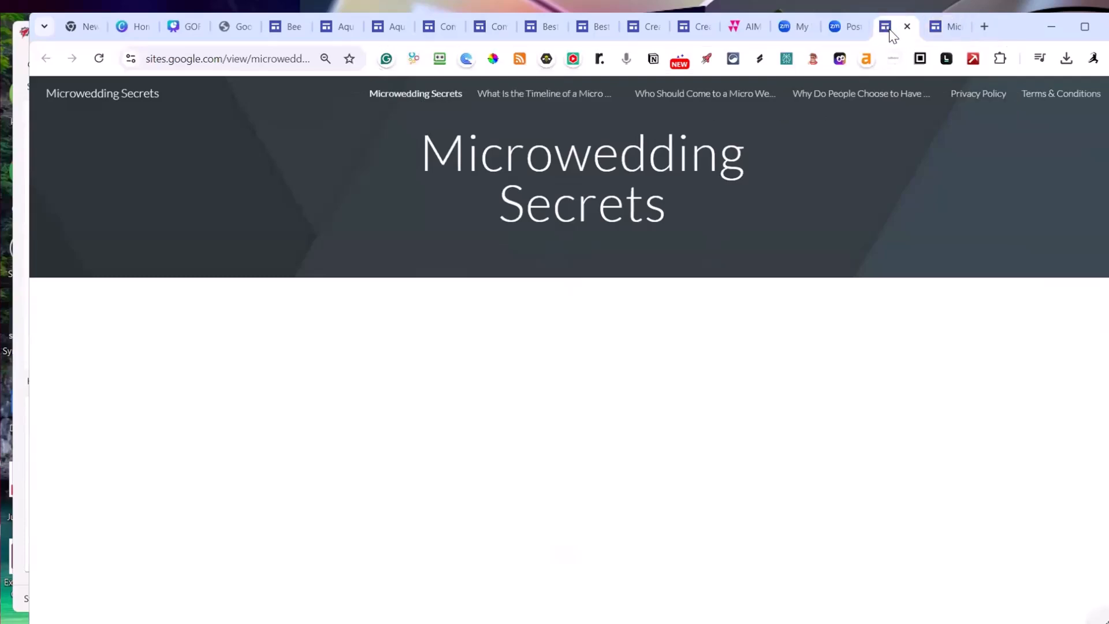
{"action": "left_click", "coordinate": [907, 26]}
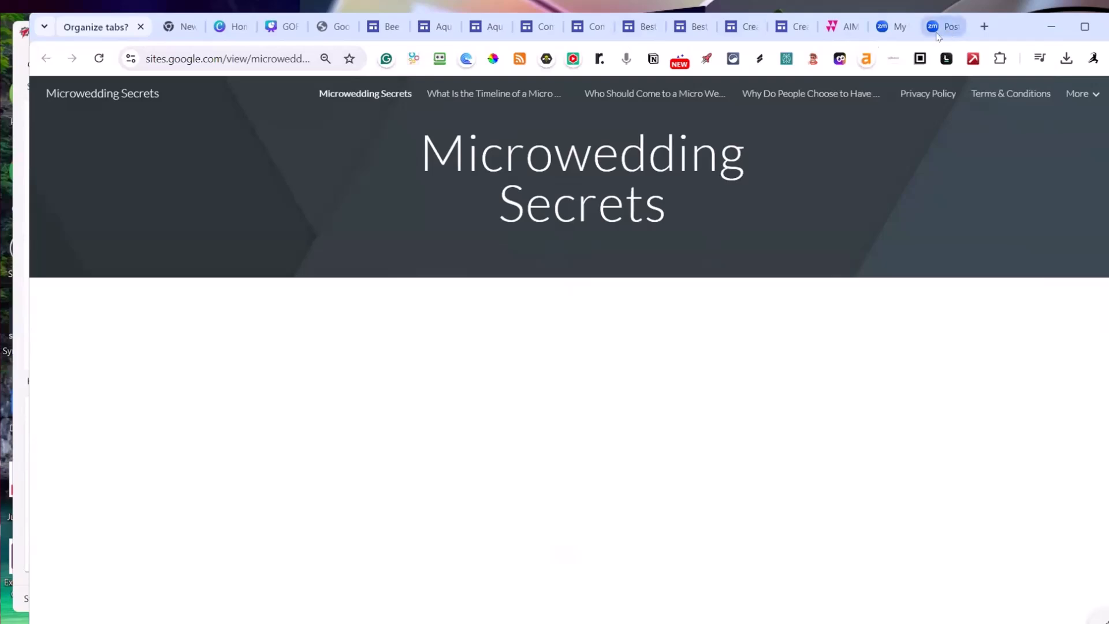
Open Microwedding Secrets in the editor from the Google Sites list and check it for unpublished changes
{"action": "left_click", "coordinate": [383, 26]}
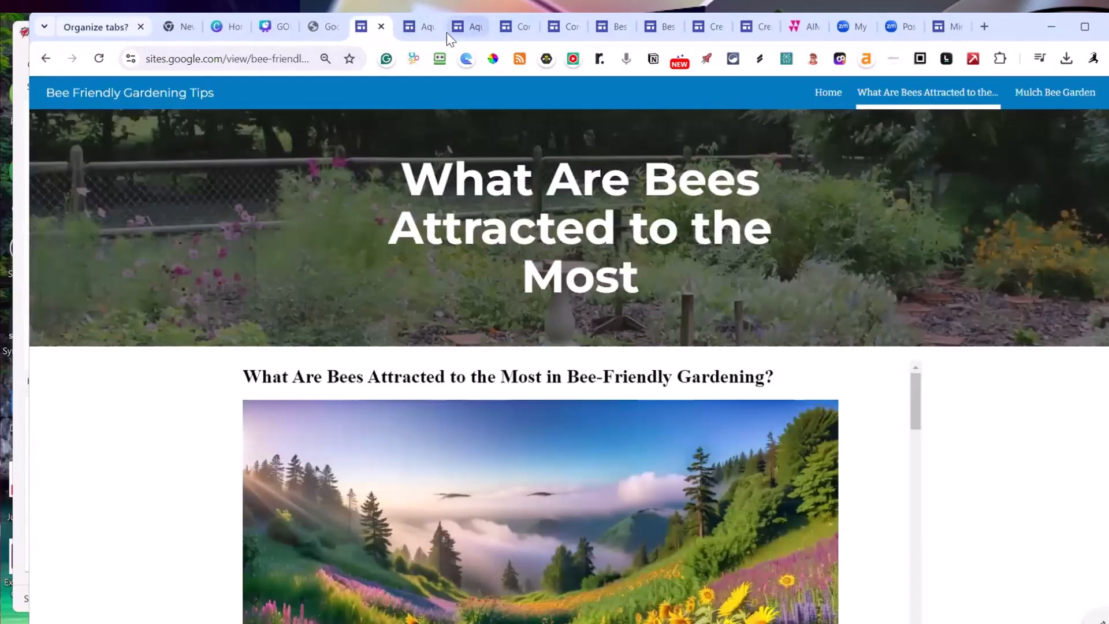
{"action": "left_click", "coordinate": [428, 27]}
{"action": "left_click", "coordinate": [49, 99]}
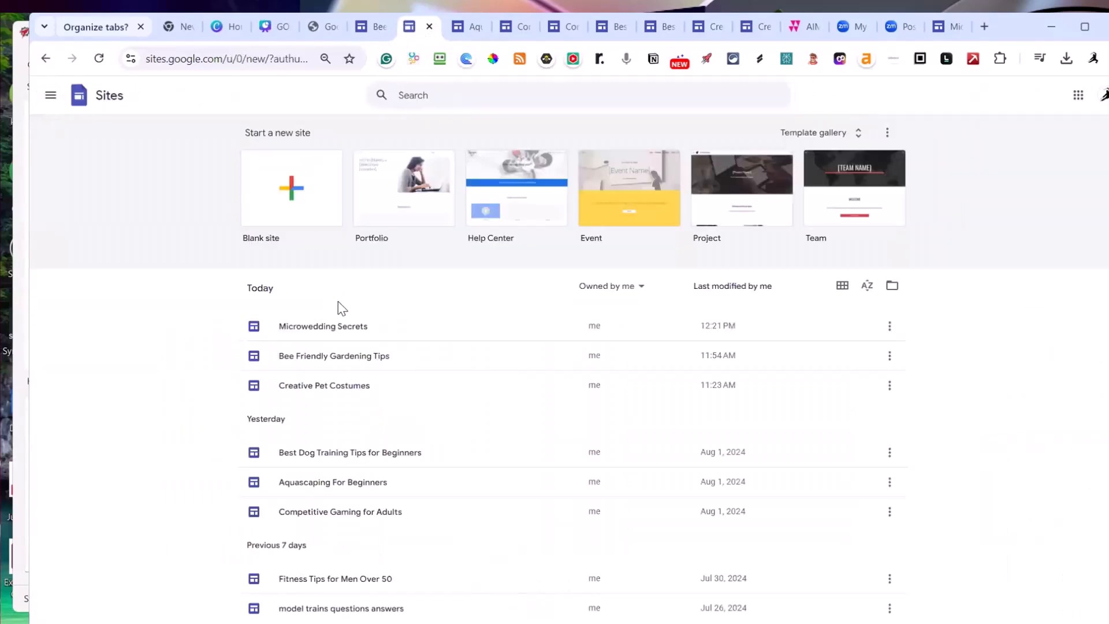
{"action": "left_click", "coordinate": [338, 328]}
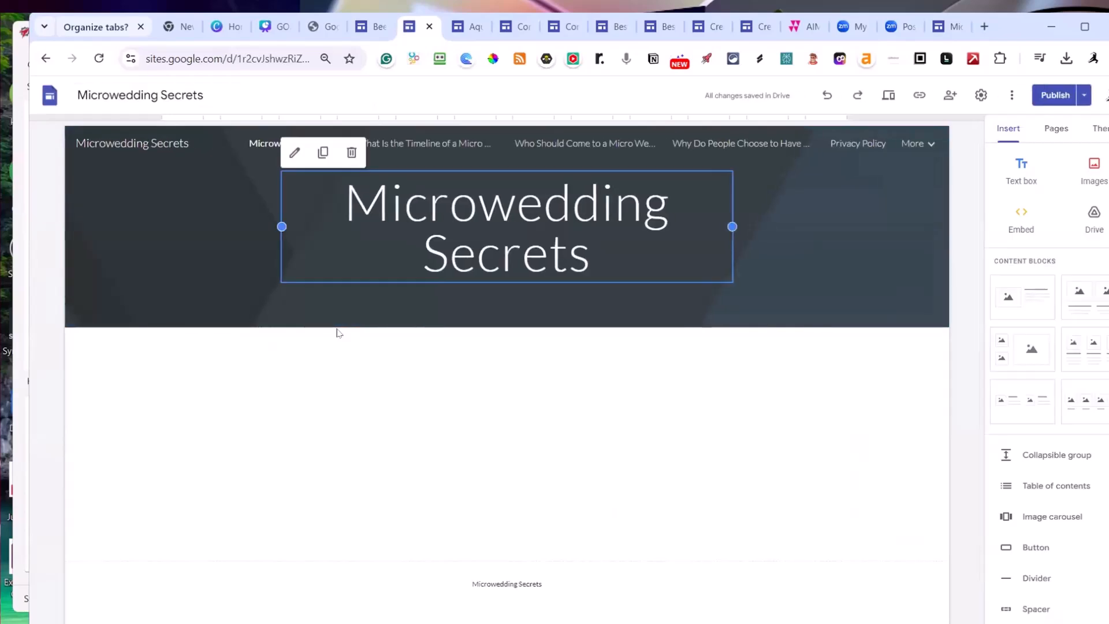
{"action": "left_click", "coordinate": [1060, 102]}
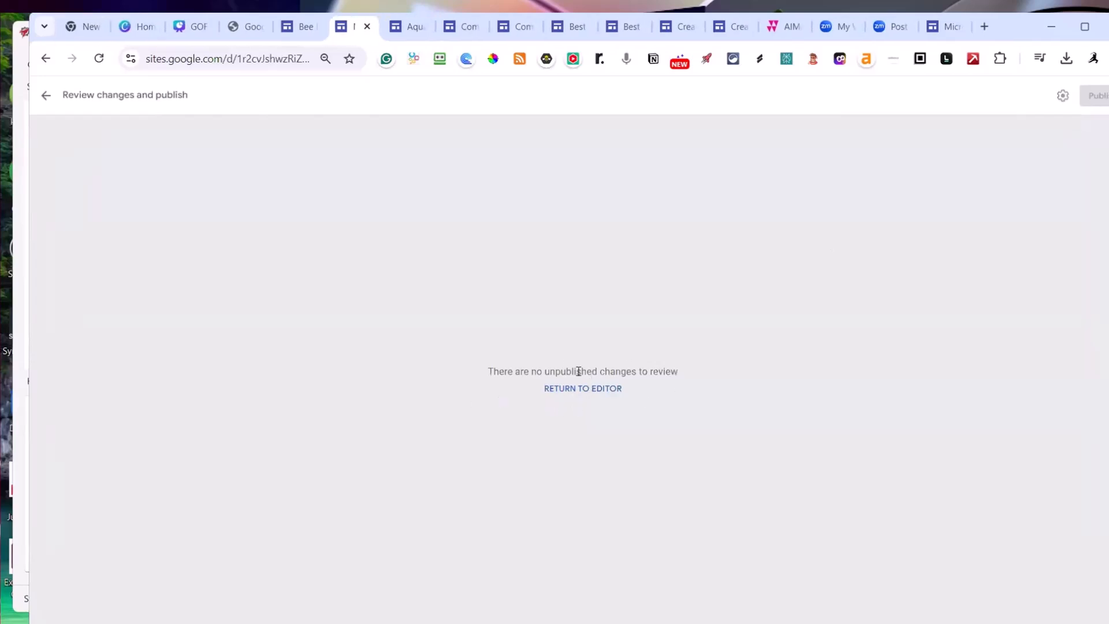
{"action": "left_click", "coordinate": [589, 388]}
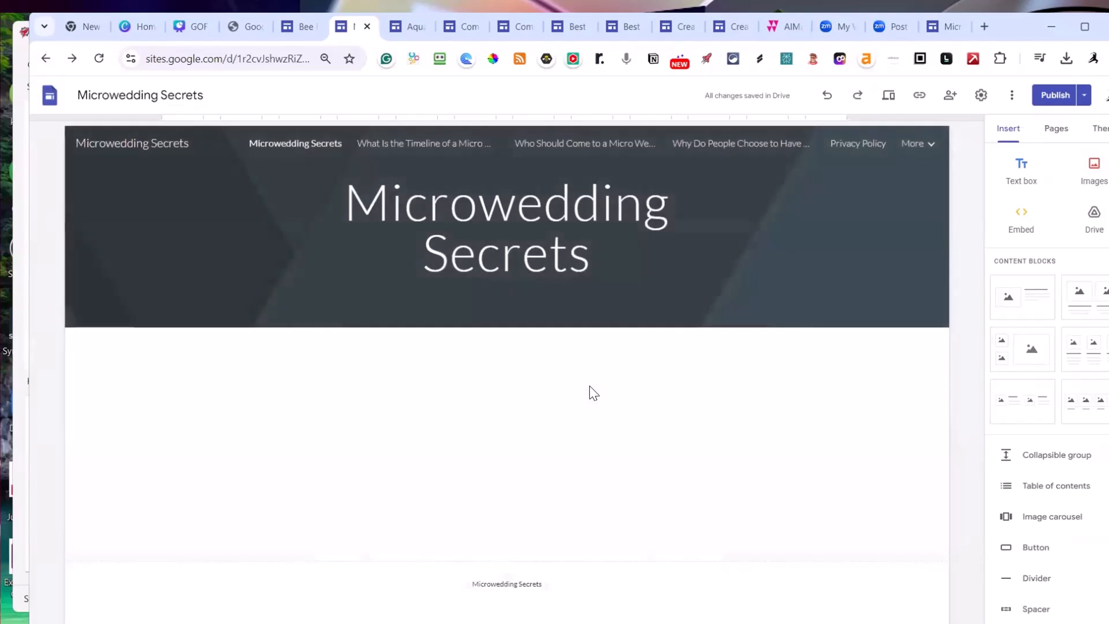
Open the published version of Microwedding Secrets from the editor and copy its URL
{"action": "left_click", "coordinate": [1085, 97]}
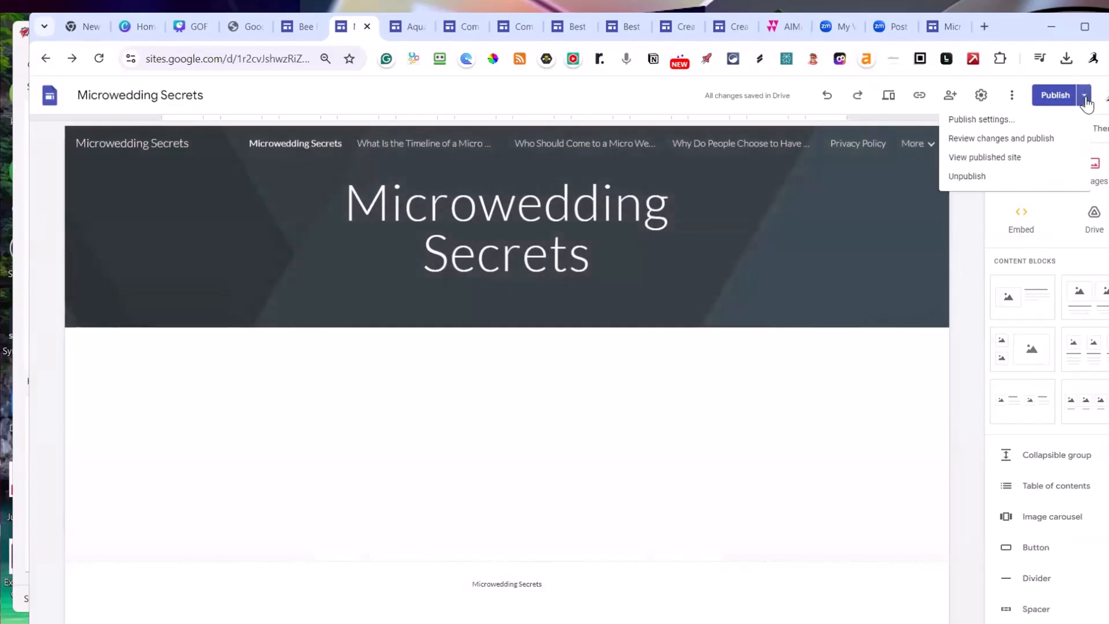
{"action": "left_click", "coordinate": [1003, 158]}
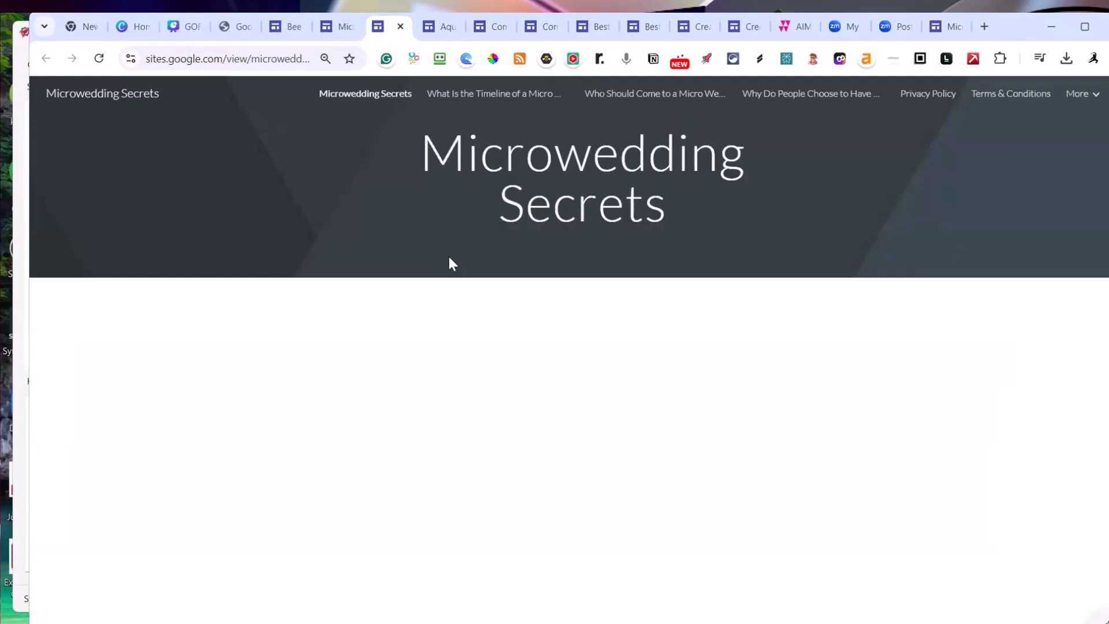
{"action": "left_click", "coordinate": [194, 59]}
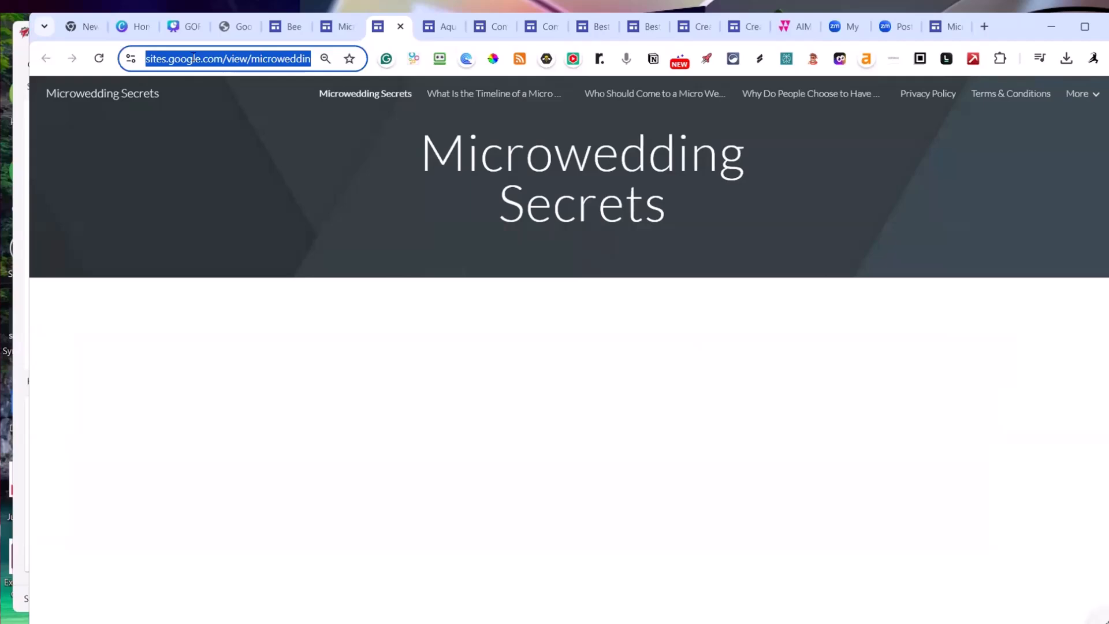
{"action": "key", "text": "alt+Tab"}
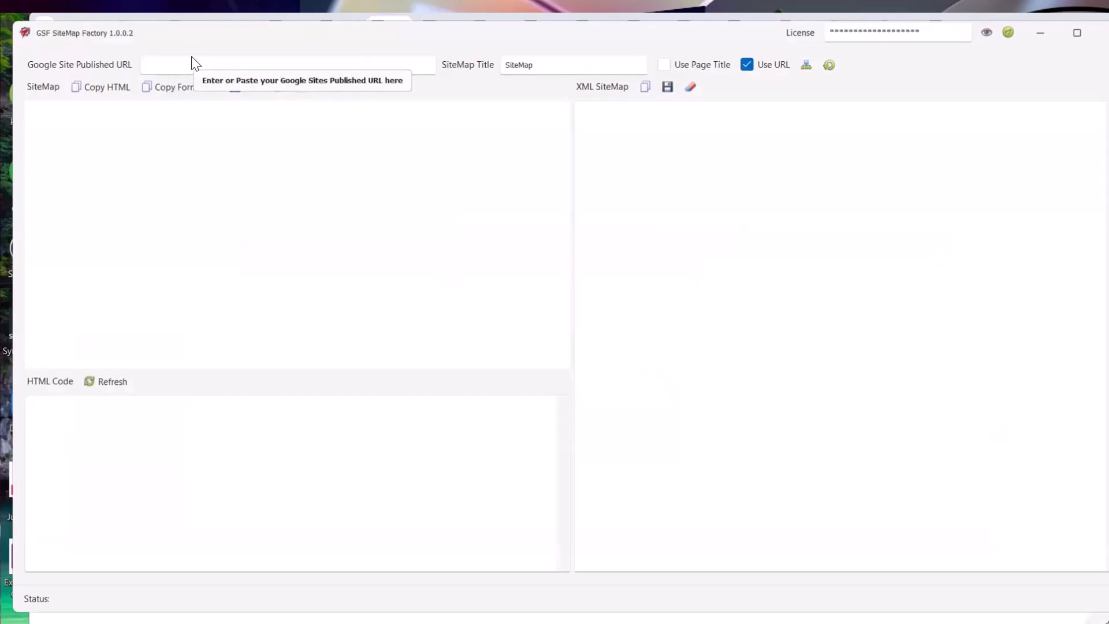
{"action": "left_click", "coordinate": [162, 67]}
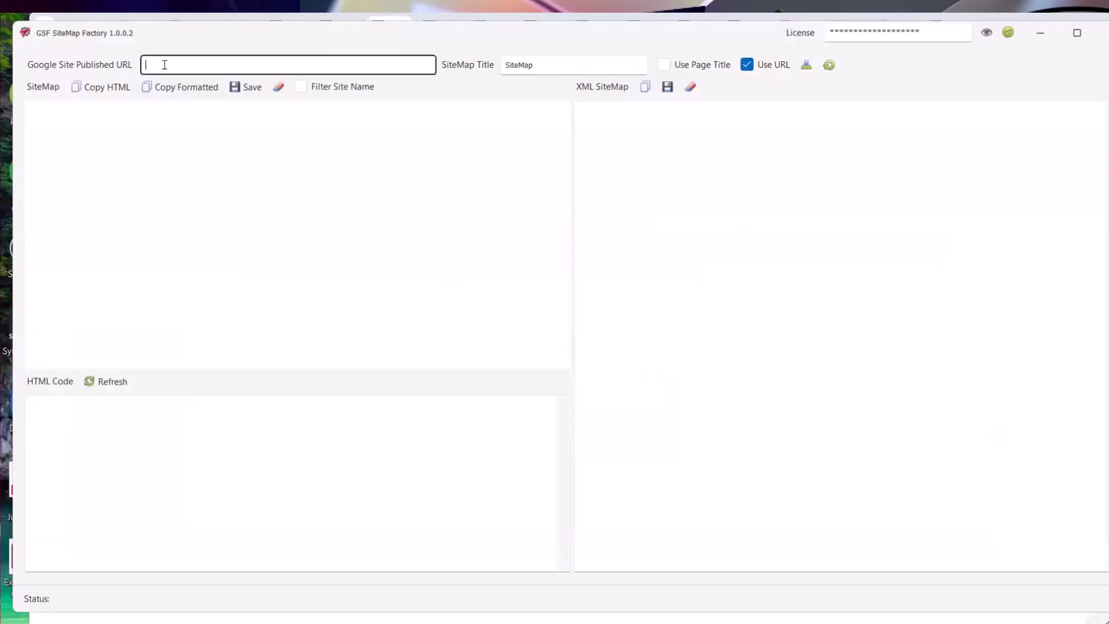
{"action": "type", "text": "https://sites.google.com/view/microwedding-secrets/microwedding-secrets"}
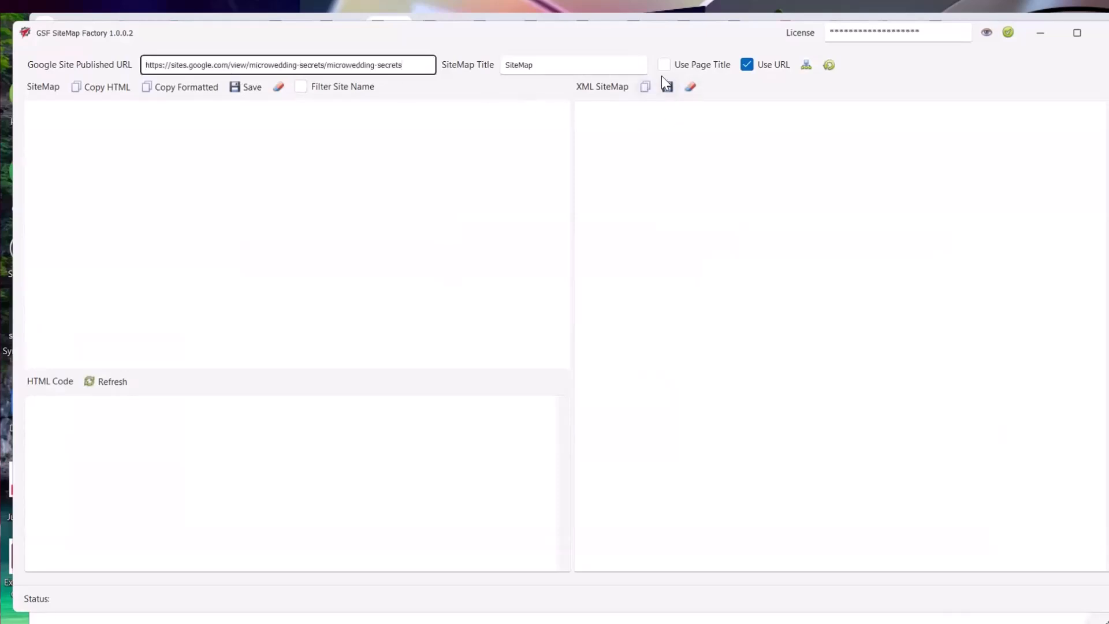
{"action": "left_click", "coordinate": [806, 67]}
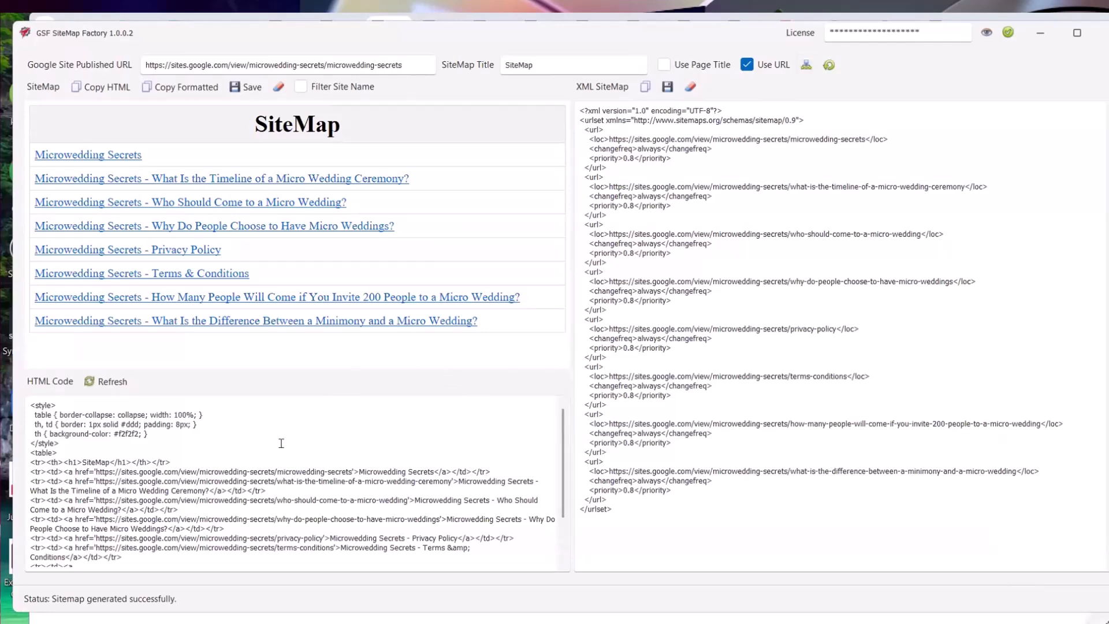
{"action": "scroll", "coordinate": [281, 448], "scroll_direction": "down", "scroll_amount": 2}
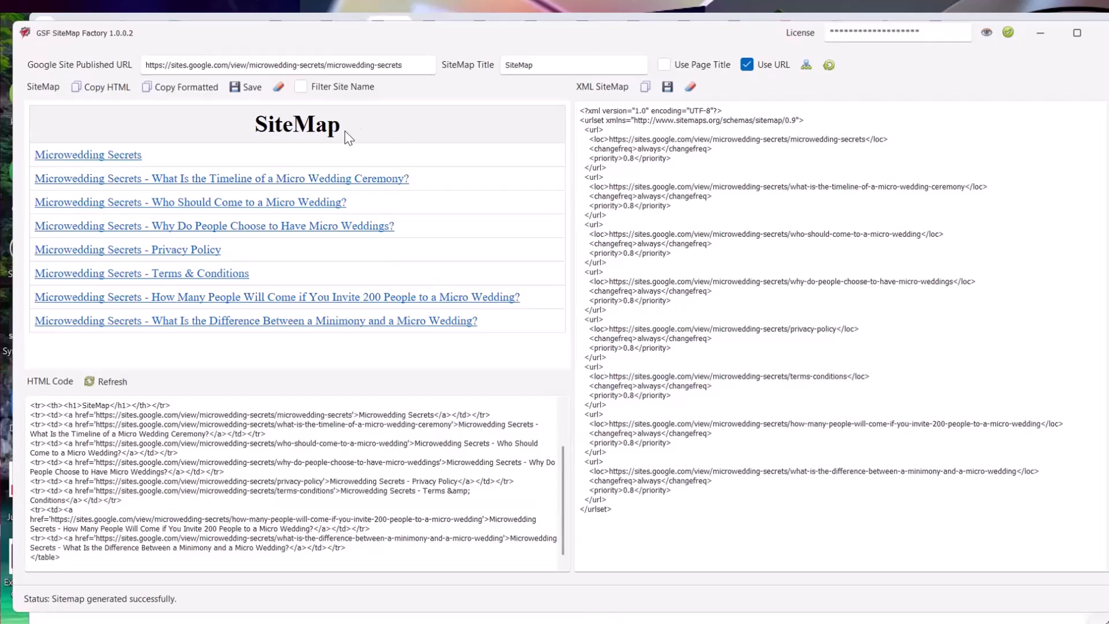
Replace the sitemap title with "Tabel of Contents"
{"action": "left_click", "coordinate": [539, 63]}
{"action": "left_click_drag", "start_coordinate": [539, 64], "coordinate": [503, 64]}
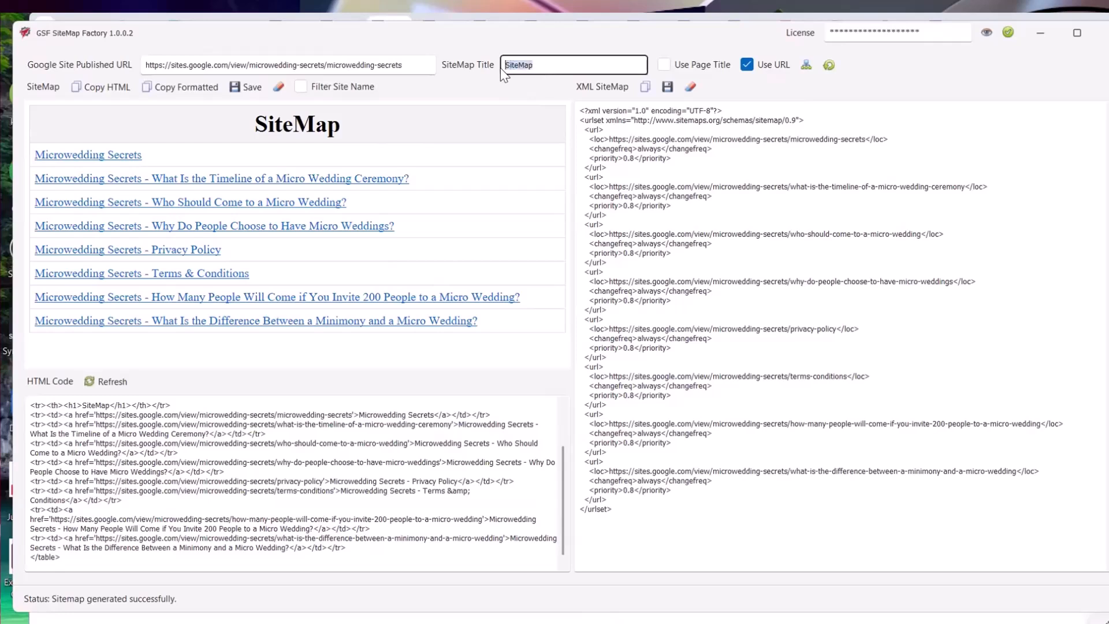
{"action": "type", "text": "Tabel of Contents"}
Change the h1 heading in the sitemap's HTML code to "Table of Contents" and refresh the sitemap preview
{"action": "left_click_drag", "start_coordinate": [110, 407], "coordinate": [81, 405]}
{"action": "left_click", "coordinate": [79, 407]}
{"action": "type", "text": "Tab"}
{"action": "type", "text": "le of Cont"}
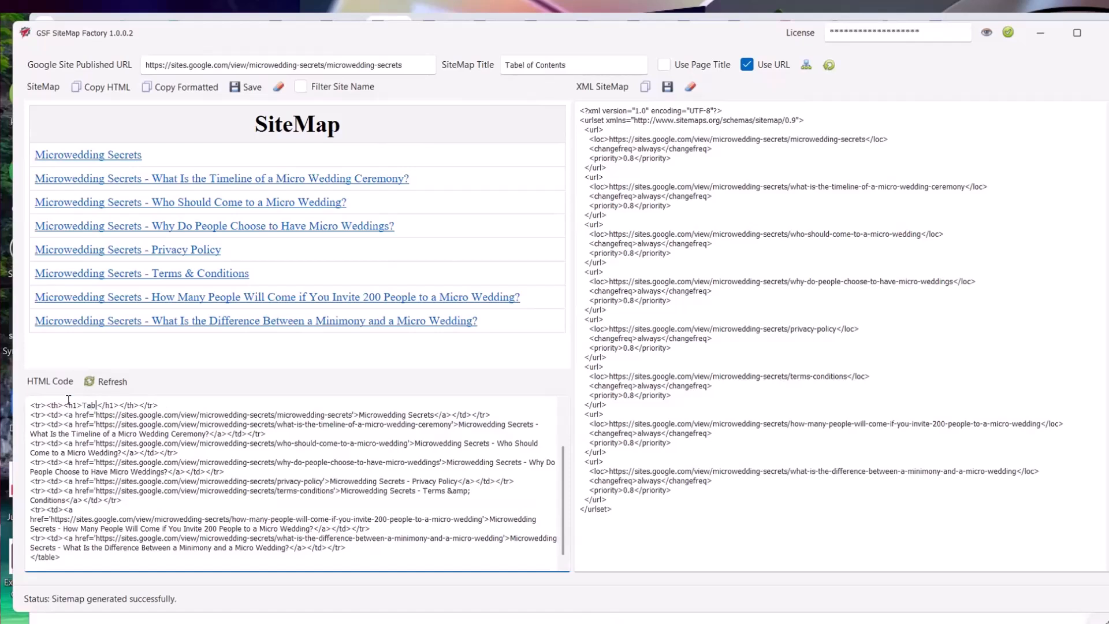
{"action": "type", "text": "ents"}
{"action": "left_click", "coordinate": [214, 352]}
{"action": "left_click", "coordinate": [117, 384]}
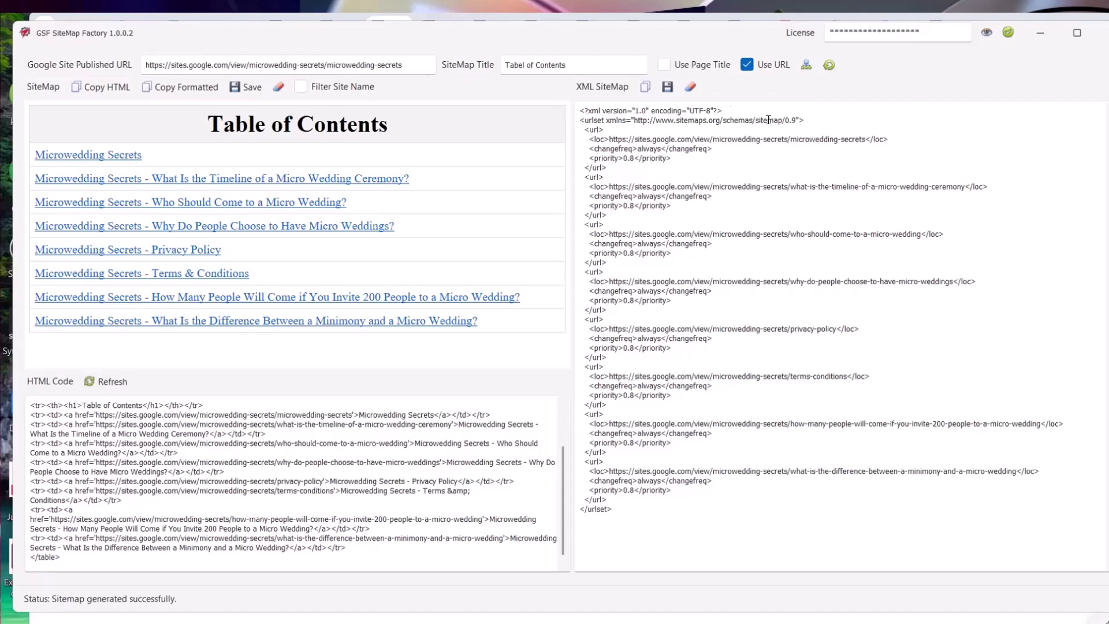
Filter the site name out of the sitemap link titles and copy the formatted sitemap
{"action": "left_click", "coordinate": [300, 88]}
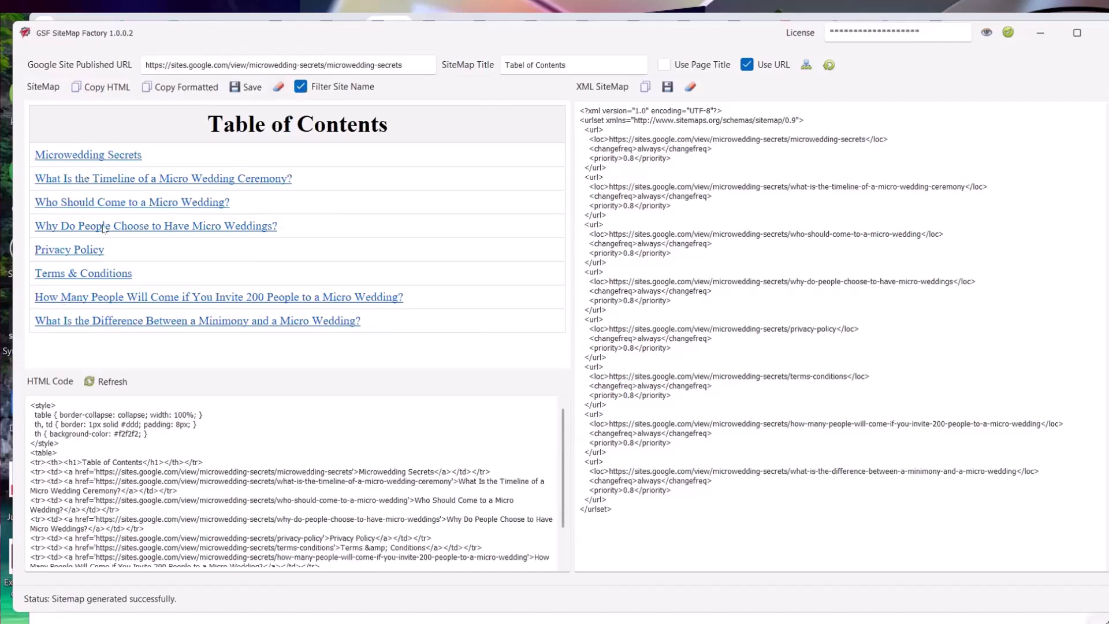
{"action": "left_click", "coordinate": [174, 88]}
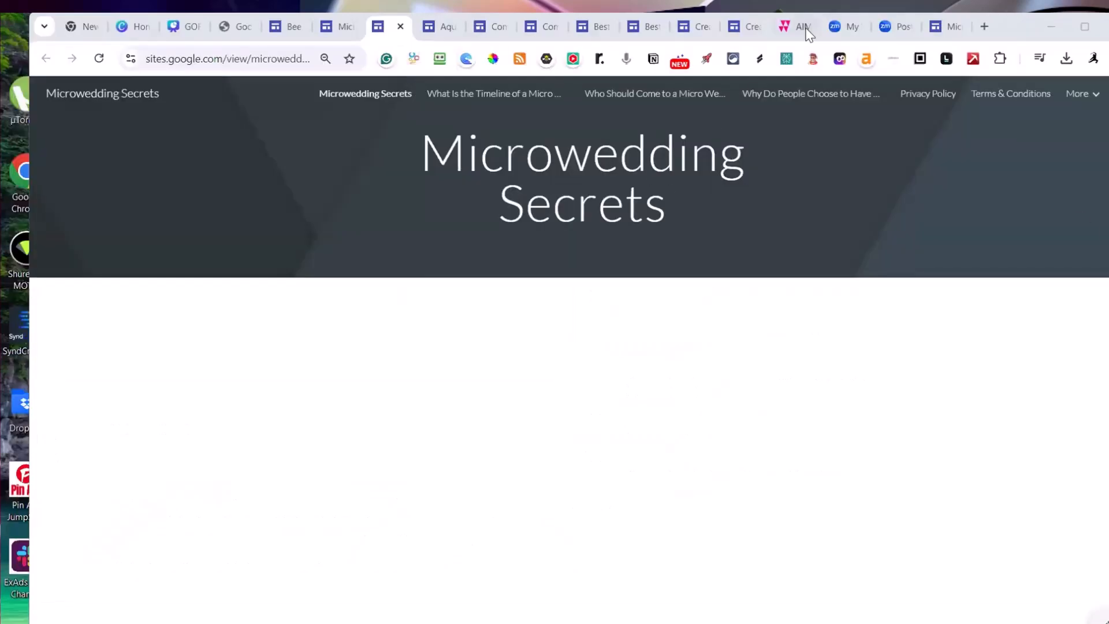
Return to the Microwedding Secrets editor in Chrome, try the Level theme, and settle on the Vision theme for the site
{"action": "left_click", "coordinate": [330, 25]}
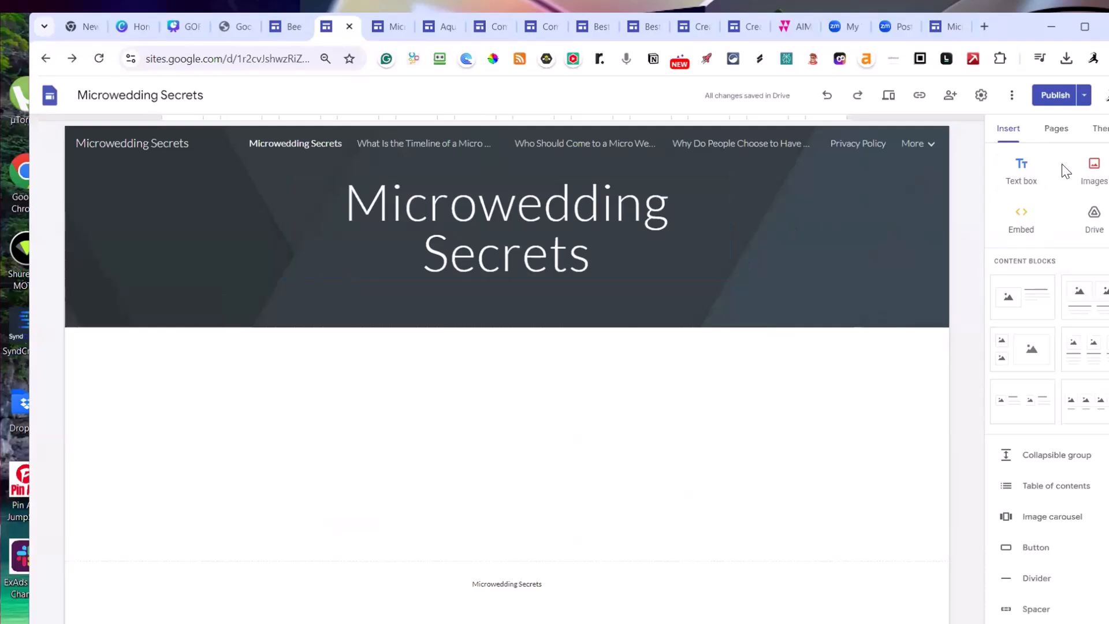
{"action": "left_click", "coordinate": [1099, 128]}
{"action": "scroll", "coordinate": [1094, 424], "scroll_direction": "down", "scroll_amount": 2}
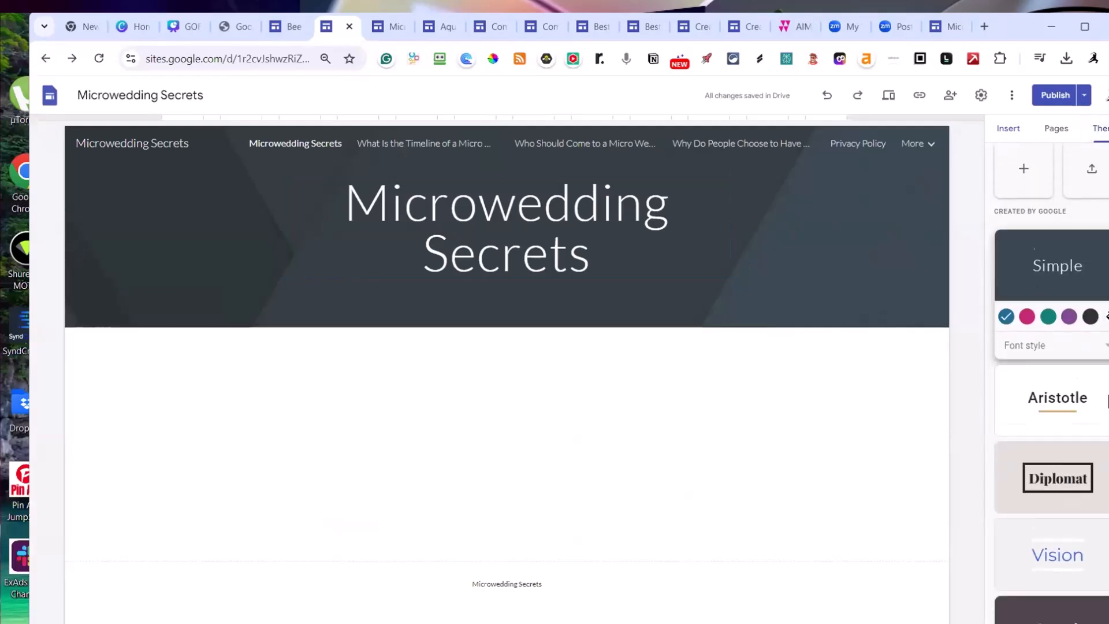
{"action": "left_click", "coordinate": [1048, 538]}
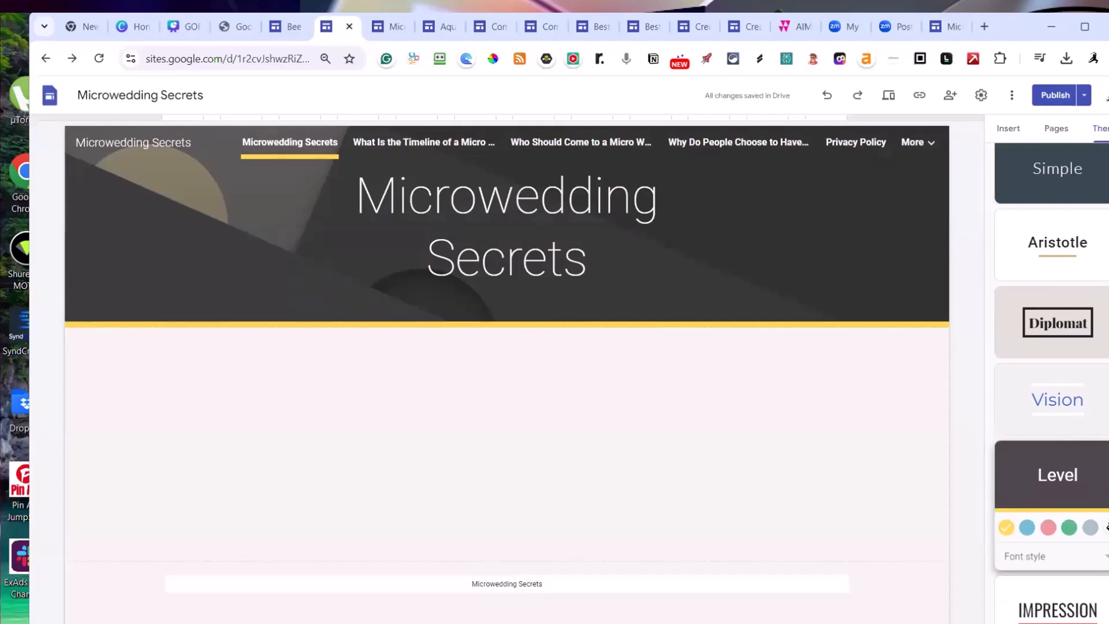
{"action": "left_click", "coordinate": [1069, 602]}
{"action": "left_click", "coordinate": [1088, 410]}
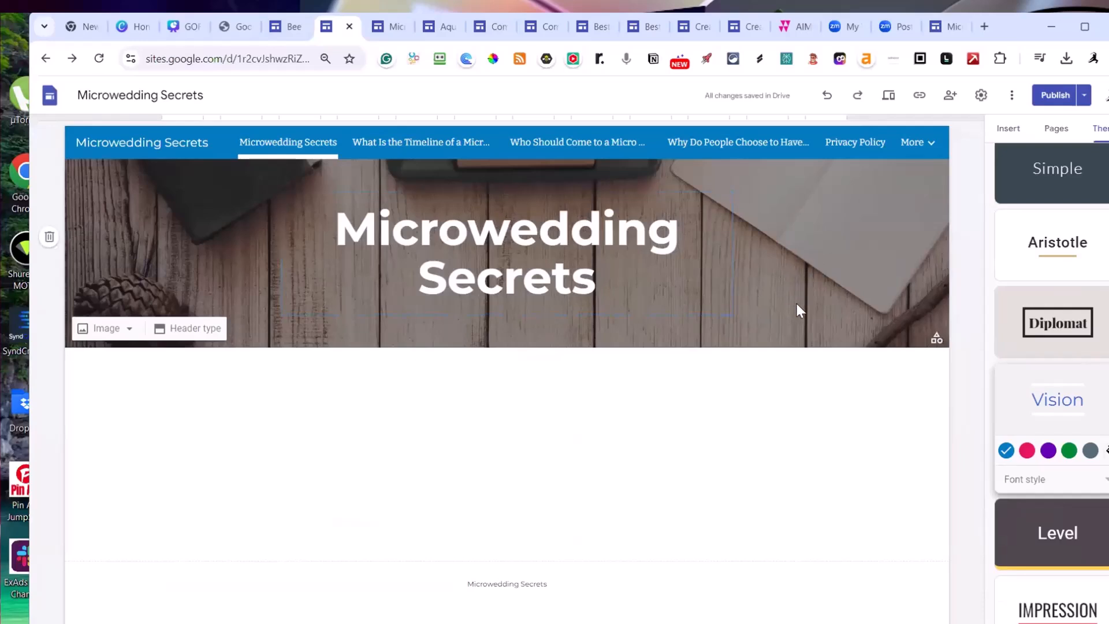
Replace the home page header image with the first photo, the floral arch with chairs, from the Microwedding Secrets folder in Google Drive
{"action": "left_click", "coordinate": [108, 331]}
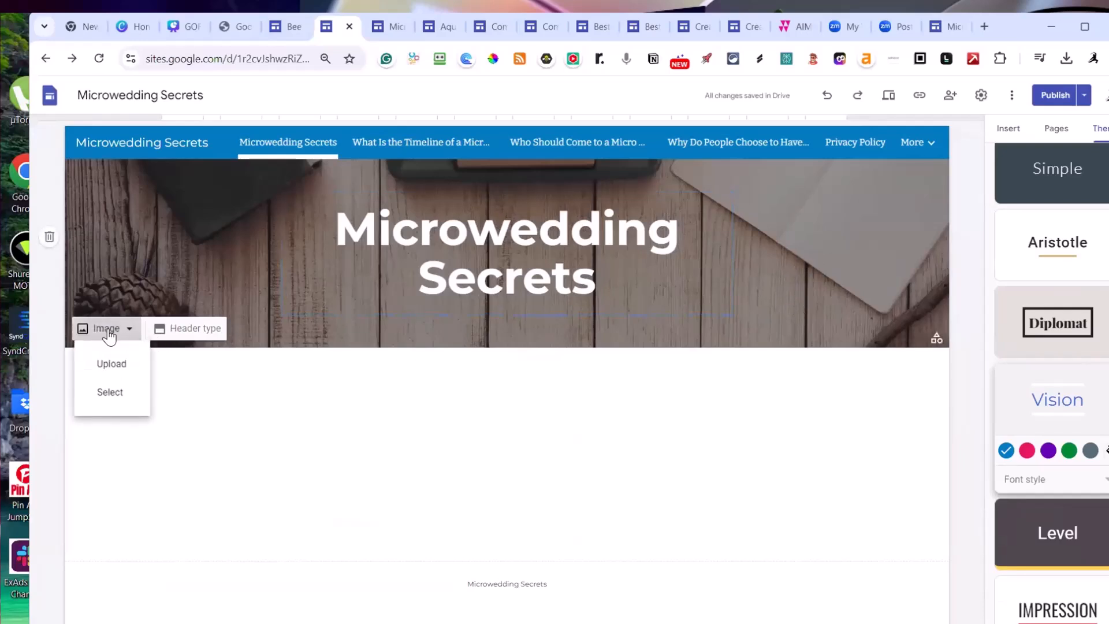
{"action": "left_click", "coordinate": [109, 392]}
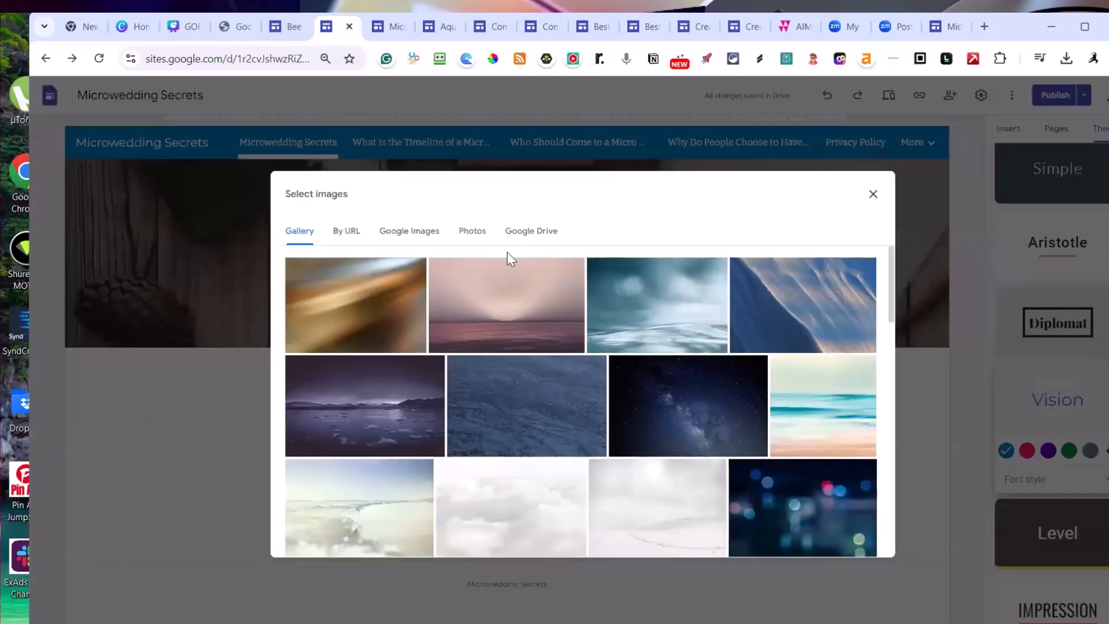
{"action": "left_click", "coordinate": [530, 237]}
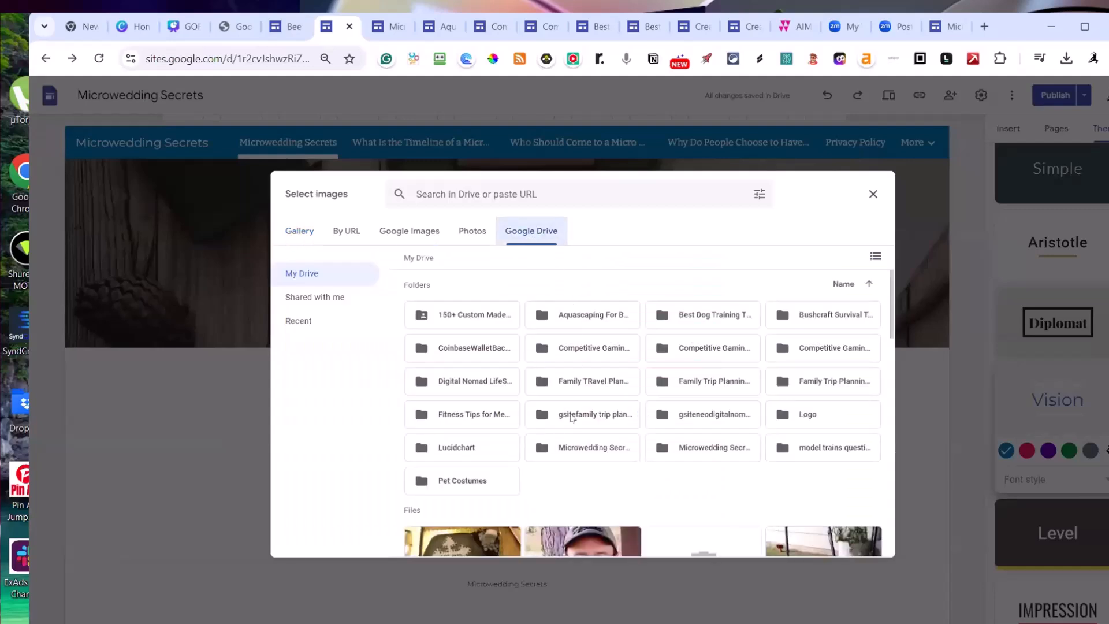
{"action": "double_click", "coordinate": [568, 453]}
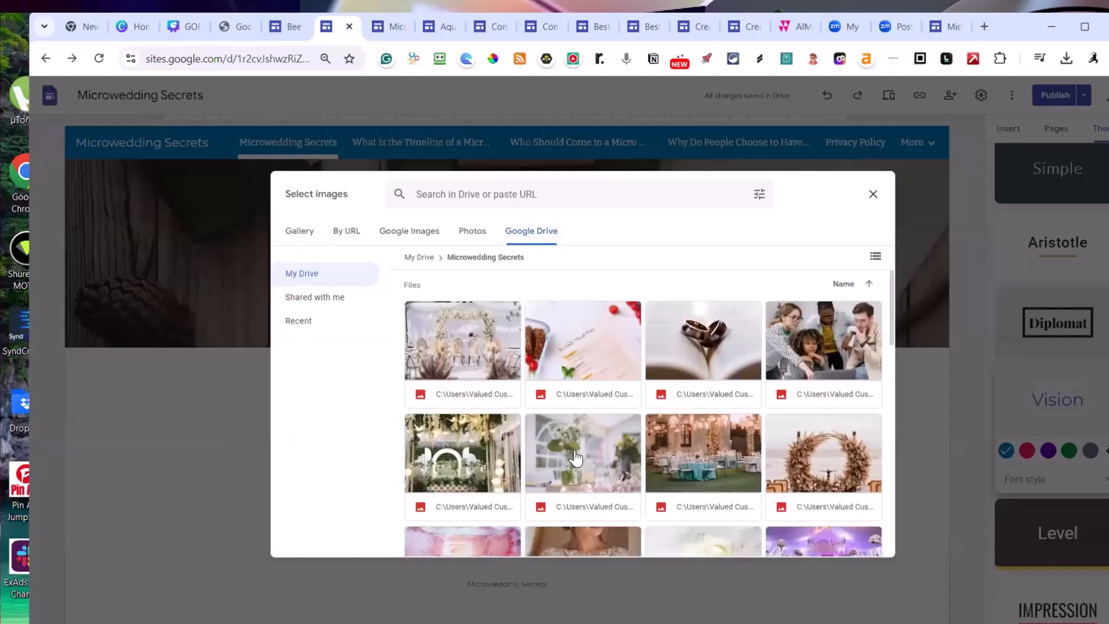
{"action": "left_click", "coordinate": [485, 353]}
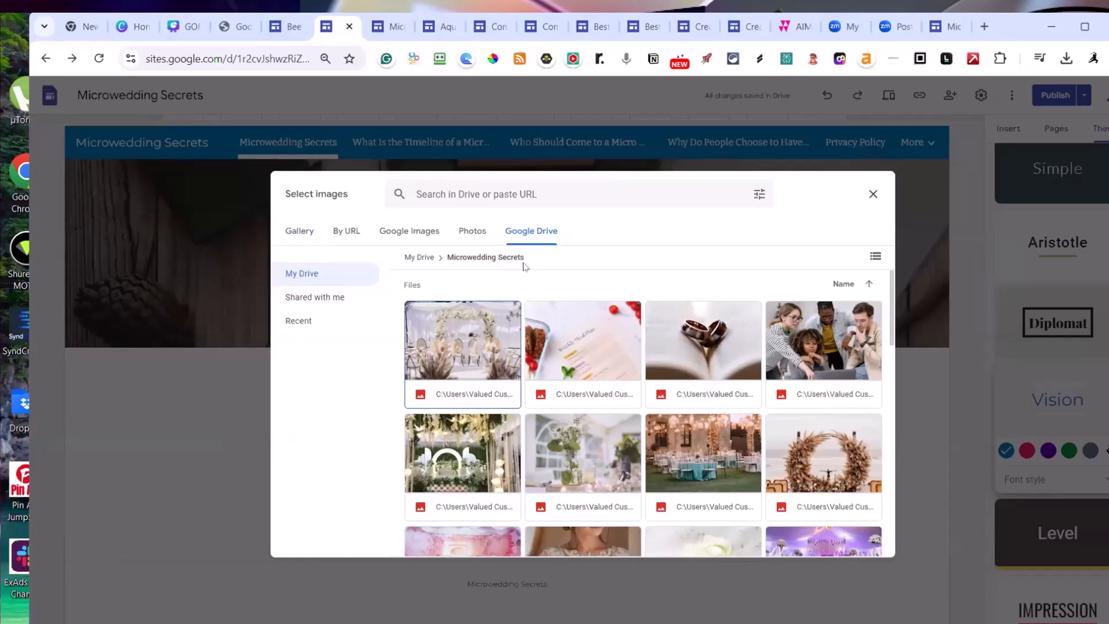
{"action": "left_click", "coordinate": [469, 325]}
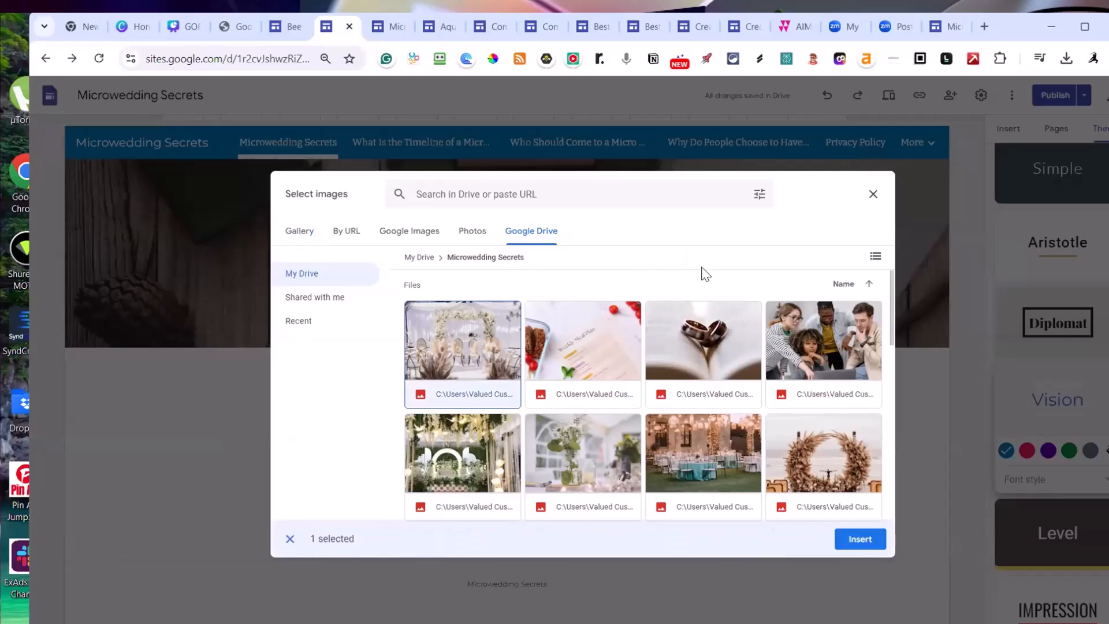
{"action": "left_click", "coordinate": [860, 540]}
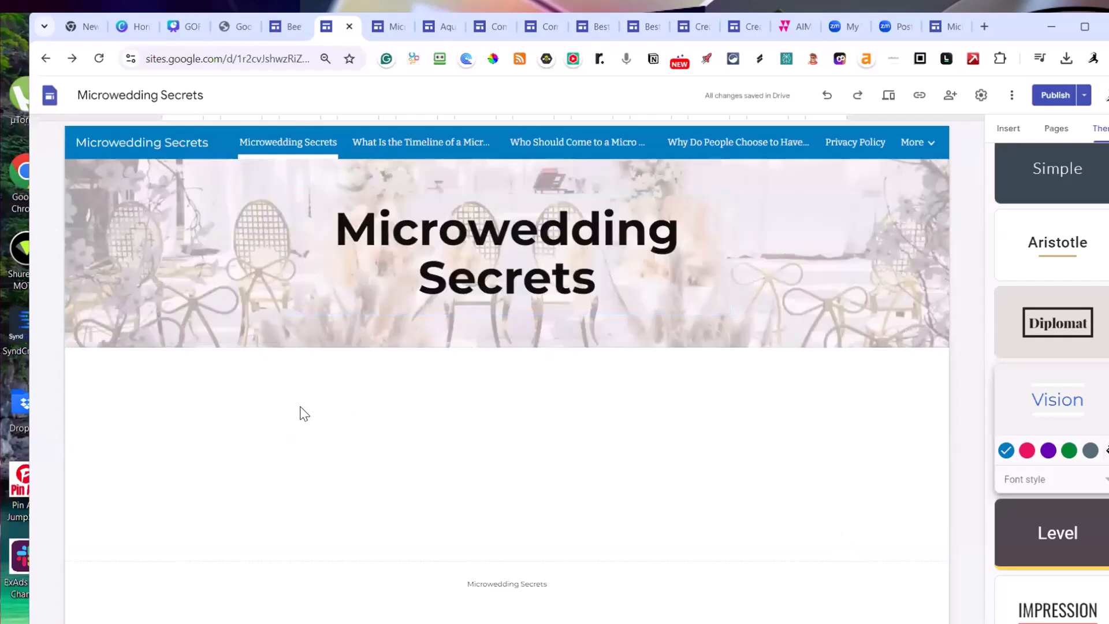
Insert a text box below the header, paste the formatted Table of Contents links, and remove the blank lines at its end
{"action": "left_click", "coordinate": [1007, 130]}
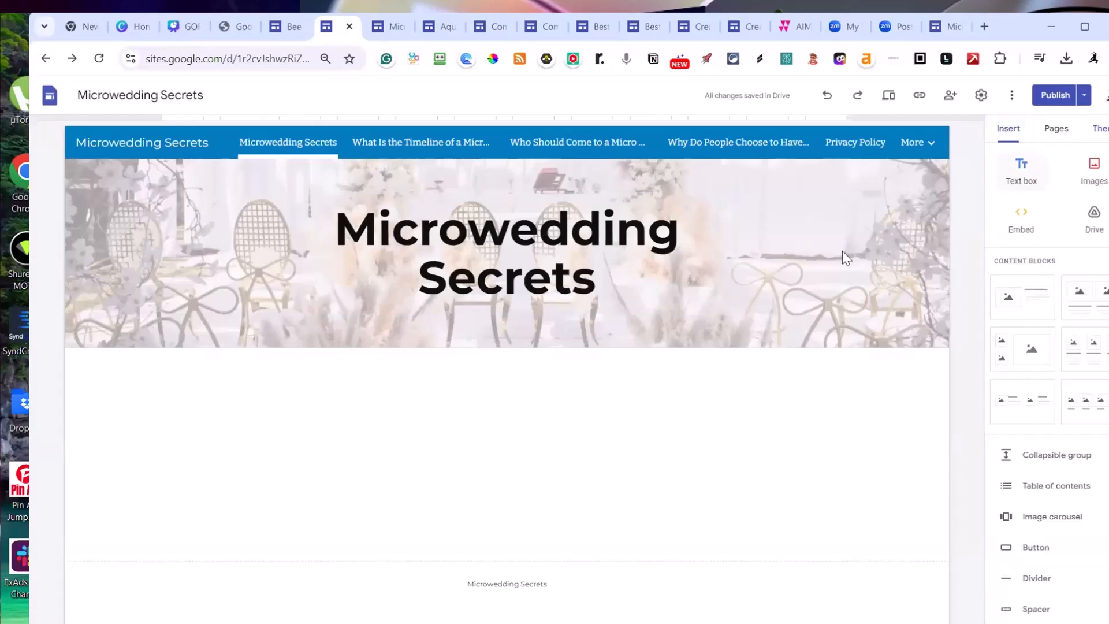
{"action": "left_click", "coordinate": [1018, 173]}
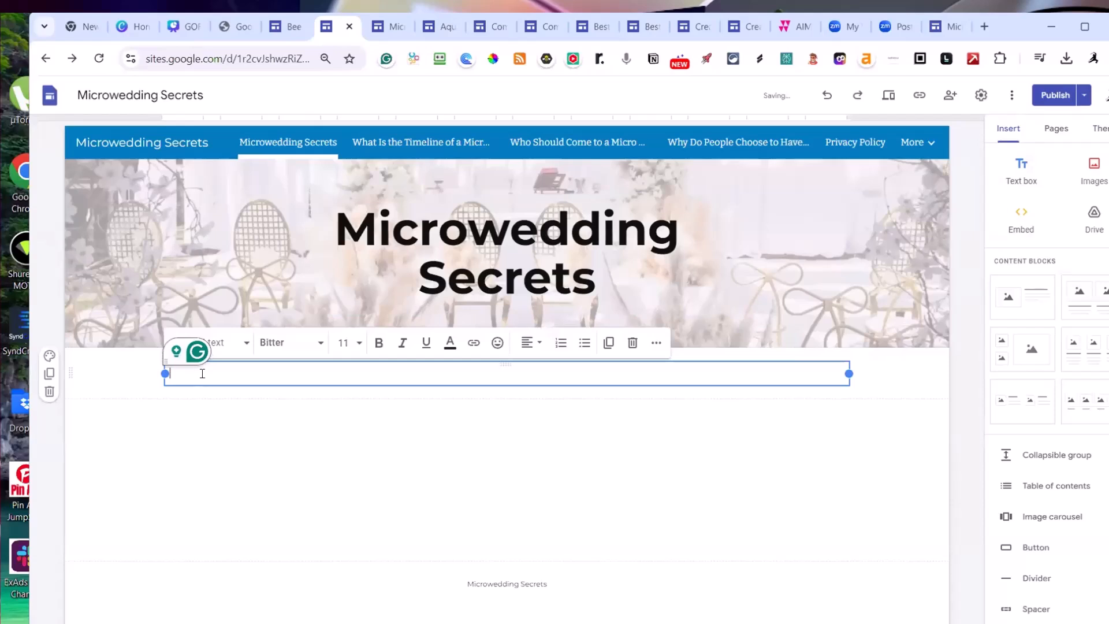
{"action": "type", "text": "Table of Contents Microwedding Secrets What Is the Timeline of a Micro Wedding Ceremony? Who Should Come to a Micro Wedding? Why Do People Choose to Have Micro Weddings? Privacy Policy Terms & Conditions How Many People Will Come if You Invite 200 People to a Micro Wedding? What Is the Difference Between a Minimony and a Micro Wedding?"}
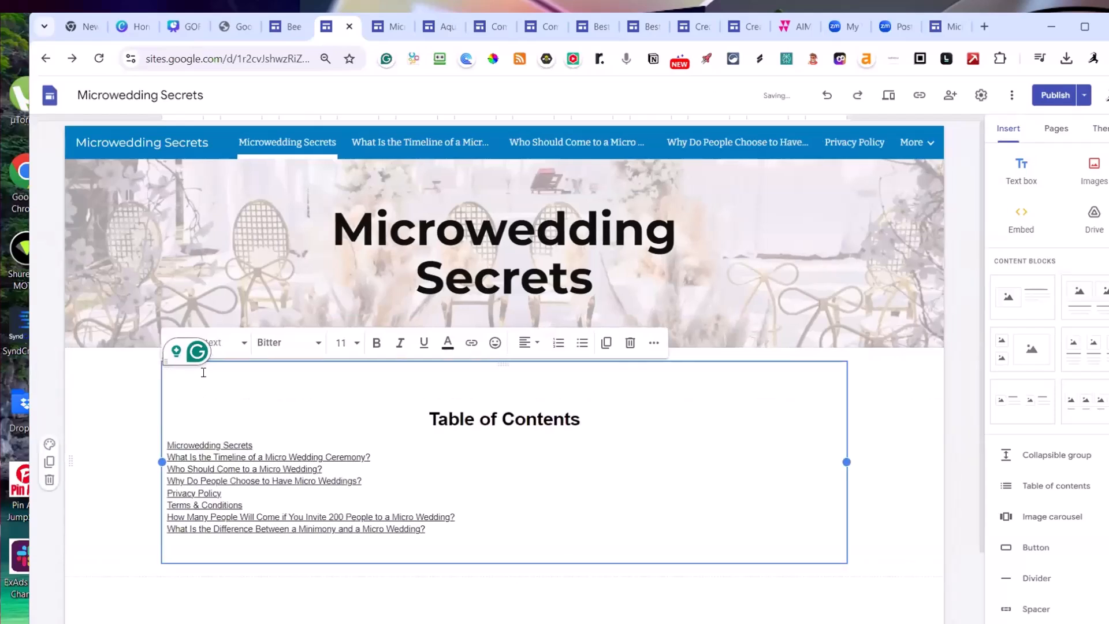
{"action": "left_click", "coordinate": [899, 414]}
{"action": "left_click", "coordinate": [254, 549]}
{"action": "key", "text": "BackSpace"}
{"action": "key", "text": "BackSpace"}
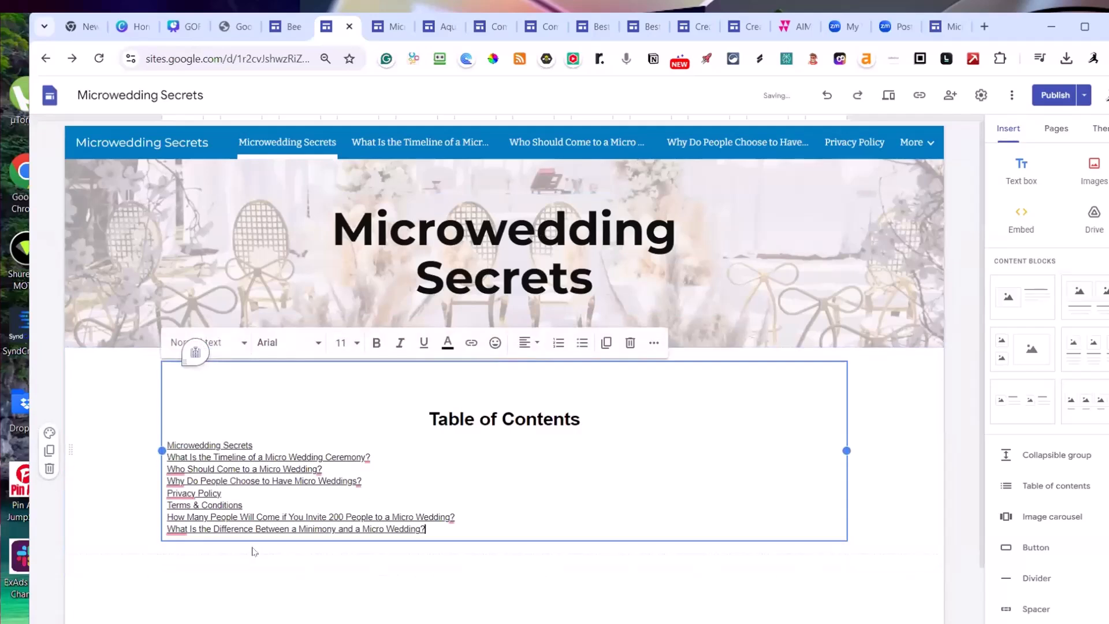
Apply the Heading style to the "Table of Contents" title in the text box
{"action": "left_click", "coordinate": [459, 419]}
{"action": "left_click_drag", "start_coordinate": [582, 419], "coordinate": [427, 419]}
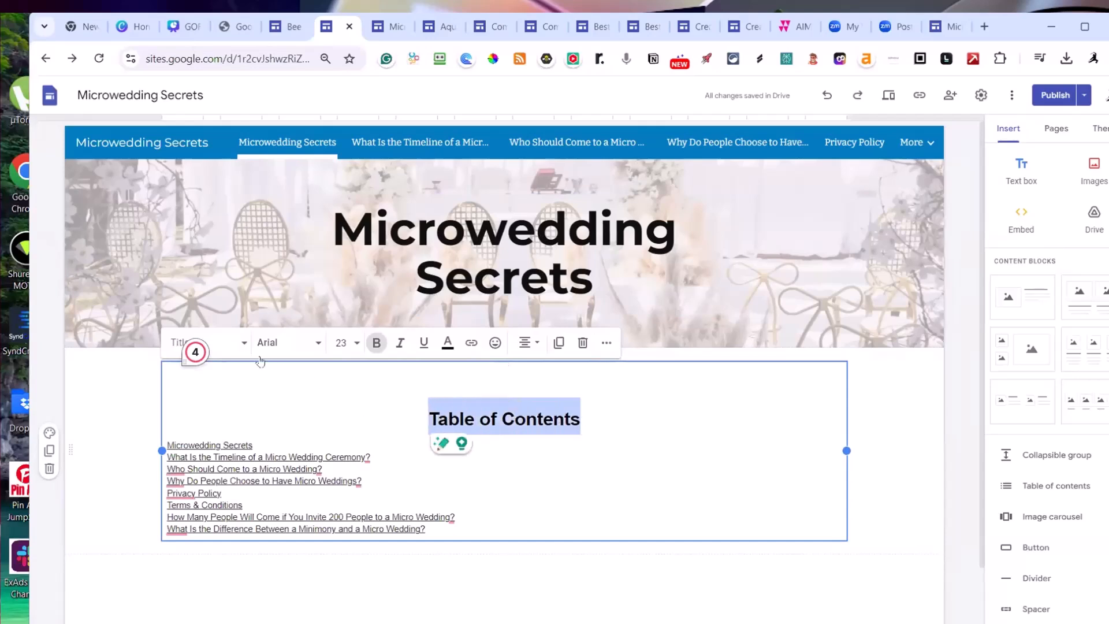
{"action": "left_click", "coordinate": [243, 343]}
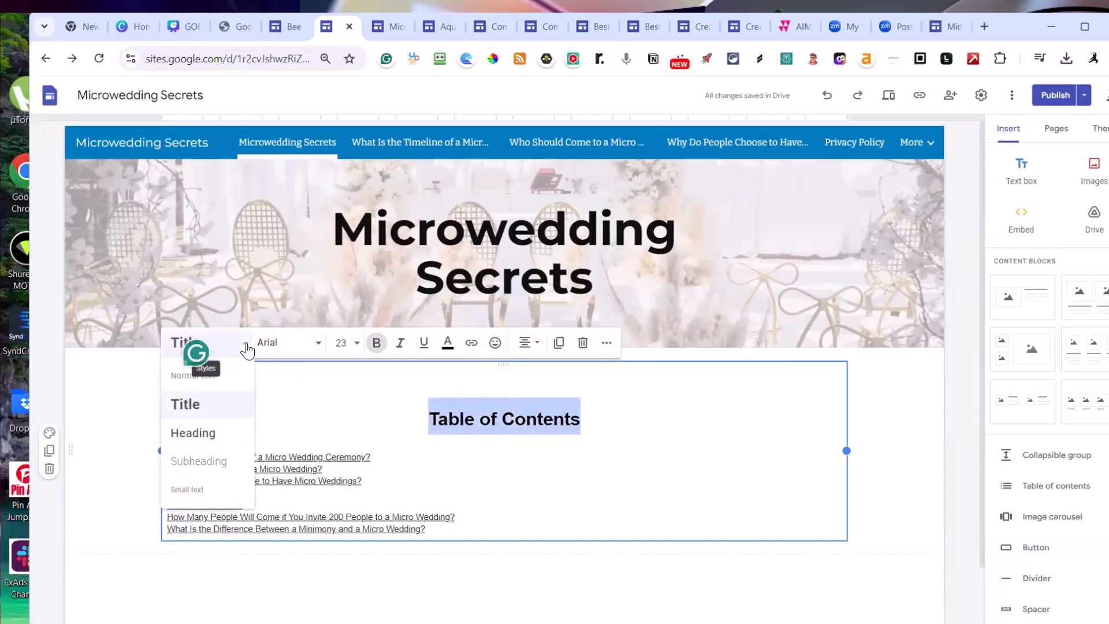
{"action": "left_click", "coordinate": [210, 443]}
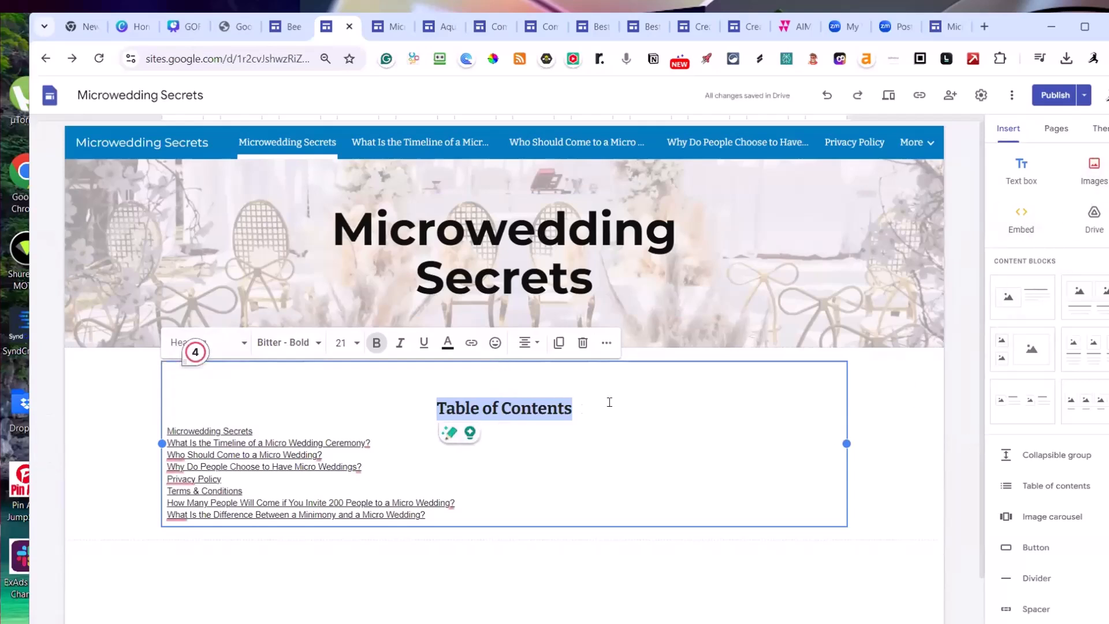
{"action": "left_click", "coordinate": [649, 384]}
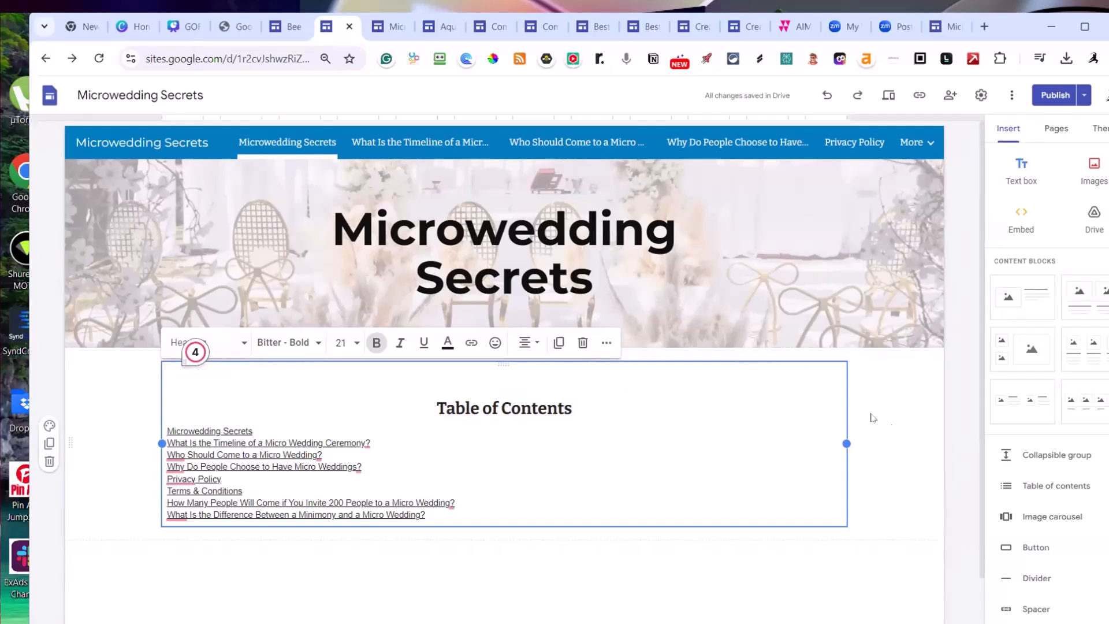
{"action": "left_click", "coordinate": [928, 445]}
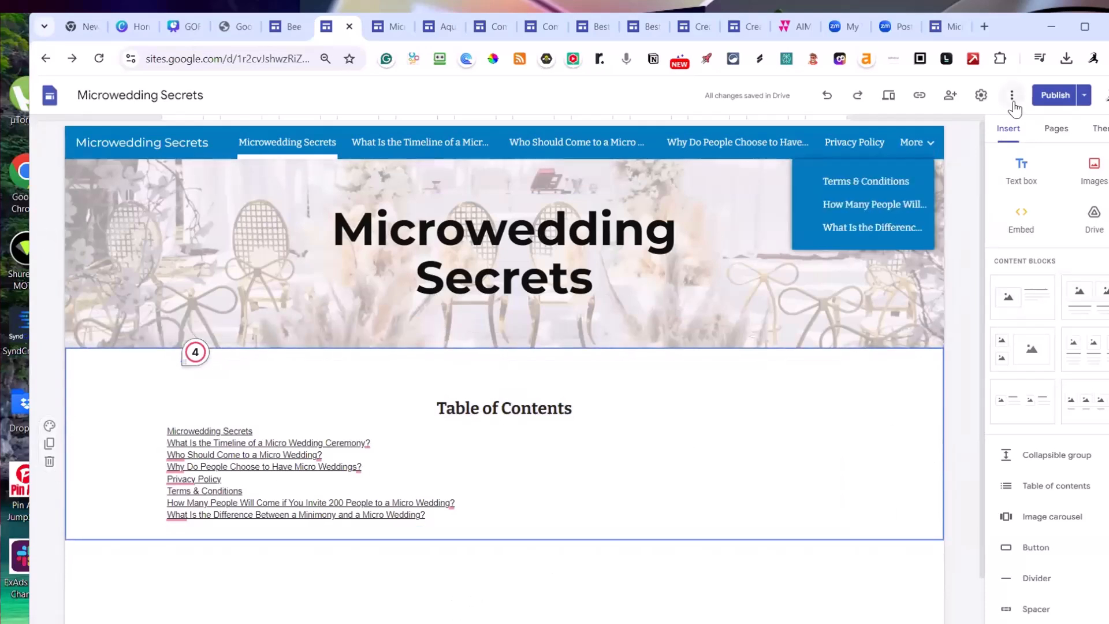
{"action": "scroll", "coordinate": [1074, 364], "scroll_direction": "down", "scroll_amount": 4}
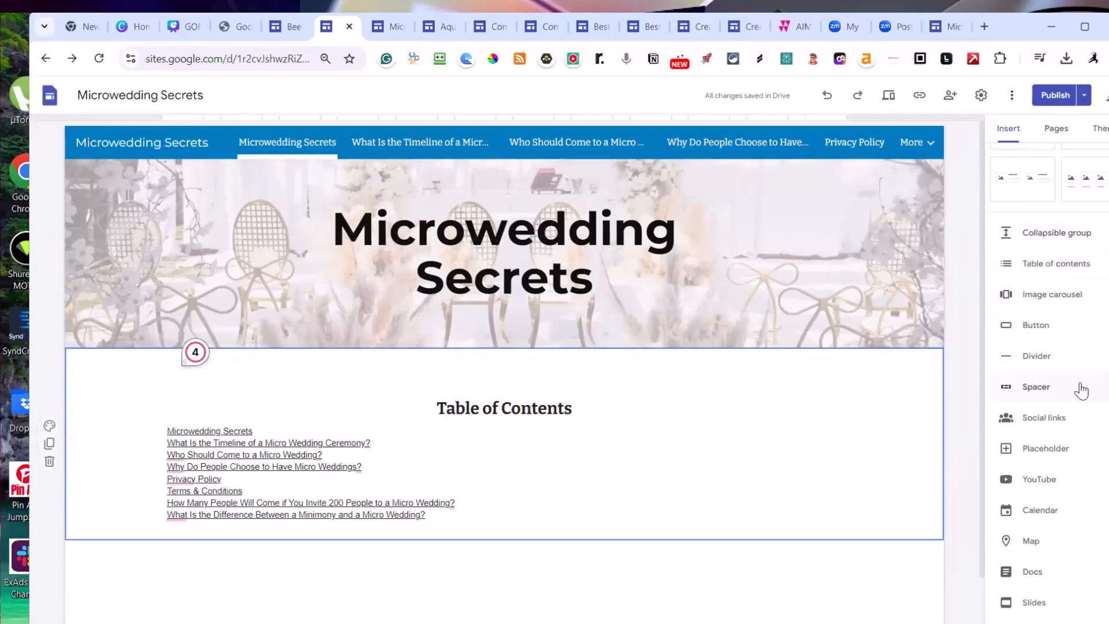
{"action": "scroll", "coordinate": [1048, 396], "scroll_direction": "up", "scroll_amount": 1}
{"action": "scroll", "coordinate": [1047, 395], "scroll_direction": "up", "scroll_amount": 3}
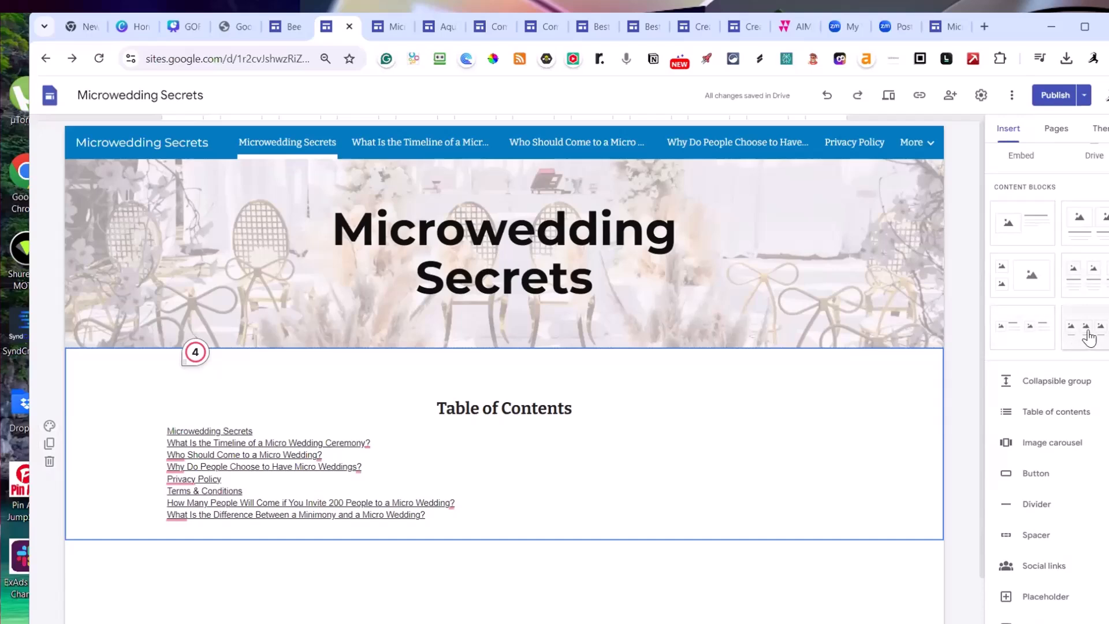
Insert the four-image content block below the header and fill its first placeholder with the wedding rings photo from the Microwedding Secrets Drive folder
{"action": "left_click_drag", "start_coordinate": [1089, 338], "coordinate": [619, 349]}
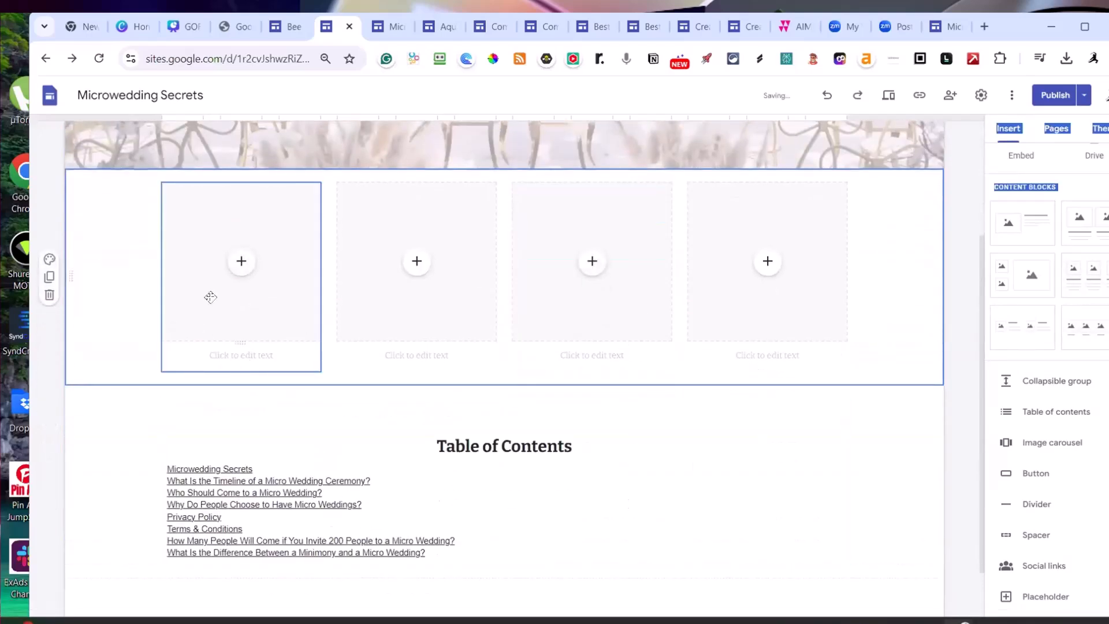
{"action": "left_click", "coordinate": [238, 263]}
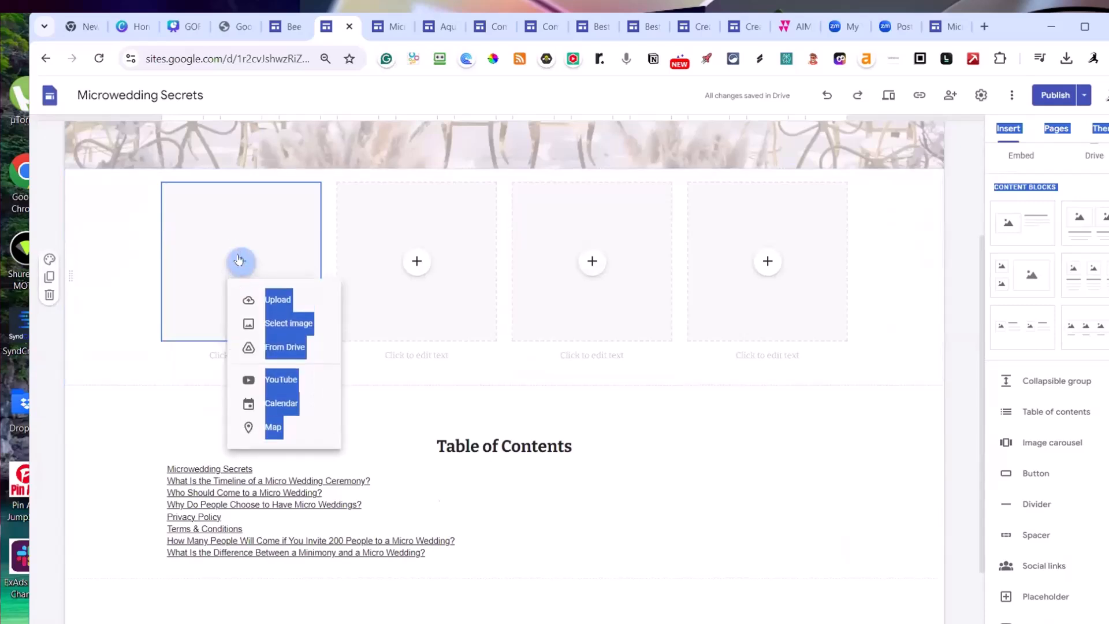
{"action": "left_click", "coordinate": [301, 215]}
{"action": "left_click", "coordinate": [240, 262]}
{"action": "left_click", "coordinate": [287, 346]}
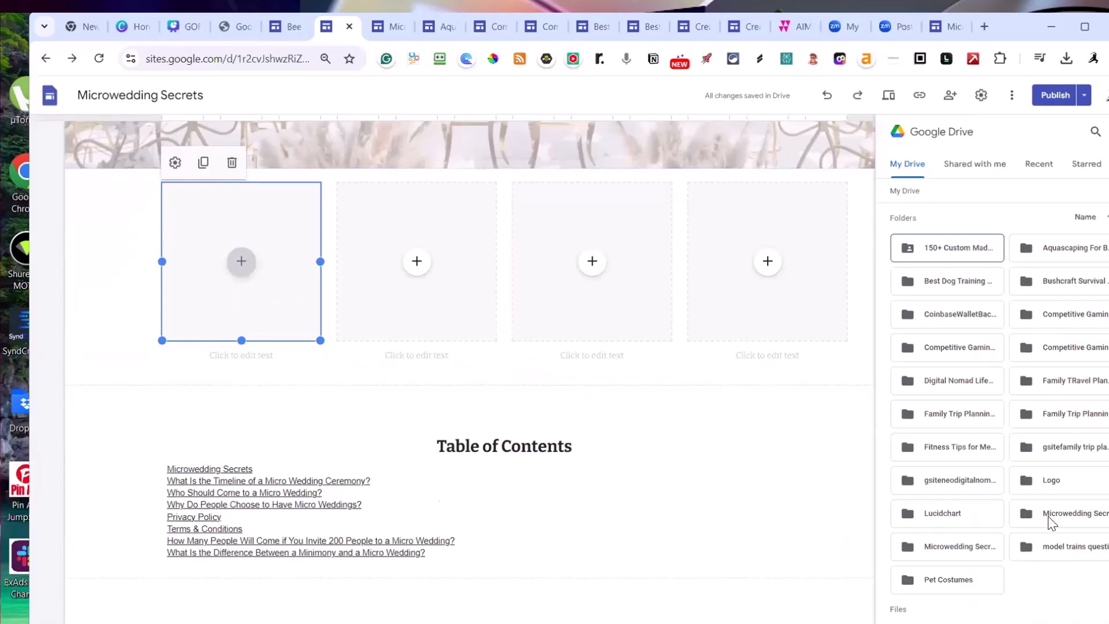
{"action": "left_click", "coordinate": [976, 552]}
{"action": "double_click", "coordinate": [975, 551]}
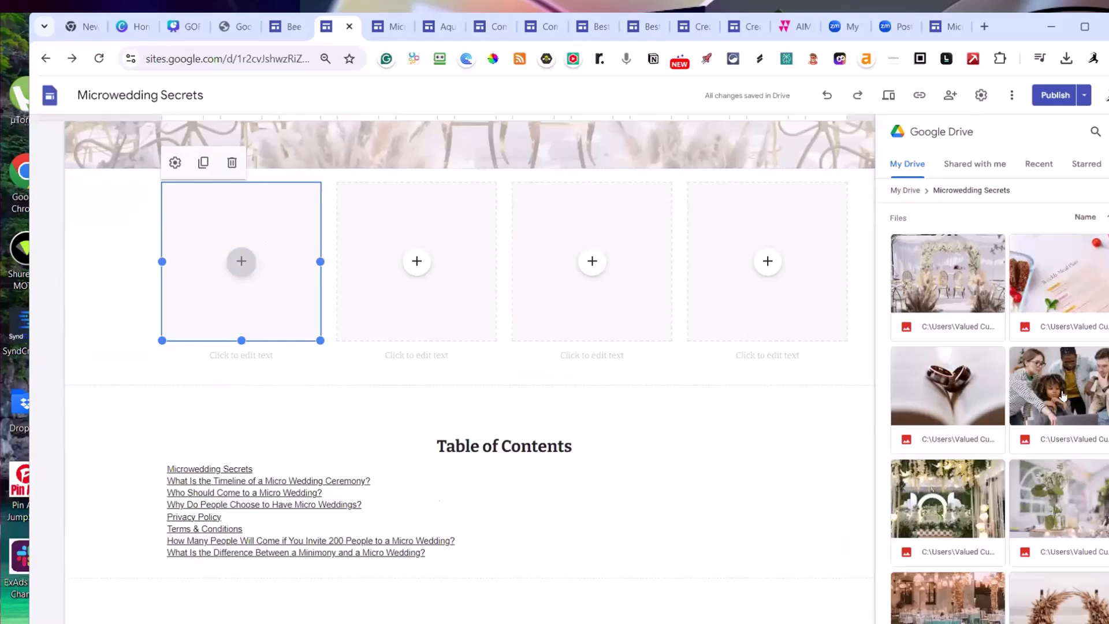
{"action": "left_click", "coordinate": [902, 419]}
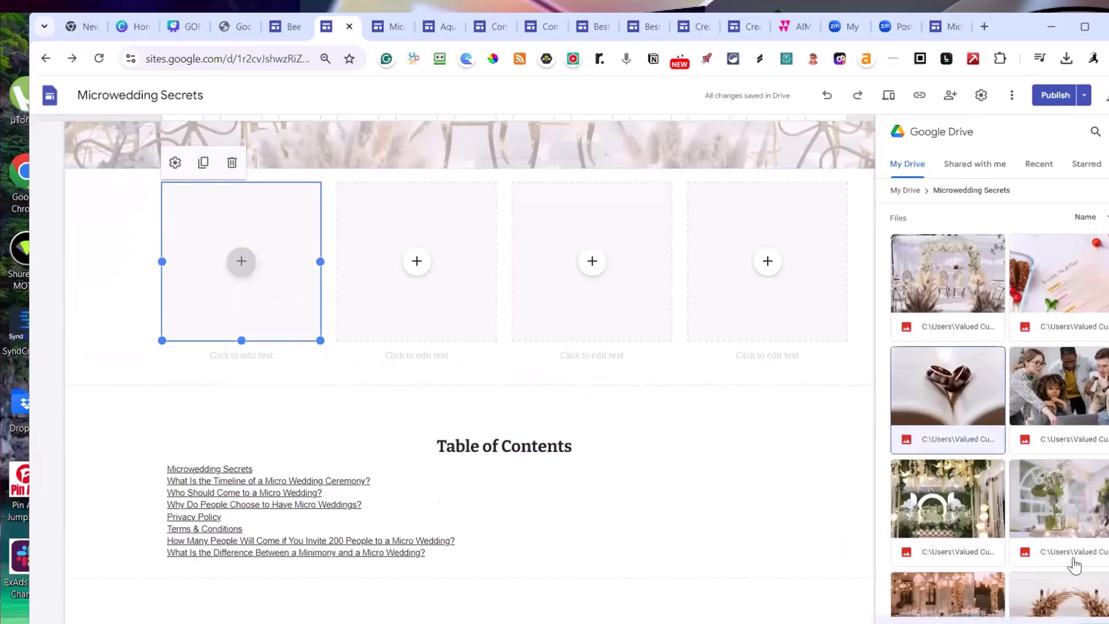
{"action": "left_click", "coordinate": [1097, 621]}
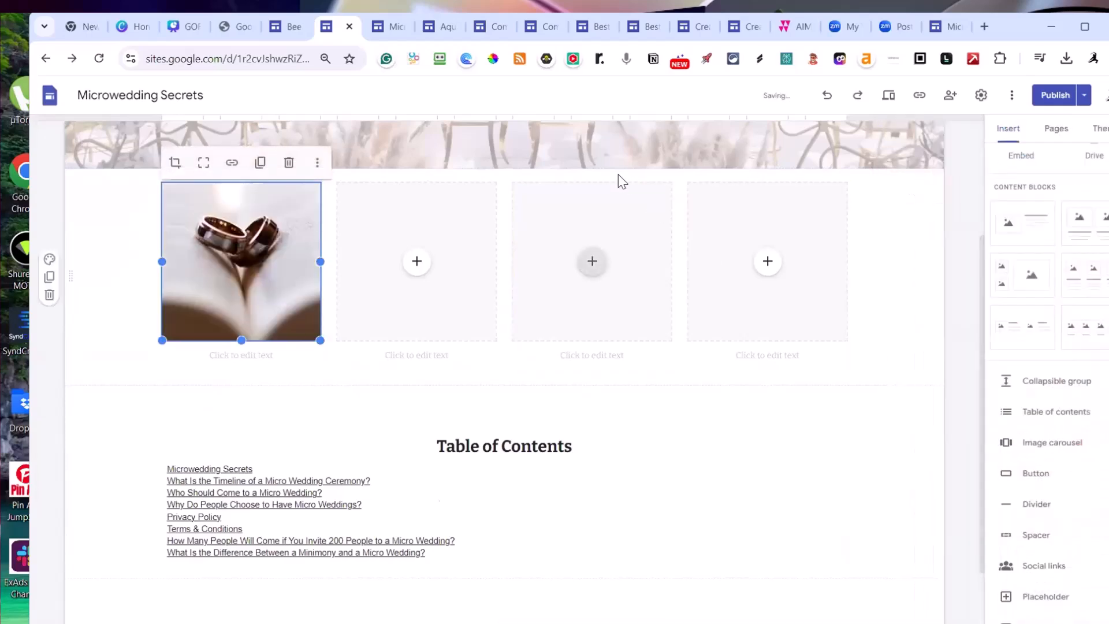
Fill the second image placeholder with the white arch and greenery photo from the Microwedding Secrets folder in Google Drive
{"action": "left_click", "coordinate": [415, 263]}
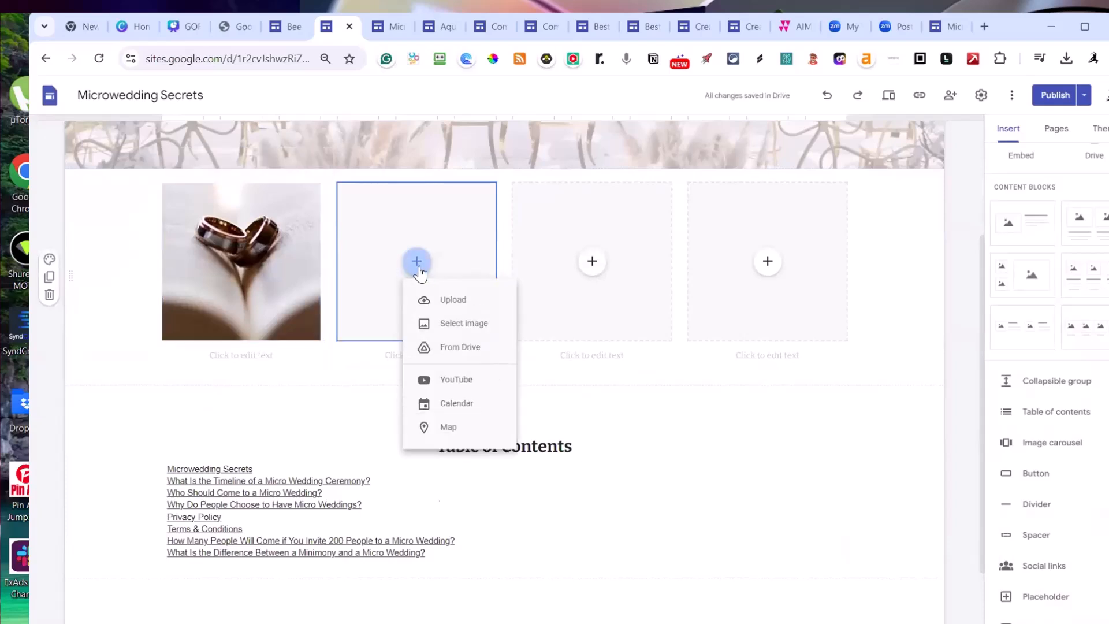
{"action": "left_click", "coordinate": [469, 347]}
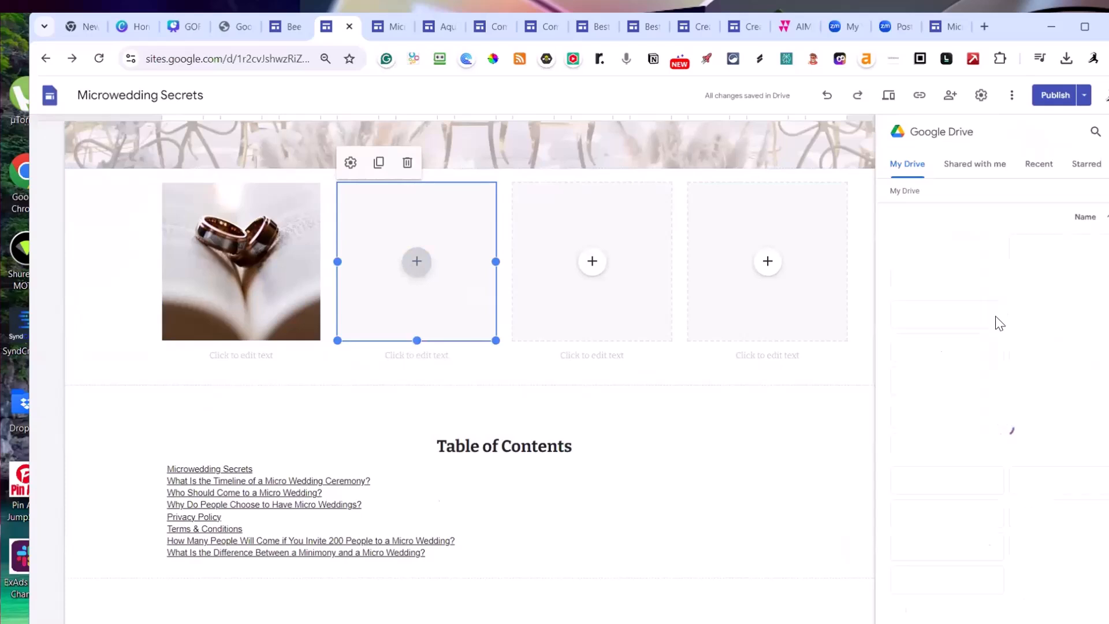
{"action": "left_click", "coordinate": [925, 548]}
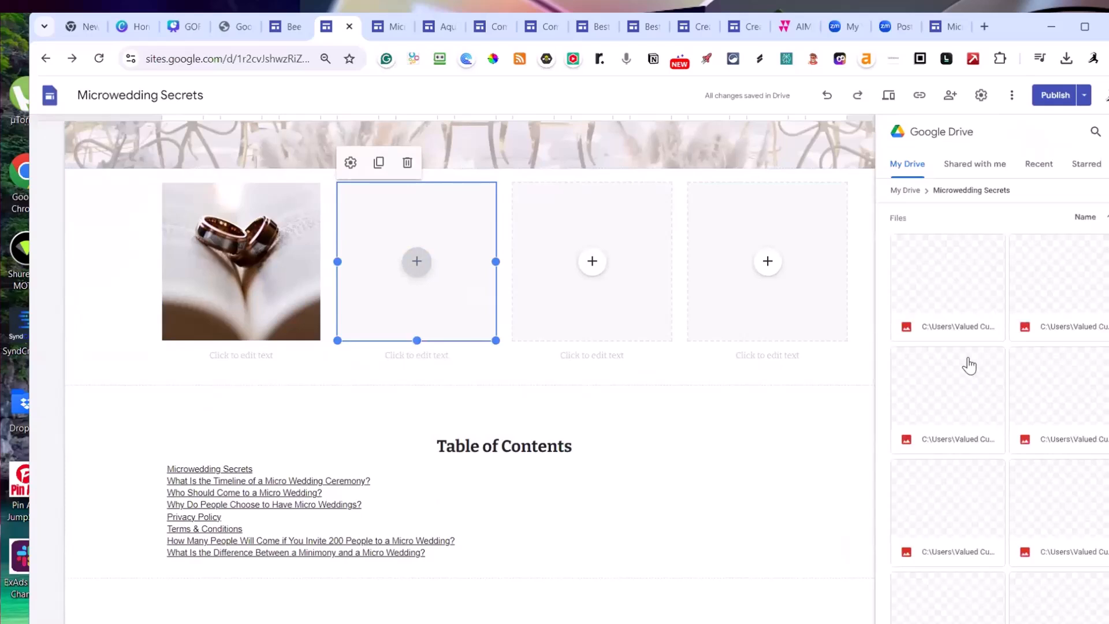
{"action": "scroll", "coordinate": [986, 398], "scroll_direction": "down", "scroll_amount": 1}
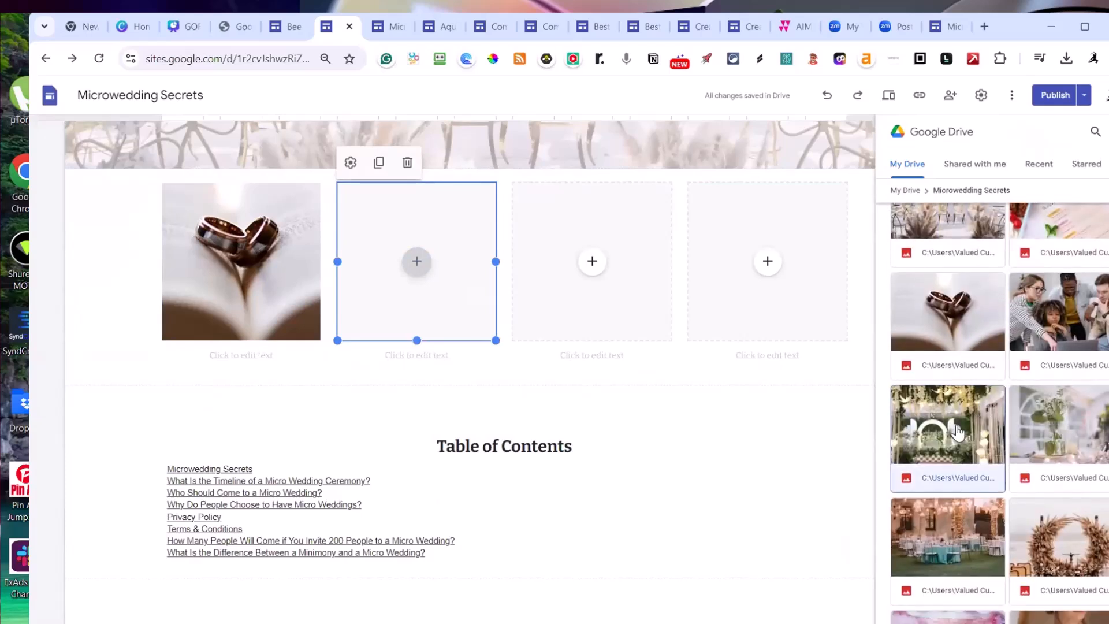
{"action": "left_click", "coordinate": [948, 424]}
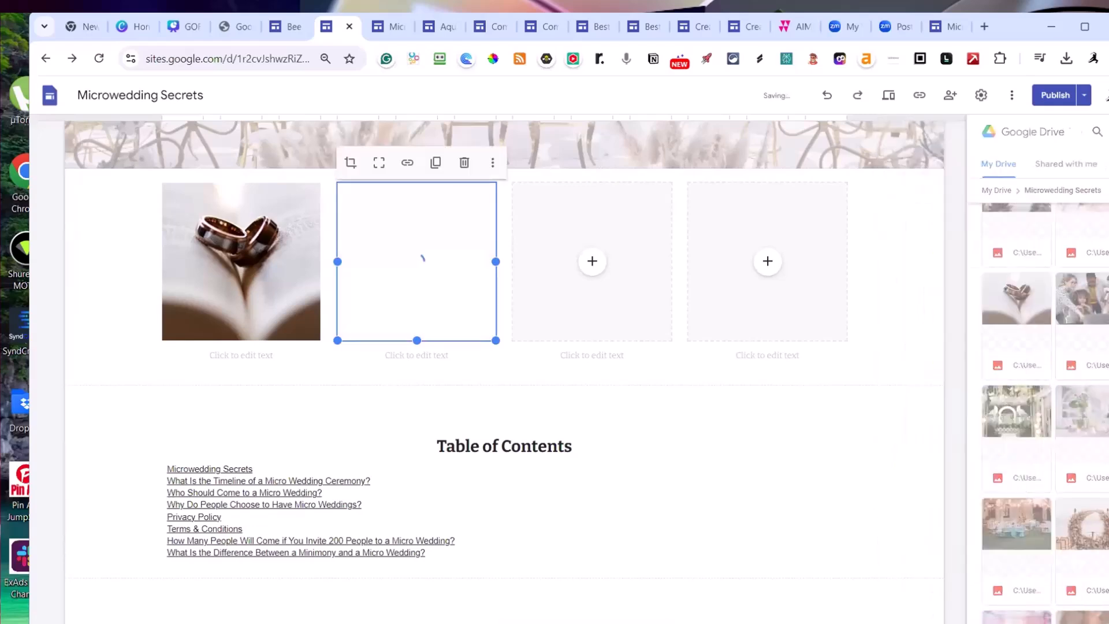
Insert the Microwedding Secrets Drive folder into the third placeholder without sharing the folder
{"action": "left_click", "coordinate": [592, 265]}
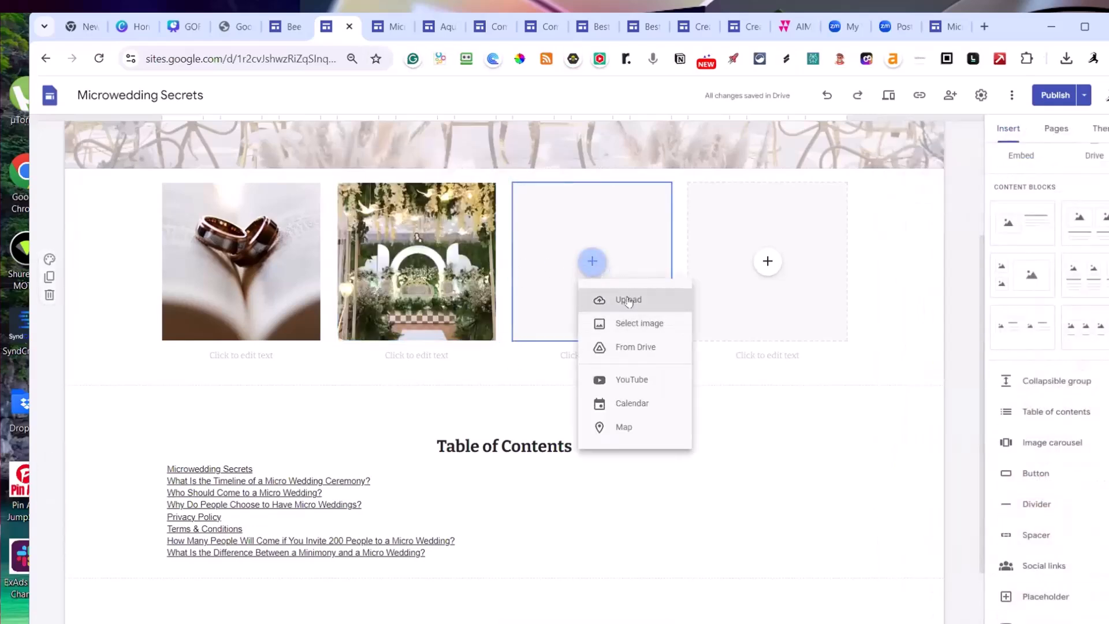
{"action": "left_click", "coordinate": [635, 347]}
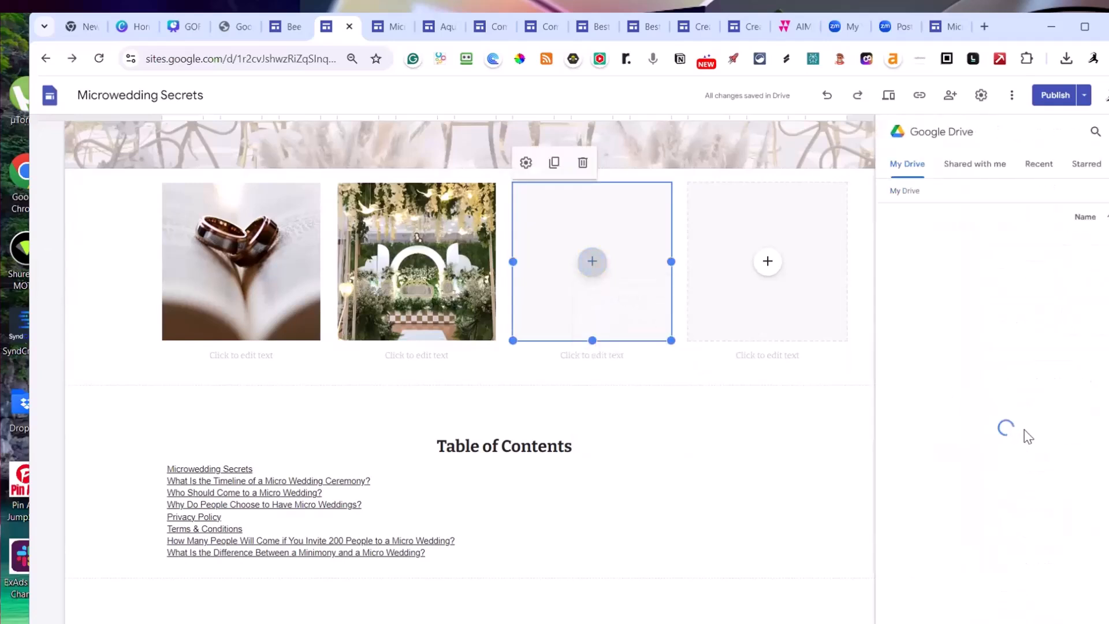
{"action": "left_click", "coordinate": [975, 547]}
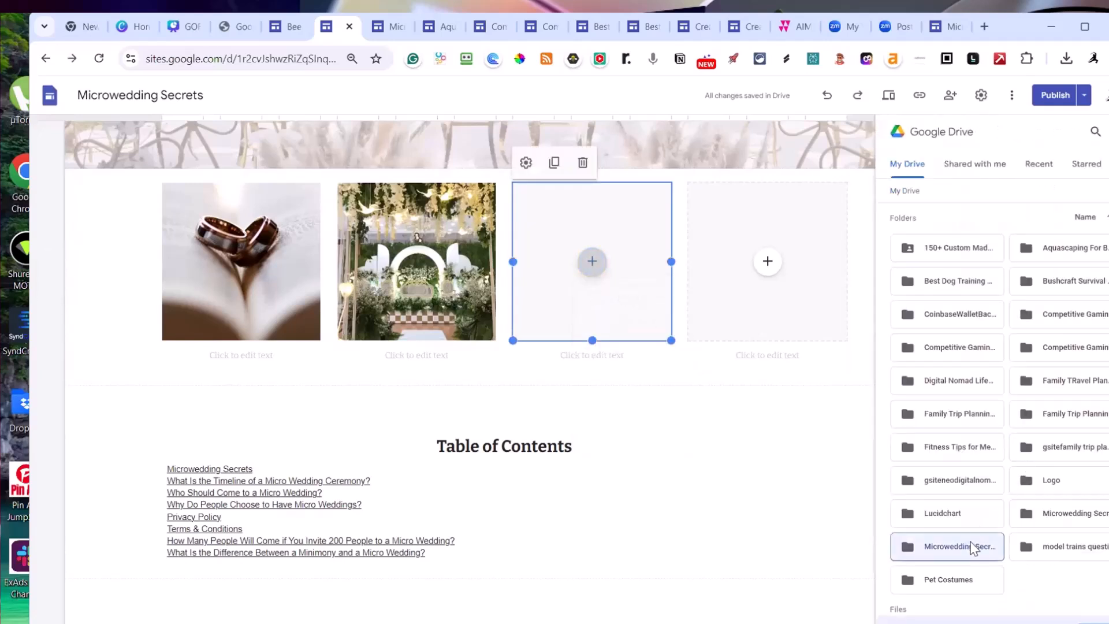
{"action": "left_click", "coordinate": [1093, 622]}
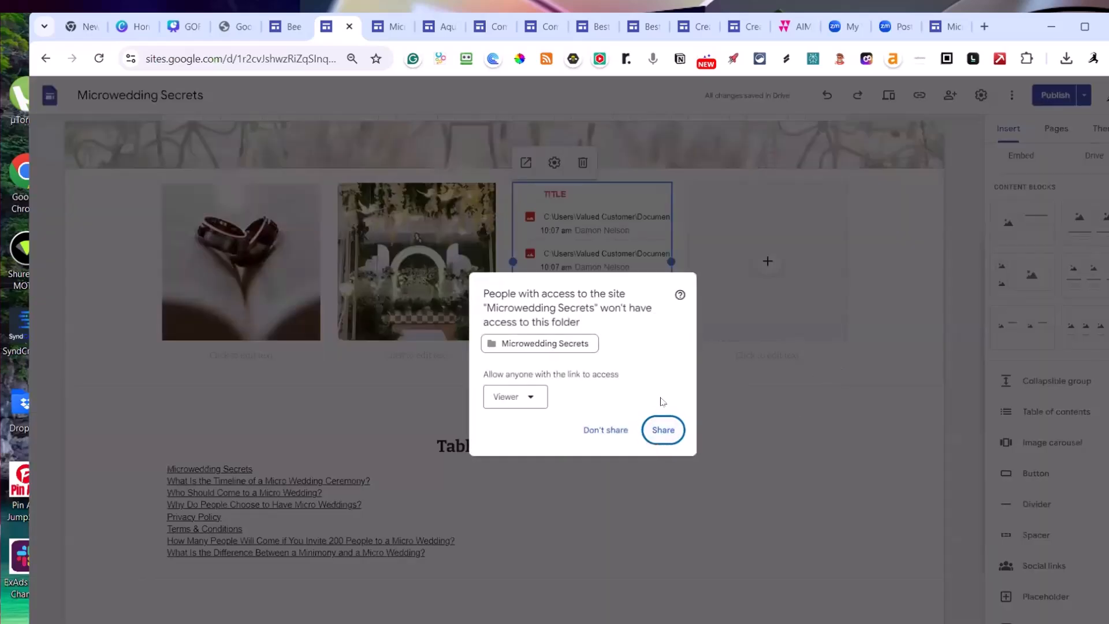
{"action": "left_click", "coordinate": [613, 432]}
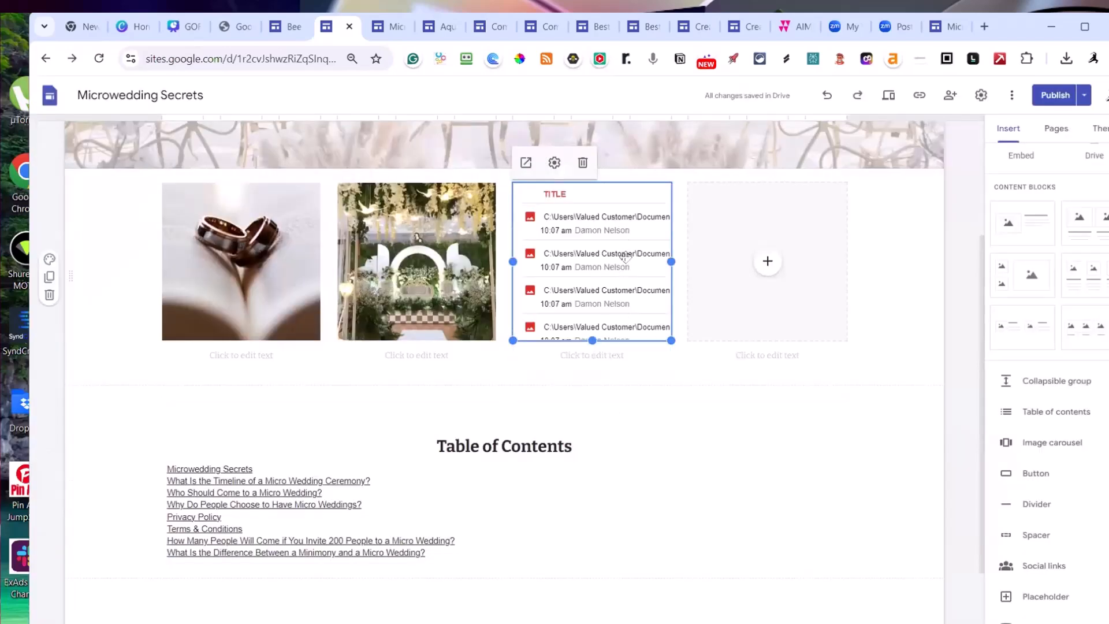
Delete the third column's embedded content and its empty caption from the image block
{"action": "left_click", "coordinate": [582, 164]}
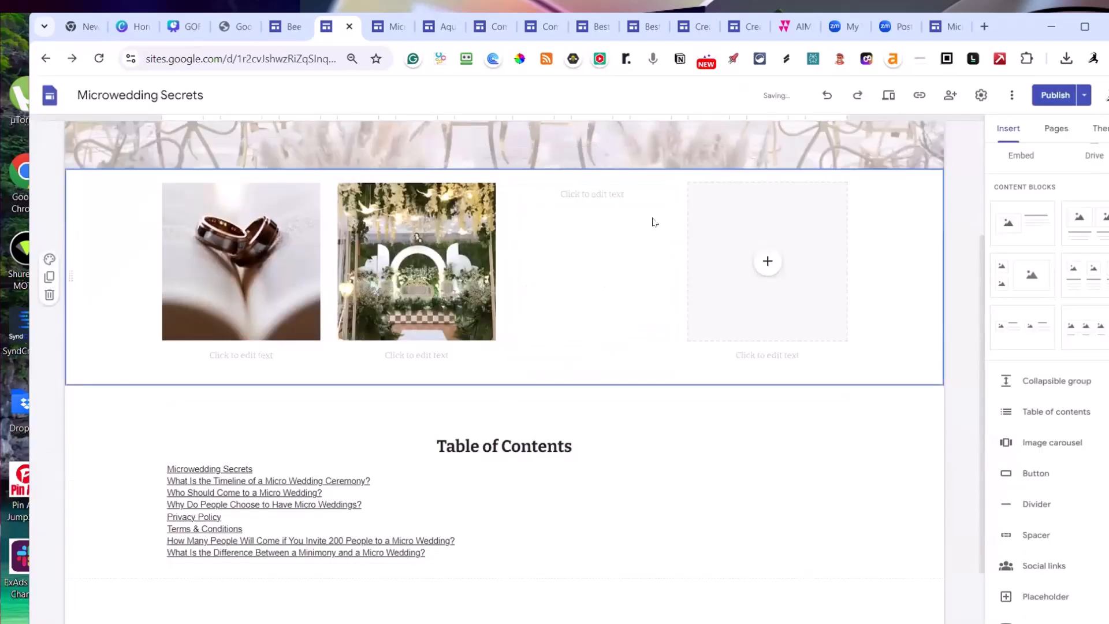
{"action": "left_click", "coordinate": [641, 192]}
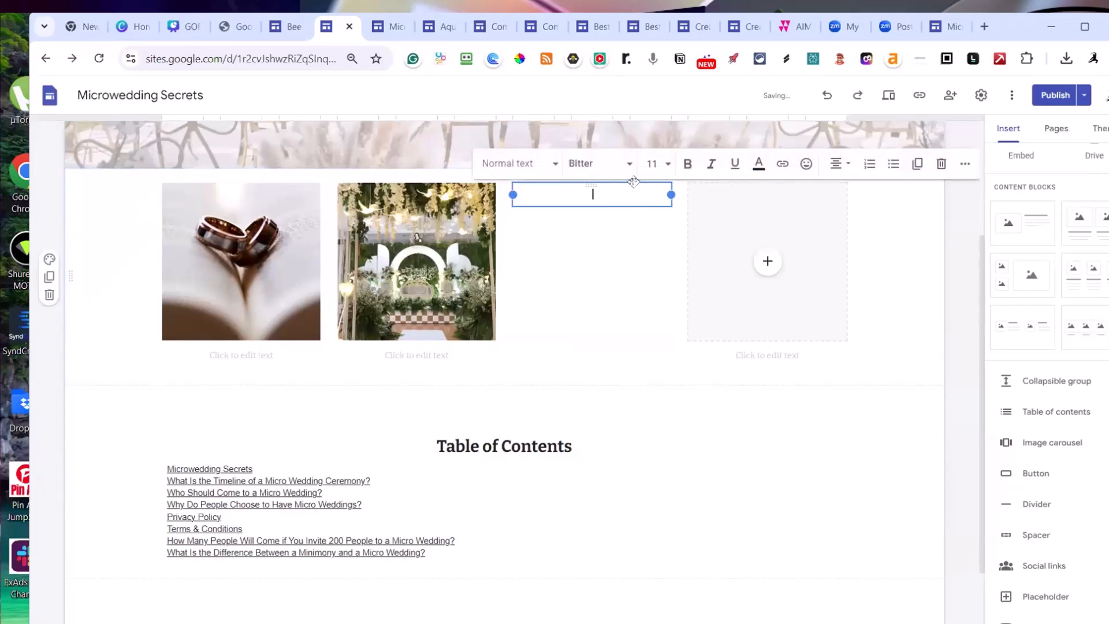
{"action": "left_click", "coordinate": [941, 163]}
Fill the last image placeholder with the pampas wreath arch photo from the Microwedding Secrets folder in Google Drive
{"action": "left_click", "coordinate": [776, 264]}
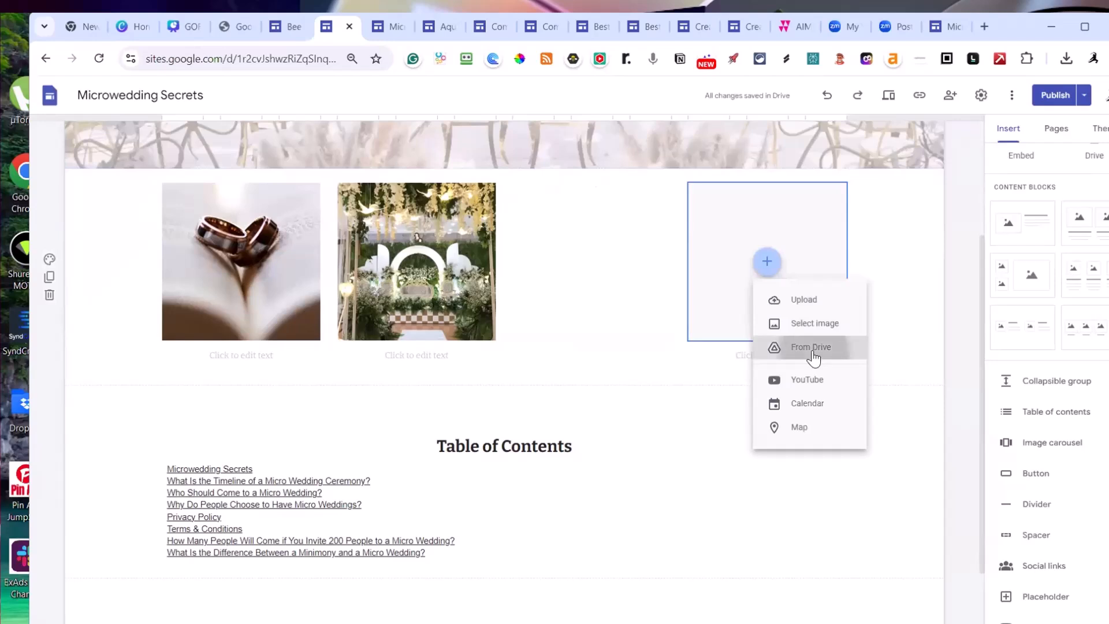
{"action": "left_click", "coordinate": [813, 351]}
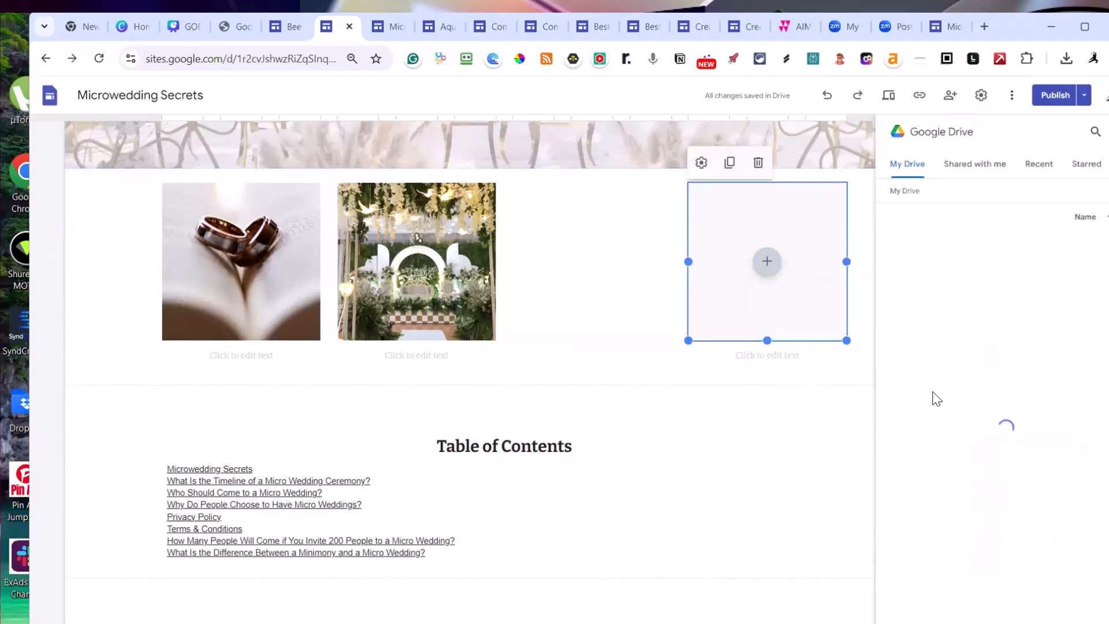
{"action": "left_click", "coordinate": [942, 553]}
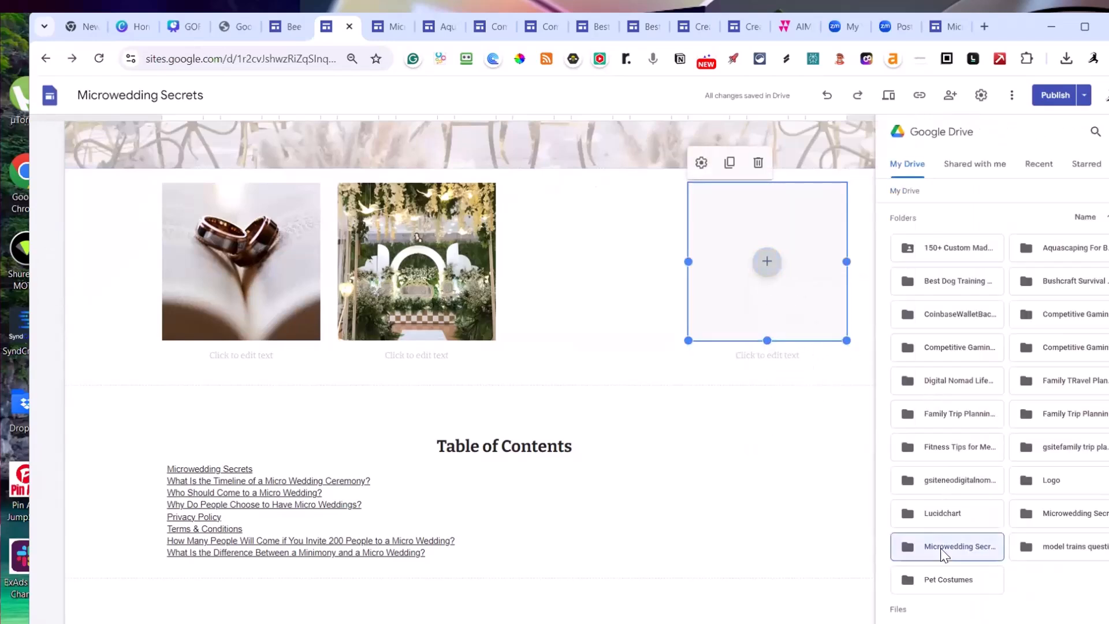
{"action": "double_click", "coordinate": [910, 551]}
{"action": "scroll", "coordinate": [1086, 416], "scroll_direction": "down", "scroll_amount": 4}
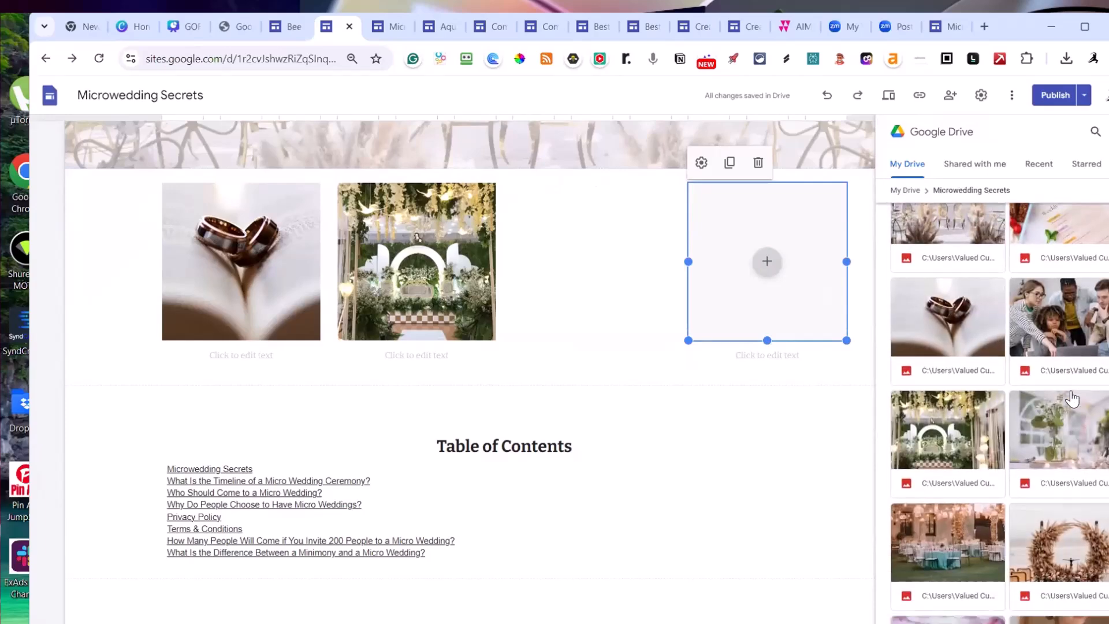
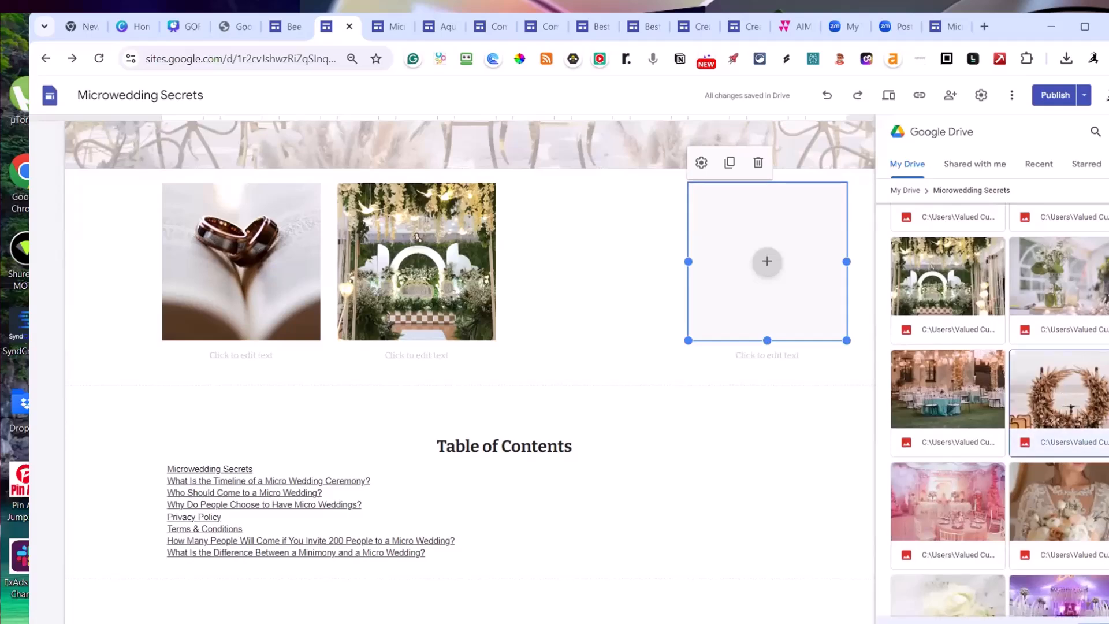
{"action": "left_click", "coordinate": [1058, 390]}
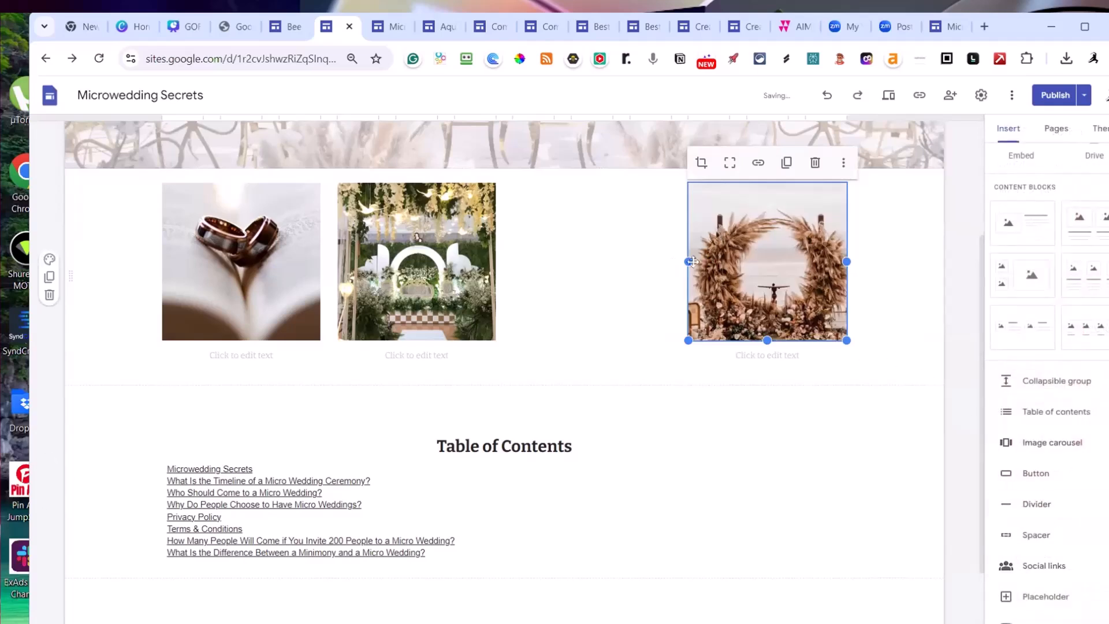
Widen the white arch and greenery photo to fill the gap between the rings photo and the pampas wreath photo
{"action": "left_click_drag", "start_coordinate": [681, 261], "coordinate": [629, 261]}
{"action": "left_click", "coordinate": [455, 253]}
{"action": "left_click_drag", "start_coordinate": [495, 277], "coordinate": [600, 284]}
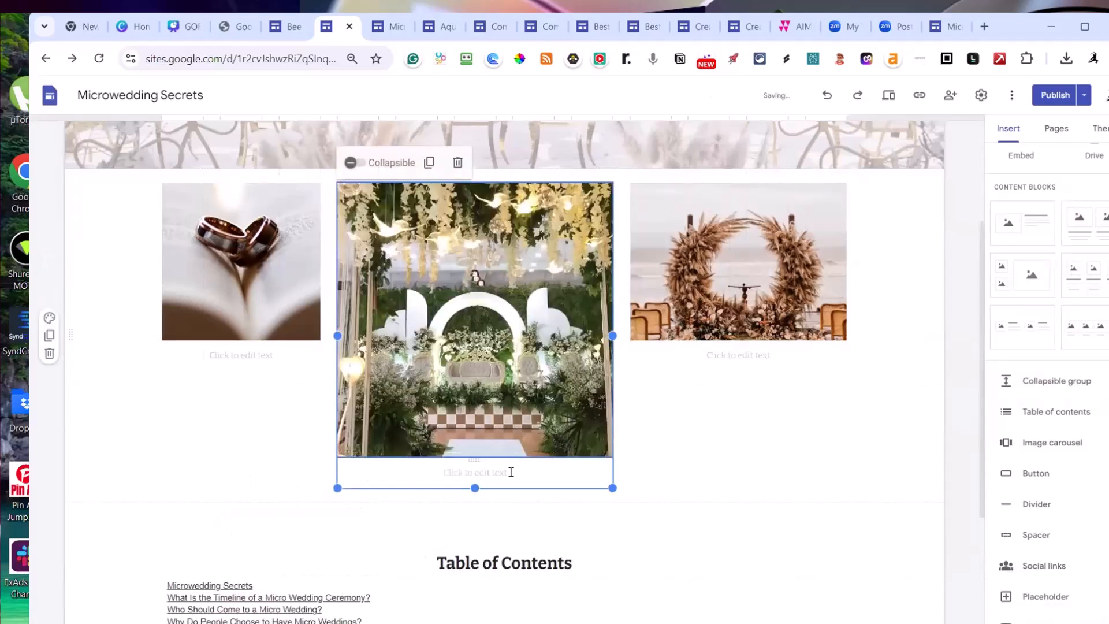
{"action": "left_click_drag", "start_coordinate": [472, 487], "coordinate": [476, 388]}
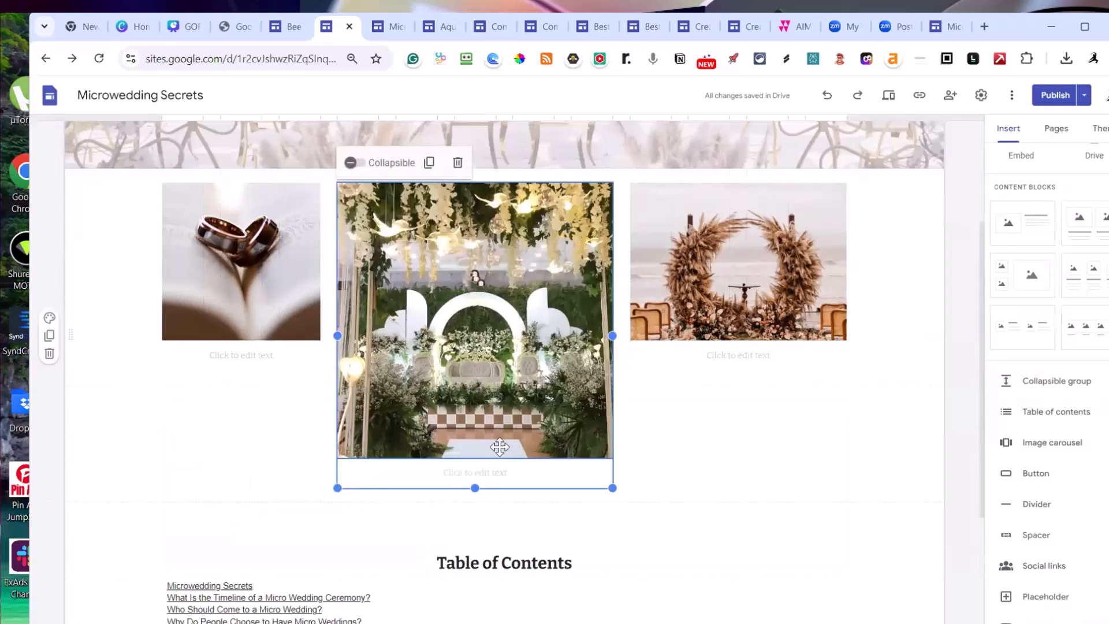
{"action": "mouse_move", "coordinate": [470, 458]}
{"action": "left_mouse_down"}
{"action": "mouse_move", "coordinate": [537, 519]}
{"action": "mouse_move", "coordinate": [473, 458]}
{"action": "left_mouse_up"}
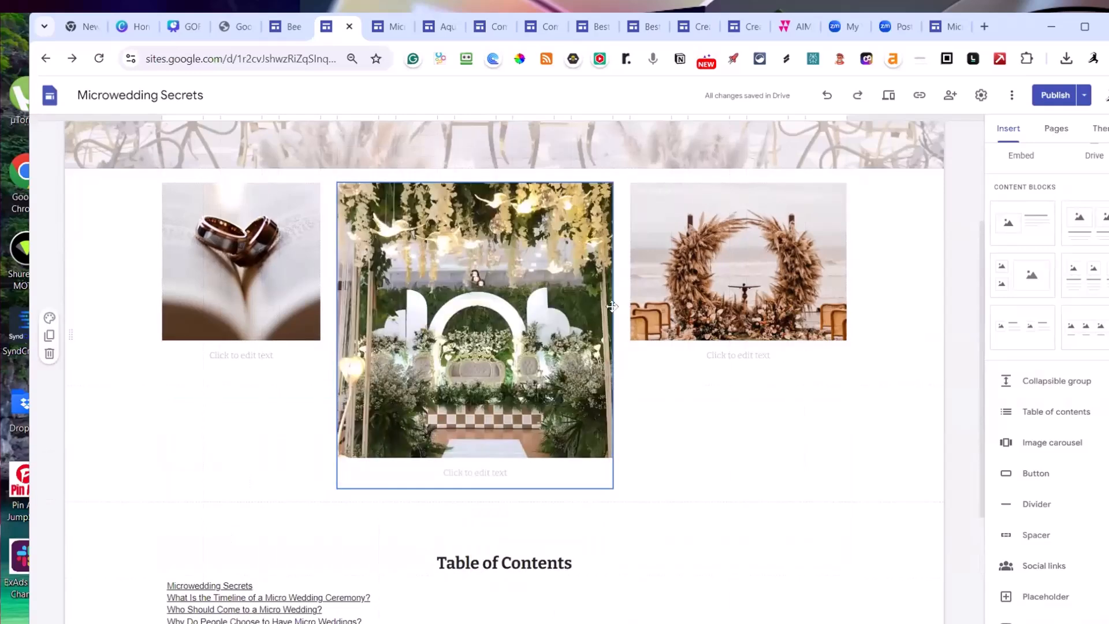
{"action": "left_click_drag", "start_coordinate": [530, 361], "coordinate": [531, 321]}
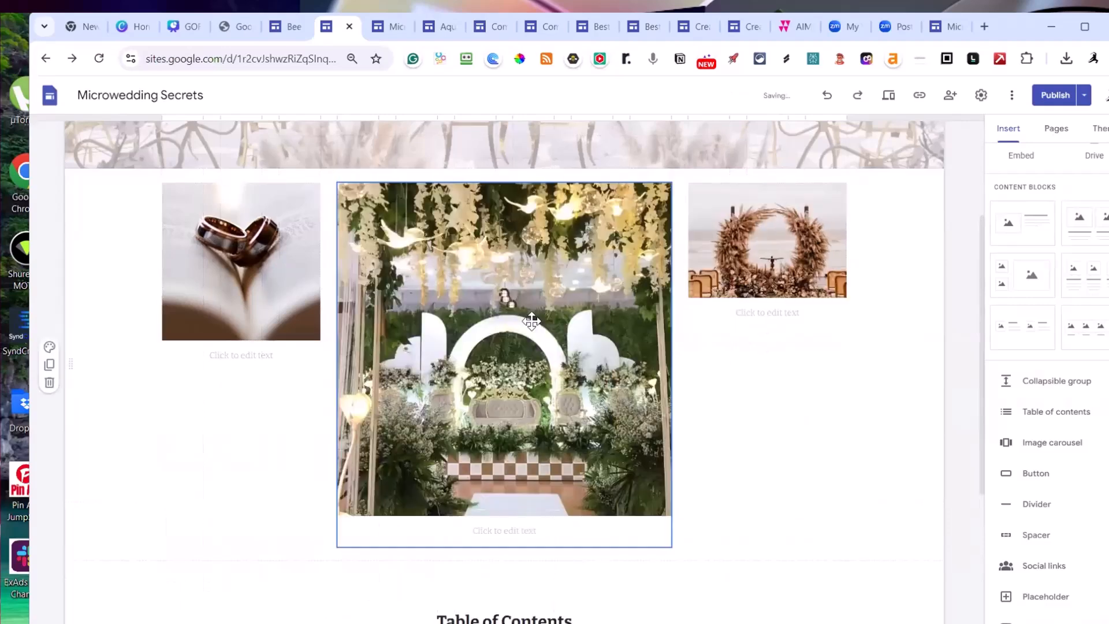
Try to stretch the wedding rings photo's group down to the height of the middle photo
{"action": "left_click", "coordinate": [310, 303]}
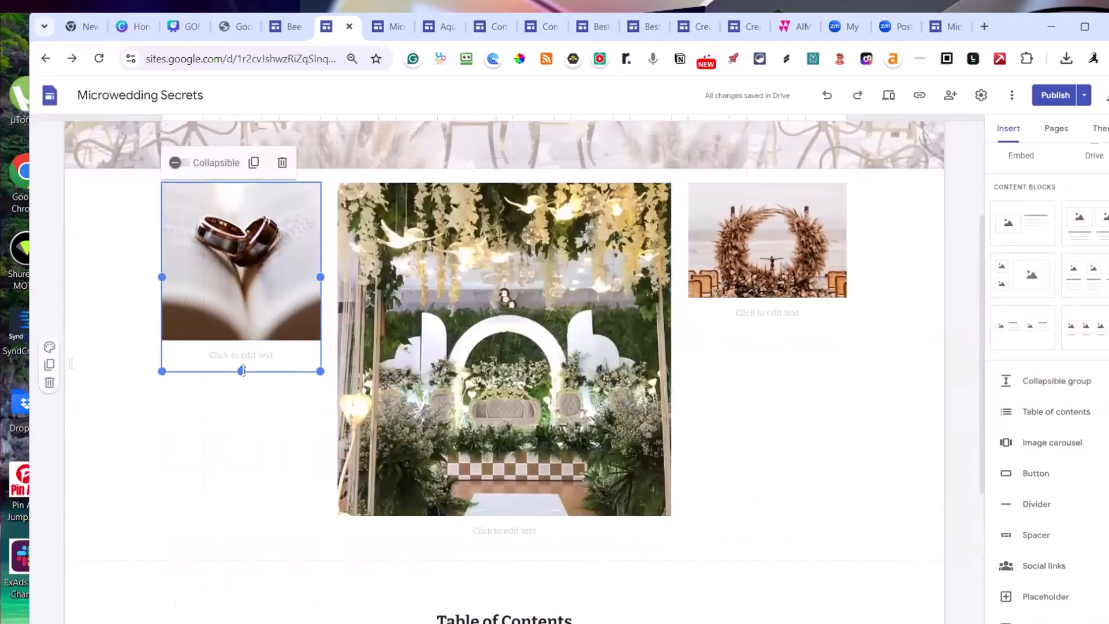
{"action": "left_click_drag", "start_coordinate": [241, 371], "coordinate": [308, 532]}
{"action": "left_click_drag", "start_coordinate": [242, 372], "coordinate": [242, 528]}
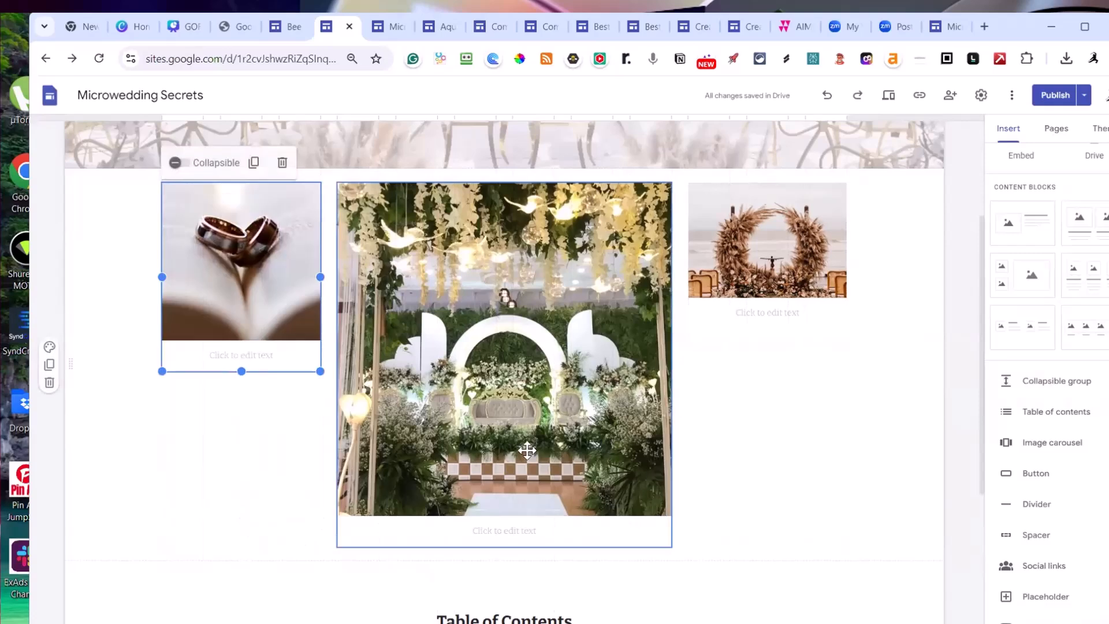
Shorten the middle photo and lengthen the pampas wreath photo to roughly match the height of the rings photo
{"action": "left_click", "coordinate": [526, 499]}
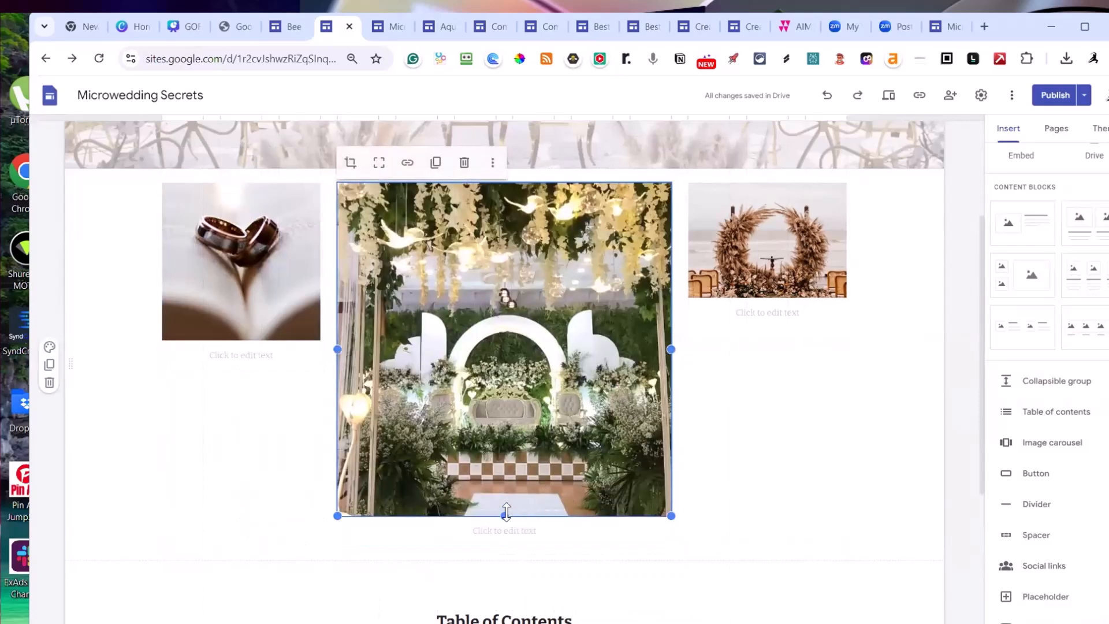
{"action": "left_click_drag", "start_coordinate": [502, 511], "coordinate": [487, 343]}
{"action": "left_click", "coordinate": [766, 329]}
{"action": "left_click_drag", "start_coordinate": [766, 329], "coordinate": [781, 385]}
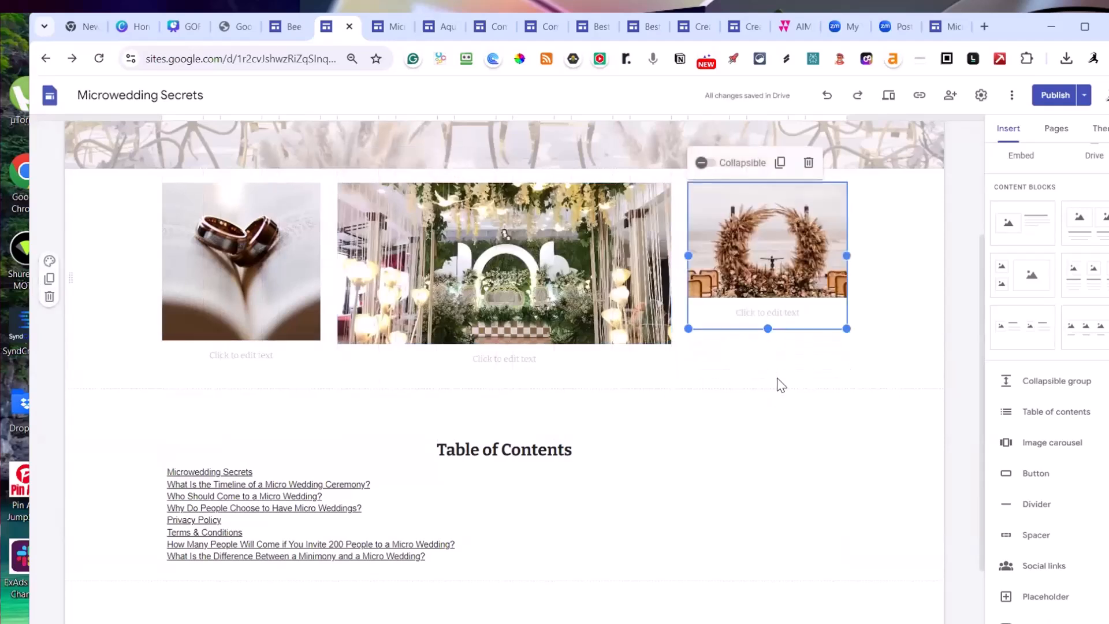
{"action": "left_click", "coordinate": [767, 289]}
{"action": "left_click_drag", "start_coordinate": [766, 299], "coordinate": [795, 366]}
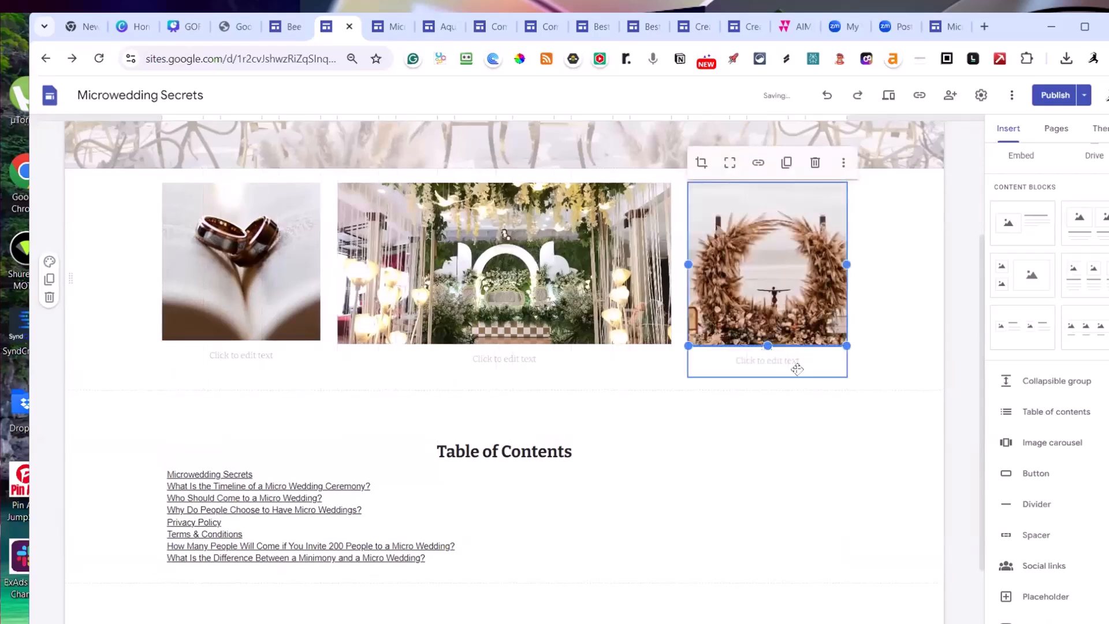
Adjust the pampas wreath photo's crop position inside its frame at minimum zoom and apply the crop
{"action": "double_click", "coordinate": [772, 251]}
{"action": "mouse_move", "coordinate": [766, 257]}
{"action": "left_mouse_down"}
{"action": "mouse_move", "coordinate": [819, 267]}
{"action": "mouse_move", "coordinate": [774, 272]}
{"action": "left_mouse_up"}
{"action": "mouse_move", "coordinate": [715, 165]}
{"action": "left_mouse_down"}
{"action": "mouse_move", "coordinate": [725, 165]}
{"action": "mouse_move", "coordinate": [702, 164]}
{"action": "left_mouse_up"}
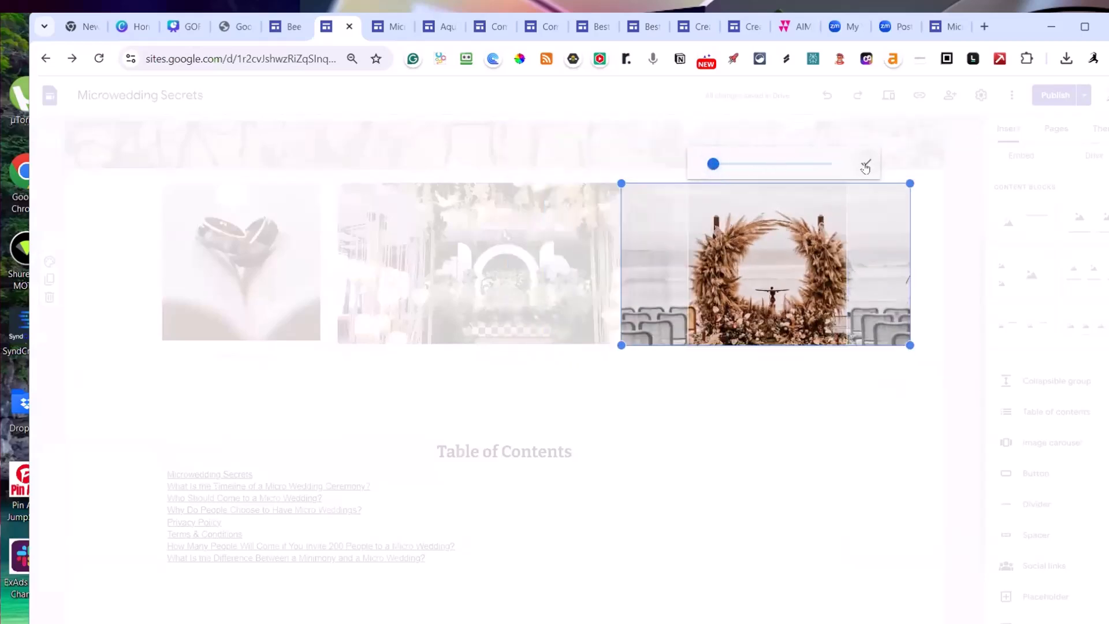
{"action": "left_click", "coordinate": [865, 166]}
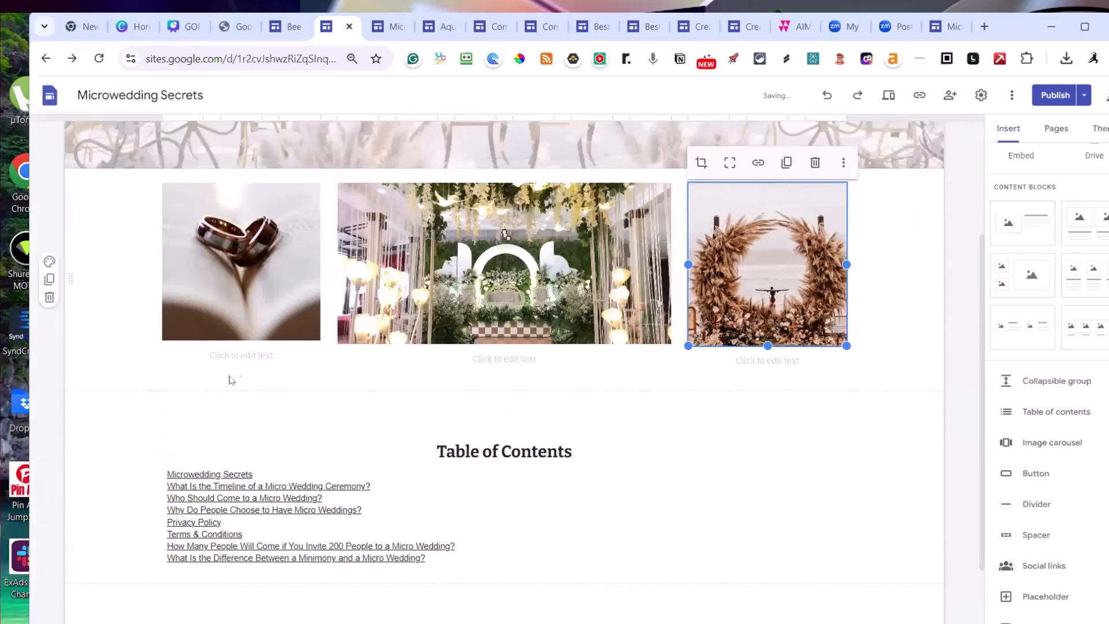
Caption the wedding rings photo with a link to the site page "What Is the Timeline of a Micro Wedding Ceremony?"
{"action": "left_click", "coordinate": [236, 358]}
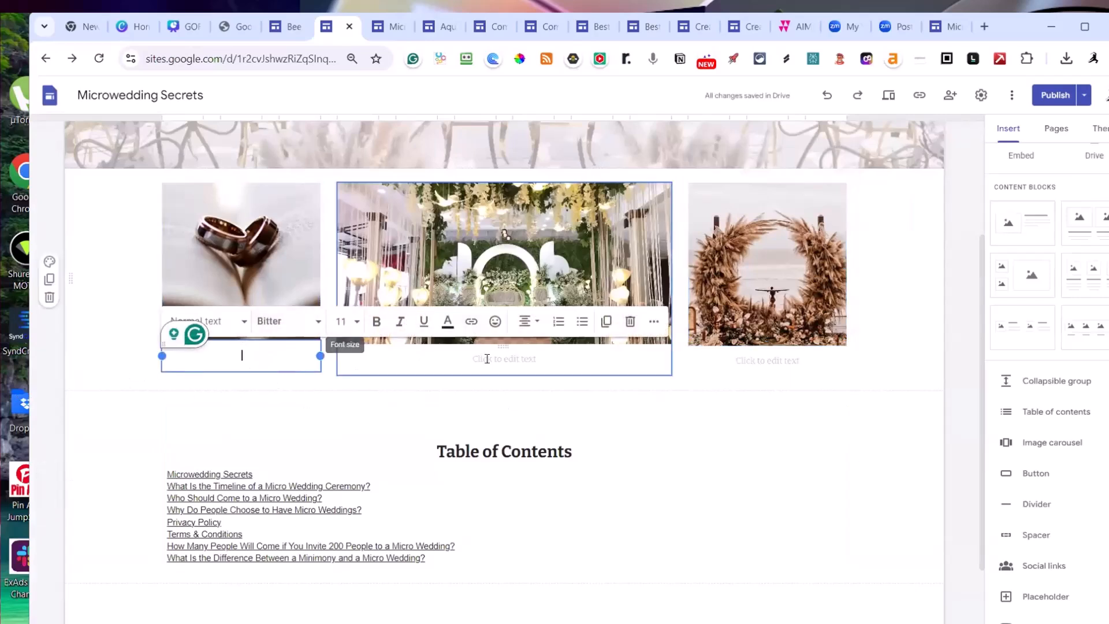
{"action": "left_click", "coordinate": [472, 321]}
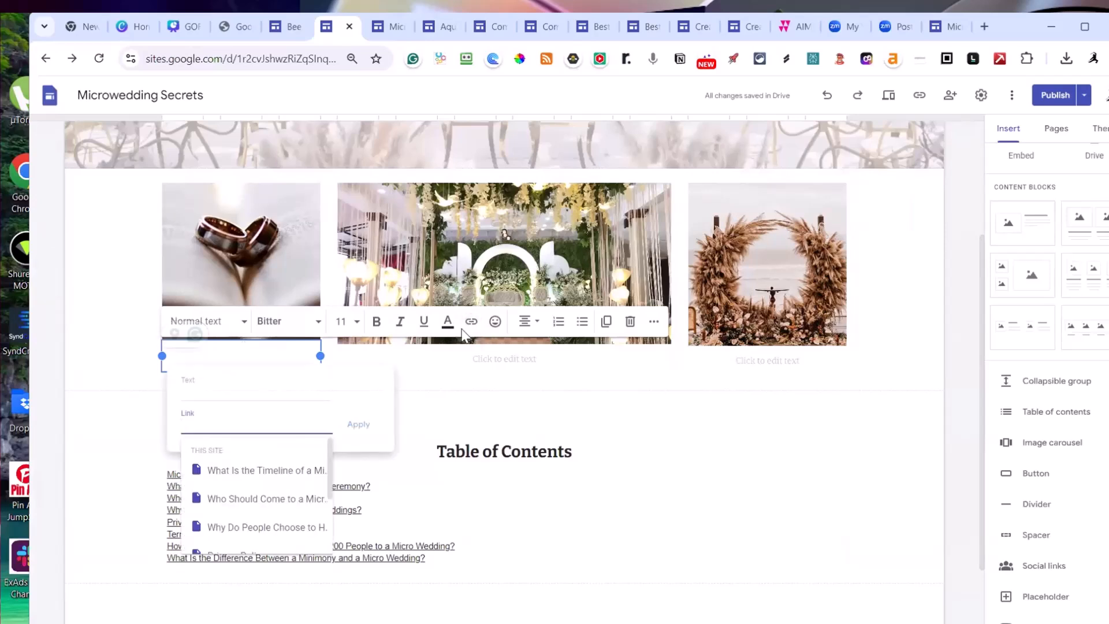
{"action": "left_click", "coordinate": [261, 471]}
{"action": "left_click", "coordinate": [358, 424]}
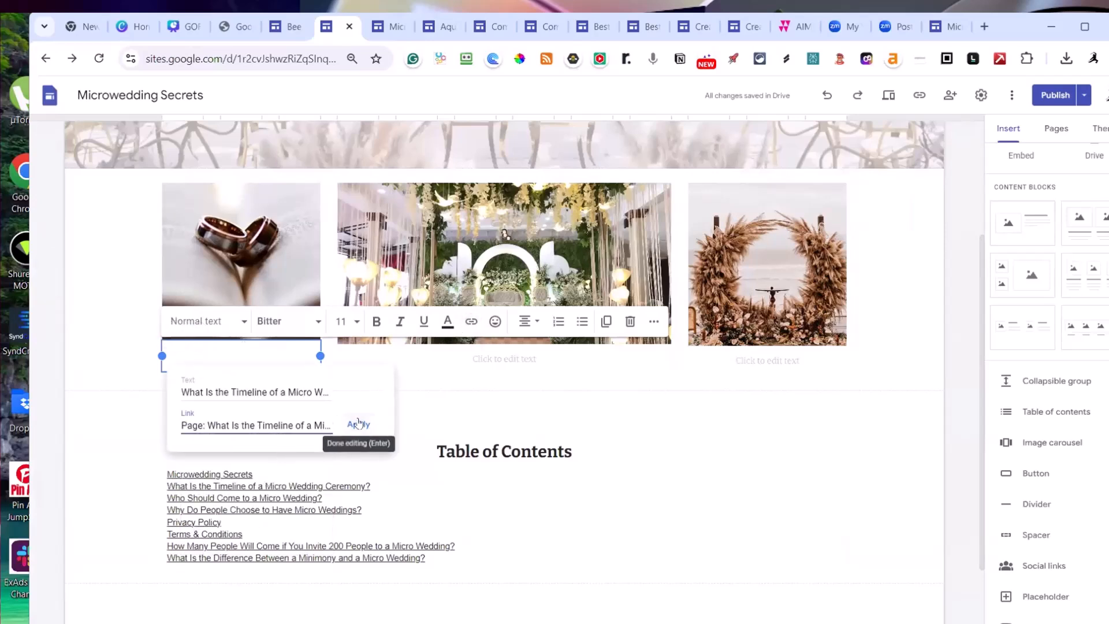
Caption the middle white arch photo with a link to the site page "Why Do People Choose to Have Micro Weddings?"
{"action": "left_click", "coordinate": [487, 360]}
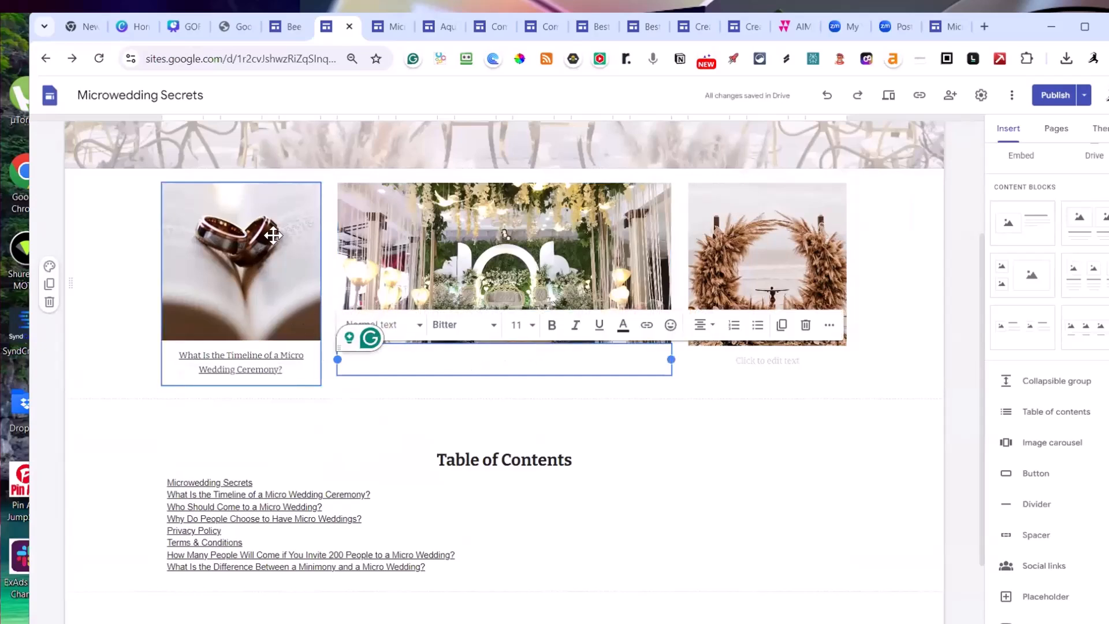
{"action": "left_click", "coordinate": [646, 325]}
{"action": "left_click", "coordinate": [399, 530]}
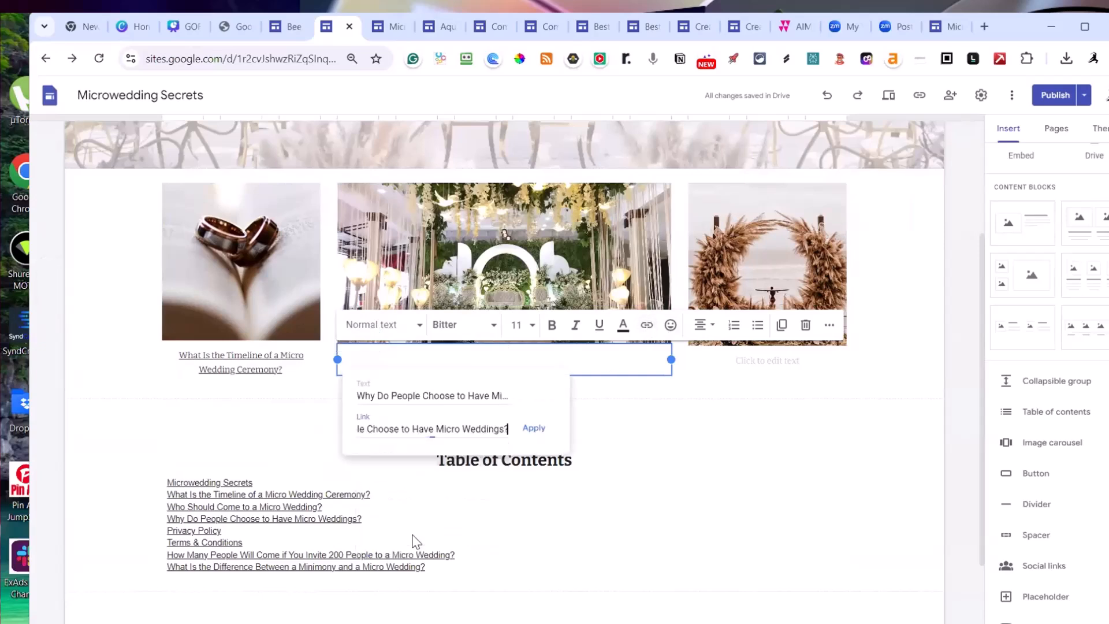
{"action": "left_click", "coordinate": [530, 434]}
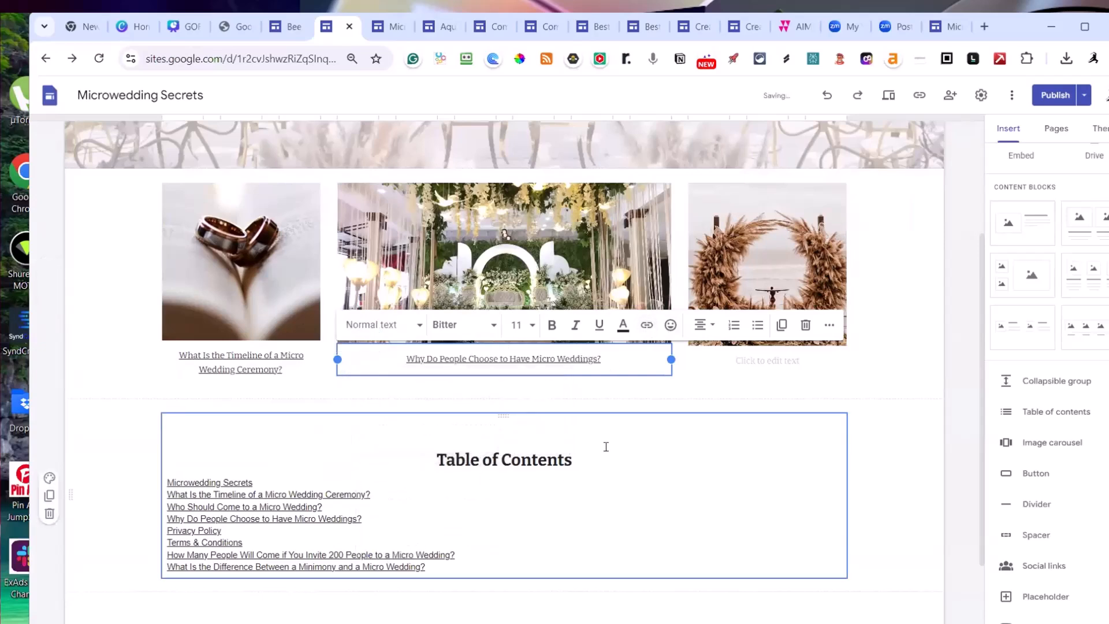
Caption the pampas wreath photo with a link to the site page "Who Should Come to a Micro Wedding?"
{"action": "left_click", "coordinate": [755, 361]}
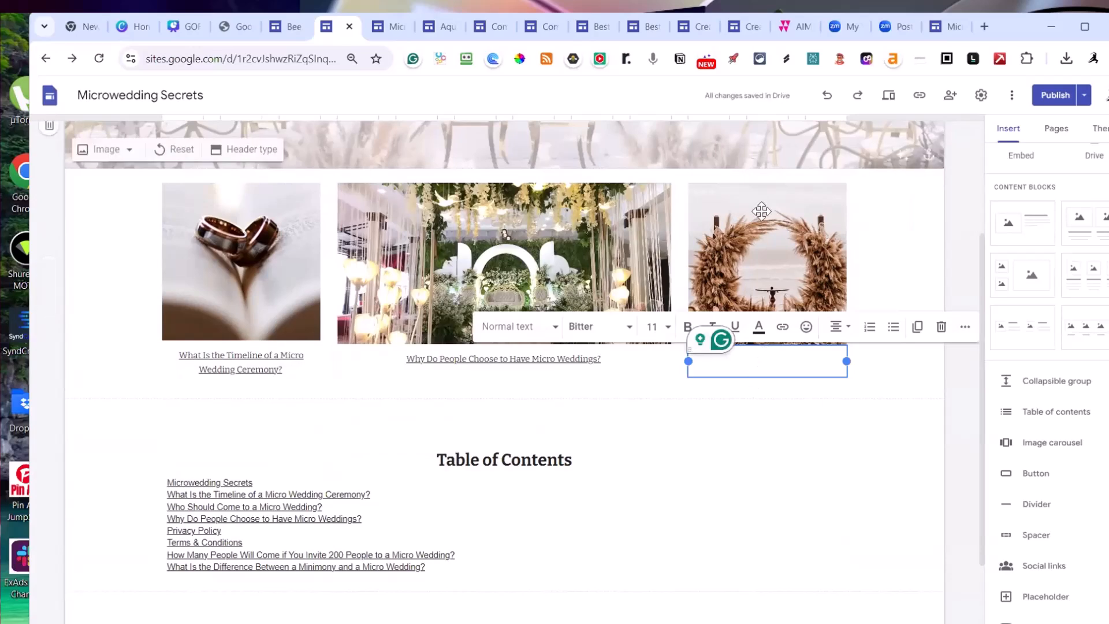
{"action": "left_click", "coordinate": [783, 327]}
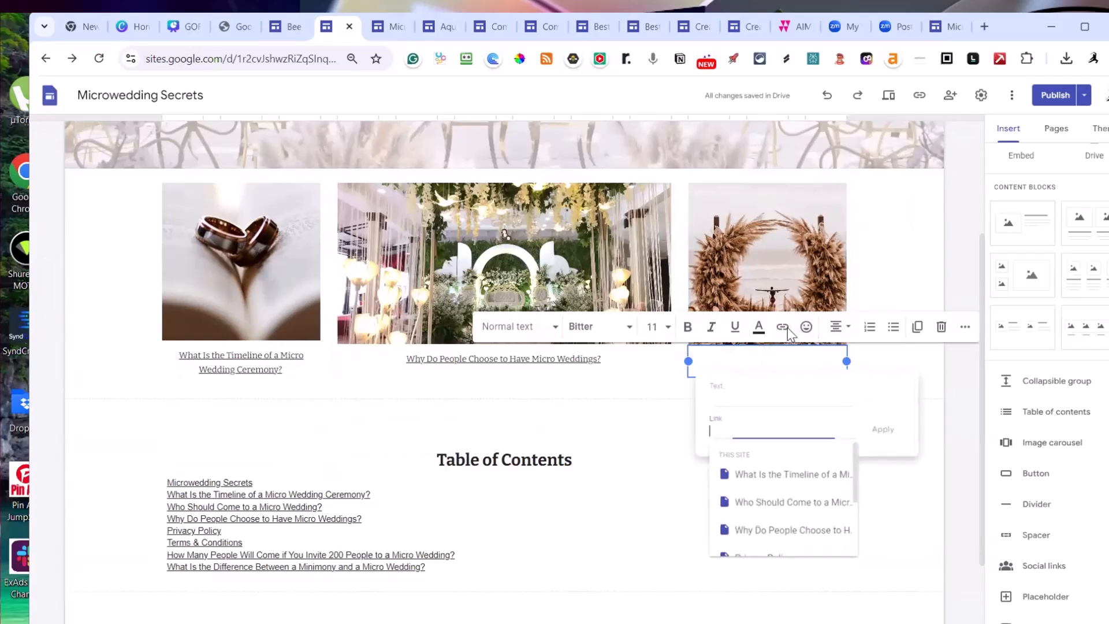
{"action": "left_click", "coordinate": [793, 503]}
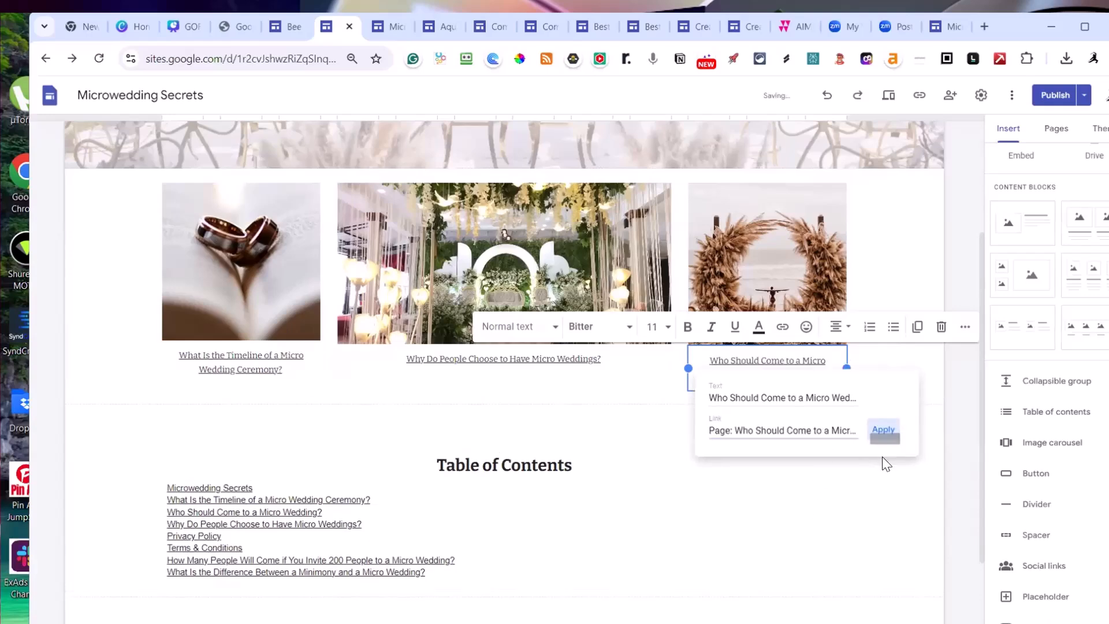
{"action": "left_click", "coordinate": [884, 430]}
Start inserting a YouTube video on the home page and enter "microwedding" as the video search term
{"action": "scroll", "coordinate": [825, 496], "scroll_direction": "down", "scroll_amount": 3}
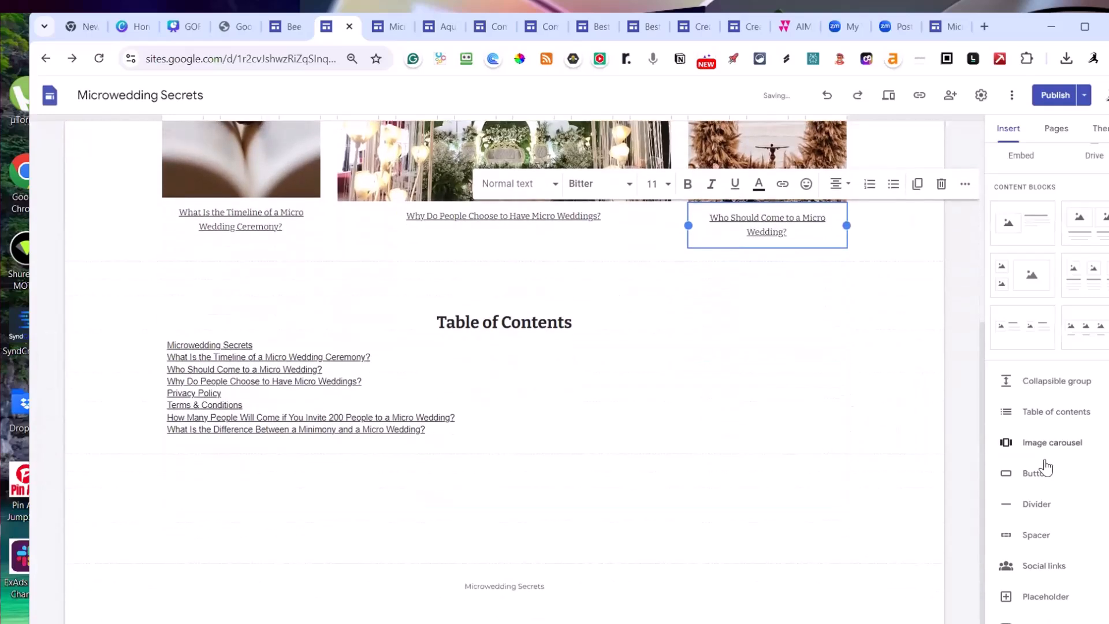
{"action": "scroll", "coordinate": [1060, 505], "scroll_direction": "down", "scroll_amount": 2}
{"action": "scroll", "coordinate": [1052, 514], "scroll_direction": "down", "scroll_amount": 3}
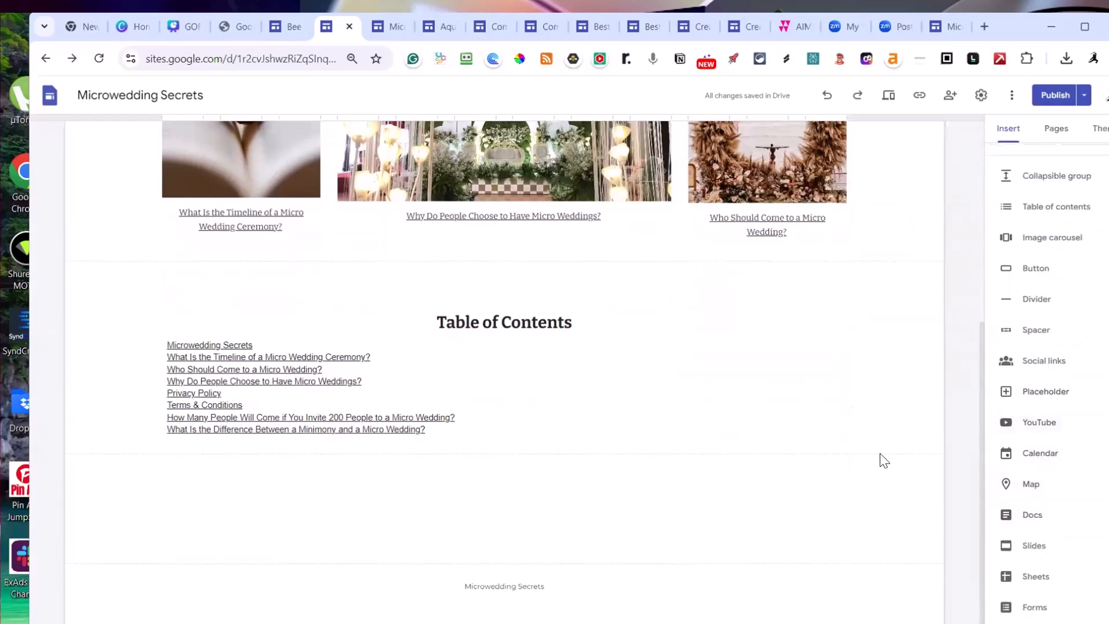
{"action": "left_click", "coordinate": [1009, 422]}
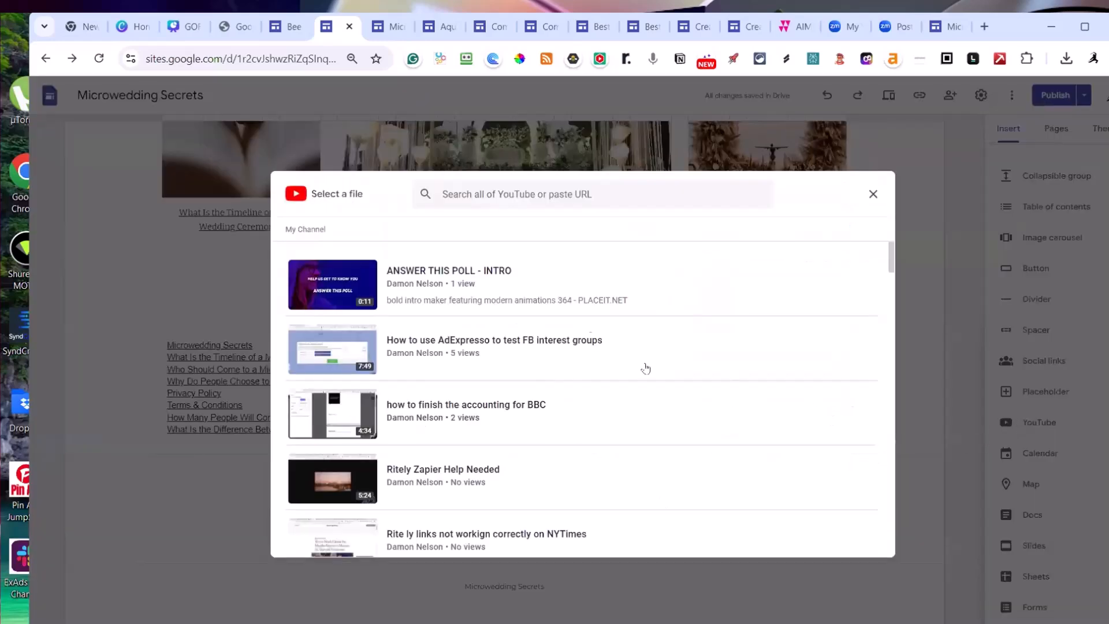
{"action": "left_click", "coordinate": [526, 202]}
{"action": "type", "text": "microwedding"}
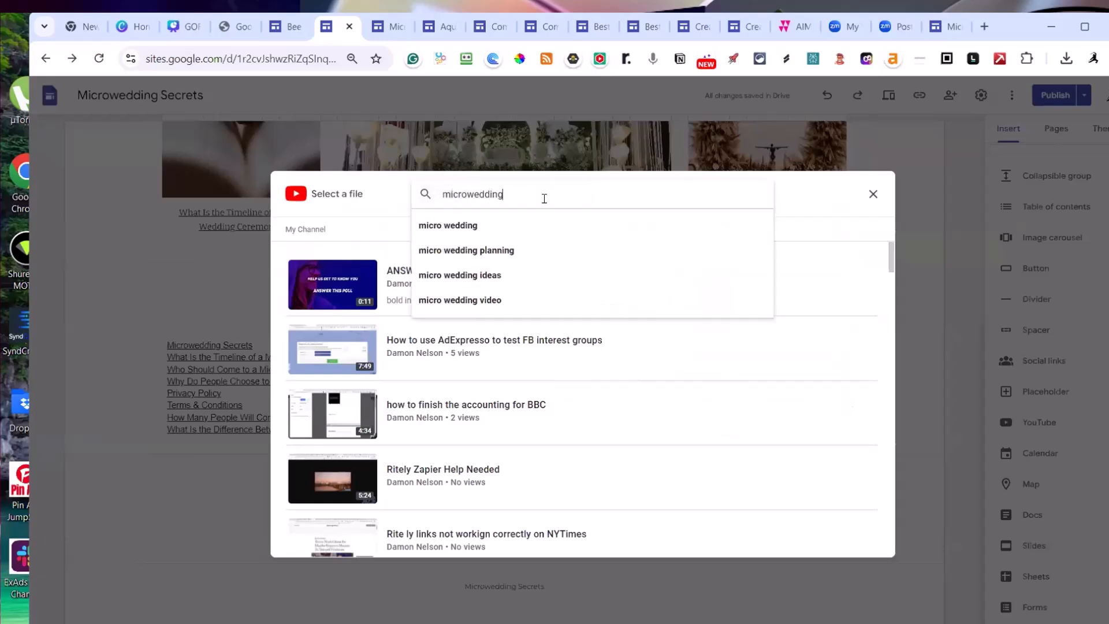
Search YouTube for "microwedding fails" and select the "official micro wedding vlog + my God did not fail" and "We Got Married!! Story of our Micro Wedding" videos
{"action": "type", "text": " fails"}
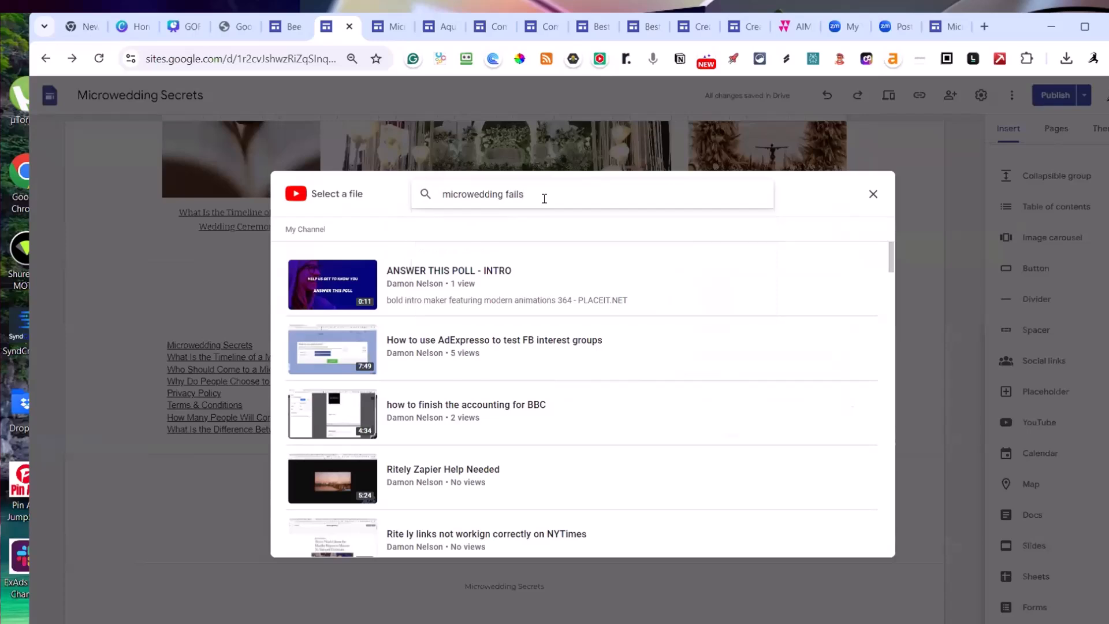
{"action": "key", "text": "Return"}
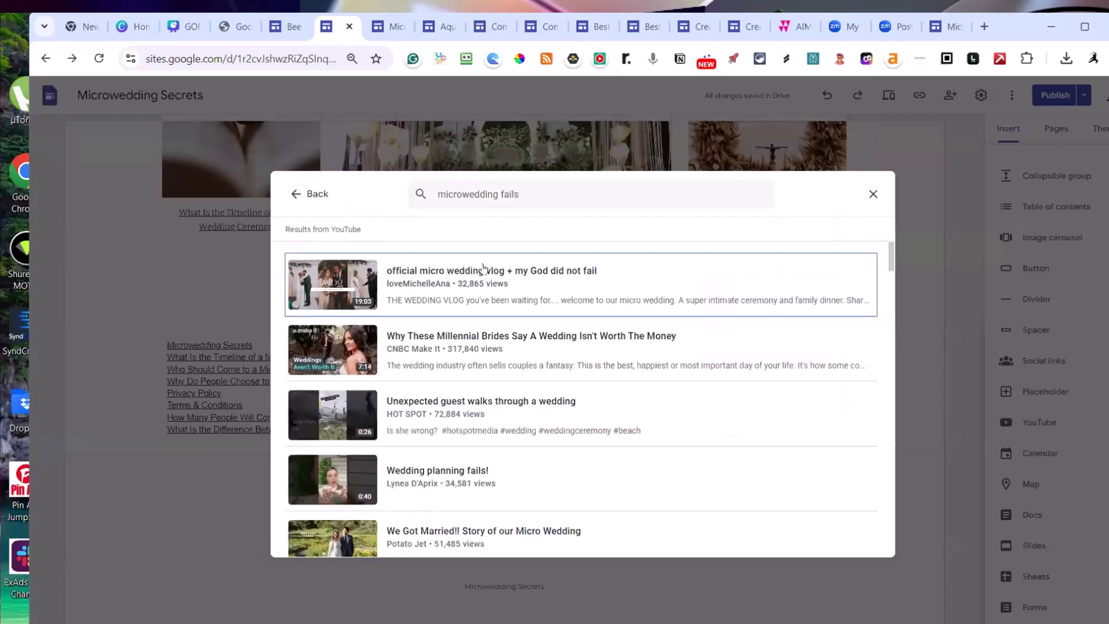
{"action": "left_click", "coordinate": [589, 291]}
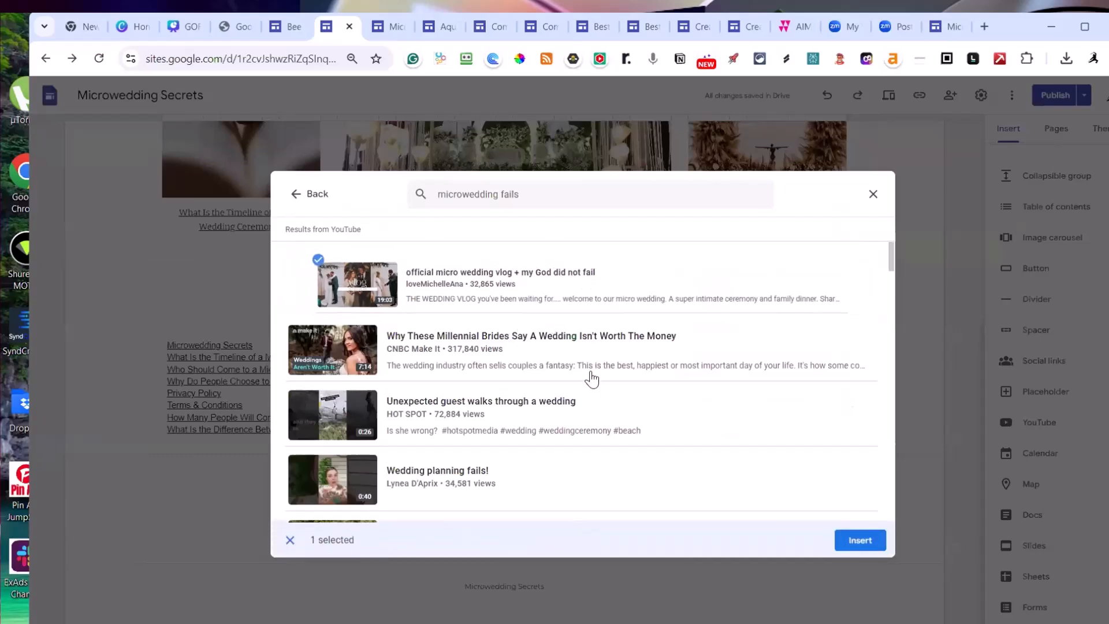
{"action": "scroll", "coordinate": [620, 421], "scroll_direction": "down", "scroll_amount": 3}
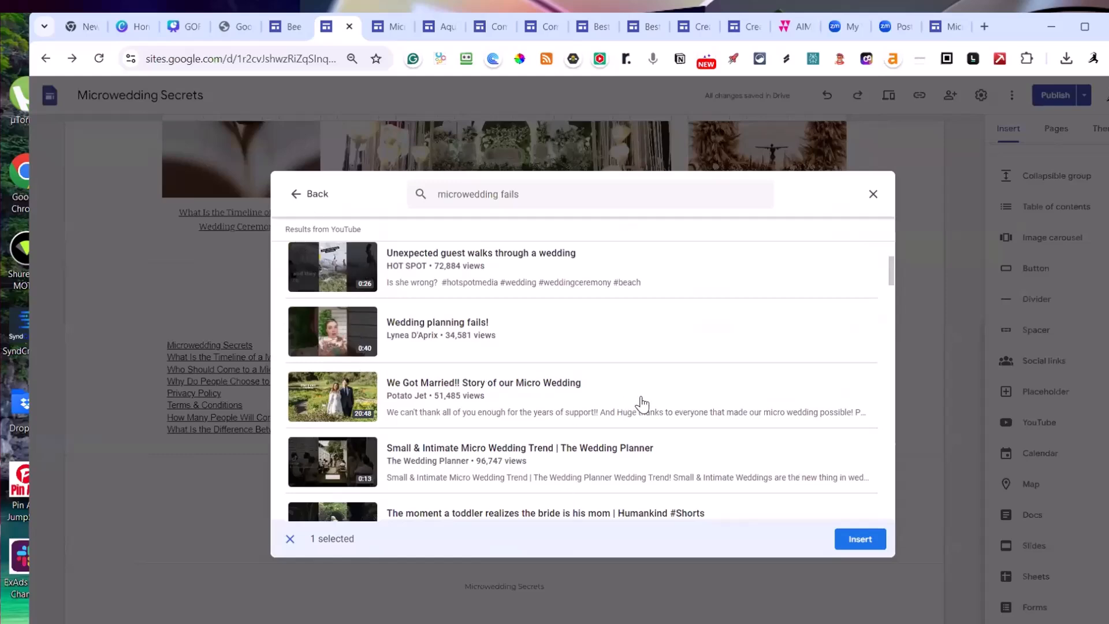
{"action": "scroll", "coordinate": [643, 403], "scroll_direction": "down", "scroll_amount": 1}
{"action": "left_click", "coordinate": [646, 327]}
Add "Small Wedding, BIG Problems" and "The Surprise Wedding (Shorter Version)" to the selection and insert the chosen videos into the page
{"action": "scroll", "coordinate": [678, 375], "scroll_direction": "down", "scroll_amount": 4}
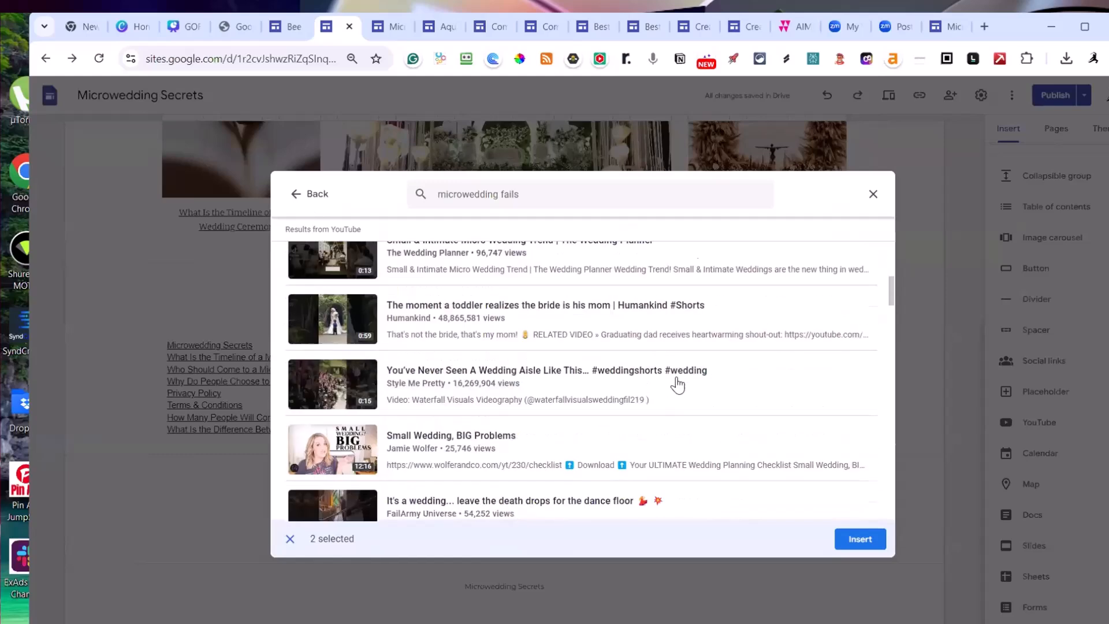
{"action": "left_click", "coordinate": [606, 291]}
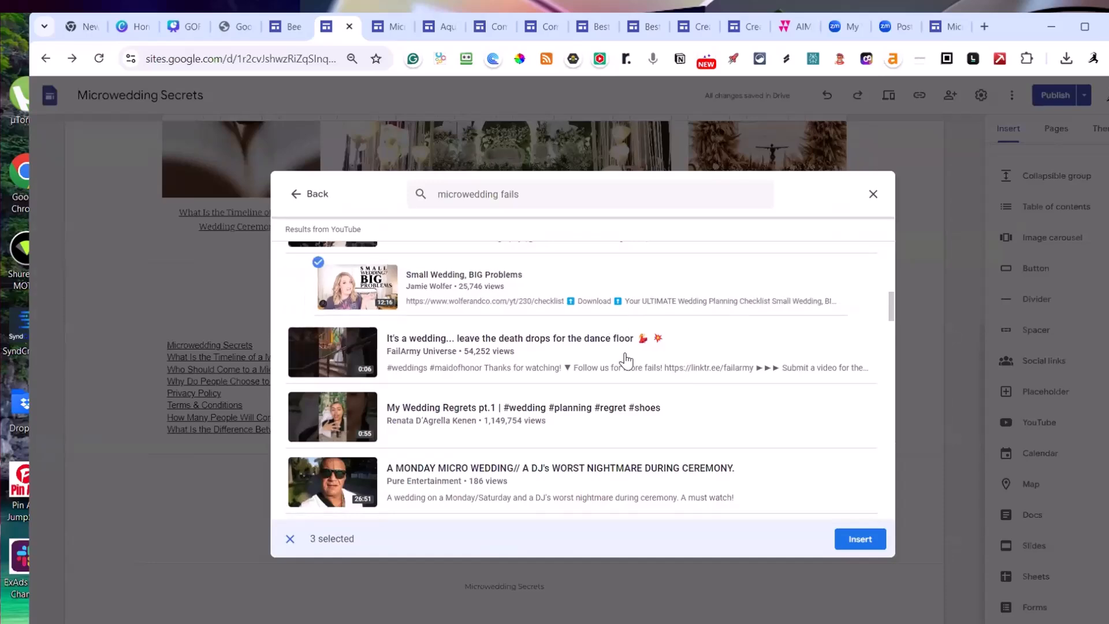
{"action": "scroll", "coordinate": [626, 361], "scroll_direction": "down", "scroll_amount": 3}
{"action": "scroll", "coordinate": [626, 365], "scroll_direction": "down", "scroll_amount": 1}
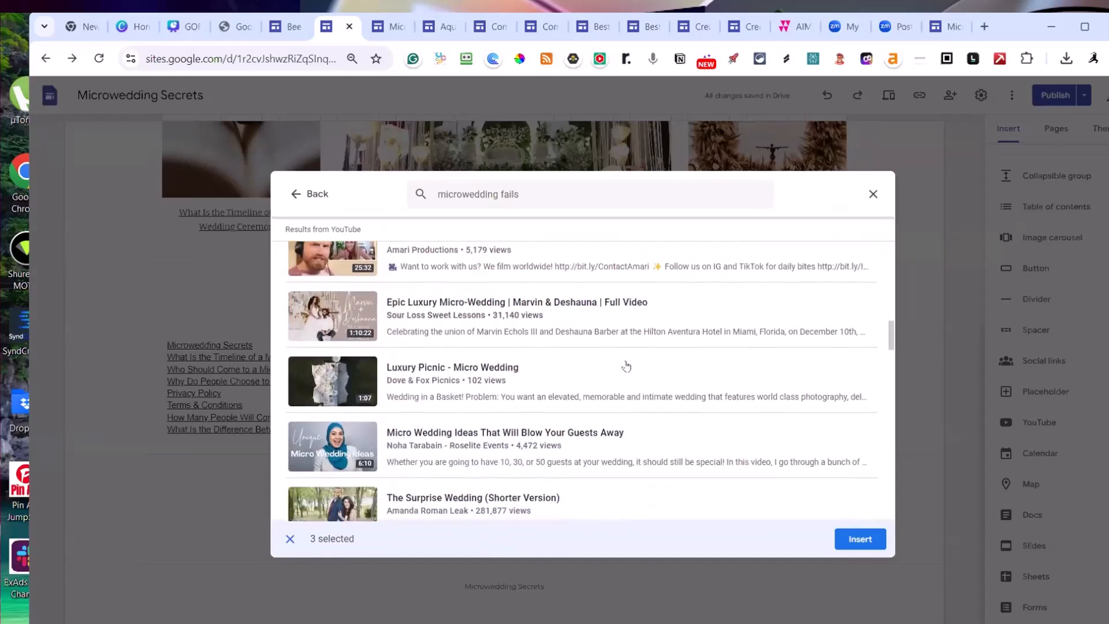
{"action": "scroll", "coordinate": [658, 392], "scroll_direction": "down", "scroll_amount": 2}
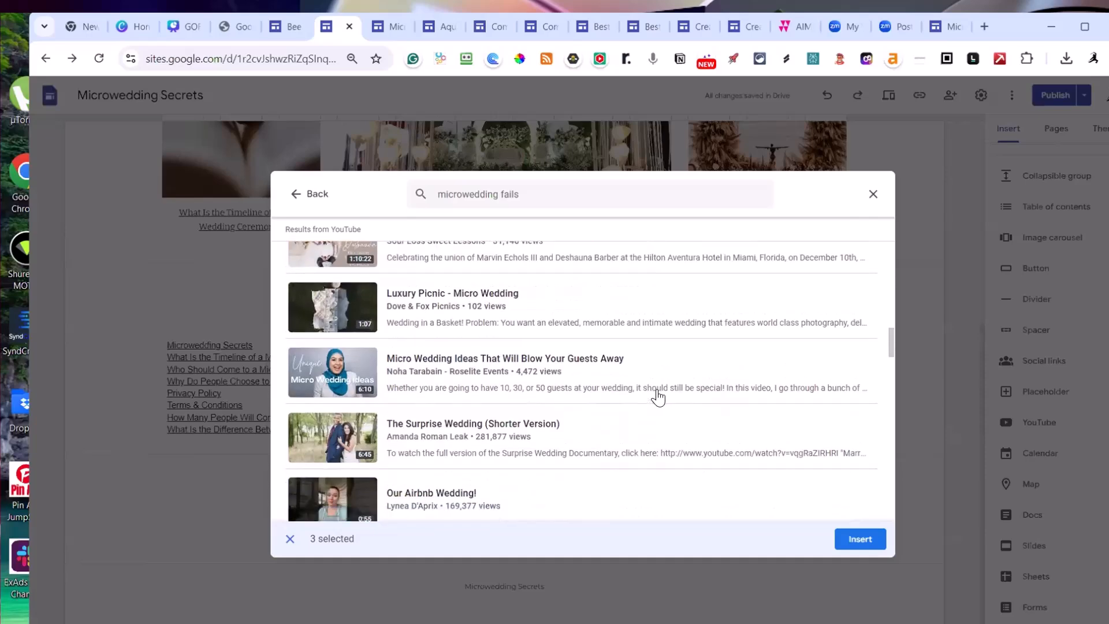
{"action": "left_click", "coordinate": [645, 369]}
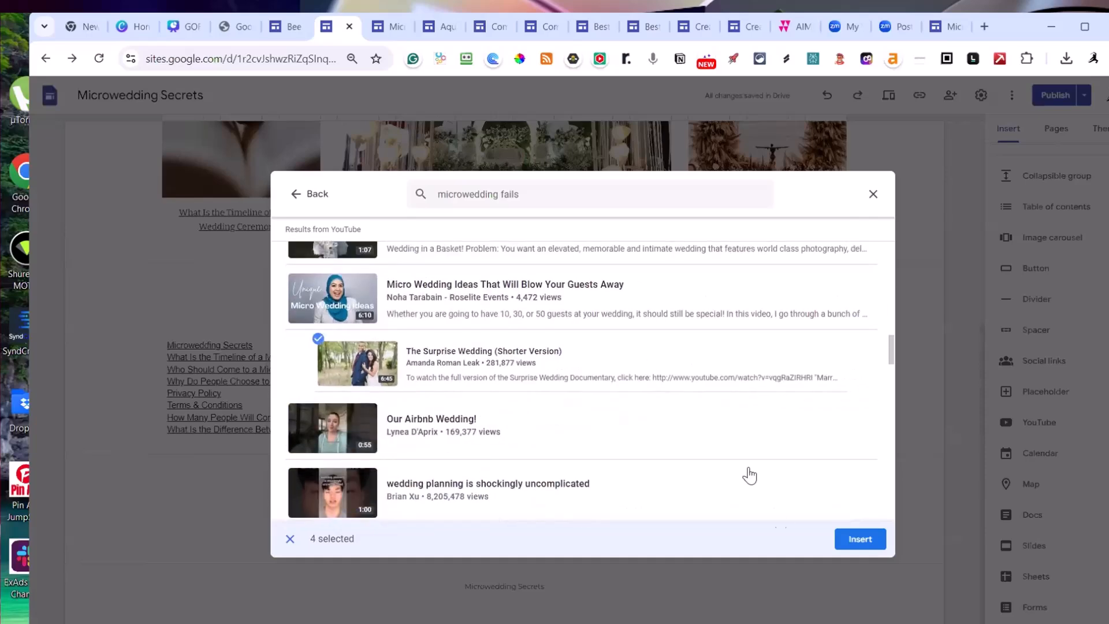
{"action": "left_click", "coordinate": [858, 539]}
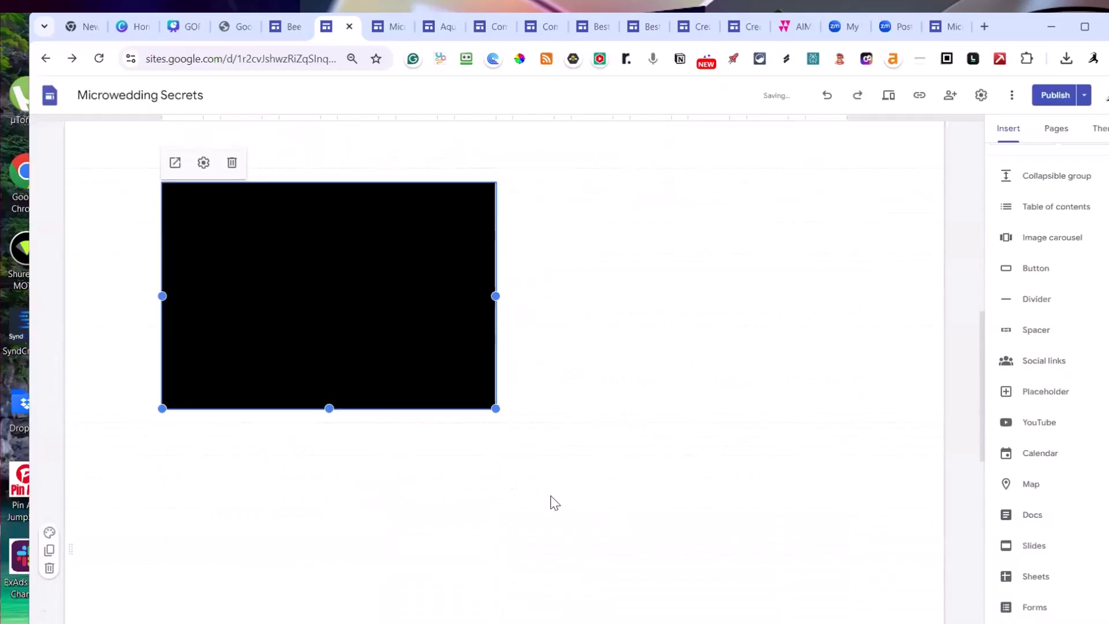
Arrange the videos in two rows of two, with "We Got Married!!" beside the official vlog and "The Surprise Wedding" beside "Small Wedding, BIG Problems"
{"action": "scroll", "coordinate": [432, 498], "scroll_direction": "up", "scroll_amount": 3}
{"action": "left_click_drag", "start_coordinate": [400, 519], "coordinate": [583, 222]}
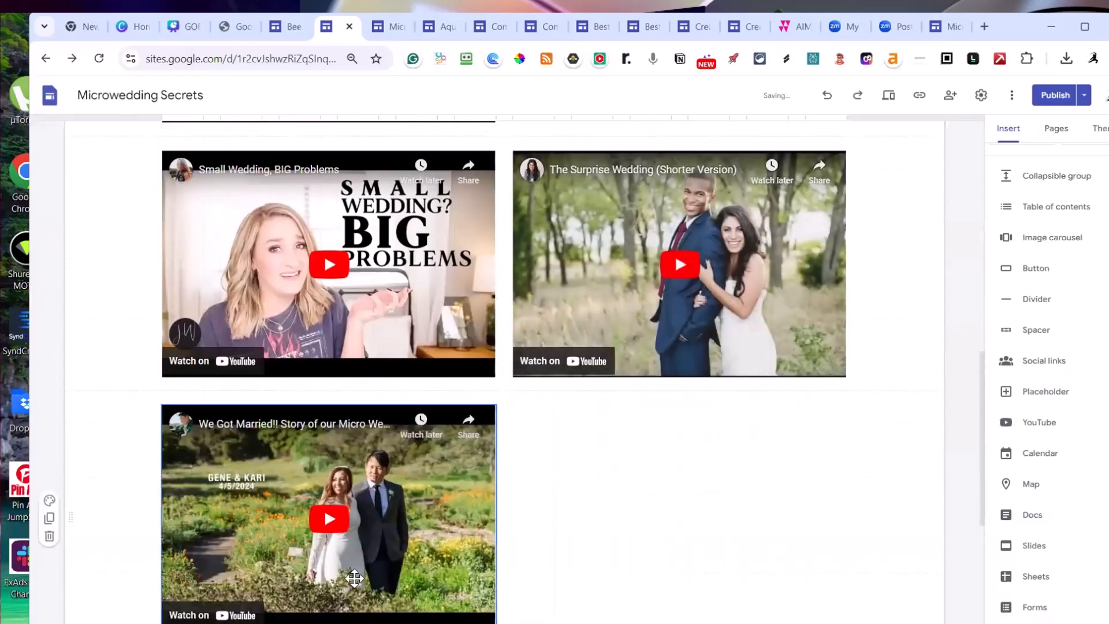
{"action": "scroll", "coordinate": [355, 572], "scroll_direction": "down", "scroll_amount": 4}
{"action": "scroll", "coordinate": [364, 441], "scroll_direction": "up", "scroll_amount": 9}
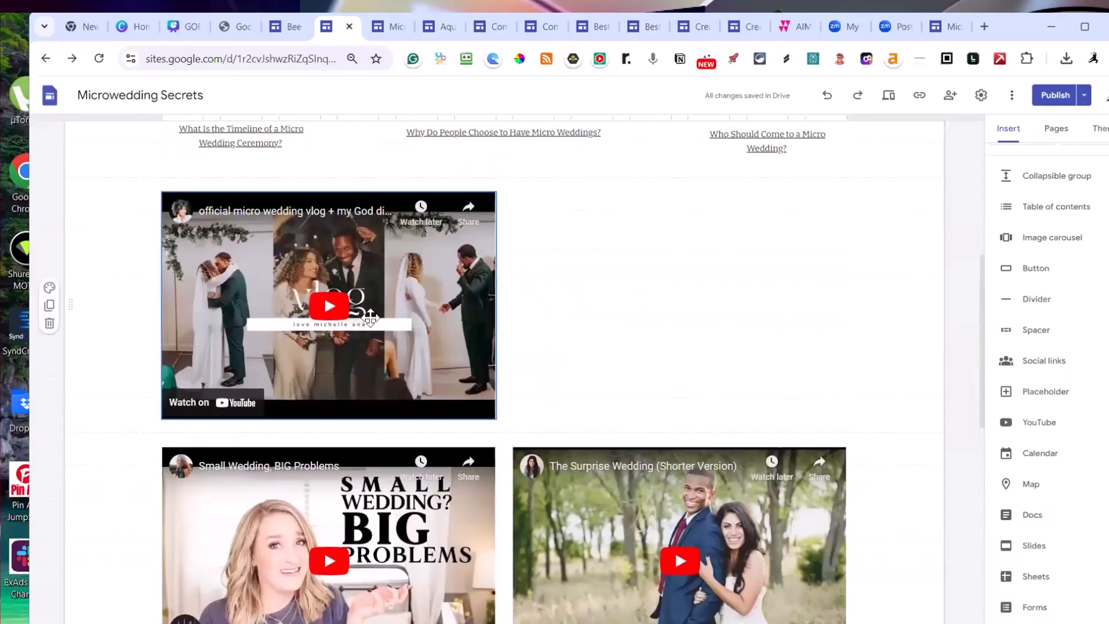
{"action": "scroll", "coordinate": [430, 503], "scroll_direction": "down", "scroll_amount": 5}
{"action": "left_click_drag", "start_coordinate": [430, 503], "coordinate": [571, 604]}
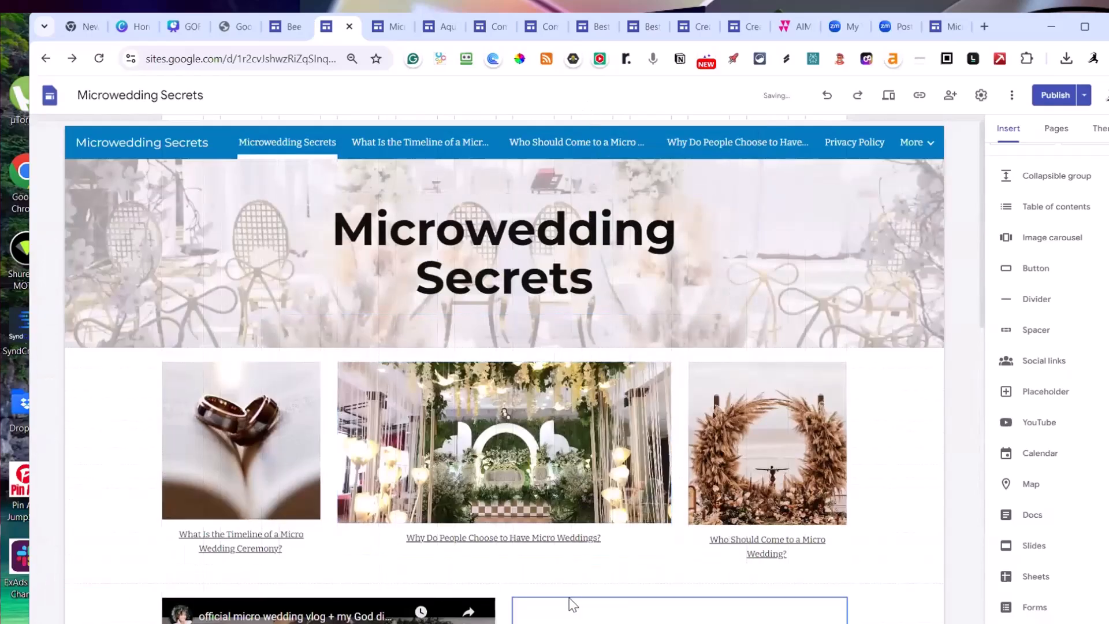
{"action": "scroll", "coordinate": [755, 421], "scroll_direction": "down", "scroll_amount": 6}
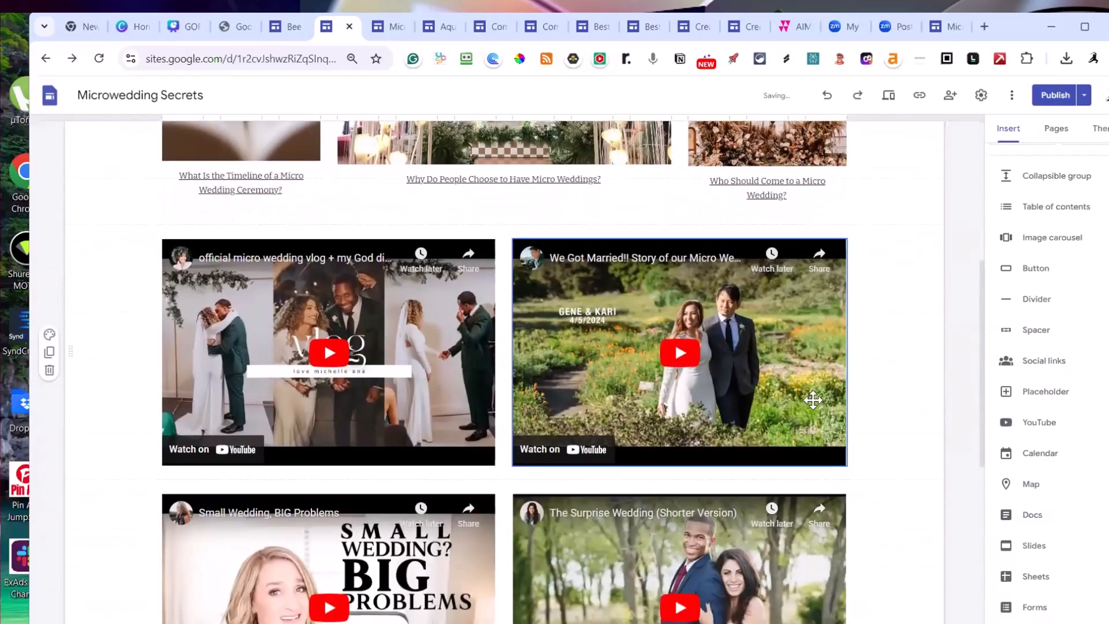
Move the table of contents to directly below the page header, narrow its text box from both sides and centre it
{"action": "scroll", "coordinate": [808, 393], "scroll_direction": "down", "scroll_amount": 6}
{"action": "left_click_drag", "start_coordinate": [497, 366], "coordinate": [428, 350]}
{"action": "scroll", "coordinate": [493, 446], "scroll_direction": "down", "scroll_amount": 3}
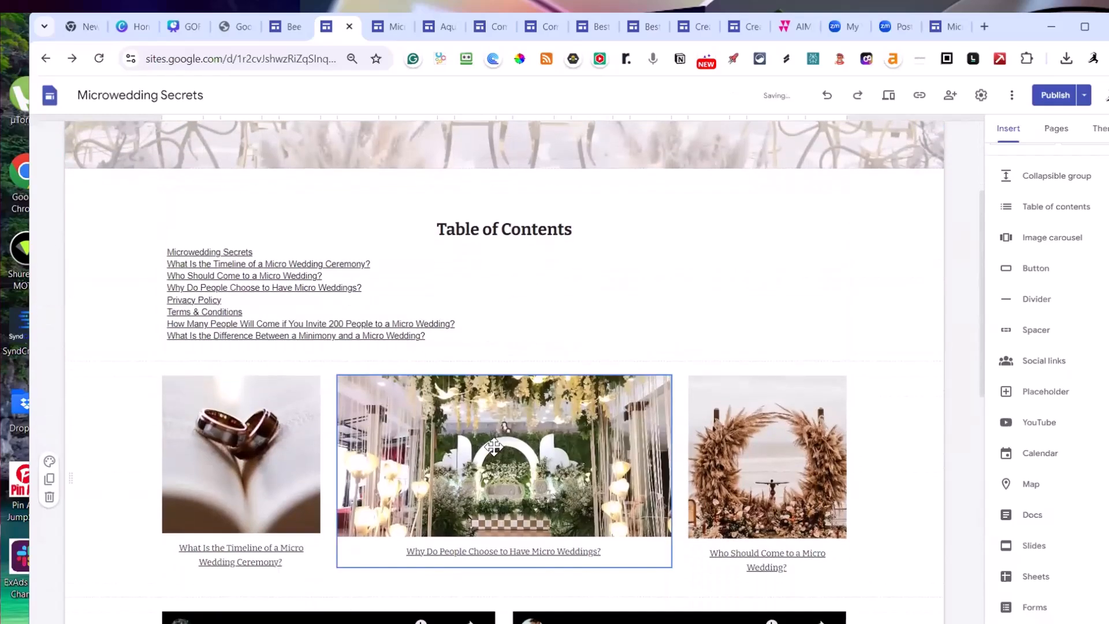
{"action": "left_click_drag", "start_coordinate": [233, 248], "coordinate": [395, 257]}
{"action": "left_click_drag", "start_coordinate": [841, 263], "coordinate": [729, 263]}
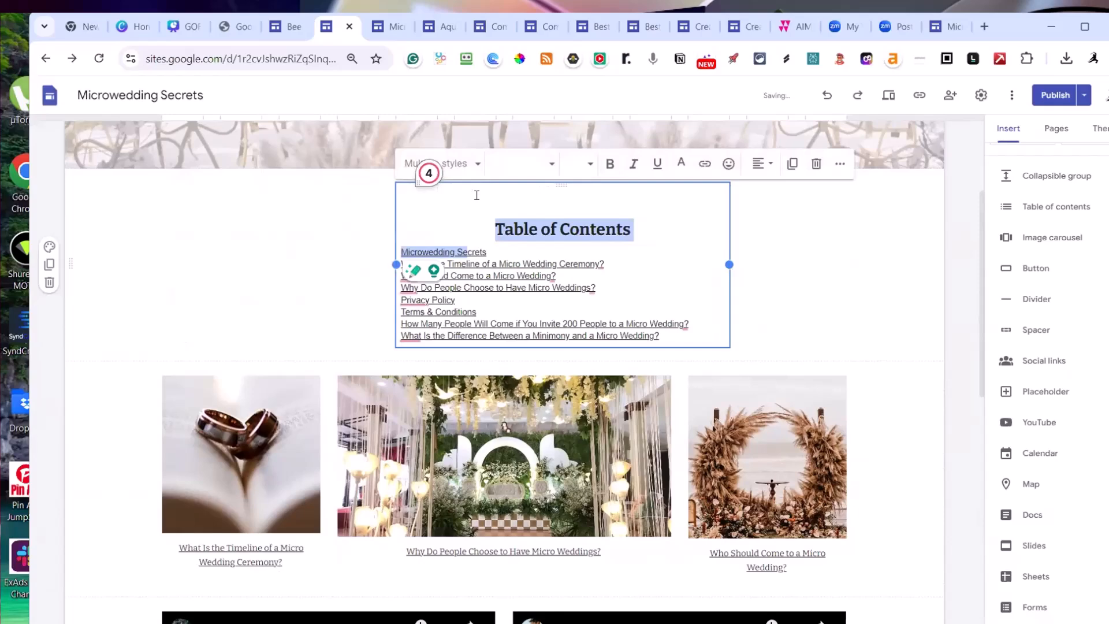
{"action": "left_click_drag", "start_coordinate": [555, 183], "coordinate": [517, 183]}
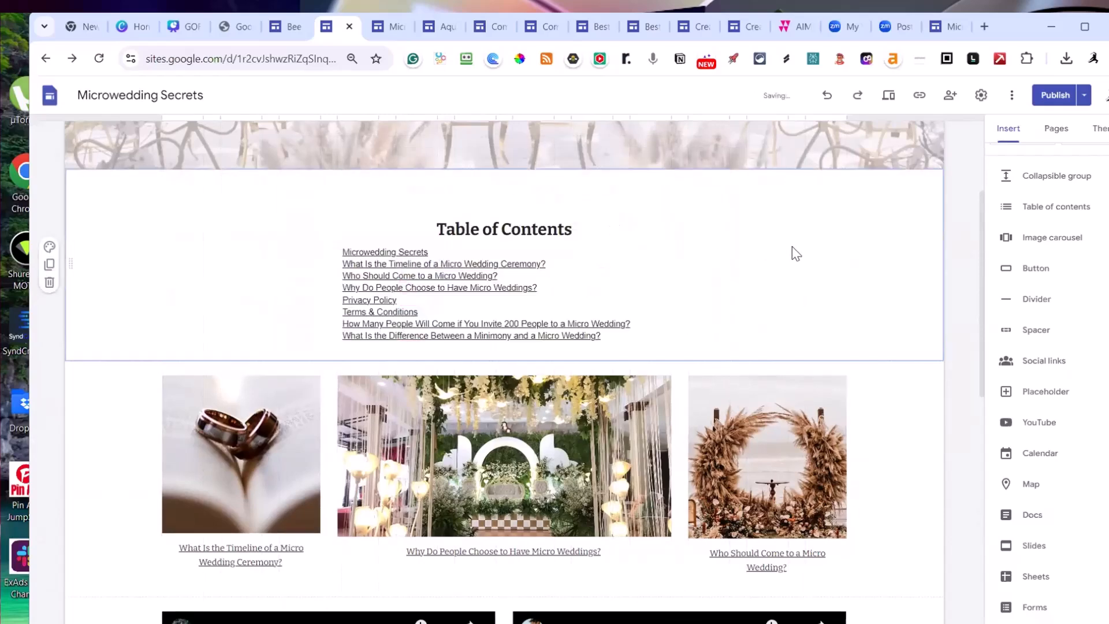
Compare the home page header with the "What Is the Timeline of a Micro Wedding Ceremony?" page and leave the timeline page open
{"action": "scroll", "coordinate": [802, 292], "scroll_direction": "up", "scroll_amount": 3}
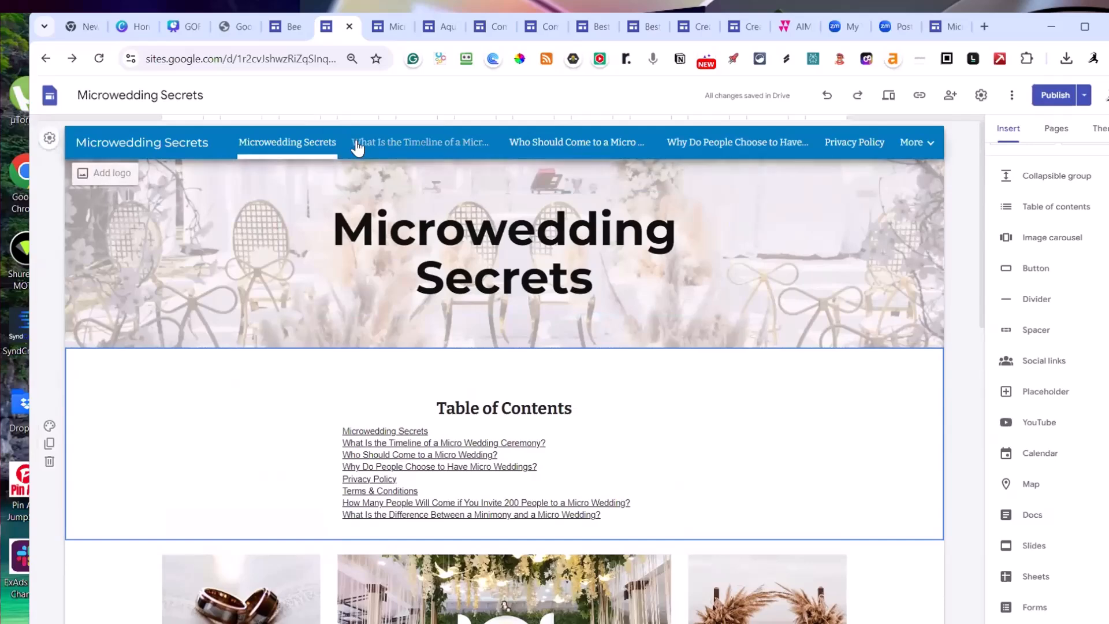
{"action": "left_click", "coordinate": [399, 148]}
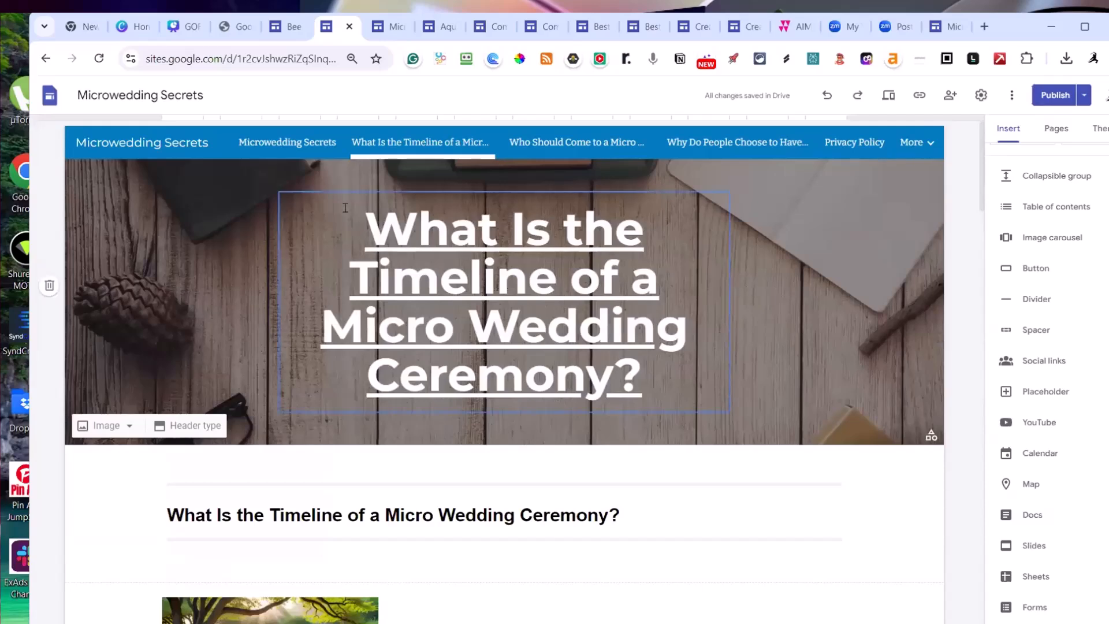
{"action": "left_click", "coordinate": [306, 144]}
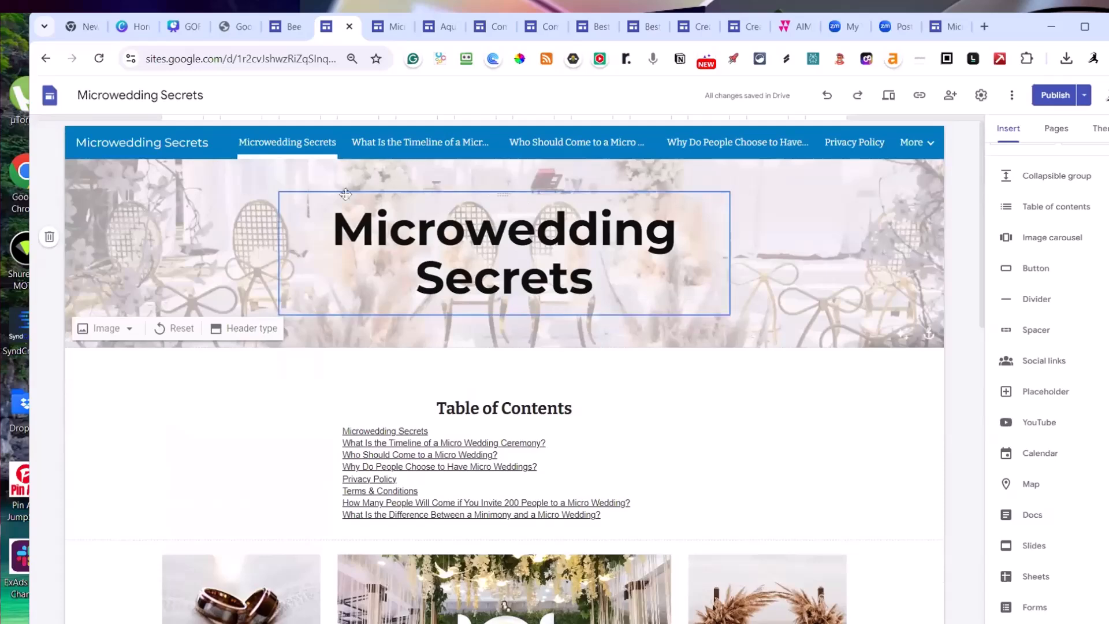
{"action": "left_click", "coordinate": [416, 143]}
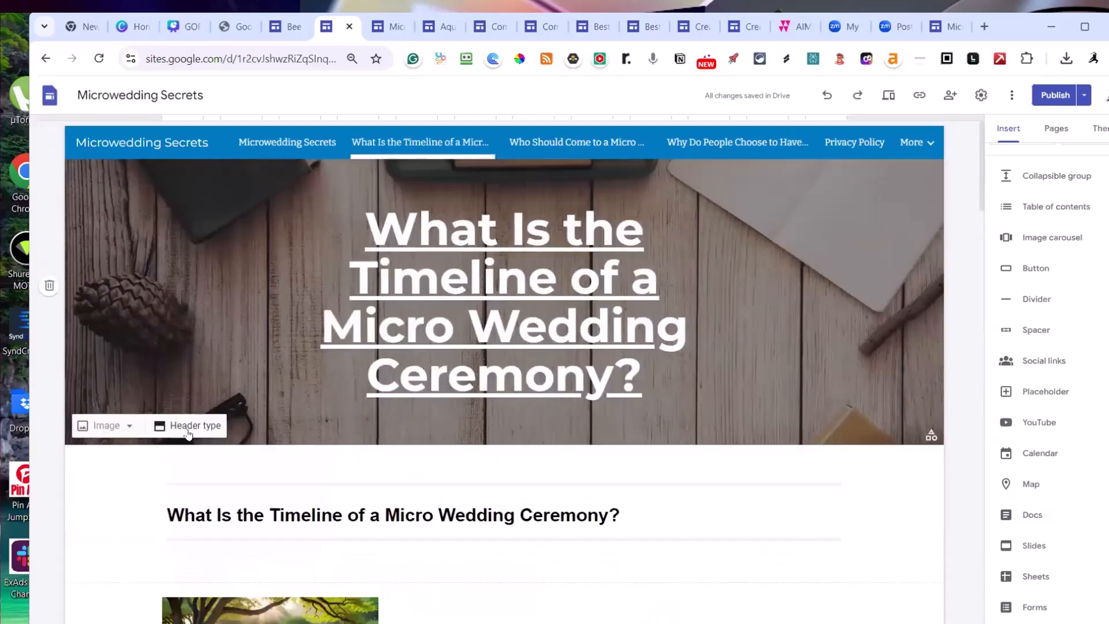
Try the Title only, Cover and Large banner header types on the timeline page and restore the Banner type
{"action": "left_click", "coordinate": [189, 434]}
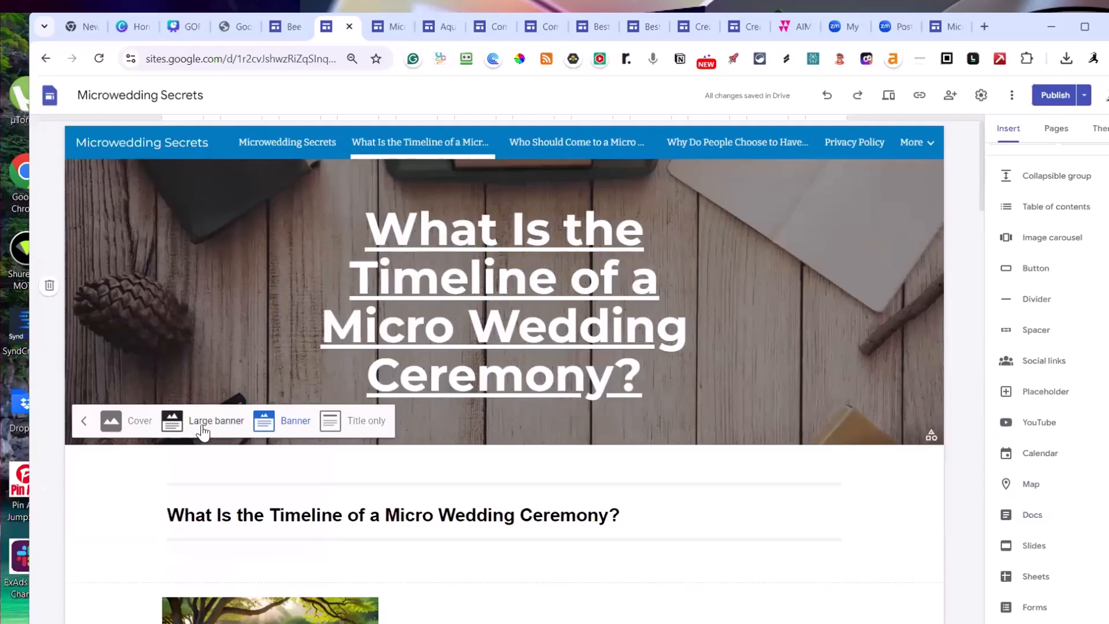
{"action": "left_click", "coordinate": [345, 425]}
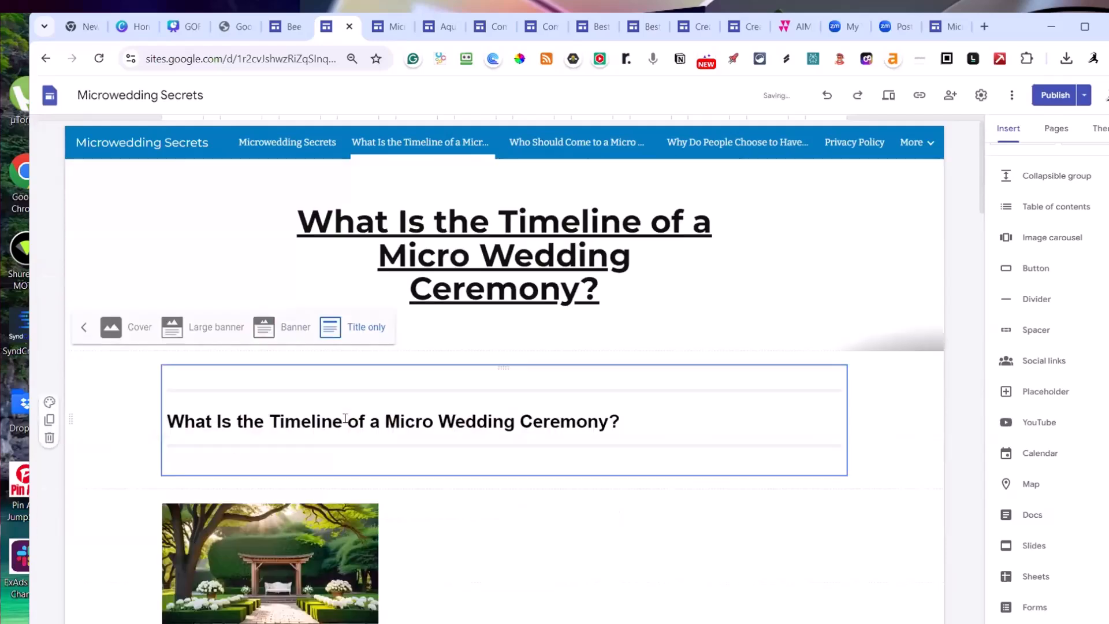
{"action": "left_click", "coordinate": [282, 328]}
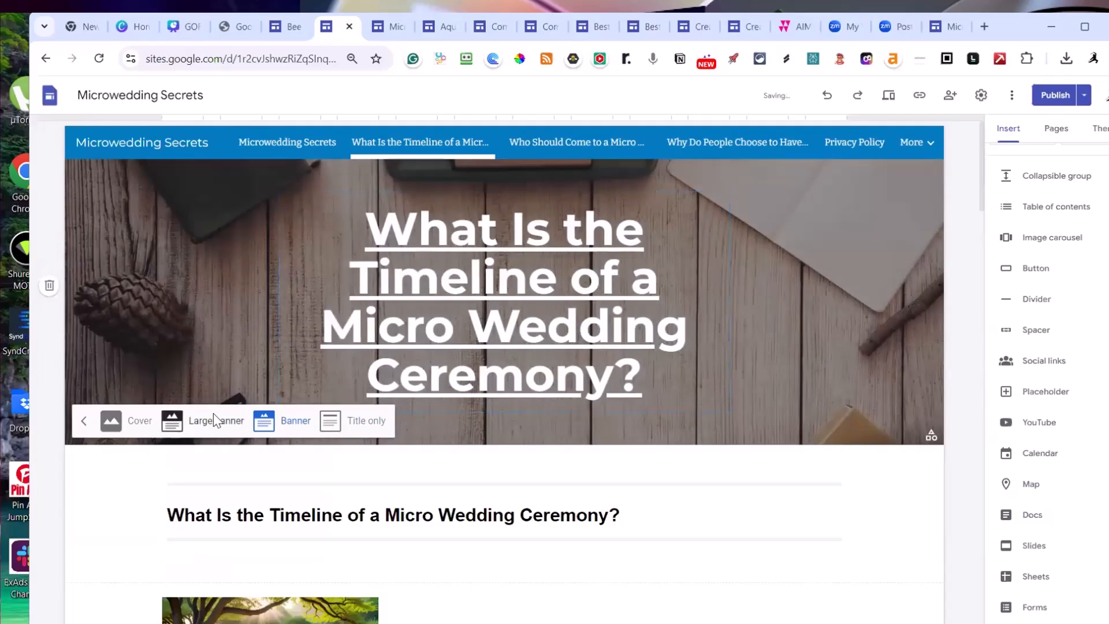
{"action": "left_click", "coordinate": [133, 420]}
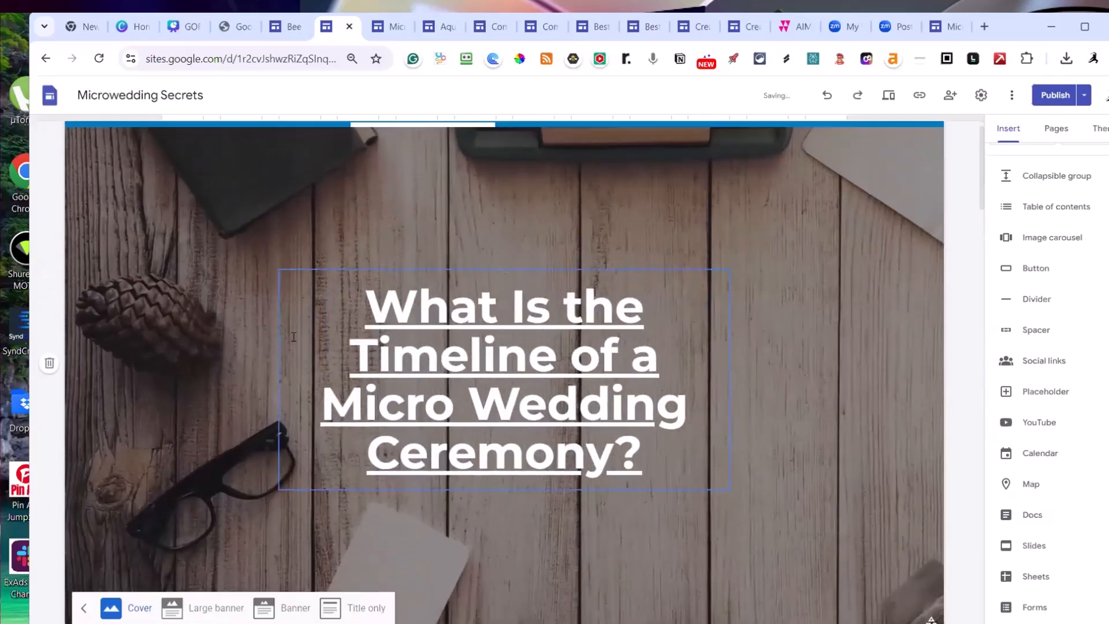
{"action": "scroll", "coordinate": [231, 393], "scroll_direction": "down", "scroll_amount": 3}
{"action": "left_click", "coordinate": [212, 426]}
{"action": "left_click", "coordinate": [278, 419]}
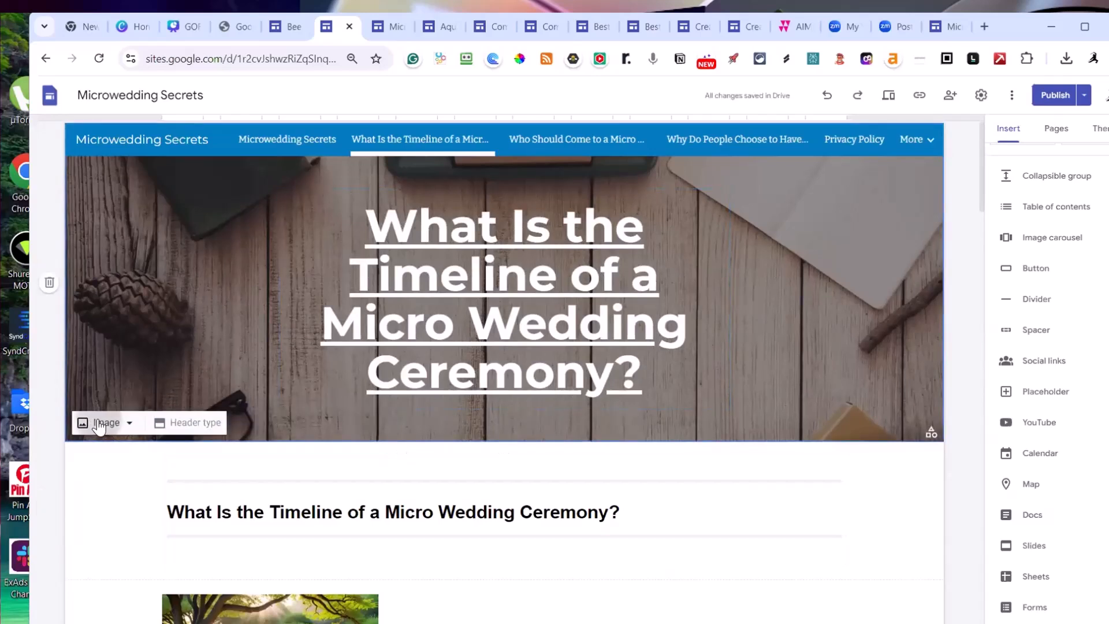
Replace the timeline page's header image with the outdoor reception photo with turquoise-covered tables from the Microwedding Secrets folder in Google Drive
{"action": "left_click", "coordinate": [99, 425]}
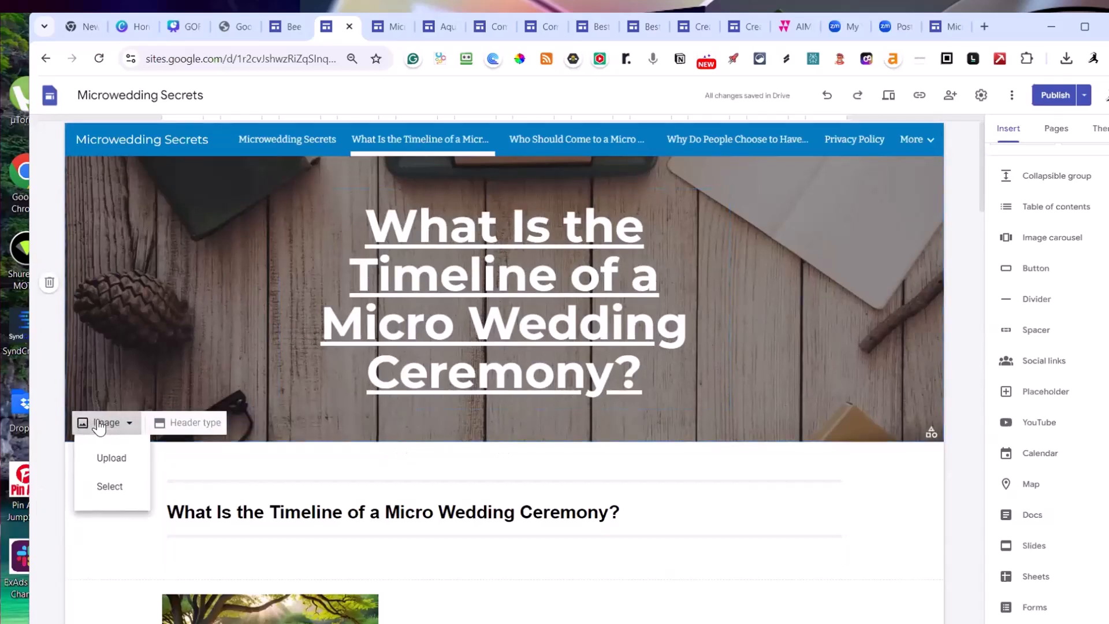
{"action": "left_click", "coordinate": [108, 488]}
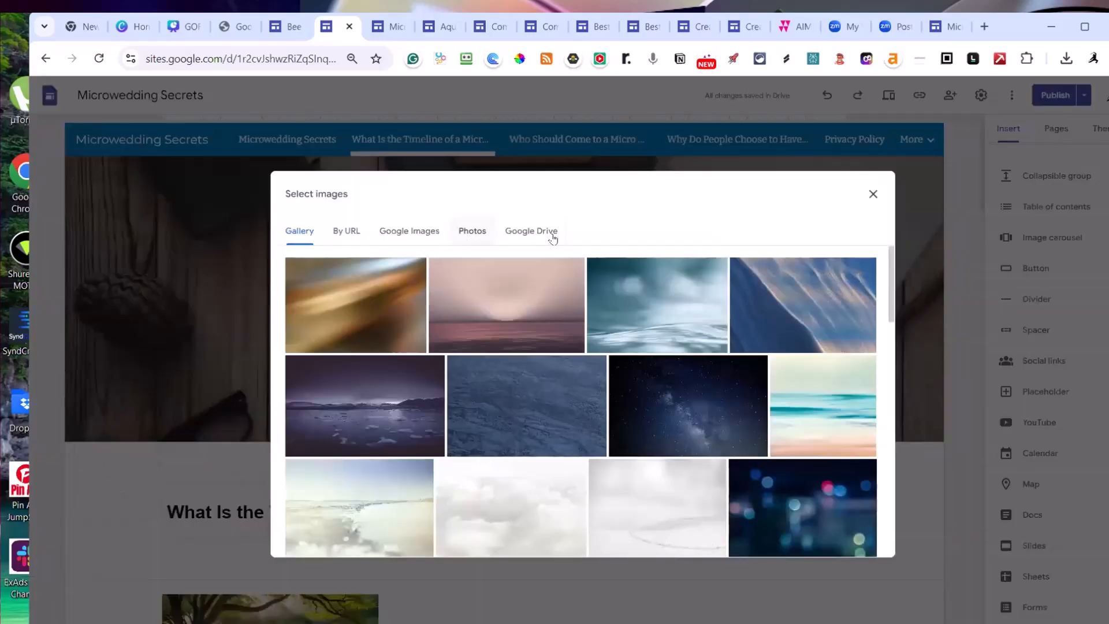
{"action": "left_click", "coordinate": [540, 233]}
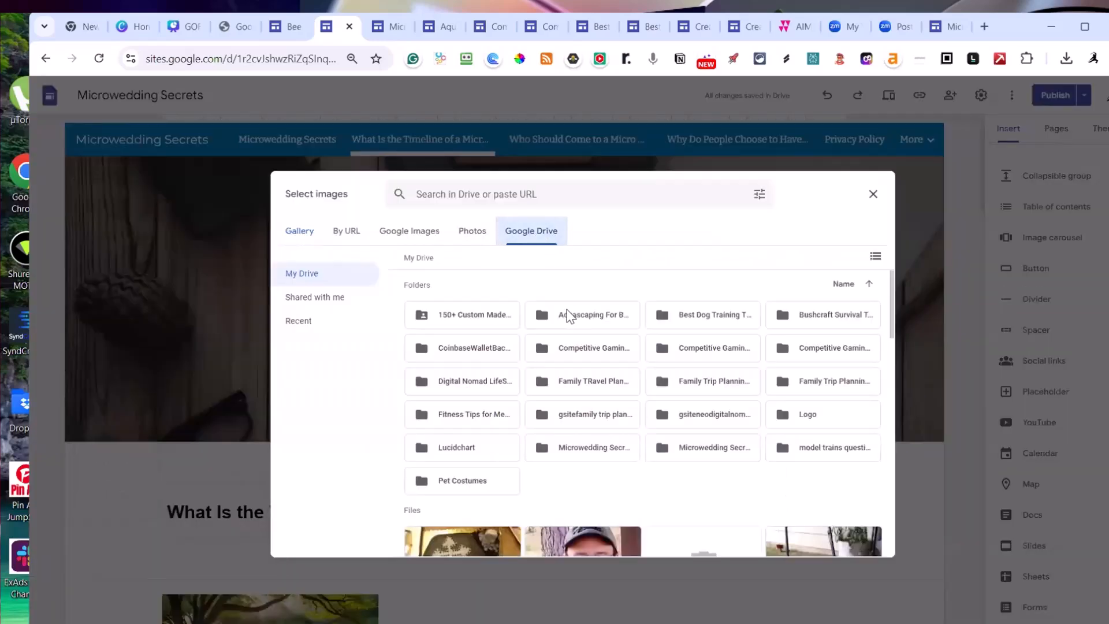
{"action": "left_click", "coordinate": [698, 452]}
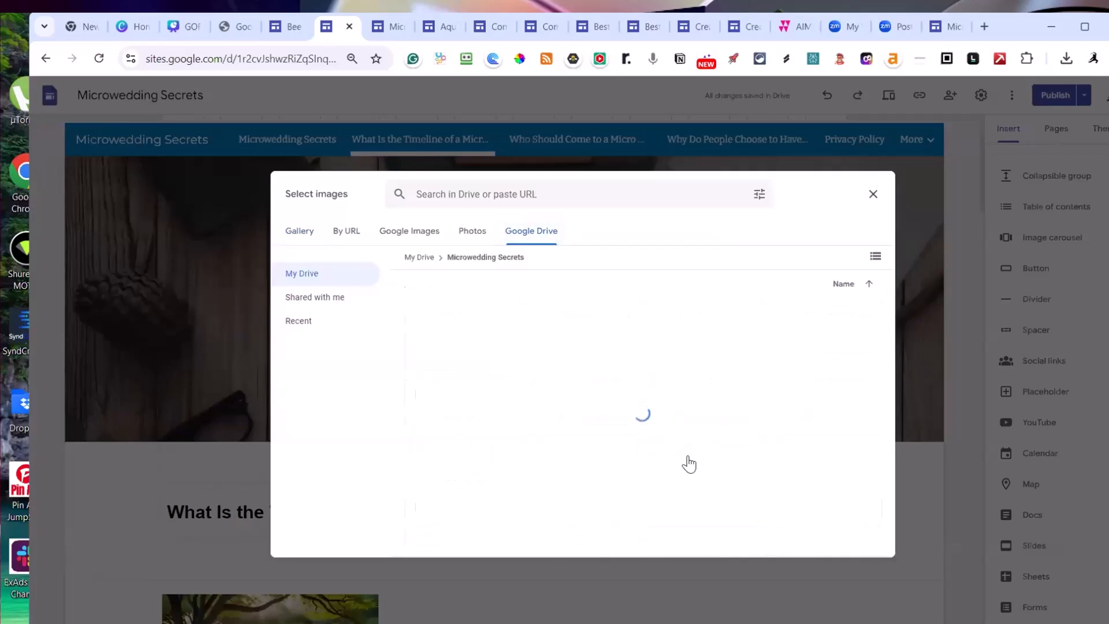
{"action": "scroll", "coordinate": [685, 460], "scroll_direction": "down", "scroll_amount": 4}
{"action": "left_click", "coordinate": [692, 388]}
{"action": "left_click", "coordinate": [858, 538]}
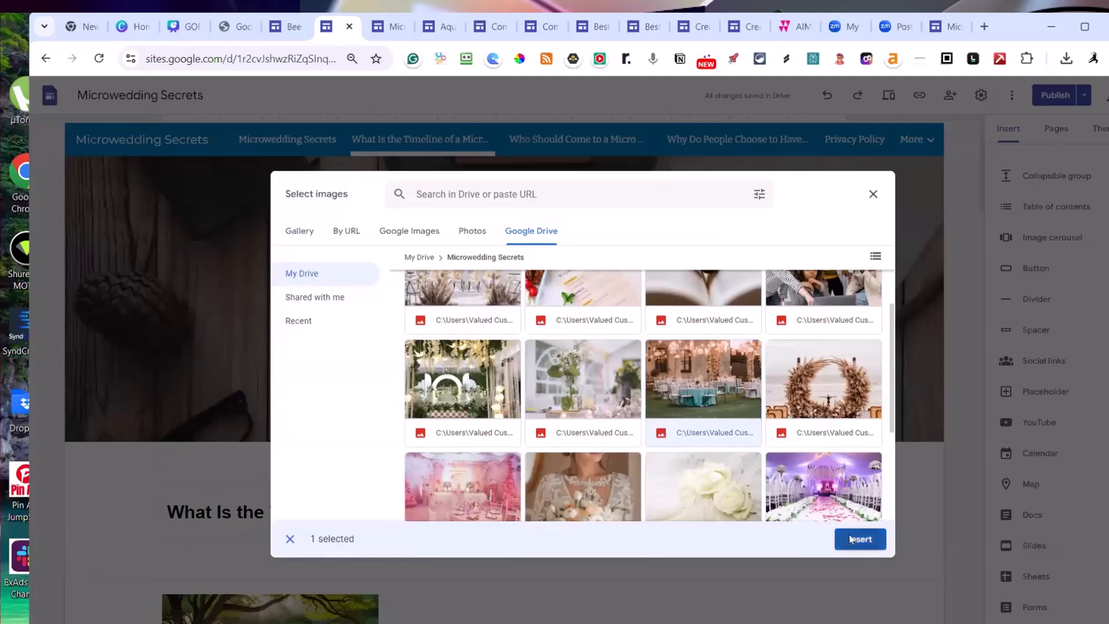
Enlarge the garden pergola image below the title to the full content width and increase its height to show the whole scene
{"action": "scroll", "coordinate": [621, 447], "scroll_direction": "down", "scroll_amount": 1}
{"action": "scroll", "coordinate": [621, 448], "scroll_direction": "down", "scroll_amount": 5}
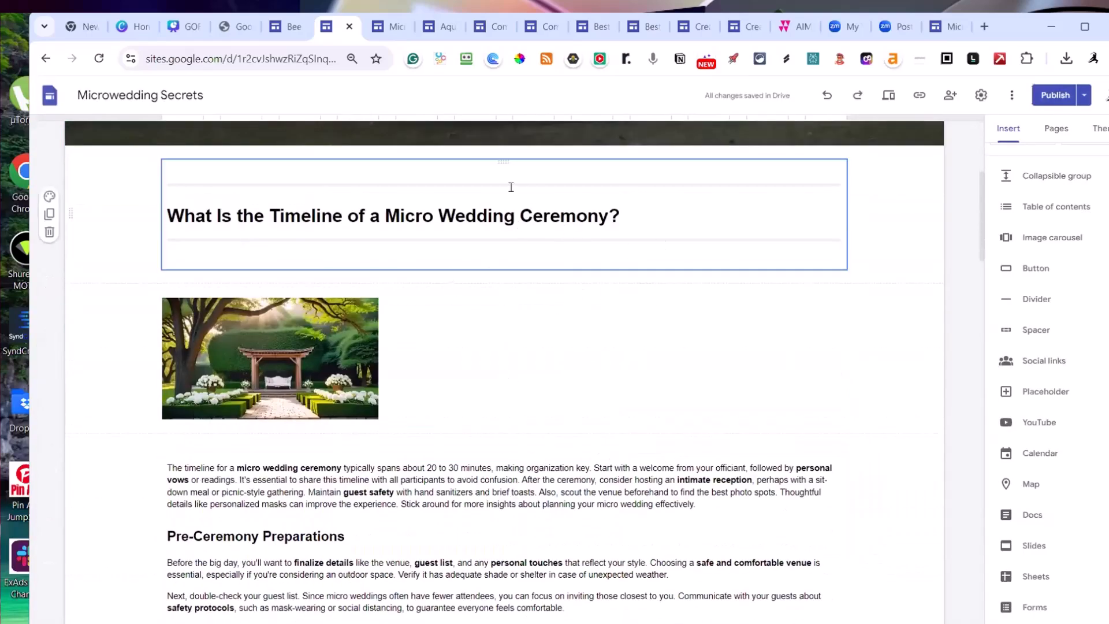
{"action": "left_click", "coordinate": [364, 368]}
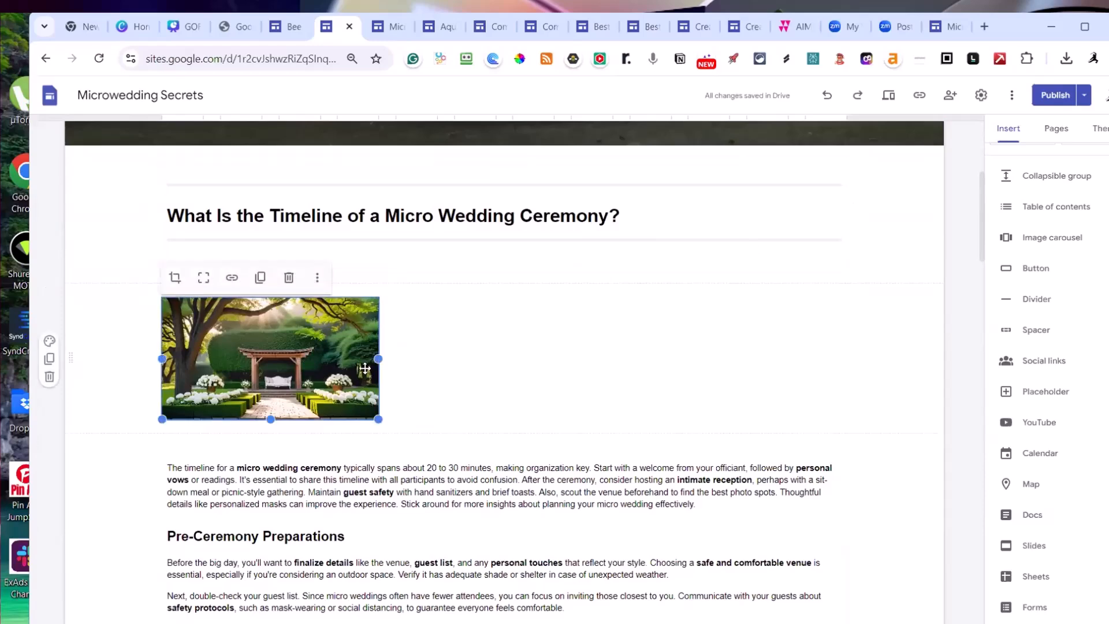
{"action": "left_click_drag", "start_coordinate": [377, 359], "coordinate": [846, 359]}
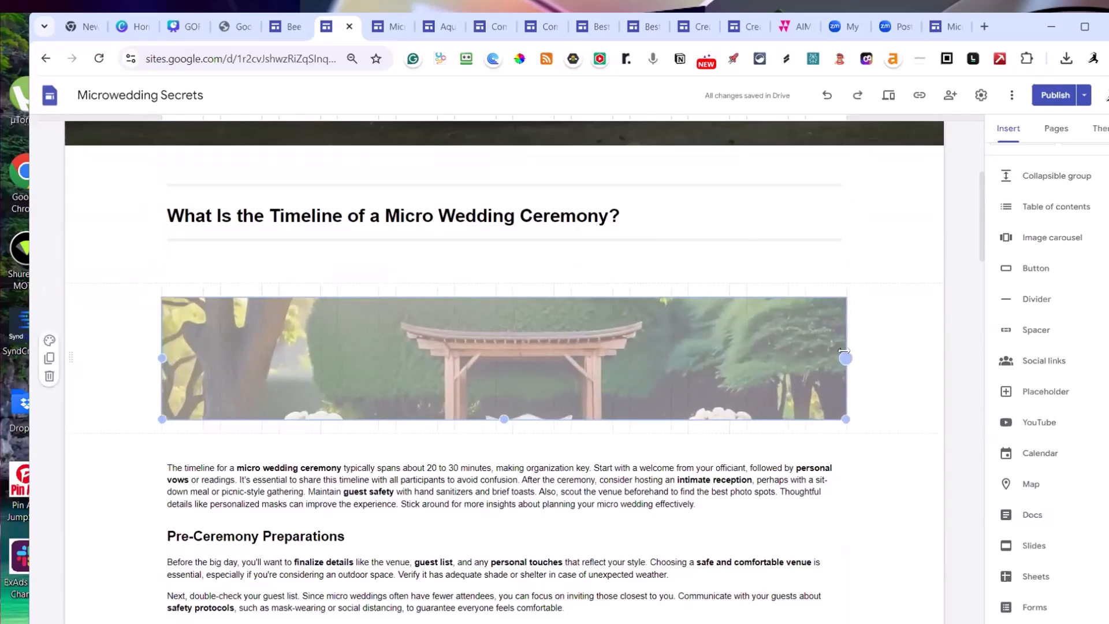
{"action": "left_click_drag", "start_coordinate": [504, 418], "coordinate": [527, 579]}
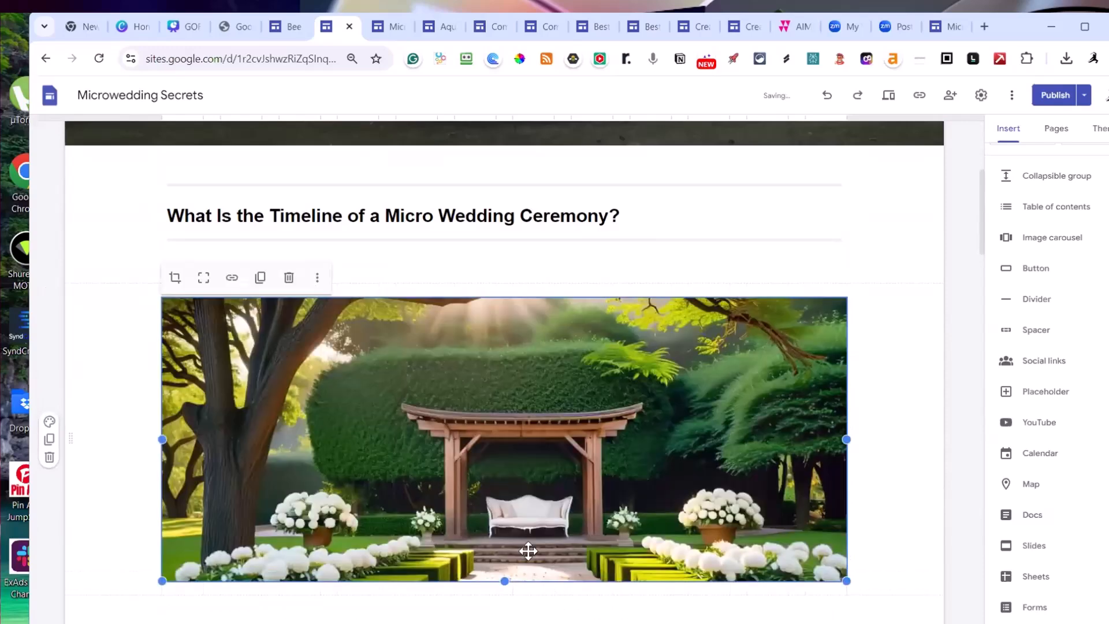
Move the garden pergola image above the "What Is the Timeline of a Micro Wedding Ceremony?" title
{"action": "left_click_drag", "start_coordinate": [473, 300], "coordinate": [452, 172]}
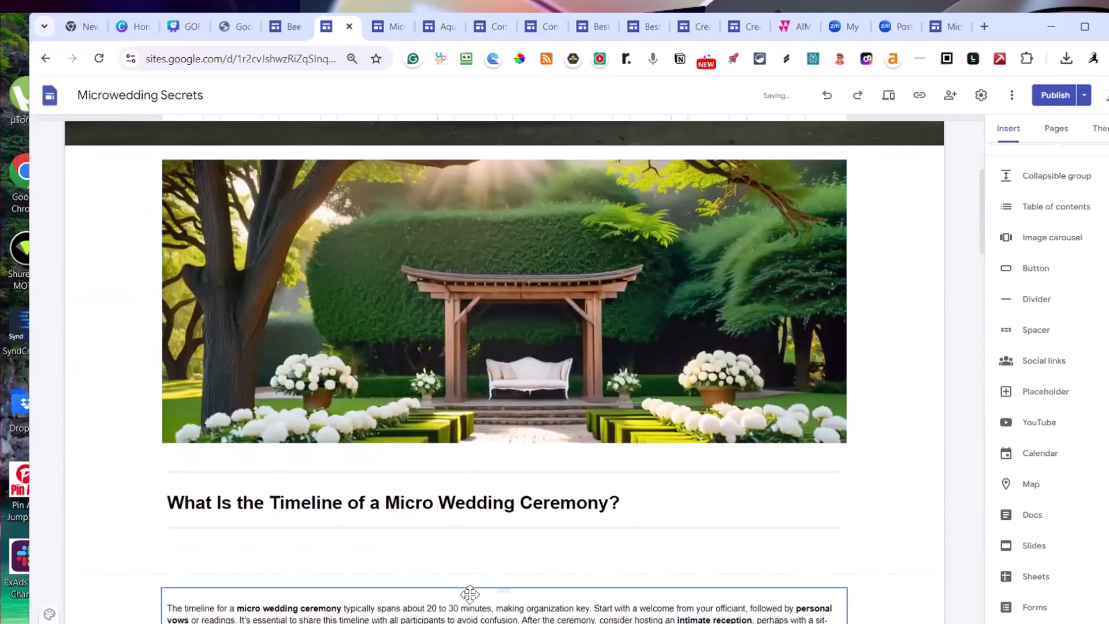
{"action": "scroll", "coordinate": [463, 505], "scroll_direction": "up", "scroll_amount": 5}
{"action": "scroll", "coordinate": [392, 462], "scroll_direction": "down", "scroll_amount": 4}
Place the photo of the team around a laptop to the left of the introduction text and widen it to over half the content width
{"action": "scroll", "coordinate": [389, 461], "scroll_direction": "down", "scroll_amount": 8}
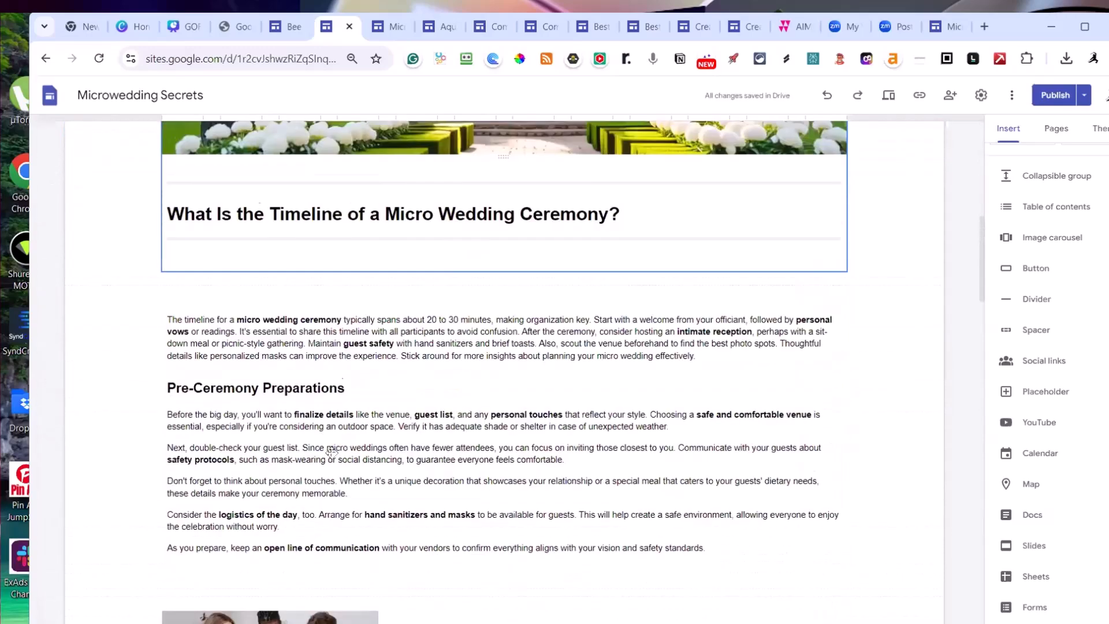
{"action": "left_click_drag", "start_coordinate": [292, 497], "coordinate": [214, 448]}
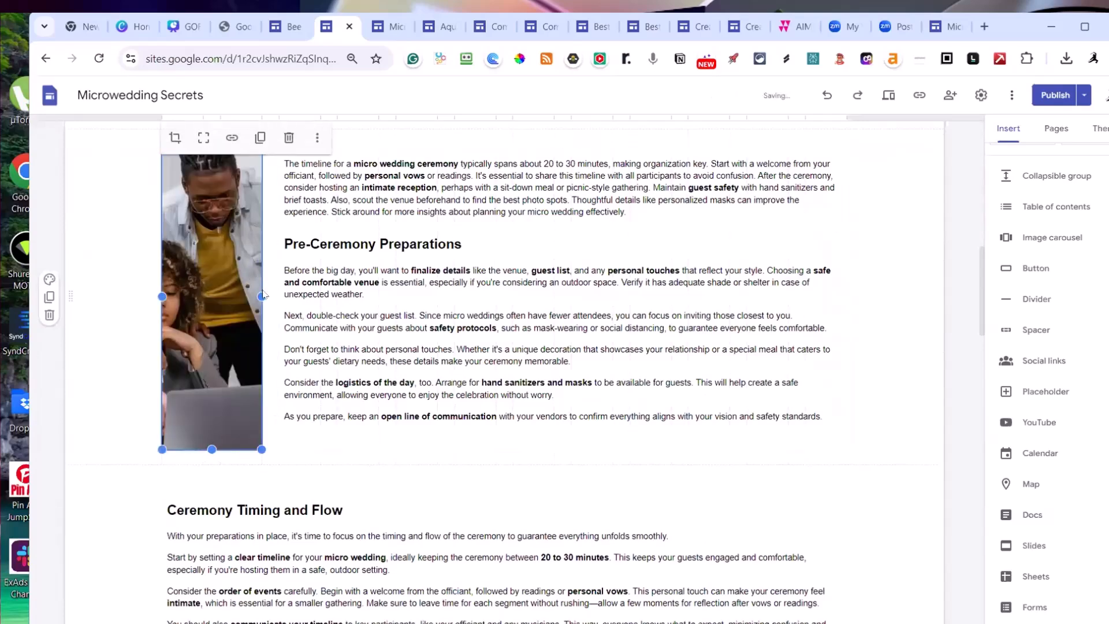
{"action": "left_click_drag", "start_coordinate": [261, 295], "coordinate": [554, 296]}
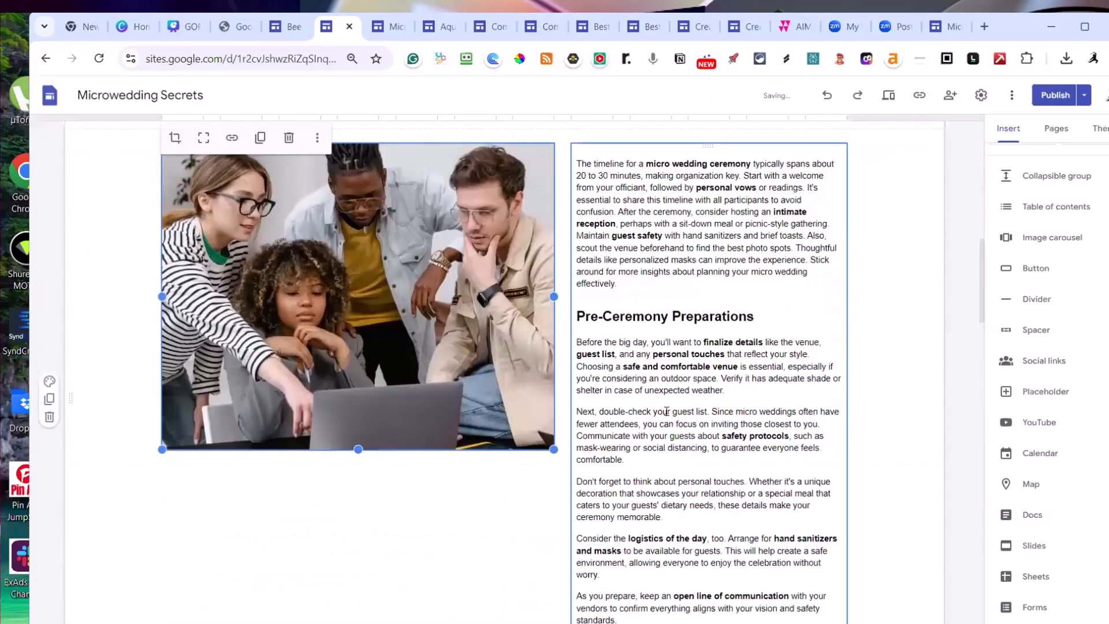
Move the whole "Pre-Ceremony Preparations" section out of the text beside the team photo to its own place directly above "Ceremony Timing and Flow"
{"action": "scroll", "coordinate": [685, 335], "scroll_direction": "down", "scroll_amount": 1}
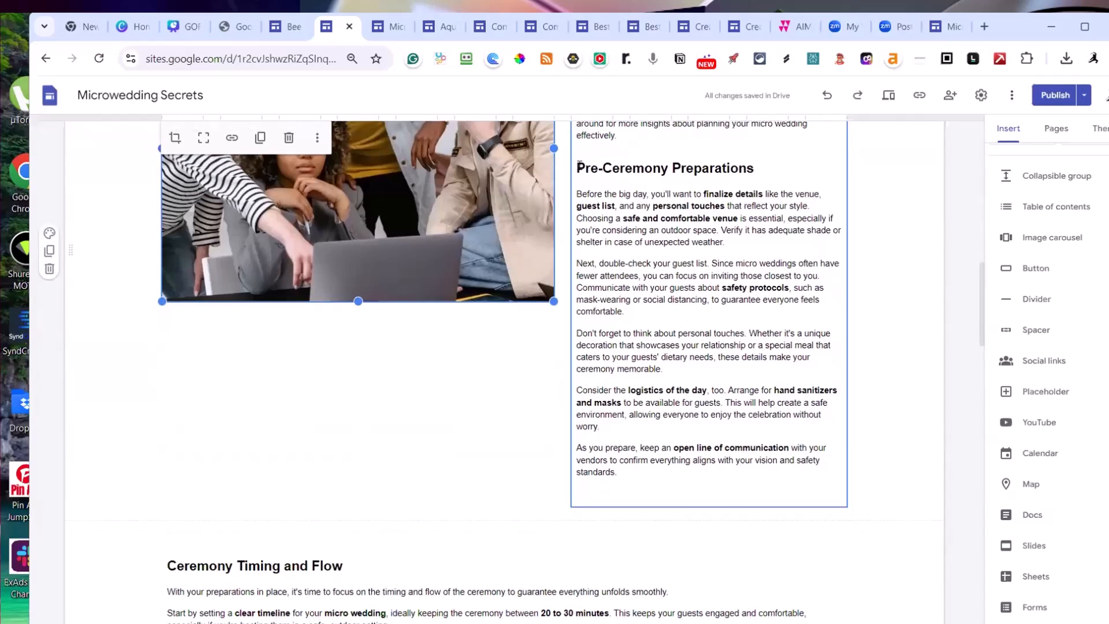
{"action": "left_click_drag", "start_coordinate": [580, 165], "coordinate": [839, 468]}
{"action": "key", "text": "ctrl+c"}
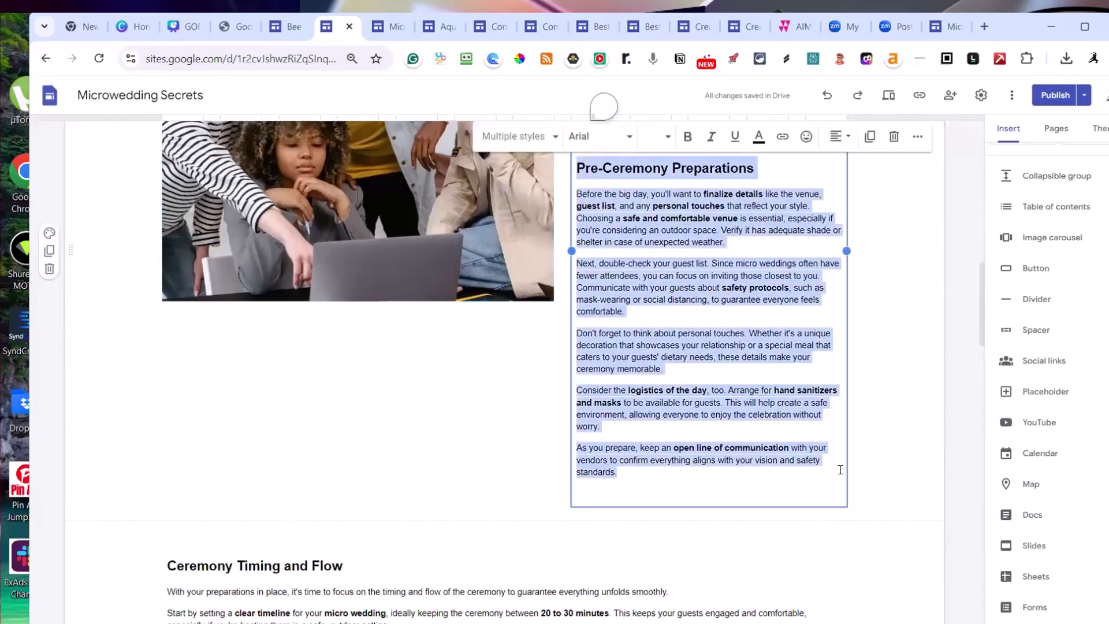
{"action": "key", "text": "BackSpace"}
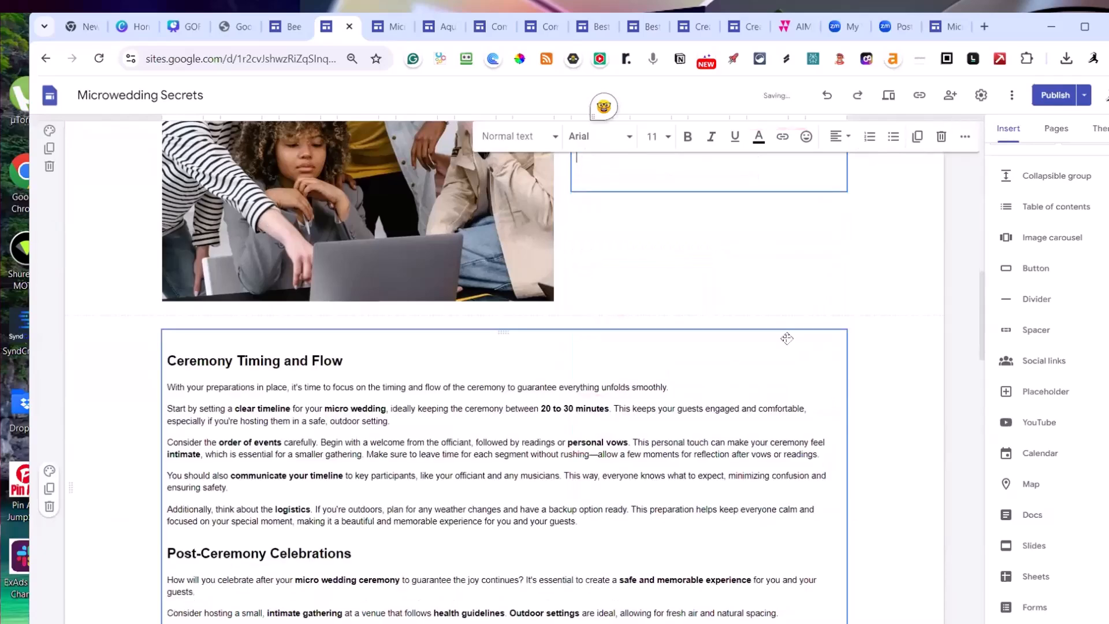
{"action": "left_click", "coordinate": [168, 360]}
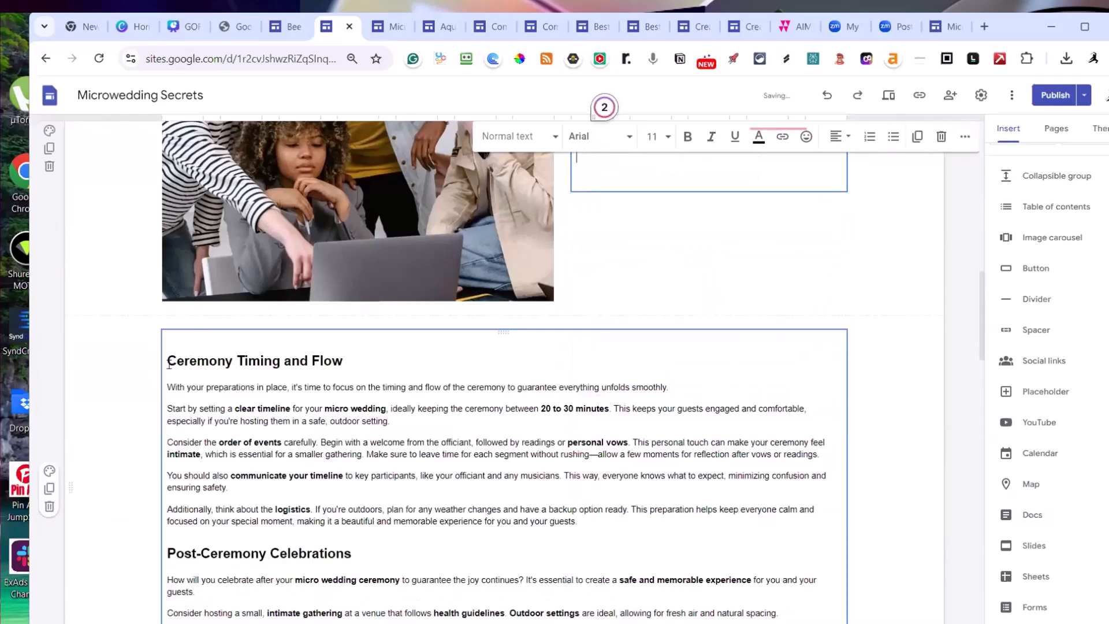
{"action": "key", "text": "ctrl+v"}
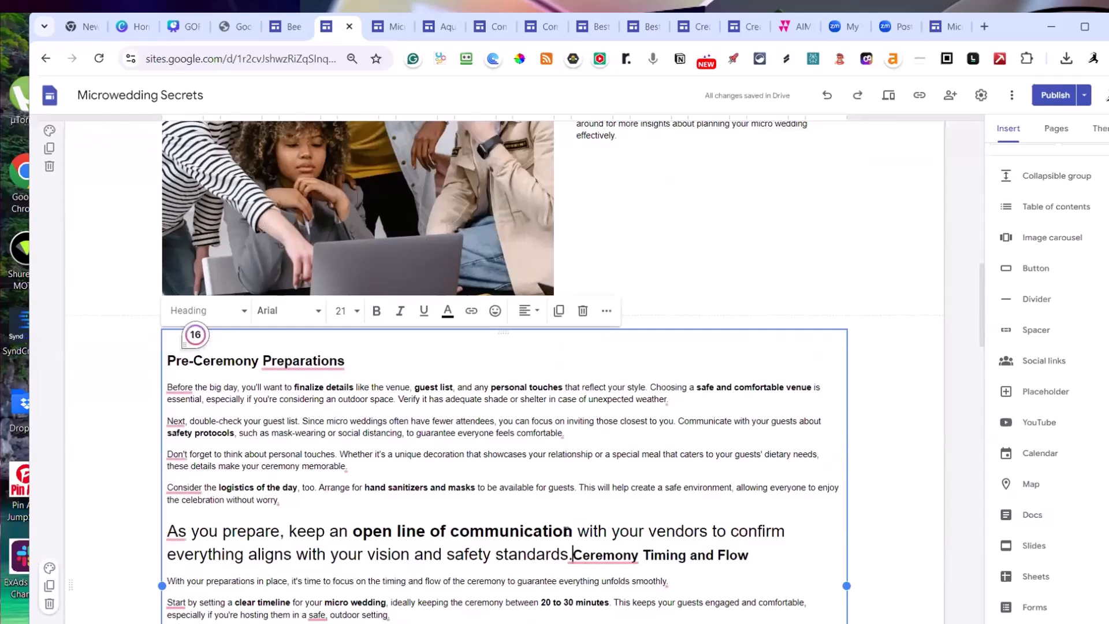
{"action": "key", "text": "ctrl+z"}
{"action": "key", "text": "ctrl+z"}
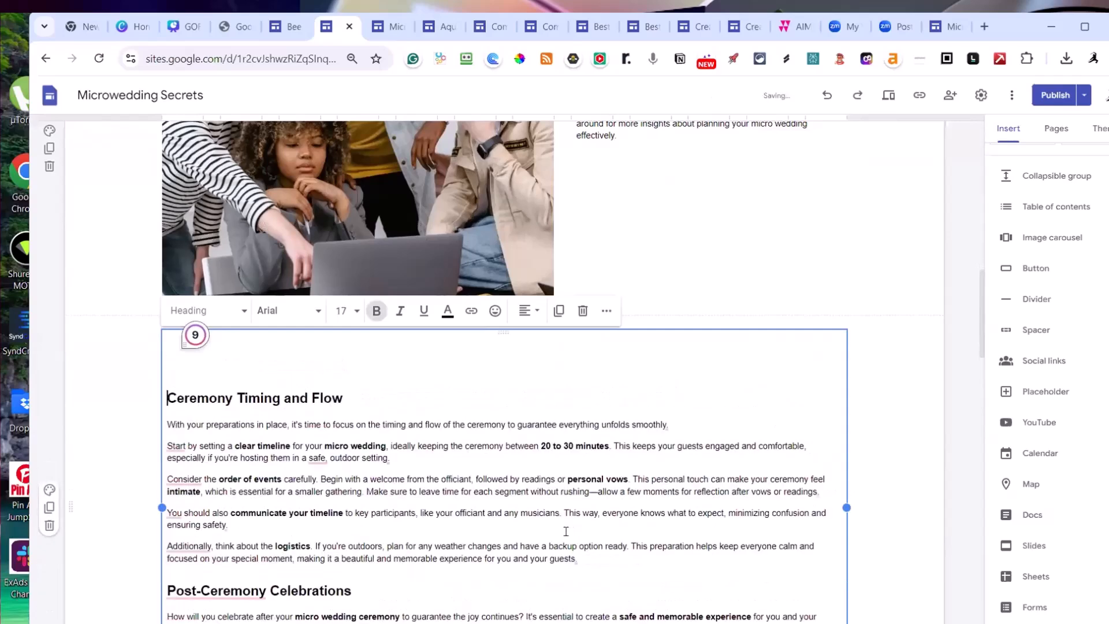
{"action": "type", "text": "Pre-Ceremony Preparations Before the big day, you'll want to finalize details like the venue, guest list, and any personal touches that reflect your style. Choosing a safe and comfortable venue is essential, especially if you're considering an outdoor space. Verify it has adequate shade or shelter in case of unexpected weather. Next, double-check your guest list. Since micro weddings often have fewer attendees, you can focus on inviting those closest to you. Communicate with your guests about safety protocols, such as mask-wearing or social distancing, to guarantee everyone feels comfortable. Don't forget to think about personal touches. Whether it's a unique decoration that showcases your relationship or a special meal that caters to your guests' dietary needs, these details make your ceremony memorable. Consider the logistics of the day, too. Arrange for hand sanitizers and masks to be available for guests. This will help create a safe environment, allowing everyone to enjoy the celebration without worry. As you prepare, keep an open line of communication with your vendors to confirm everything aligns with your vision and safety standards."}
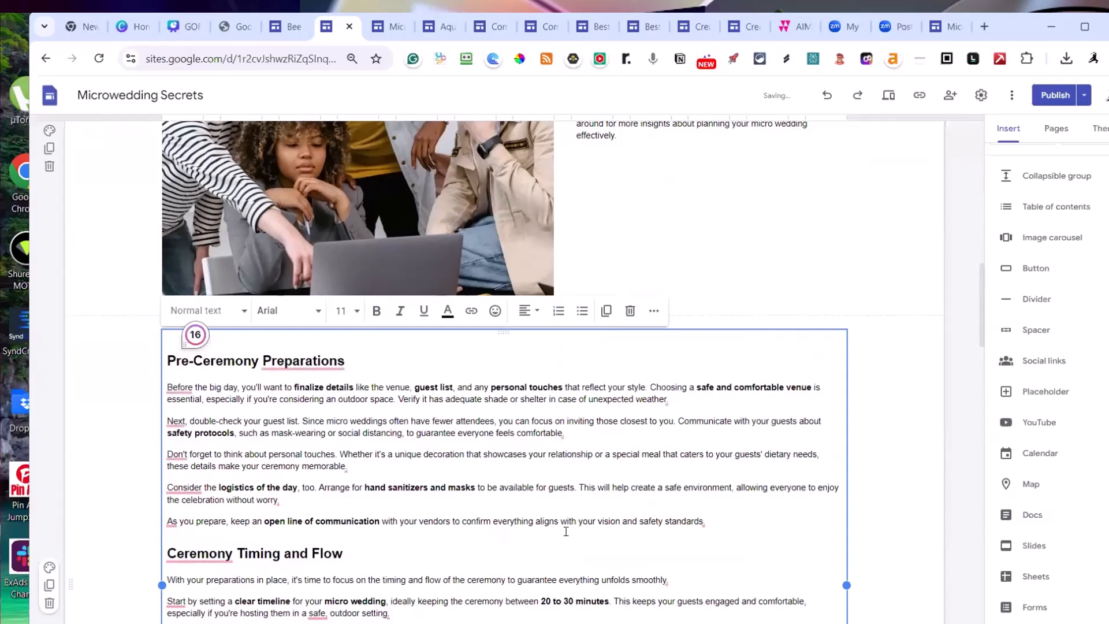
Enlarge the white gift box and invitations image below "Post-Ceremony Celebrations" to the full content width and increase its height
{"action": "scroll", "coordinate": [608, 432], "scroll_direction": "up", "scroll_amount": 5}
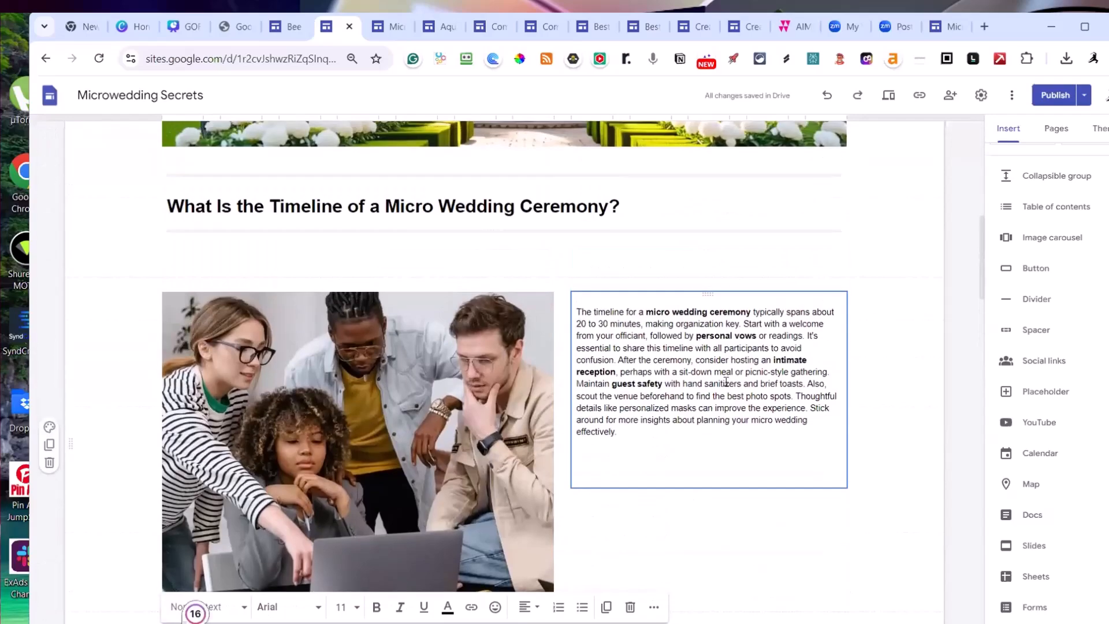
{"action": "scroll", "coordinate": [726, 382], "scroll_direction": "down", "scroll_amount": 3}
{"action": "scroll", "coordinate": [726, 382], "scroll_direction": "down", "scroll_amount": 5}
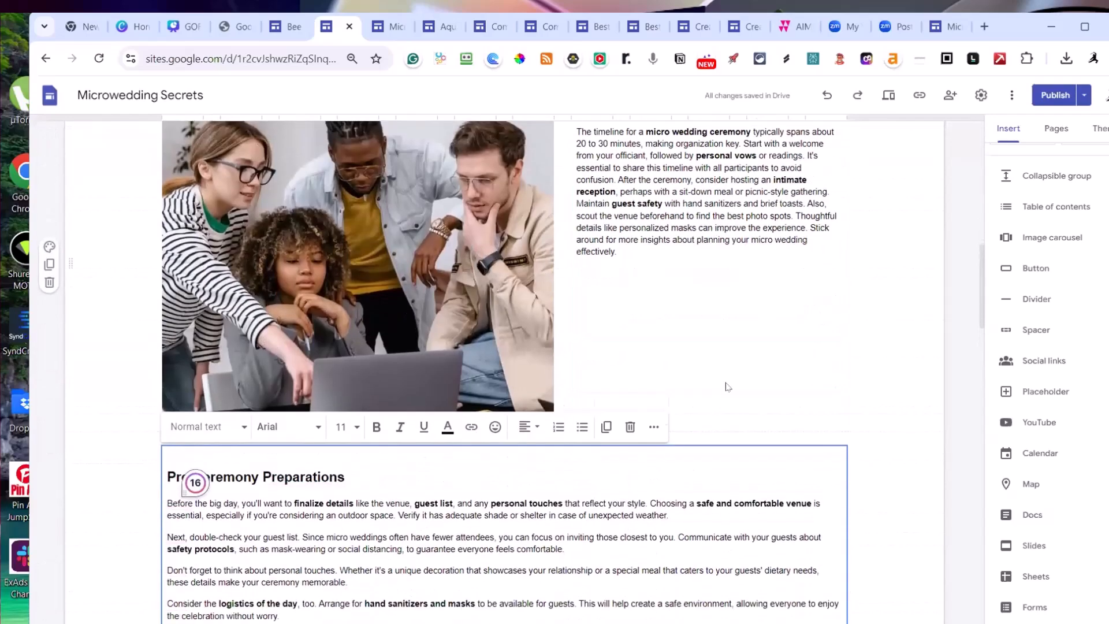
{"action": "scroll", "coordinate": [725, 383], "scroll_direction": "down", "scroll_amount": 8}
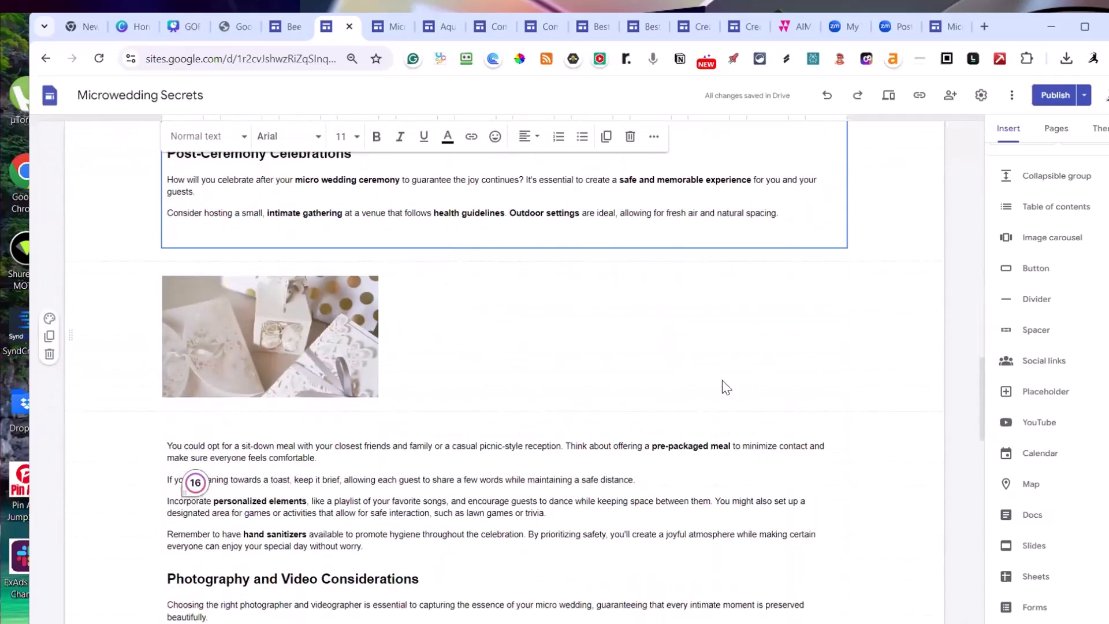
{"action": "left_click", "coordinate": [324, 340]}
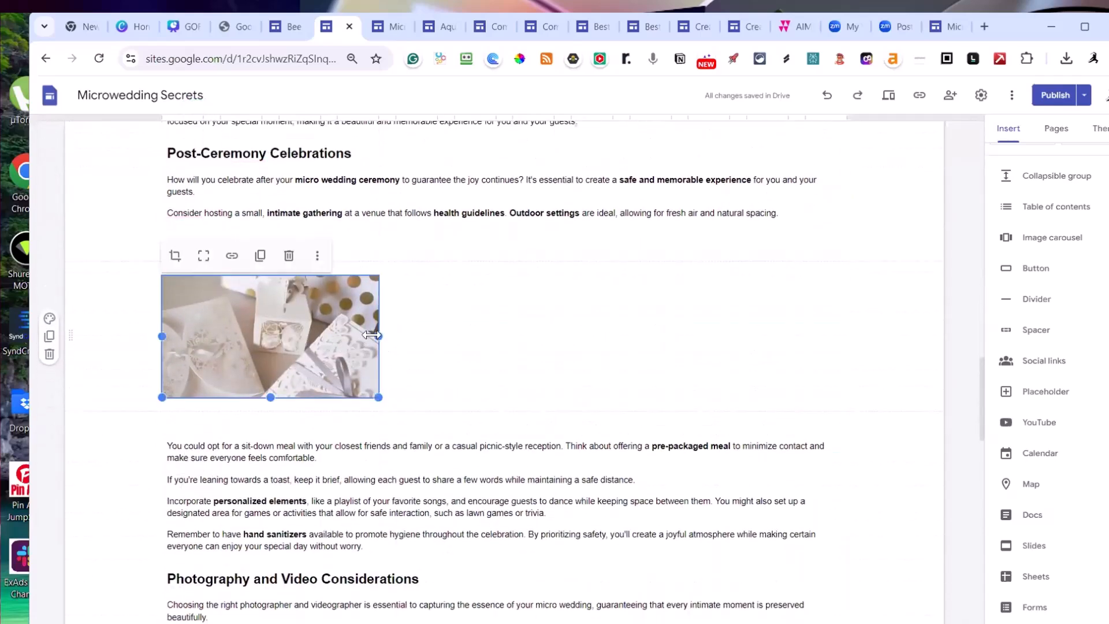
{"action": "left_click_drag", "start_coordinate": [371, 335], "coordinate": [841, 317]}
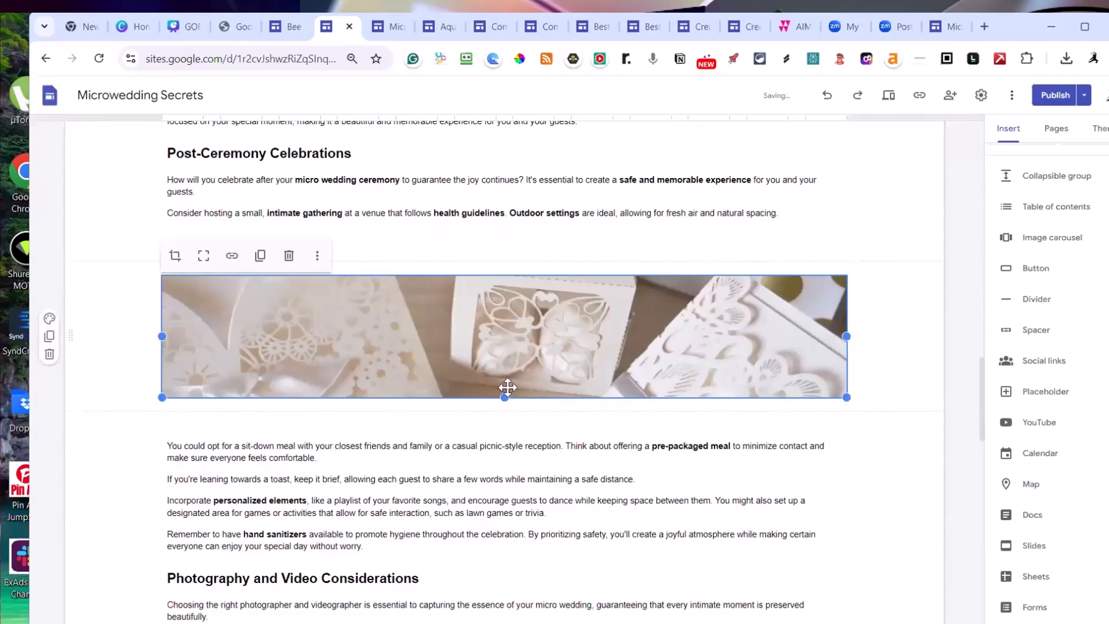
{"action": "left_click_drag", "start_coordinate": [505, 397], "coordinate": [520, 462]}
Place the "Happily Ever After" cake photo to the left of the outdoor ceremony text and enlarge it to about two thirds of the content width
{"action": "scroll", "coordinate": [501, 414], "scroll_direction": "down", "scroll_amount": 6}
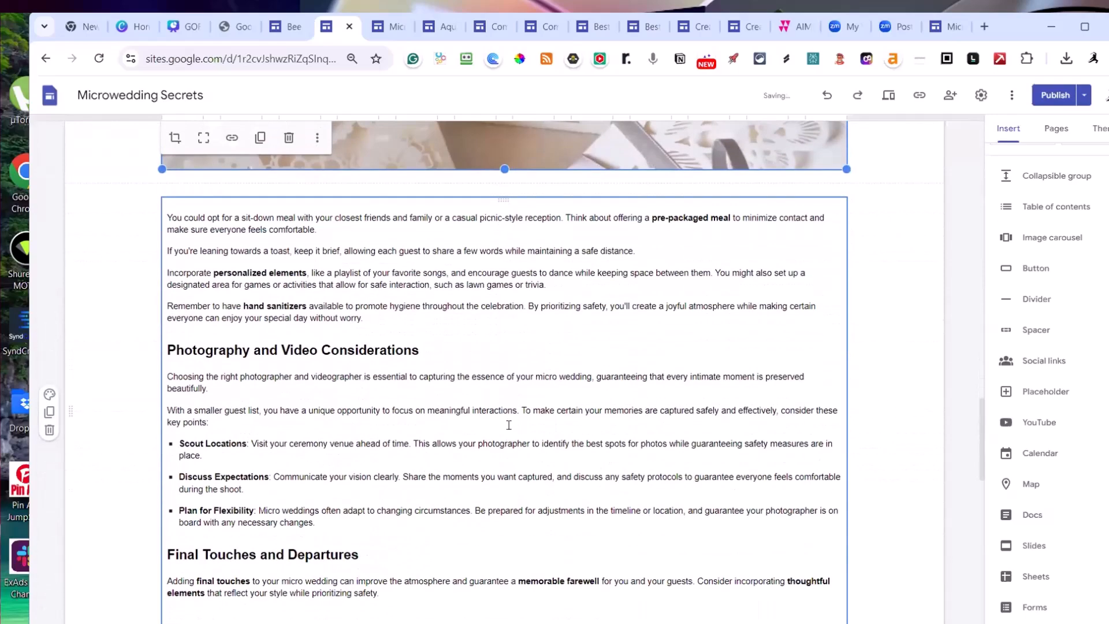
{"action": "scroll", "coordinate": [502, 413], "scroll_direction": "down", "scroll_amount": 6}
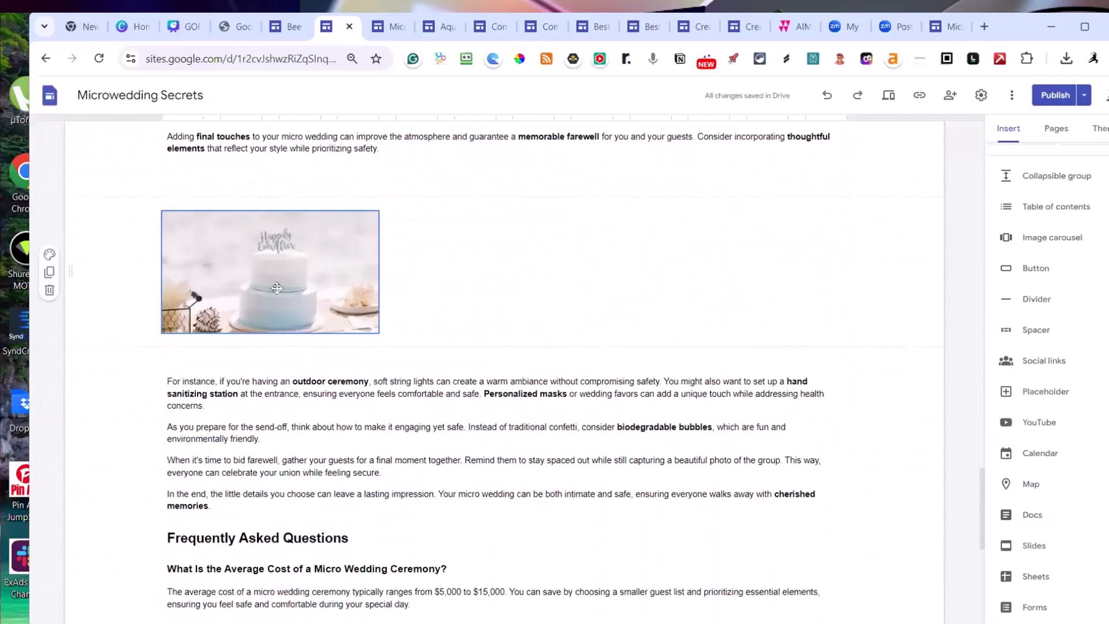
{"action": "left_click_drag", "start_coordinate": [274, 284], "coordinate": [136, 401]}
{"action": "scroll", "coordinate": [362, 505], "scroll_direction": "up", "scroll_amount": 4}
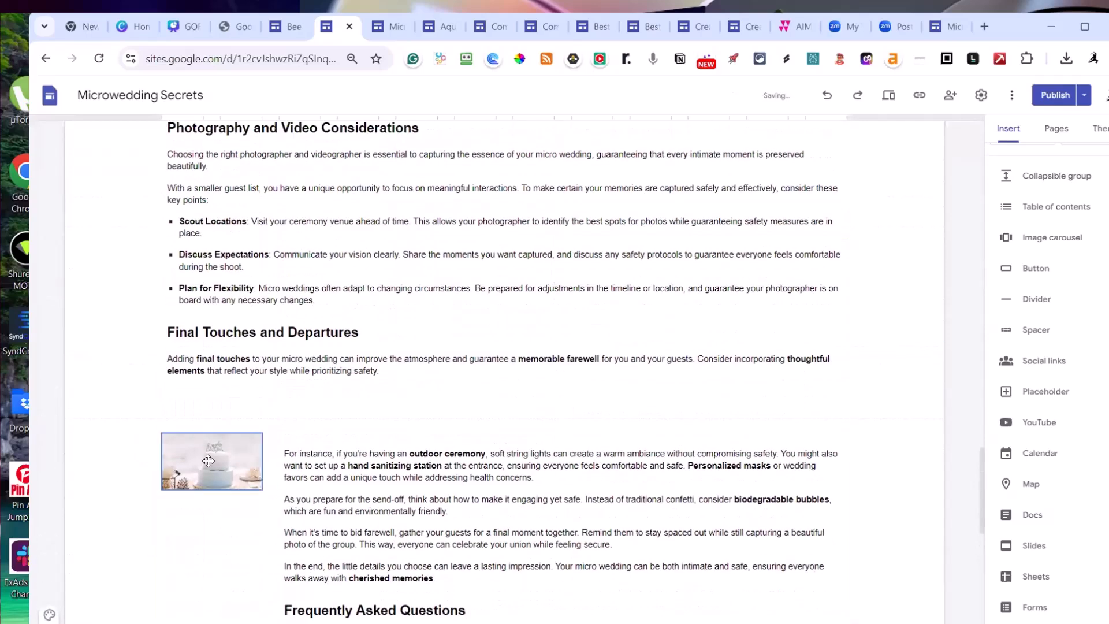
{"action": "left_click", "coordinate": [255, 482]}
{"action": "left_click_drag", "start_coordinate": [263, 490], "coordinate": [612, 603]}
Review the pending changes and publish the updated Microwedding Secrets site
{"action": "scroll", "coordinate": [709, 404], "scroll_direction": "up", "scroll_amount": 9}
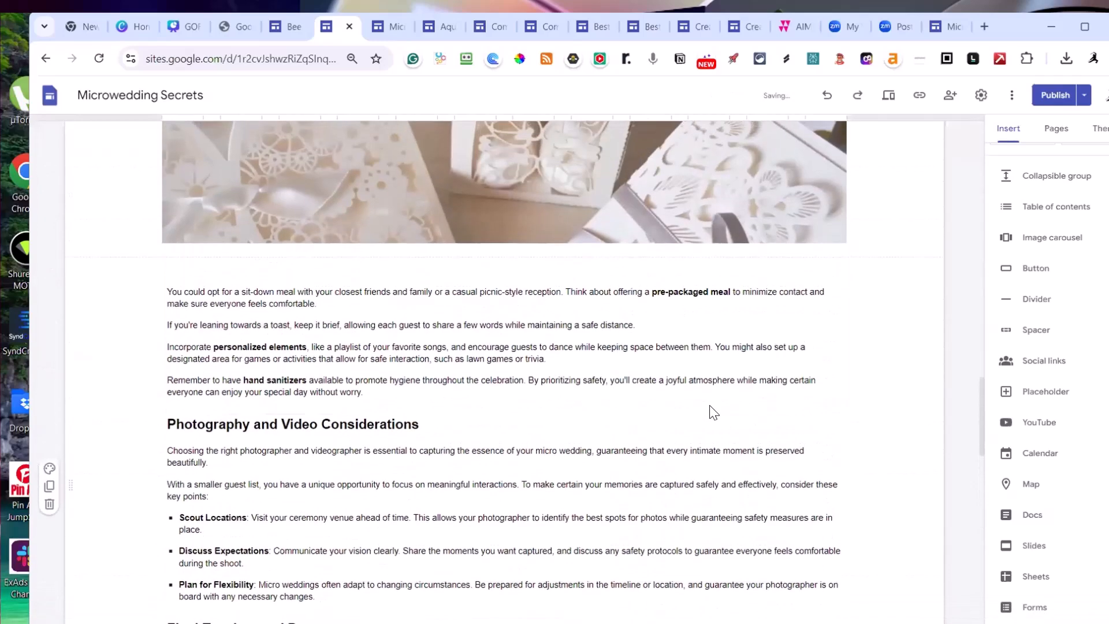
{"action": "left_click", "coordinate": [1055, 95]}
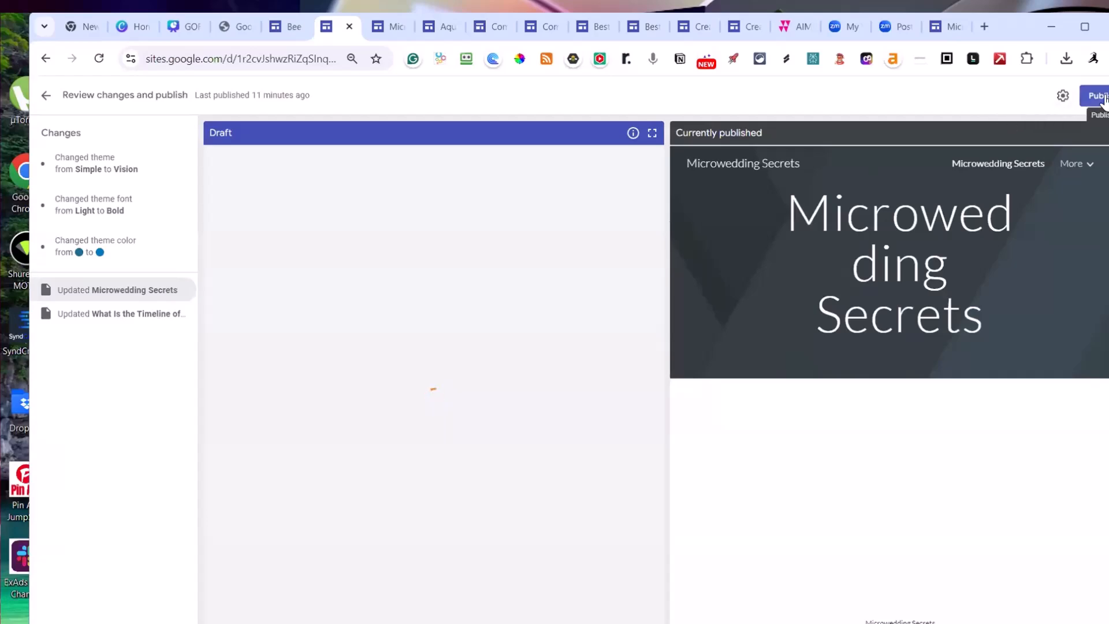
{"action": "left_click", "coordinate": [1099, 96]}
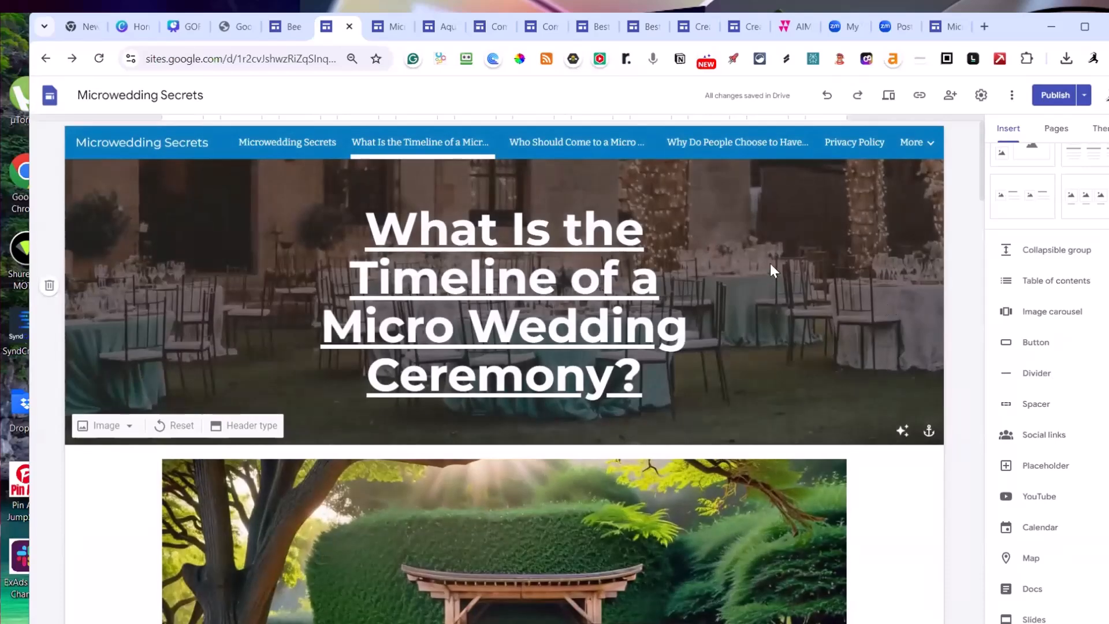
View the published site and examine the layout and images of the timeline page from header to FAQ section
{"action": "left_click", "coordinate": [1084, 95]}
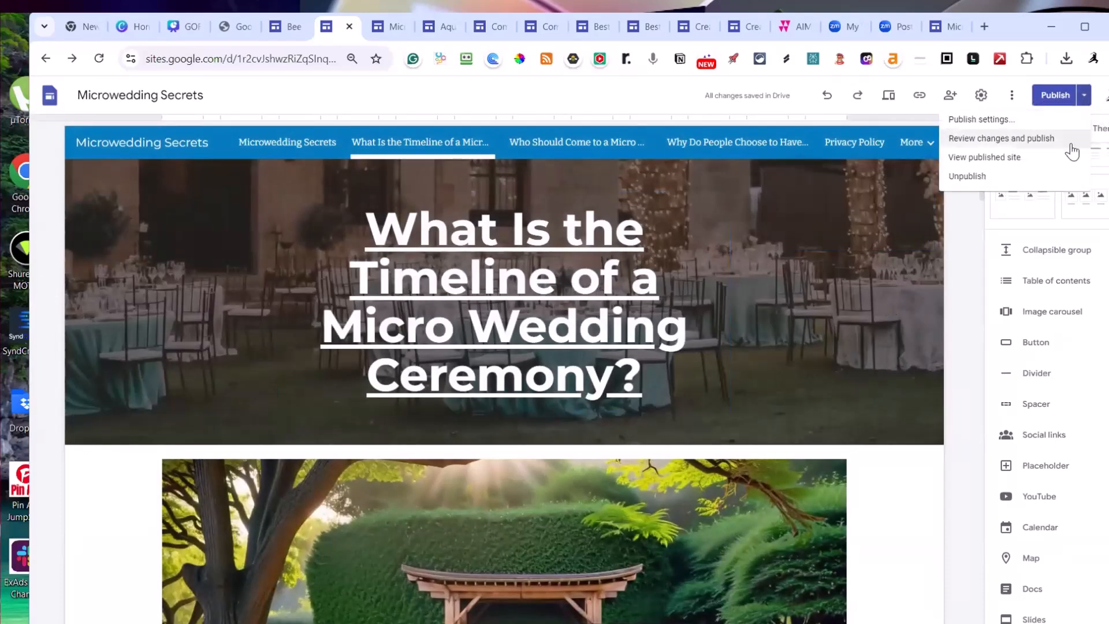
{"action": "left_click", "coordinate": [1006, 164]}
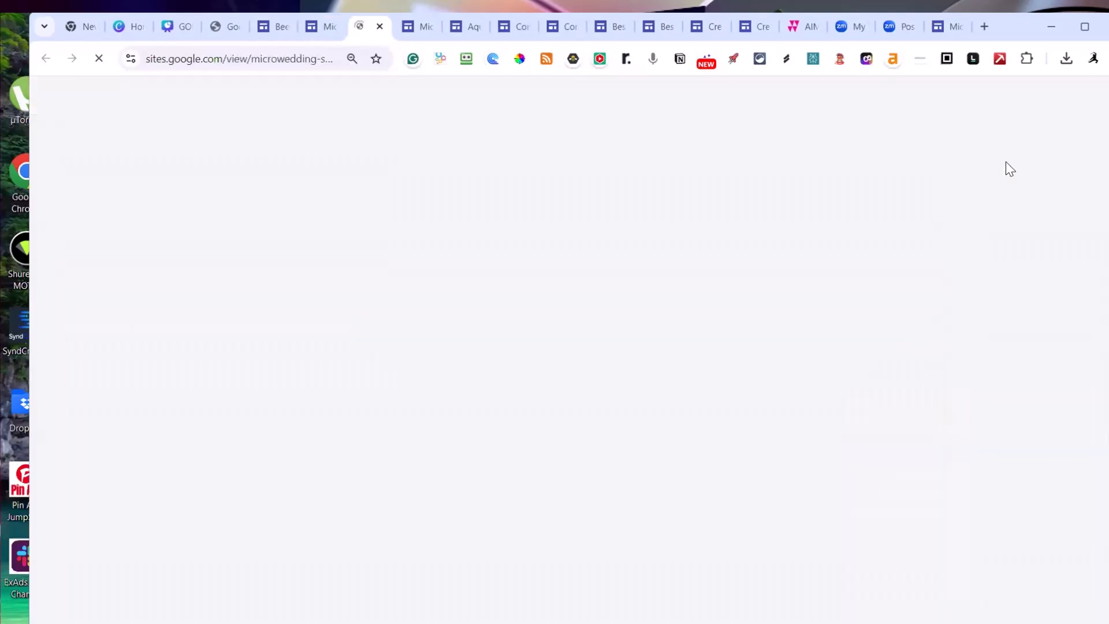
{"action": "scroll", "coordinate": [936, 179], "scroll_direction": "down", "scroll_amount": 20}
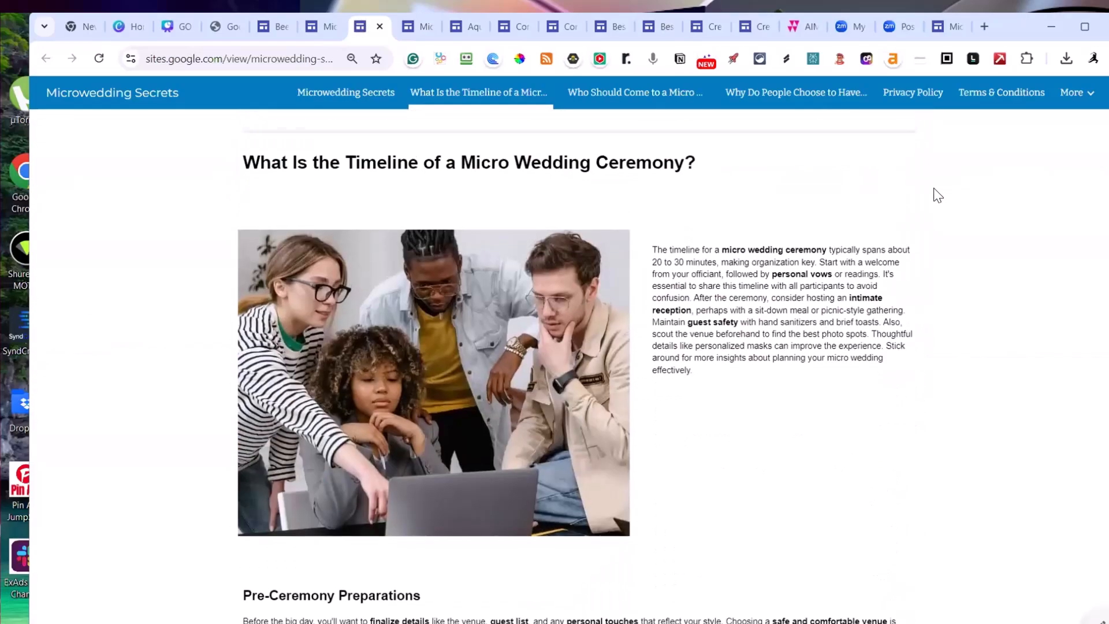
{"action": "scroll", "coordinate": [936, 195], "scroll_direction": "down", "scroll_amount": 20}
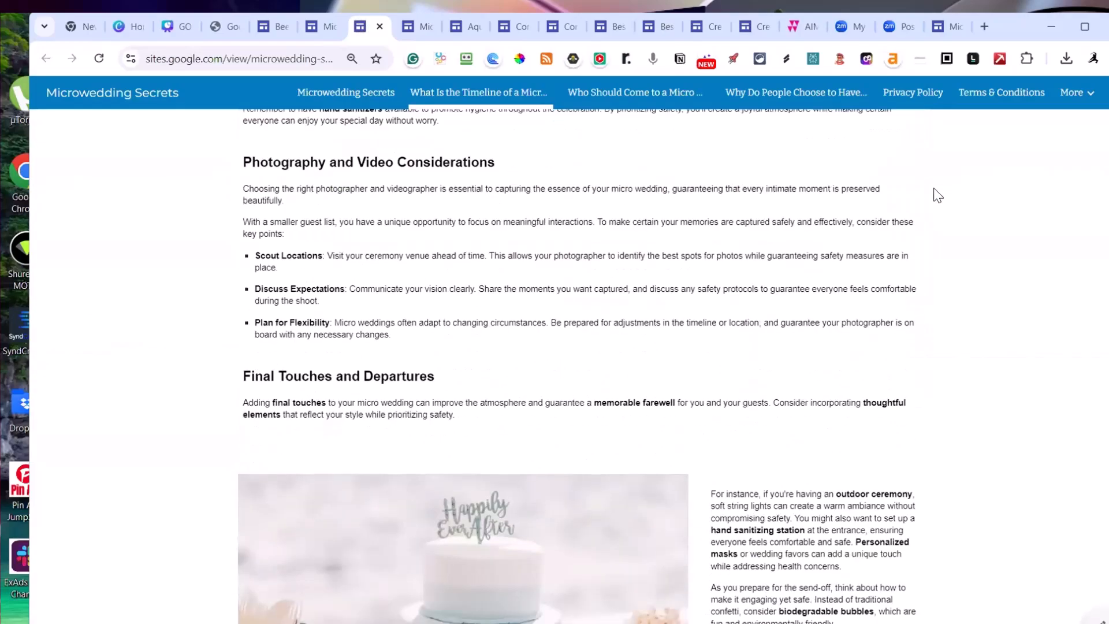
{"action": "scroll", "coordinate": [936, 196], "scroll_direction": "down", "scroll_amount": 3}
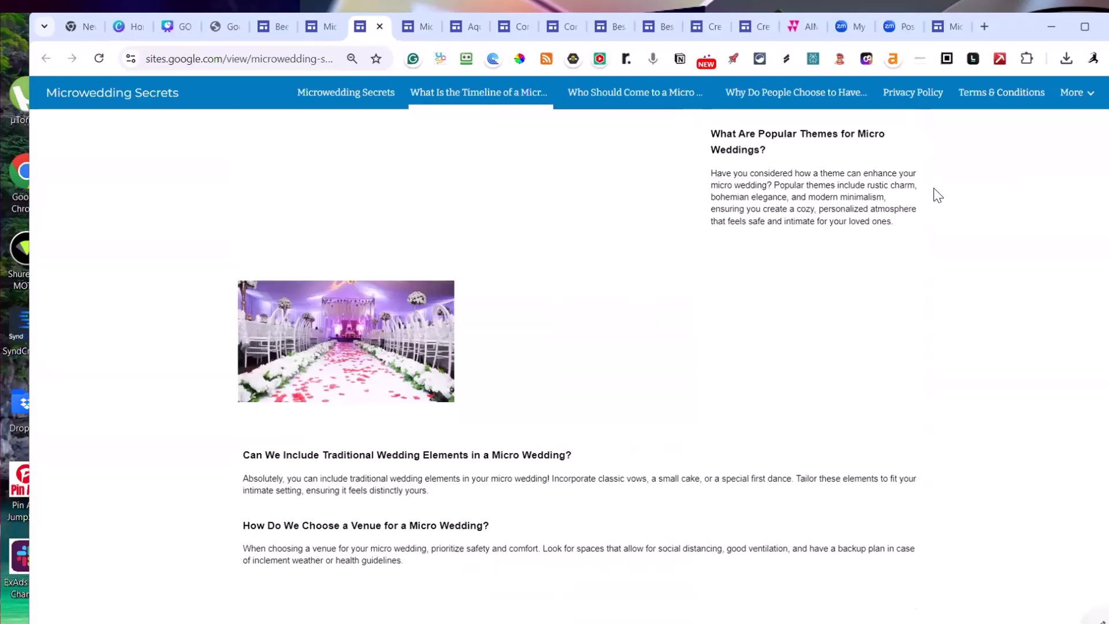
{"action": "scroll", "coordinate": [935, 191], "scroll_direction": "up", "scroll_amount": 4}
{"action": "scroll", "coordinate": [936, 191], "scroll_direction": "down", "scroll_amount": 4}
{"action": "scroll", "coordinate": [495, 373], "scroll_direction": "up", "scroll_amount": 15}
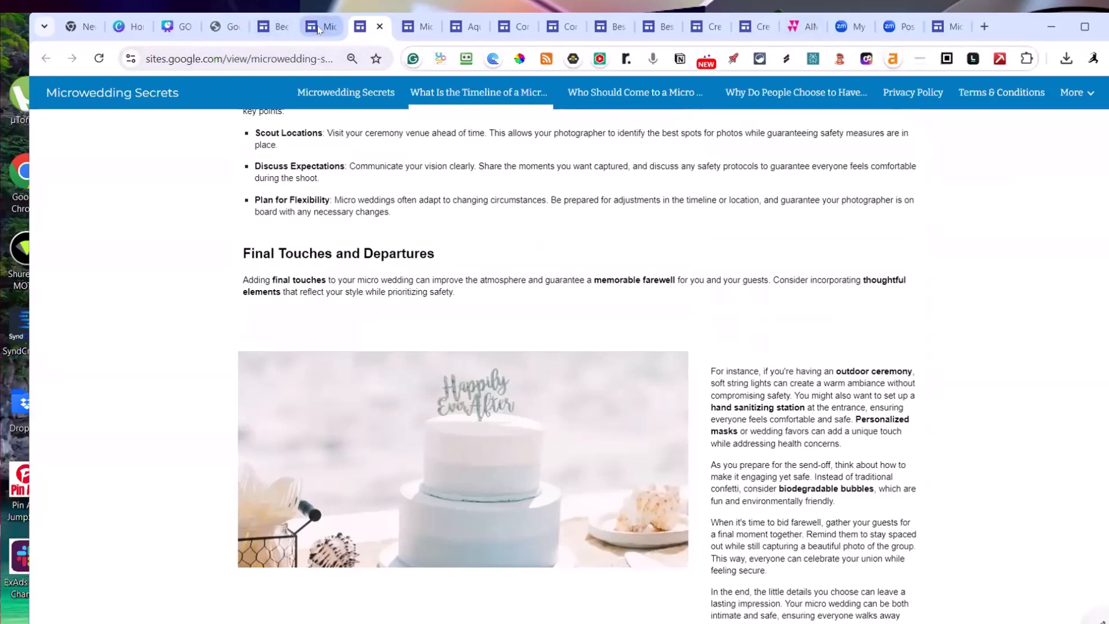
{"action": "scroll", "coordinate": [409, 231], "scroll_direction": "up", "scroll_amount": 20}
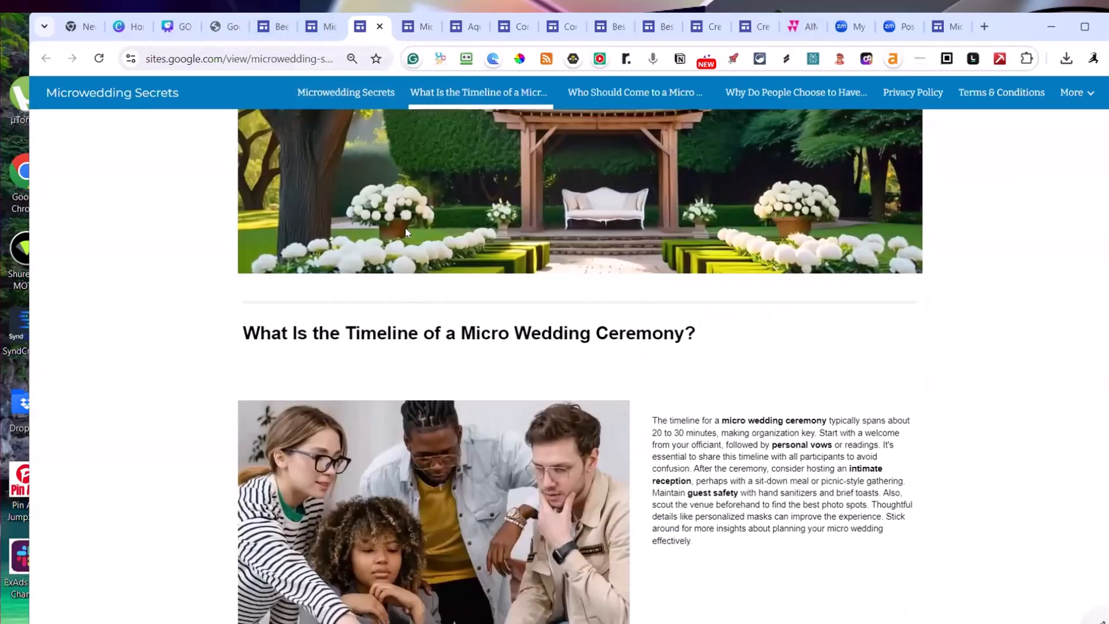
{"action": "scroll", "coordinate": [406, 232], "scroll_direction": "up", "scroll_amount": 5}
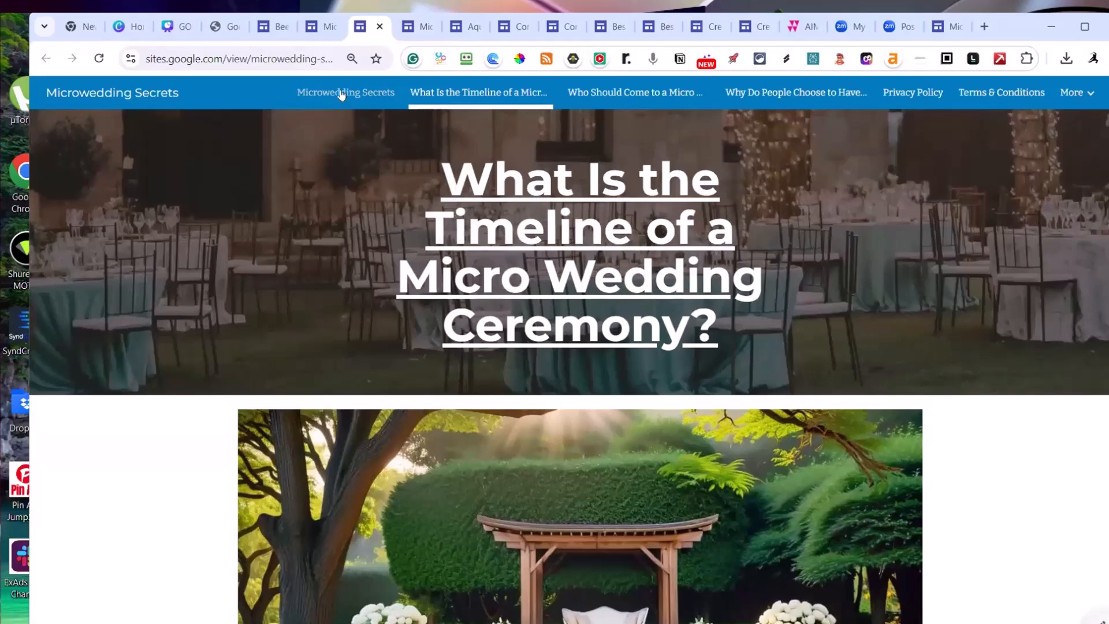
Open the published Microwedding Secrets home page and check its header, table of contents, images and video grid
{"action": "left_click", "coordinate": [341, 95]}
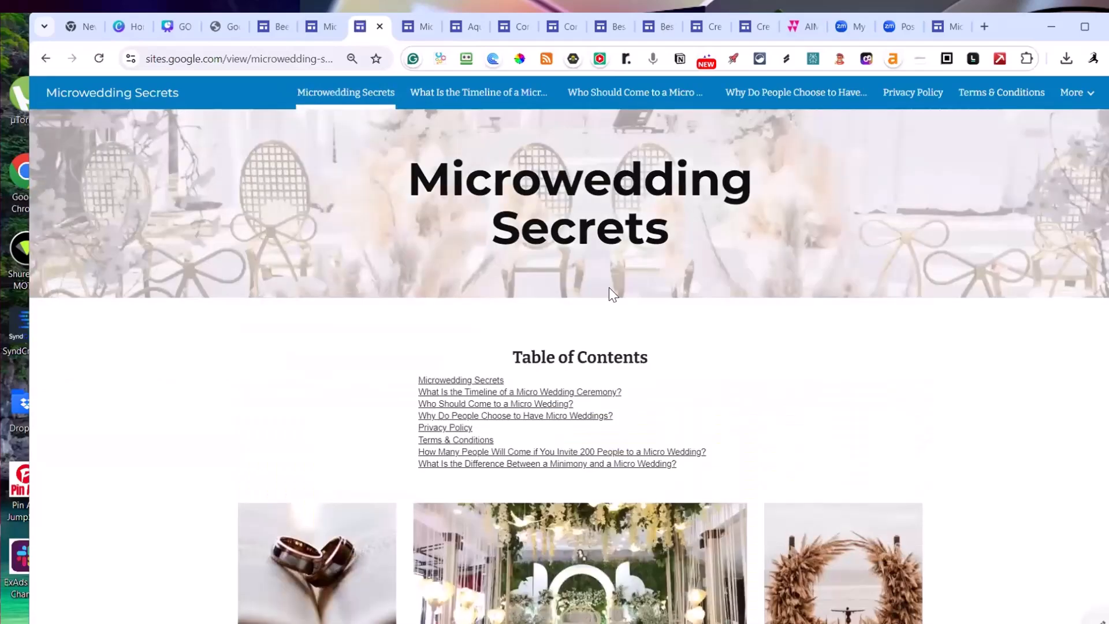
{"action": "scroll", "coordinate": [612, 294], "scroll_direction": "down", "scroll_amount": 10}
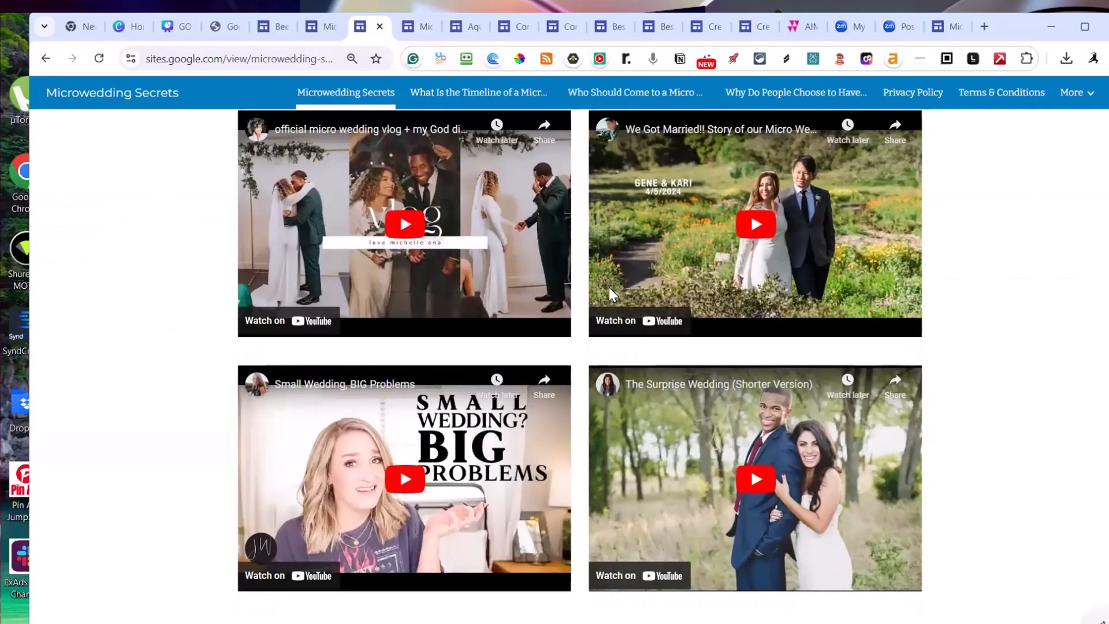
{"action": "scroll", "coordinate": [609, 287], "scroll_direction": "up", "scroll_amount": 10}
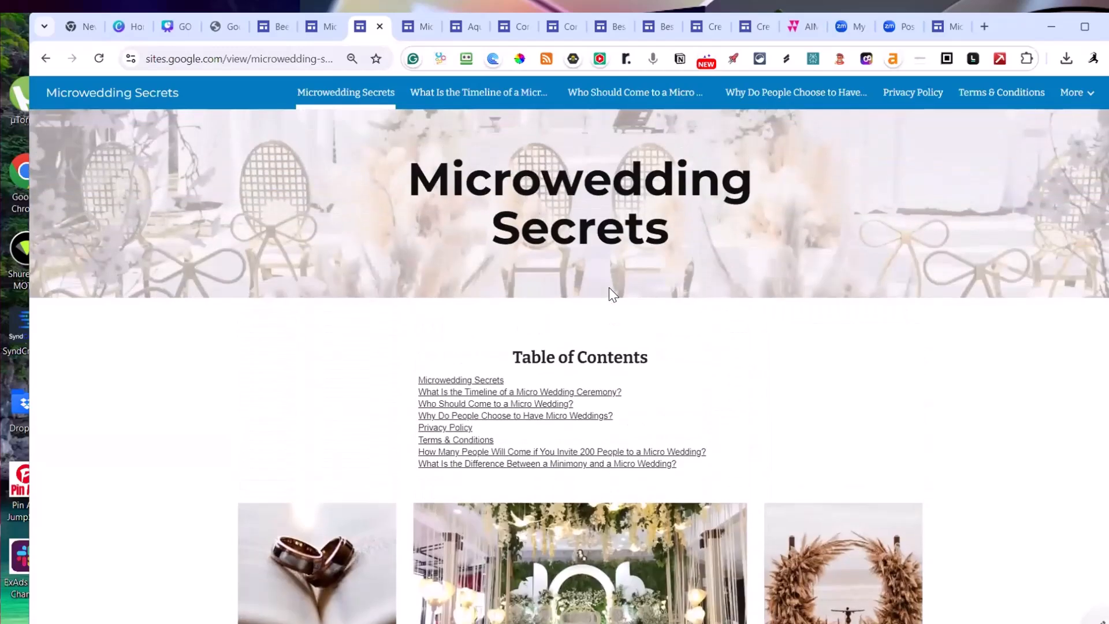
Open the RSSMasher login page at rssmasher.tech in a new browser tab
{"action": "left_click", "coordinate": [984, 27]}
{"action": "type", "text": "rssmasher"}
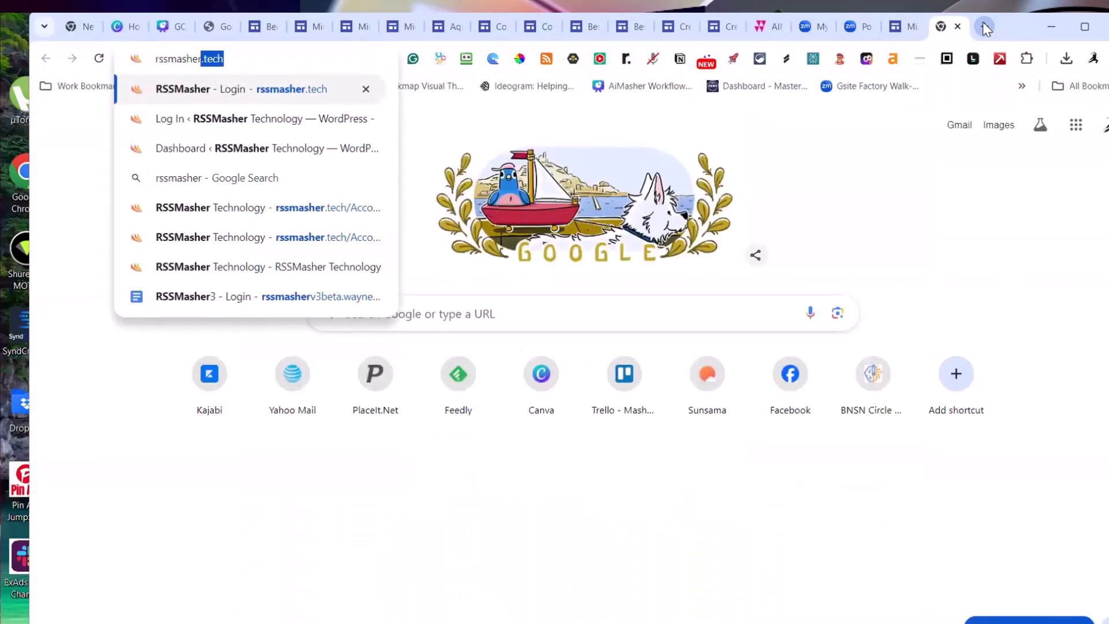
{"action": "key", "text": "Return"}
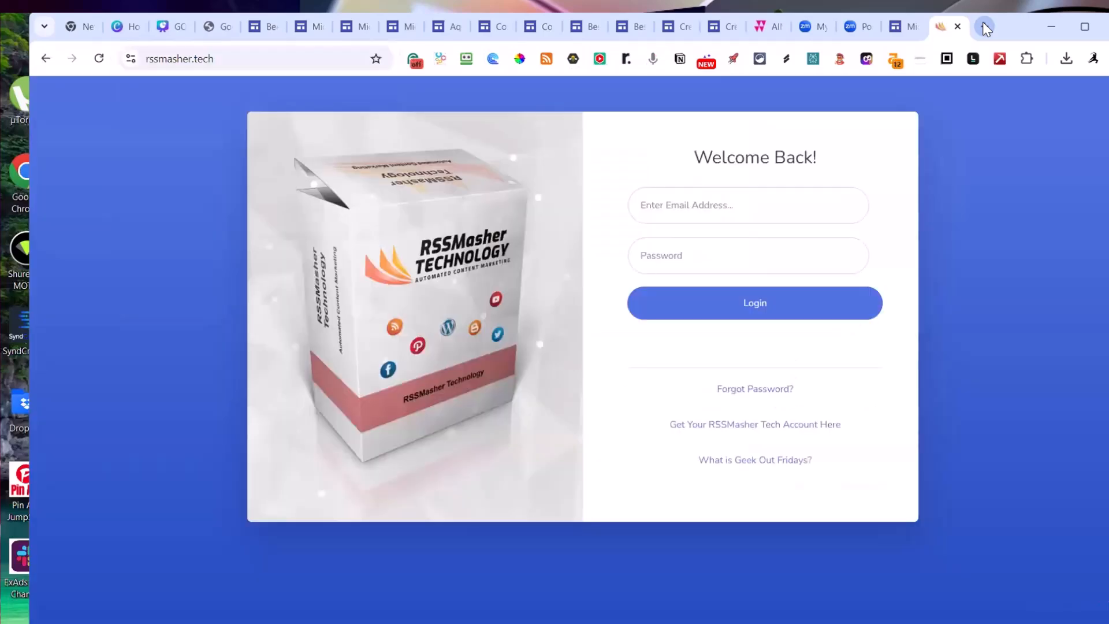
Log in to RSSMasher with the saved login and look over the dashboard
{"action": "left_click", "coordinate": [469, 60]}
{"action": "left_click", "coordinate": [354, 186]}
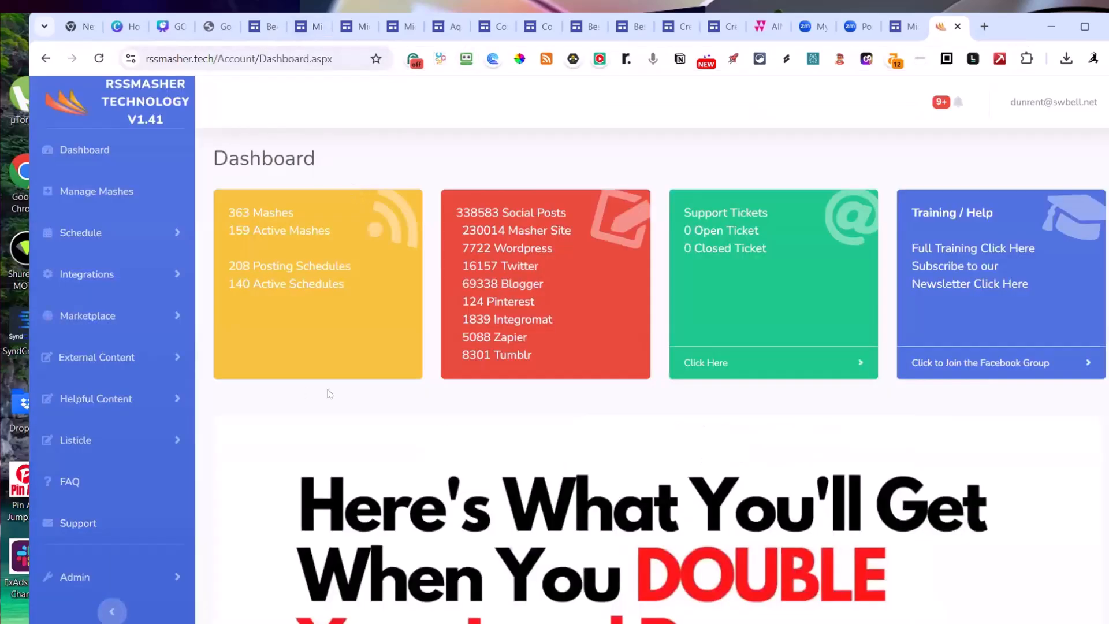
{"action": "scroll", "coordinate": [473, 347], "scroll_direction": "down", "scroll_amount": 5}
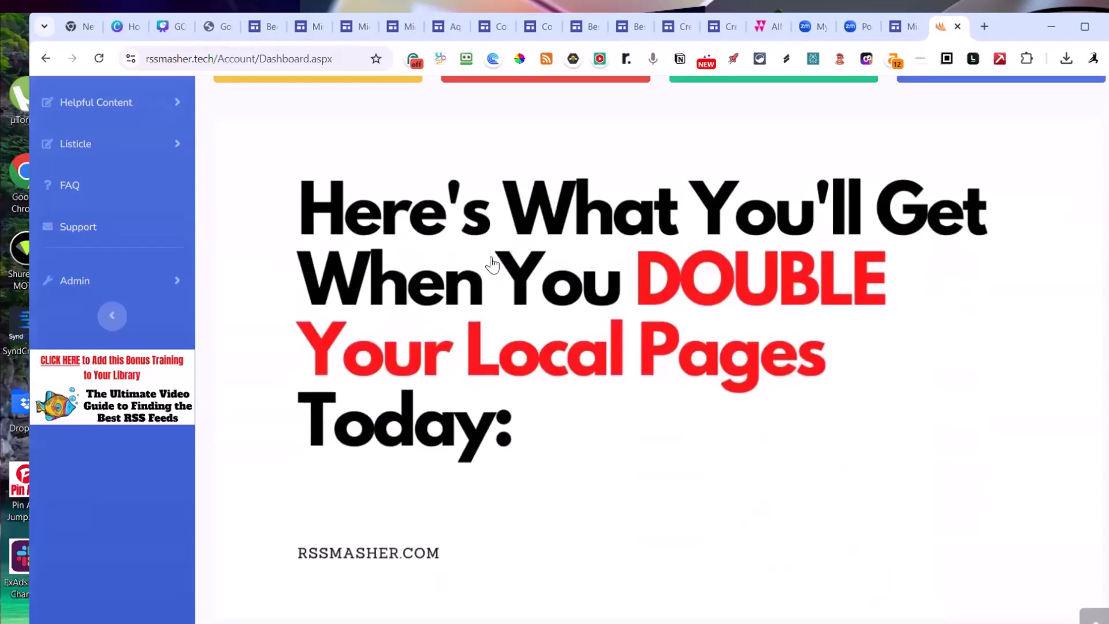
{"action": "scroll", "coordinate": [398, 370], "scroll_direction": "up", "scroll_amount": 1}
{"action": "scroll", "coordinate": [396, 374], "scroll_direction": "up", "scroll_amount": 5}
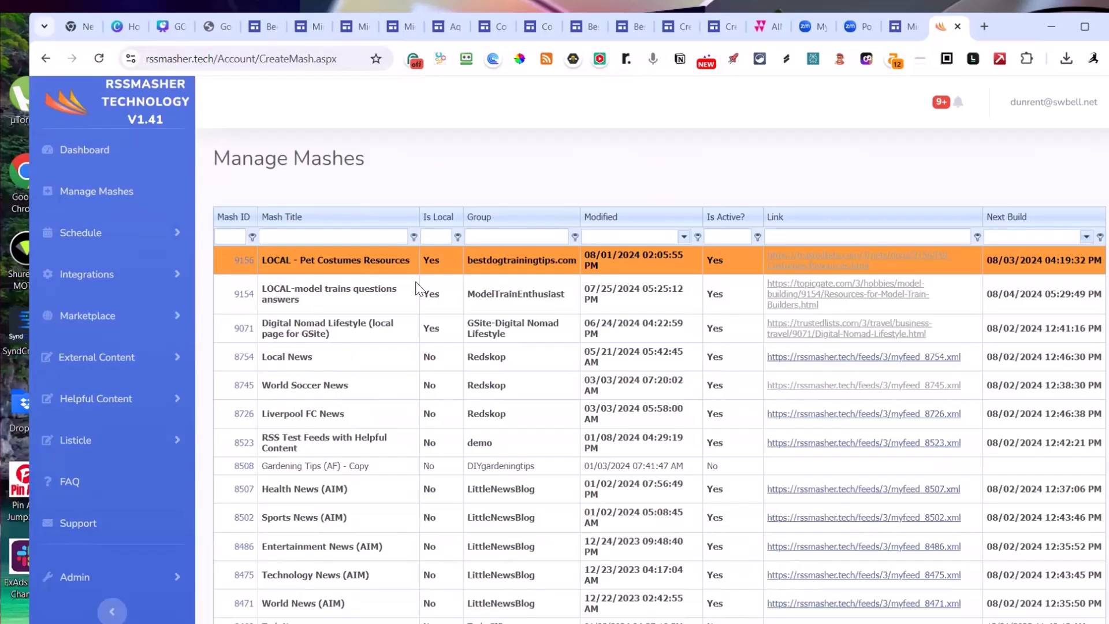
Open the LOCAL - Pet Costumes Resources mash and examine its list of website RSS feeds
{"action": "left_click", "coordinate": [247, 267]}
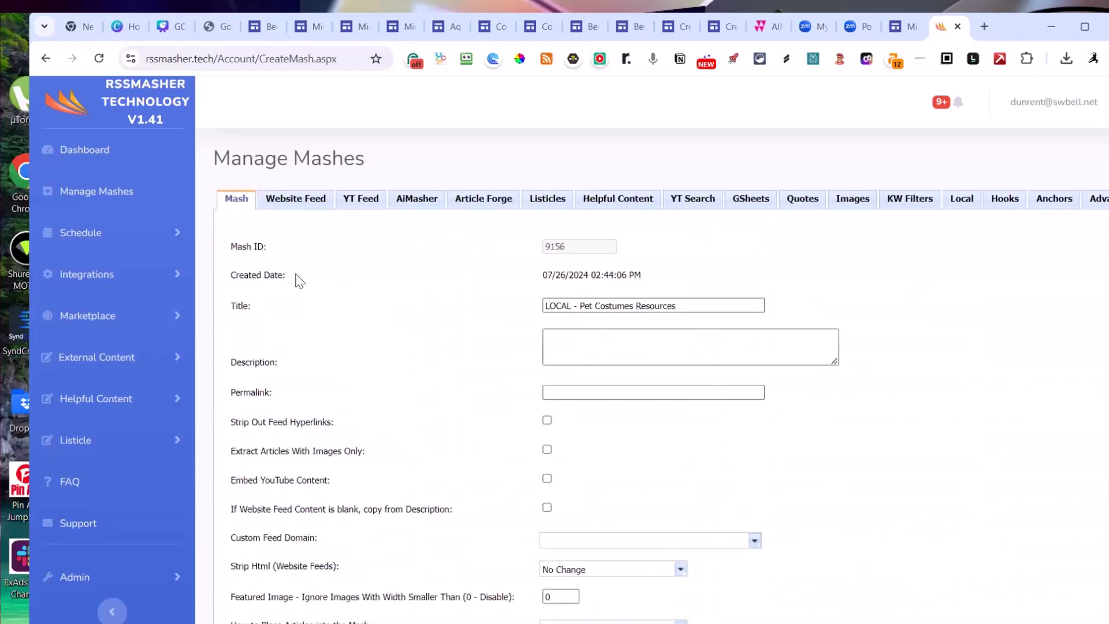
{"action": "left_click", "coordinate": [292, 199]}
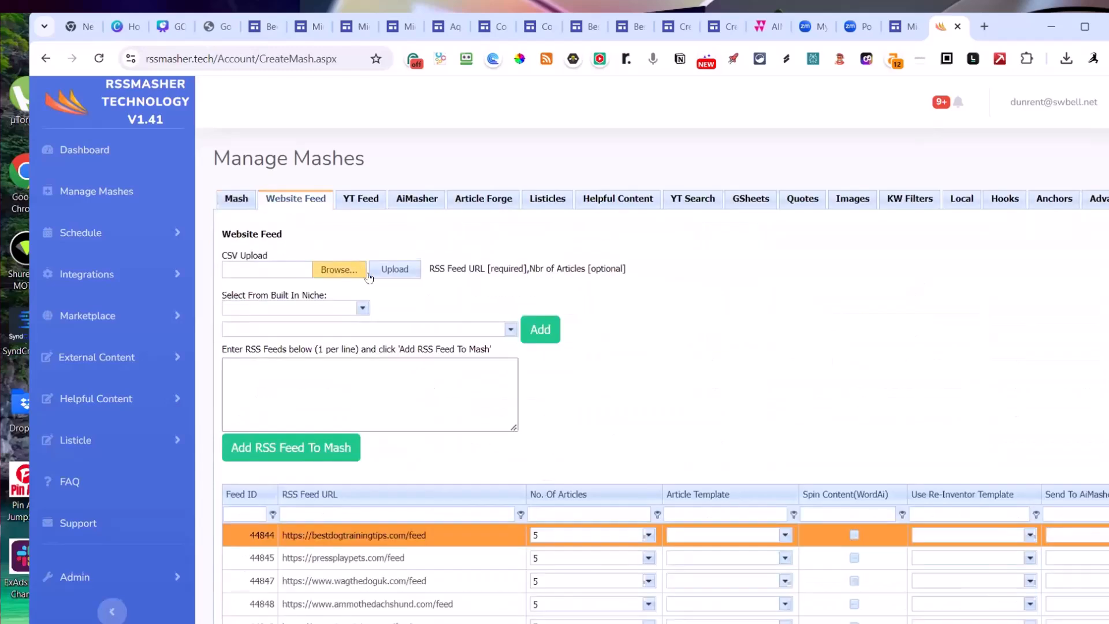
{"action": "scroll", "coordinate": [408, 354], "scroll_direction": "down", "scroll_amount": 4}
{"action": "scroll", "coordinate": [456, 328], "scroll_direction": "down", "scroll_amount": 2}
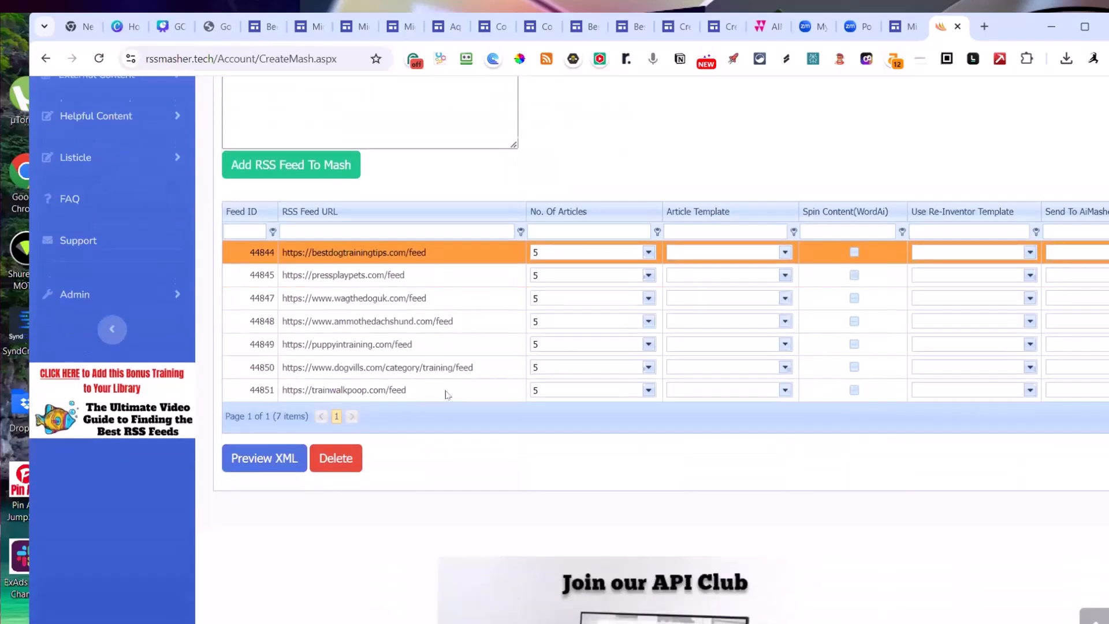
{"action": "scroll", "coordinate": [470, 309], "scroll_direction": "up", "scroll_amount": 2}
{"action": "scroll", "coordinate": [464, 456], "scroll_direction": "up", "scroll_amount": 1}
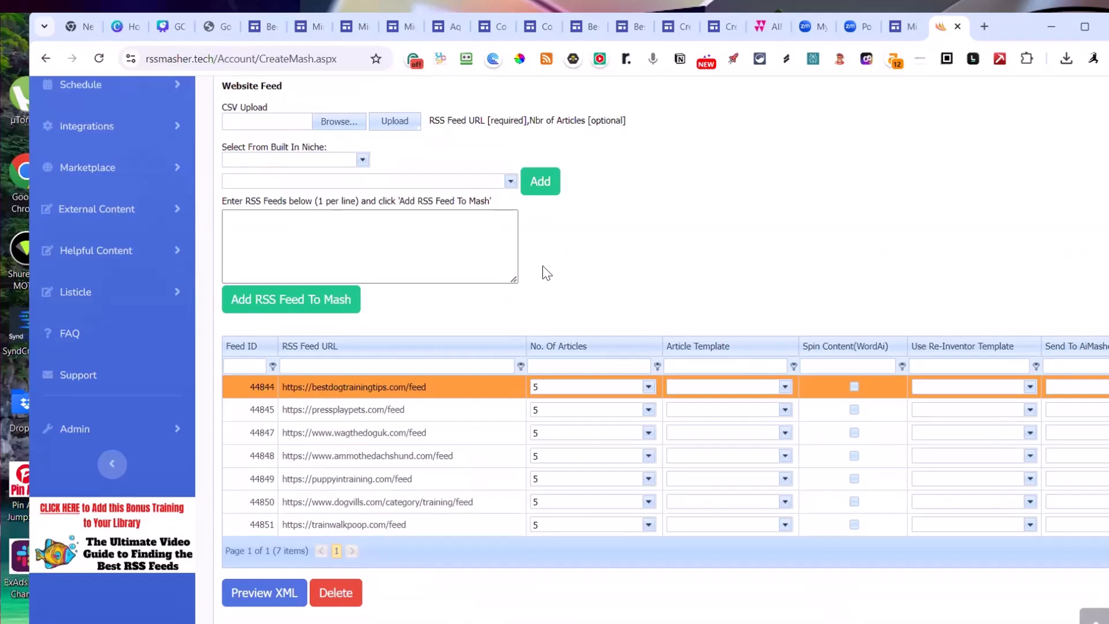
{"action": "scroll", "coordinate": [542, 380], "scroll_direction": "up", "scroll_amount": 3}
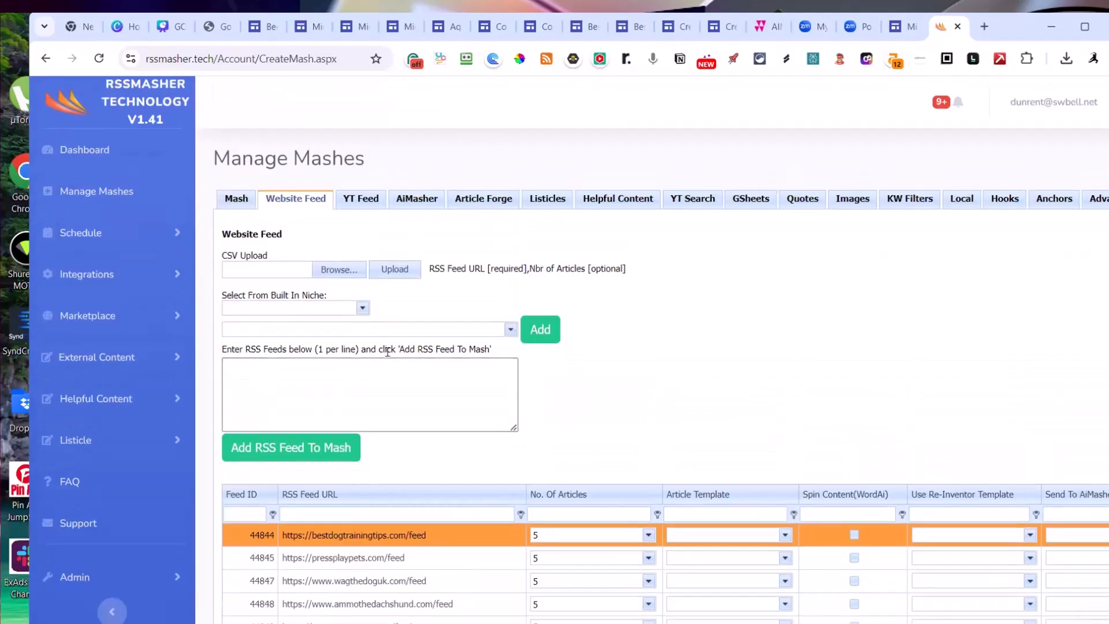
Choose Local Items Only (HTML Grid) as the HTML template in the mash's local settings
{"action": "left_click", "coordinate": [952, 200]}
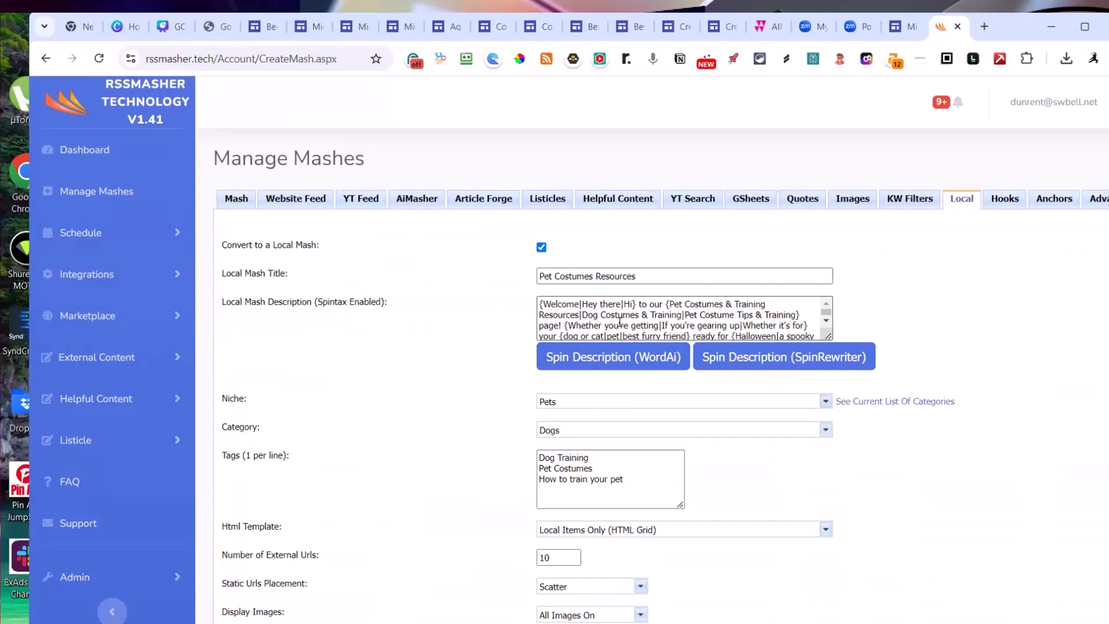
{"action": "scroll", "coordinate": [610, 304], "scroll_direction": "down", "scroll_amount": 3}
{"action": "scroll", "coordinate": [280, 343], "scroll_direction": "down", "scroll_amount": 2}
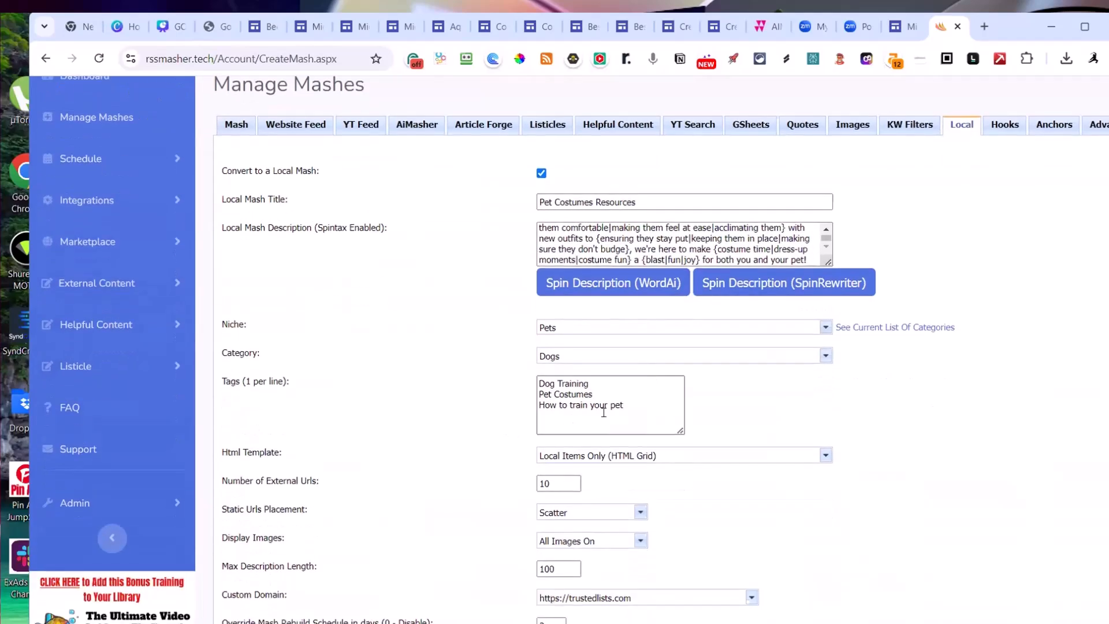
{"action": "scroll", "coordinate": [524, 356], "scroll_direction": "down", "scroll_amount": 1}
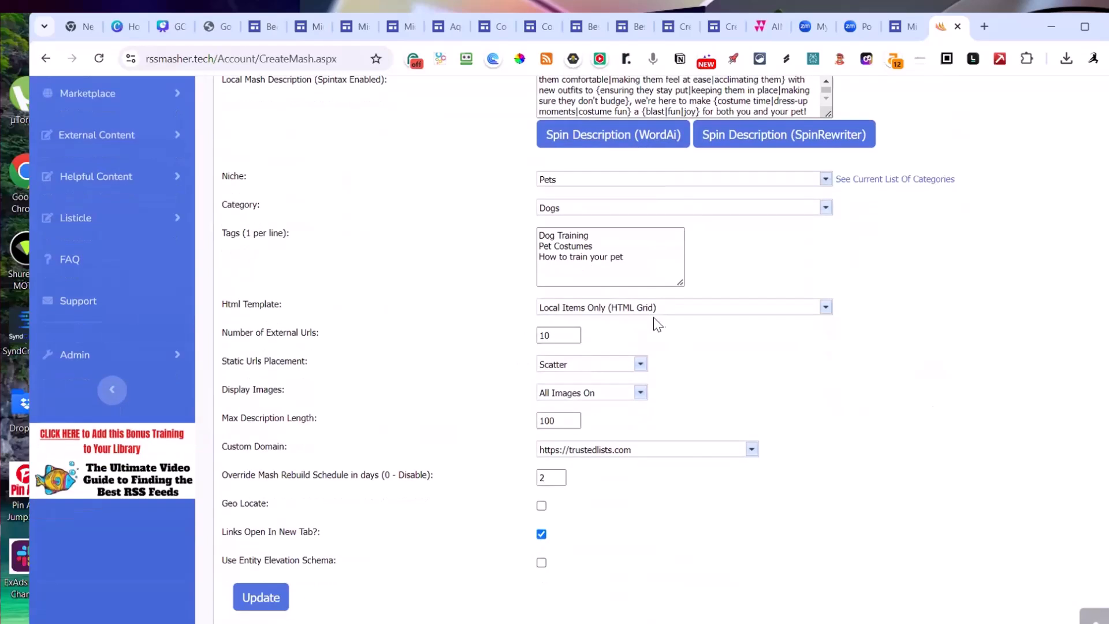
{"action": "left_click", "coordinate": [825, 310]}
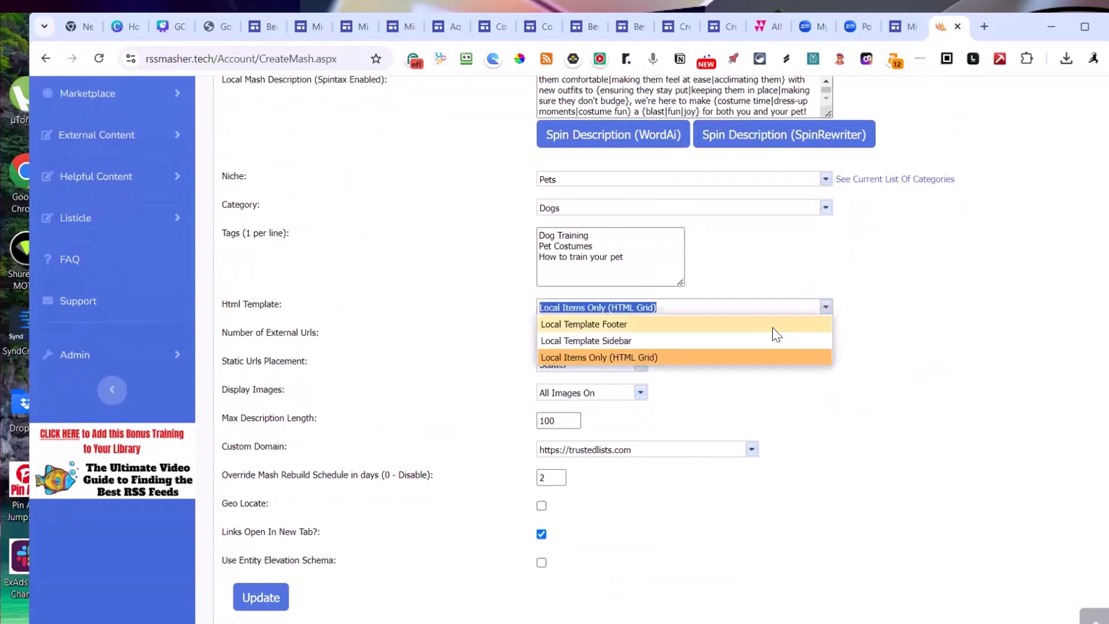
{"action": "left_click", "coordinate": [637, 358]}
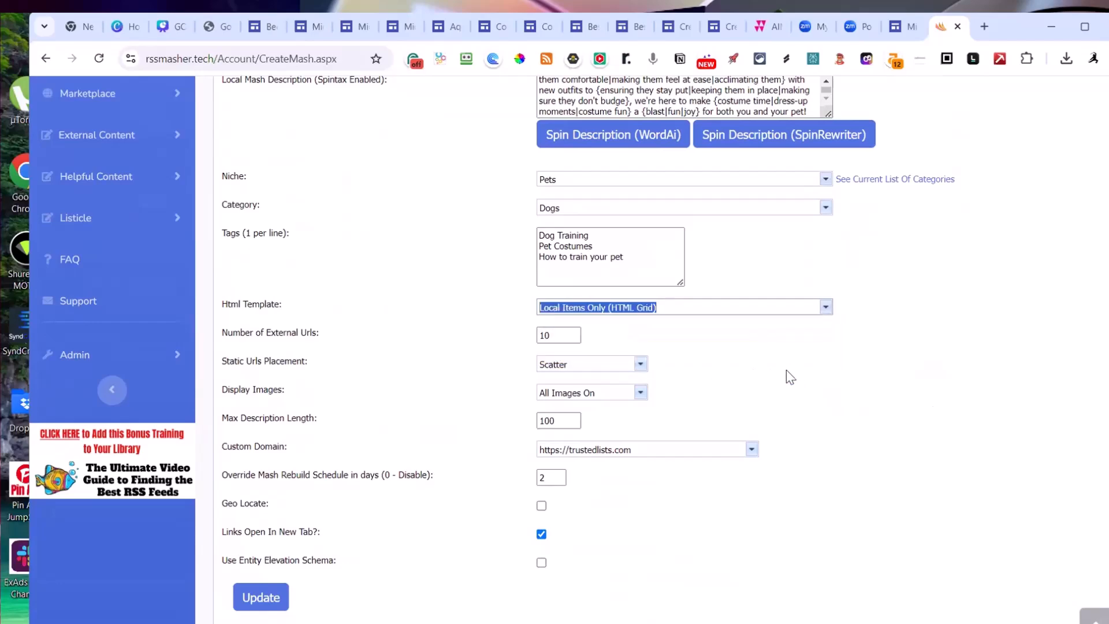
Get the data for all static URL rows of the local mash
{"action": "scroll", "coordinate": [577, 306], "scroll_direction": "up", "scroll_amount": 3}
{"action": "scroll", "coordinate": [577, 306], "scroll_direction": "down", "scroll_amount": 3}
{"action": "scroll", "coordinate": [593, 324], "scroll_direction": "down", "scroll_amount": 7}
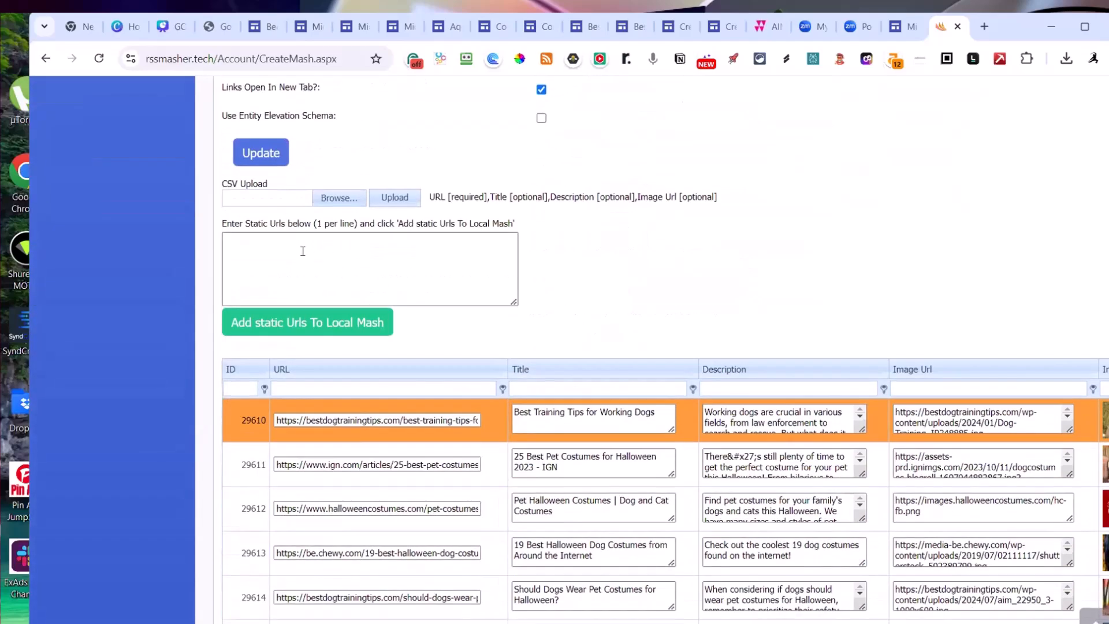
{"action": "scroll", "coordinate": [323, 208], "scroll_direction": "down", "scroll_amount": 1}
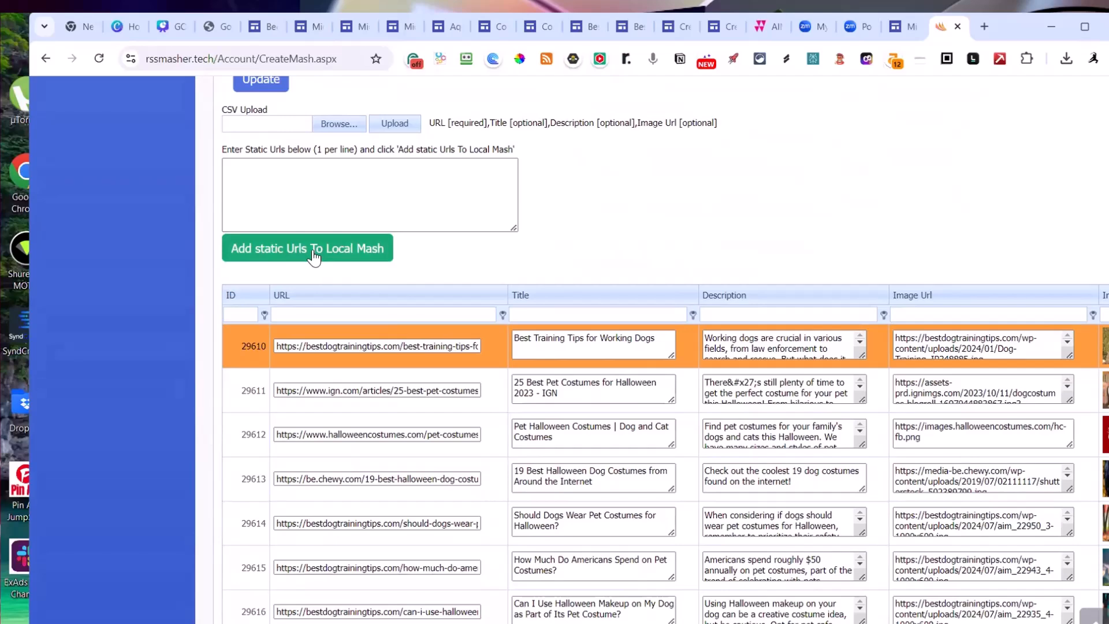
{"action": "scroll", "coordinate": [407, 321], "scroll_direction": "down", "scroll_amount": 2}
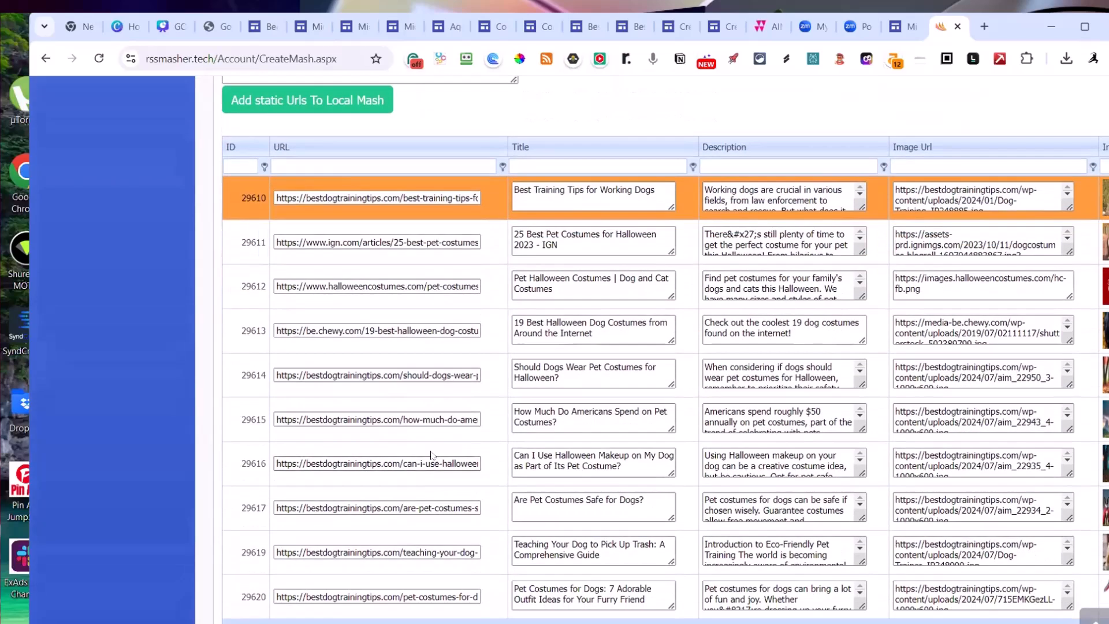
{"action": "scroll", "coordinate": [453, 437], "scroll_direction": "down", "scroll_amount": 4}
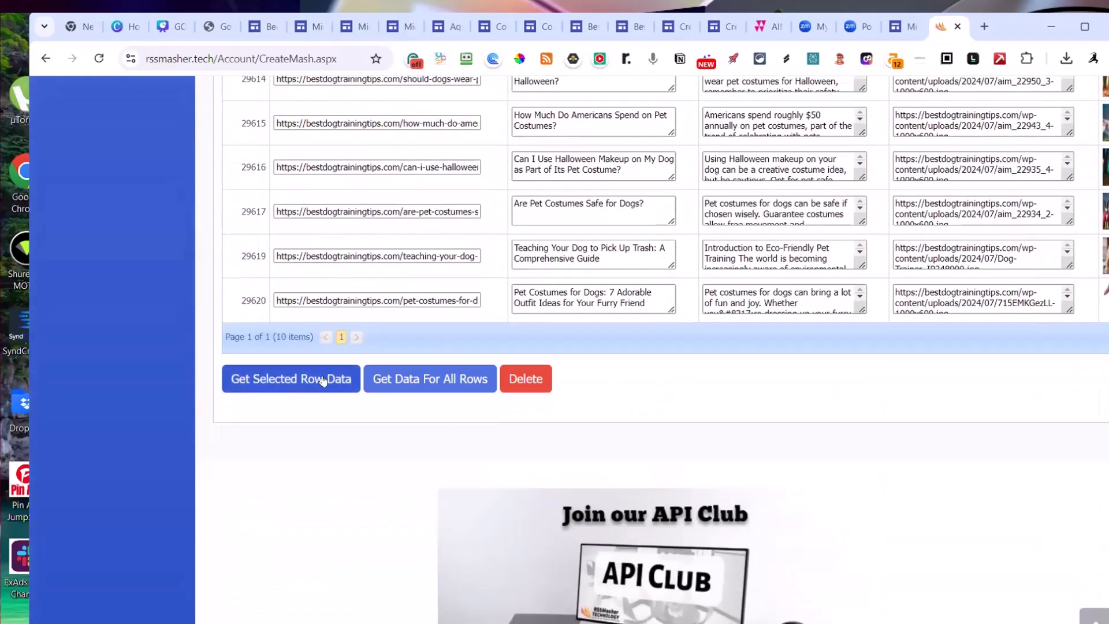
{"action": "scroll", "coordinate": [322, 400], "scroll_direction": "up", "scroll_amount": 2}
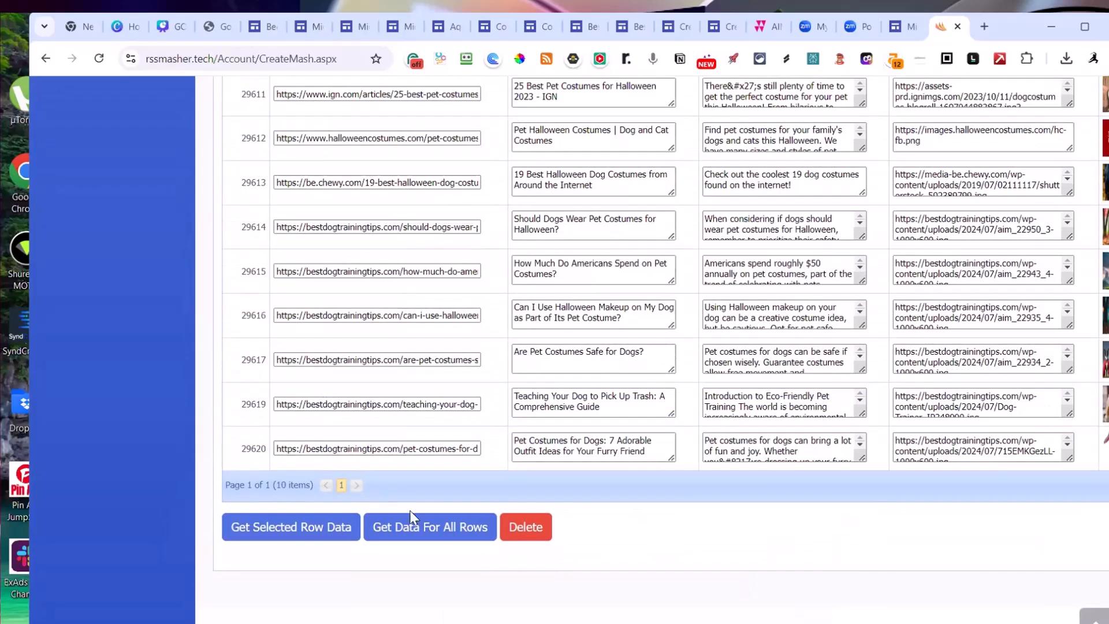
{"action": "left_click", "coordinate": [411, 530]}
{"action": "scroll", "coordinate": [500, 274], "scroll_direction": "up", "scroll_amount": 2}
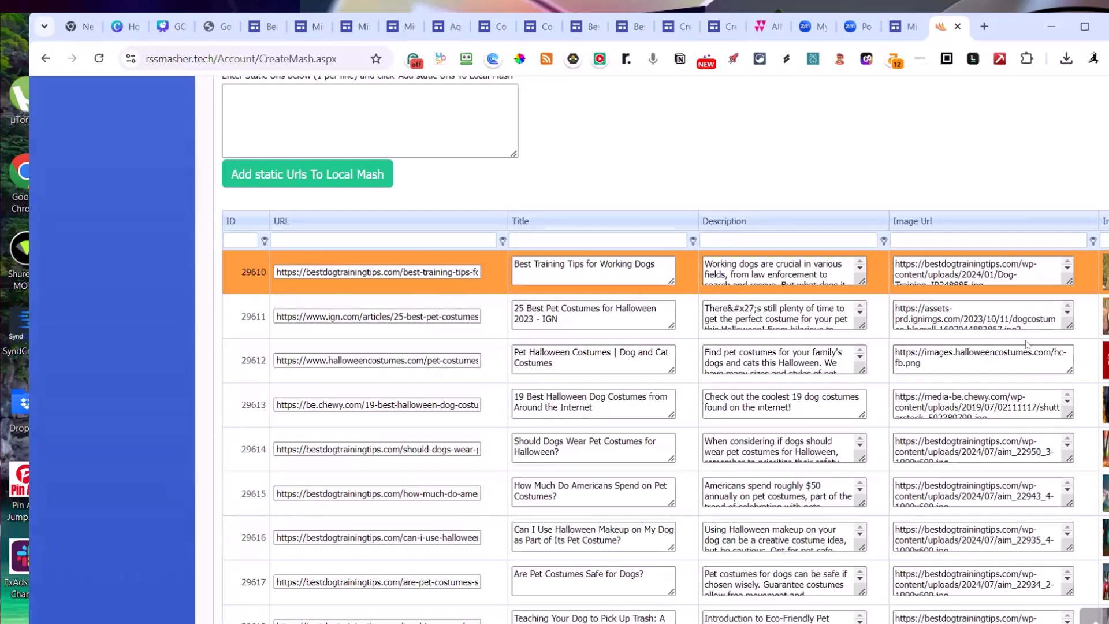
Examine the static URL rows with their titles, descriptions and image URLs, along with the local mash settings
{"action": "scroll", "coordinate": [875, 496], "scroll_direction": "down", "scroll_amount": 2}
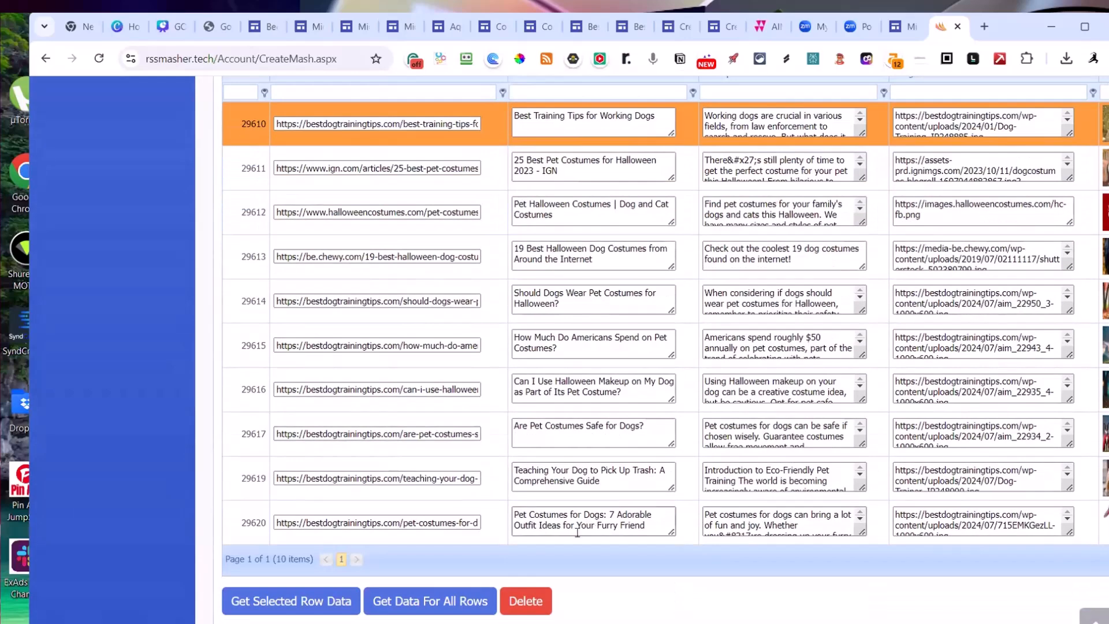
{"action": "scroll", "coordinate": [638, 465], "scroll_direction": "up", "scroll_amount": 3}
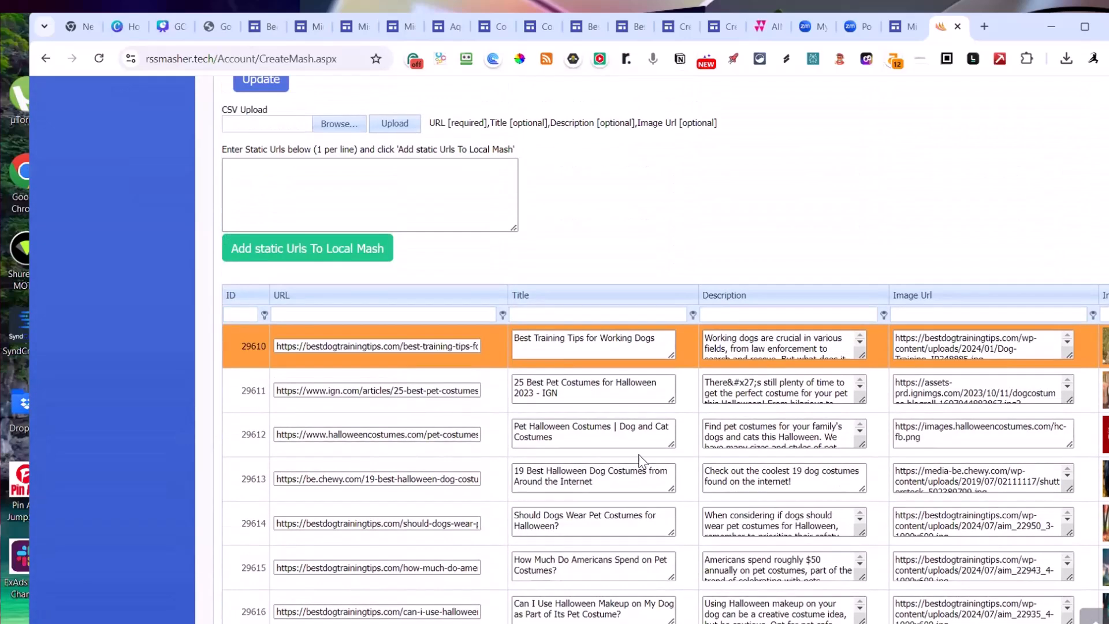
{"action": "scroll", "coordinate": [639, 459], "scroll_direction": "up", "scroll_amount": 2}
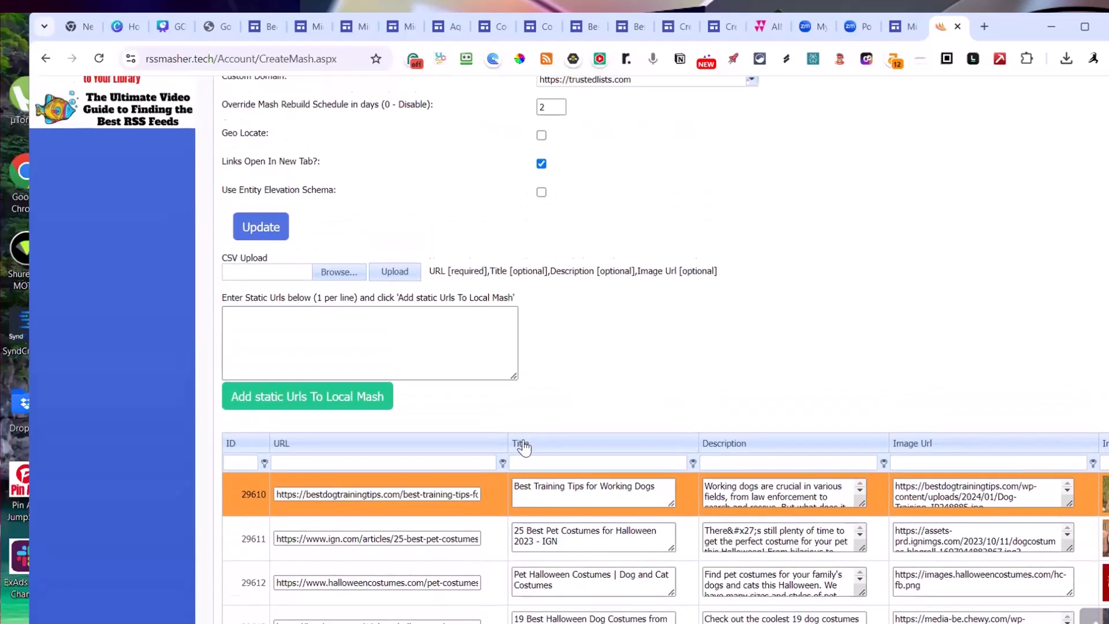
{"action": "scroll", "coordinate": [523, 446], "scroll_direction": "down", "scroll_amount": 3}
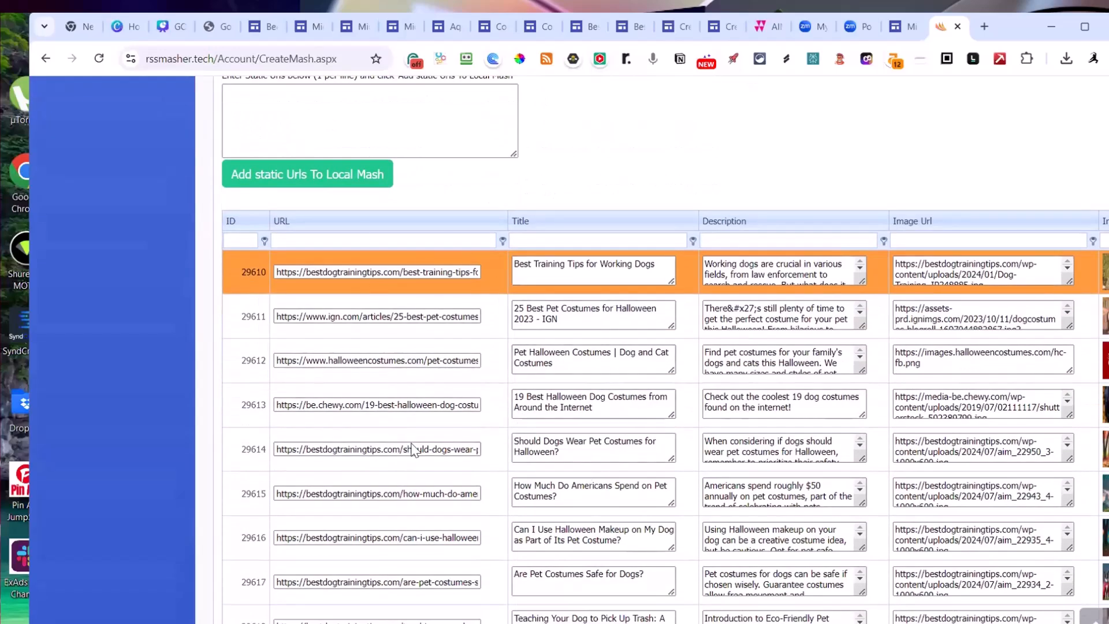
{"action": "scroll", "coordinate": [817, 339], "scroll_direction": "up", "scroll_amount": 7}
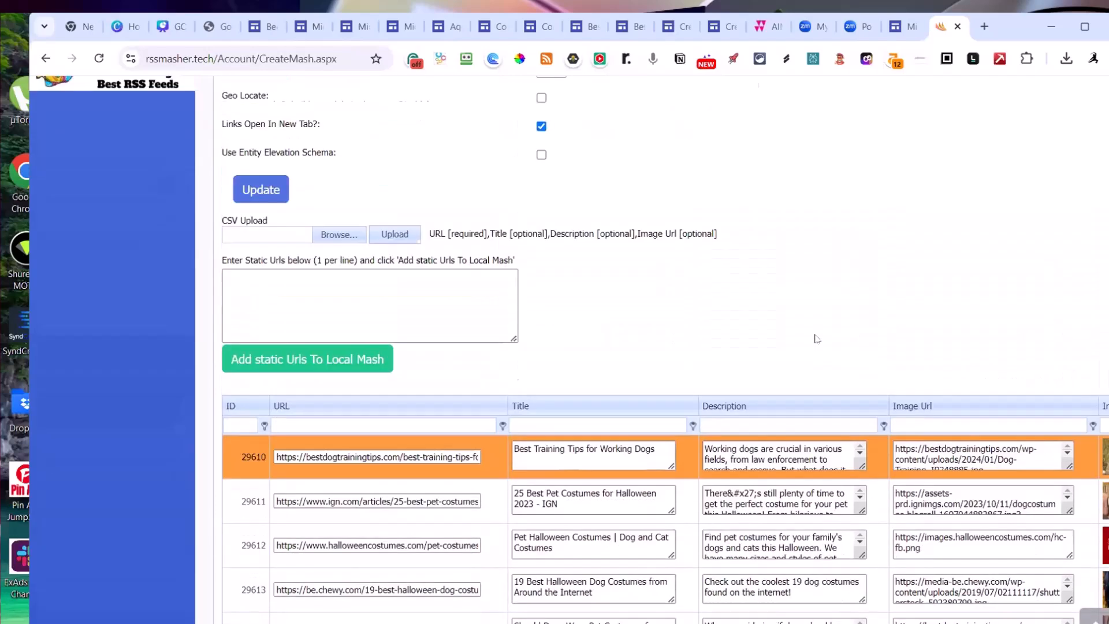
{"action": "scroll", "coordinate": [817, 338], "scroll_direction": "up", "scroll_amount": 3}
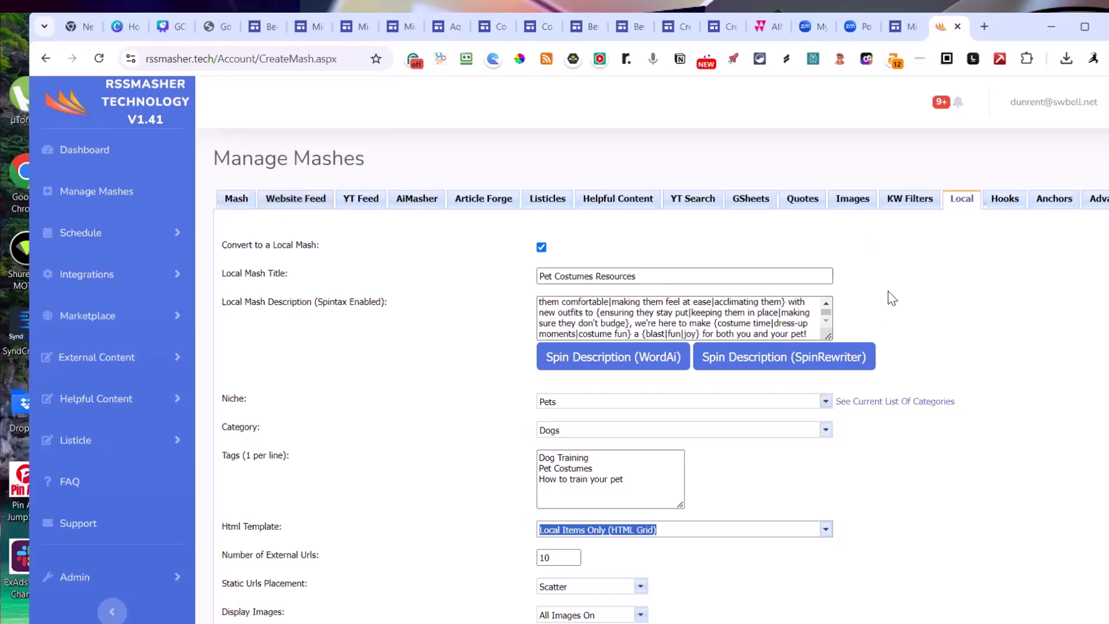
{"action": "scroll", "coordinate": [977, 309], "scroll_direction": "down", "scroll_amount": 15}
{"action": "scroll", "coordinate": [978, 309], "scroll_direction": "down", "scroll_amount": 5}
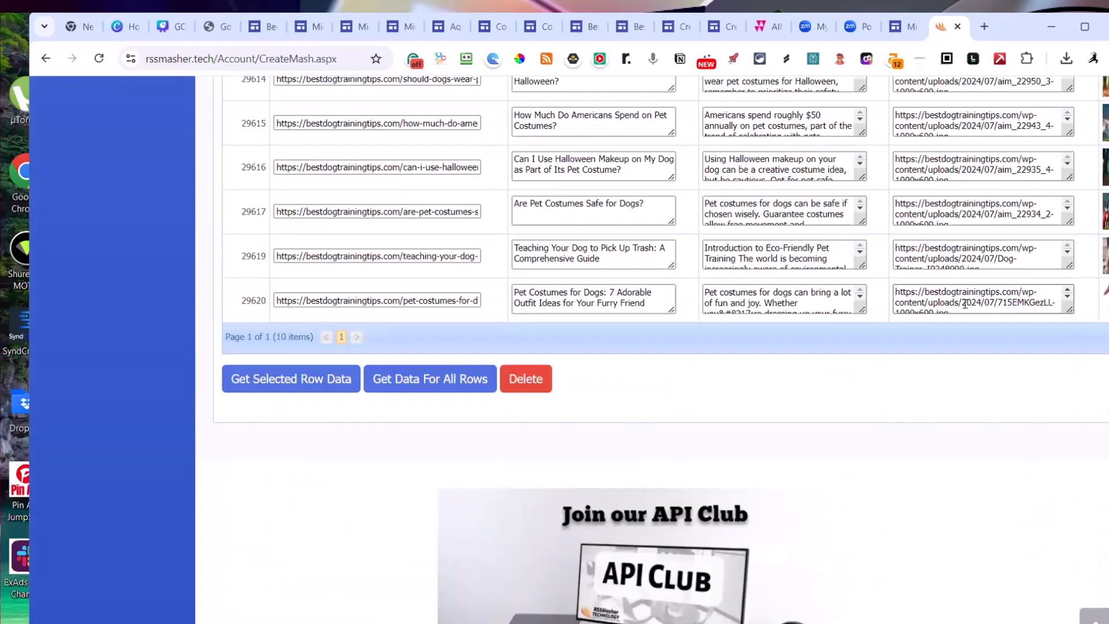
{"action": "scroll", "coordinate": [569, 413], "scroll_direction": "up", "scroll_amount": 12}
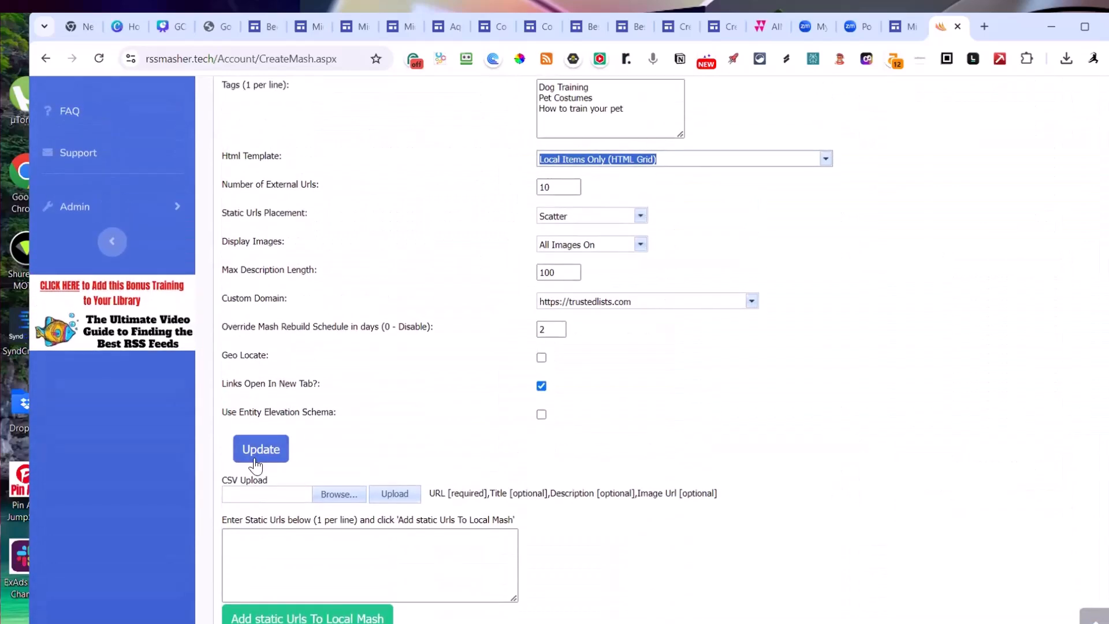
{"action": "scroll", "coordinate": [912, 338], "scroll_direction": "up", "scroll_amount": 5}
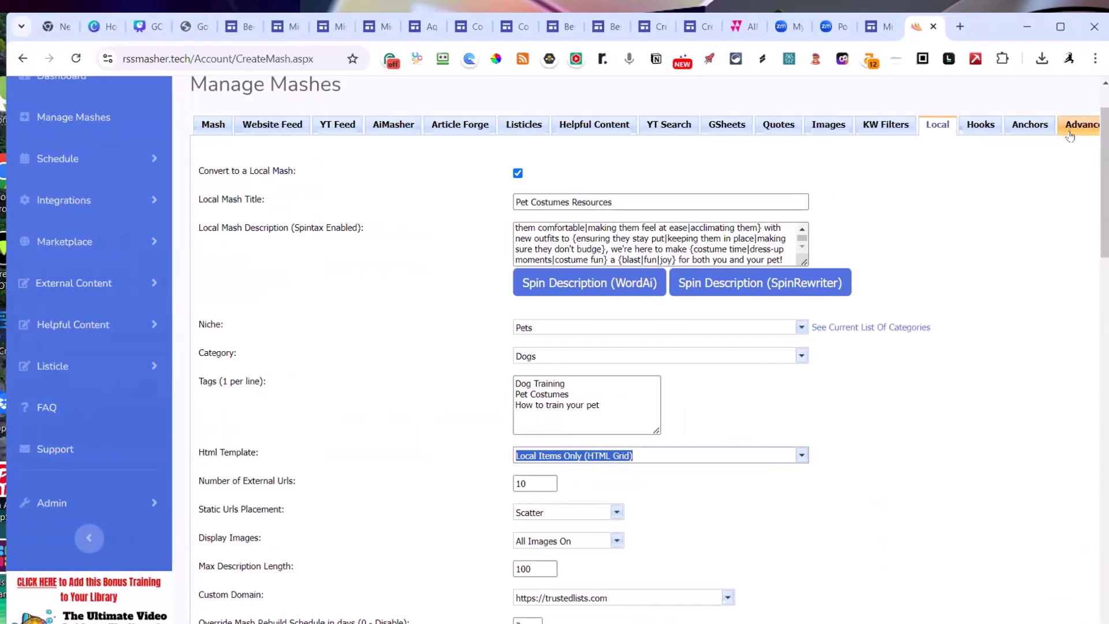
Set the browser zoom to 90%
{"action": "left_click", "coordinate": [1095, 59]}
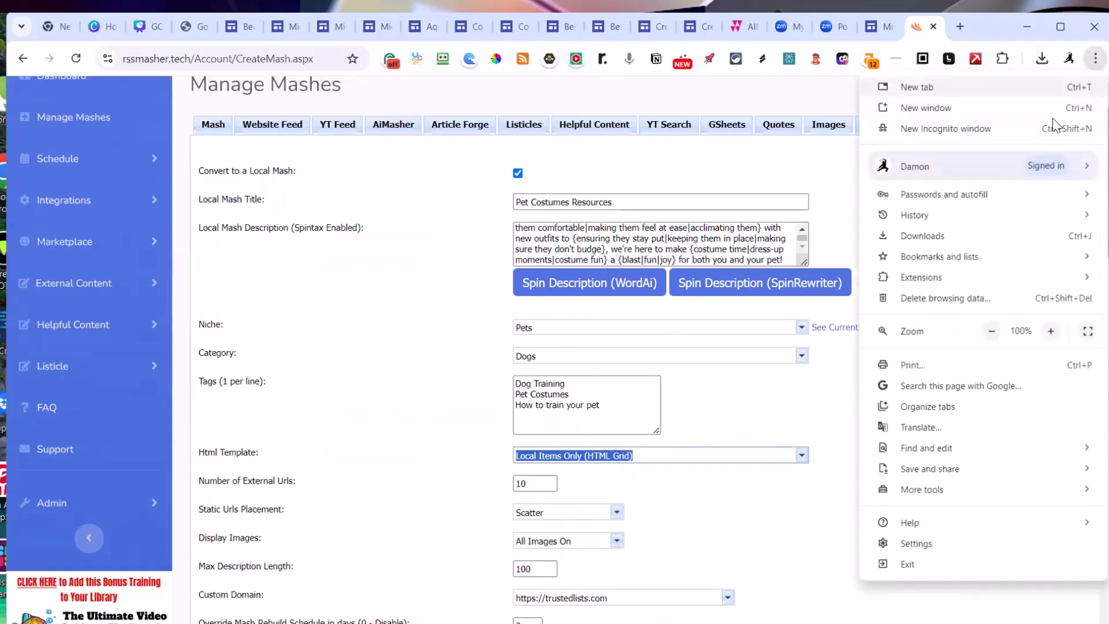
{"action": "left_click", "coordinate": [991, 331]}
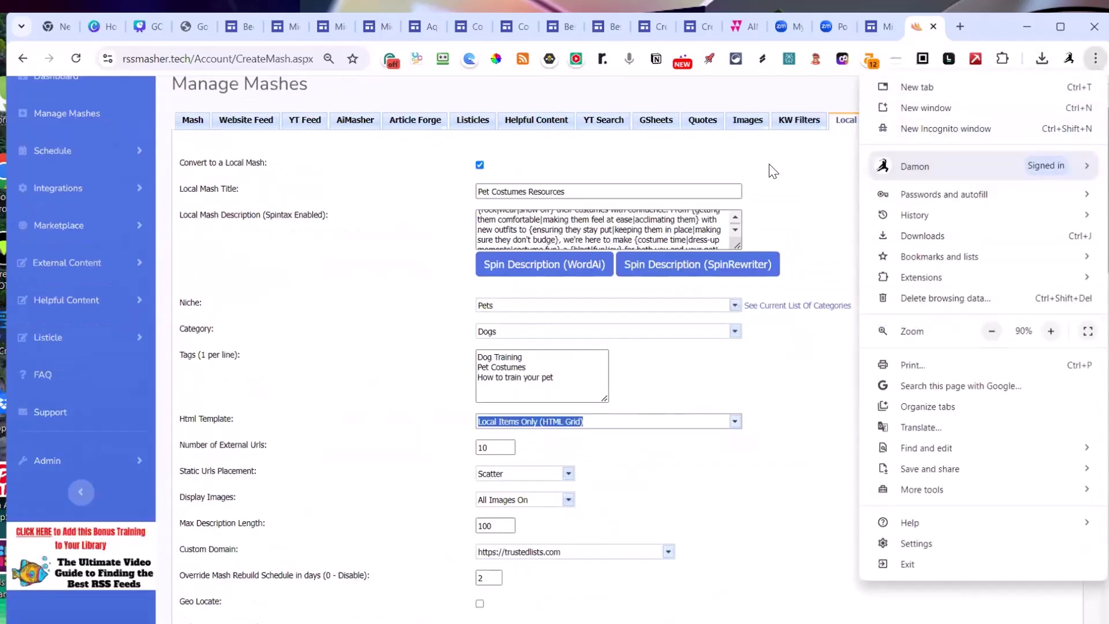
{"action": "left_click", "coordinate": [794, 92]}
Build the Pet Costumes Resources mash, and finish and activate it
{"action": "left_click", "coordinate": [1027, 120]}
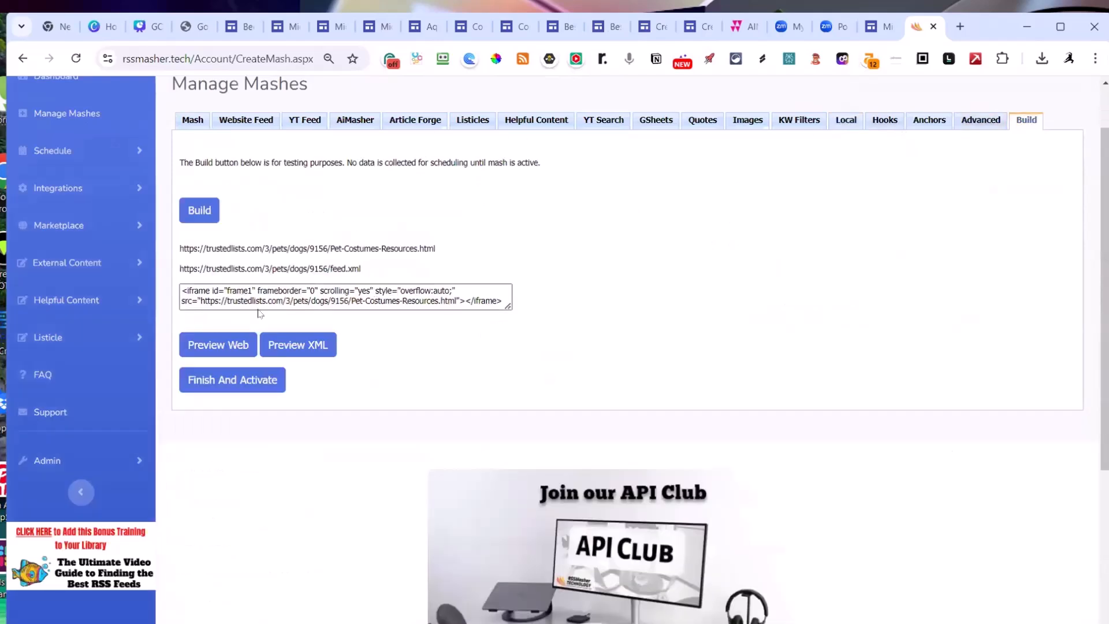
{"action": "left_click", "coordinate": [208, 213]}
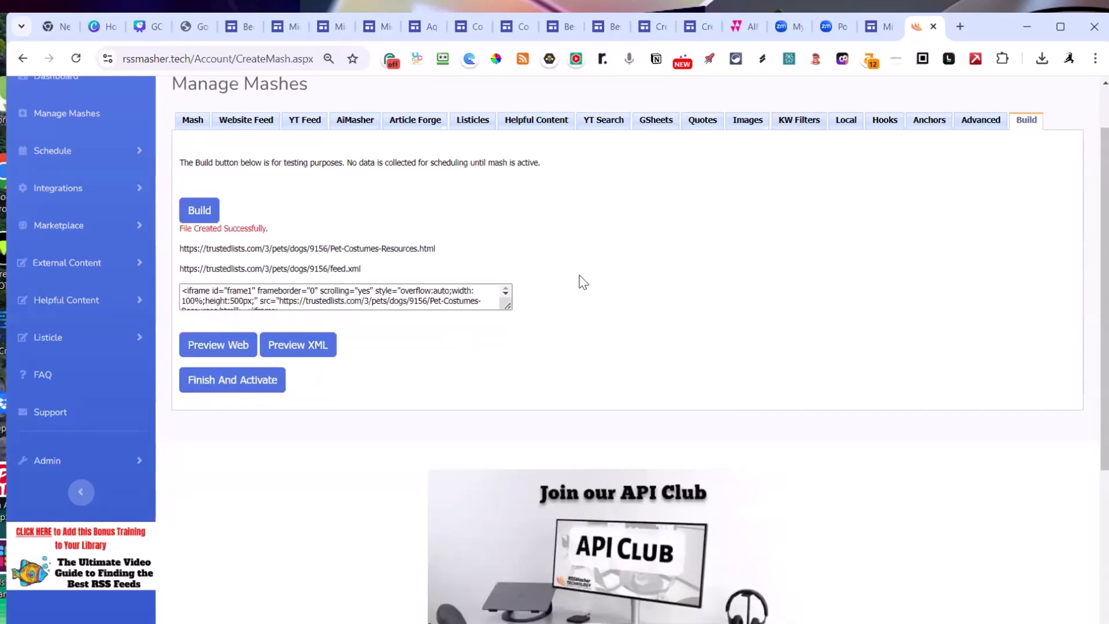
{"action": "left_click", "coordinate": [251, 385]}
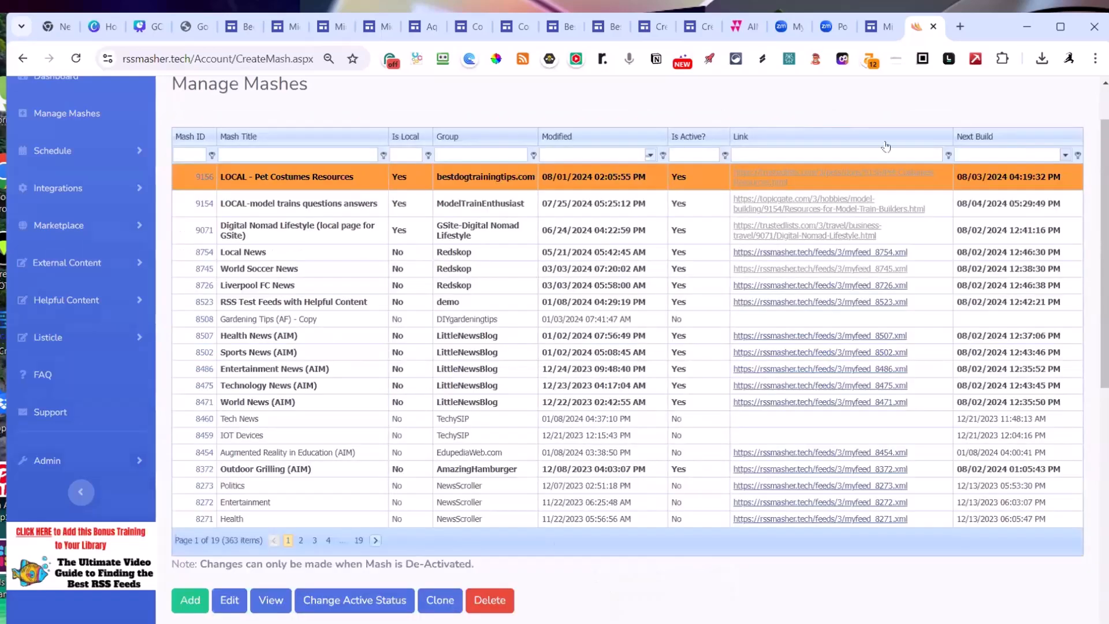
Copy the link address of the LOCAL - Pet Costumes Resources mash
{"action": "right_click", "coordinate": [817, 179]}
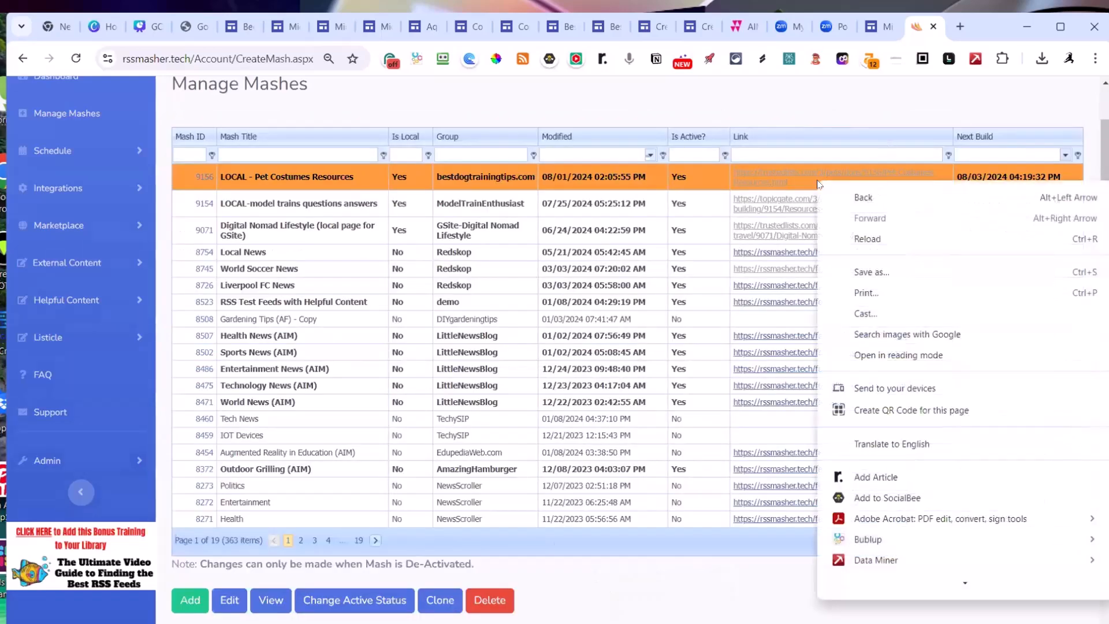
{"action": "scroll", "coordinate": [581, 349], "scroll_direction": "down", "scroll_amount": 5}
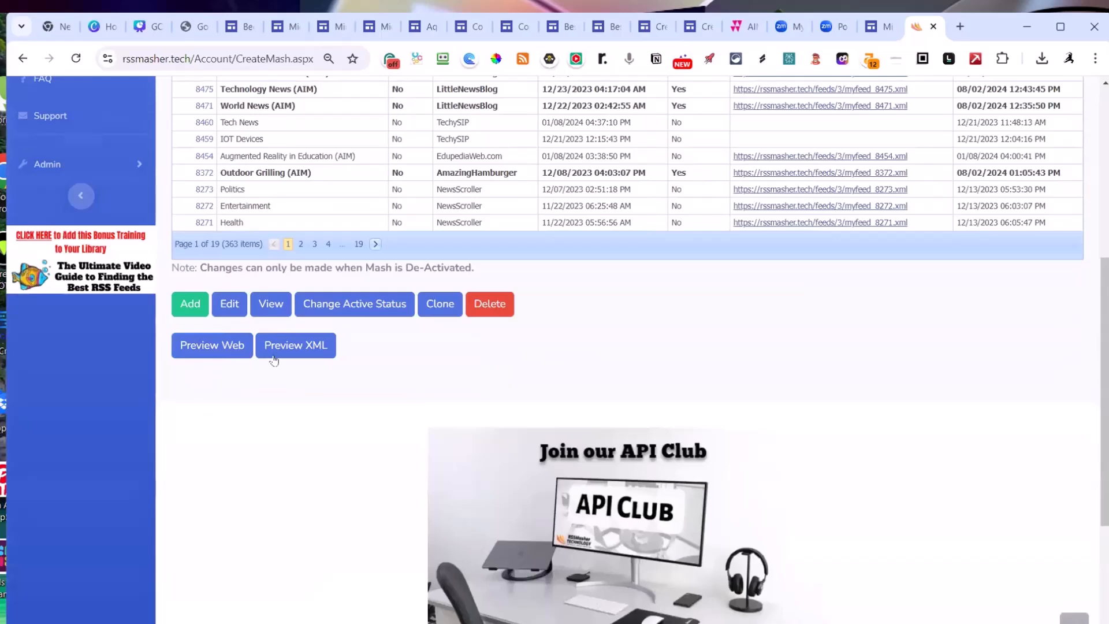
{"action": "scroll", "coordinate": [777, 231], "scroll_direction": "up", "scroll_amount": 5}
{"action": "scroll", "coordinate": [778, 231], "scroll_direction": "up", "scroll_amount": 1}
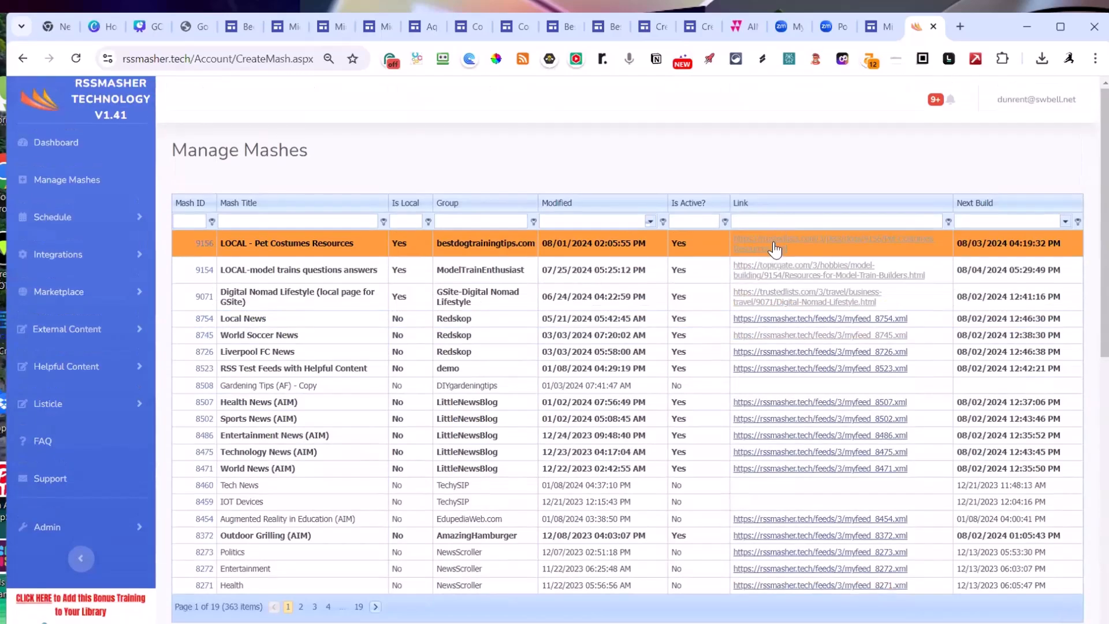
{"action": "right_click", "coordinate": [774, 250]}
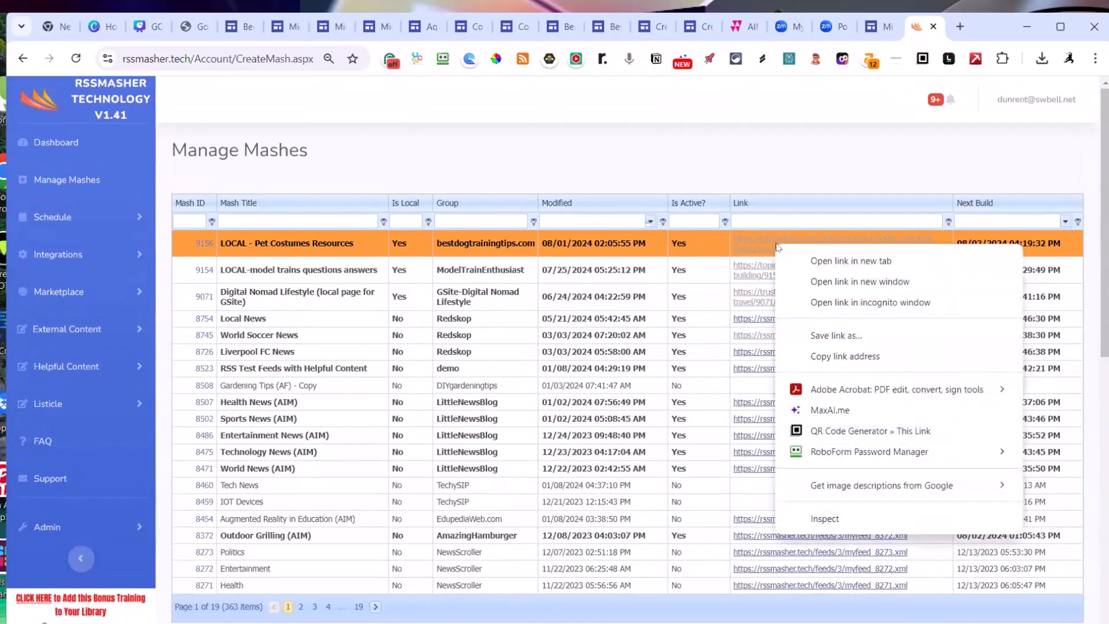
{"action": "left_click", "coordinate": [828, 357]}
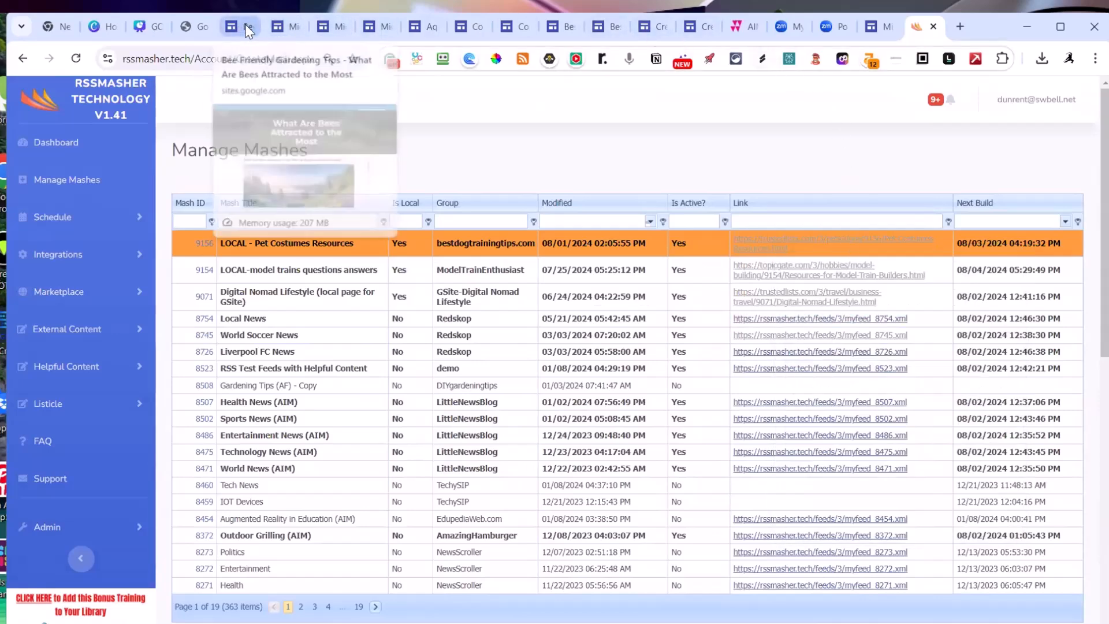
Switch to the Microwedding Secrets site in Google Sites and embed the copied Pet-Costumes-Resources.html URL in the micro wedding timeline page
{"action": "left_click", "coordinate": [278, 29]}
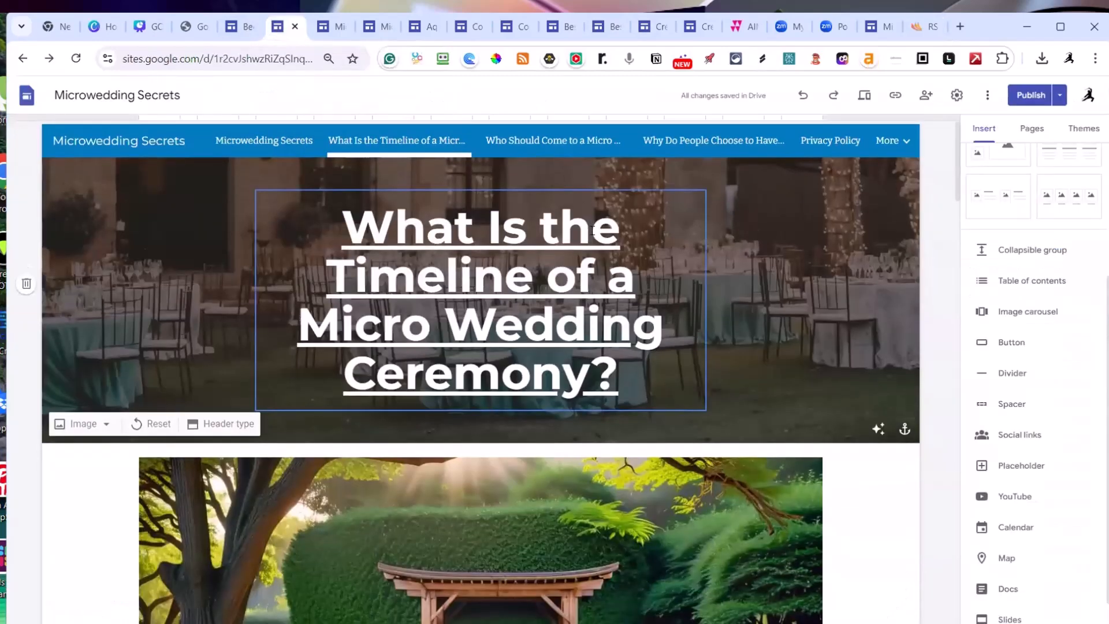
{"action": "scroll", "coordinate": [576, 247], "scroll_direction": "down", "scroll_amount": 5}
{"action": "left_click", "coordinate": [980, 132]}
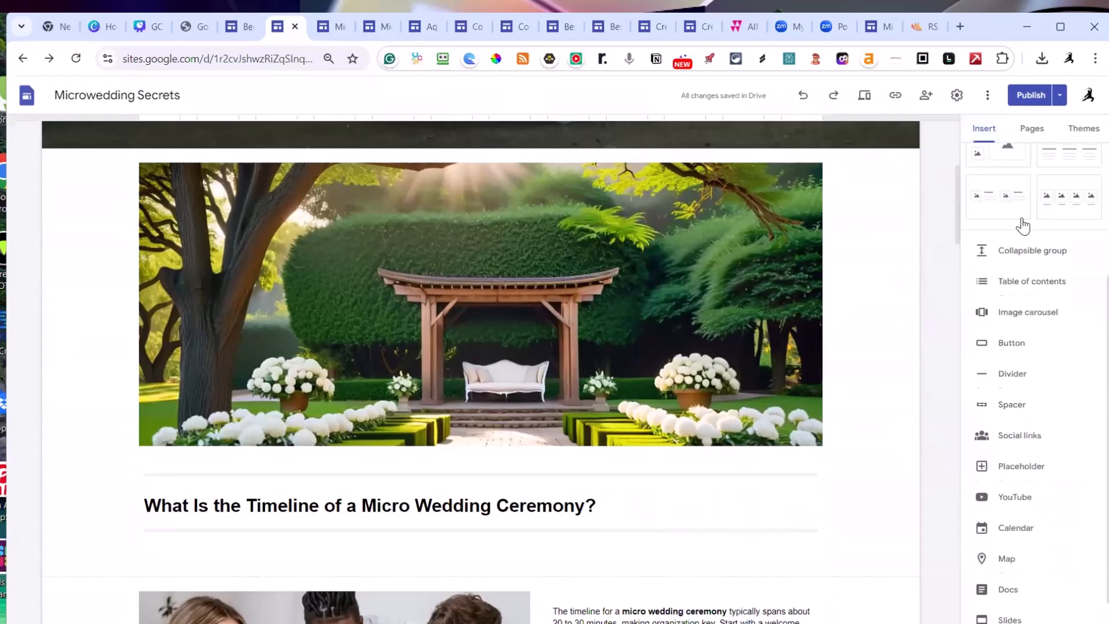
{"action": "scroll", "coordinate": [1022, 223], "scroll_direction": "up", "scroll_amount": 4}
{"action": "left_click", "coordinate": [999, 220]}
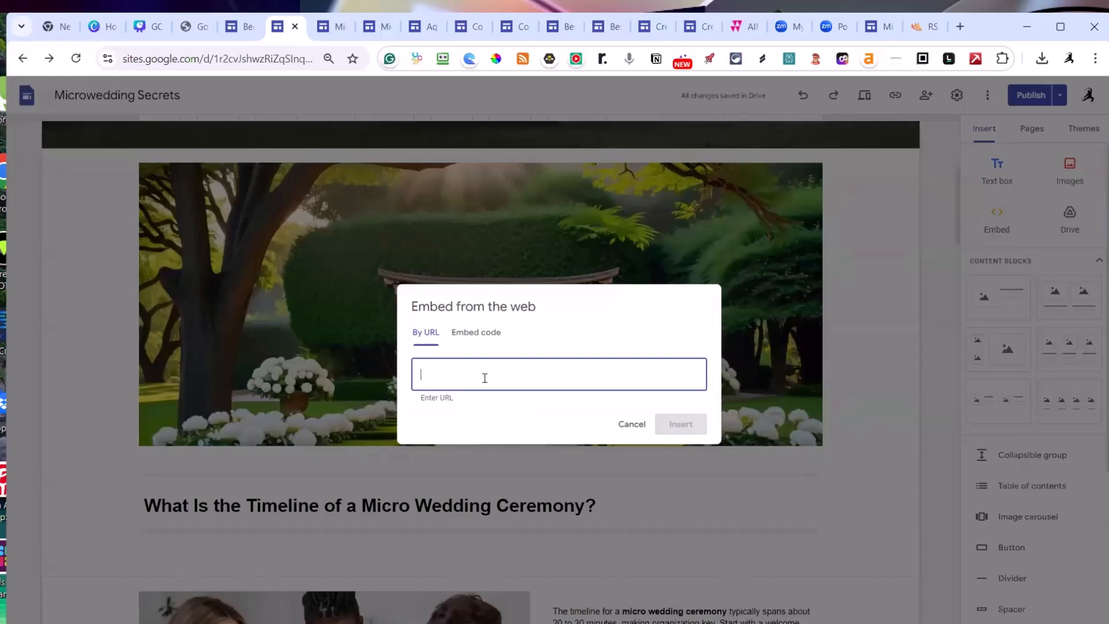
{"action": "key", "text": "ctrl+v"}
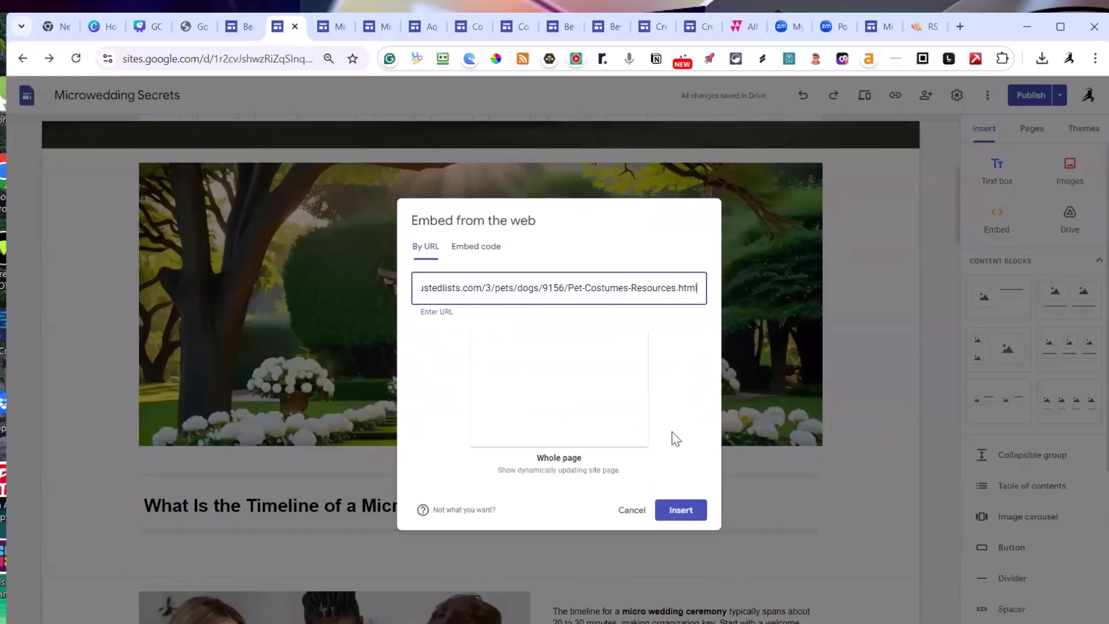
{"action": "left_click", "coordinate": [674, 509]}
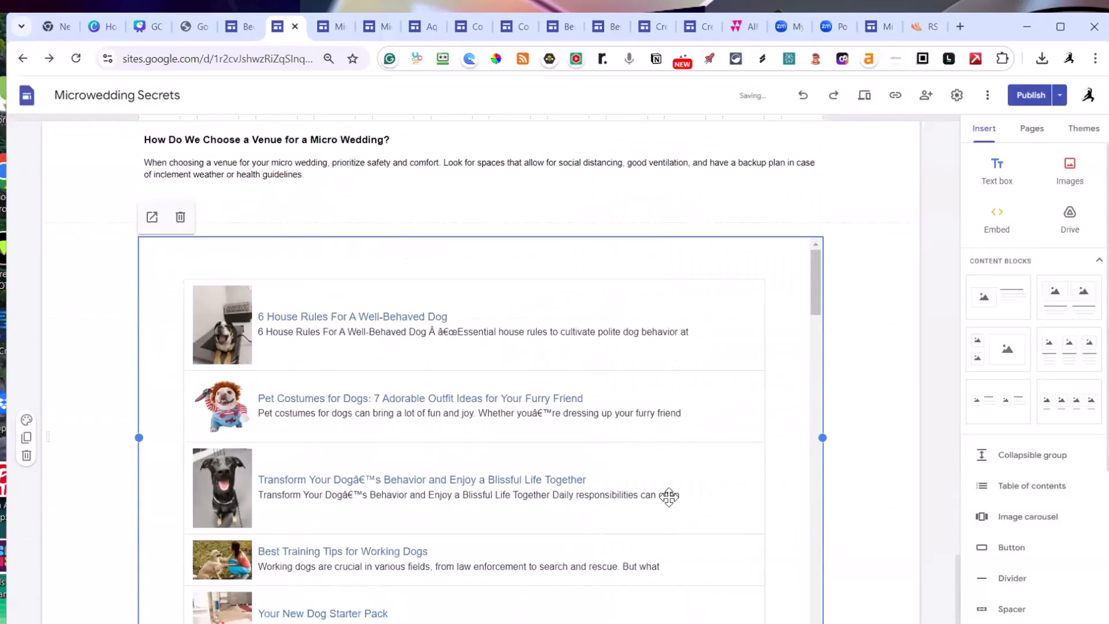
{"action": "scroll", "coordinate": [672, 496], "scroll_direction": "up", "scroll_amount": 5}
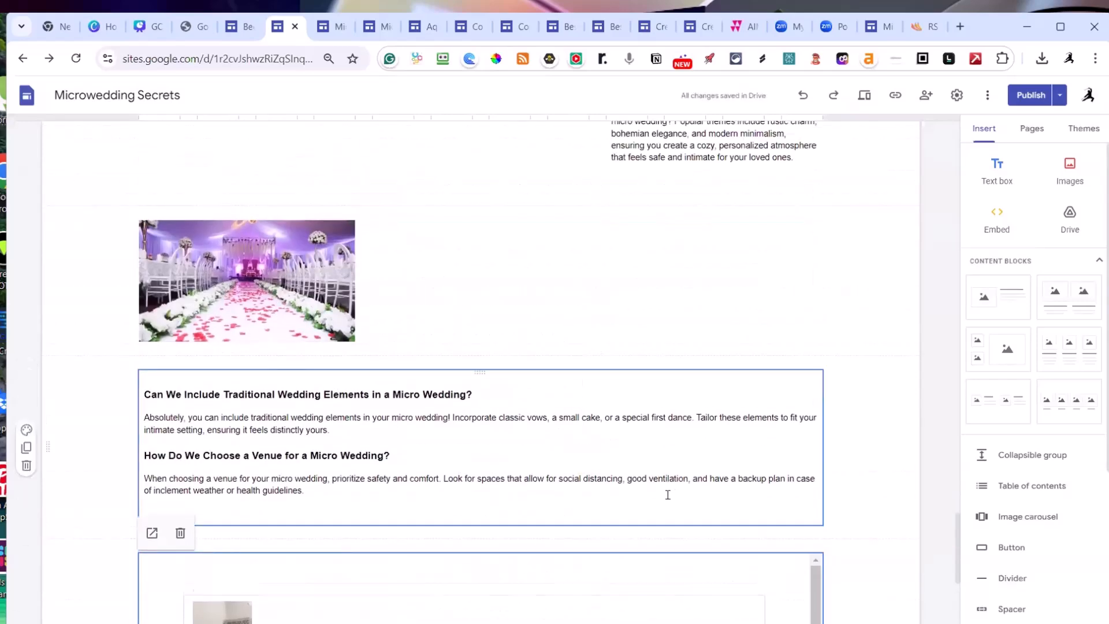
{"action": "scroll", "coordinate": [670, 493], "scroll_direction": "up", "scroll_amount": 4}
{"action": "left_click", "coordinate": [329, 477]}
{"action": "left_click", "coordinate": [265, 422]}
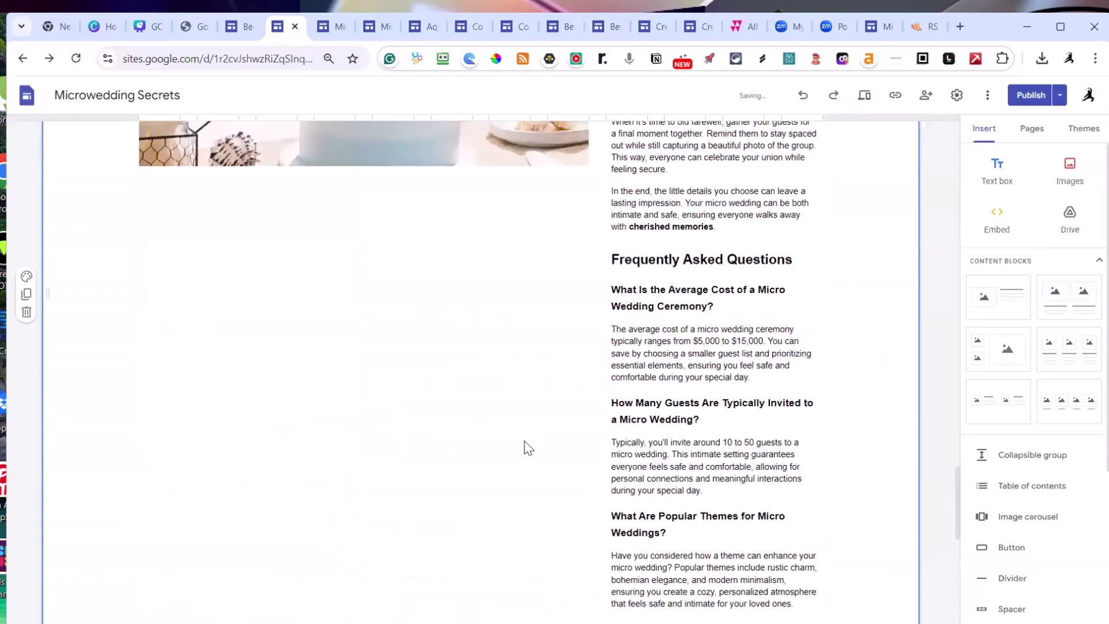
{"action": "key", "text": "ctrl+z"}
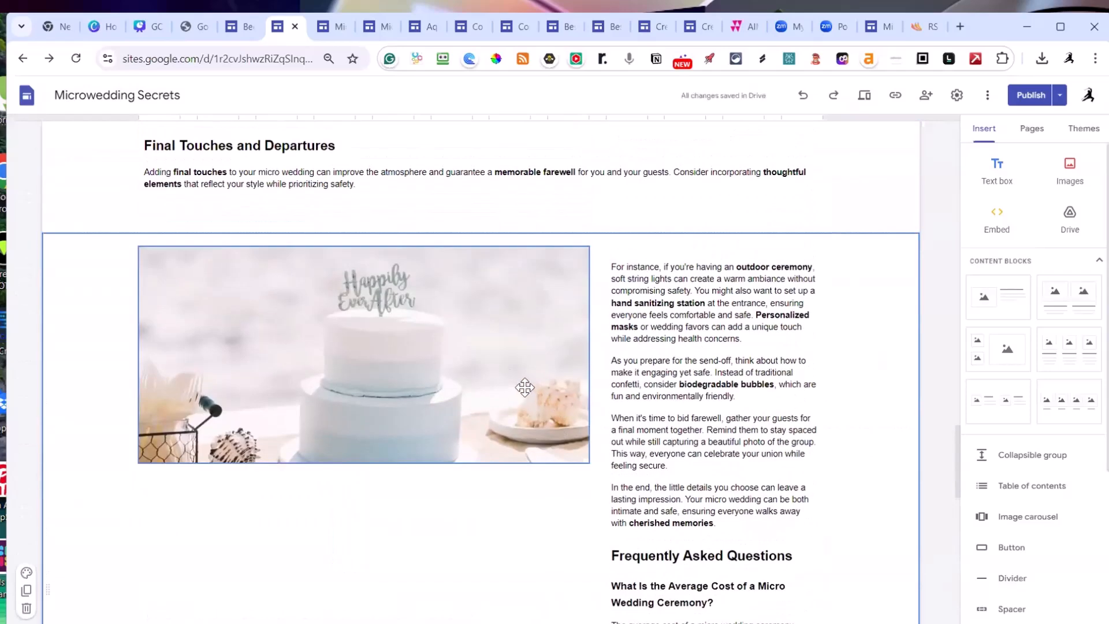
Move the cake image into its own full-width row under Final Touches and Departures, and widen the text block below it to match
{"action": "left_click_drag", "start_coordinate": [460, 376], "coordinate": [460, 200]}
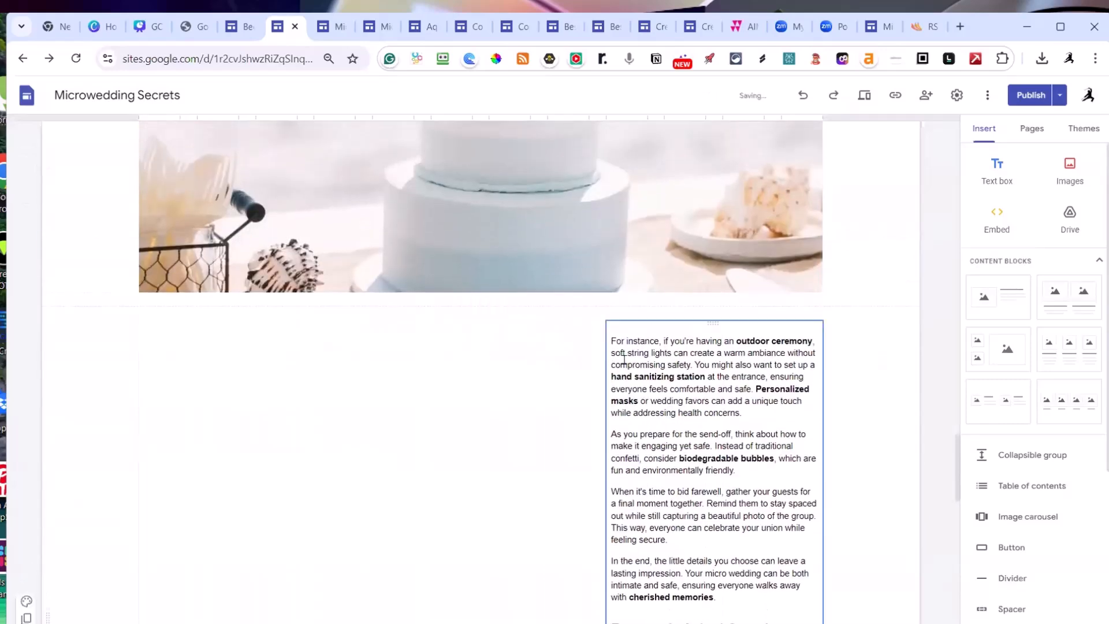
{"action": "left_click", "coordinate": [616, 401]}
{"action": "scroll", "coordinate": [624, 487], "scroll_direction": "down", "scroll_amount": 6}
{"action": "left_click_drag", "start_coordinate": [605, 293], "coordinate": [142, 279]}
Check the embedded list at the end of the timeline page and publish the page's changes
{"action": "scroll", "coordinate": [623, 411], "scroll_direction": "down", "scroll_amount": 4}
{"action": "scroll", "coordinate": [623, 411], "scroll_direction": "down", "scroll_amount": 5}
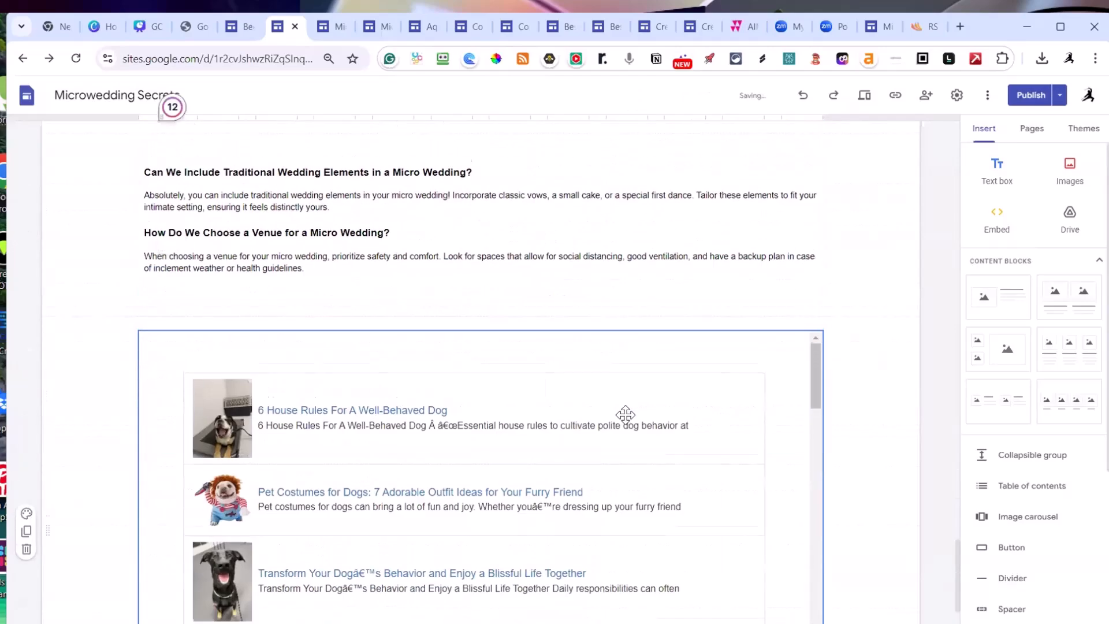
{"action": "scroll", "coordinate": [626, 414], "scroll_direction": "down", "scroll_amount": 1}
{"action": "scroll", "coordinate": [317, 317], "scroll_direction": "up", "scroll_amount": 4}
{"action": "scroll", "coordinate": [376, 441], "scroll_direction": "down", "scroll_amount": 8}
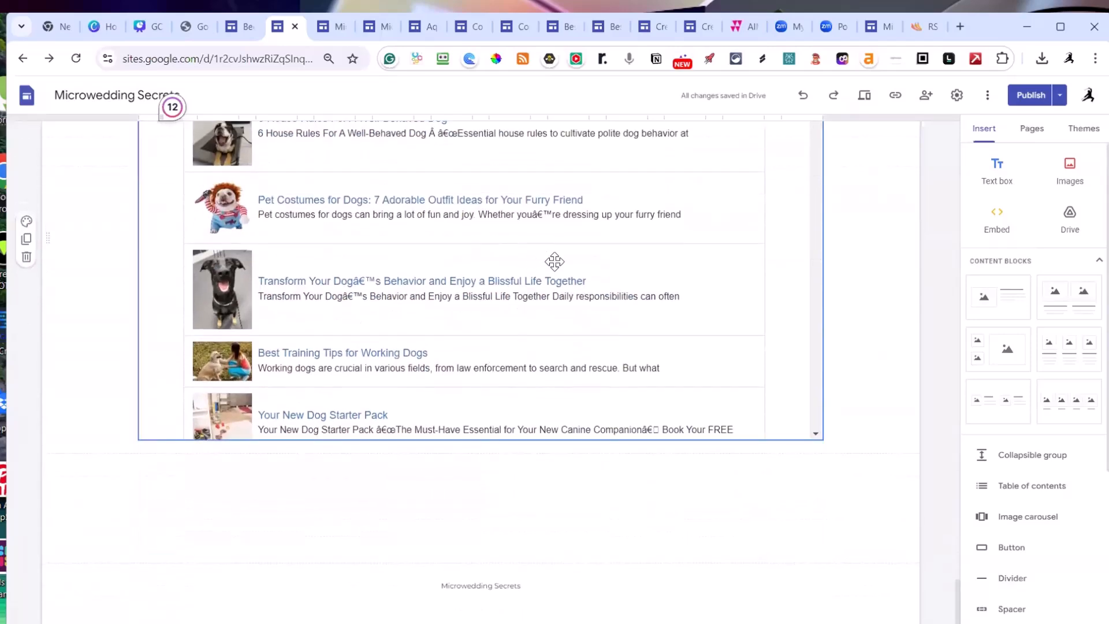
{"action": "scroll", "coordinate": [554, 261], "scroll_direction": "up", "scroll_amount": 4}
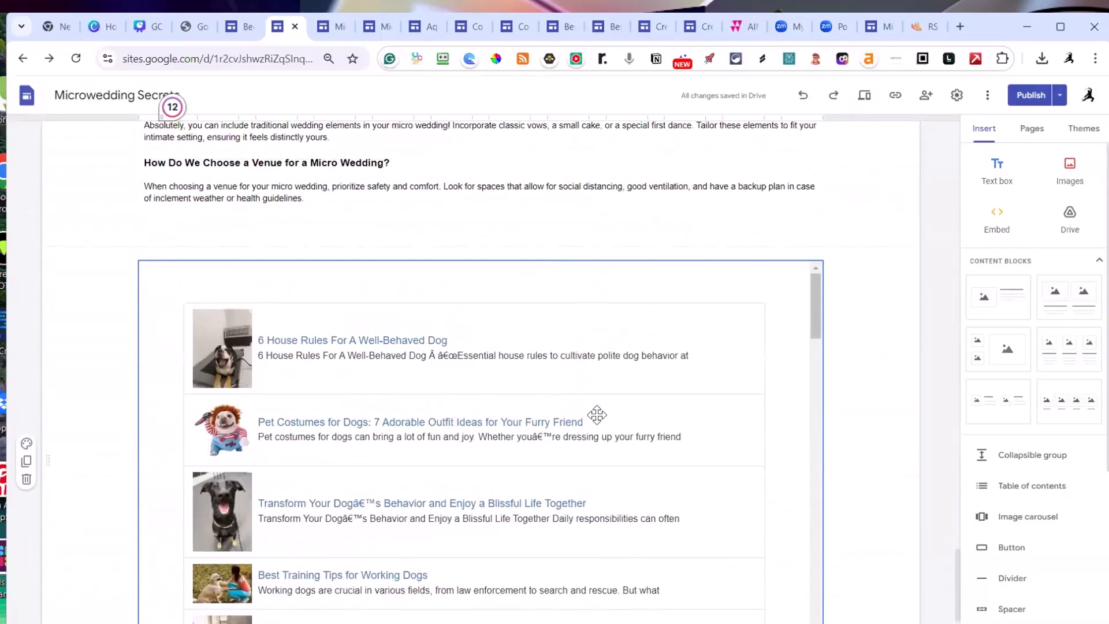
{"action": "left_click", "coordinate": [1031, 96]}
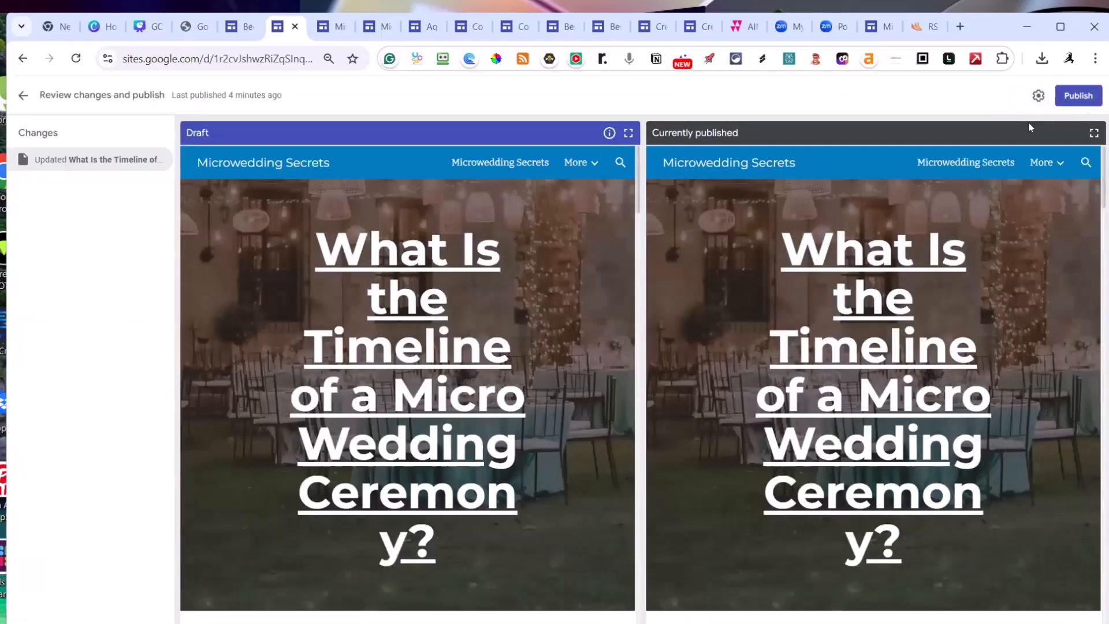
{"action": "left_click", "coordinate": [1068, 99]}
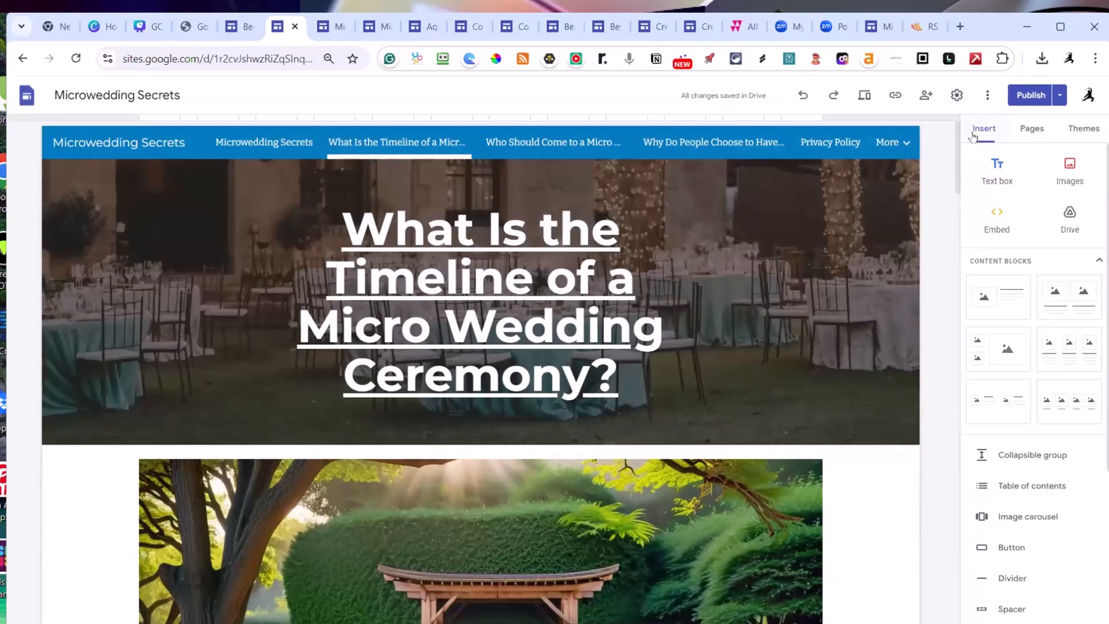
Embed the copied Pet-Costumes-Resources.html URL below the videos on the Microwedding Secrets home page
{"action": "left_click", "coordinate": [1032, 131]}
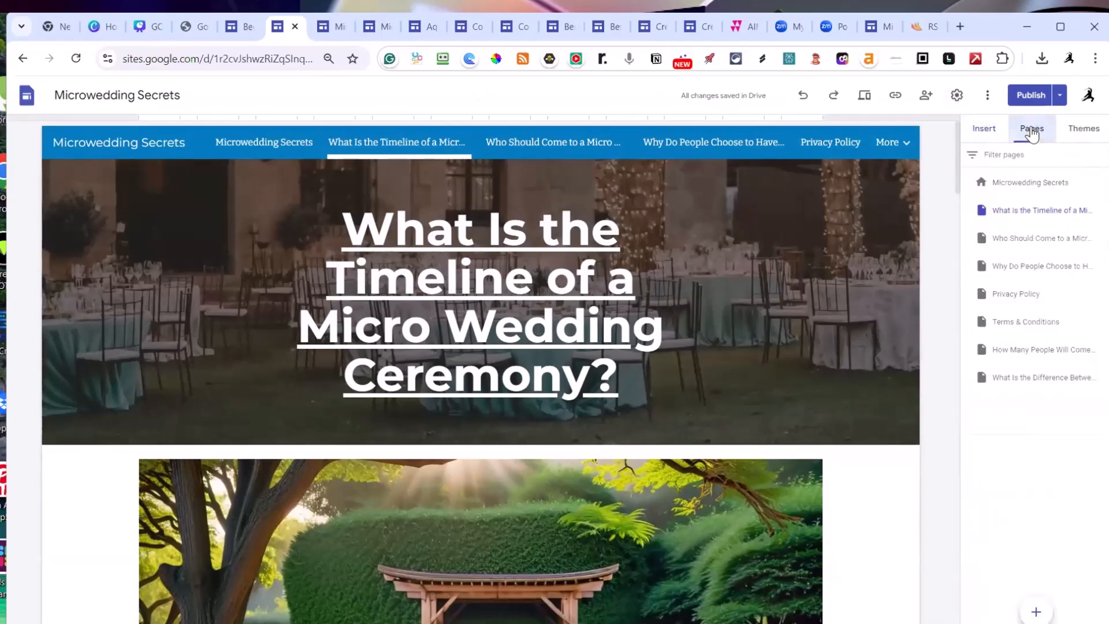
{"action": "left_click", "coordinate": [1025, 182]}
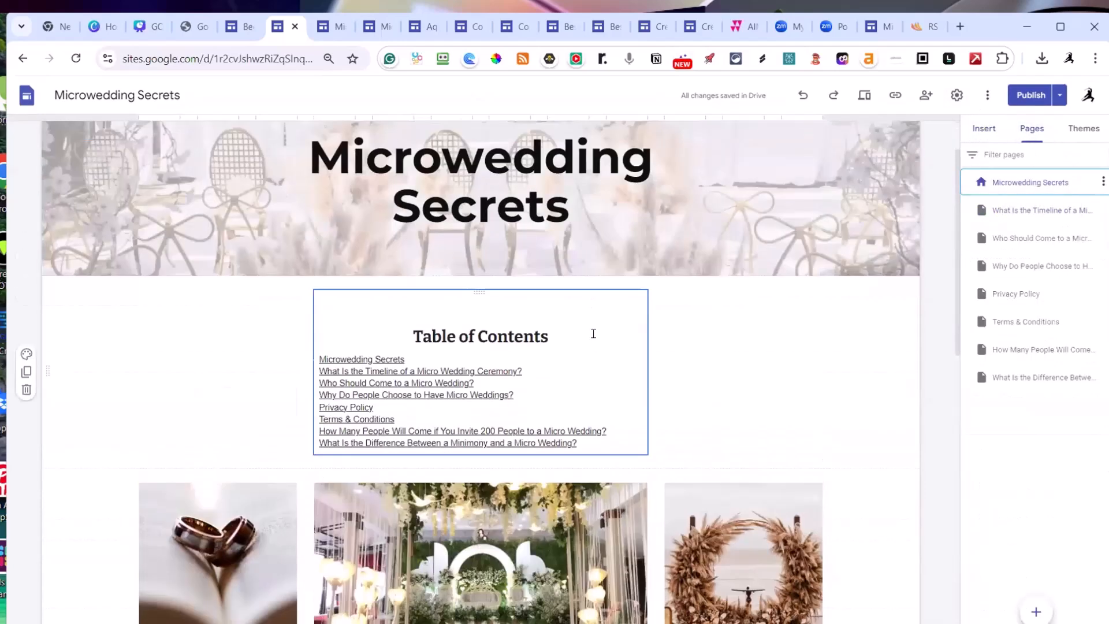
{"action": "scroll", "coordinate": [593, 333], "scroll_direction": "down", "scroll_amount": 15}
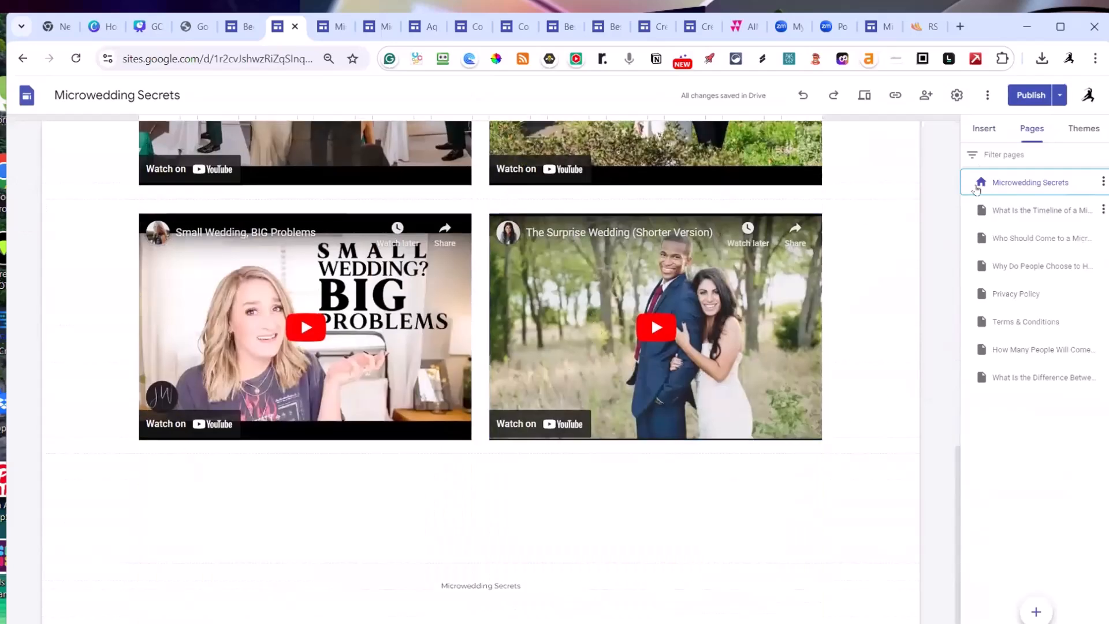
{"action": "left_click", "coordinate": [983, 130]}
{"action": "left_click", "coordinate": [1000, 218]}
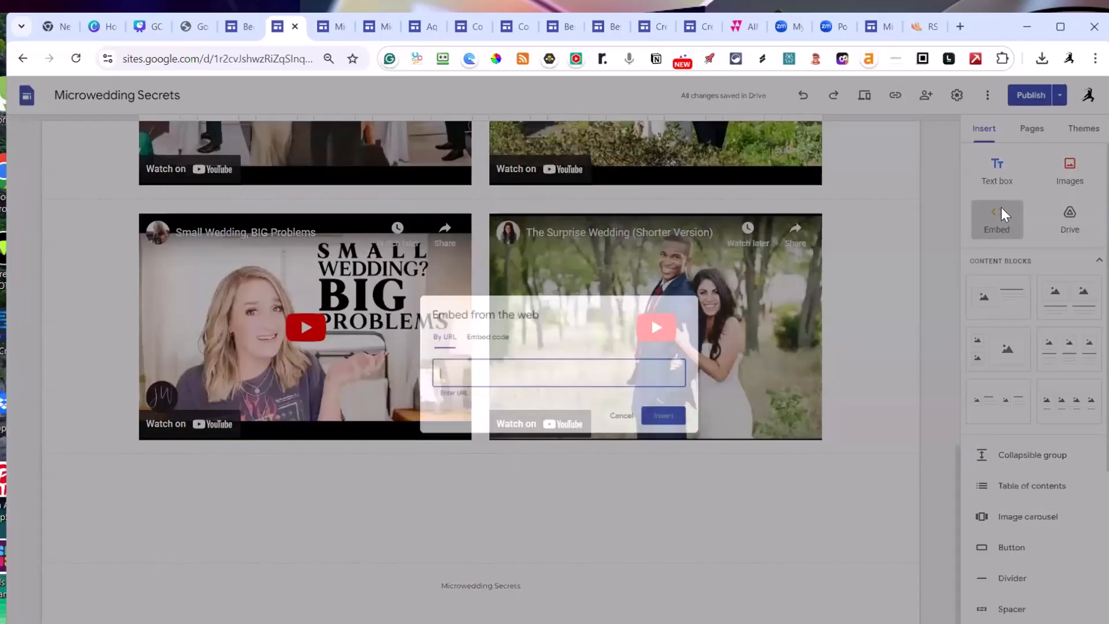
{"action": "key", "text": "ctrl+v"}
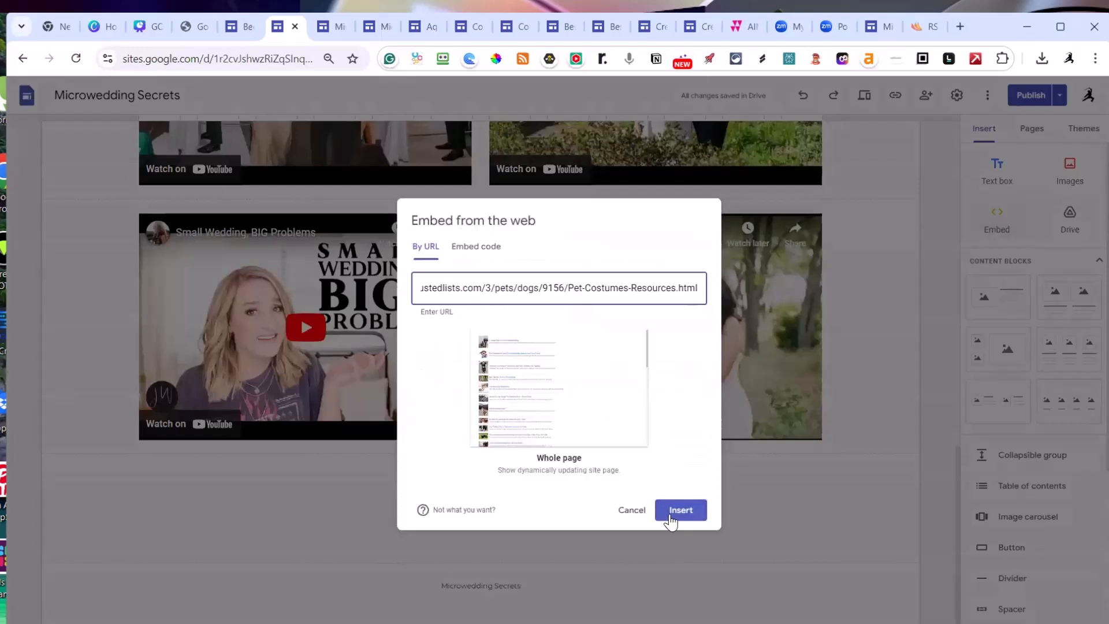
{"action": "left_click", "coordinate": [688, 515]}
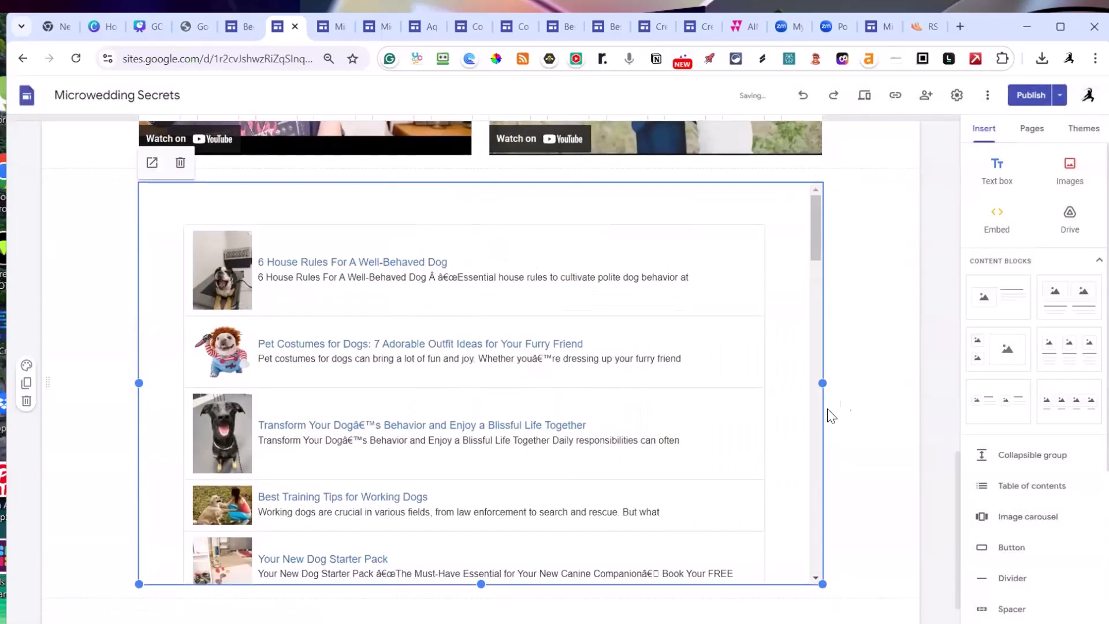
Publish the updated Microwedding Secrets home page
{"action": "scroll", "coordinate": [861, 392], "scroll_direction": "down", "scroll_amount": 1}
{"action": "scroll", "coordinate": [693, 367], "scroll_direction": "down", "scroll_amount": 1}
{"action": "scroll", "coordinate": [865, 272], "scroll_direction": "up", "scroll_amount": 3}
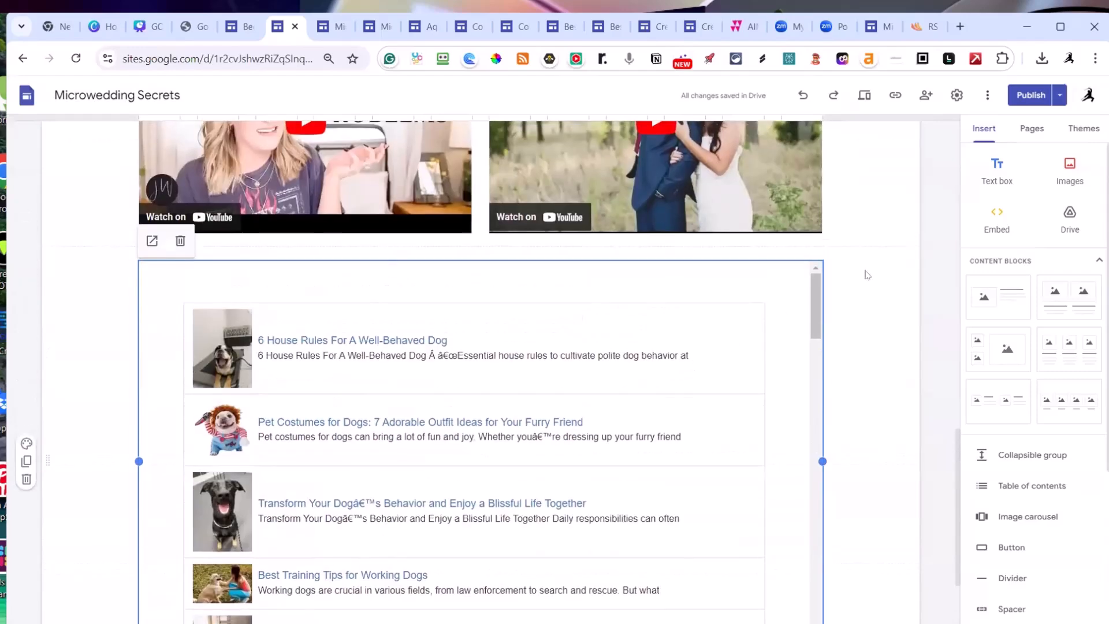
{"action": "left_click", "coordinate": [1030, 96]}
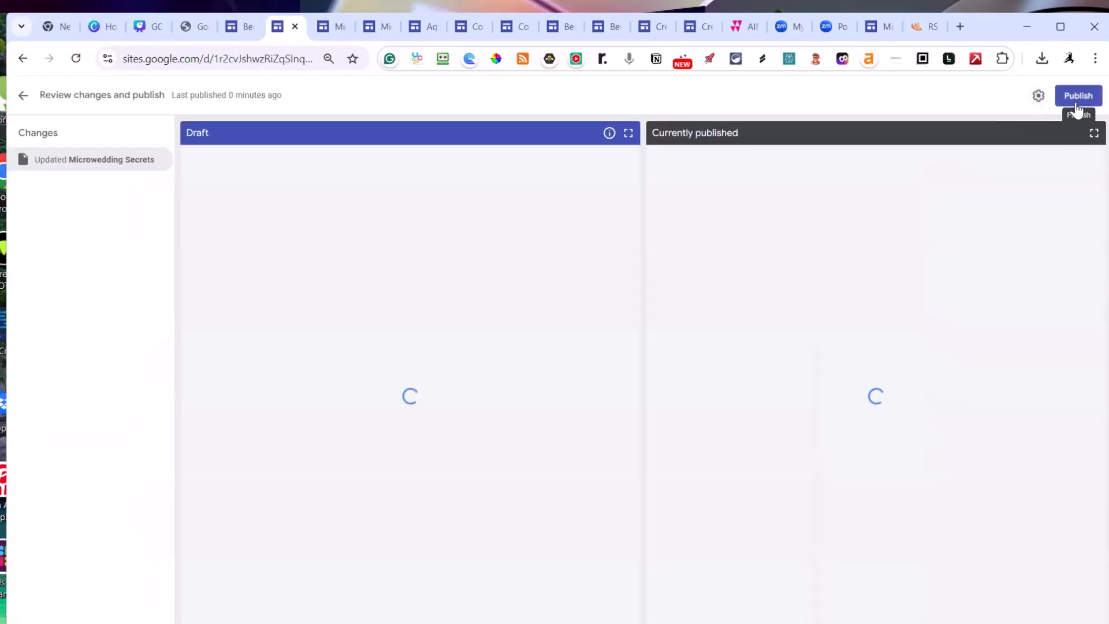
{"action": "left_click", "coordinate": [1078, 97]}
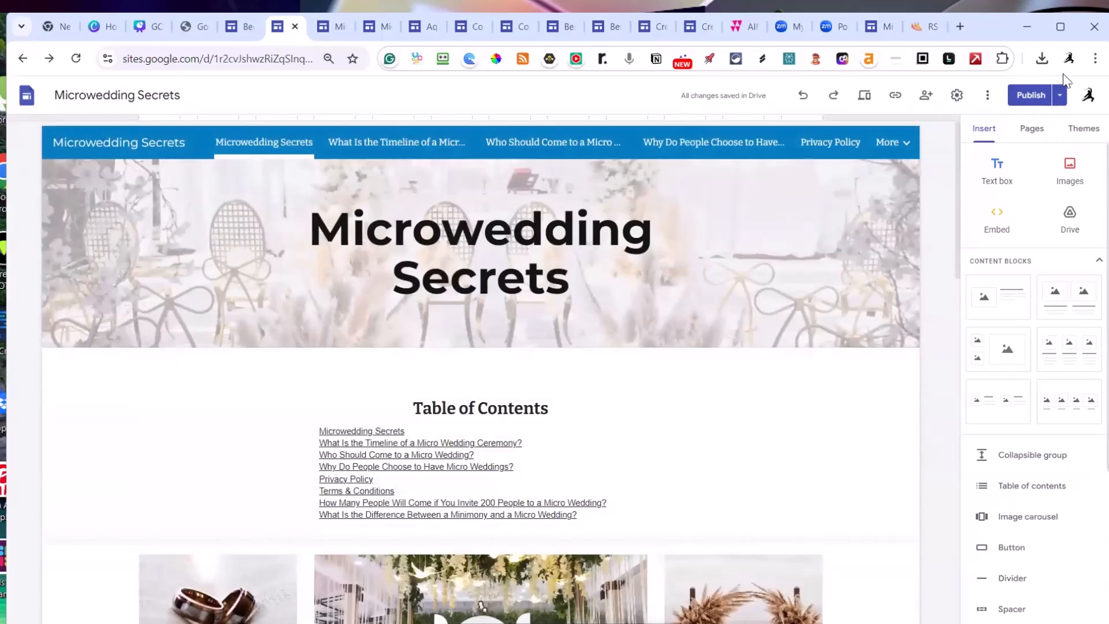
Open the published site and examine the resource list embedded below the home page videos
{"action": "left_click", "coordinate": [1059, 96]}
{"action": "left_click", "coordinate": [997, 160]}
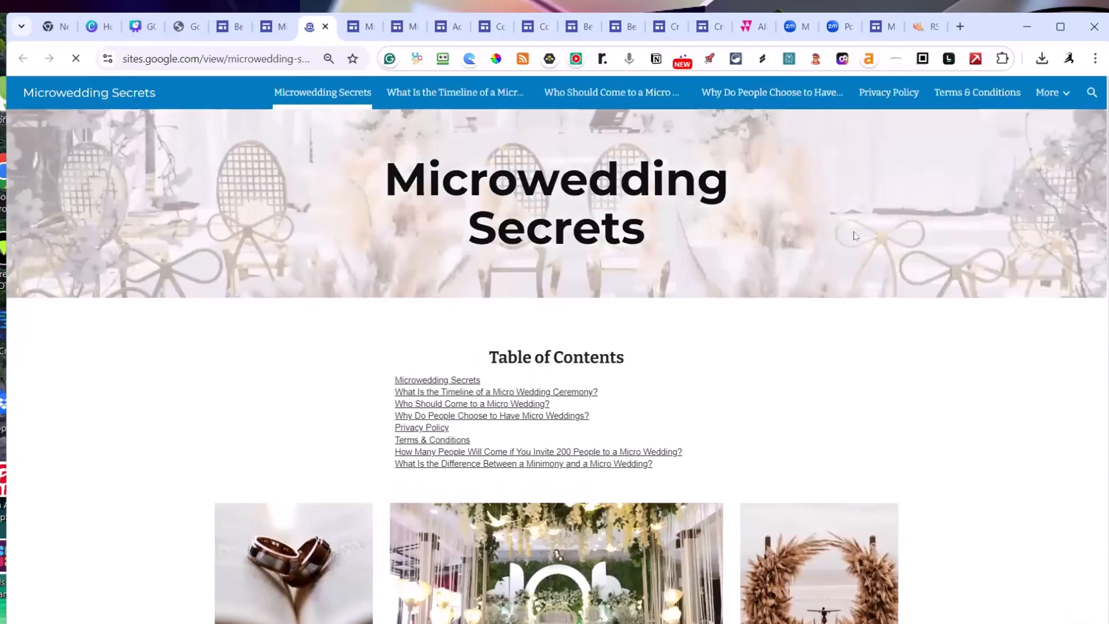
{"action": "scroll", "coordinate": [588, 408], "scroll_direction": "down", "scroll_amount": 6}
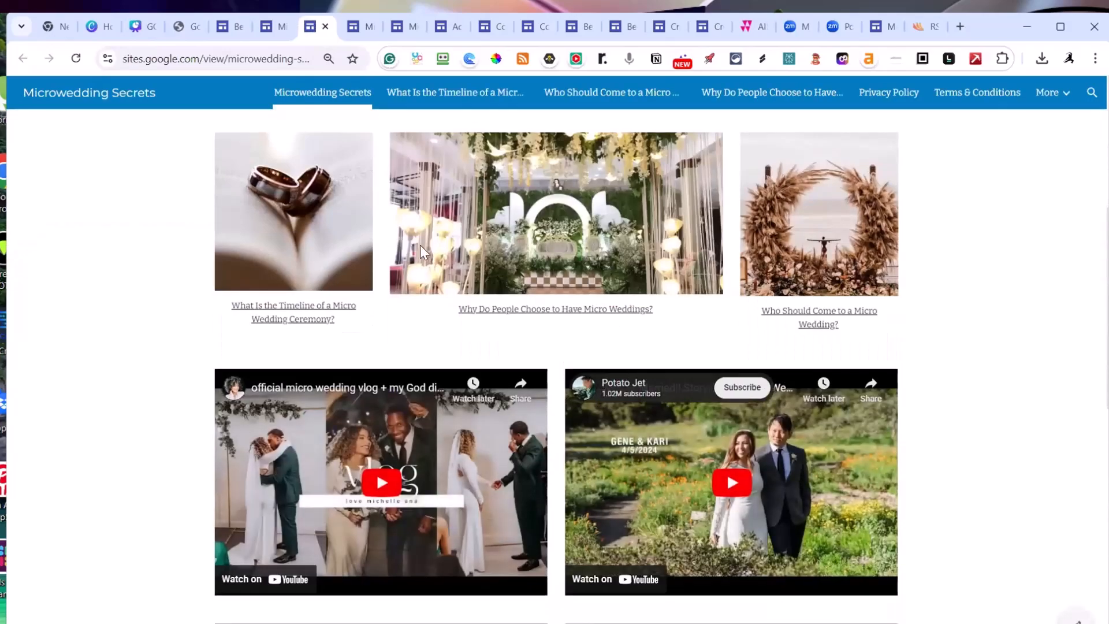
{"action": "scroll", "coordinate": [726, 248], "scroll_direction": "down", "scroll_amount": 5}
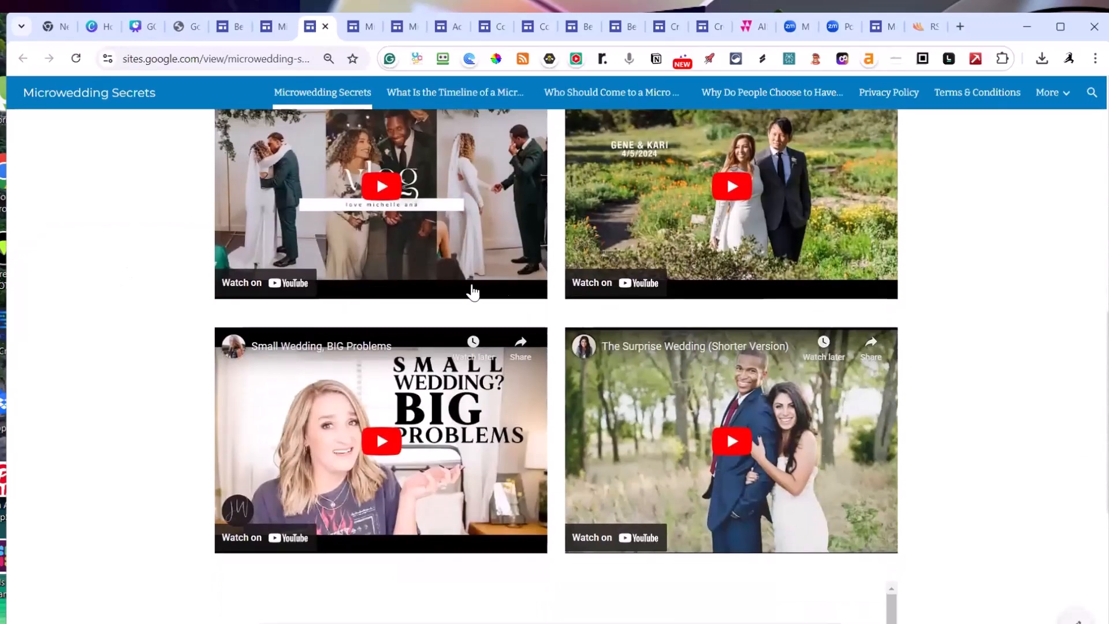
{"action": "scroll", "coordinate": [472, 292], "scroll_direction": "down", "scroll_amount": 7}
{"action": "scroll", "coordinate": [508, 298], "scroll_direction": "down", "scroll_amount": 2}
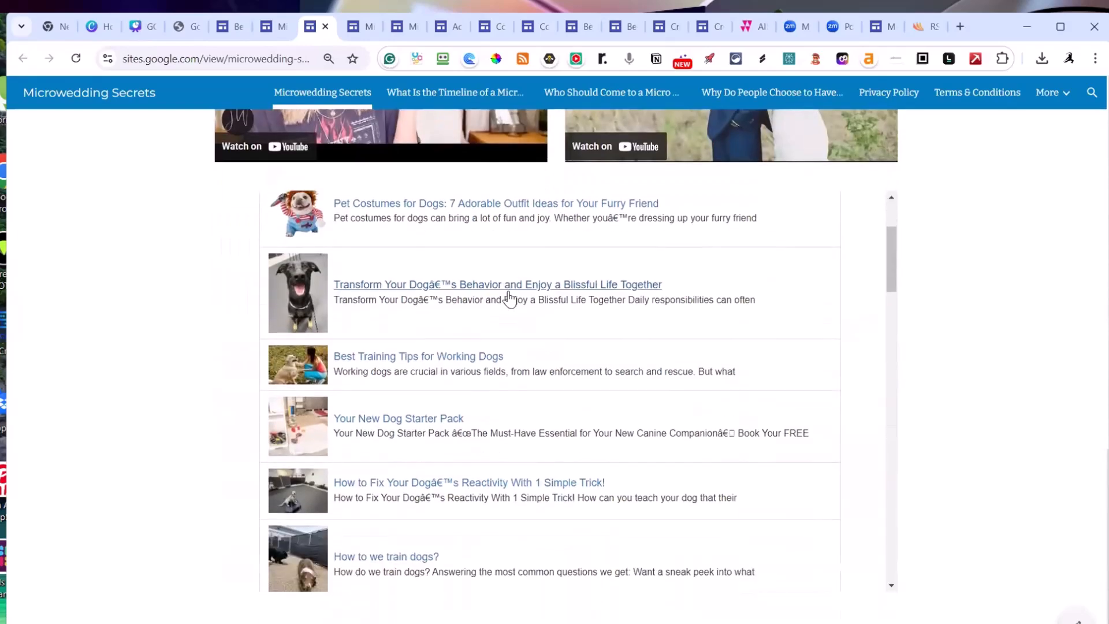
{"action": "scroll", "coordinate": [509, 297], "scroll_direction": "down", "scroll_amount": 12}
{"action": "scroll", "coordinate": [774, 312], "scroll_direction": "down", "scroll_amount": 12}
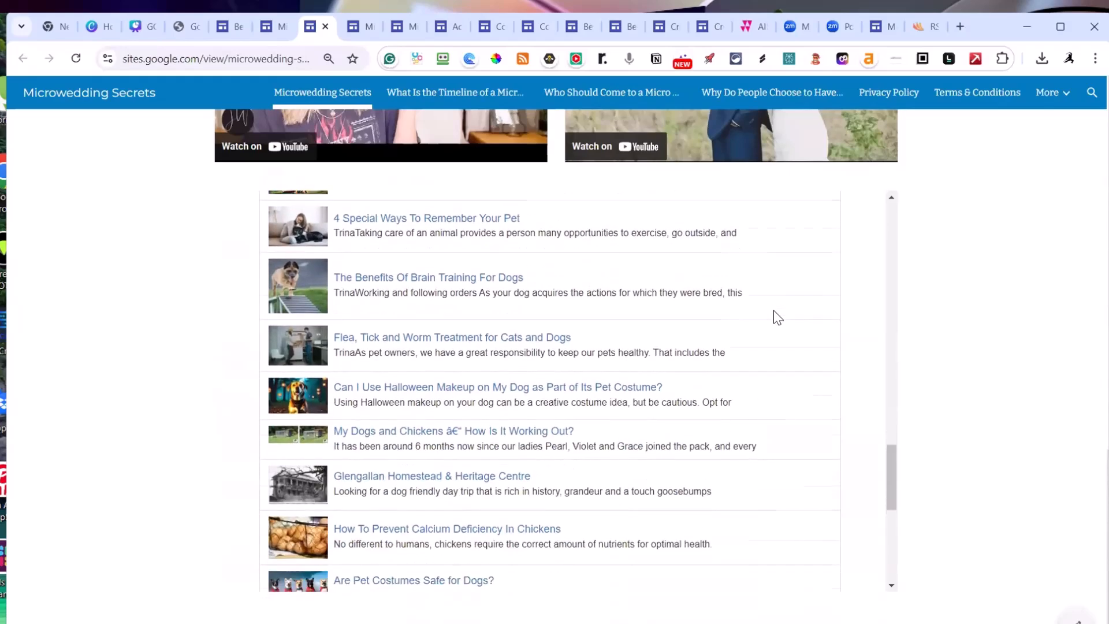
{"action": "scroll", "coordinate": [778, 317], "scroll_direction": "down", "scroll_amount": 2}
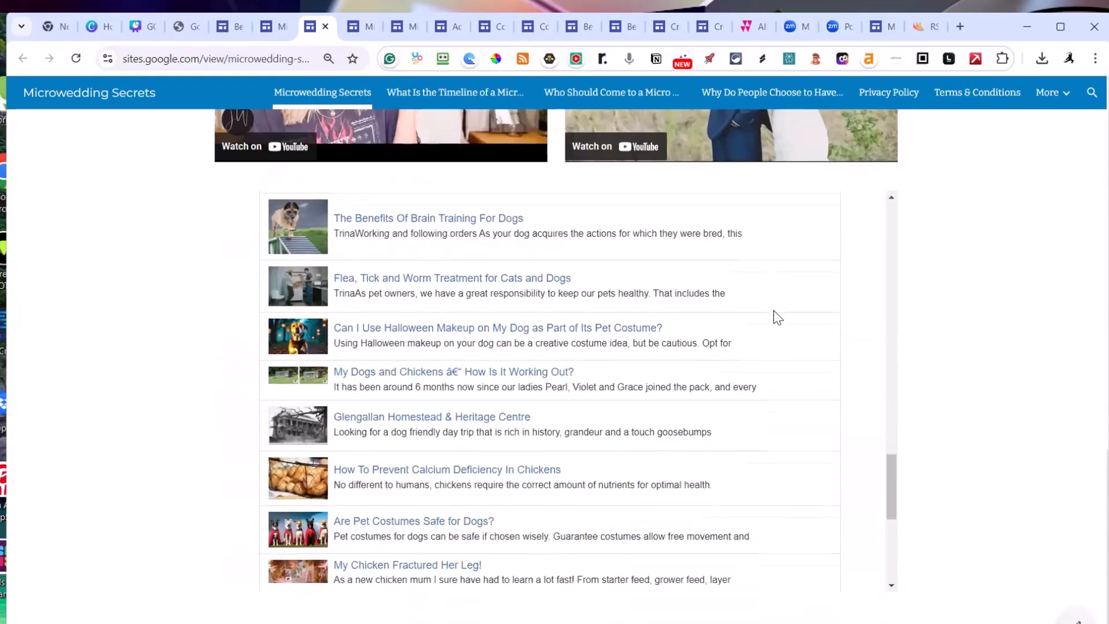
{"action": "scroll", "coordinate": [774, 311], "scroll_direction": "up", "scroll_amount": 2}
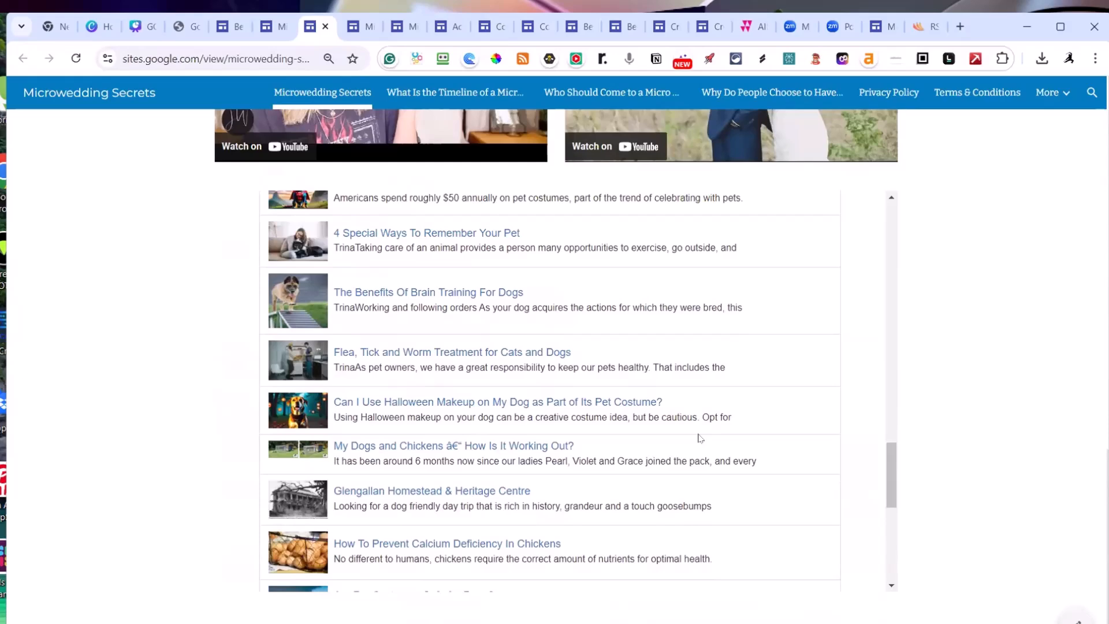
Examine the whole embedded pet costume resource list on the published home page, along with the videos above it
{"action": "scroll", "coordinate": [699, 437], "scroll_direction": "down", "scroll_amount": 10}
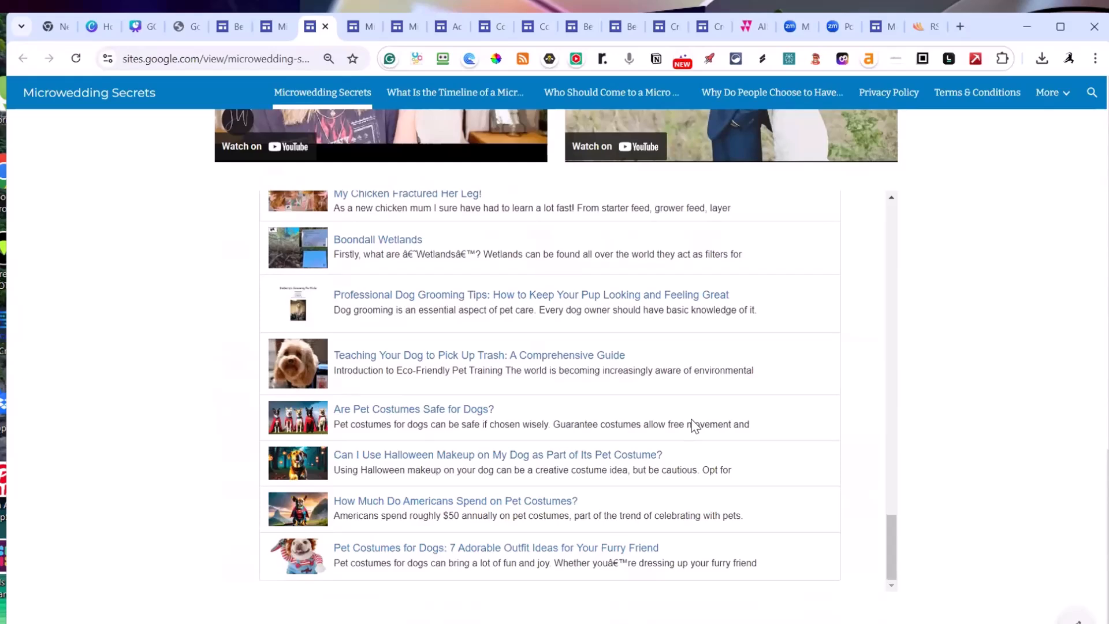
{"action": "scroll", "coordinate": [628, 411], "scroll_direction": "up", "scroll_amount": 10}
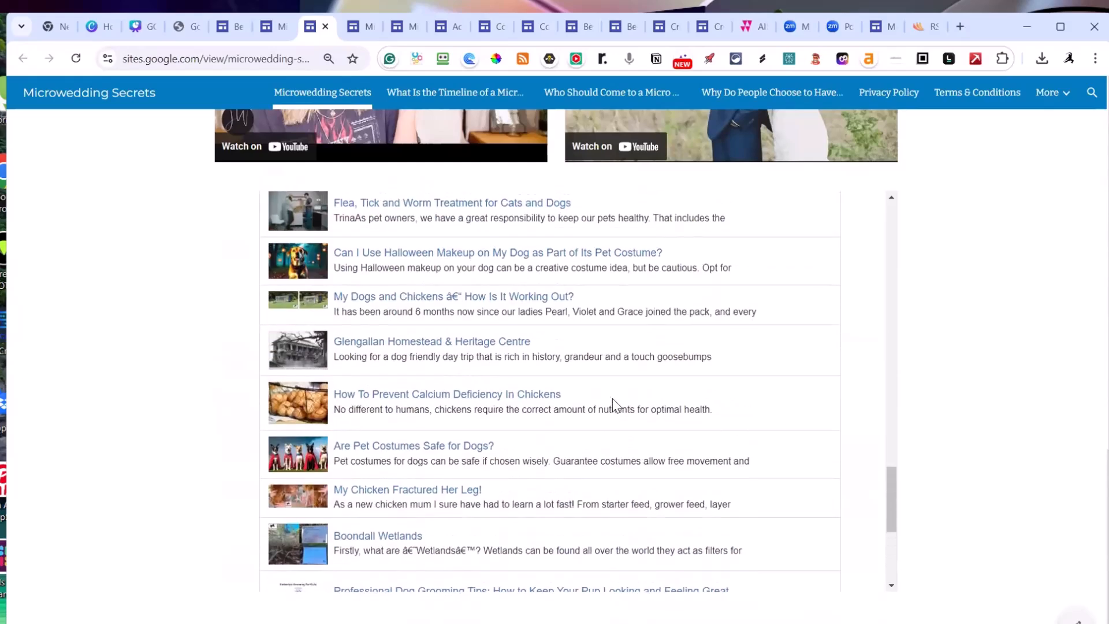
{"action": "scroll", "coordinate": [611, 400], "scroll_direction": "up", "scroll_amount": 2}
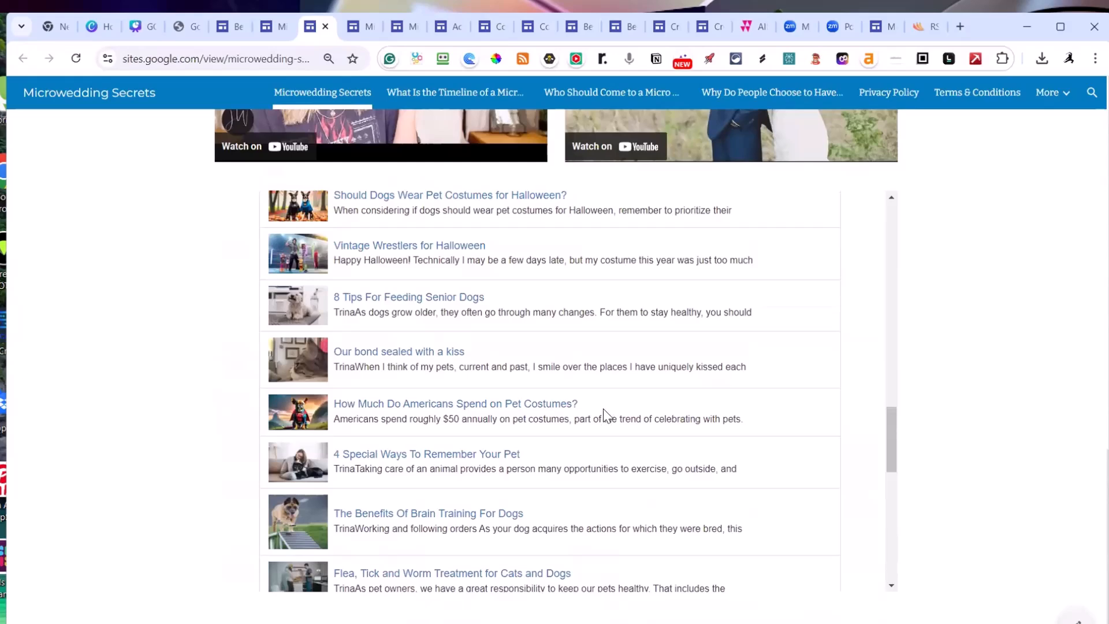
{"action": "scroll", "coordinate": [603, 408], "scroll_direction": "up", "scroll_amount": 5}
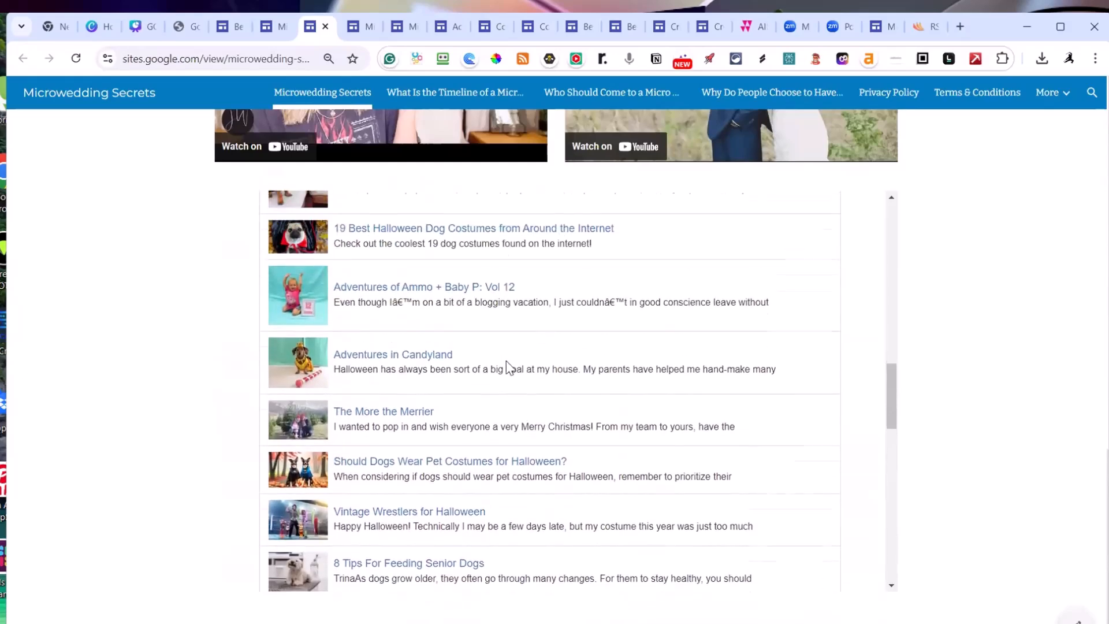
{"action": "scroll", "coordinate": [508, 366], "scroll_direction": "up", "scroll_amount": 3}
{"action": "scroll", "coordinate": [376, 307], "scroll_direction": "up", "scroll_amount": 2}
{"action": "scroll", "coordinate": [381, 337], "scroll_direction": "up", "scroll_amount": 5}
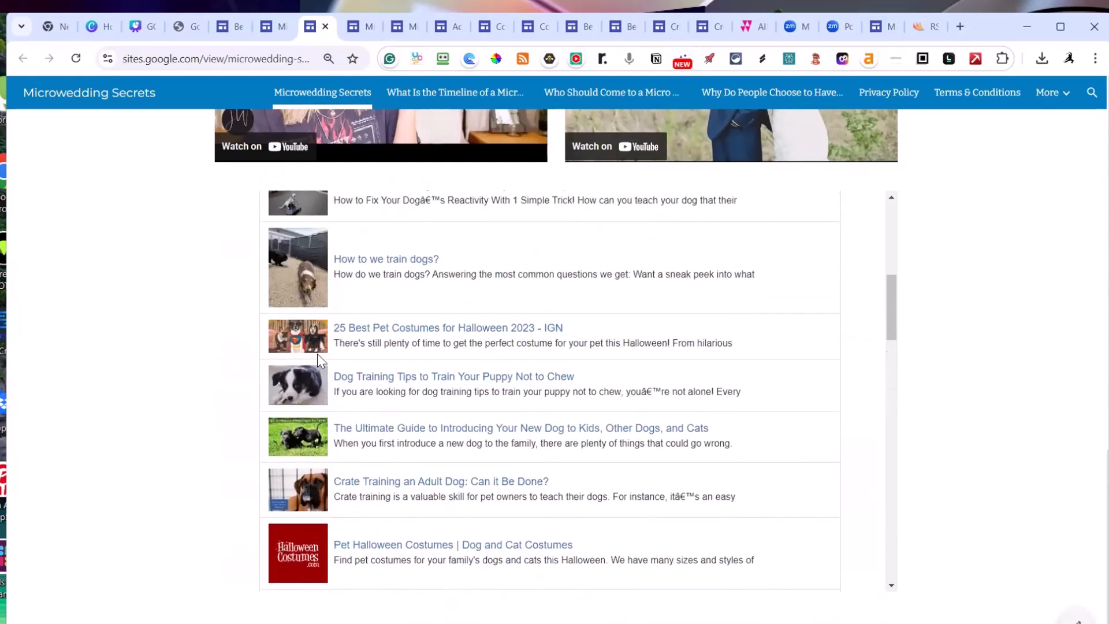
{"action": "scroll", "coordinate": [338, 404], "scroll_direction": "up", "scroll_amount": 8}
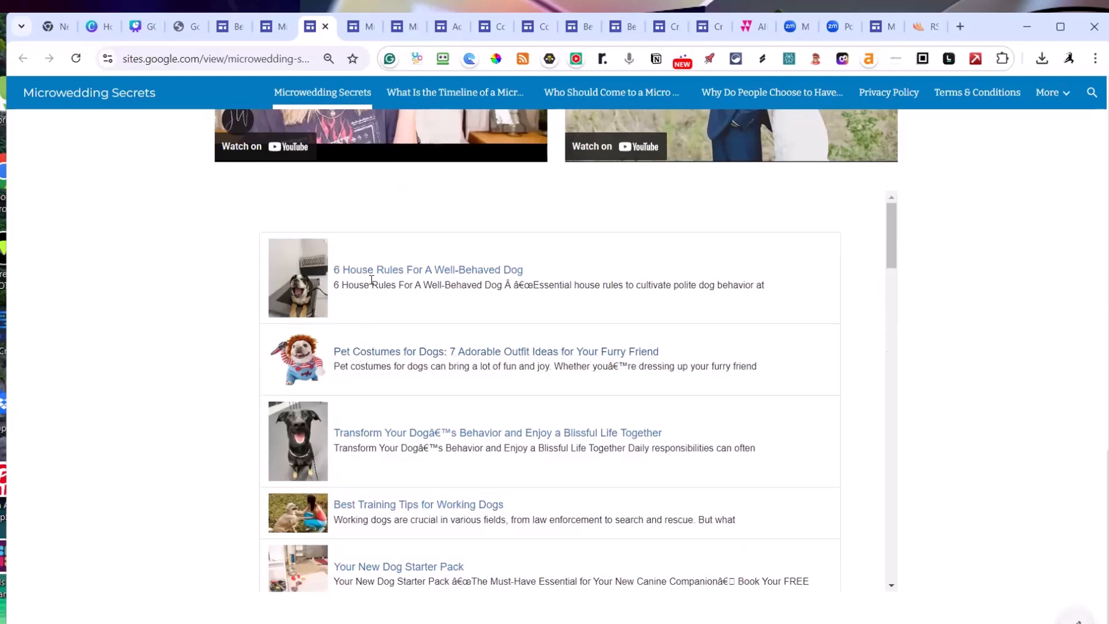
{"action": "scroll", "coordinate": [418, 379], "scroll_direction": "down", "scroll_amount": 10}
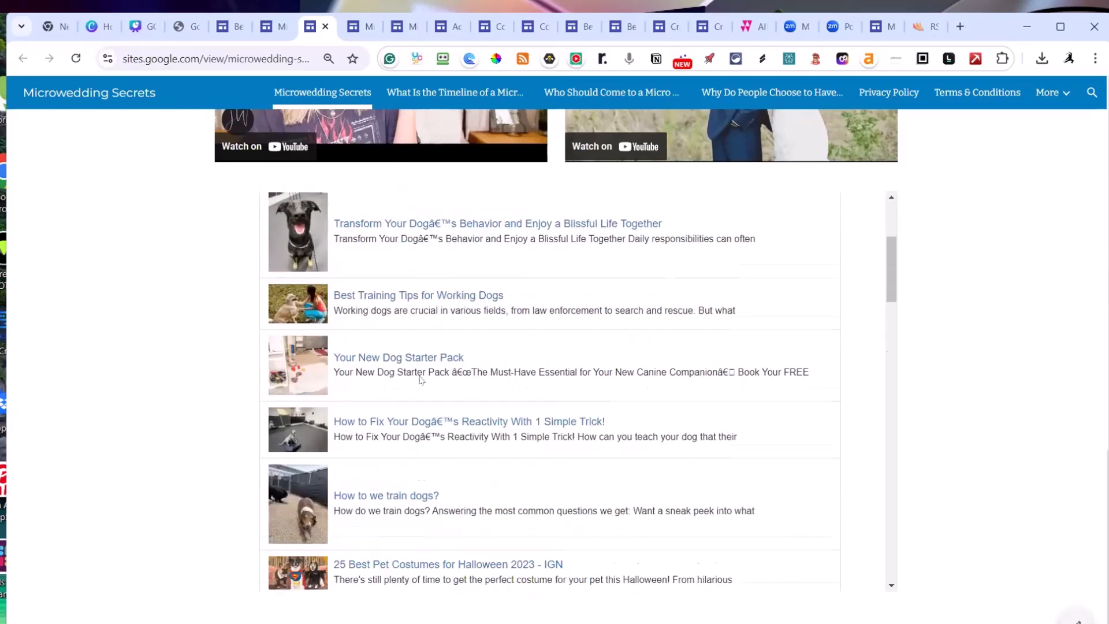
{"action": "scroll", "coordinate": [420, 379], "scroll_direction": "down", "scroll_amount": 3}
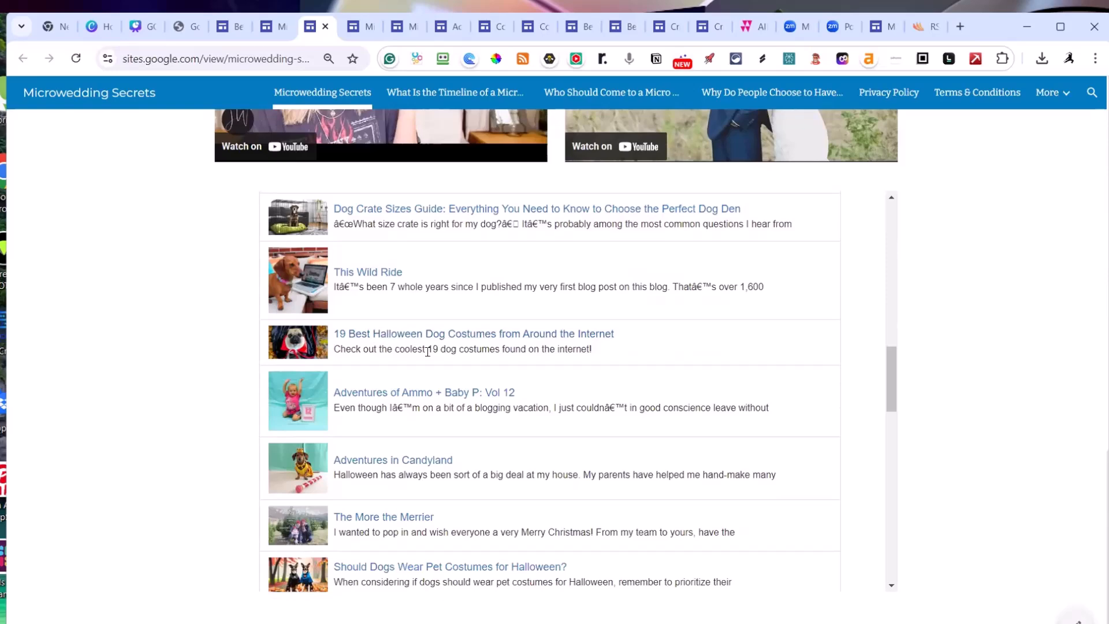
{"action": "scroll", "coordinate": [501, 368], "scroll_direction": "down", "scroll_amount": 4}
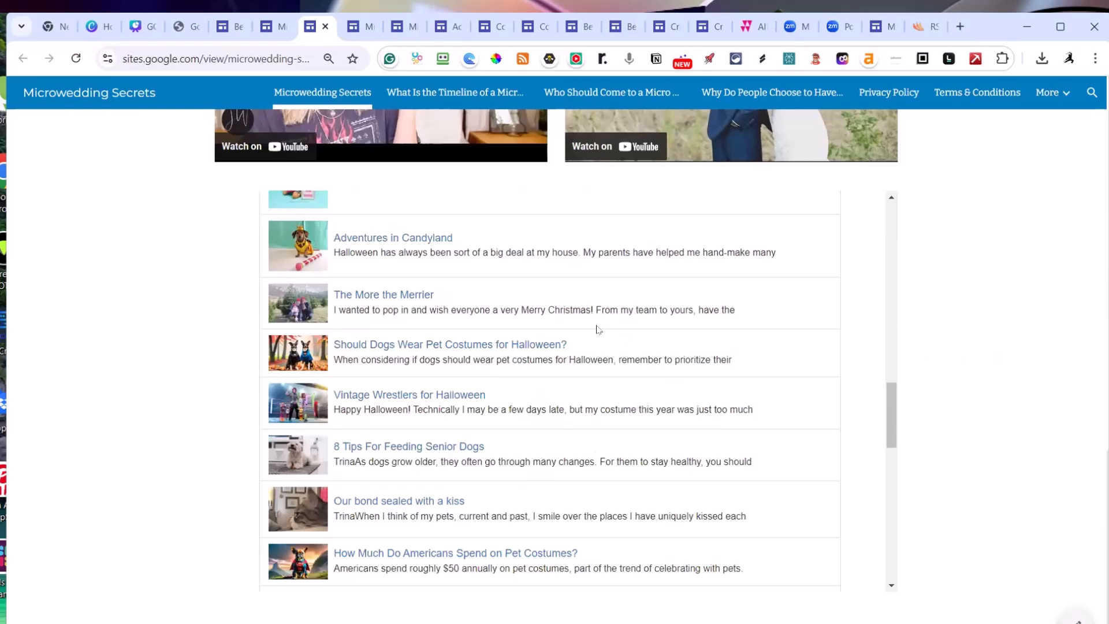
{"action": "scroll", "coordinate": [598, 330], "scroll_direction": "down", "scroll_amount": 10}
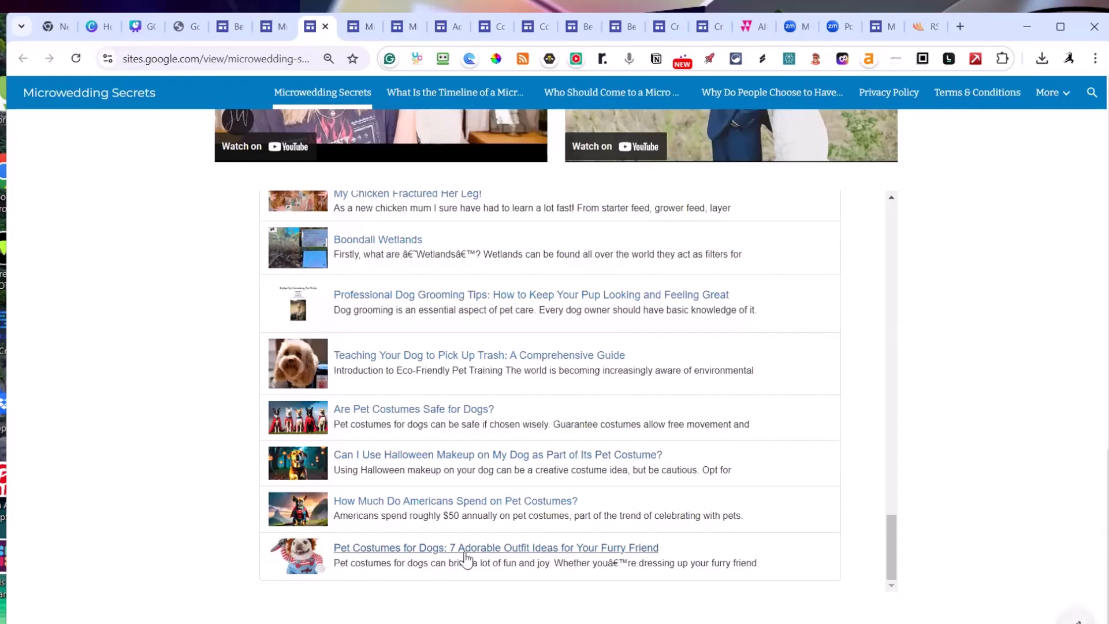
{"action": "scroll", "coordinate": [604, 481], "scroll_direction": "up", "scroll_amount": 4}
{"action": "scroll", "coordinate": [604, 482], "scroll_direction": "up", "scroll_amount": 10}
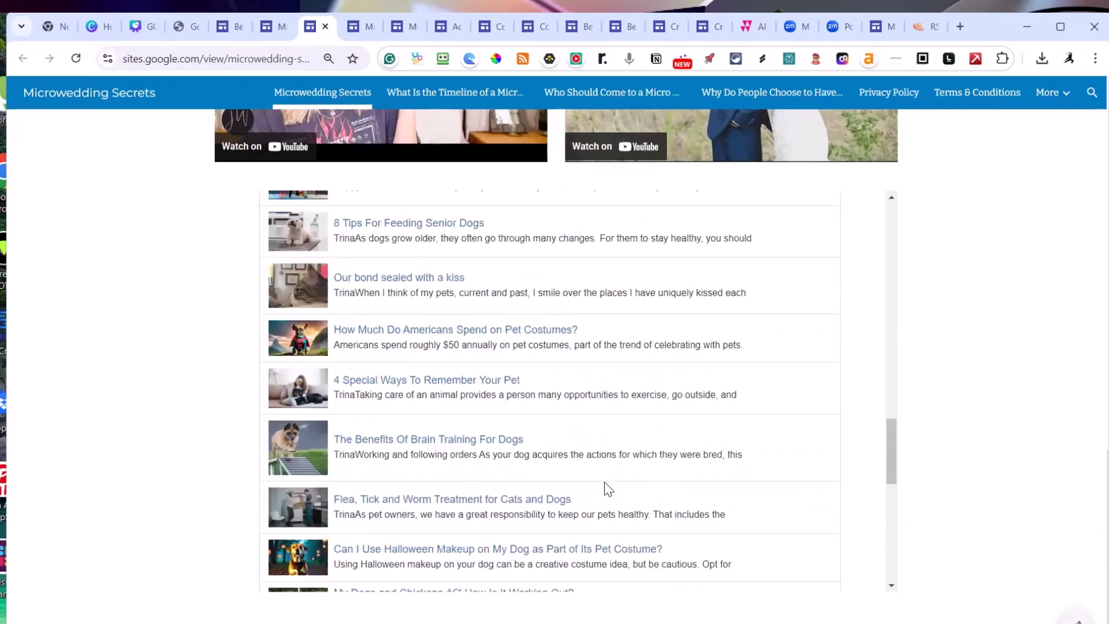
{"action": "scroll", "coordinate": [604, 482], "scroll_direction": "up", "scroll_amount": 10}
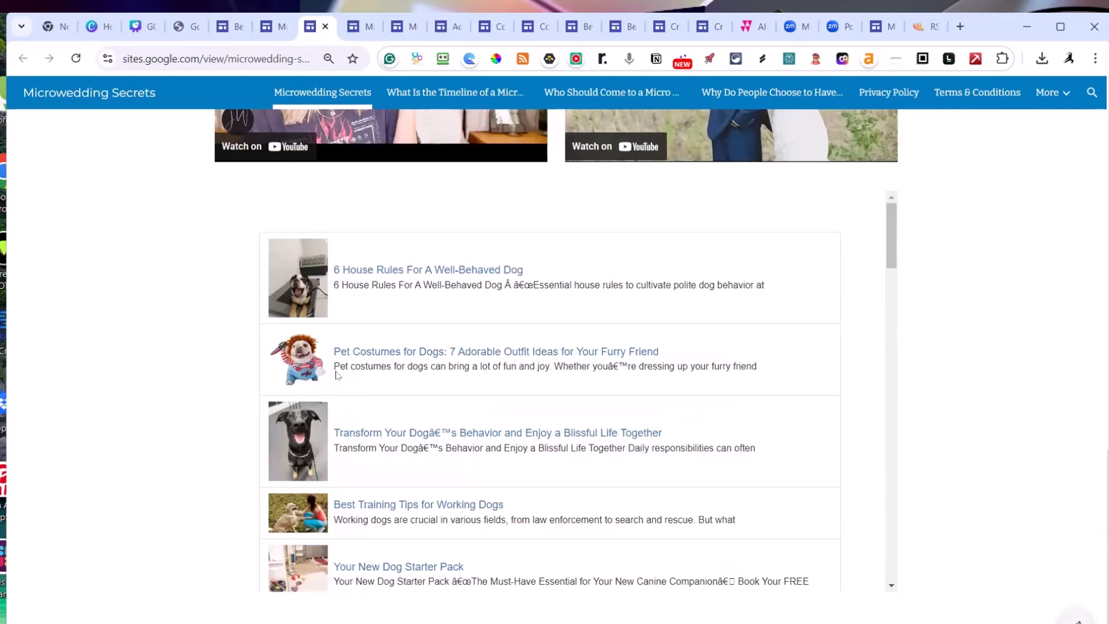
{"action": "scroll", "coordinate": [415, 425], "scroll_direction": "up", "scroll_amount": 1}
{"action": "scroll", "coordinate": [416, 426], "scroll_direction": "up", "scroll_amount": 1}
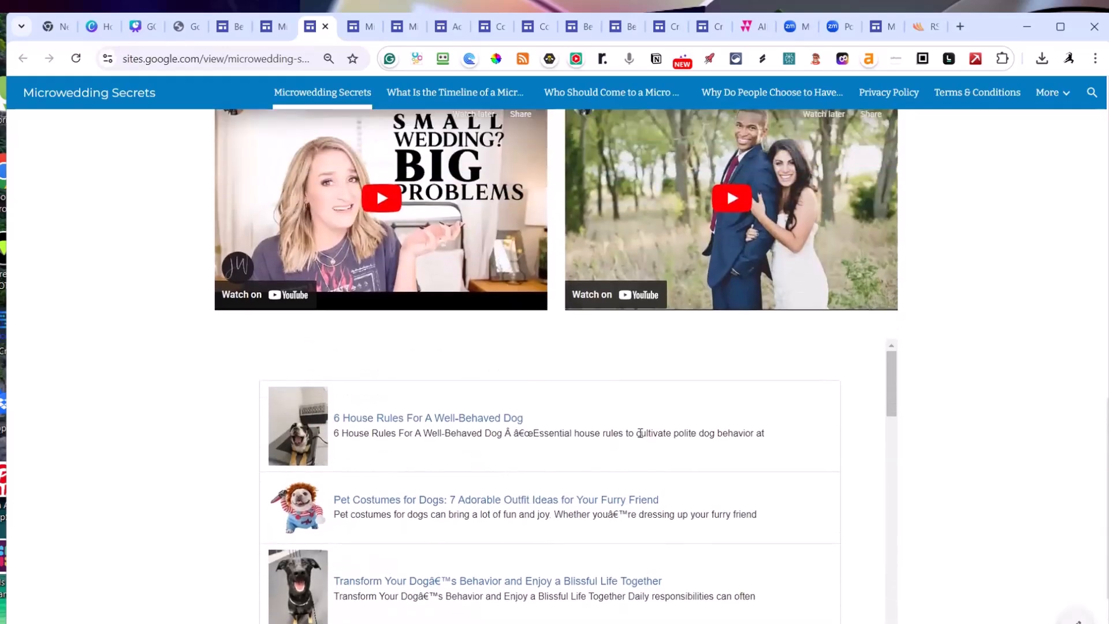
{"action": "scroll", "coordinate": [924, 372], "scroll_direction": "up", "scroll_amount": 3}
{"action": "scroll", "coordinate": [942, 365], "scroll_direction": "up", "scroll_amount": 3}
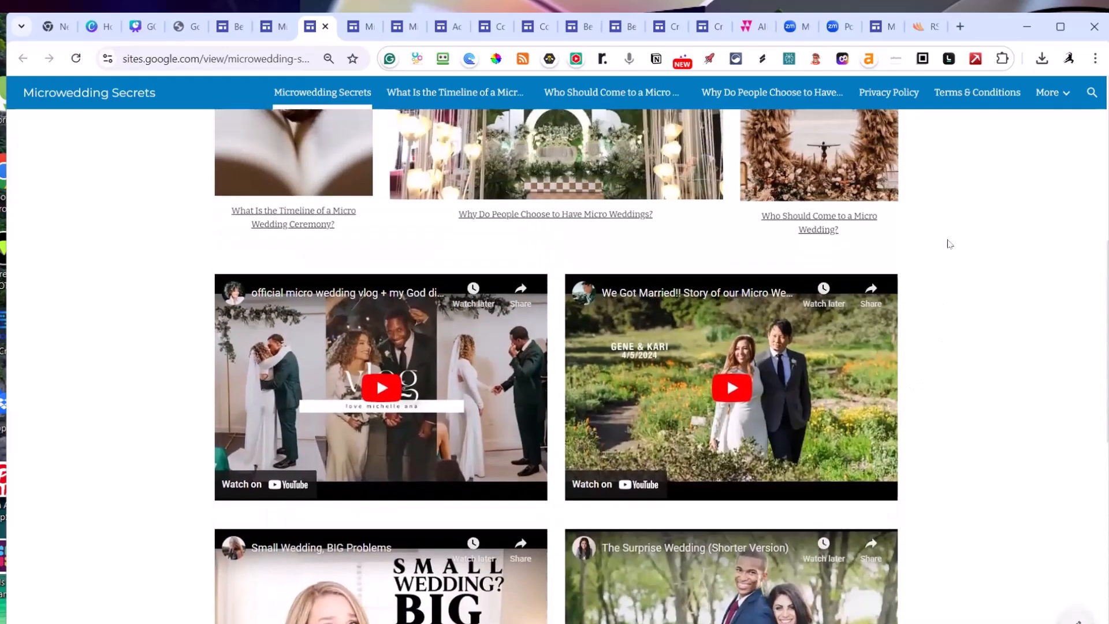
Review the Privacy Policy and Terms & Conditions pages on the published site
{"action": "left_click", "coordinate": [872, 94]}
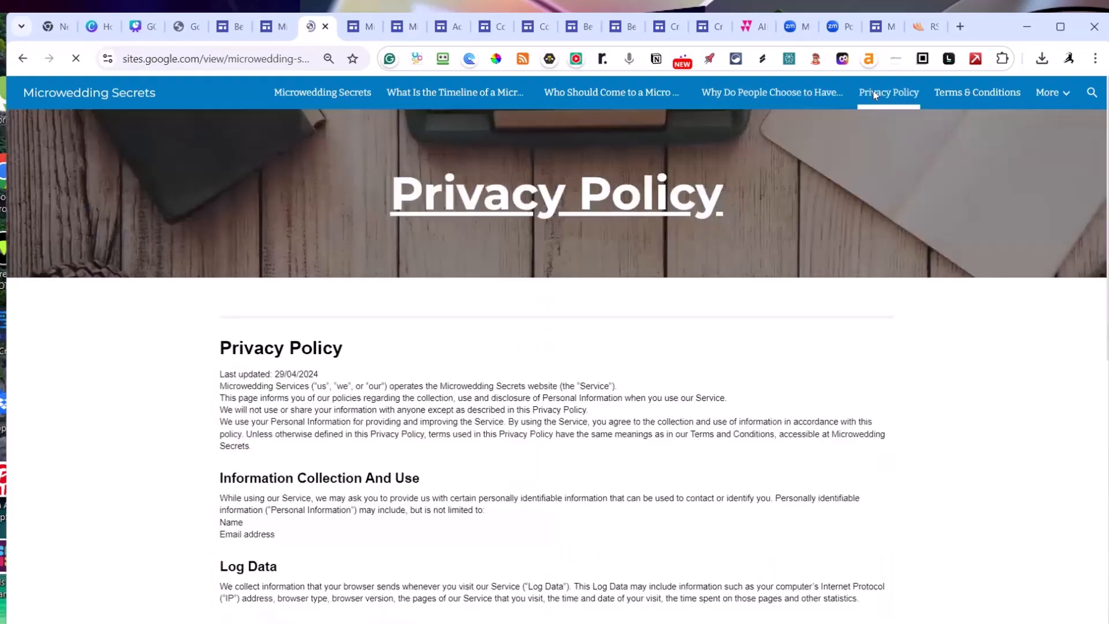
{"action": "scroll", "coordinate": [770, 339], "scroll_direction": "down", "scroll_amount": 10}
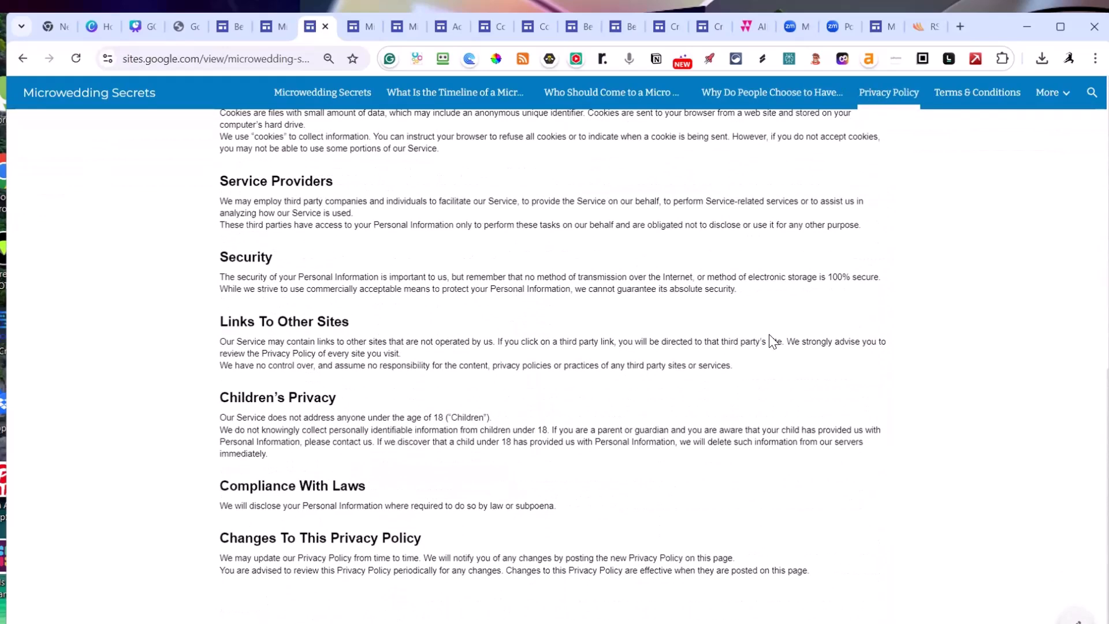
{"action": "scroll", "coordinate": [771, 341], "scroll_direction": "up", "scroll_amount": 10}
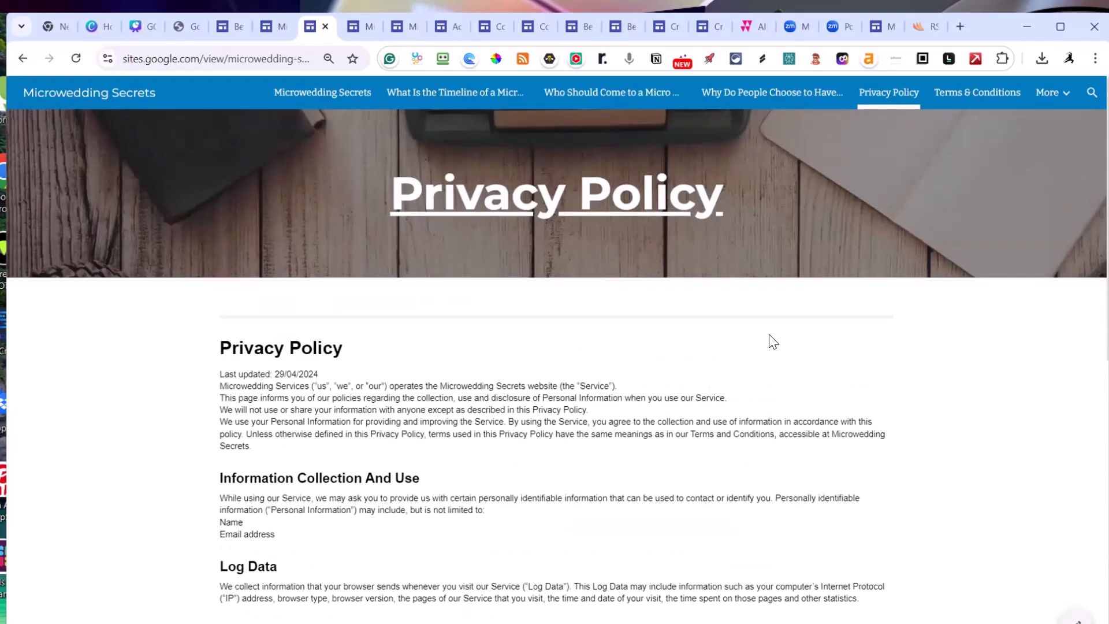
{"action": "left_click", "coordinate": [992, 102]}
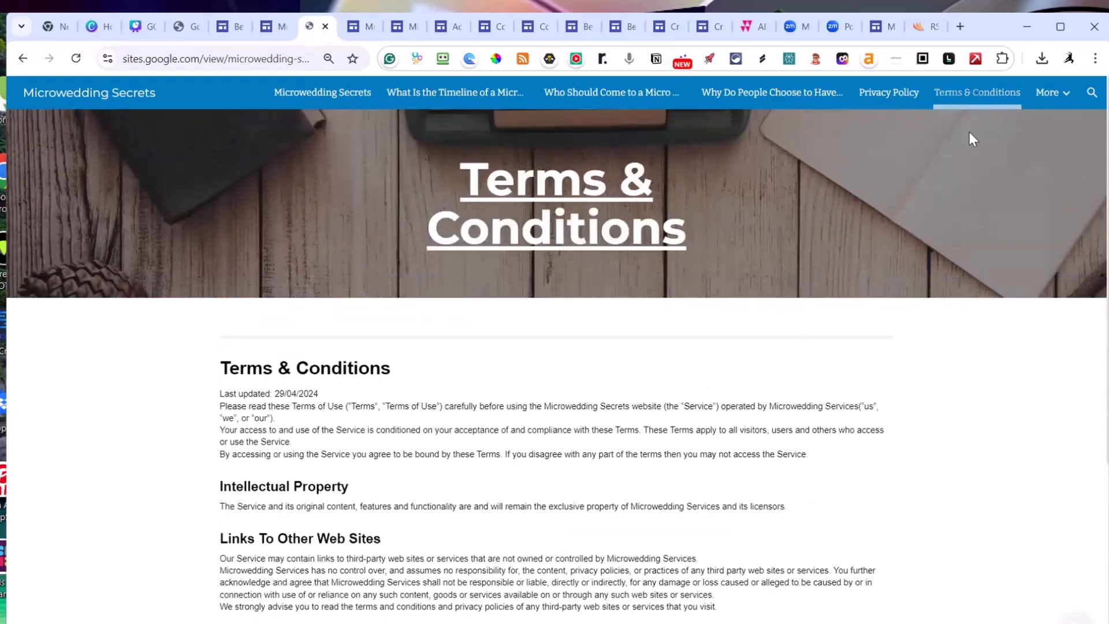
{"action": "scroll", "coordinate": [543, 369], "scroll_direction": "down", "scroll_amount": 5}
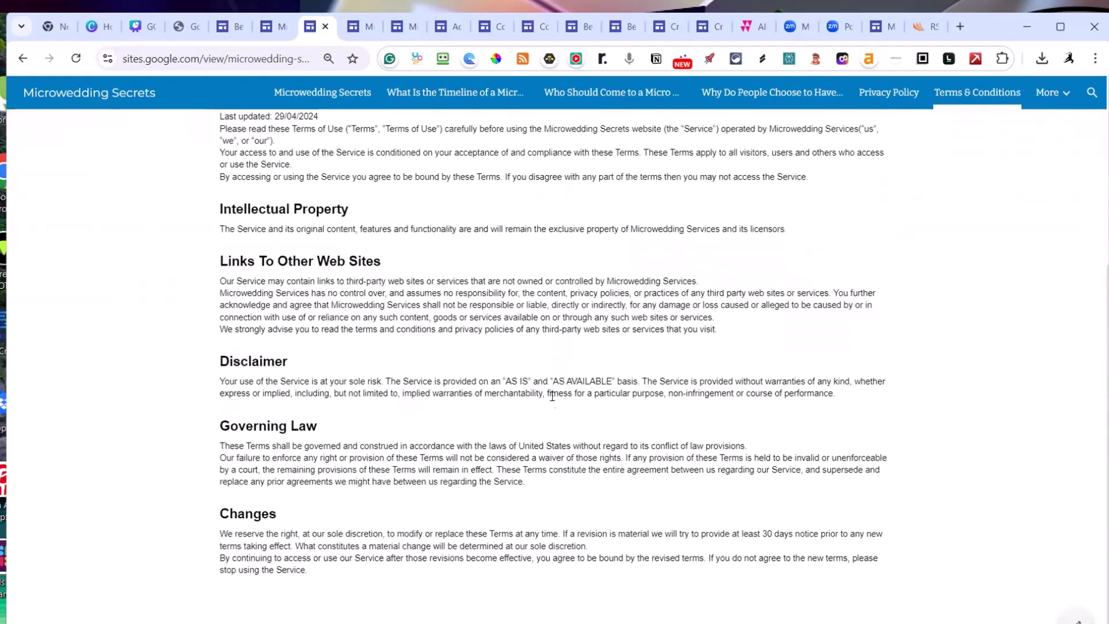
{"action": "scroll", "coordinate": [552, 396], "scroll_direction": "up", "scroll_amount": 5}
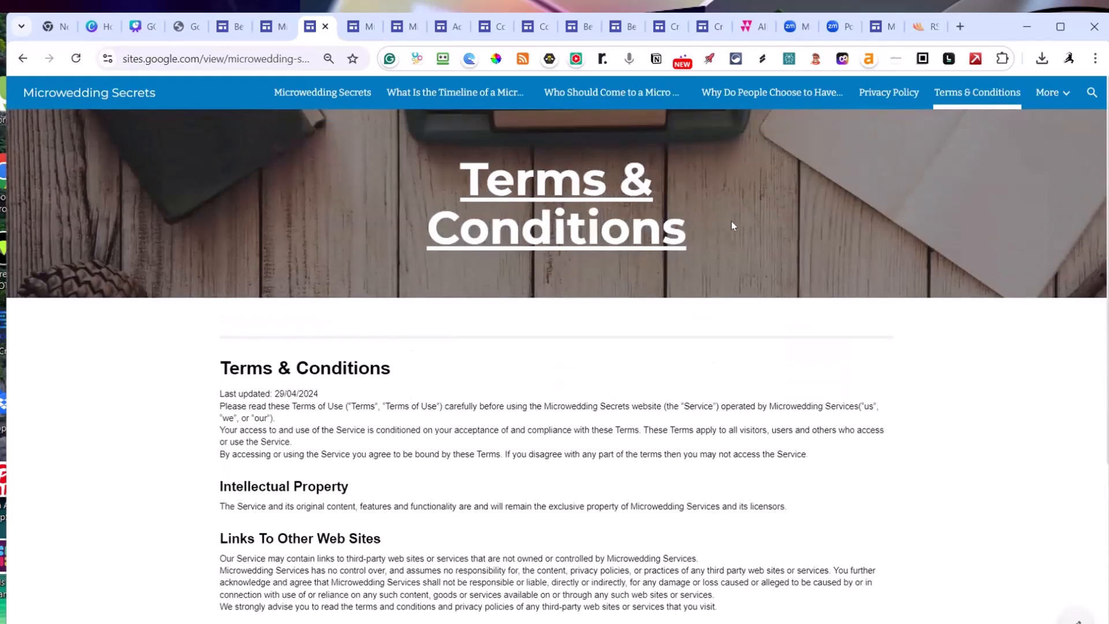
{"action": "mouse_move", "coordinate": [1044, 97]}
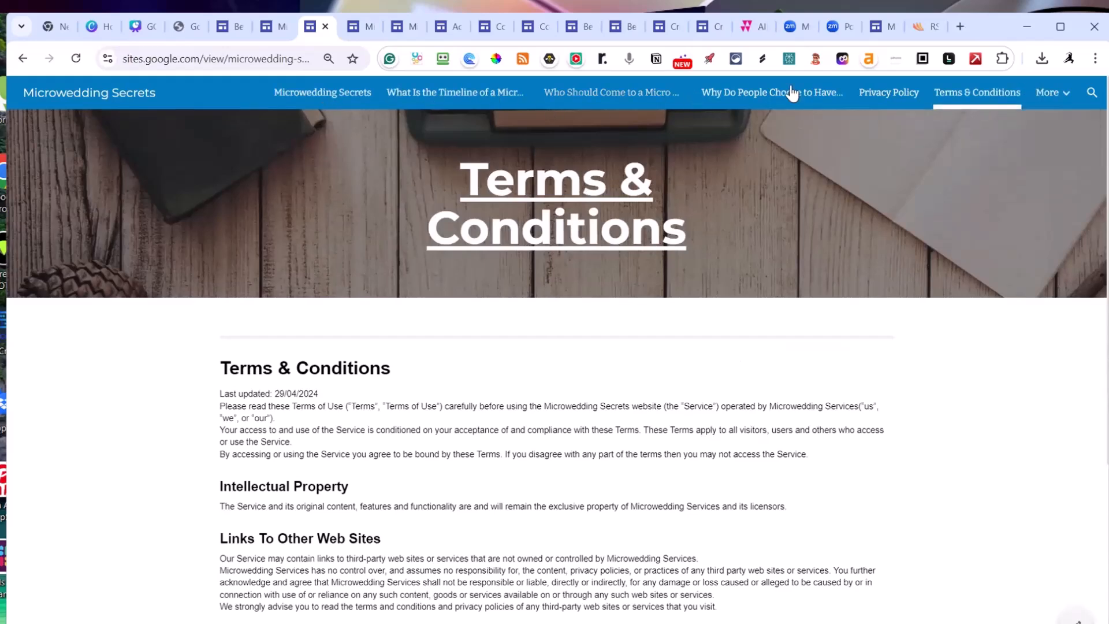
Return to the Microwedding Secrets site editor and set the site's navigation mode to Side
{"action": "left_click", "coordinate": [266, 23]}
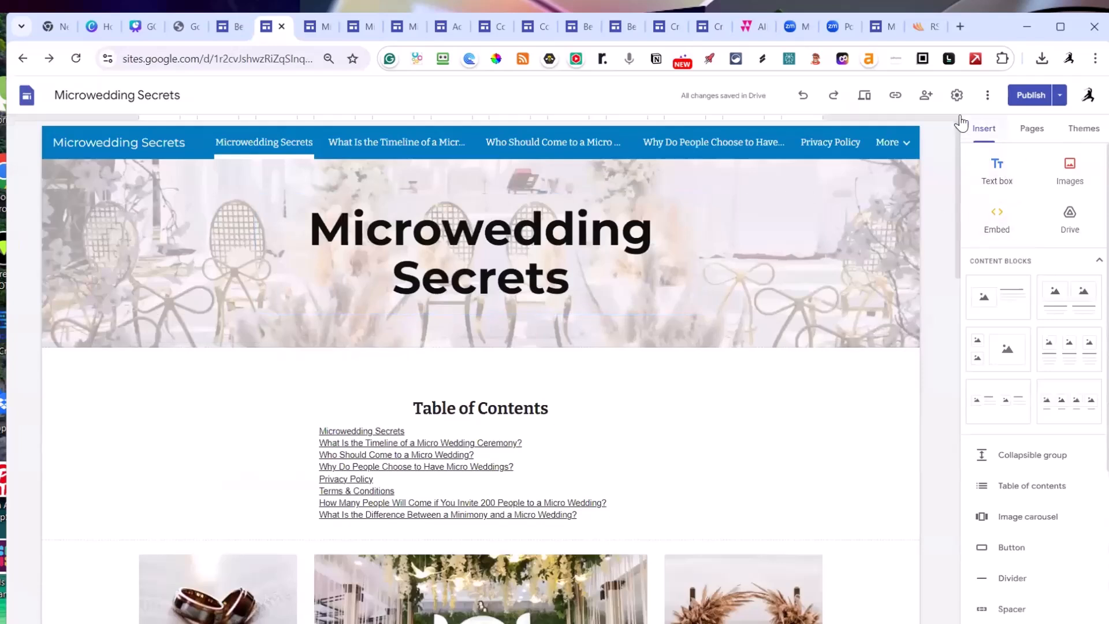
{"action": "left_click", "coordinate": [956, 98]}
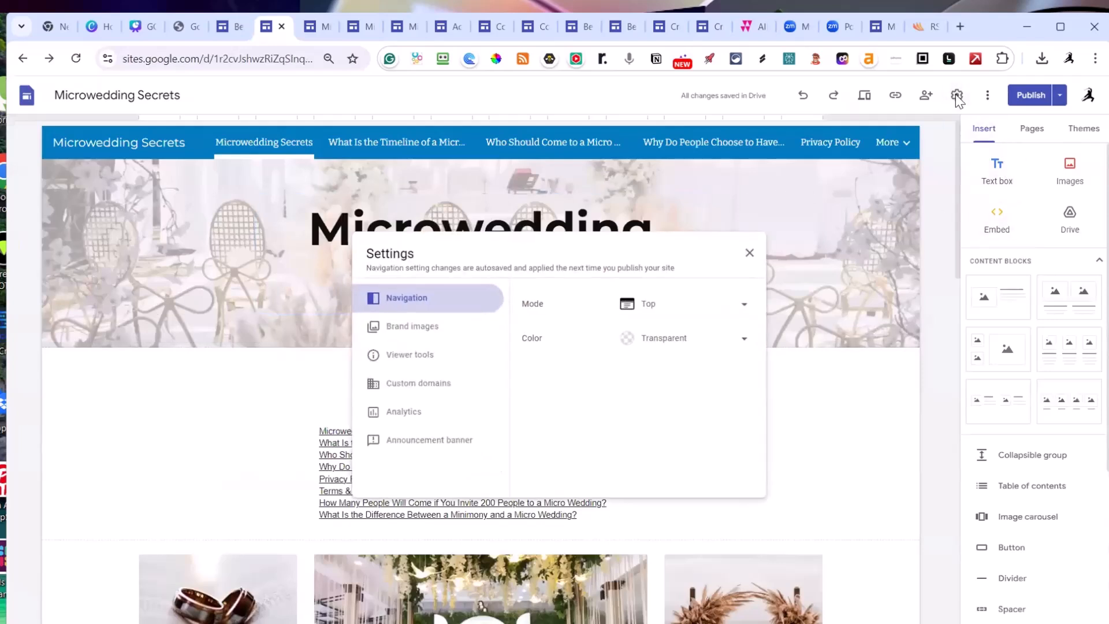
{"action": "left_click", "coordinate": [694, 309]}
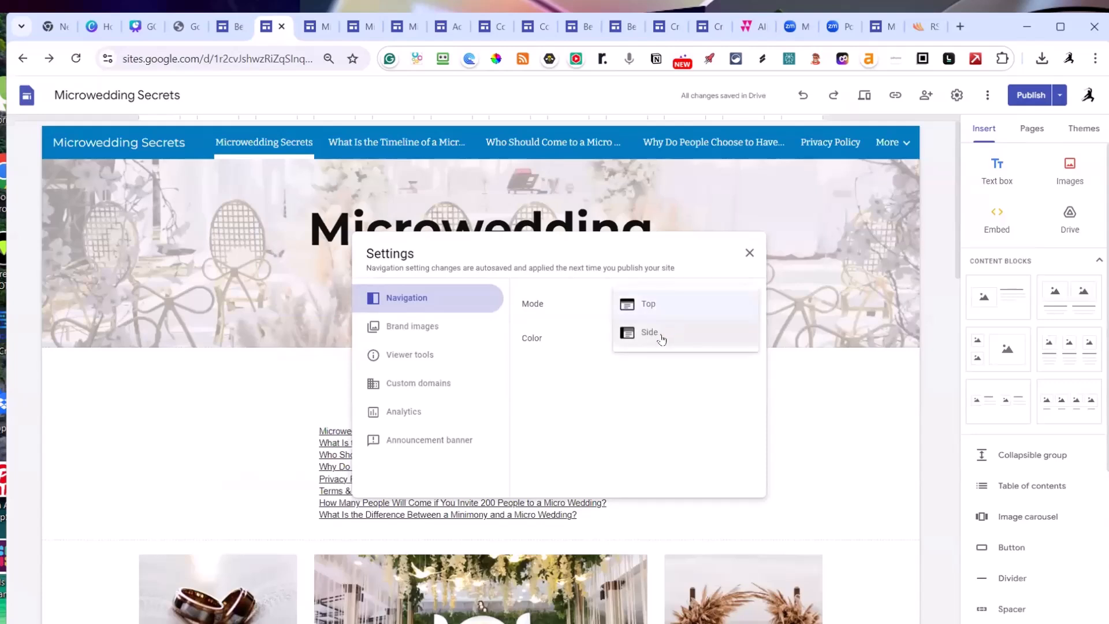
{"action": "left_click", "coordinate": [659, 334]}
Examine the site's brand images, viewer tools, custom domains, analytics and announcement banner settings, and close the settings
{"action": "left_click", "coordinate": [414, 331]}
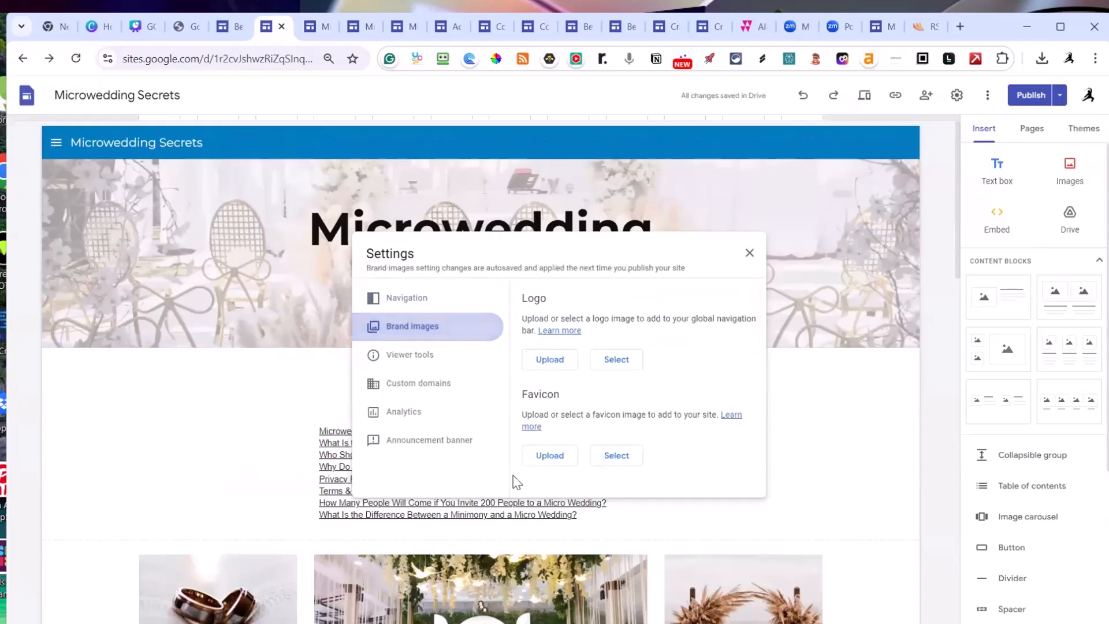
{"action": "left_click", "coordinate": [417, 351]}
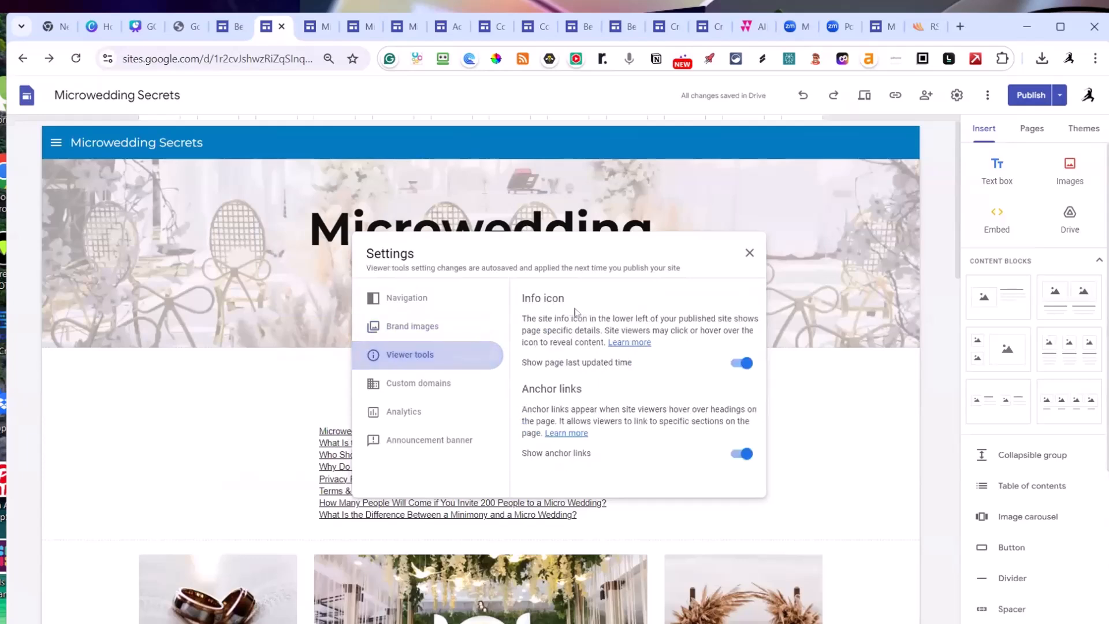
{"action": "left_click", "coordinate": [394, 395]}
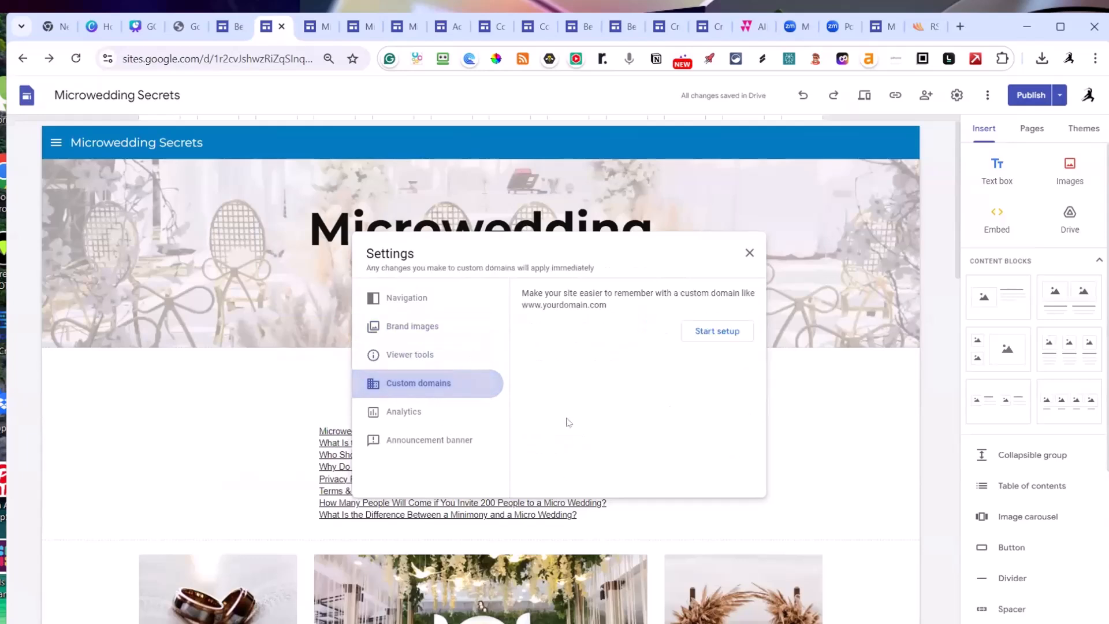
{"action": "left_click", "coordinate": [410, 411]}
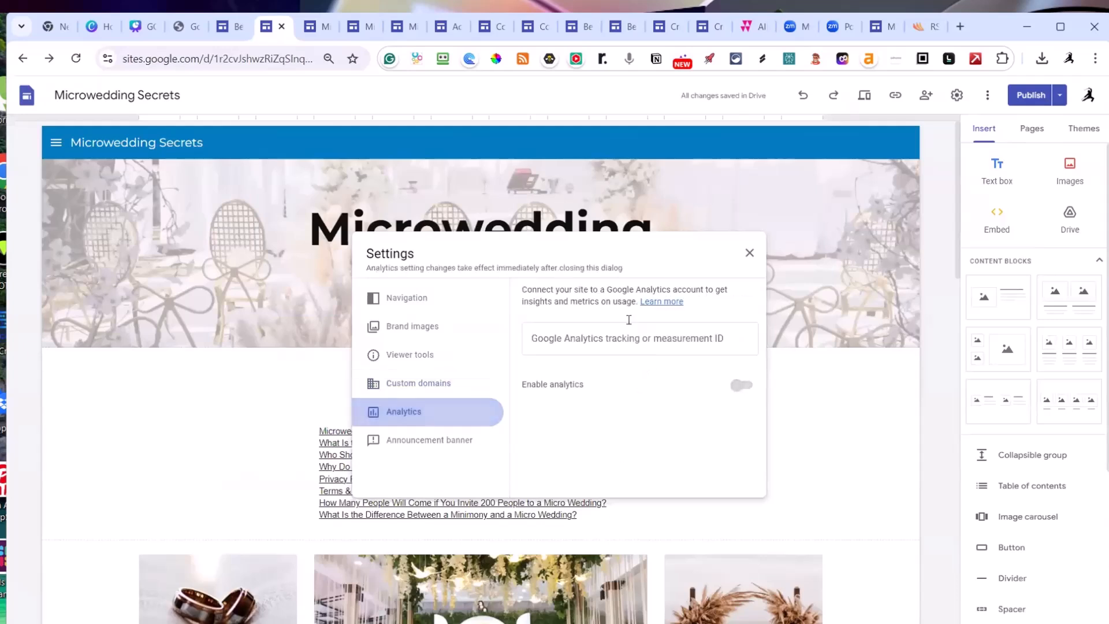
{"action": "left_click", "coordinate": [425, 383]}
{"action": "left_click", "coordinate": [404, 412]}
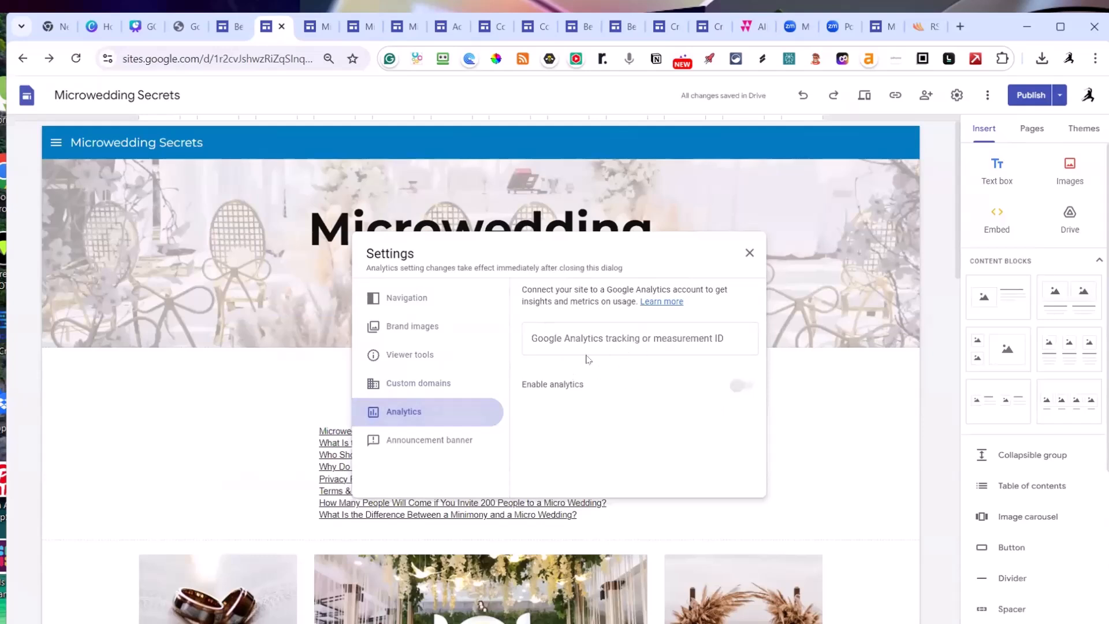
{"action": "left_click", "coordinate": [443, 447]}
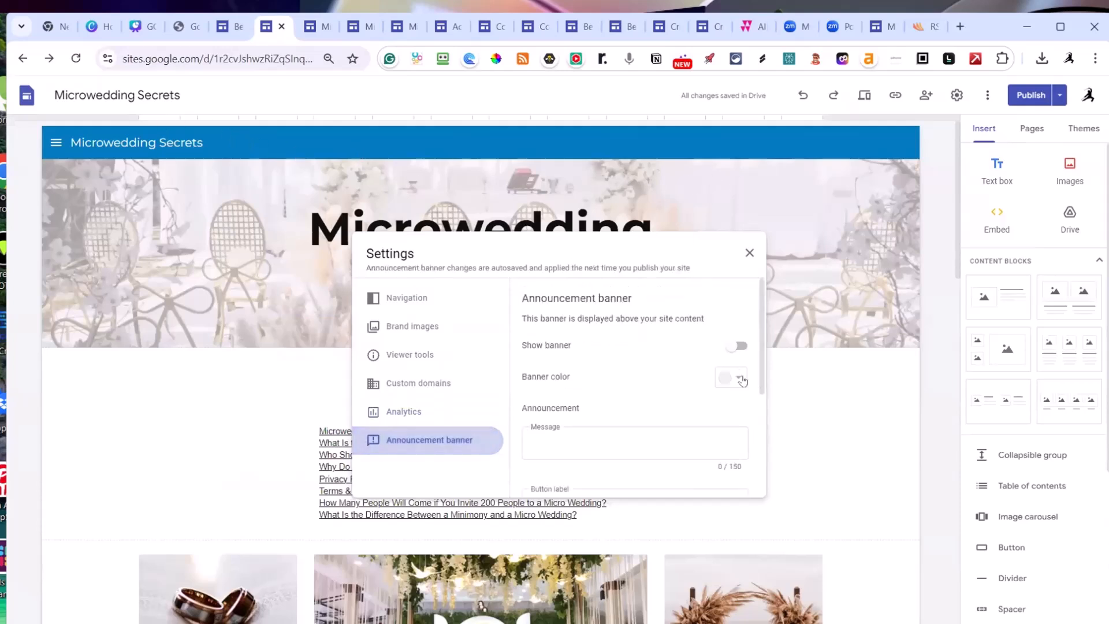
{"action": "scroll", "coordinate": [730, 375], "scroll_direction": "down", "scroll_amount": 3}
{"action": "scroll", "coordinate": [722, 381], "scroll_direction": "up", "scroll_amount": 3}
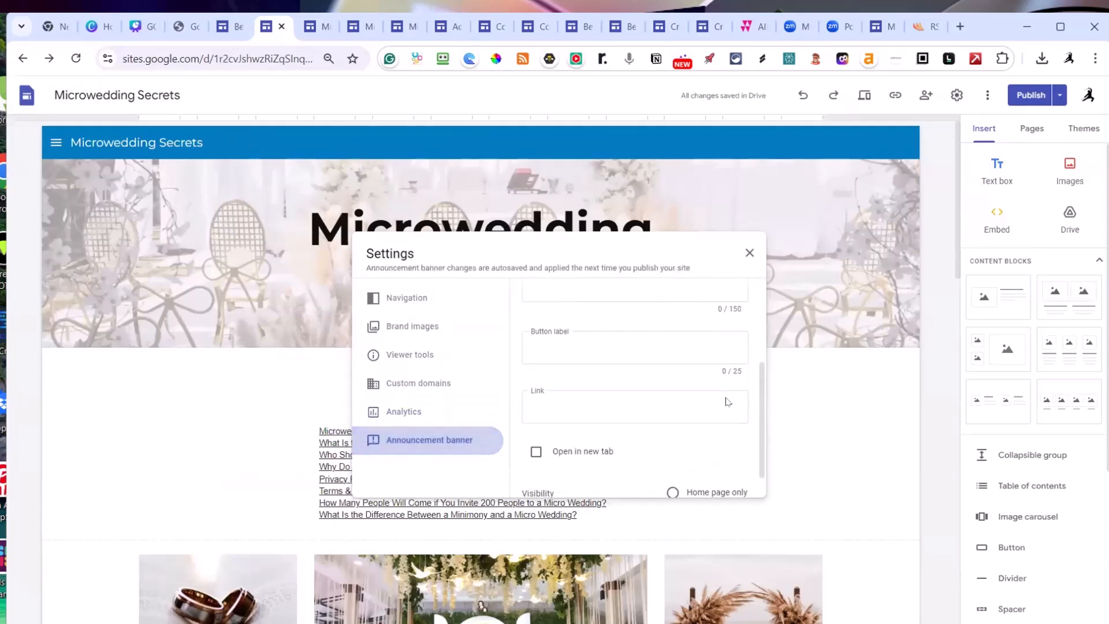
{"action": "left_click", "coordinate": [749, 253]}
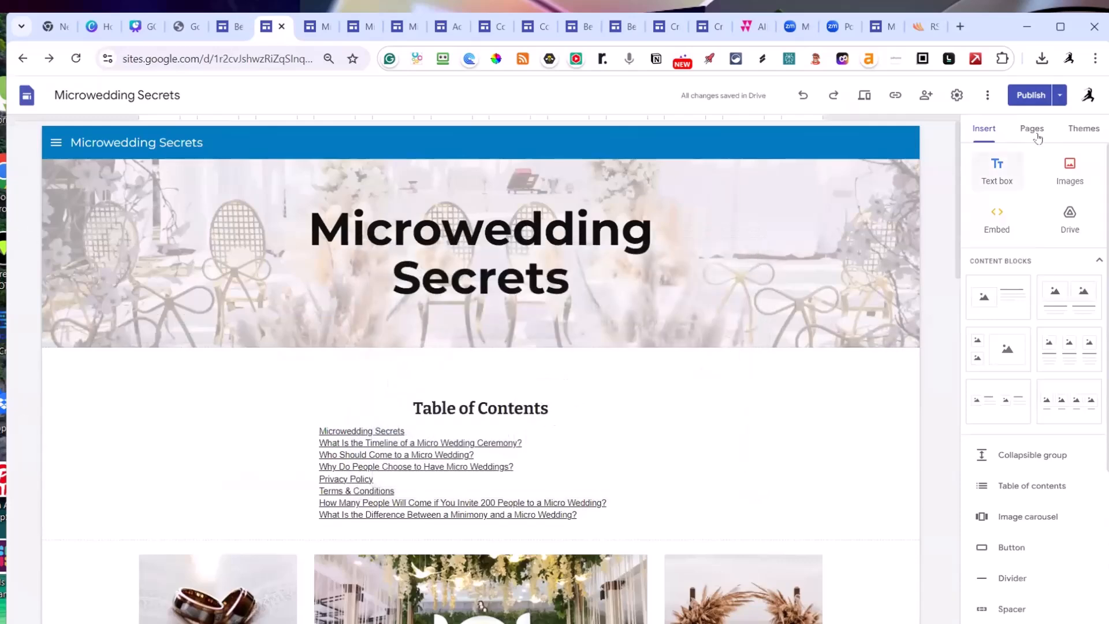
Open the publish review for the navigation change, and check the reloaded live home page down to its embedded resource list
{"action": "left_click", "coordinate": [1033, 97]}
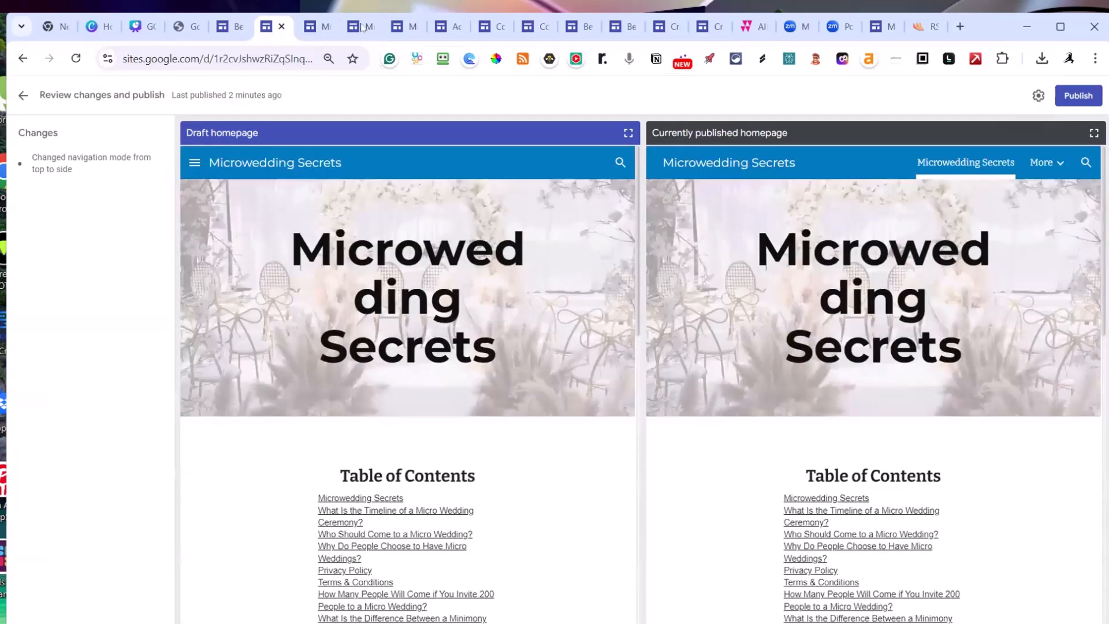
{"action": "left_click", "coordinate": [310, 28]}
{"action": "left_click", "coordinate": [74, 62]}
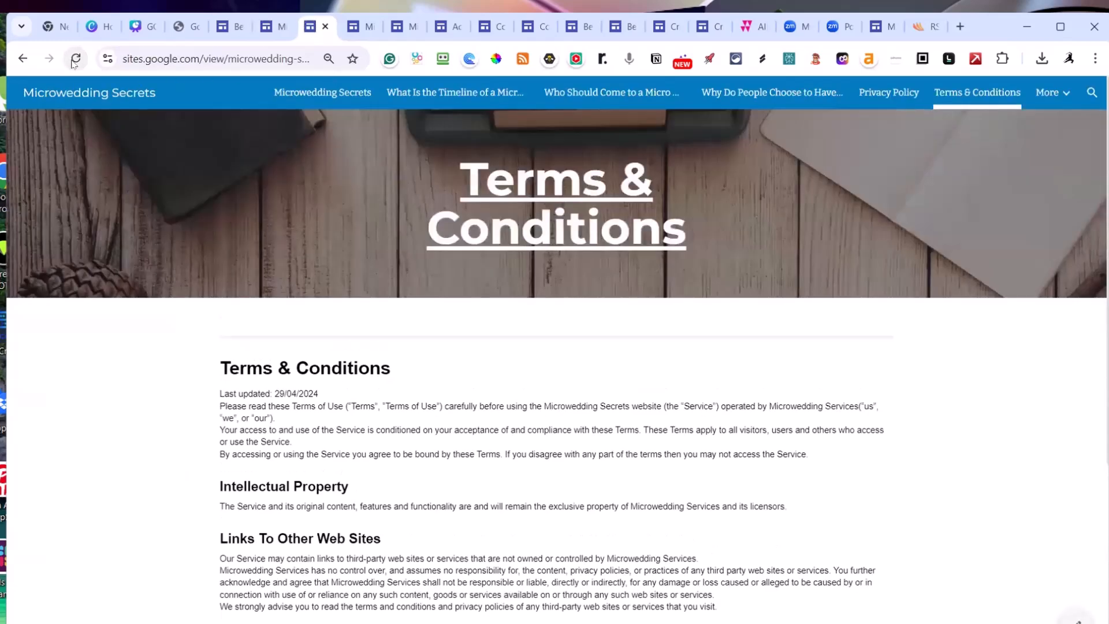
{"action": "left_click", "coordinate": [312, 98]}
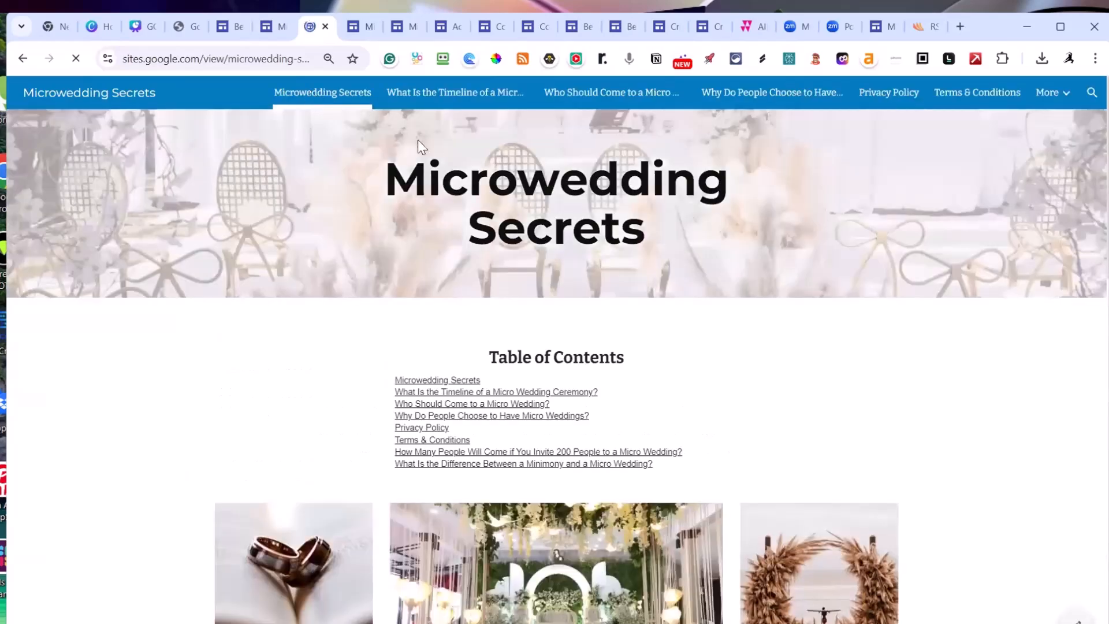
{"action": "scroll", "coordinate": [495, 296], "scroll_direction": "down", "scroll_amount": 5}
{"action": "scroll", "coordinate": [495, 296], "scroll_direction": "down", "scroll_amount": 10}
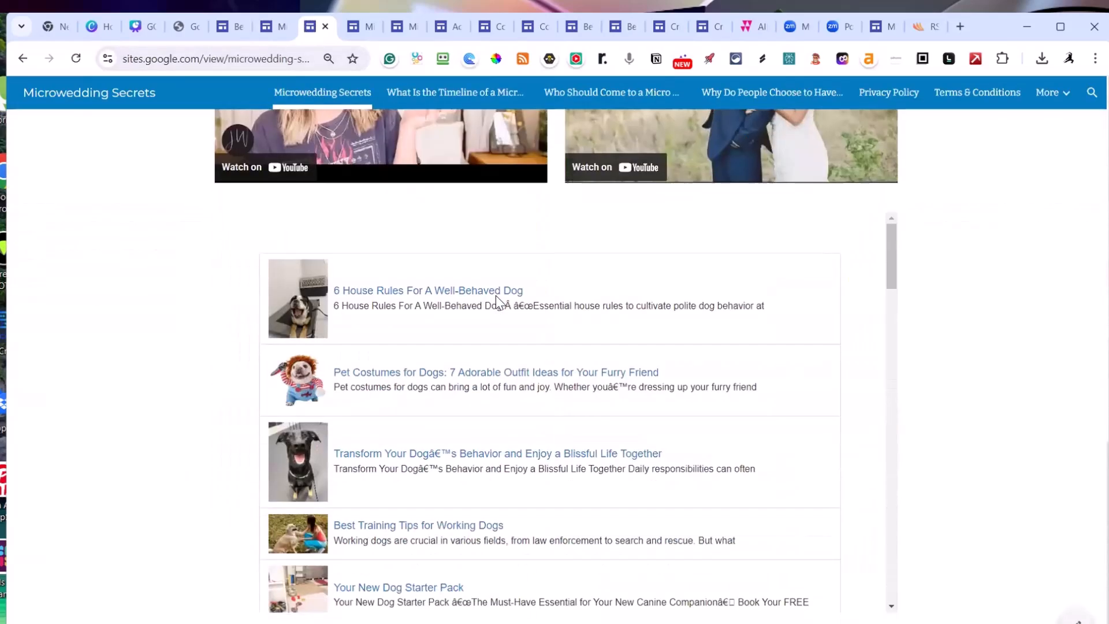
{"action": "scroll", "coordinate": [952, 459], "scroll_direction": "up", "scroll_amount": 15}
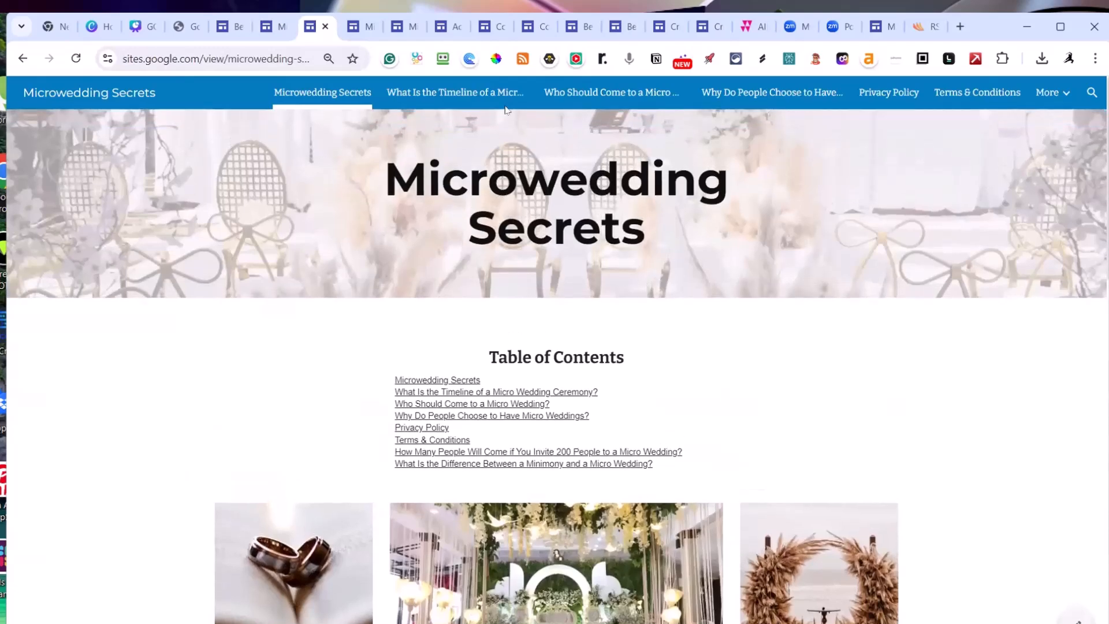
Review the published What Is the Timeline of a Micro Wedding Ceremony? page from its header to the embedded resource list
{"action": "left_click", "coordinate": [477, 94]}
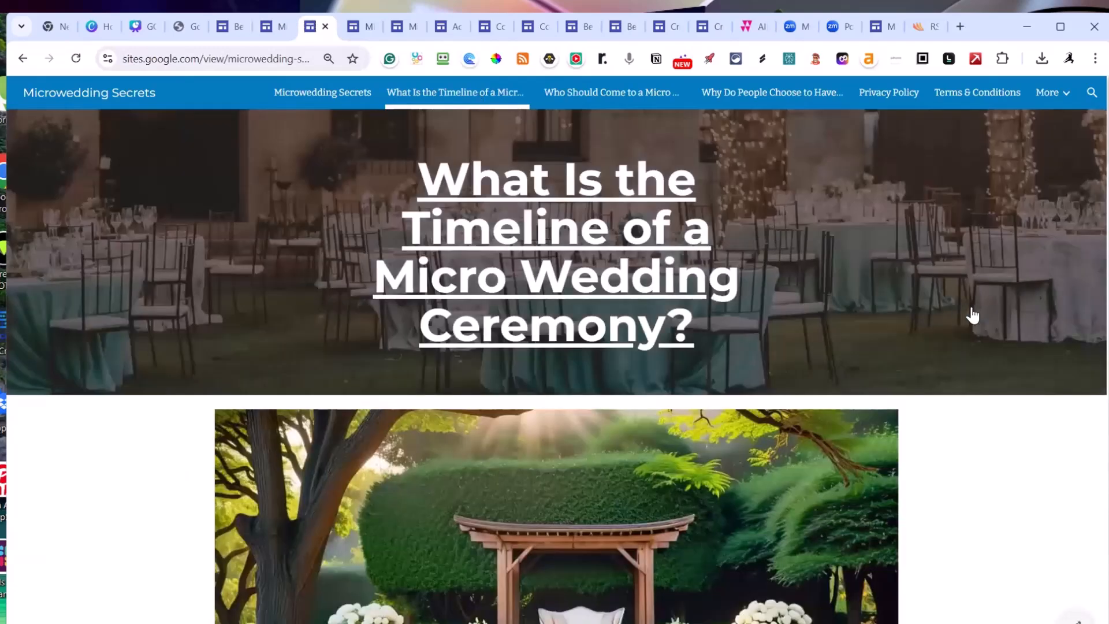
{"action": "scroll", "coordinate": [972, 314], "scroll_direction": "down", "scroll_amount": 6}
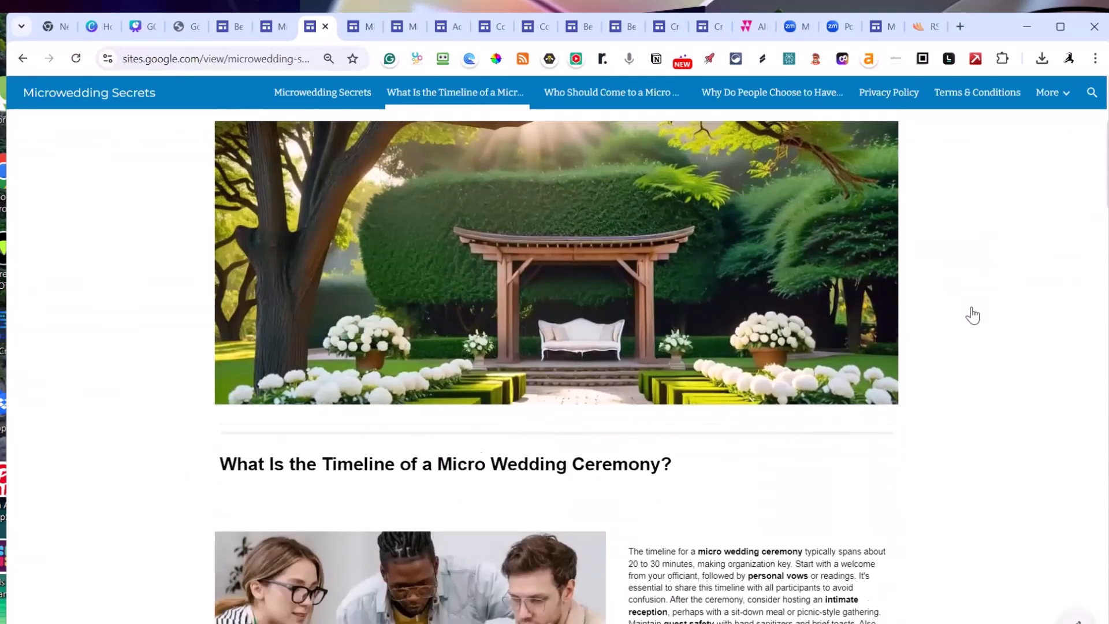
{"action": "scroll", "coordinate": [972, 315], "scroll_direction": "down", "scroll_amount": 8}
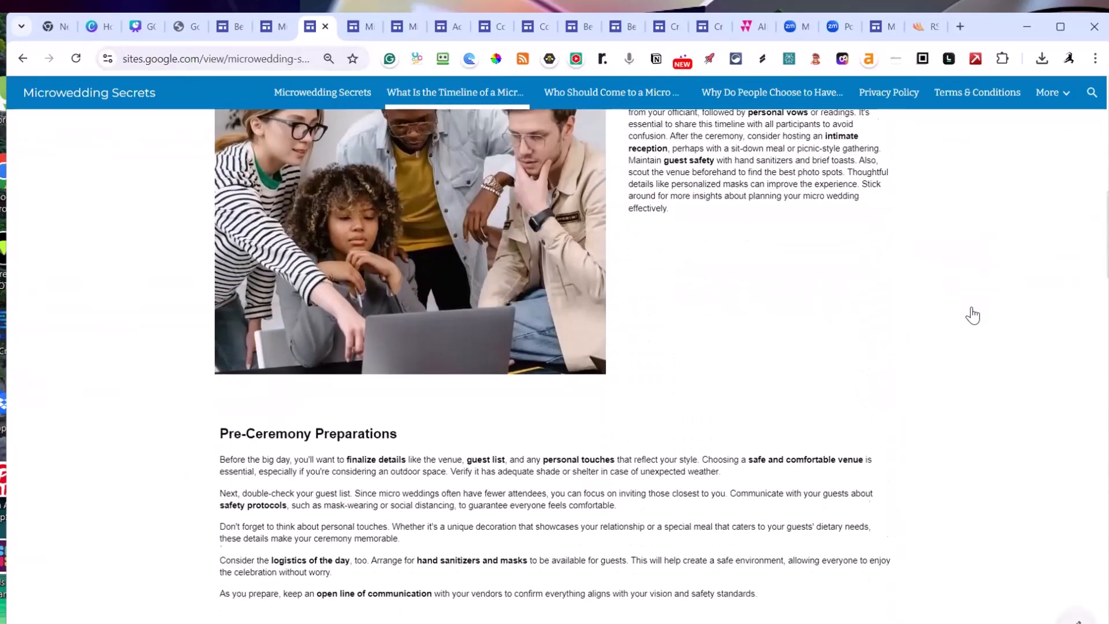
{"action": "scroll", "coordinate": [973, 315], "scroll_direction": "down", "scroll_amount": 14}
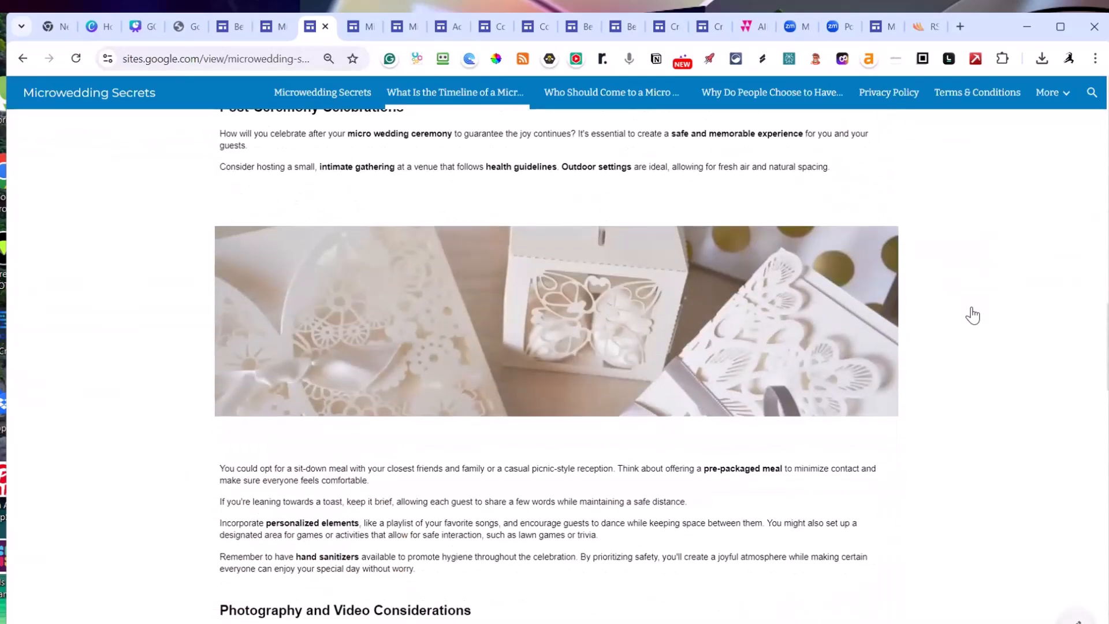
{"action": "scroll", "coordinate": [973, 314], "scroll_direction": "down", "scroll_amount": 12}
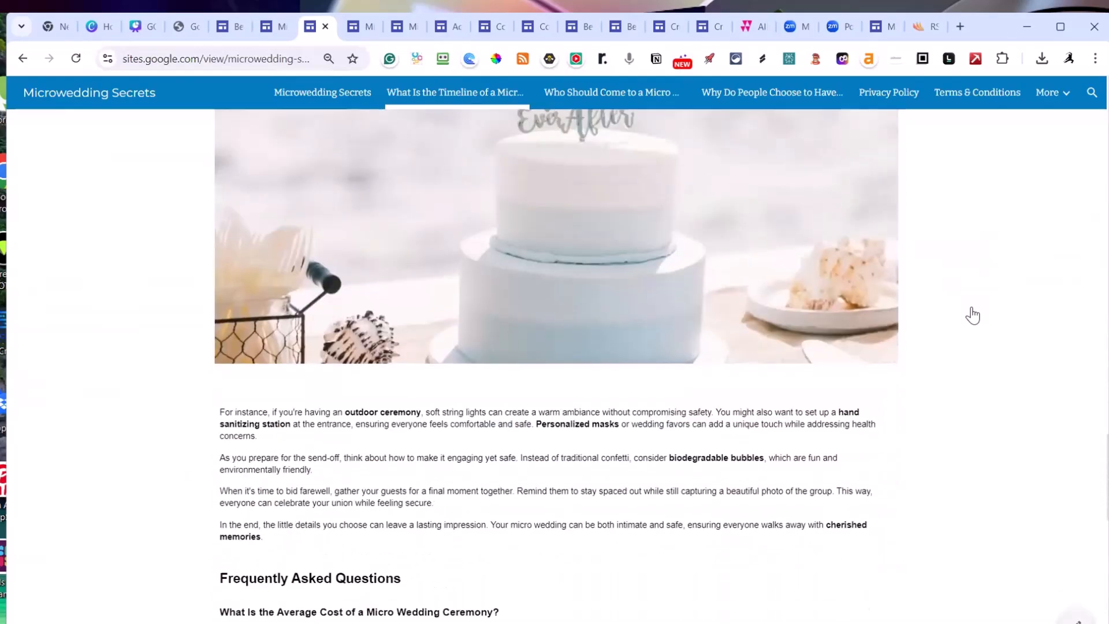
{"action": "scroll", "coordinate": [973, 314], "scroll_direction": "down", "scroll_amount": 10}
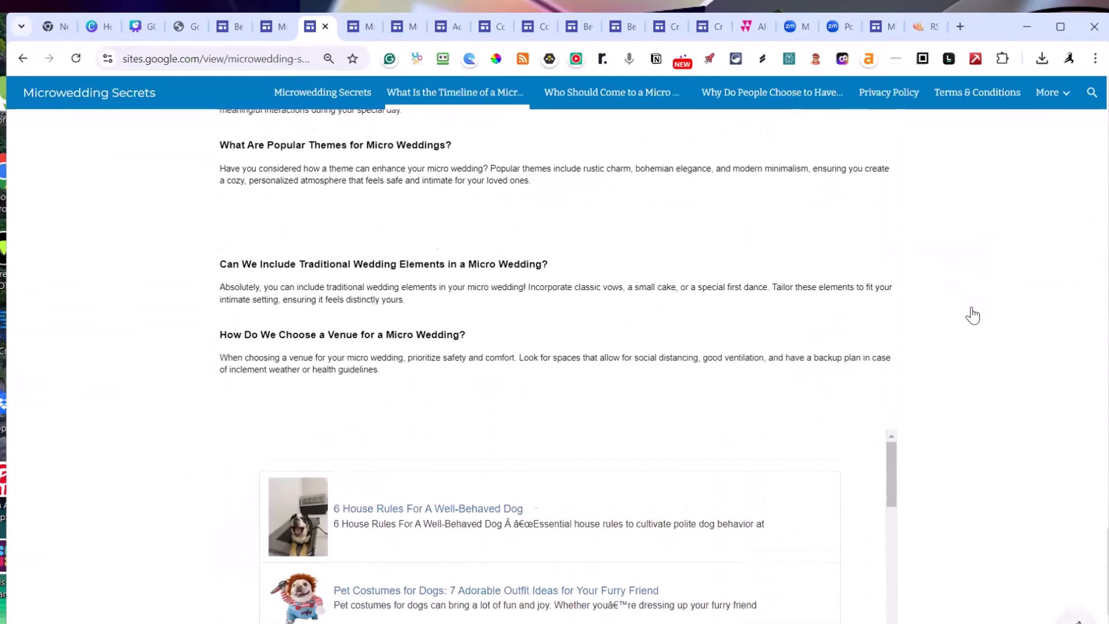
{"action": "scroll", "coordinate": [972, 315], "scroll_direction": "down", "scroll_amount": 2}
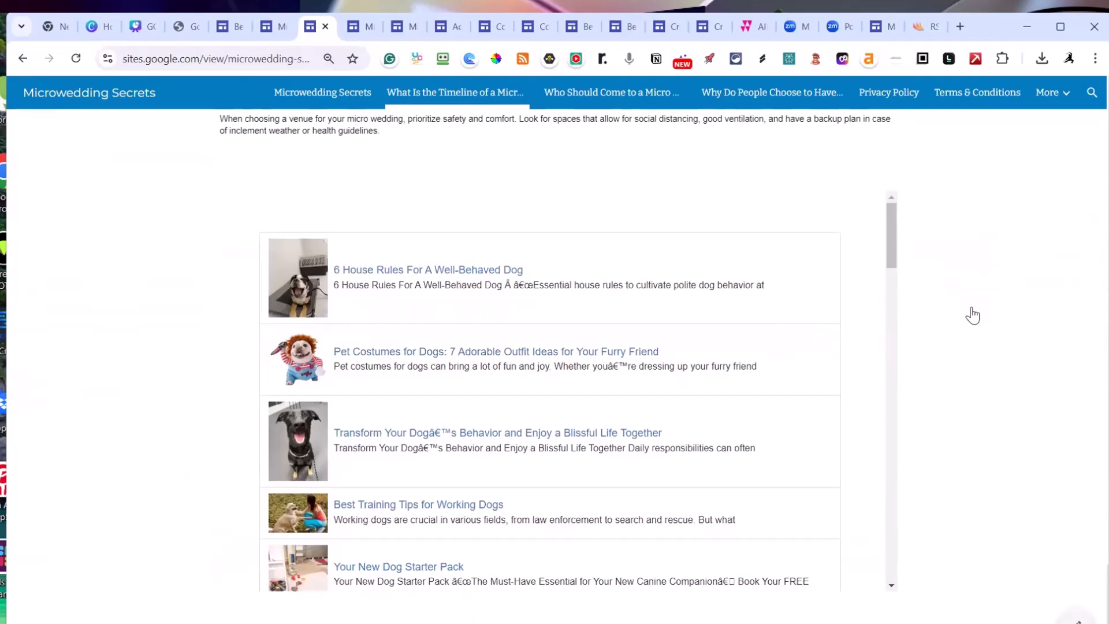
Examine the entries in the resource list embedded below the timeline article's FAQs, and return to the start of the page
{"action": "scroll", "coordinate": [800, 317], "scroll_direction": "up", "scroll_amount": 17}
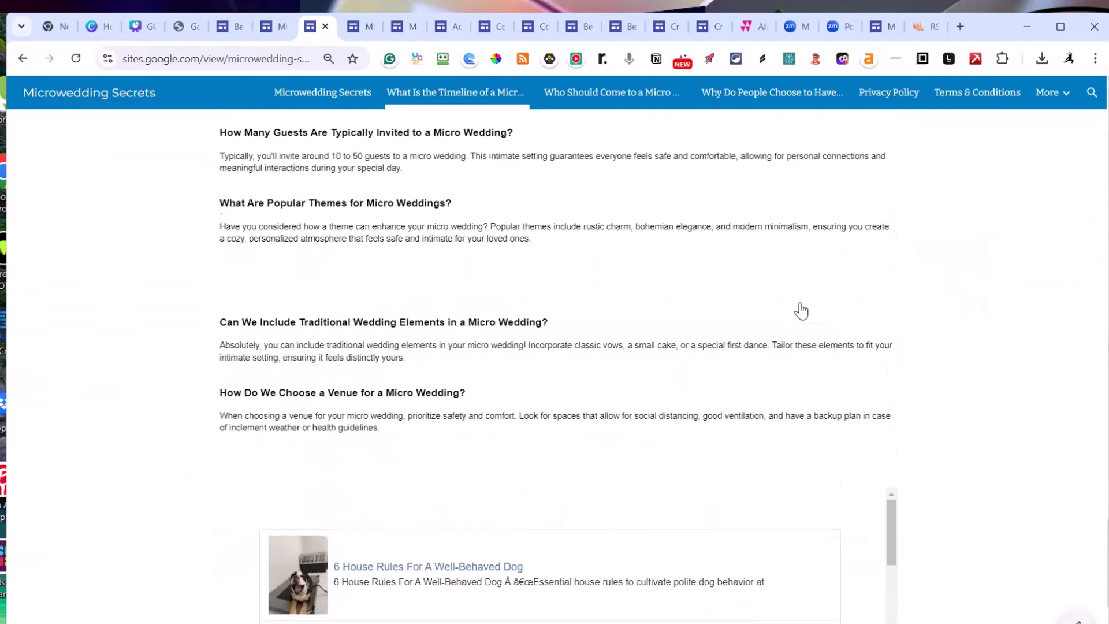
{"action": "scroll", "coordinate": [801, 310], "scroll_direction": "down", "scroll_amount": 5}
{"action": "scroll", "coordinate": [800, 310], "scroll_direction": "down", "scroll_amount": 8}
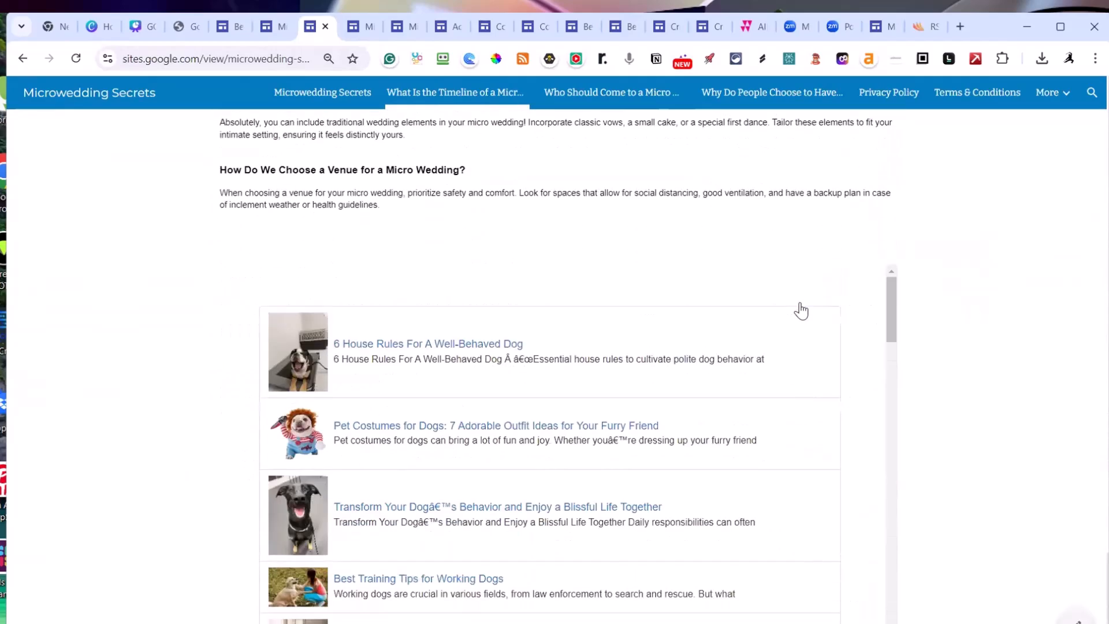
{"action": "scroll", "coordinate": [848, 297], "scroll_direction": "down", "scroll_amount": 15}
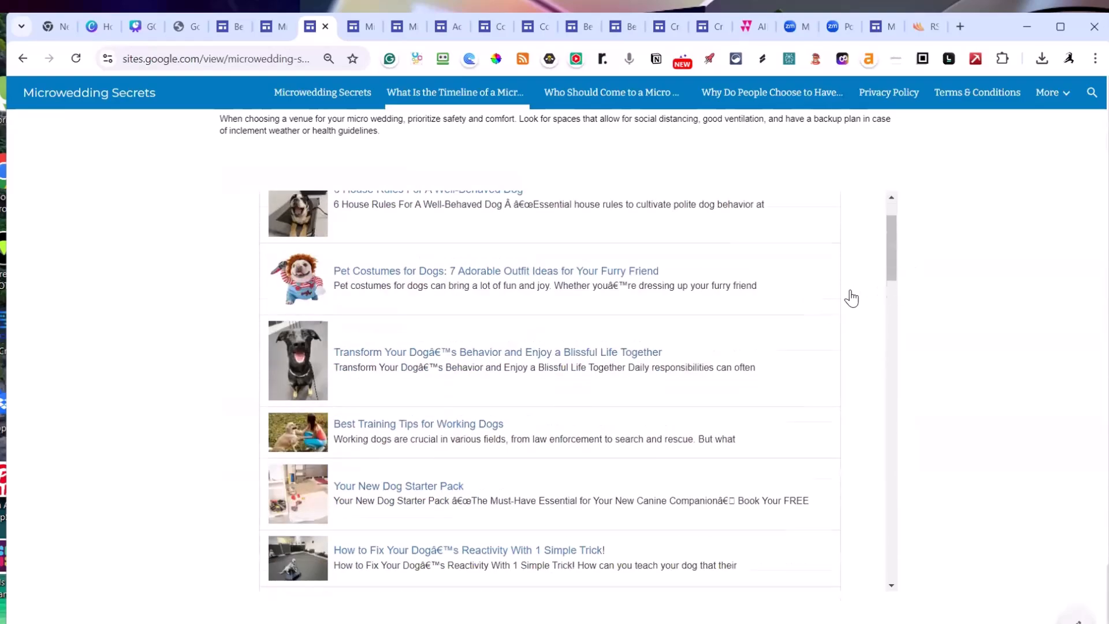
{"action": "scroll", "coordinate": [542, 295], "scroll_direction": "down", "scroll_amount": 9}
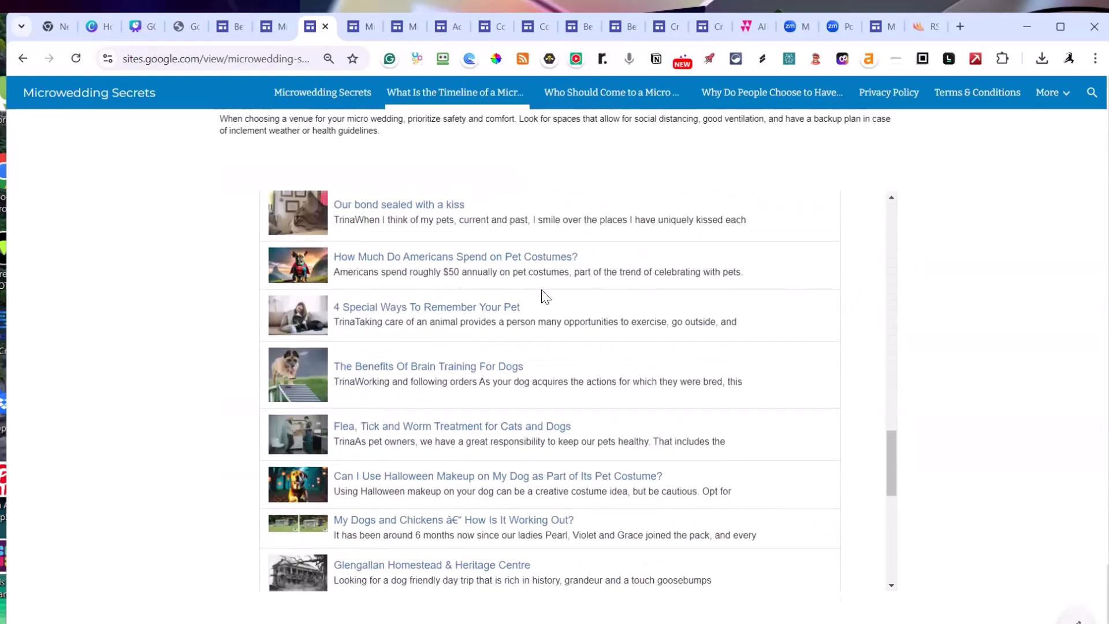
{"action": "scroll", "coordinate": [710, 347], "scroll_direction": "down", "scroll_amount": 10}
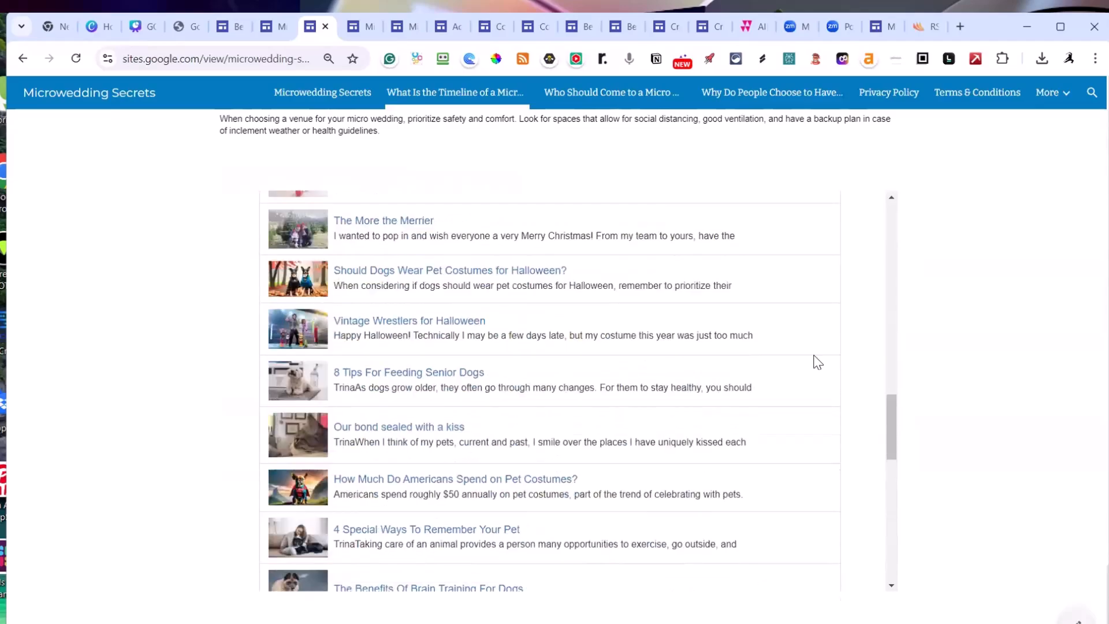
{"action": "scroll", "coordinate": [879, 317], "scroll_direction": "up", "scroll_amount": 15}
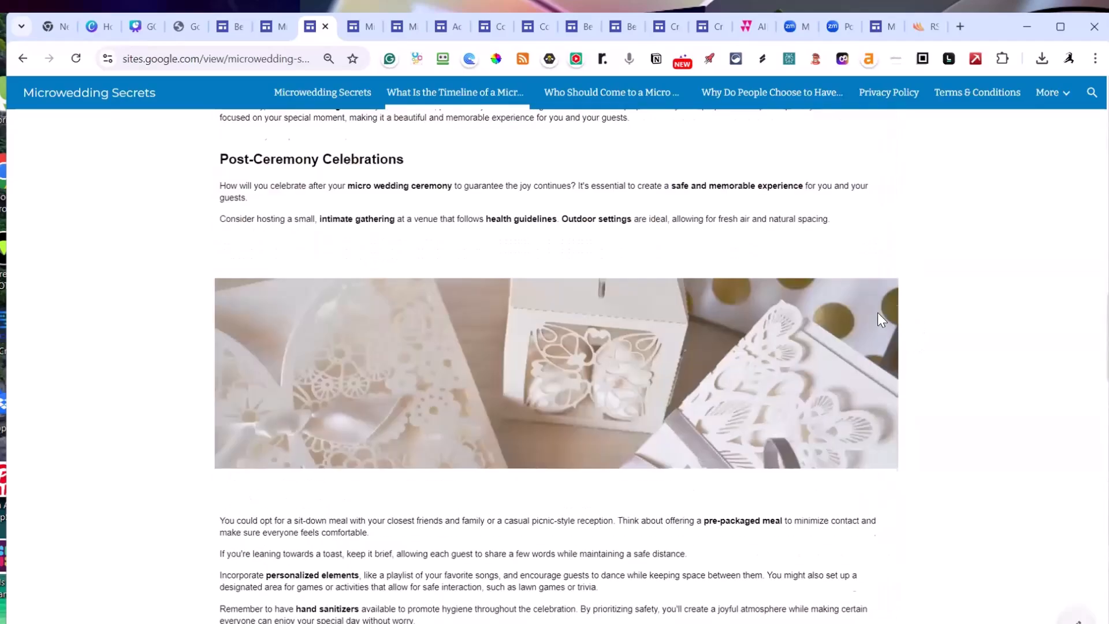
{"action": "scroll", "coordinate": [879, 319], "scroll_direction": "up", "scroll_amount": 4}
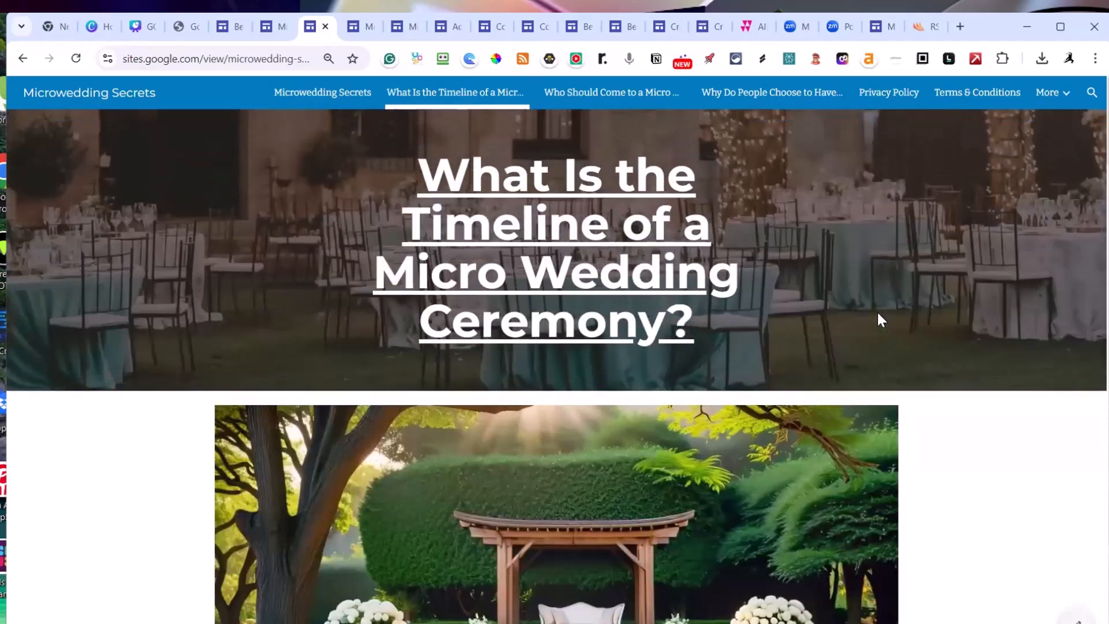
Review the text sections and images on the published Who Should Come to a Micro Wedding? page
{"action": "left_click", "coordinate": [590, 102]}
{"action": "scroll", "coordinate": [607, 297], "scroll_direction": "down", "scroll_amount": 3}
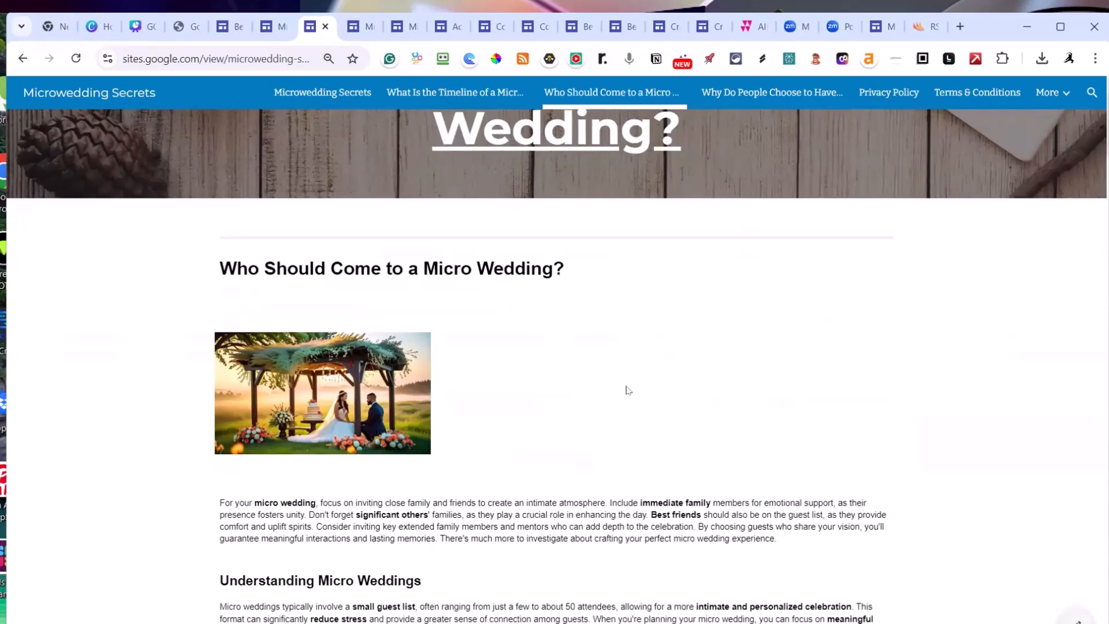
{"action": "scroll", "coordinate": [628, 386], "scroll_direction": "down", "scroll_amount": 1}
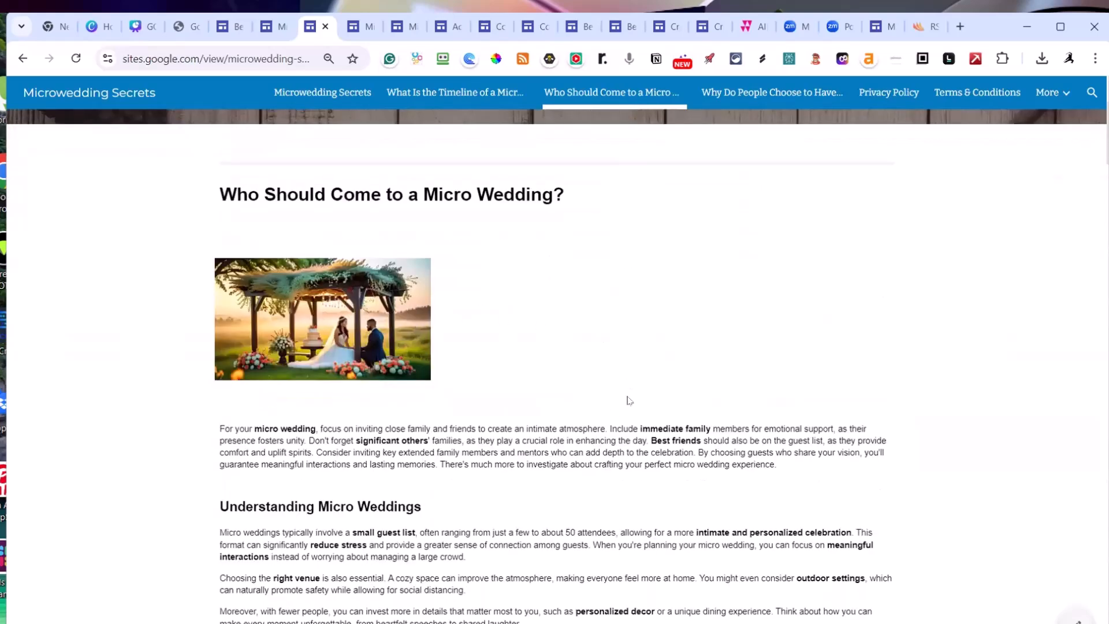
{"action": "scroll", "coordinate": [627, 402], "scroll_direction": "down", "scroll_amount": 1}
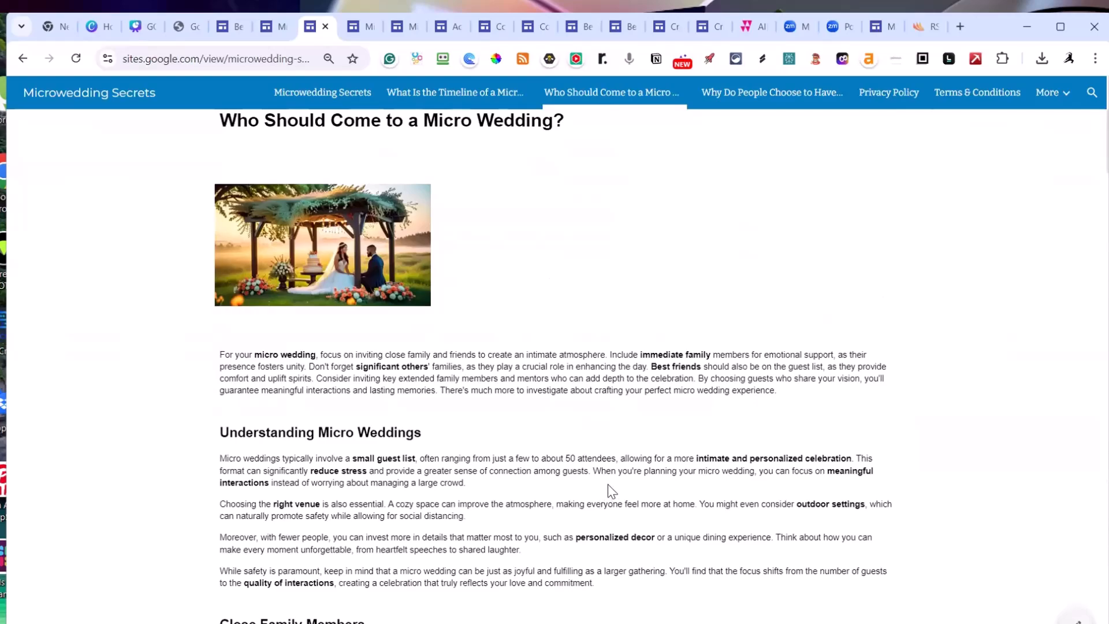
{"action": "scroll", "coordinate": [608, 483], "scroll_direction": "down", "scroll_amount": 1}
{"action": "scroll", "coordinate": [608, 484], "scroll_direction": "down", "scroll_amount": 3}
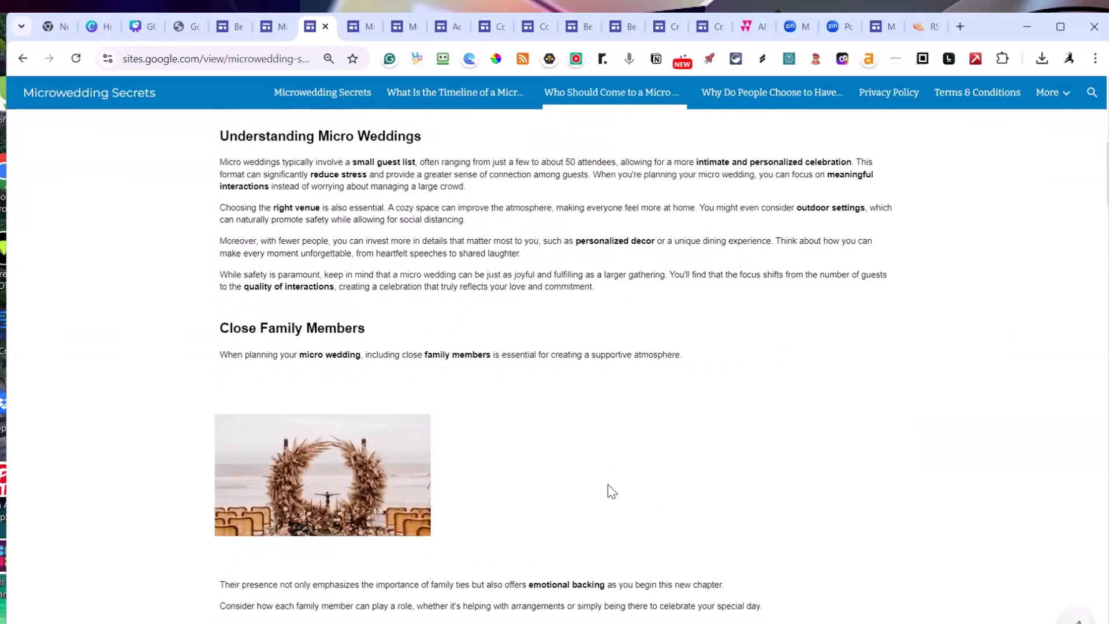
{"action": "scroll", "coordinate": [608, 484], "scroll_direction": "down", "scroll_amount": 7}
{"action": "scroll", "coordinate": [608, 484], "scroll_direction": "down", "scroll_amount": 4}
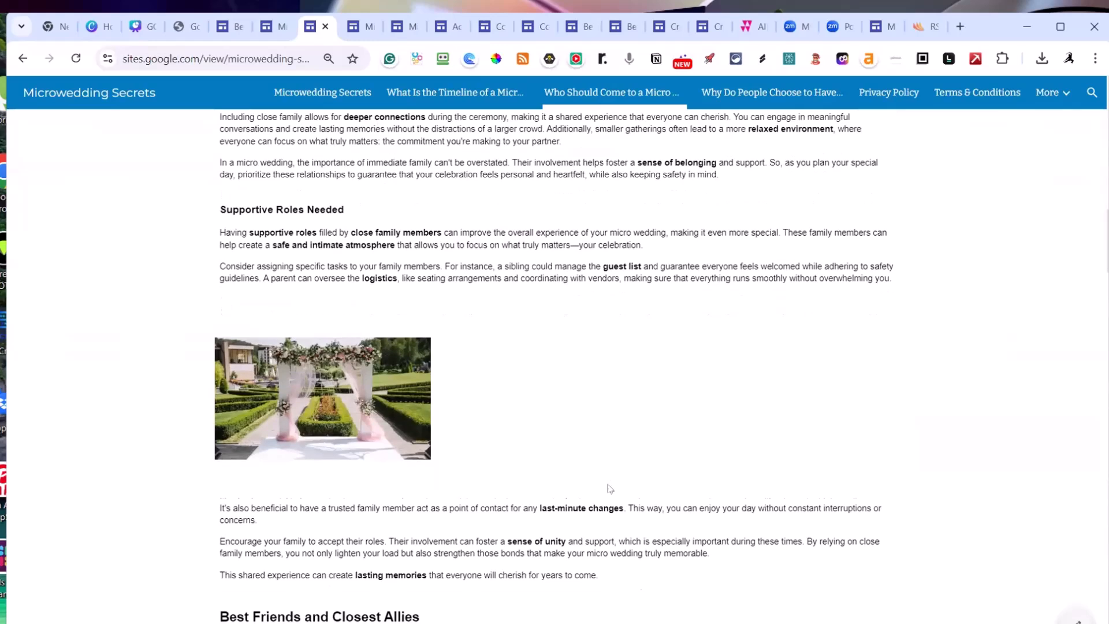
Switch to the published Aquascaping For Beginners site and view the audio summary in its What Do You Need for Aquascaping? article
{"action": "left_click", "coordinate": [372, 28]}
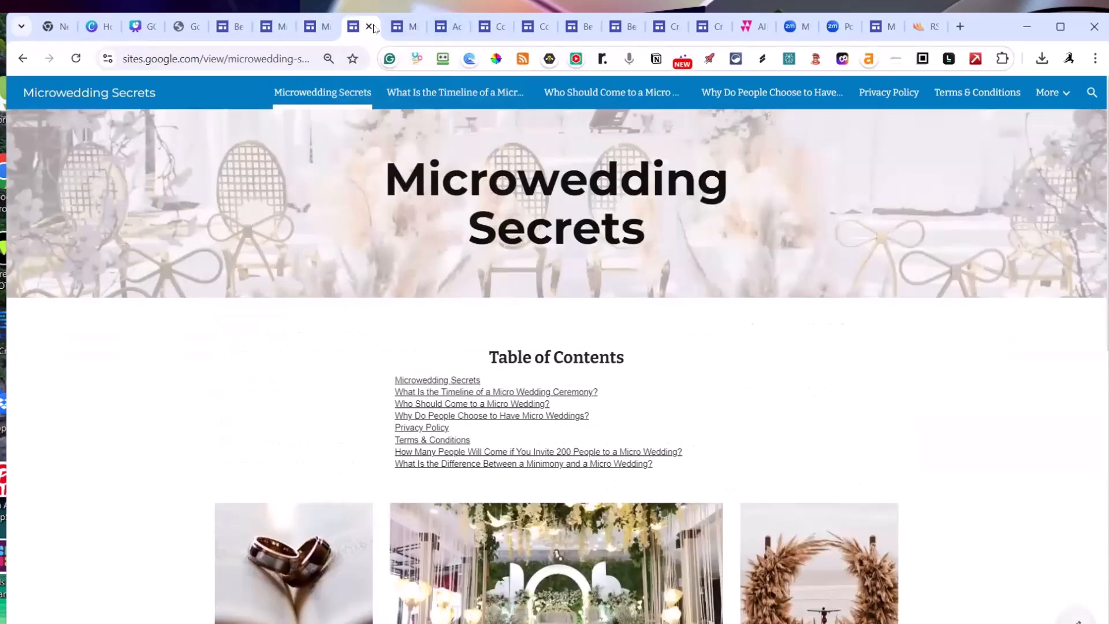
{"action": "left_click", "coordinate": [411, 28]}
{"action": "left_click", "coordinate": [448, 28]}
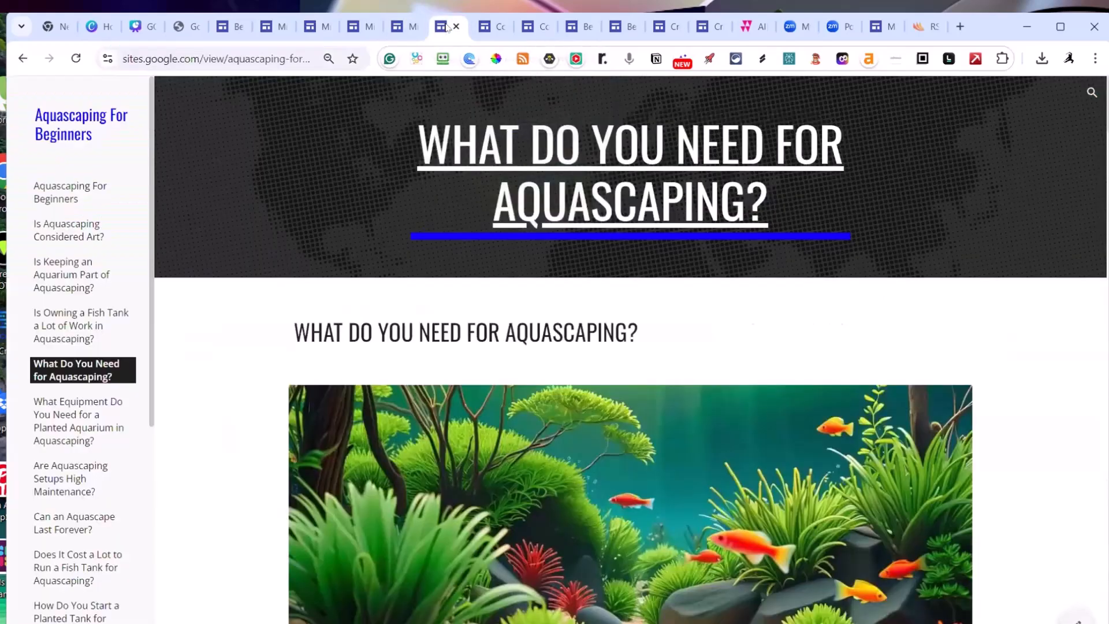
{"action": "scroll", "coordinate": [596, 253], "scroll_direction": "down", "scroll_amount": 10}
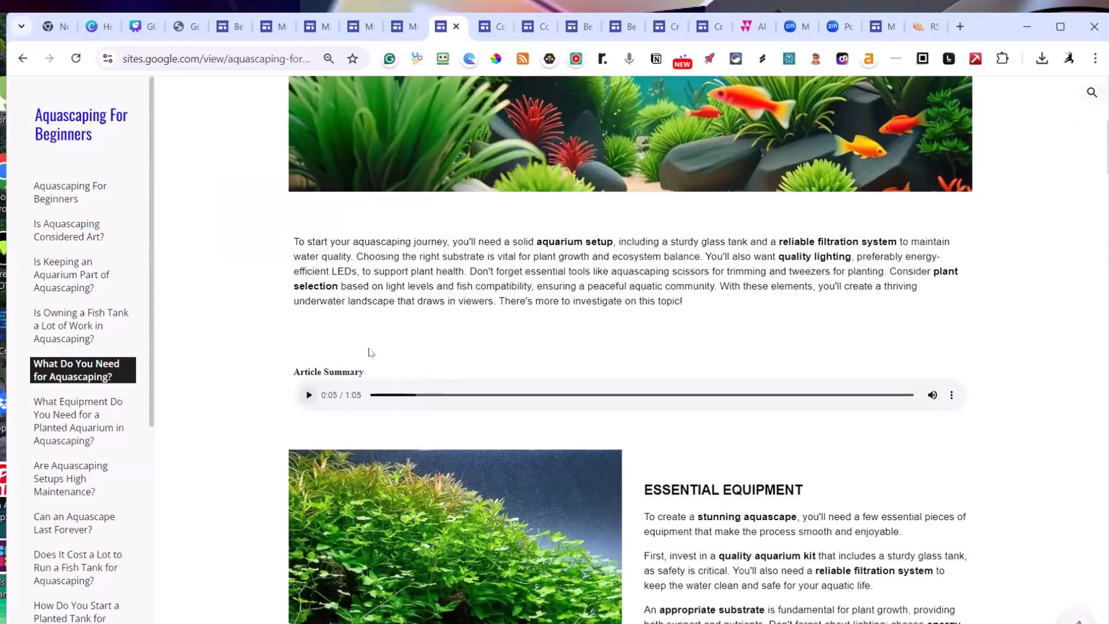
Review the planted aquarium equipment and Are Aquascaping Setups High Maintenance? pages, and return to the Aquascaping For Beginners home page
{"action": "left_click", "coordinate": [68, 413]}
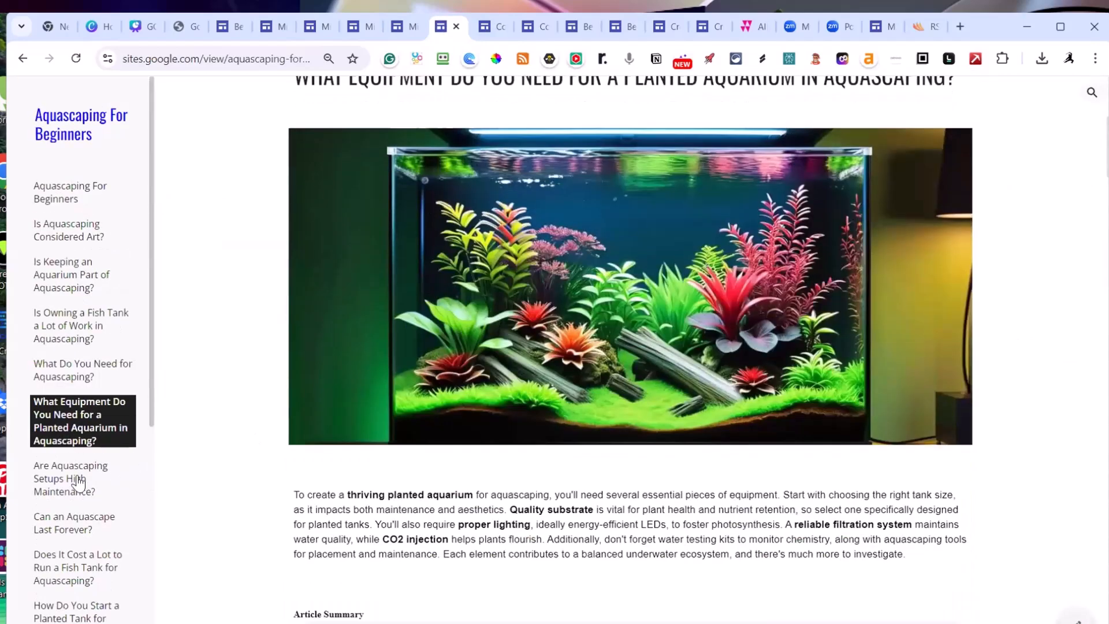
{"action": "left_click", "coordinate": [79, 482]}
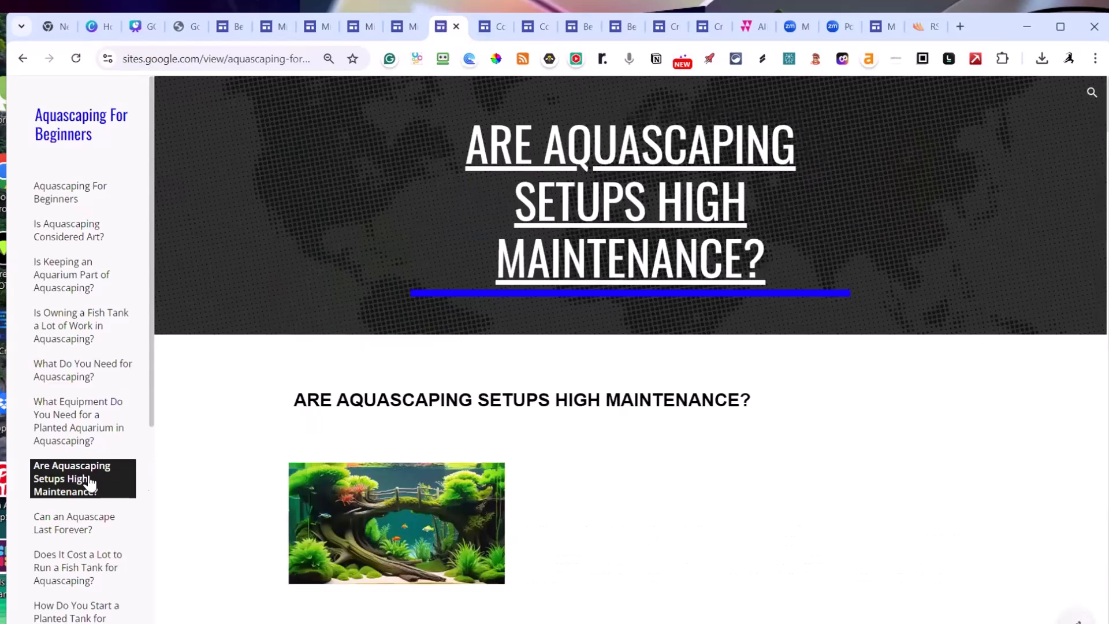
{"action": "scroll", "coordinate": [479, 439], "scroll_direction": "down", "scroll_amount": 5}
{"action": "scroll", "coordinate": [484, 439], "scroll_direction": "down", "scroll_amount": 3}
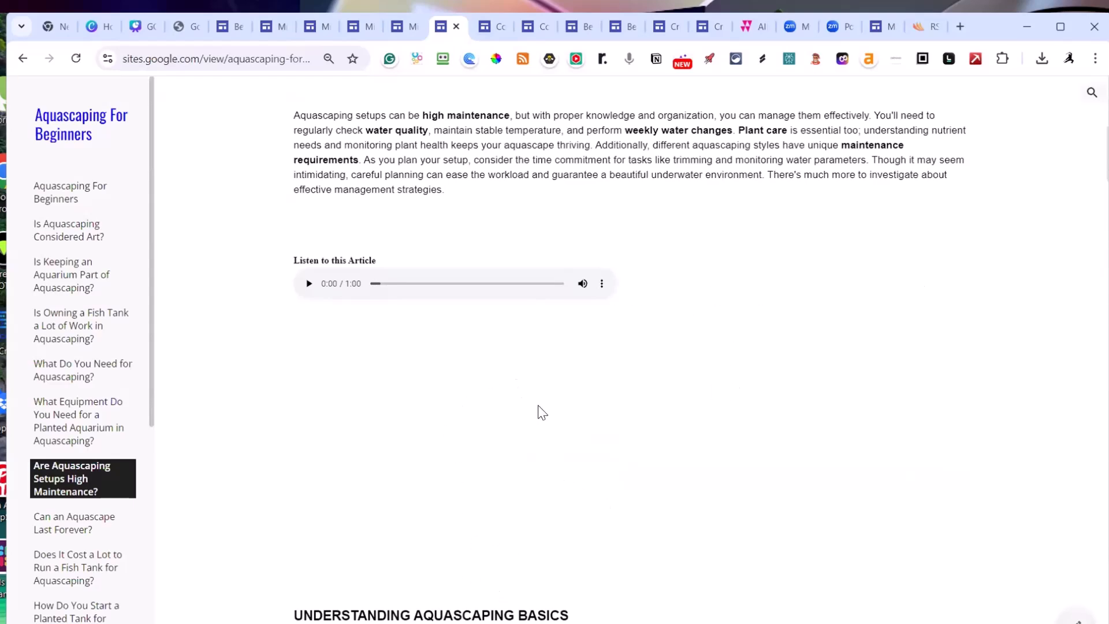
{"action": "scroll", "coordinate": [663, 537], "scroll_direction": "down", "scroll_amount": 10}
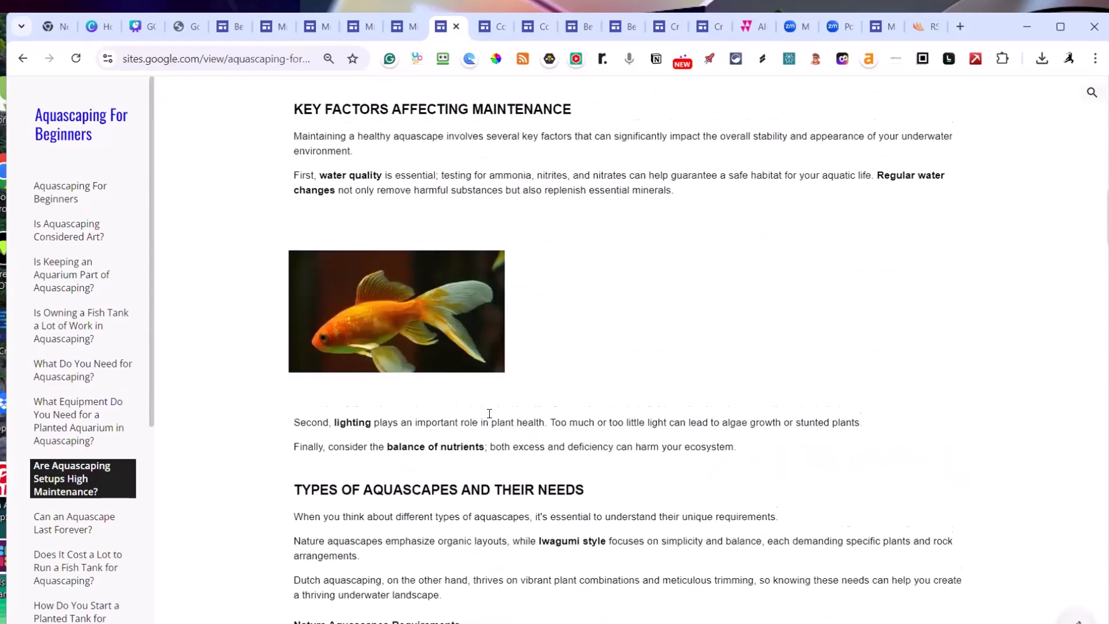
{"action": "scroll", "coordinate": [670, 471], "scroll_direction": "up", "scroll_amount": 9}
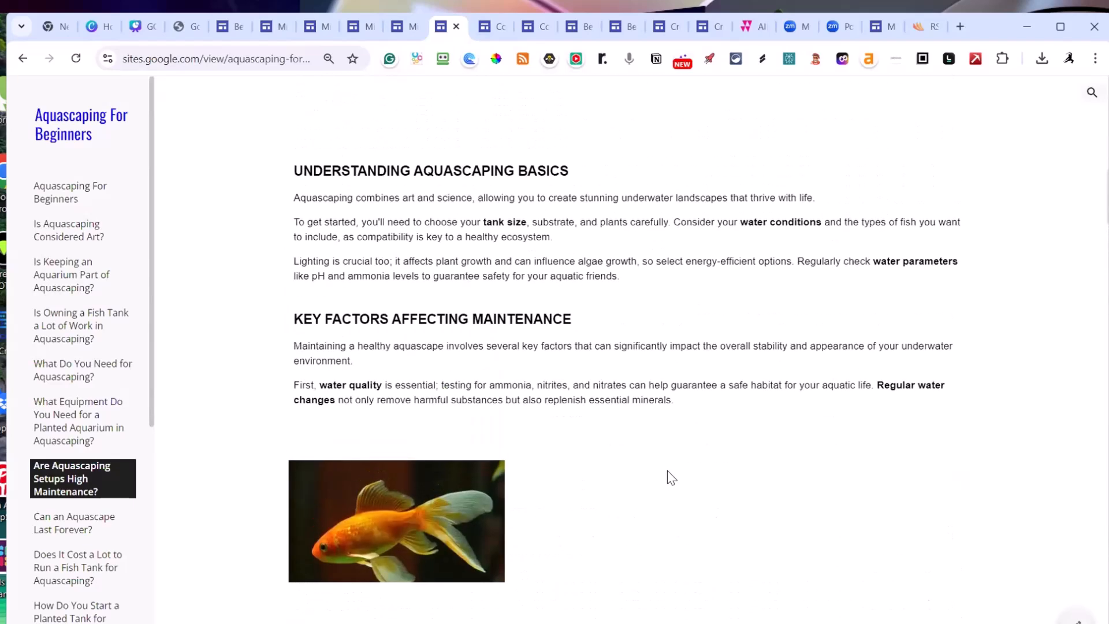
{"action": "scroll", "coordinate": [668, 471], "scroll_direction": "up", "scroll_amount": 10}
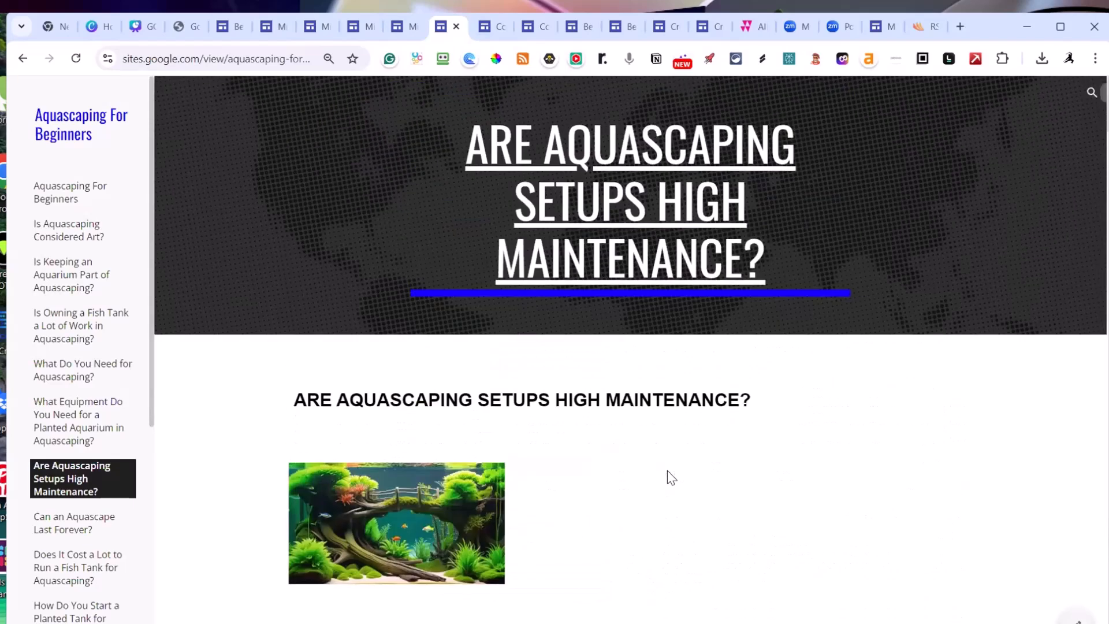
{"action": "scroll", "coordinate": [667, 470], "scroll_direction": "down", "scroll_amount": 1}
{"action": "scroll", "coordinate": [666, 470], "scroll_direction": "up", "scroll_amount": 1}
{"action": "left_click", "coordinate": [88, 137]}
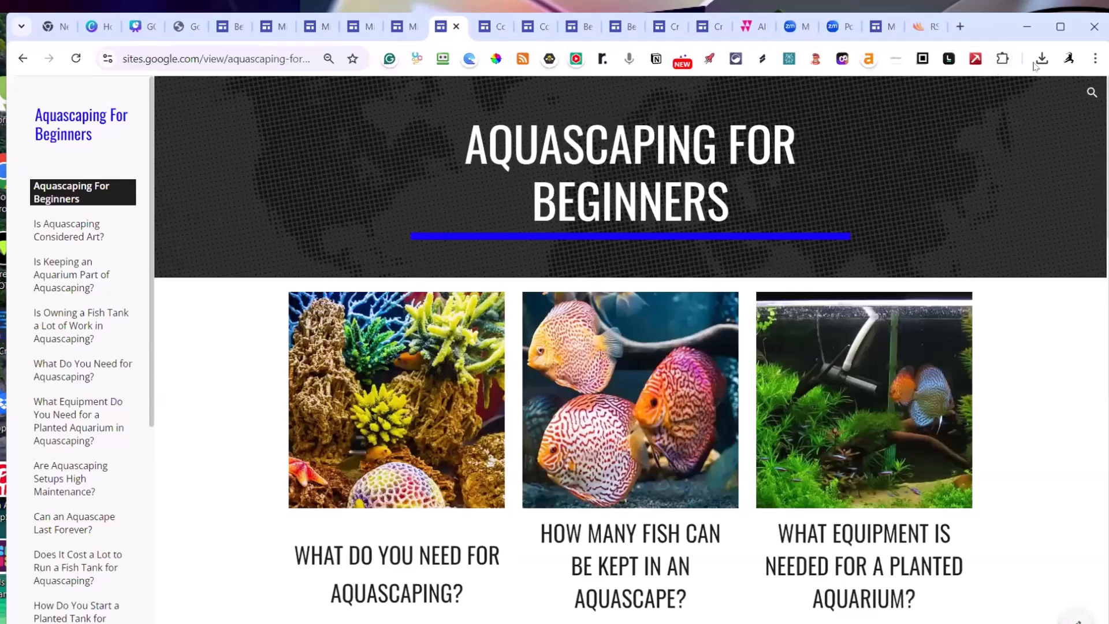
Switch to Google Sites Factory 2 and view the Microwedding Secrets project's content editor and Spintax Tool
{"action": "key", "text": "alt+Tab"}
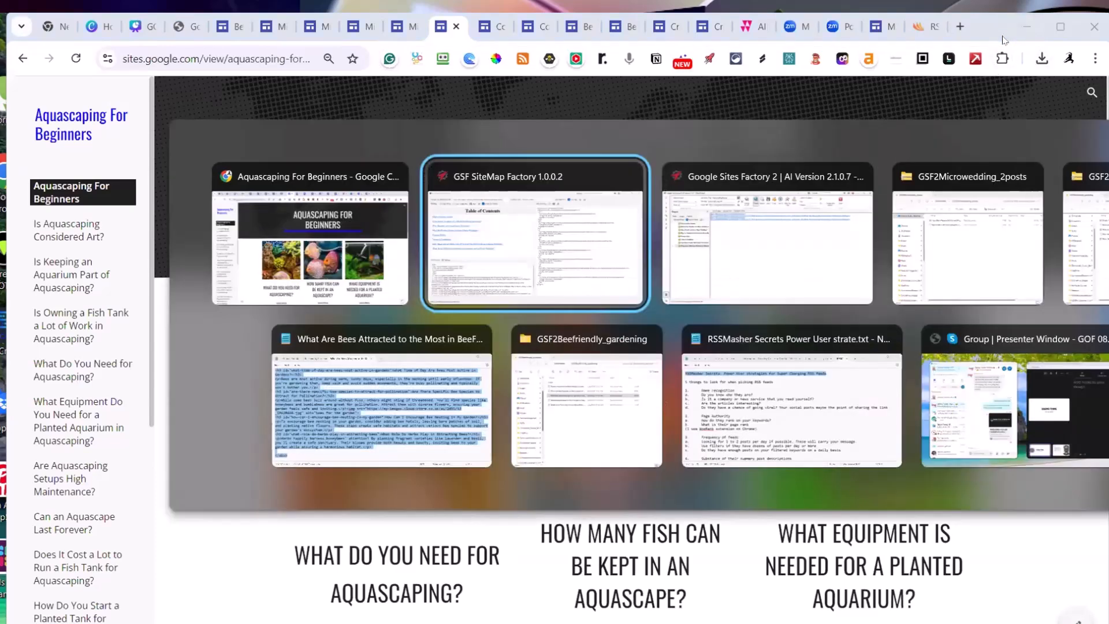
{"action": "key", "text": "alt+Tab"}
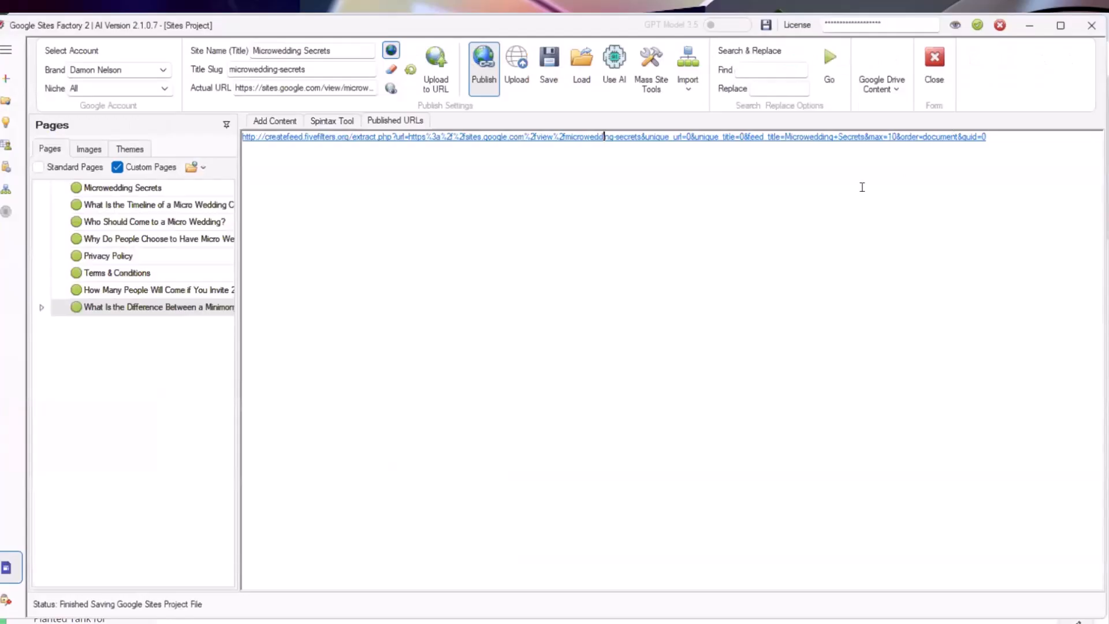
{"action": "left_click", "coordinate": [279, 123]}
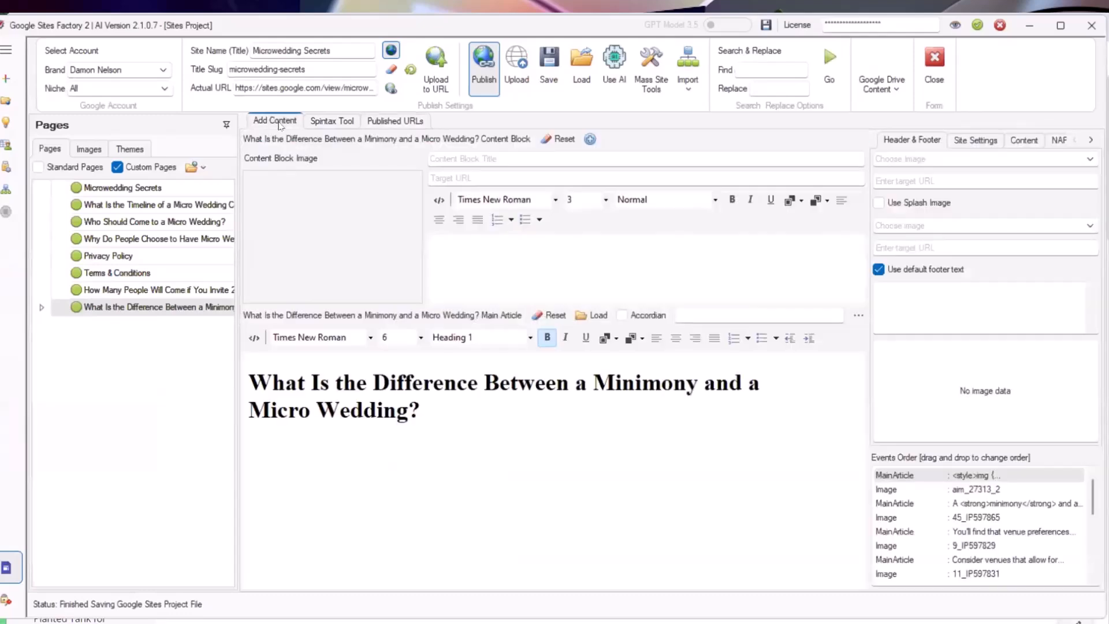
{"action": "left_click", "coordinate": [321, 126]}
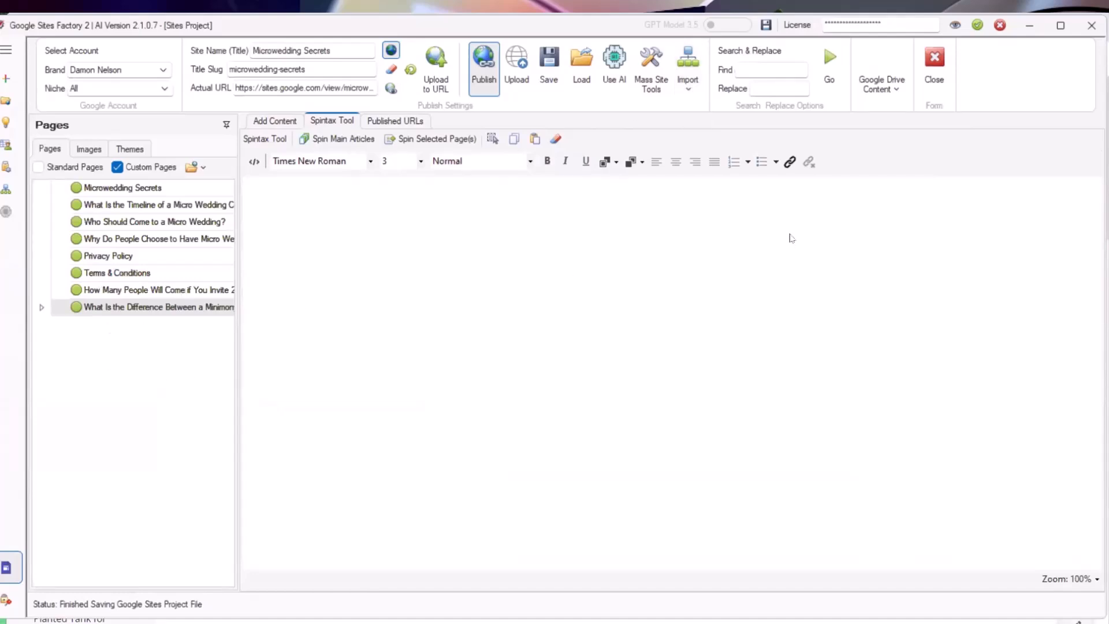
{"action": "key", "text": "alt"}
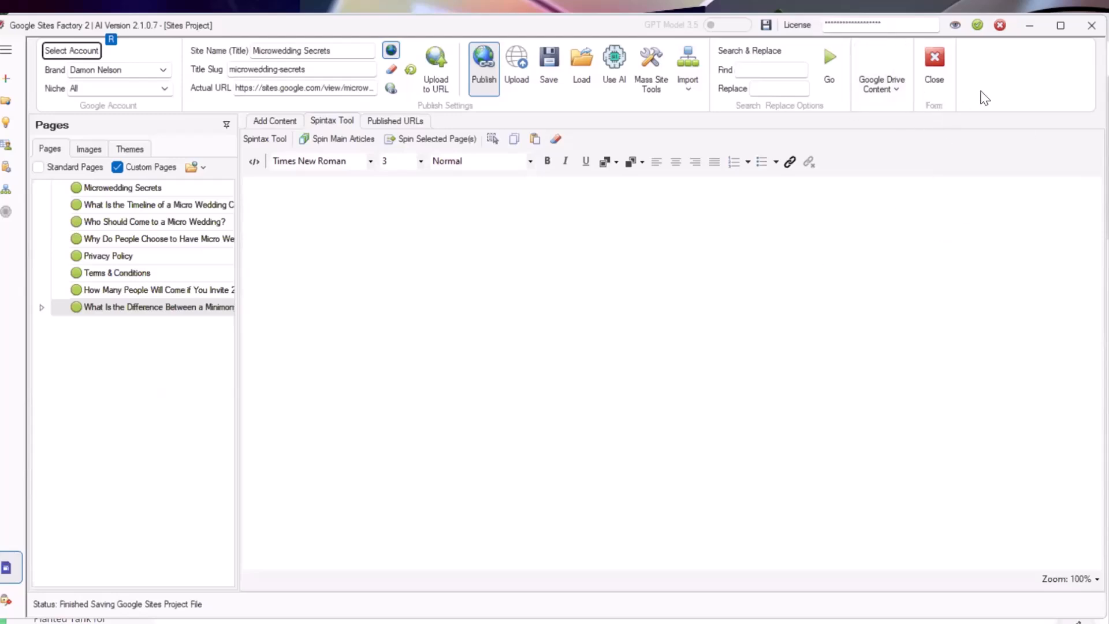
Switch back to the published Aquascaping For Beginners site in Chrome and widen the browser window on both sides
{"action": "key", "text": "alt+Tab"}
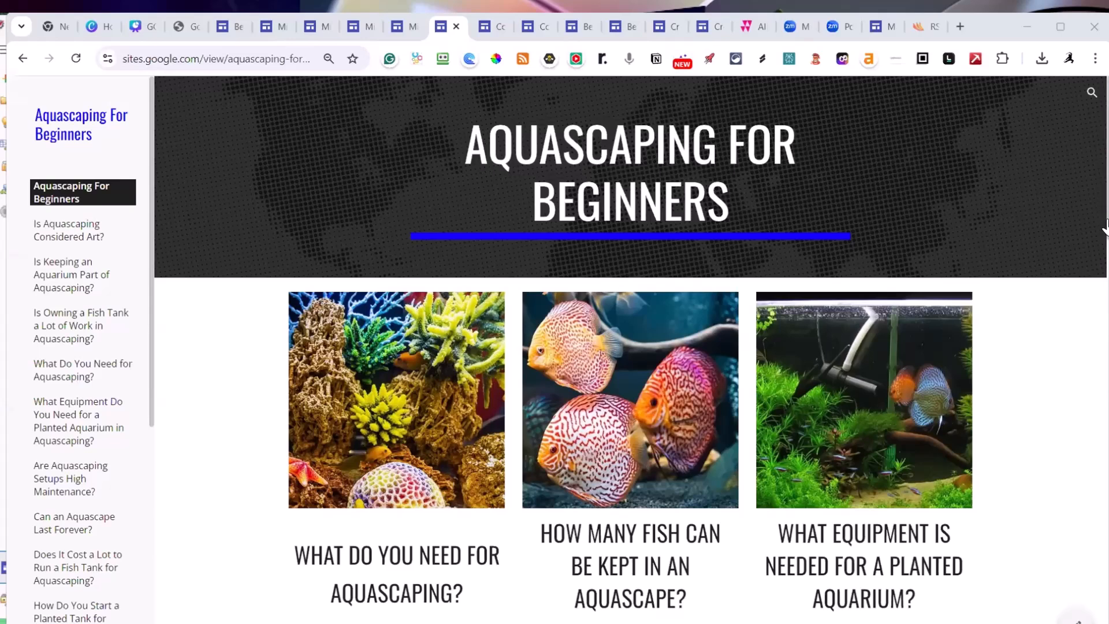
{"action": "left_click_drag", "start_coordinate": [1107, 216], "coordinate": [1108, 216]}
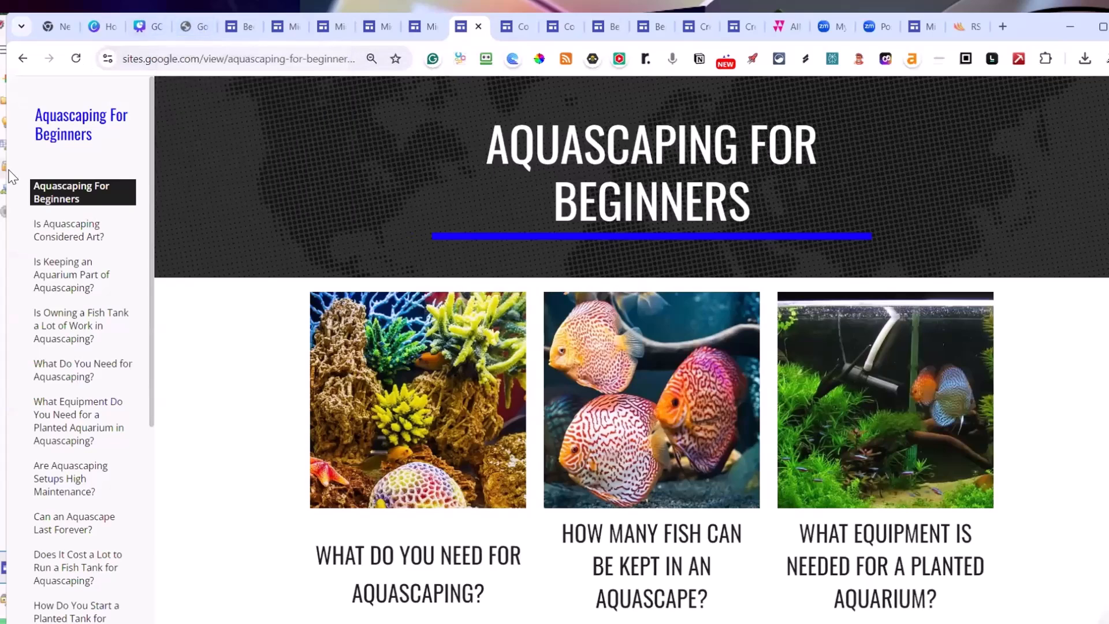
{"action": "left_click_drag", "start_coordinate": [3, 178], "coordinate": [1, 167]}
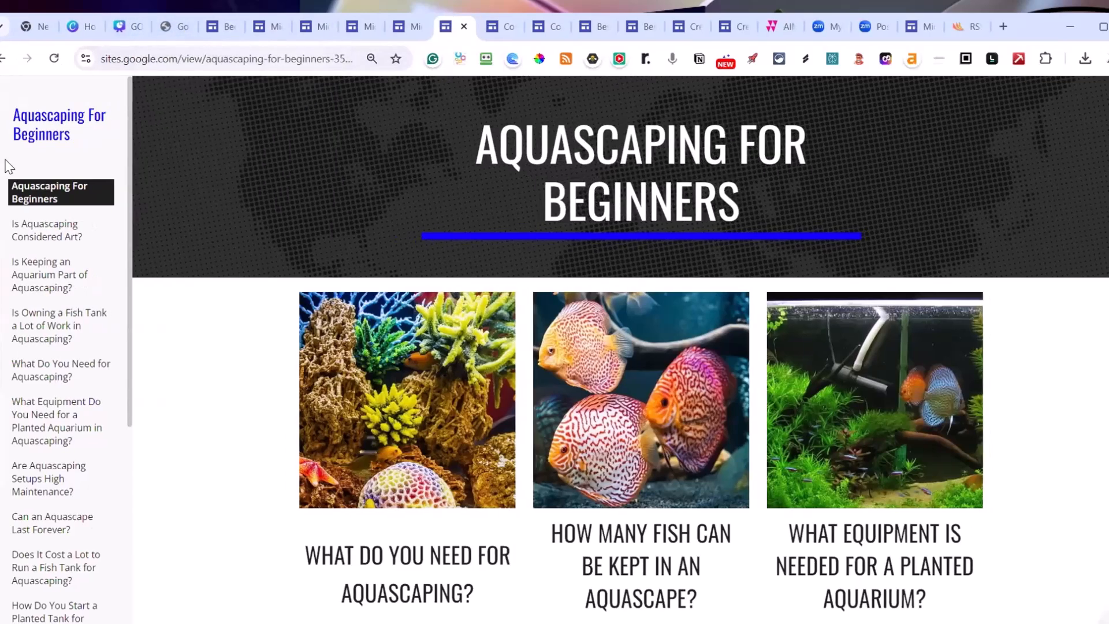
View the Google Sites Factory sales page, return to the Canva package slide, and open its vidpenguin.link/GSF2 offer link
{"action": "left_click", "coordinate": [178, 27]}
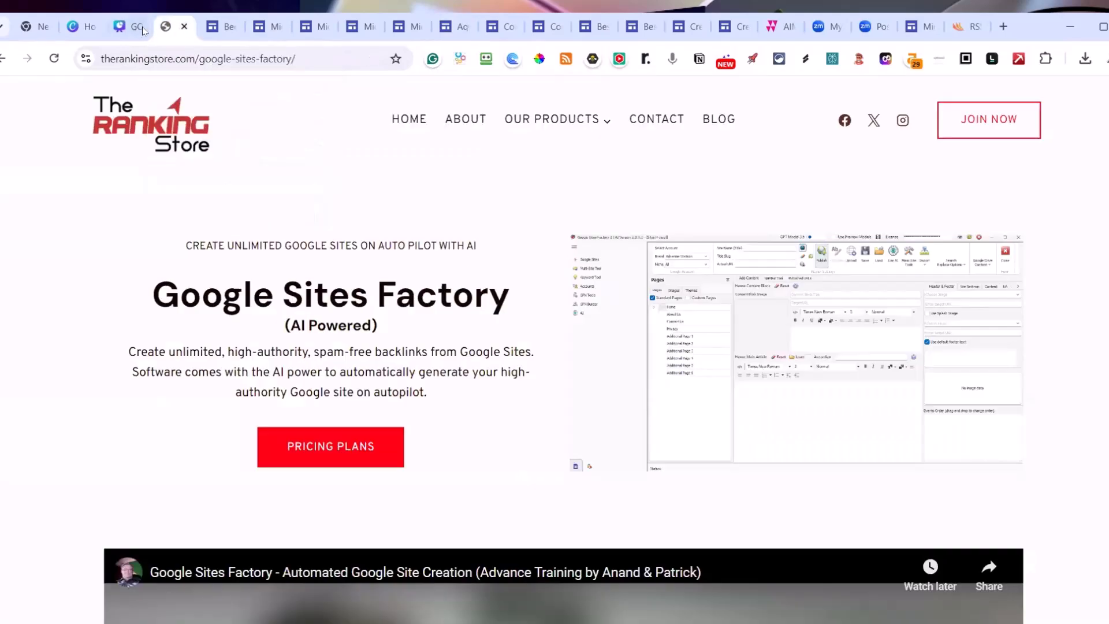
{"action": "left_click", "coordinate": [126, 27]}
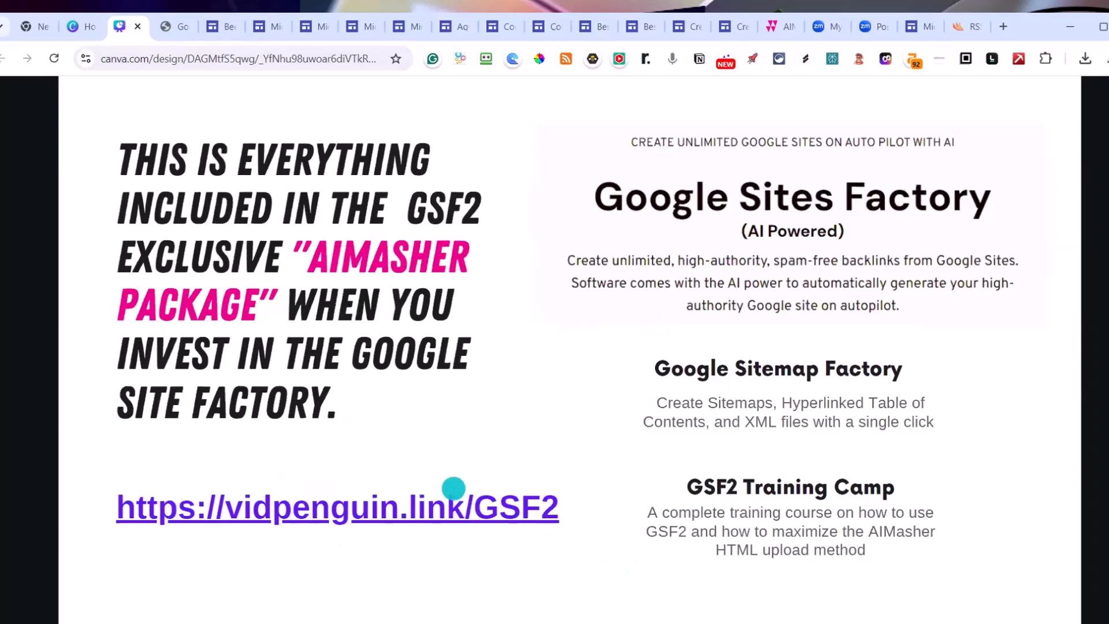
{"action": "left_click", "coordinate": [450, 515]}
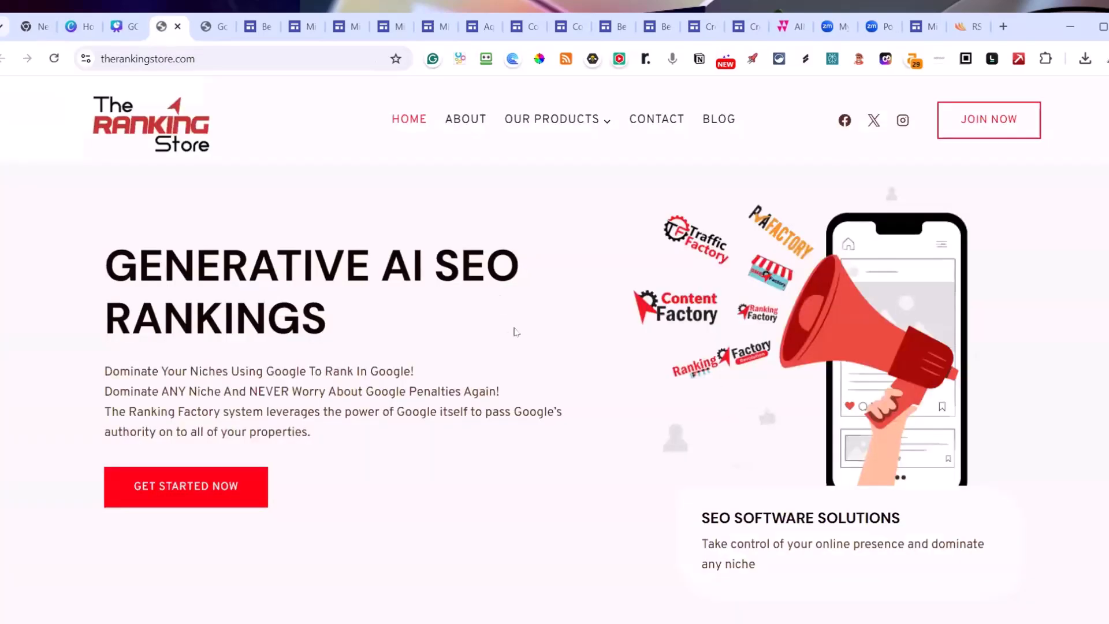
Review the Google Sites Factory sales page's feature sections, pricing options, and Multi Site Tool description
{"action": "scroll", "coordinate": [428, 332], "scroll_direction": "down", "scroll_amount": 10}
{"action": "scroll", "coordinate": [425, 339], "scroll_direction": "down", "scroll_amount": 5}
{"action": "scroll", "coordinate": [425, 339], "scroll_direction": "up", "scroll_amount": 2}
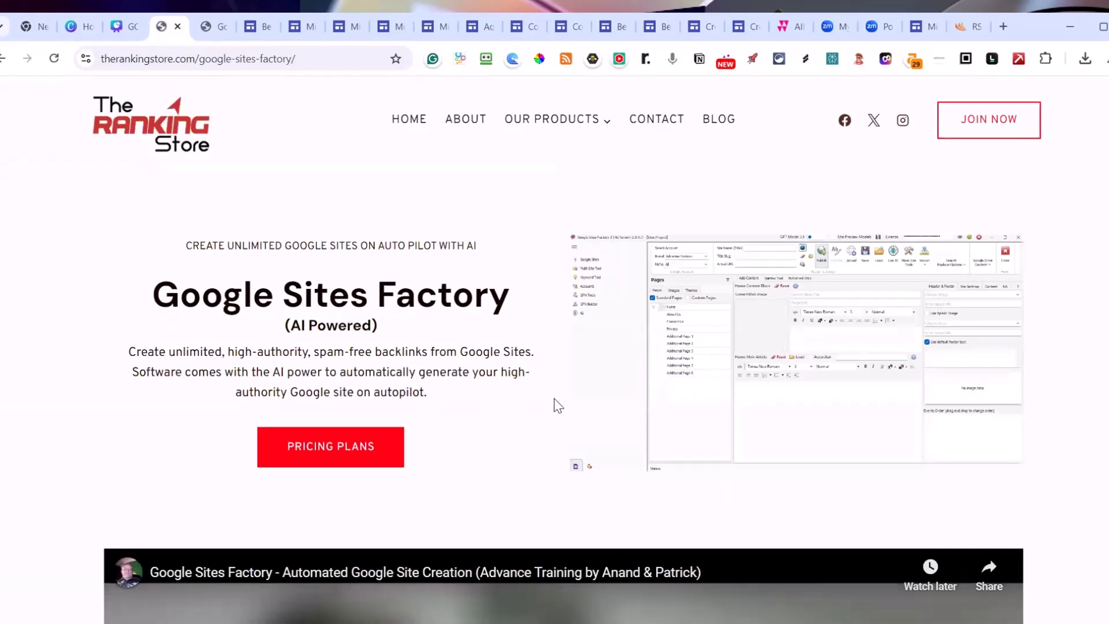
{"action": "scroll", "coordinate": [759, 375], "scroll_direction": "down", "scroll_amount": 10}
{"action": "scroll", "coordinate": [1103, 428], "scroll_direction": "down", "scroll_amount": 3}
{"action": "scroll", "coordinate": [1103, 427], "scroll_direction": "up", "scroll_amount": 4}
{"action": "scroll", "coordinate": [1103, 431], "scroll_direction": "down", "scroll_amount": 5}
{"action": "scroll", "coordinate": [1102, 433], "scroll_direction": "down", "scroll_amount": 7}
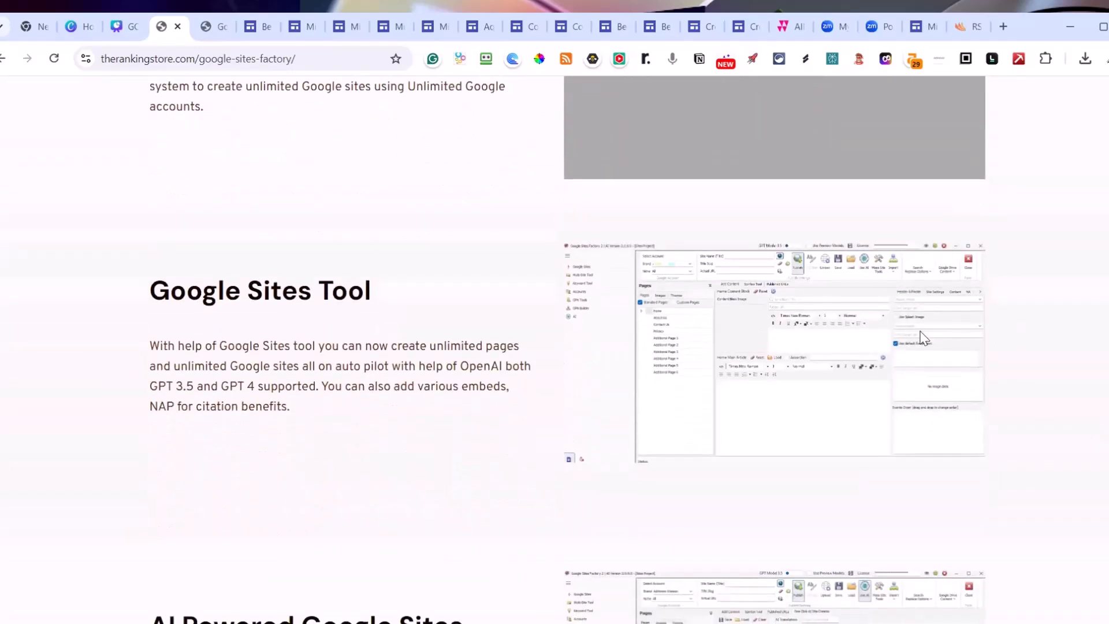
{"action": "scroll", "coordinate": [500, 346], "scroll_direction": "down", "scroll_amount": 8}
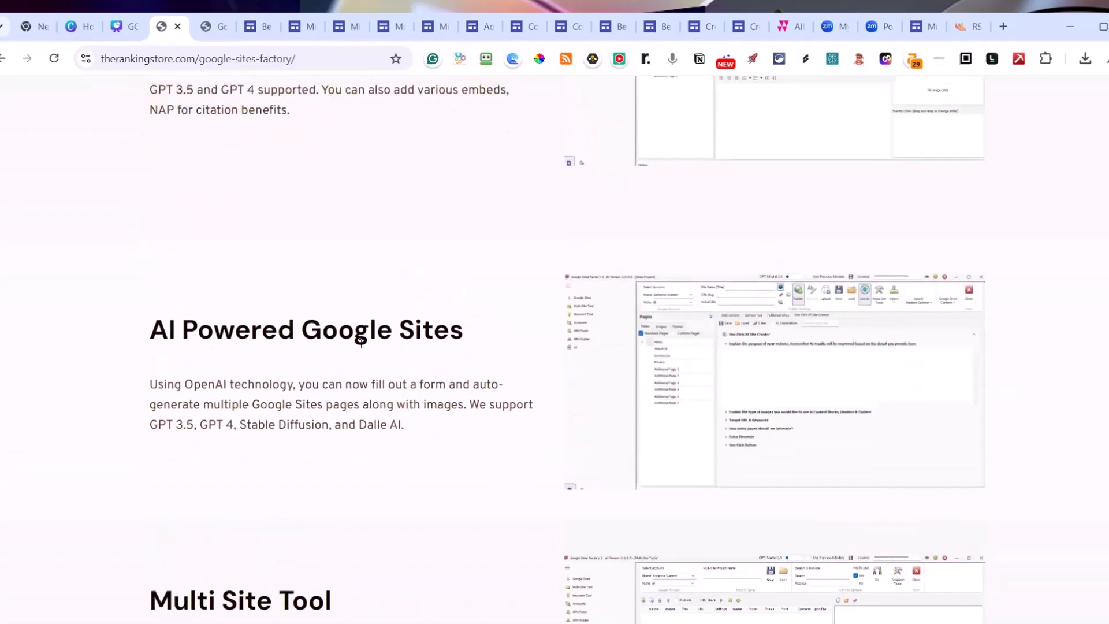
{"action": "scroll", "coordinate": [342, 350], "scroll_direction": "down", "scroll_amount": 7}
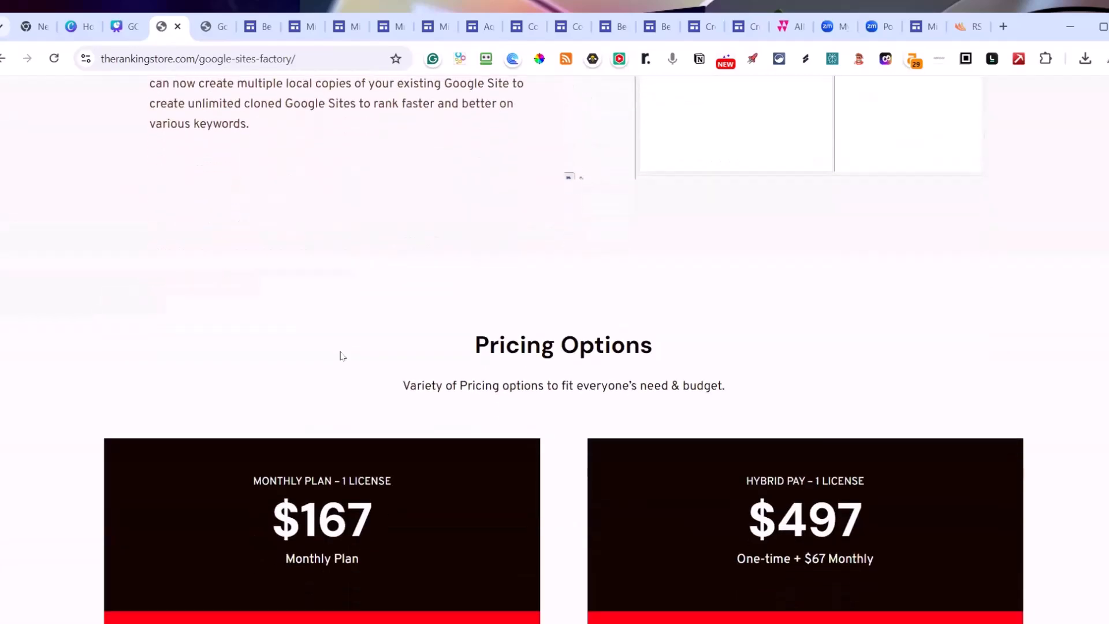
{"action": "scroll", "coordinate": [340, 356], "scroll_direction": "up", "scroll_amount": 5}
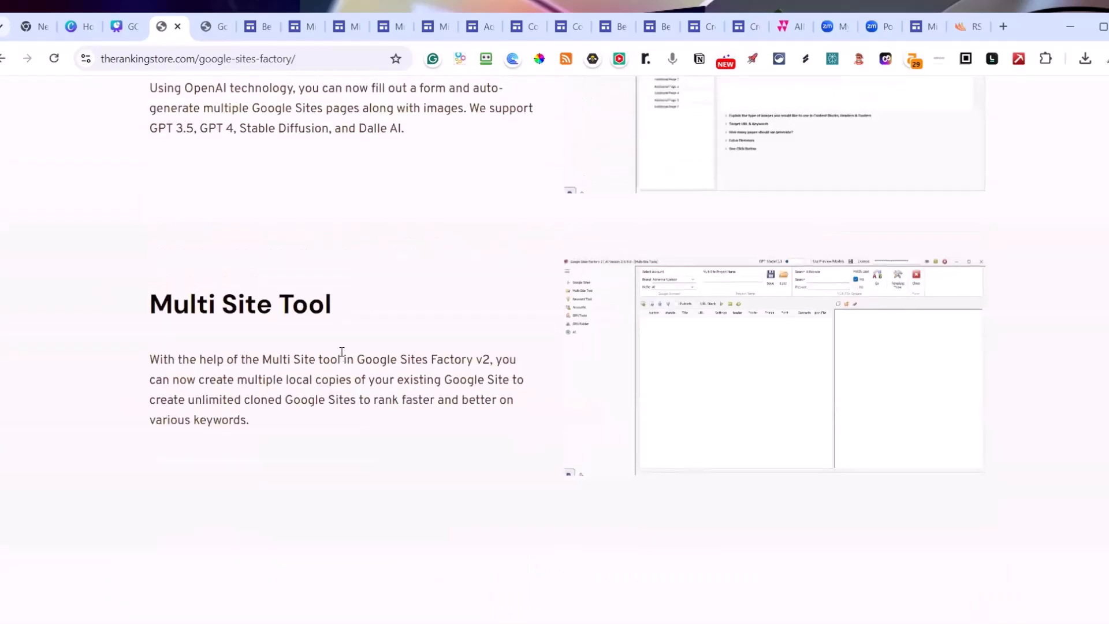
Return to the Canva slide listing everything included in the GSF2 AIMasher package
{"action": "key", "text": "alt+Tab"}
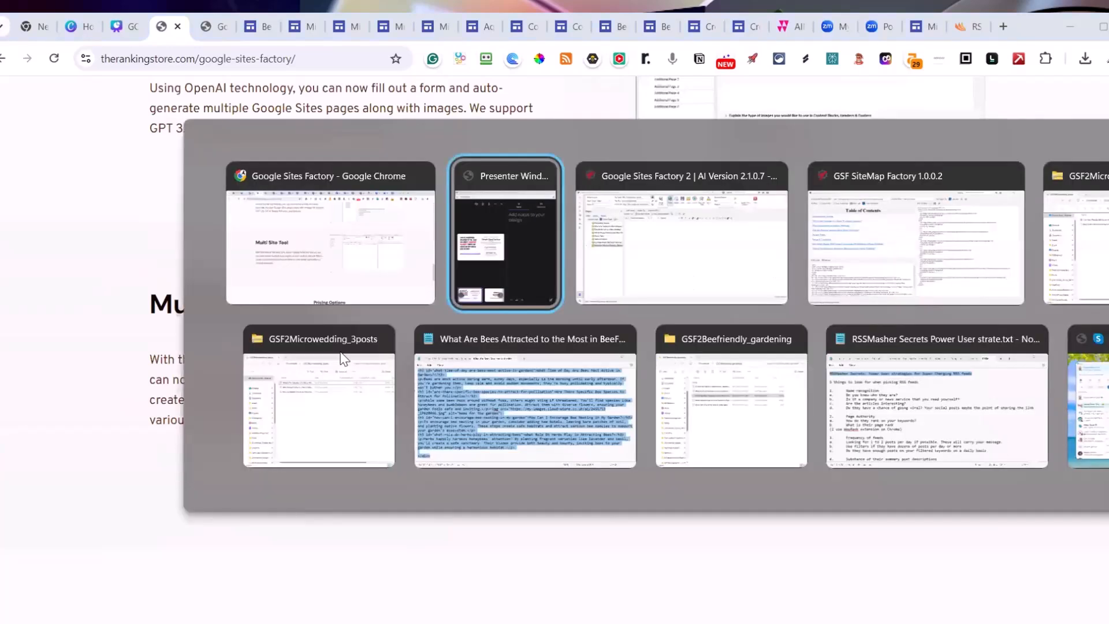
{"action": "key", "text": "Escape"}
{"action": "left_click", "coordinate": [116, 26]}
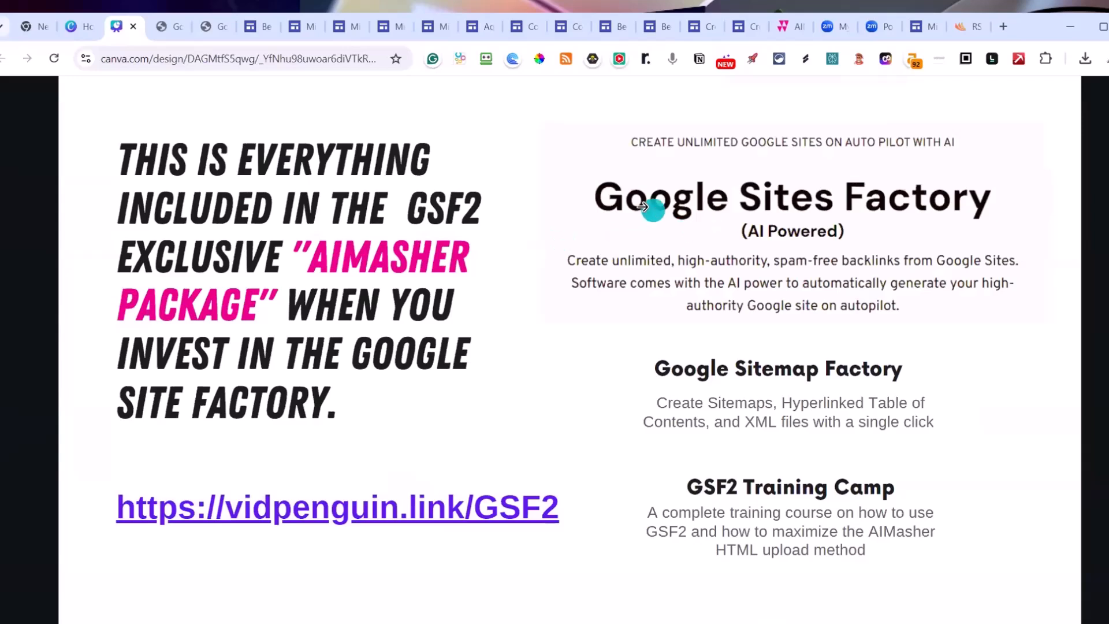
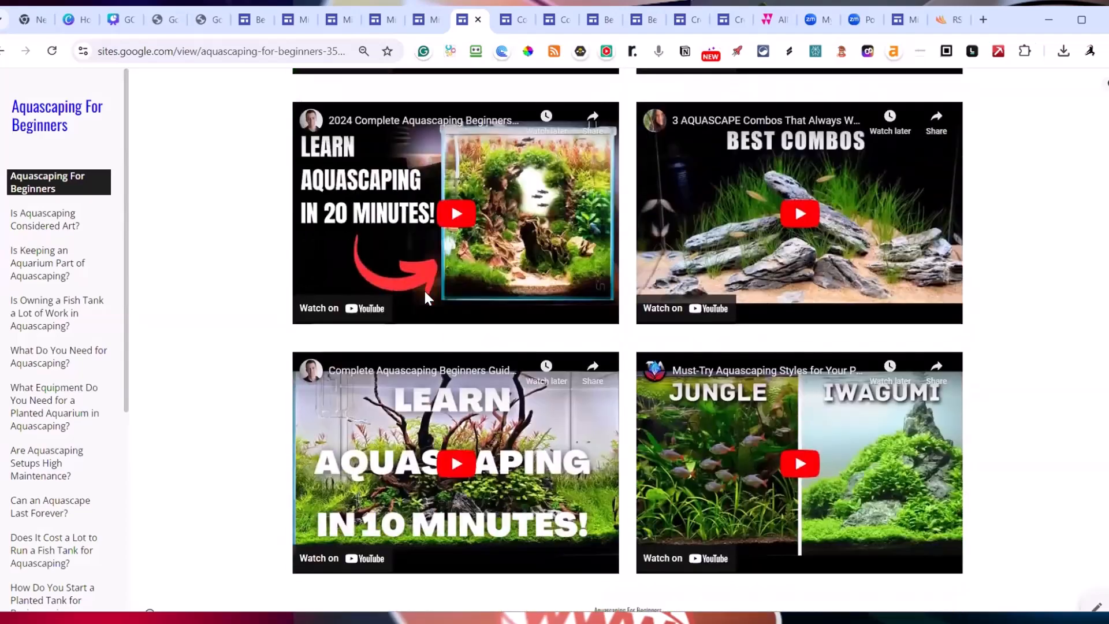
From the top of the Aquascaping For Beginners home page, open the planted aquarium equipment article and view its audio summary
{"action": "scroll", "coordinate": [425, 292], "scroll_direction": "up", "scroll_amount": 7}
{"action": "scroll", "coordinate": [425, 296], "scroll_direction": "up", "scroll_amount": 10}
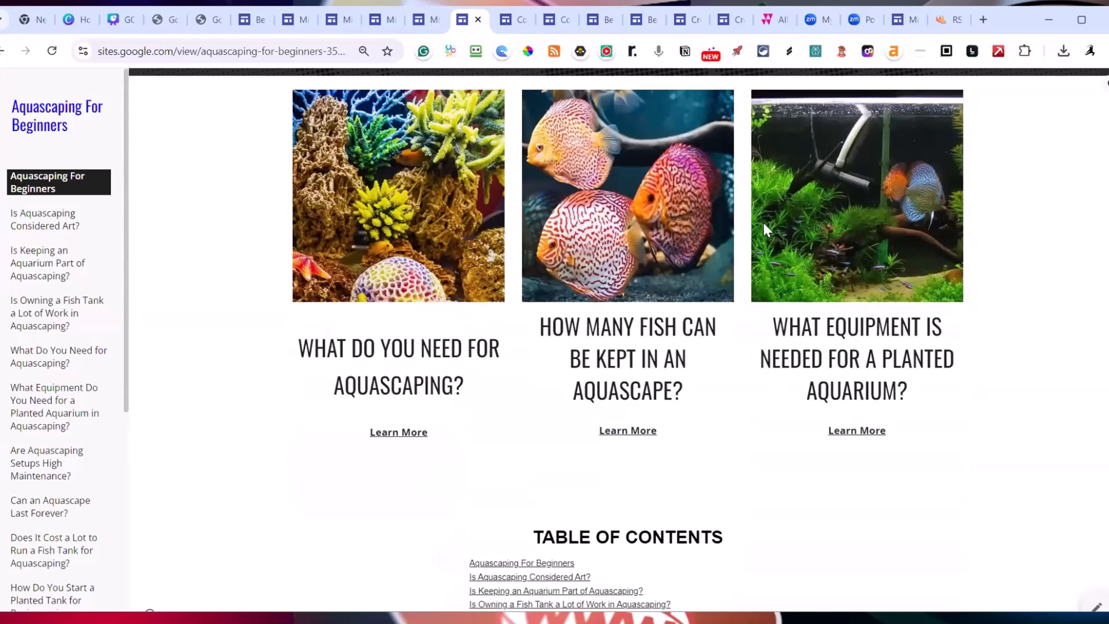
{"action": "scroll", "coordinate": [765, 223], "scroll_direction": "up", "scroll_amount": 3}
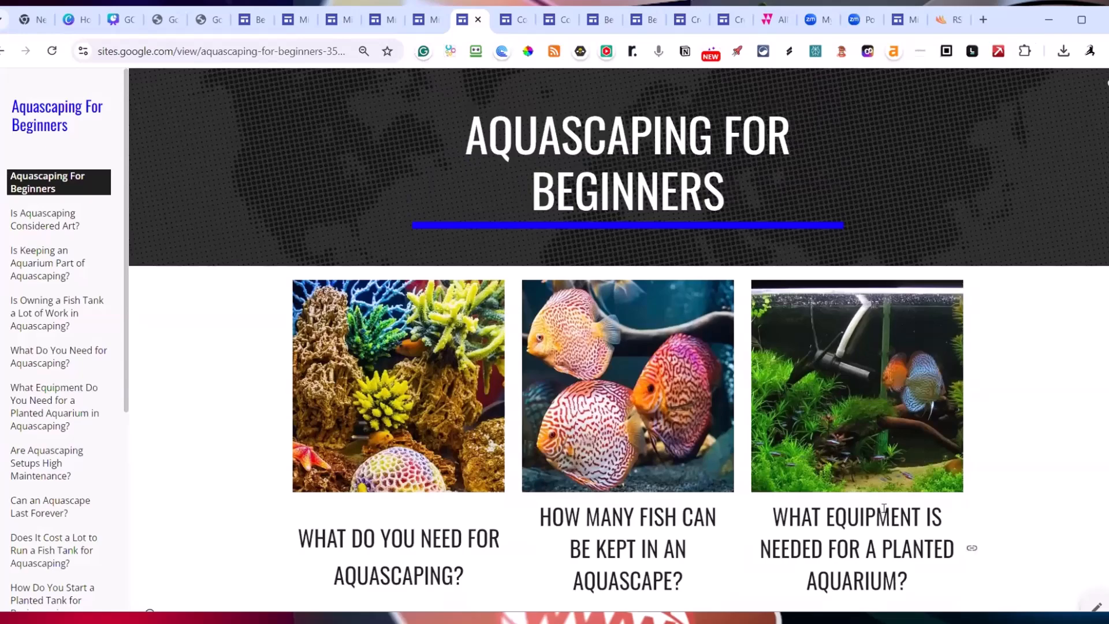
{"action": "scroll", "coordinate": [883, 508], "scroll_direction": "down", "scroll_amount": 3}
{"action": "left_click", "coordinate": [869, 476]}
{"action": "scroll", "coordinate": [737, 366], "scroll_direction": "down", "scroll_amount": 6}
{"action": "scroll", "coordinate": [650, 277], "scroll_direction": "down", "scroll_amount": 5}
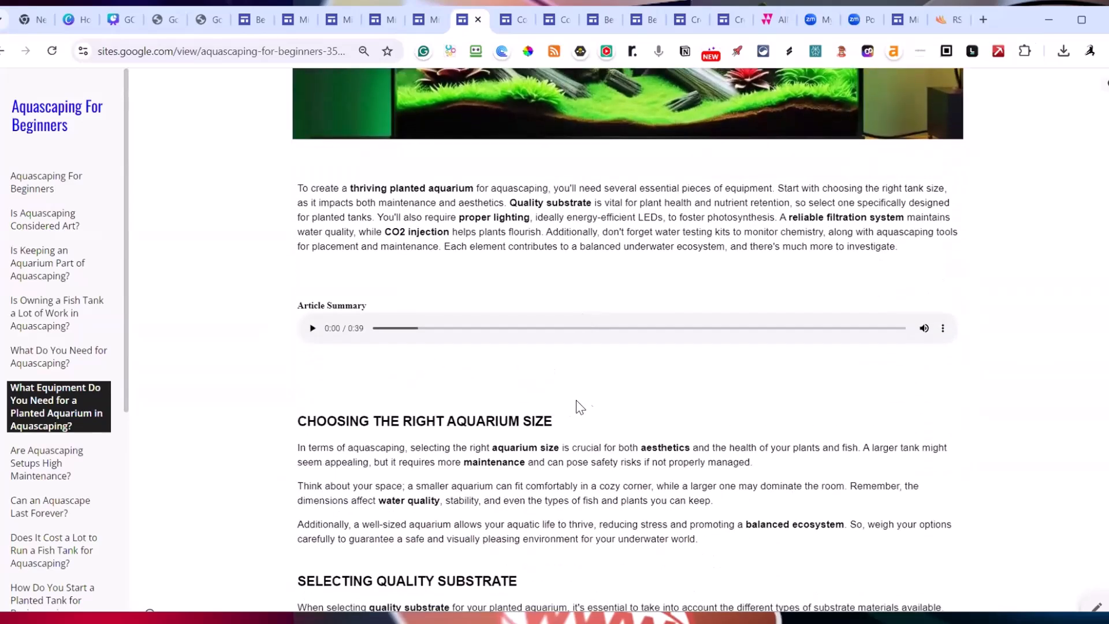
{"action": "scroll", "coordinate": [587, 404], "scroll_direction": "down", "scroll_amount": 1}
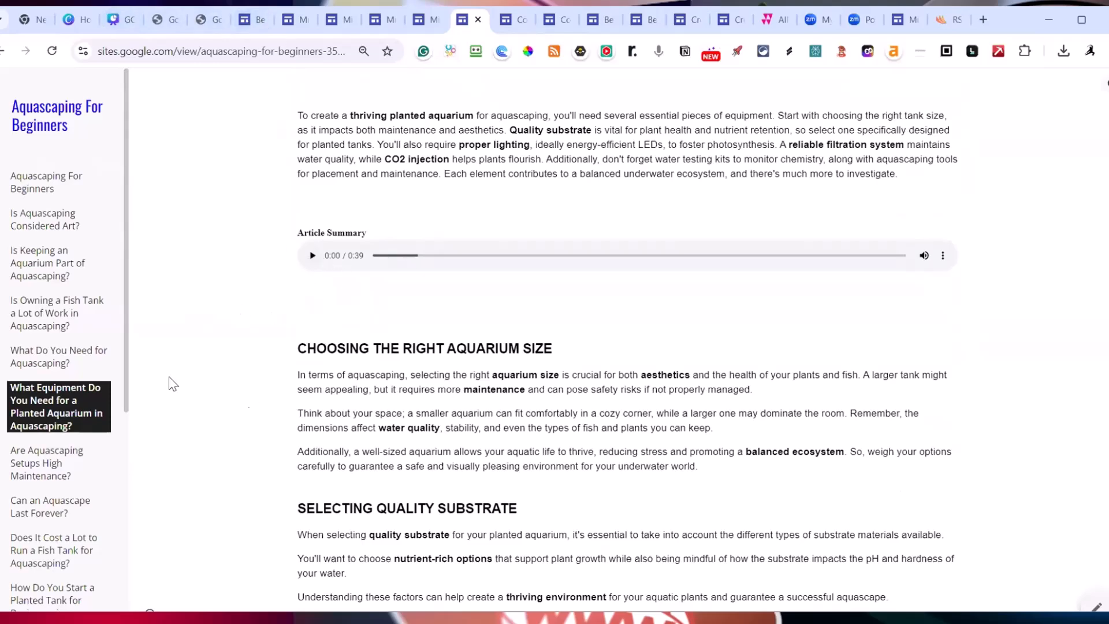
Leave the Microwedding Secrets publish review, return to the Google Sites list, and open Aquascaping For Beginners for editing
{"action": "left_click", "coordinate": [250, 20]}
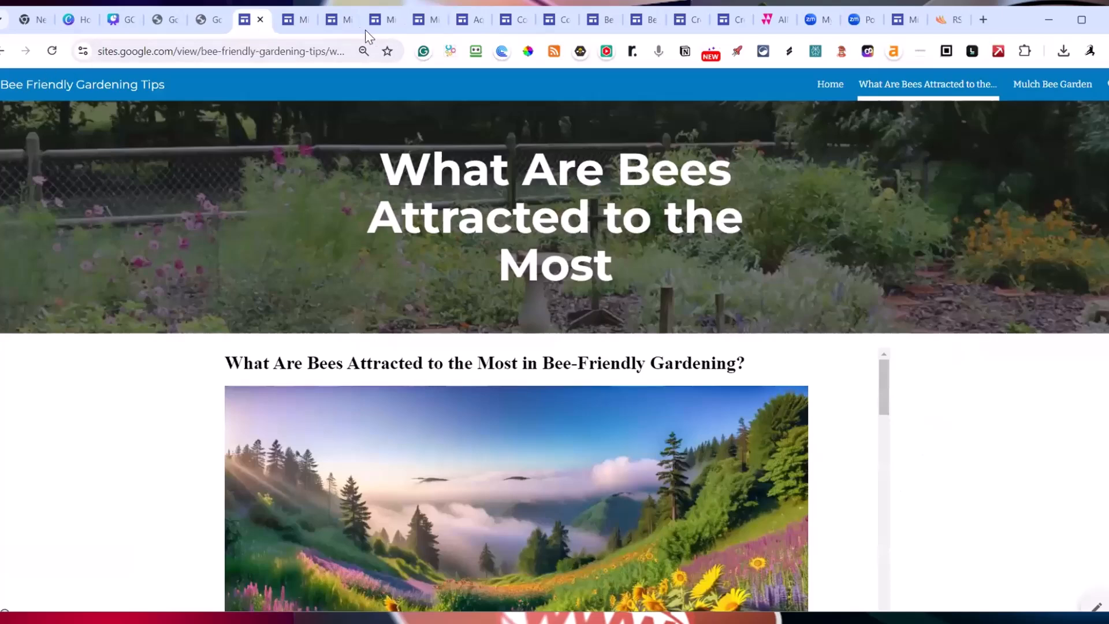
{"action": "left_click", "coordinate": [291, 16]}
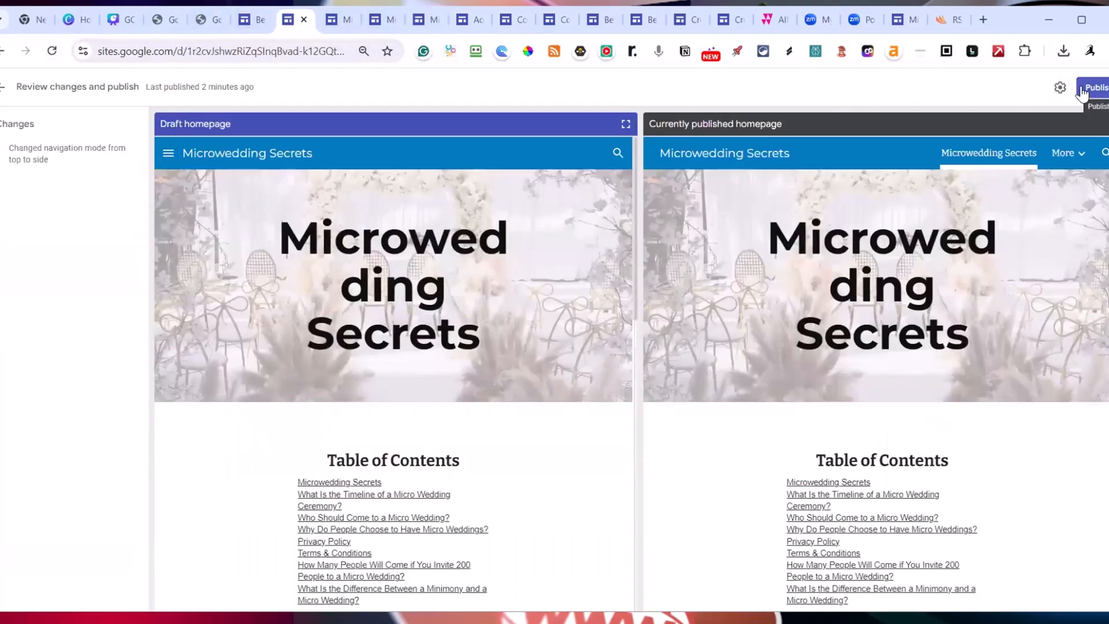
{"action": "left_click", "coordinate": [4, 87]}
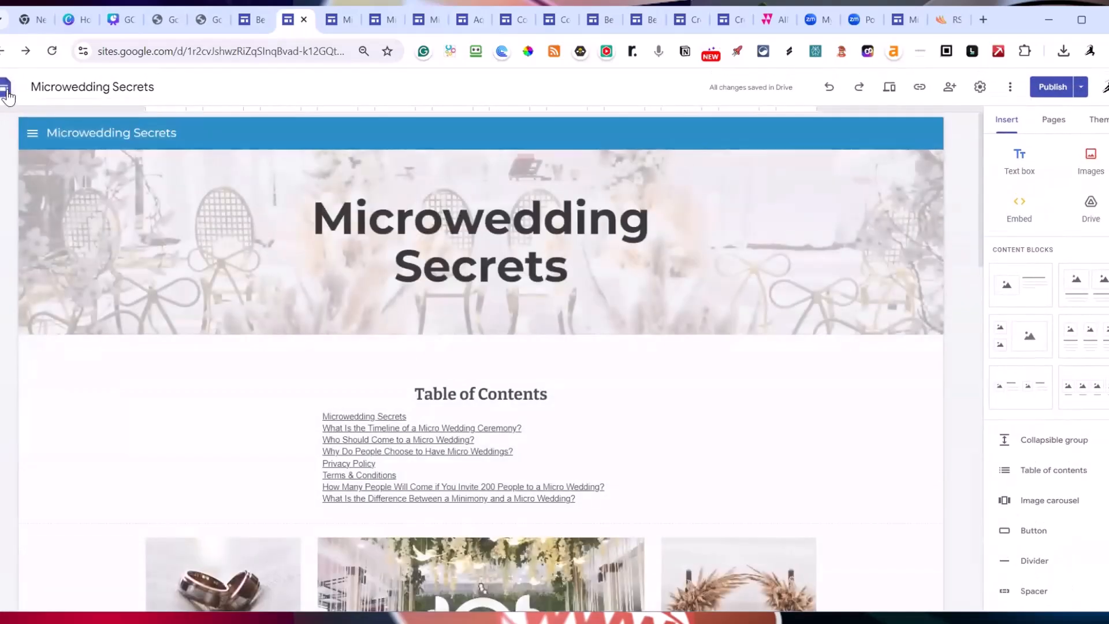
{"action": "left_click", "coordinate": [7, 90]}
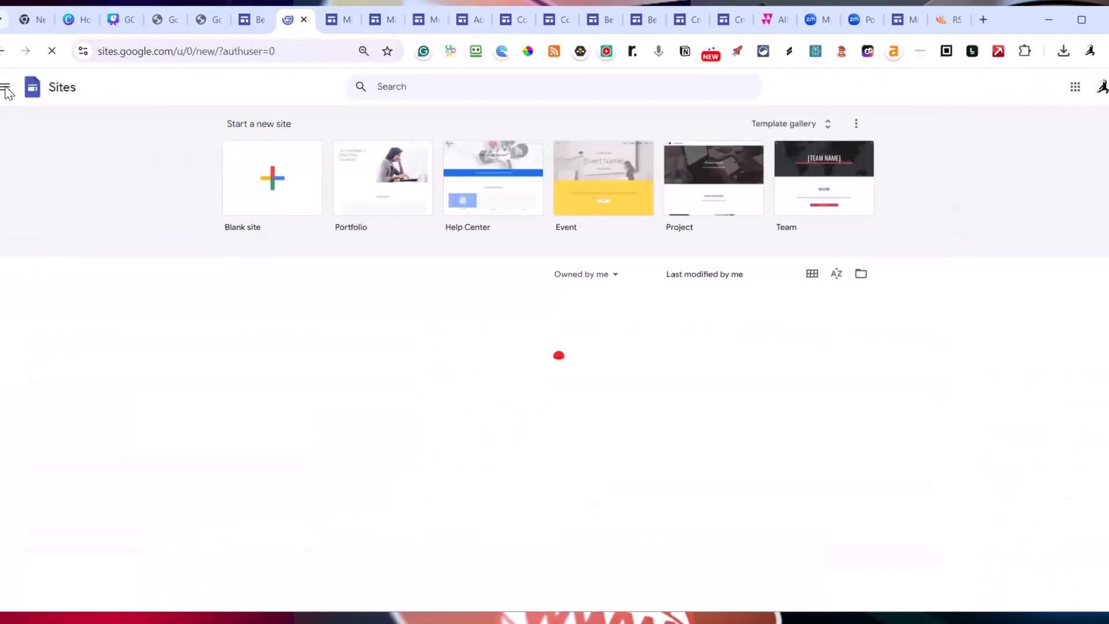
{"action": "scroll", "coordinate": [326, 370], "scroll_direction": "down", "scroll_amount": 1}
{"action": "scroll", "coordinate": [326, 370], "scroll_direction": "down", "scroll_amount": 1}
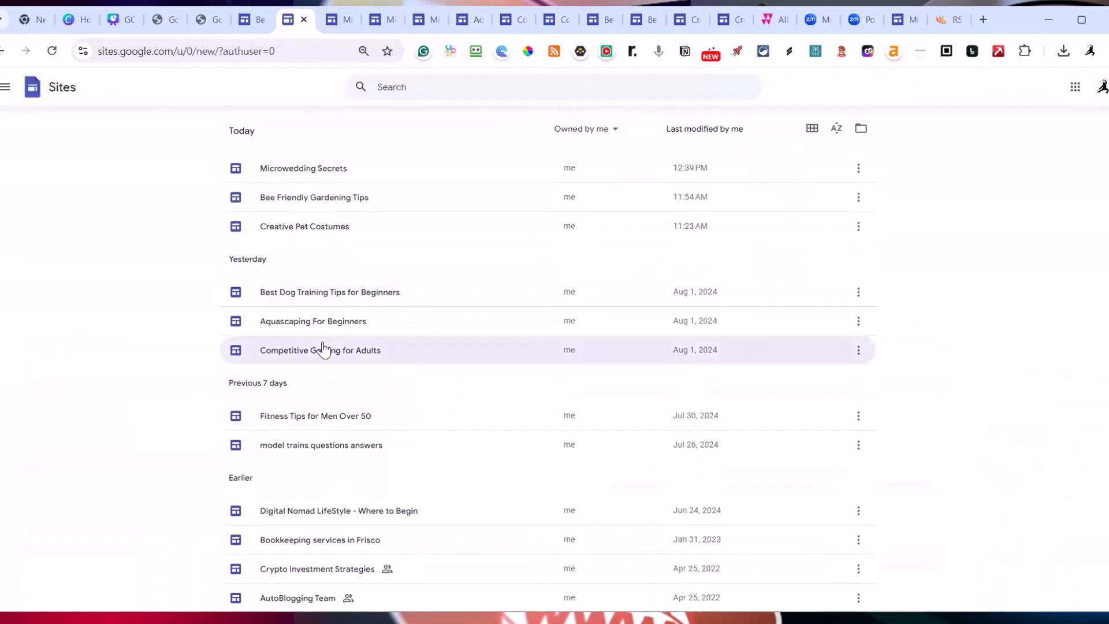
{"action": "left_click", "coordinate": [328, 322]}
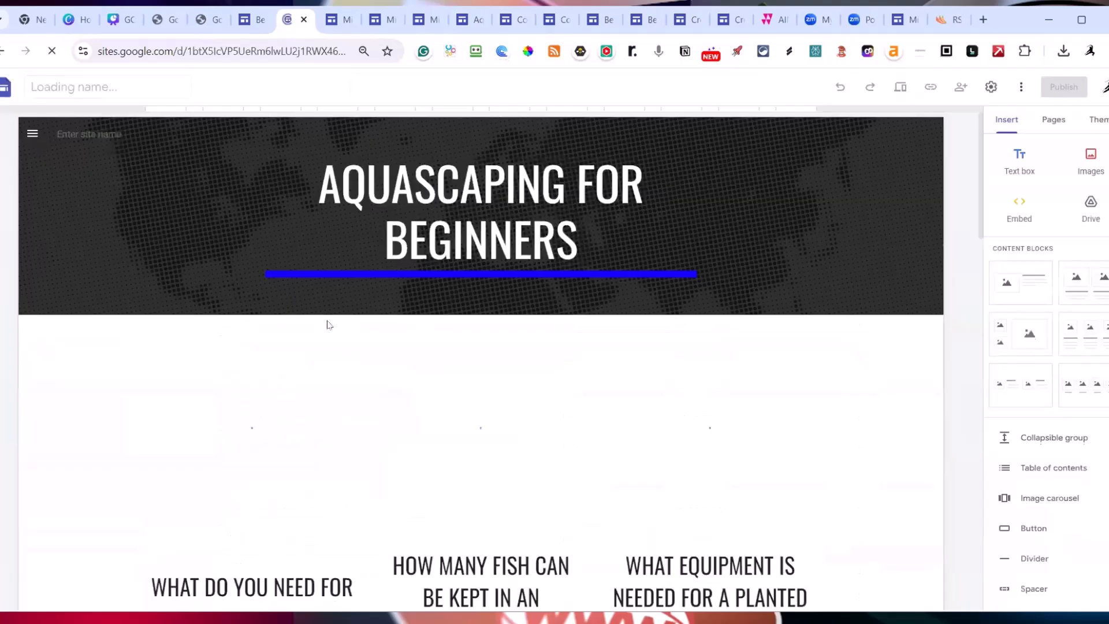
Inspect the embedded audio players on the How Many Fish Can Be Kept and How Long Does It Take pages in the editor
{"action": "scroll", "coordinate": [217, 267], "scroll_direction": "down", "scroll_amount": 4}
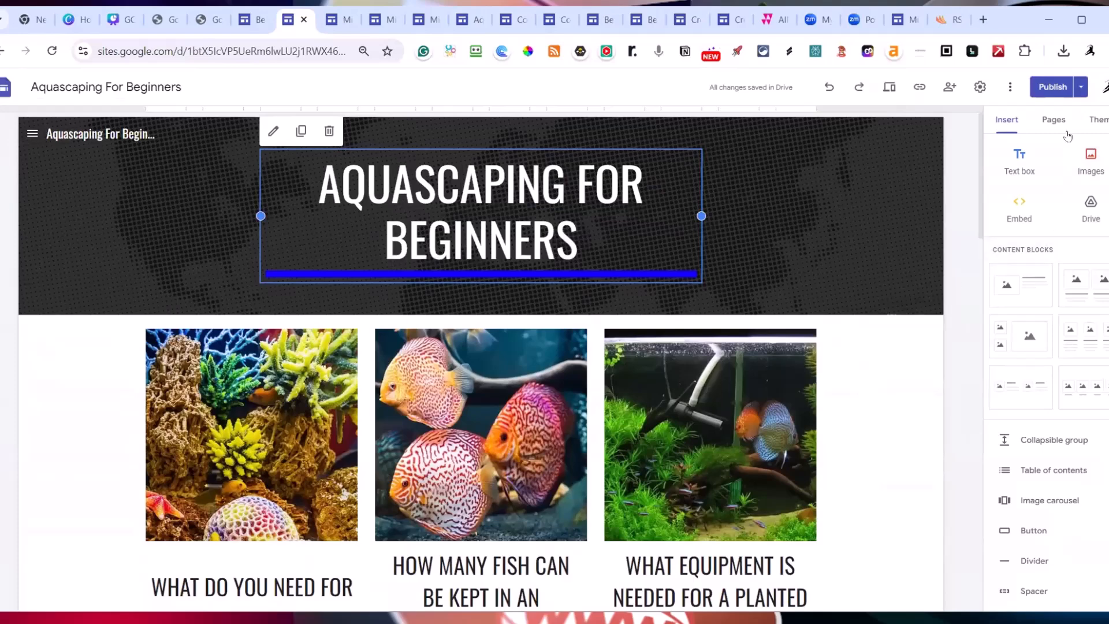
{"action": "left_click", "coordinate": [1054, 120]}
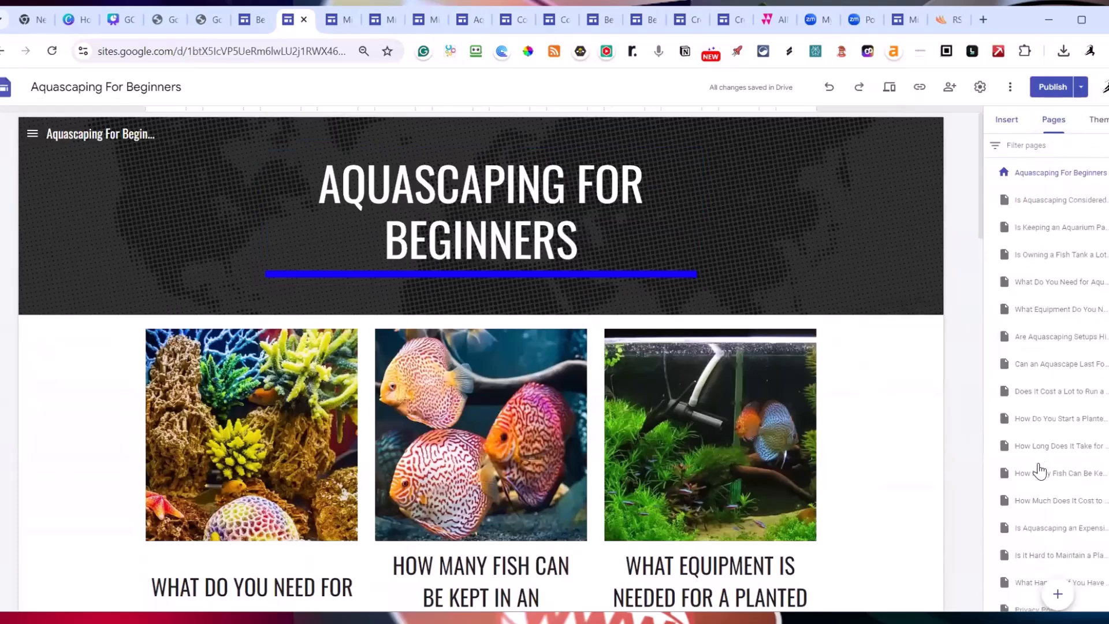
{"action": "left_click", "coordinate": [1041, 475]}
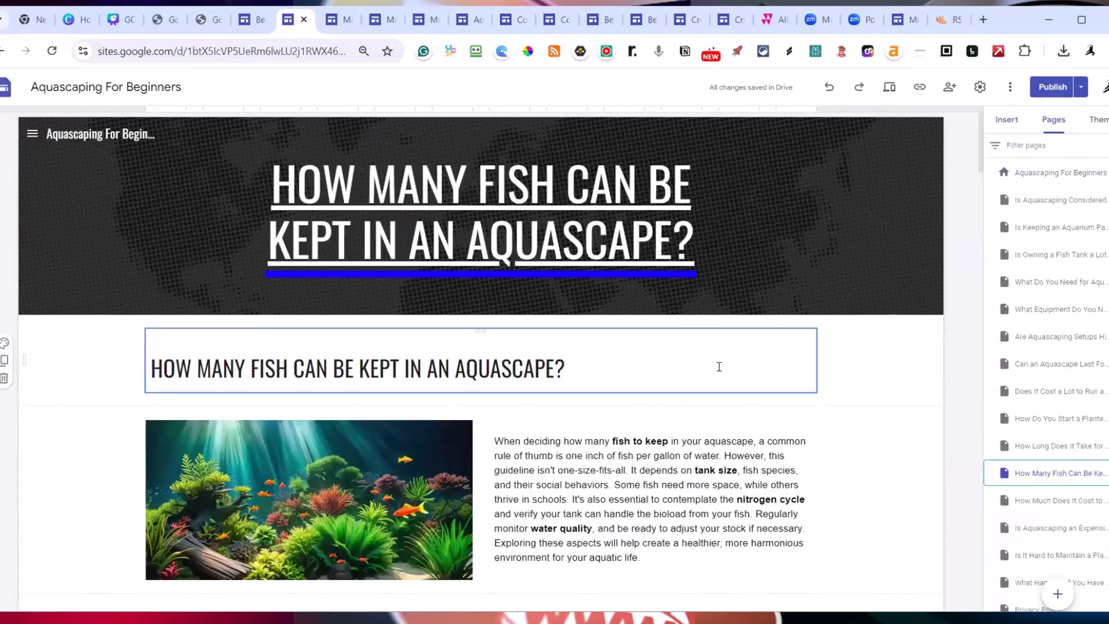
{"action": "scroll", "coordinate": [814, 367], "scroll_direction": "down", "scroll_amount": 7}
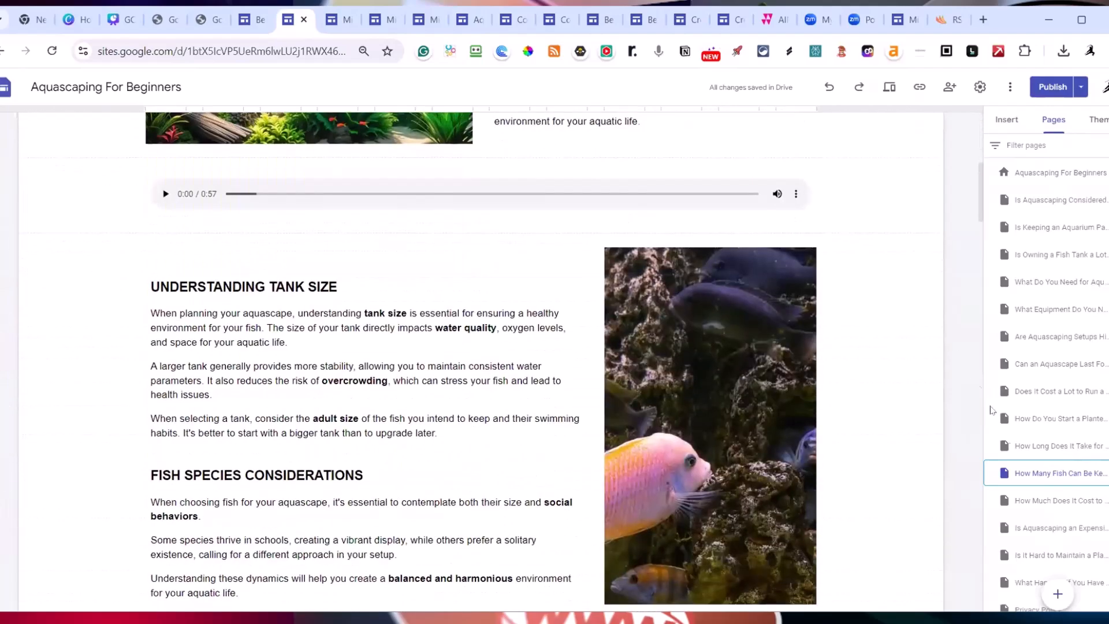
{"action": "left_click", "coordinate": [1032, 448]}
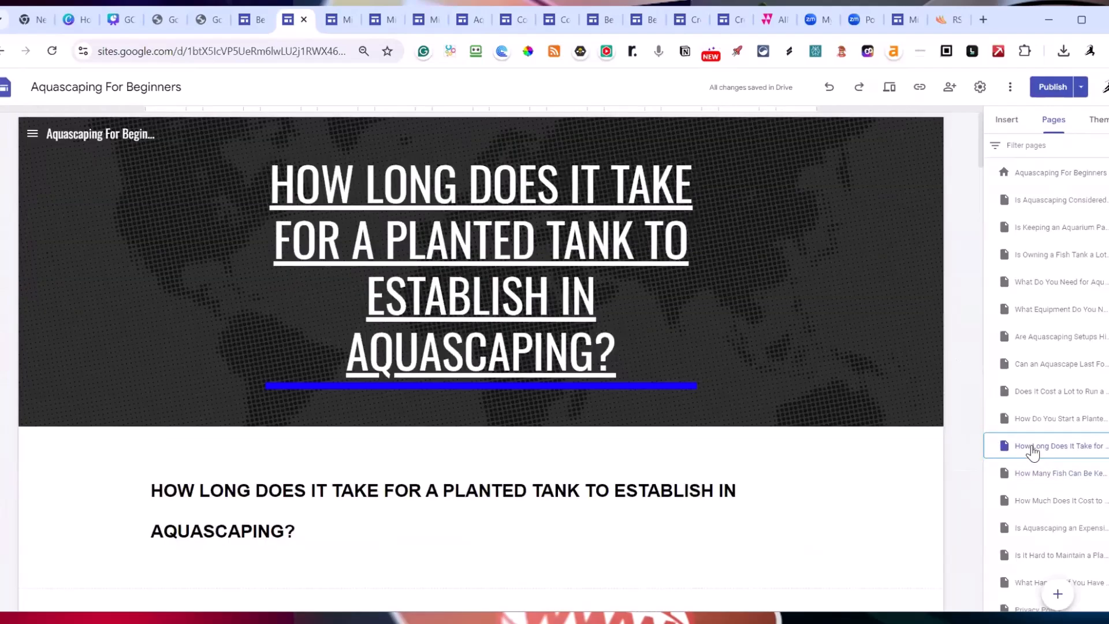
{"action": "scroll", "coordinate": [722, 324], "scroll_direction": "down", "scroll_amount": 8}
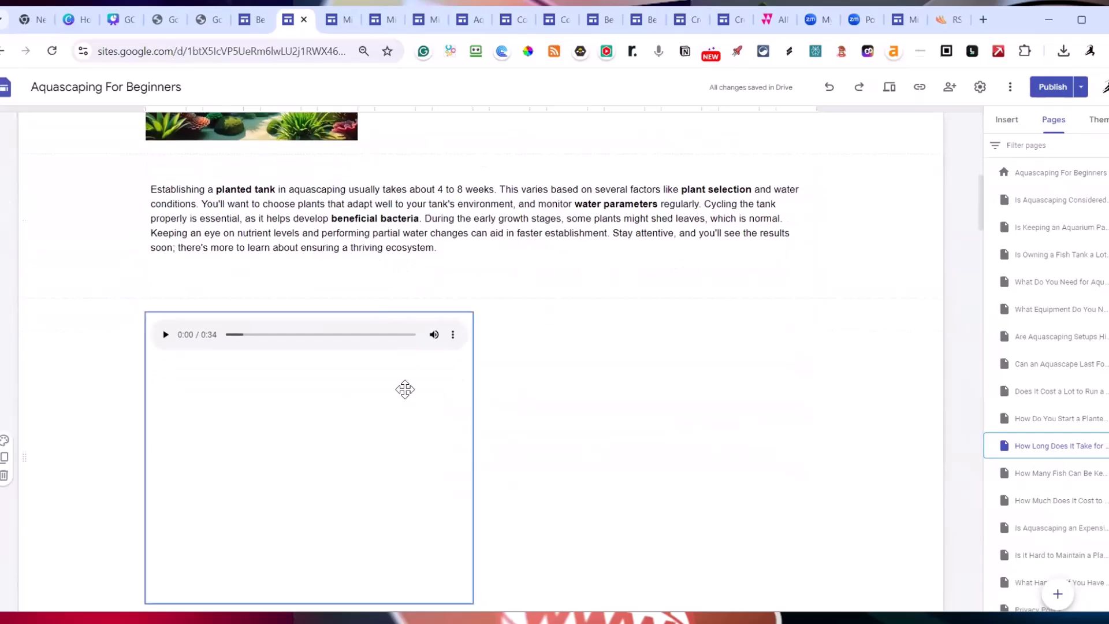
Shrink the audio embed on the How Long Does It Take page to the player's height and stretch it across the full content width
{"action": "left_click", "coordinate": [384, 418]}
{"action": "scroll", "coordinate": [725, 341], "scroll_direction": "down", "scroll_amount": 4}
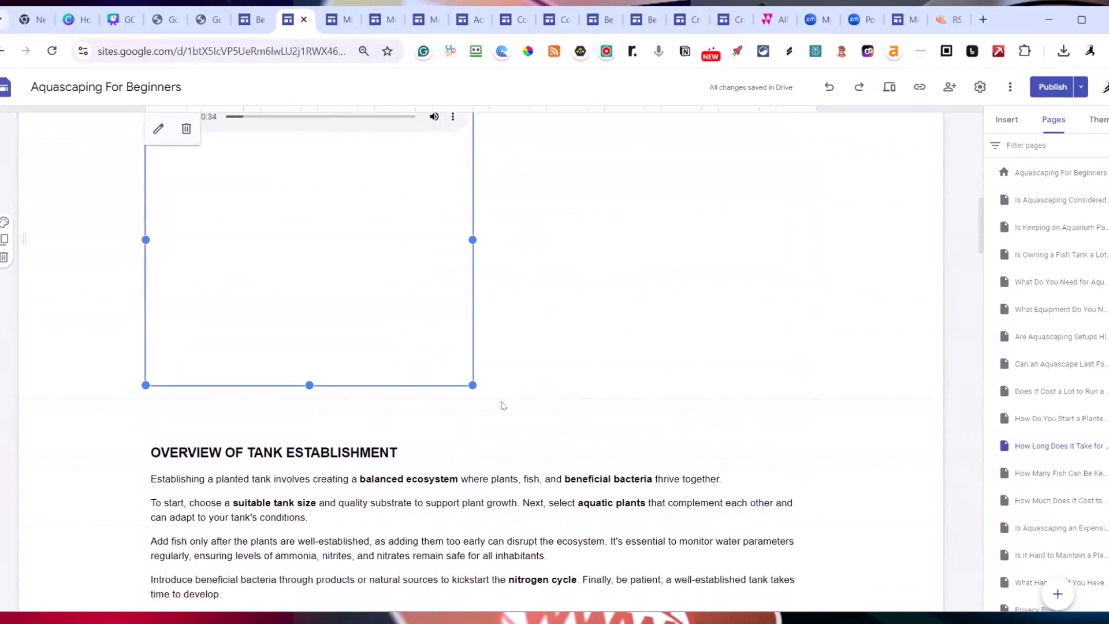
{"action": "scroll", "coordinate": [397, 319], "scroll_direction": "up", "scroll_amount": 1}
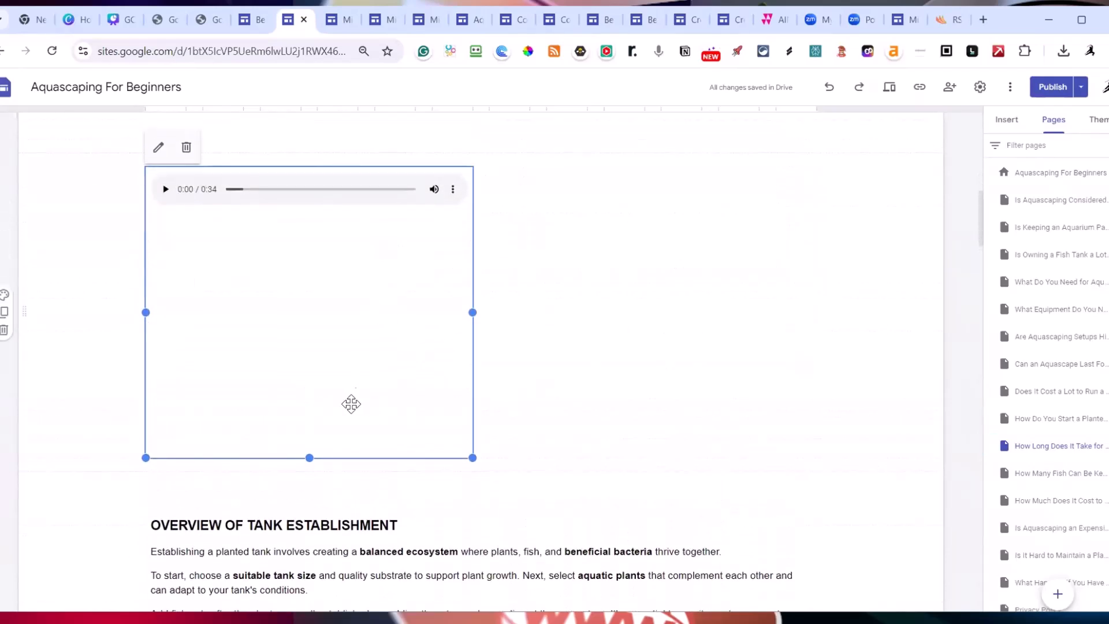
{"action": "left_click_drag", "start_coordinate": [309, 457], "coordinate": [311, 210]}
{"action": "left_click_drag", "start_coordinate": [473, 188], "coordinate": [816, 188]}
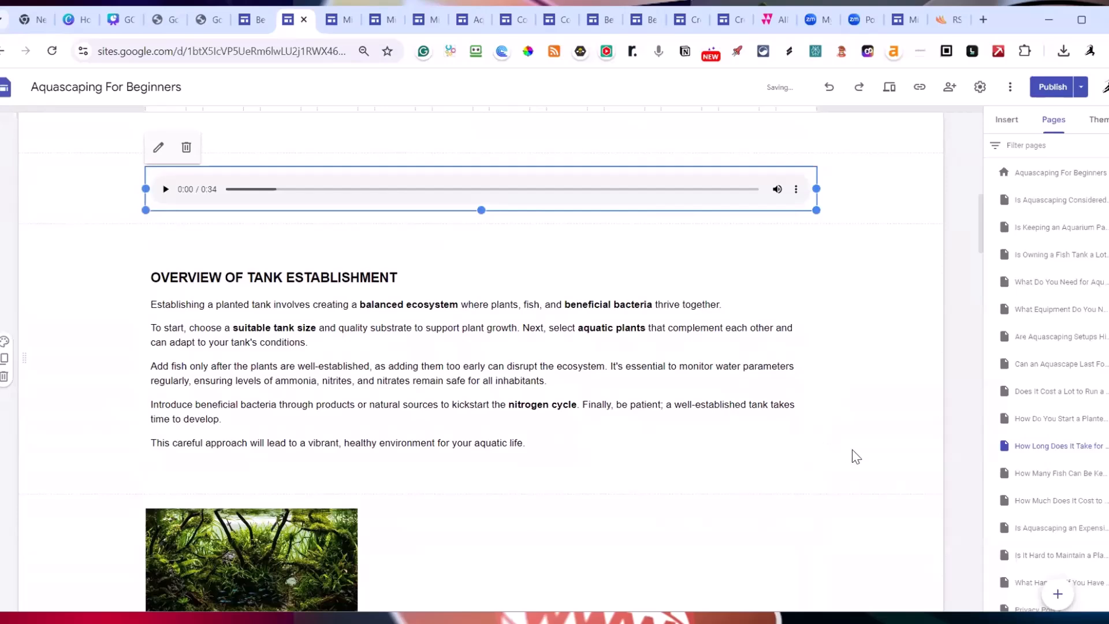
Enlarge the planted tank image below the Overview of Tank Establishment section to the full content width
{"action": "scroll", "coordinate": [853, 453], "scroll_direction": "down", "scroll_amount": 8}
{"action": "scroll", "coordinate": [376, 317], "scroll_direction": "up", "scroll_amount": 6}
{"action": "left_click", "coordinate": [281, 419]}
{"action": "left_click_drag", "start_coordinate": [358, 422], "coordinate": [816, 425]}
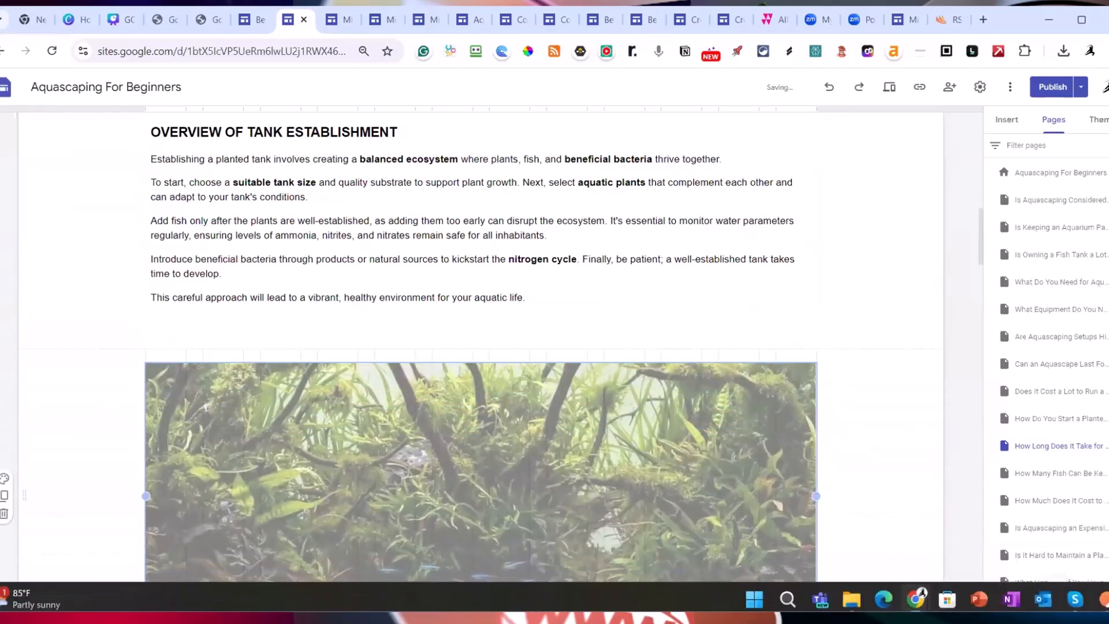
Enlarge the underwater scene image beneath the article title to the full content width and extend its height to show the whole picture
{"action": "scroll", "coordinate": [370, 354], "scroll_direction": "up", "scroll_amount": 9}
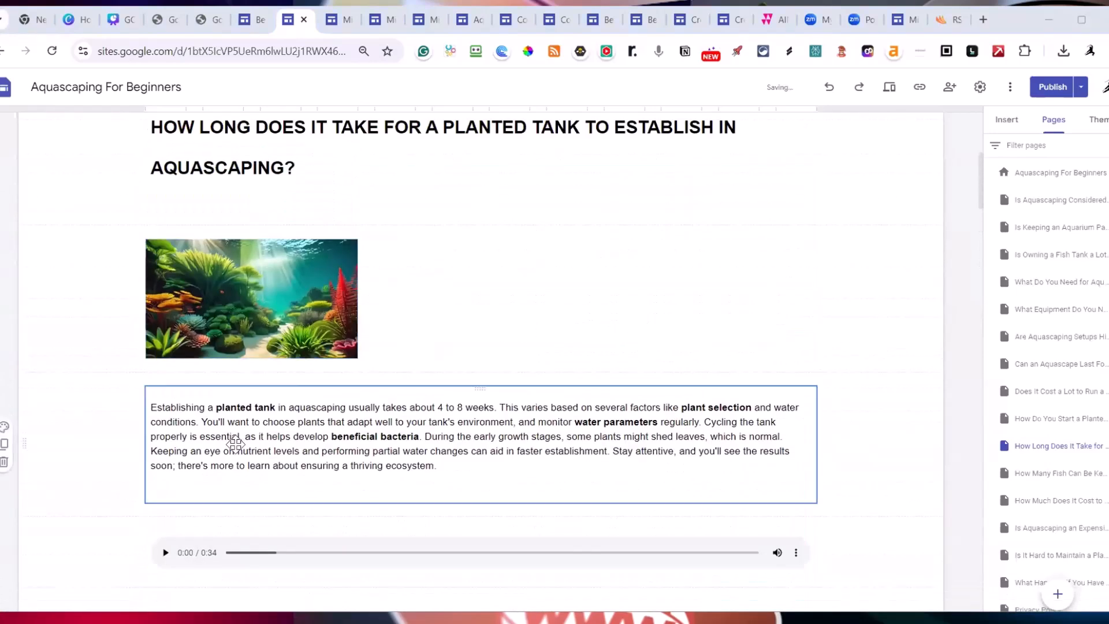
{"action": "left_click", "coordinate": [241, 324]}
{"action": "left_click_drag", "start_coordinate": [354, 298], "coordinate": [816, 299]}
{"action": "left_click_drag", "start_coordinate": [481, 356], "coordinate": [483, 615]}
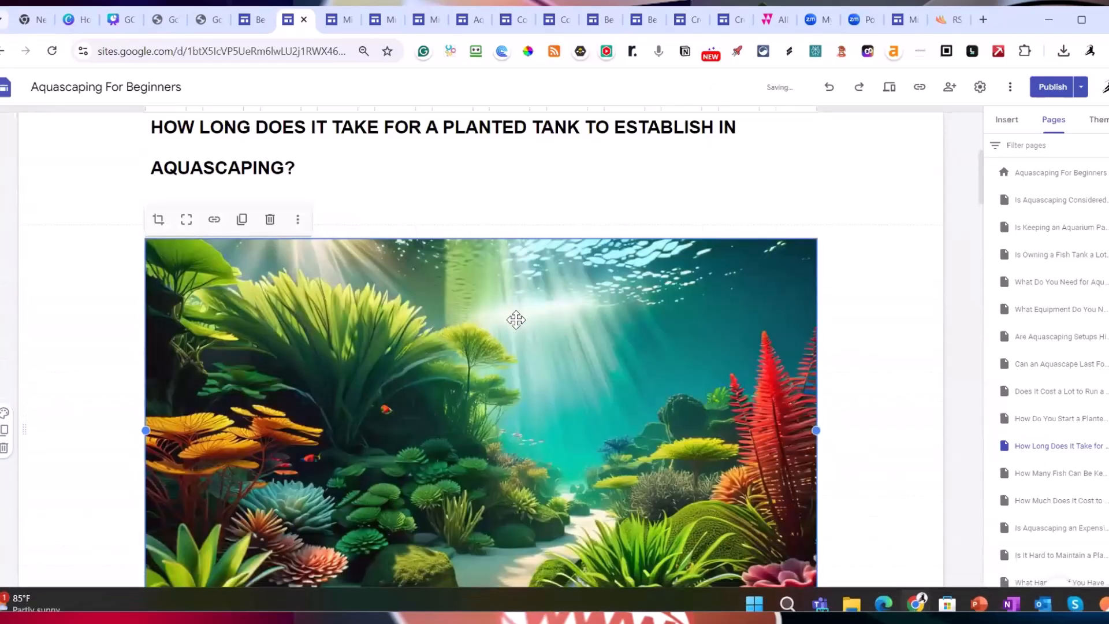
Remove the blank line after the article title in the page body and set its text style to Heading
{"action": "scroll", "coordinate": [489, 327], "scroll_direction": "up", "scroll_amount": 4}
{"action": "left_click", "coordinate": [360, 385]}
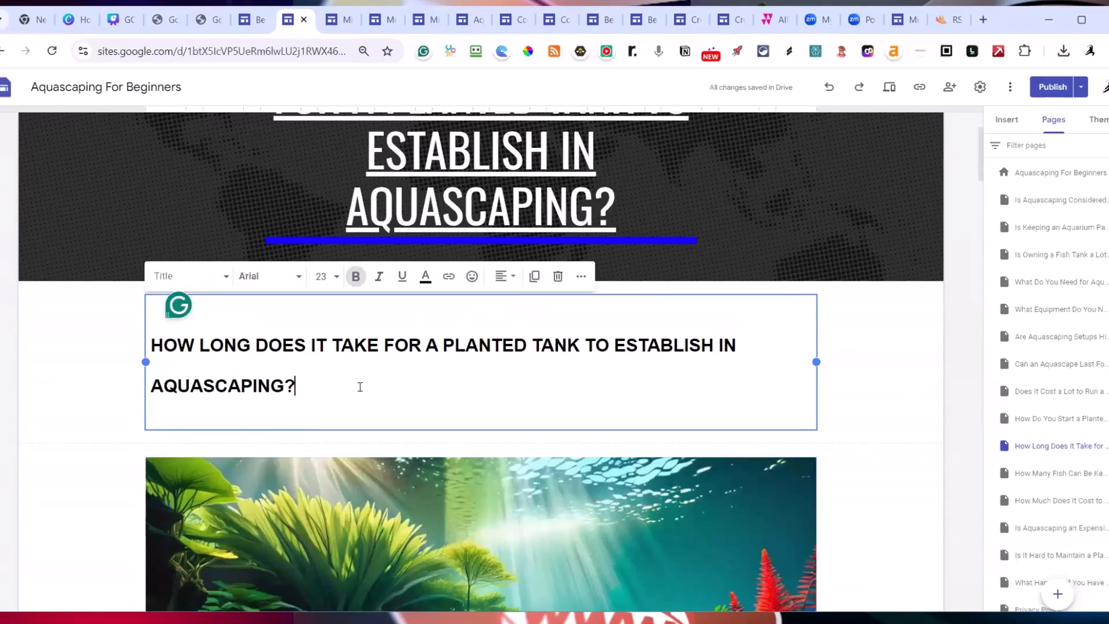
{"action": "key", "text": "Delete"}
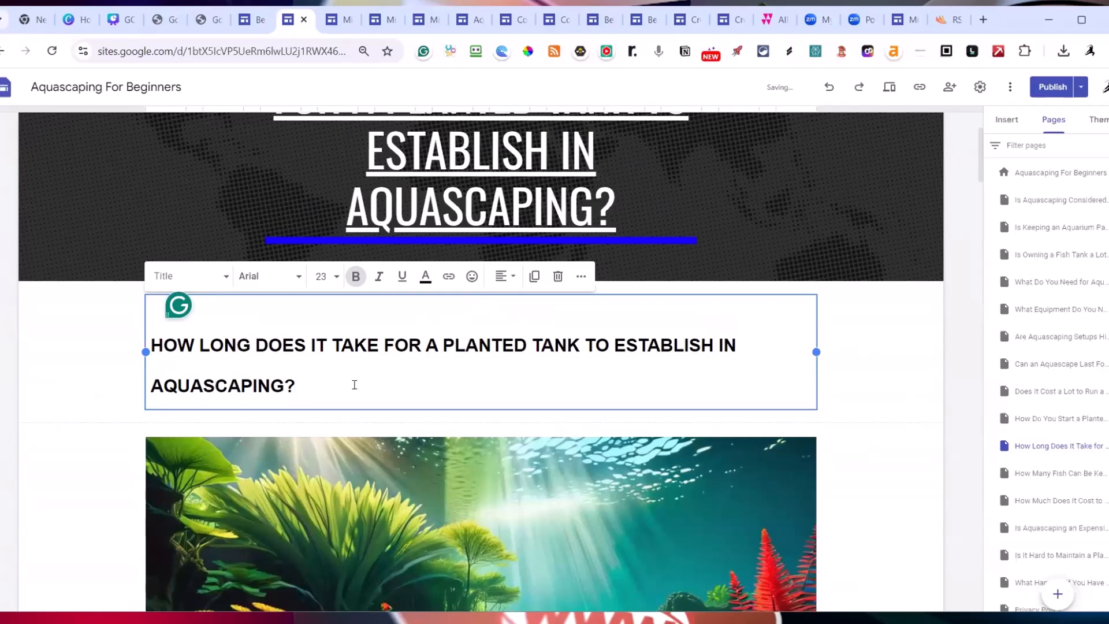
{"action": "left_click", "coordinate": [225, 284]}
{"action": "left_click", "coordinate": [168, 362]}
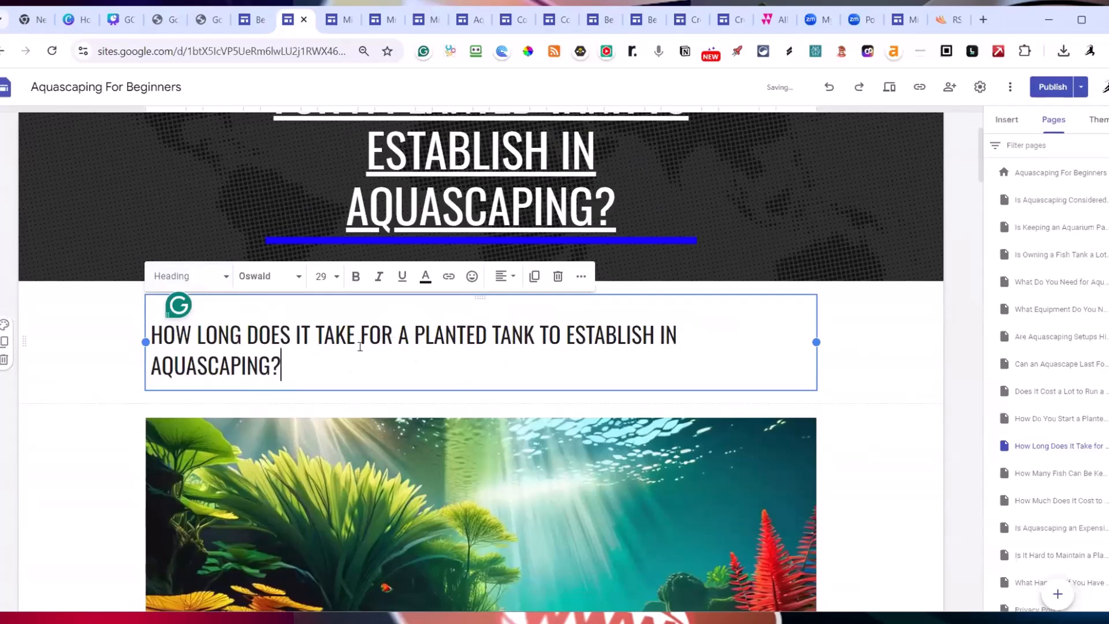
{"action": "scroll", "coordinate": [728, 225], "scroll_direction": "up", "scroll_amount": 3}
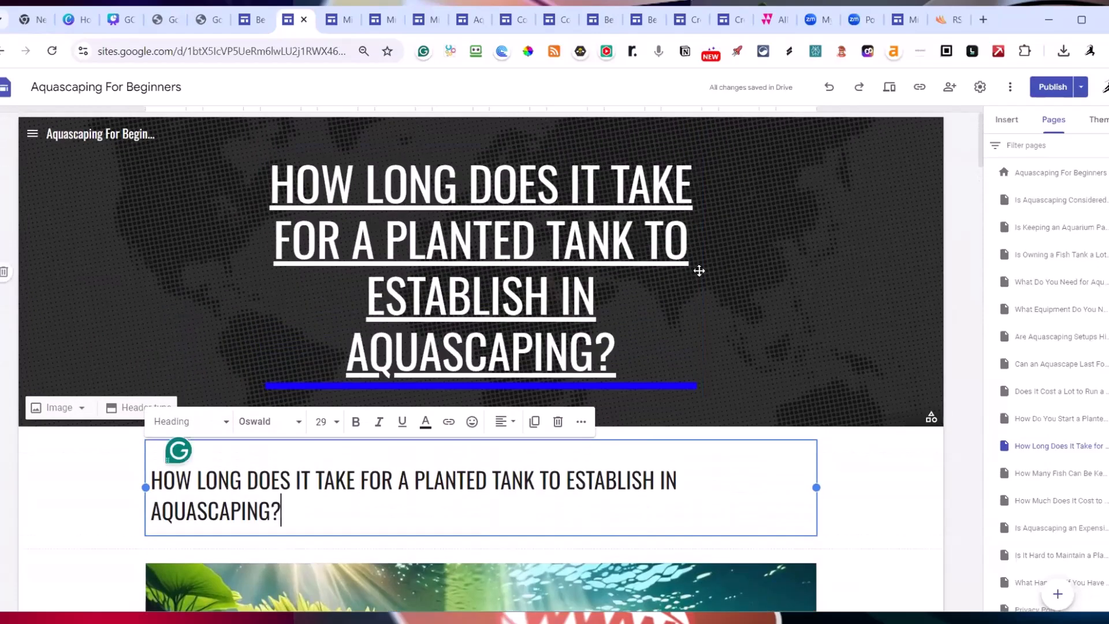
{"action": "scroll", "coordinate": [891, 255], "scroll_direction": "down", "scroll_amount": 3}
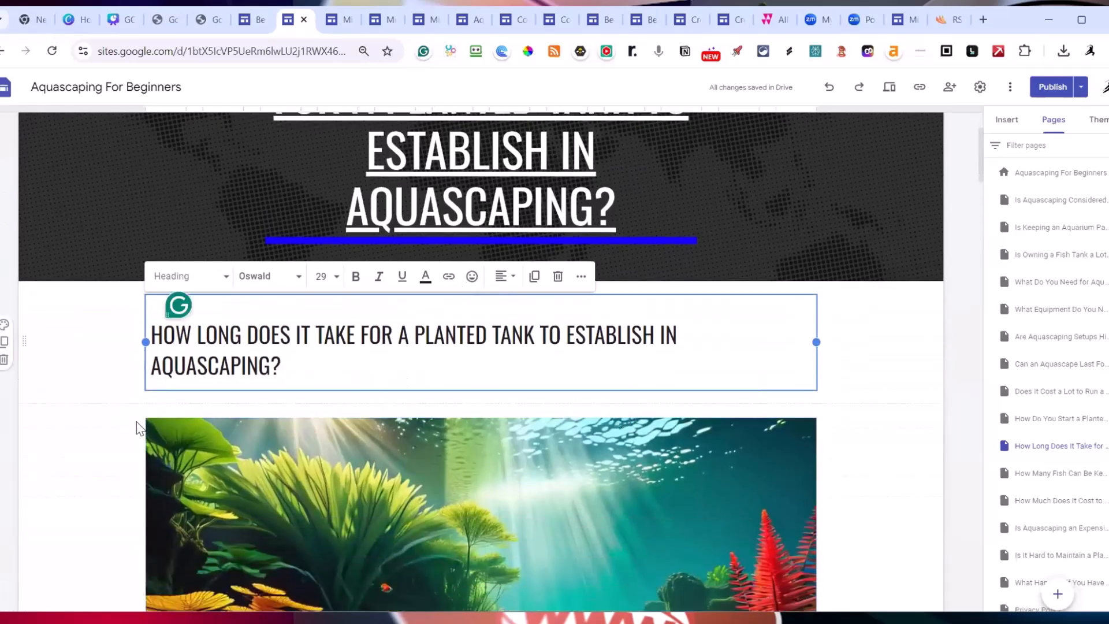
Remove the blank line at the end of the Initial Setup and Preparation text box
{"action": "scroll", "coordinate": [77, 448], "scroll_direction": "down", "scroll_amount": 6}
{"action": "scroll", "coordinate": [67, 452], "scroll_direction": "up", "scroll_amount": 4}
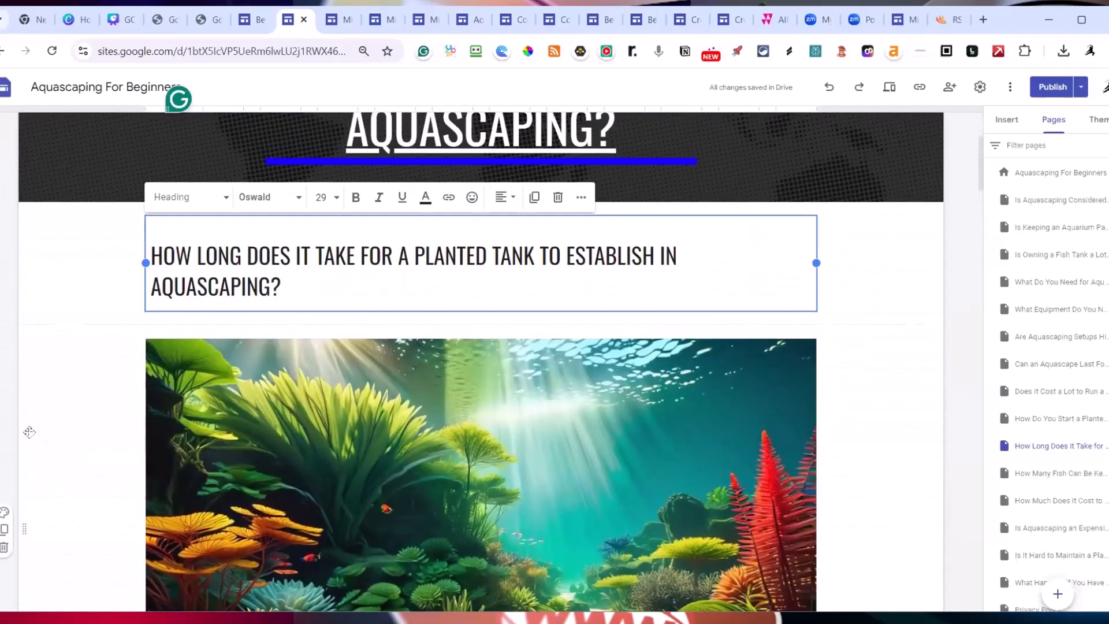
{"action": "scroll", "coordinate": [29, 439], "scroll_direction": "down", "scroll_amount": 10}
{"action": "scroll", "coordinate": [28, 447], "scroll_direction": "down", "scroll_amount": 10}
{"action": "scroll", "coordinate": [29, 448], "scroll_direction": "up", "scroll_amount": 1}
{"action": "scroll", "coordinate": [29, 448], "scroll_direction": "down", "scroll_amount": 4}
{"action": "left_click", "coordinate": [677, 207]}
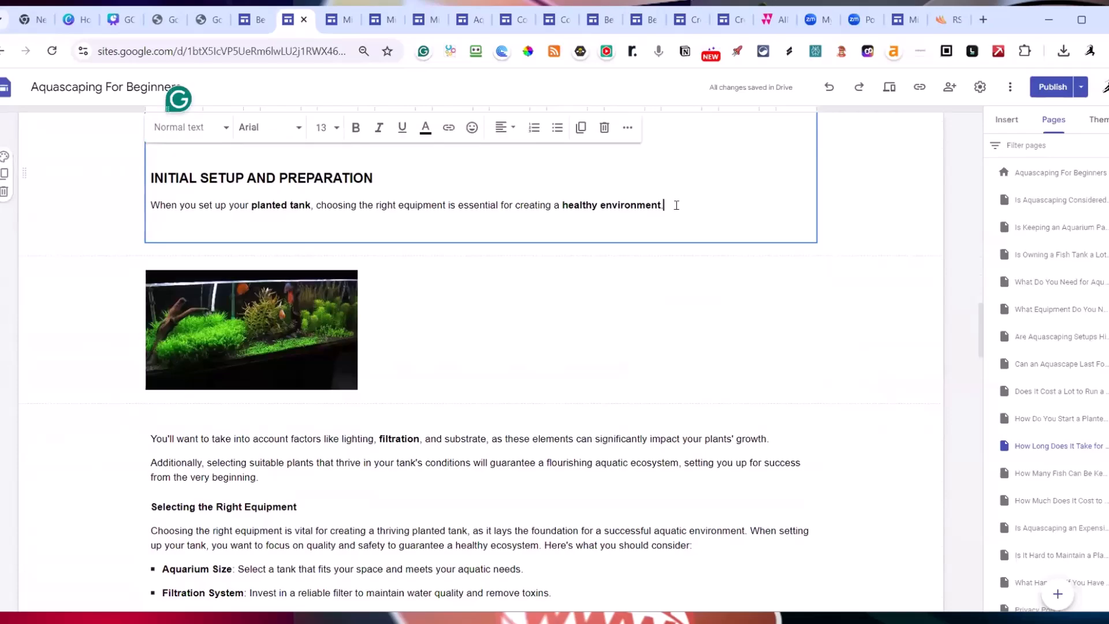
{"action": "key", "text": "Delete"}
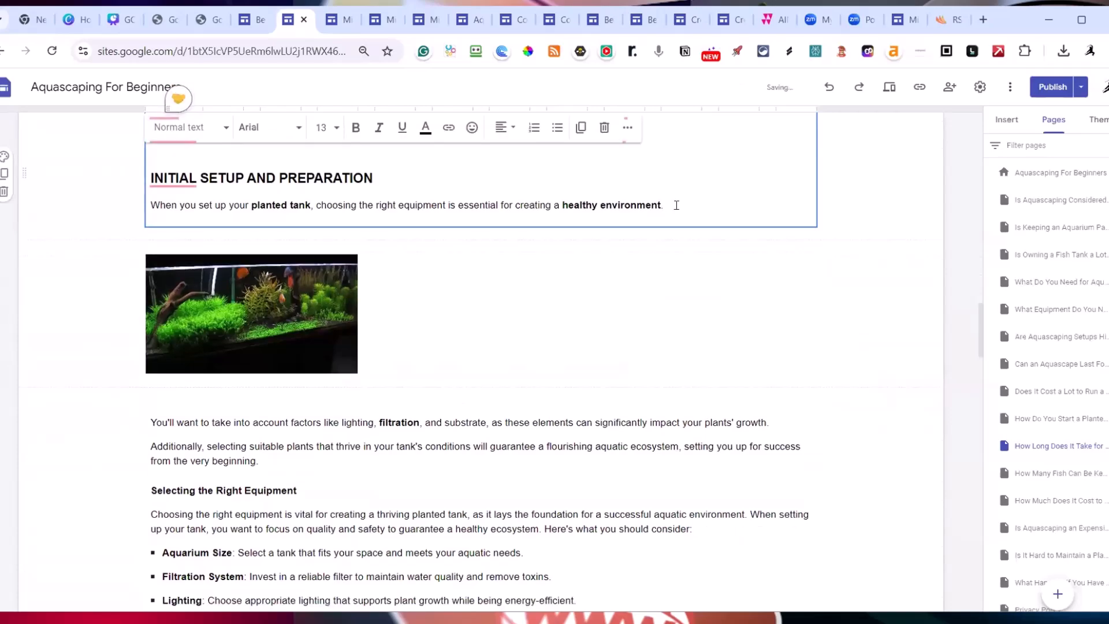
Remove the trailing blank lines from the Overview of Tank Establishment text box and the introductory paragraph above the audio player
{"action": "scroll", "coordinate": [676, 205], "scroll_direction": "up", "scroll_amount": 12}
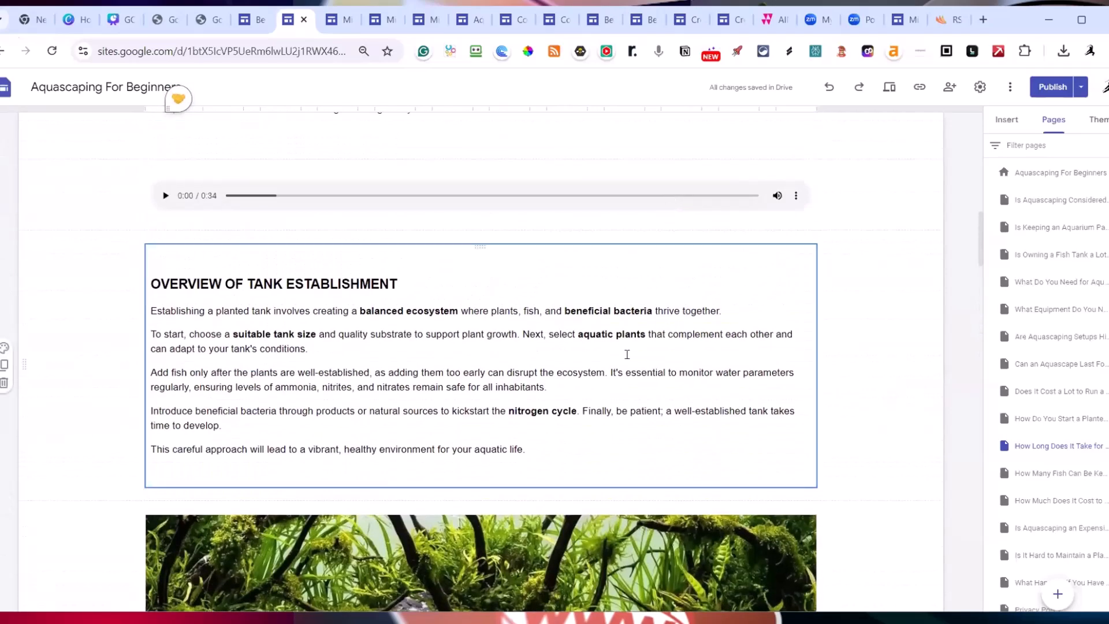
{"action": "left_click", "coordinate": [591, 450]}
{"action": "key", "text": "Delete"}
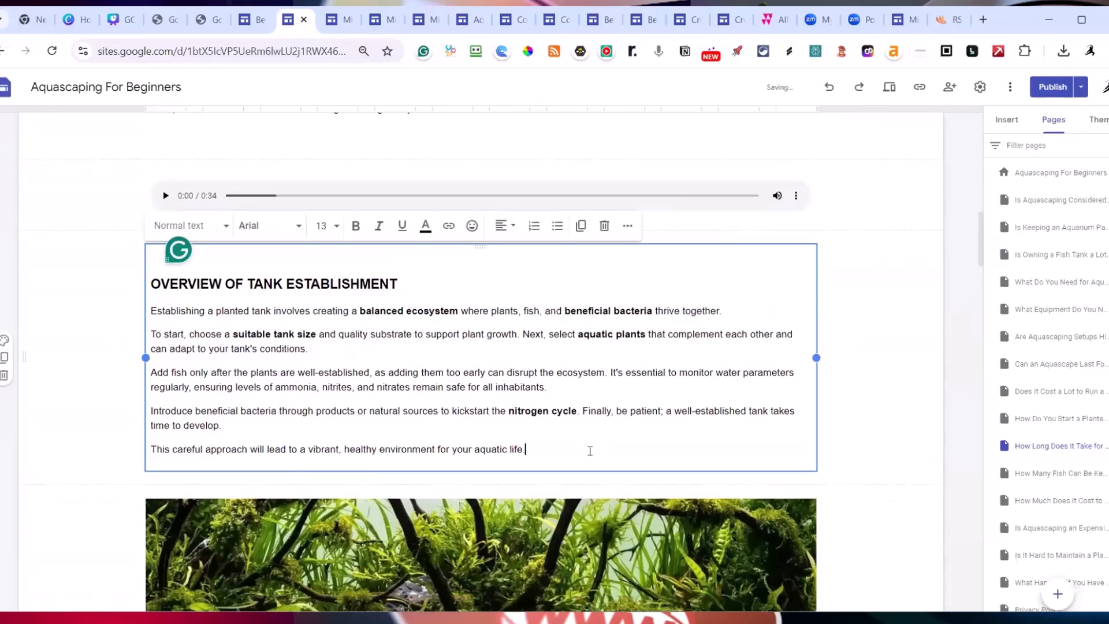
{"action": "scroll", "coordinate": [589, 451], "scroll_direction": "up", "scroll_amount": 10}
{"action": "scroll", "coordinate": [471, 326], "scroll_direction": "down", "scroll_amount": 5}
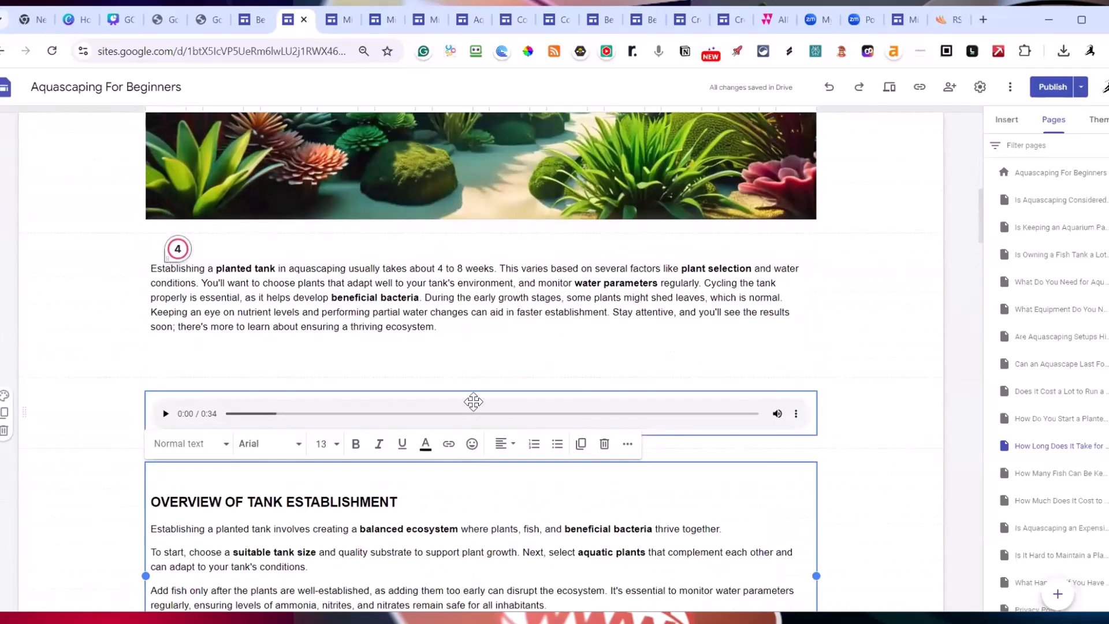
{"action": "left_click", "coordinate": [471, 325]}
{"action": "key", "text": "Delete"}
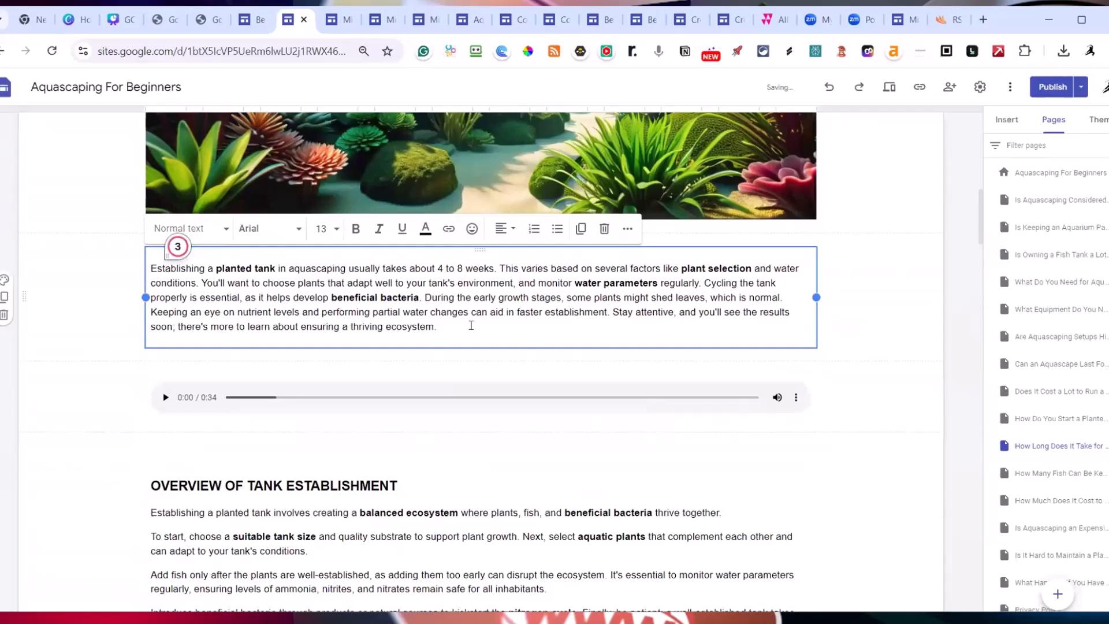
Enlarge the aquarium image below the Initial Setup and Preparation text to the full content width
{"action": "scroll", "coordinate": [455, 298], "scroll_direction": "up", "scroll_amount": 11}
{"action": "scroll", "coordinate": [455, 298], "scroll_direction": "down", "scroll_amount": 15}
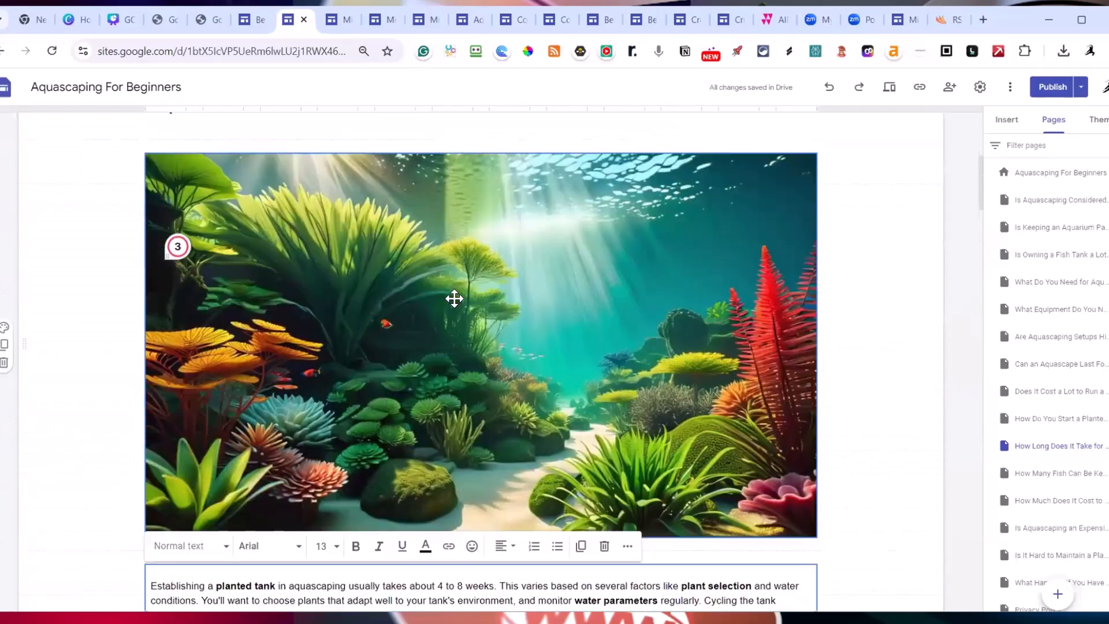
{"action": "left_click", "coordinate": [455, 297]}
{"action": "scroll", "coordinate": [455, 297], "scroll_direction": "down", "scroll_amount": 20}
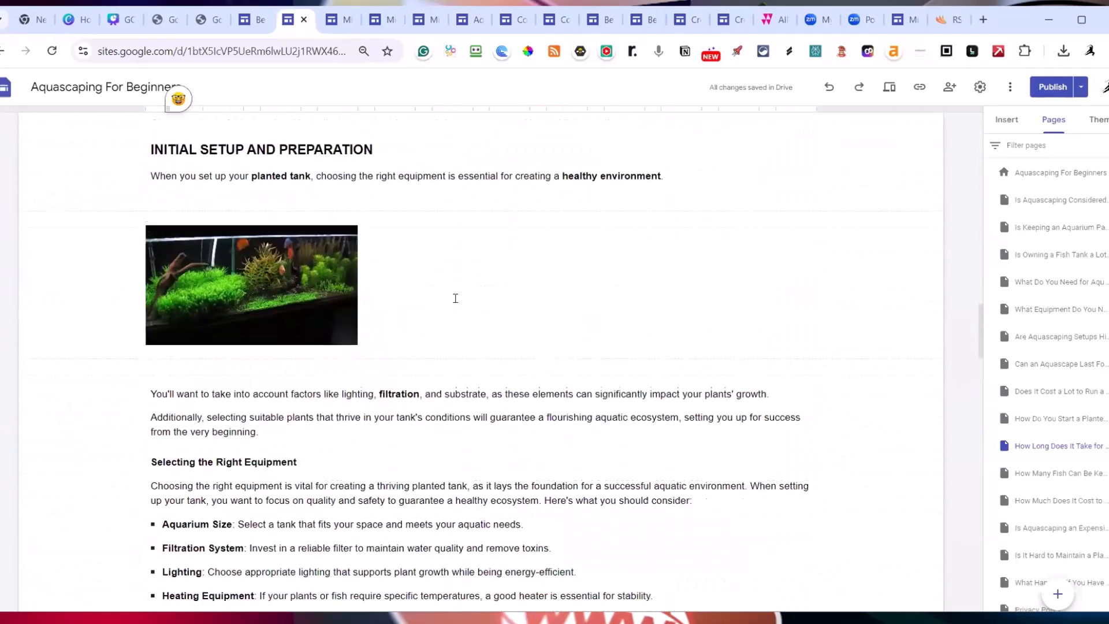
{"action": "mouse_move", "coordinate": [311, 276]}
{"action": "left_mouse_down"}
{"action": "mouse_move", "coordinate": [135, 164]}
{"action": "mouse_move", "coordinate": [208, 376]}
{"action": "mouse_move", "coordinate": [223, 477]}
{"action": "mouse_move", "coordinate": [246, 491]}
{"action": "mouse_move", "coordinate": [235, 411]}
{"action": "mouse_move", "coordinate": [248, 354]}
{"action": "mouse_move", "coordinate": [272, 341]}
{"action": "mouse_move", "coordinate": [650, 343]}
{"action": "mouse_move", "coordinate": [657, 325]}
{"action": "left_mouse_up"}
{"action": "scroll", "coordinate": [649, 391], "scroll_direction": "up", "scroll_amount": 5}
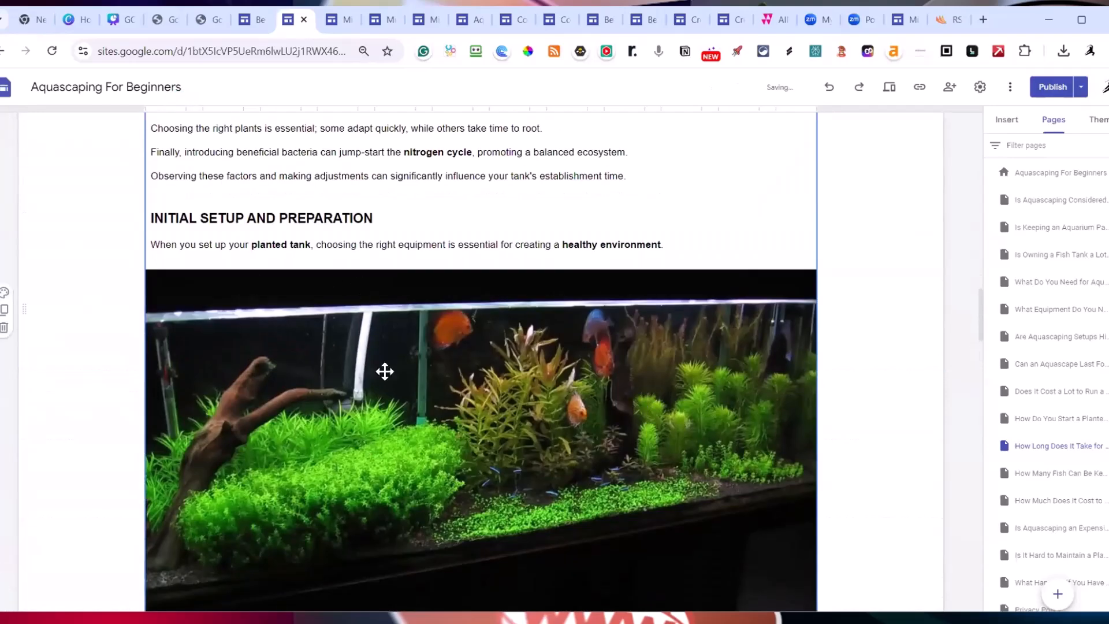
Move the sentence about buying plants from reputable sources to the end of the Choosing Suitable Plants text above the goldfish image
{"action": "scroll", "coordinate": [404, 401], "scroll_direction": "down", "scroll_amount": 6}
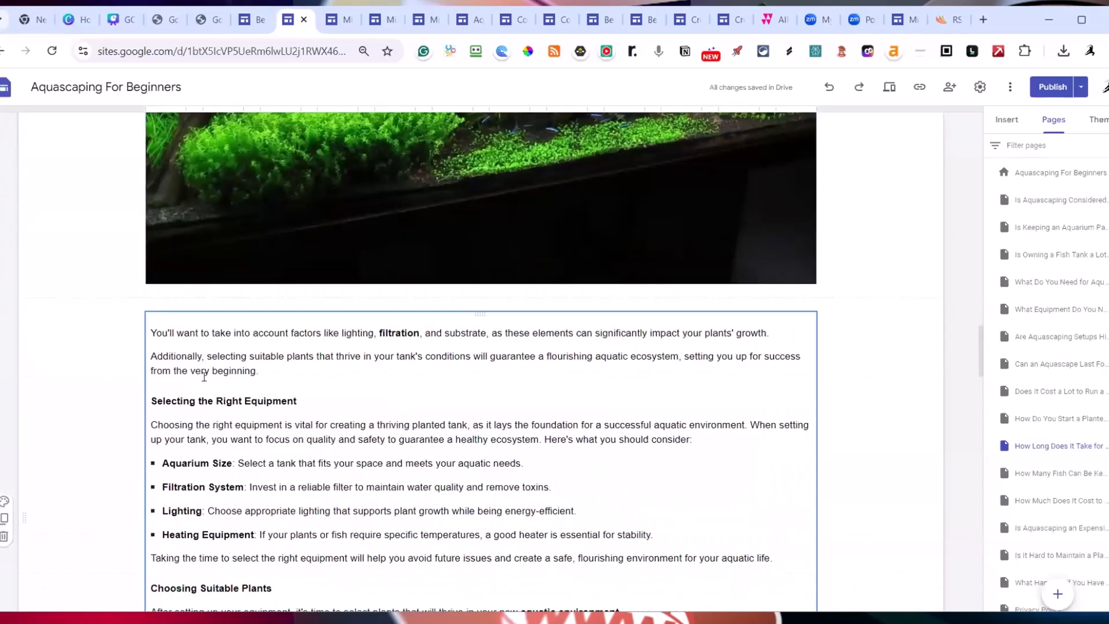
{"action": "scroll", "coordinate": [462, 398], "scroll_direction": "down", "scroll_amount": 7}
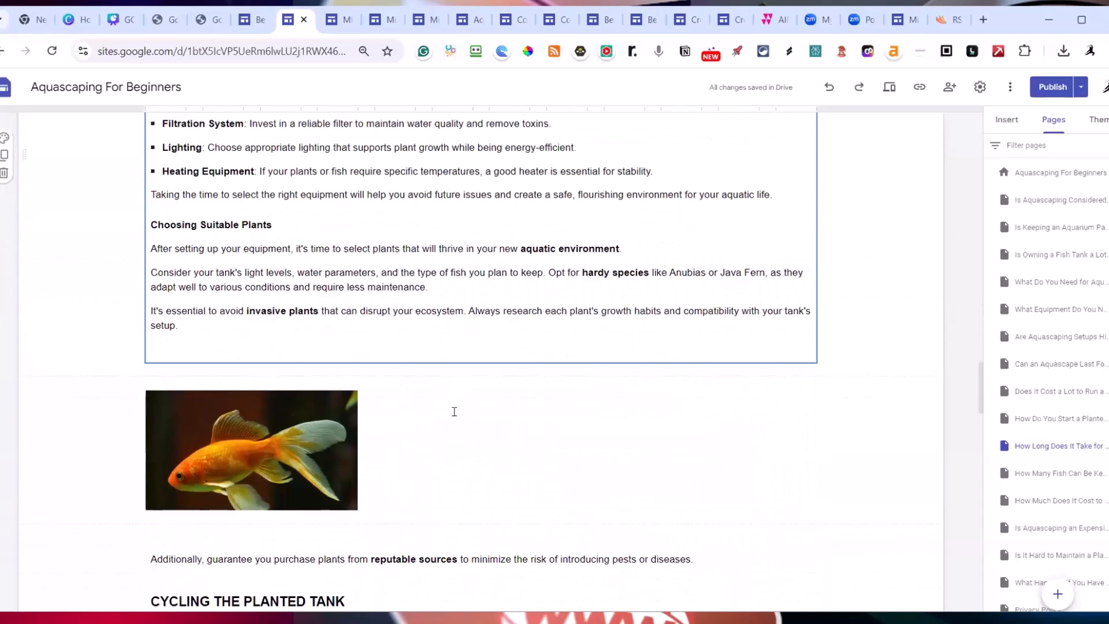
{"action": "scroll", "coordinate": [286, 384], "scroll_direction": "down", "scroll_amount": 2}
{"action": "scroll", "coordinate": [286, 382], "scroll_direction": "down", "scroll_amount": 1}
{"action": "left_click", "coordinate": [512, 342]}
{"action": "left_click_drag", "start_coordinate": [727, 343], "coordinate": [145, 335]}
{"action": "key", "text": "ctrl+c"}
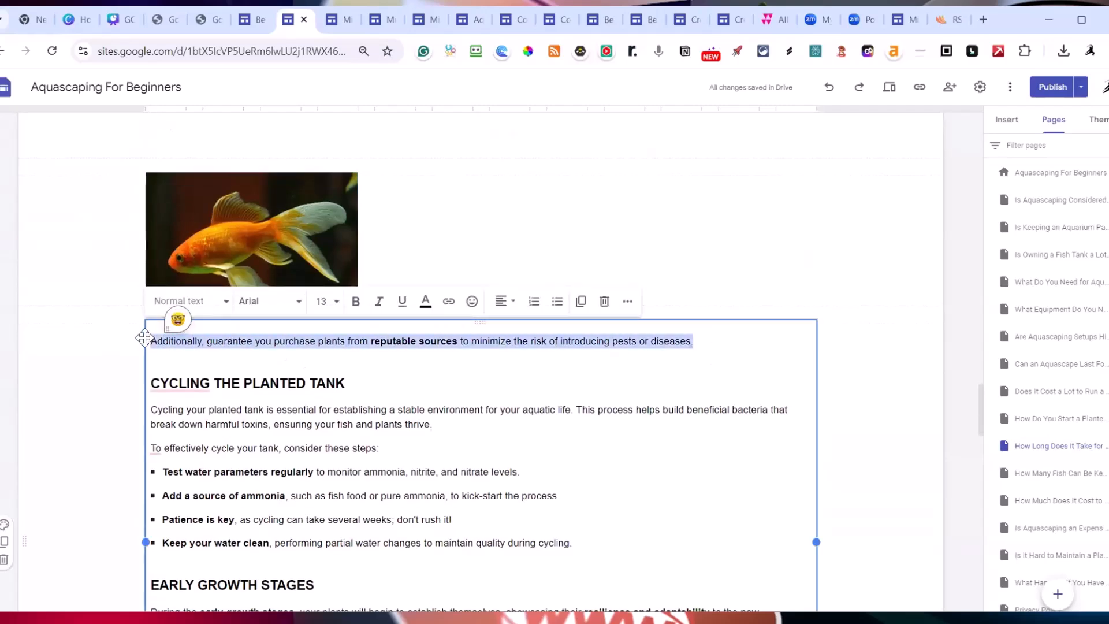
{"action": "key", "text": "BackSpace"}
{"action": "scroll", "coordinate": [233, 317], "scroll_direction": "up", "scroll_amount": 3}
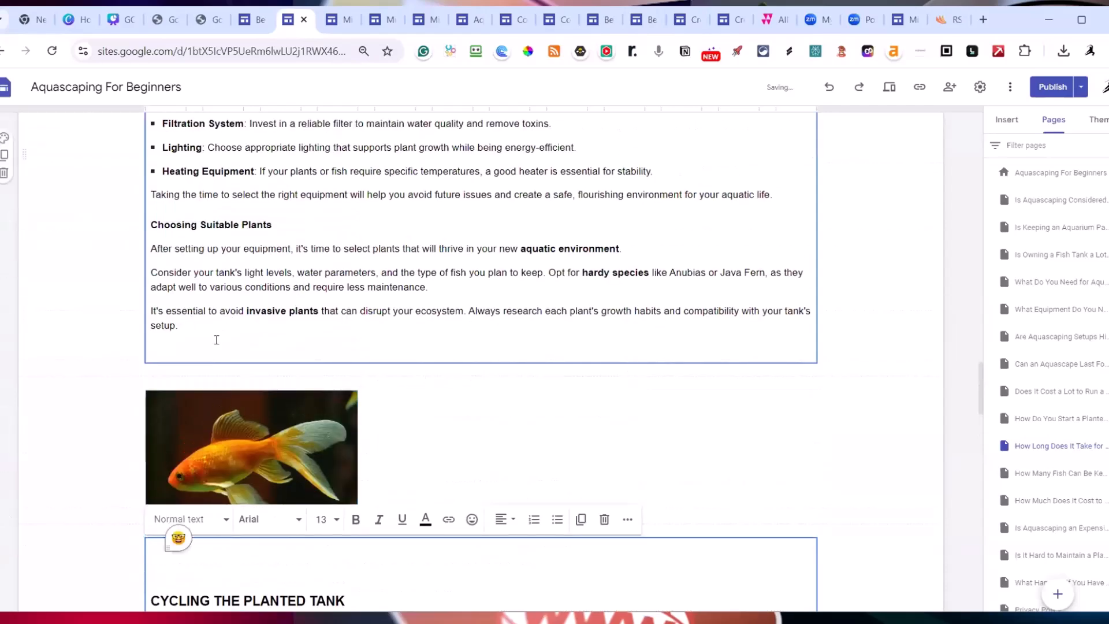
{"action": "left_click", "coordinate": [216, 339]}
{"action": "key", "text": "ctrl+v"}
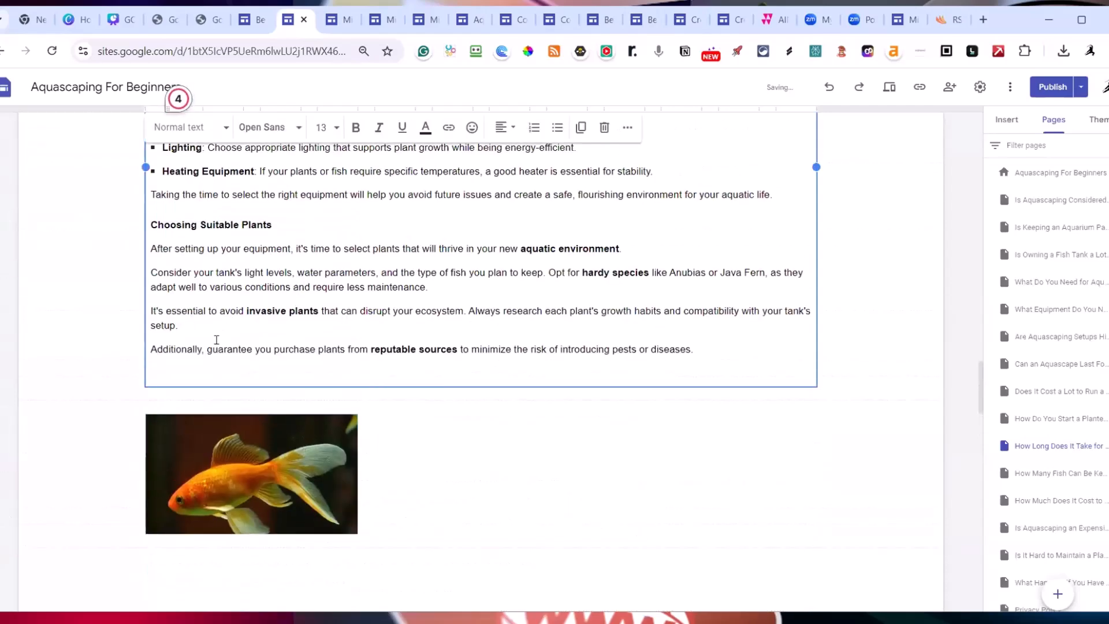
{"action": "key", "text": "BackSpace"}
Remove the empty line left above the Cycling the Planted Tank heading
{"action": "scroll", "coordinate": [225, 340], "scroll_direction": "down", "scroll_amount": 4}
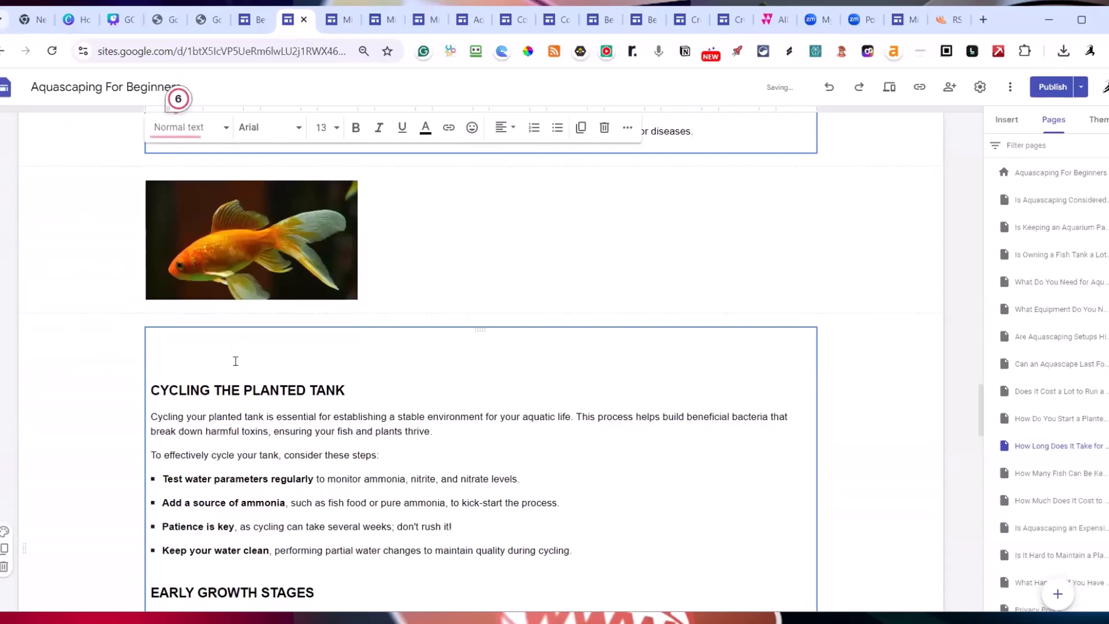
{"action": "left_click", "coordinate": [207, 350]}
{"action": "key", "text": "Delete"}
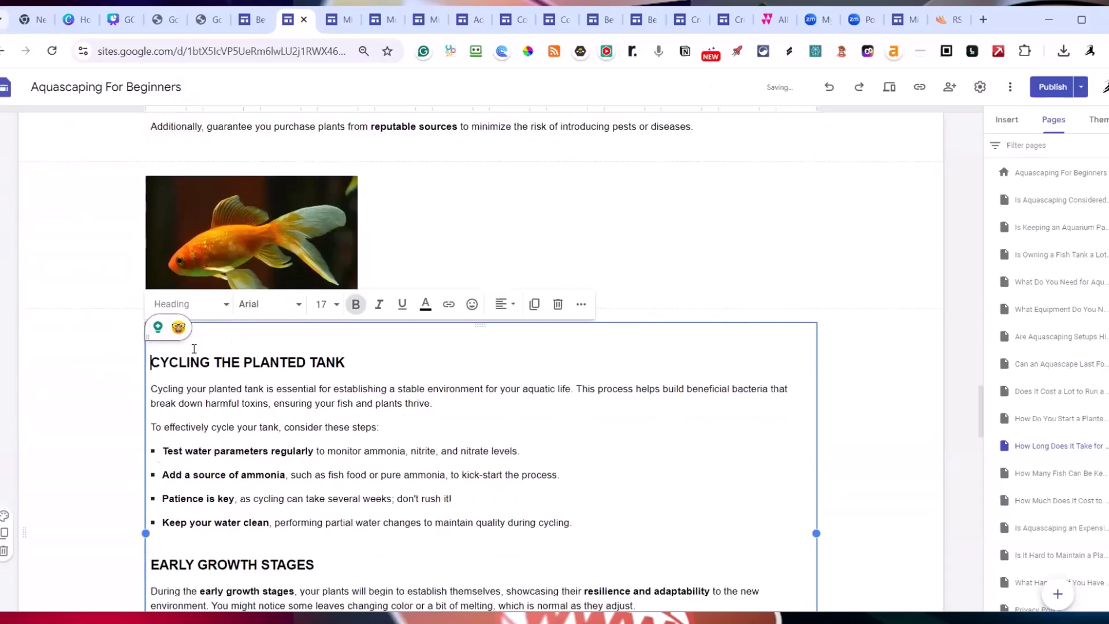
Place the front-facing fish image beside the Cycling the Planted Tank text and enlarge it to span the text's height
{"action": "scroll", "coordinate": [337, 400], "scroll_direction": "down", "scroll_amount": 6}
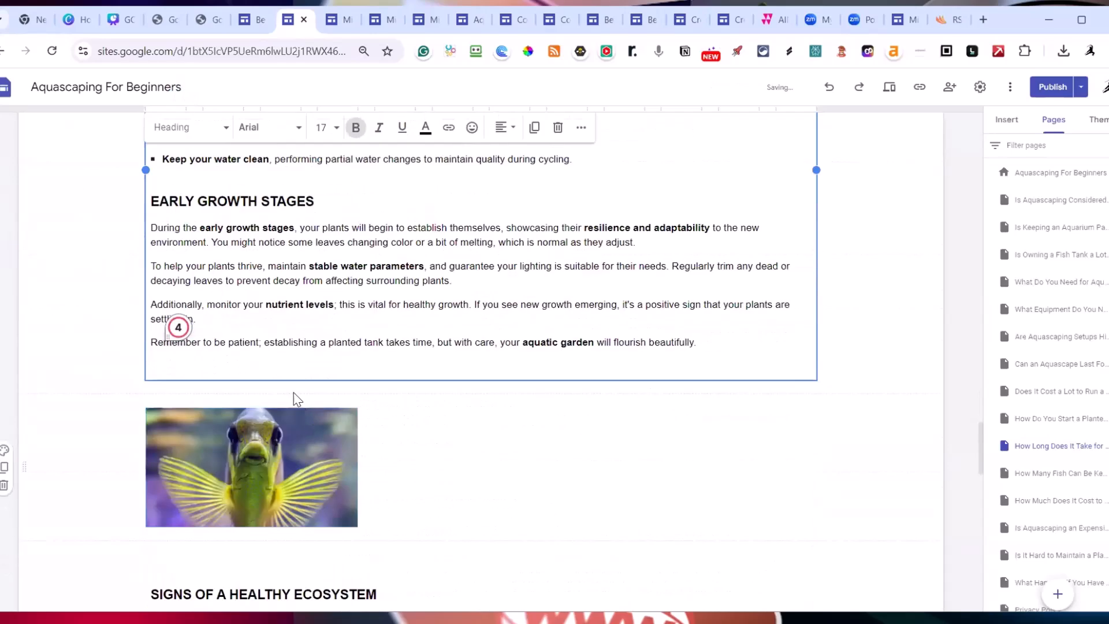
{"action": "scroll", "coordinate": [294, 392], "scroll_direction": "up", "scroll_amount": 4}
{"action": "scroll", "coordinate": [265, 378], "scroll_direction": "down", "scroll_amount": 5}
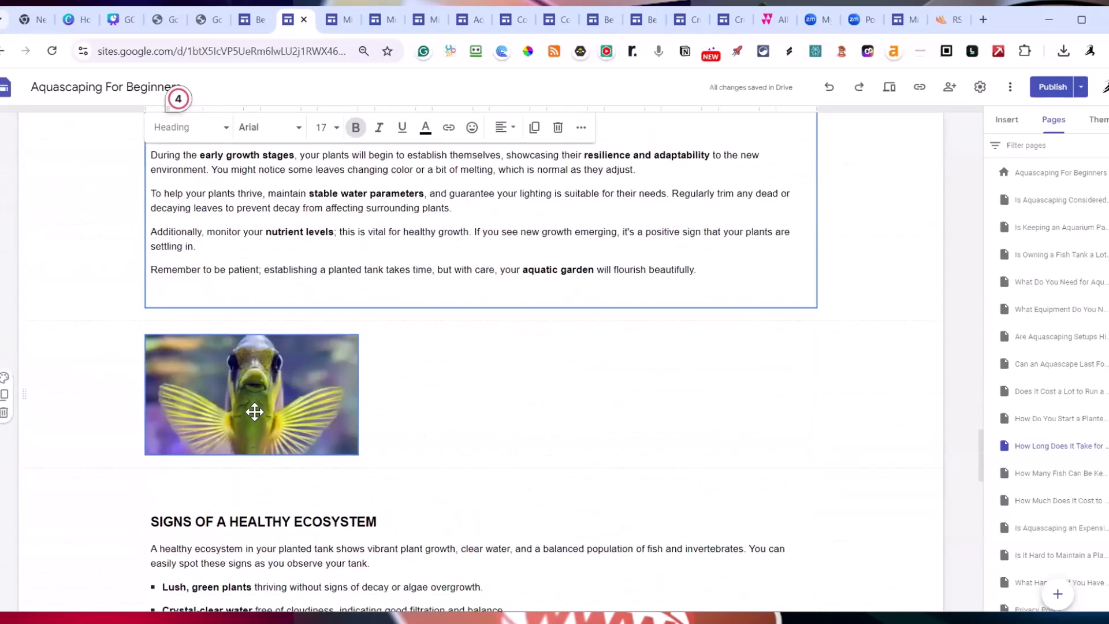
{"action": "left_click_drag", "start_coordinate": [227, 371], "coordinate": [122, 216]}
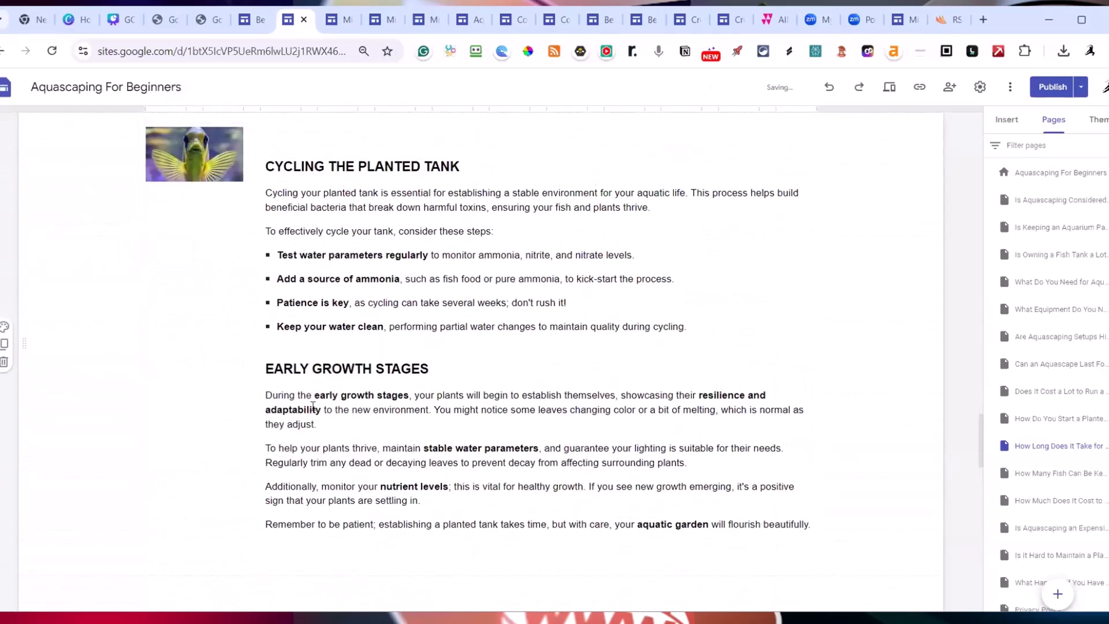
{"action": "left_click", "coordinate": [232, 152]}
{"action": "left_click_drag", "start_coordinate": [239, 153], "coordinate": [414, 154]}
{"action": "left_click_drag", "start_coordinate": [275, 177], "coordinate": [280, 607]}
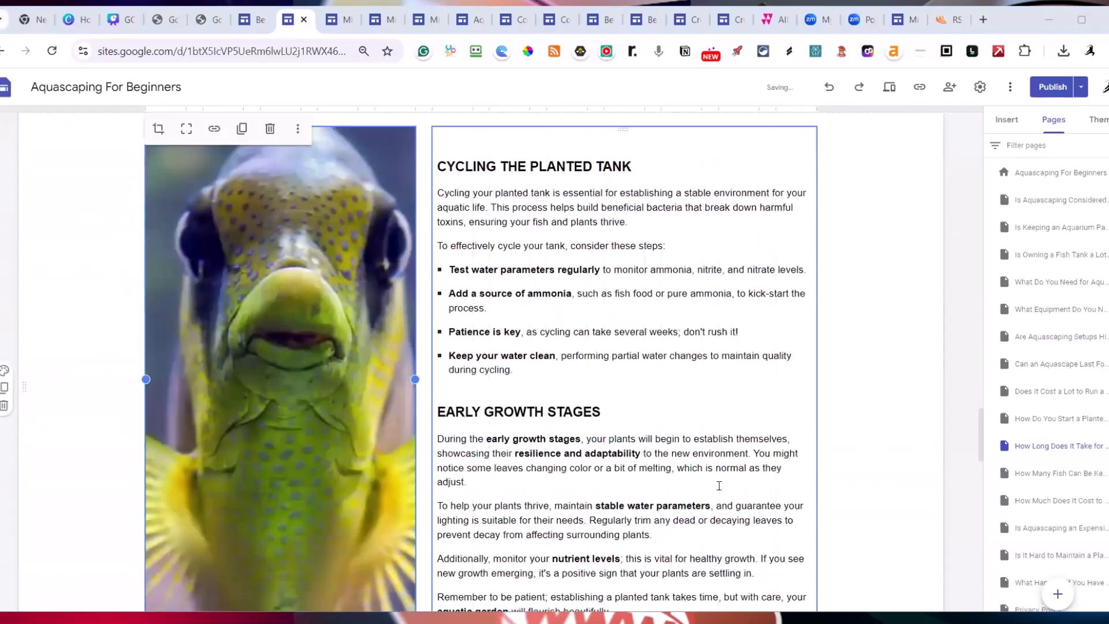
Delete the goldfish image above the Cycling the Planted Tank section and review the page layout
{"action": "scroll", "coordinate": [303, 233], "scroll_direction": "up", "scroll_amount": 4}
{"action": "left_click", "coordinate": [303, 233]}
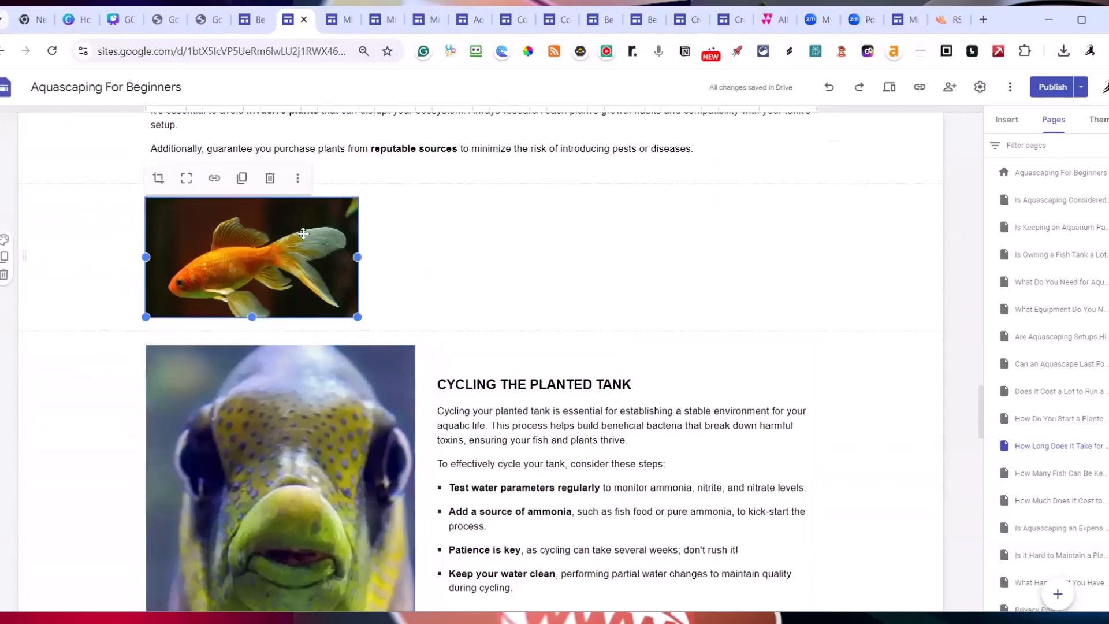
{"action": "key", "text": "Delete"}
{"action": "scroll", "coordinate": [303, 233], "scroll_direction": "up", "scroll_amount": 12}
{"action": "scroll", "coordinate": [319, 277], "scroll_direction": "down", "scroll_amount": 5}
{"action": "scroll", "coordinate": [320, 283], "scroll_direction": "down", "scroll_amount": 10}
{"action": "scroll", "coordinate": [320, 283], "scroll_direction": "up", "scroll_amount": 10}
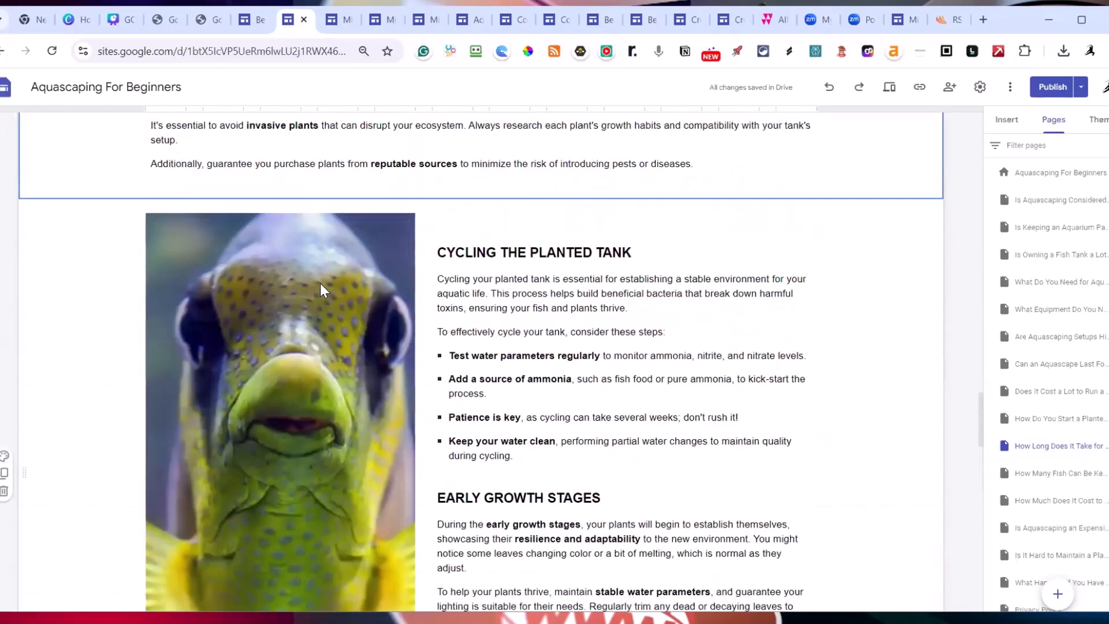
{"action": "scroll", "coordinate": [320, 283], "scroll_direction": "up", "scroll_amount": 10}
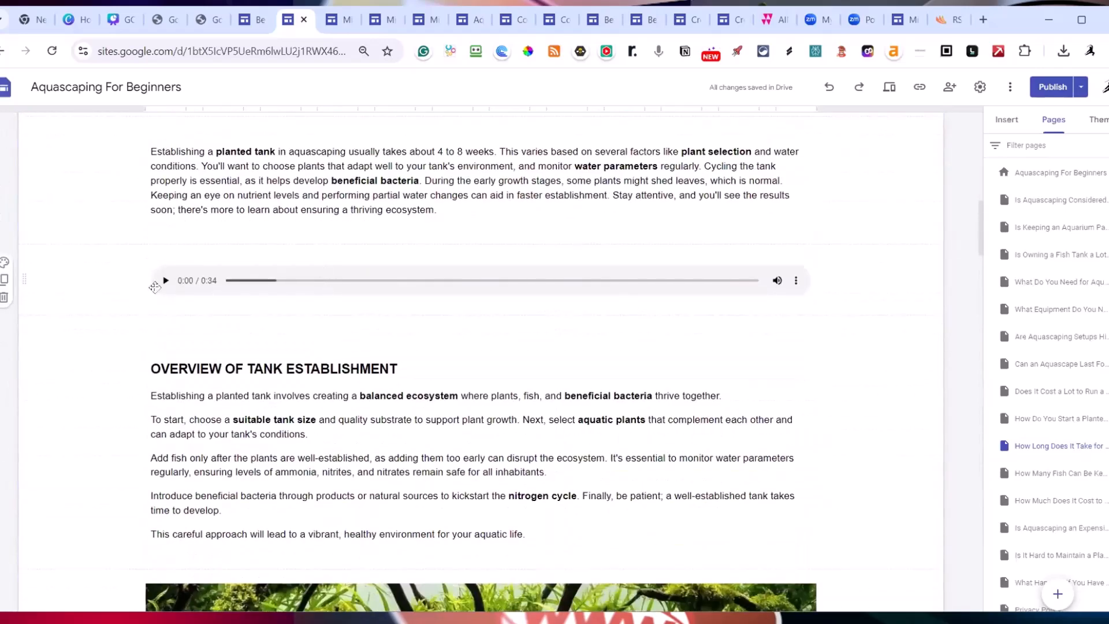
Enlarge the orange fish image above the paragraph about pests to the full content width and increase its height
{"action": "scroll", "coordinate": [275, 300], "scroll_direction": "down", "scroll_amount": 3}
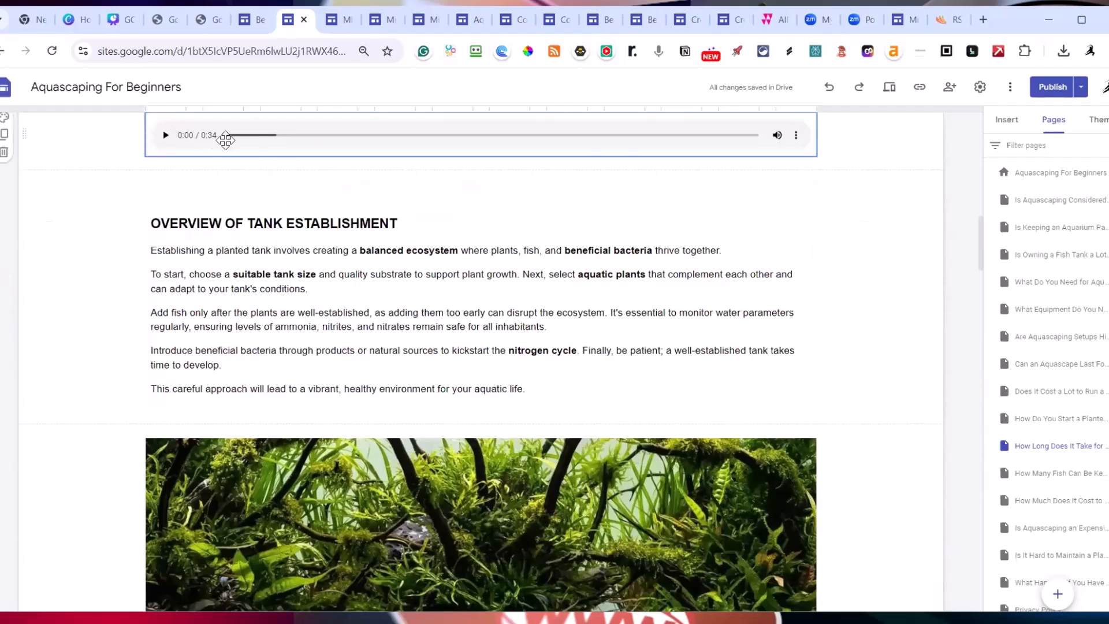
{"action": "scroll", "coordinate": [339, 217], "scroll_direction": "down", "scroll_amount": 15}
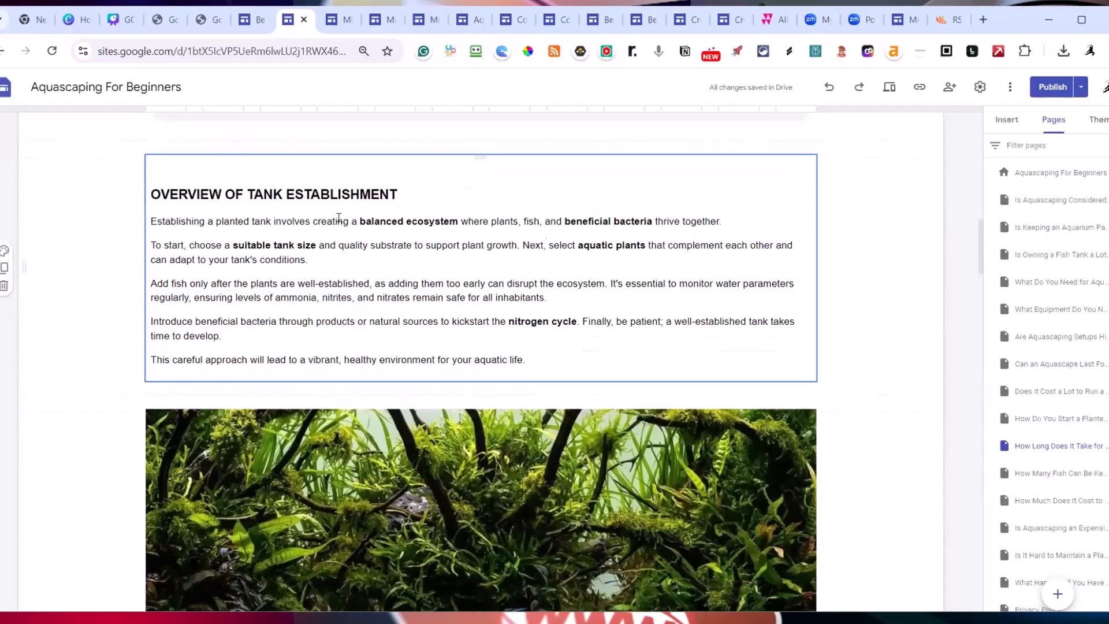
{"action": "scroll", "coordinate": [339, 217], "scroll_direction": "down", "scroll_amount": 20}
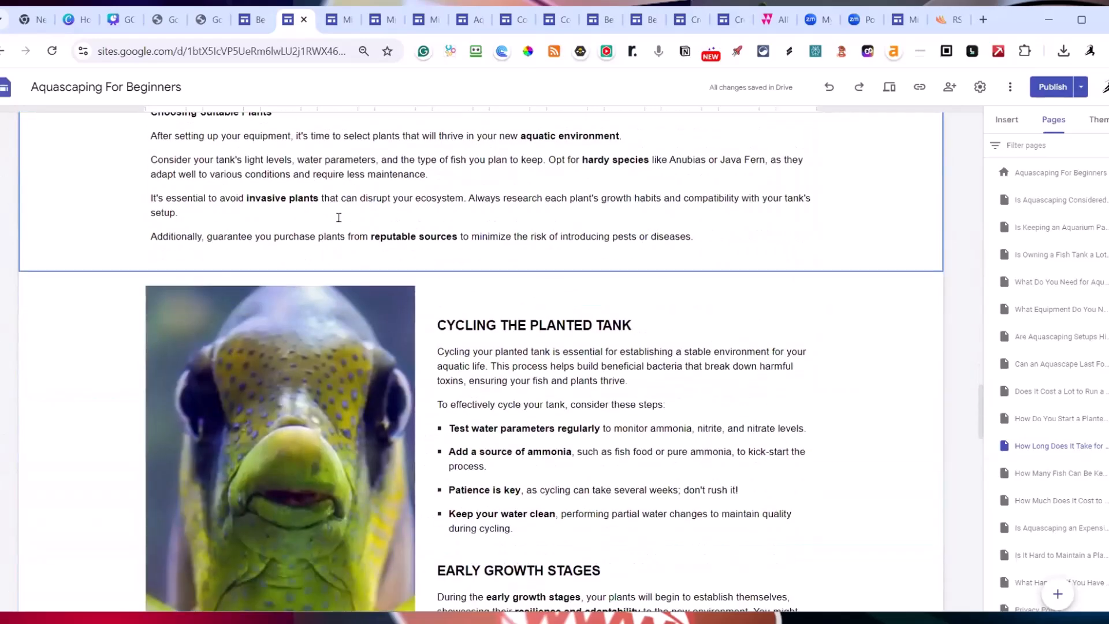
{"action": "scroll", "coordinate": [339, 217], "scroll_direction": "down", "scroll_amount": 5}
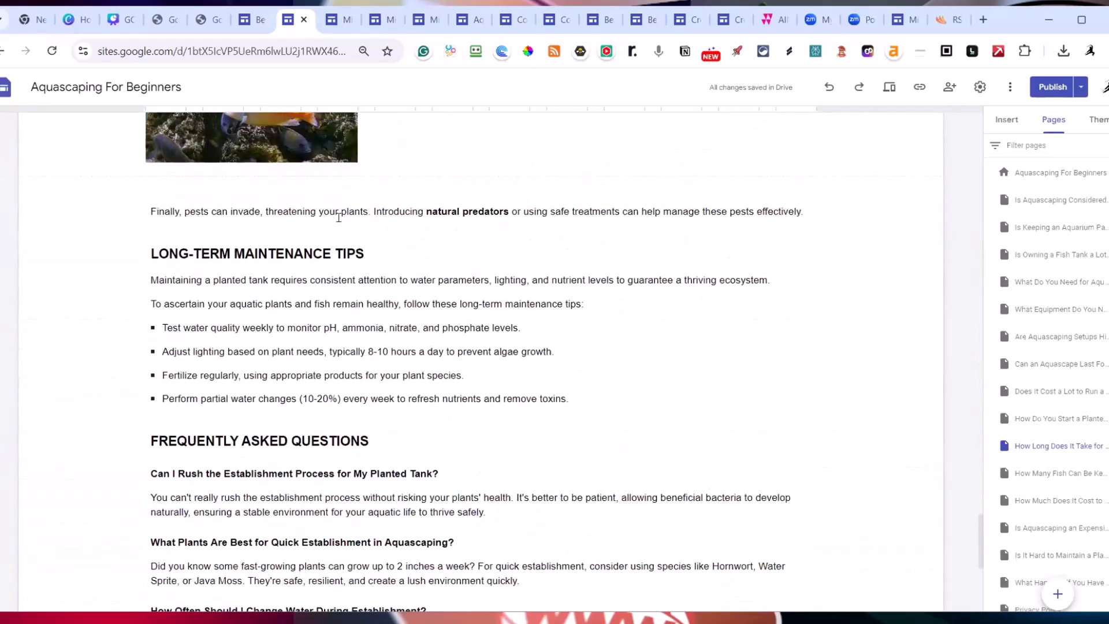
{"action": "scroll", "coordinate": [339, 217], "scroll_direction": "up", "scroll_amount": 3}
{"action": "left_click", "coordinate": [321, 238]}
{"action": "left_click_drag", "start_coordinate": [354, 246], "coordinate": [816, 249]}
{"action": "left_click_drag", "start_coordinate": [481, 307], "coordinate": [481, 426]}
Publish the changes to the planted tank page and open the published site
{"action": "left_click", "coordinate": [1064, 90]}
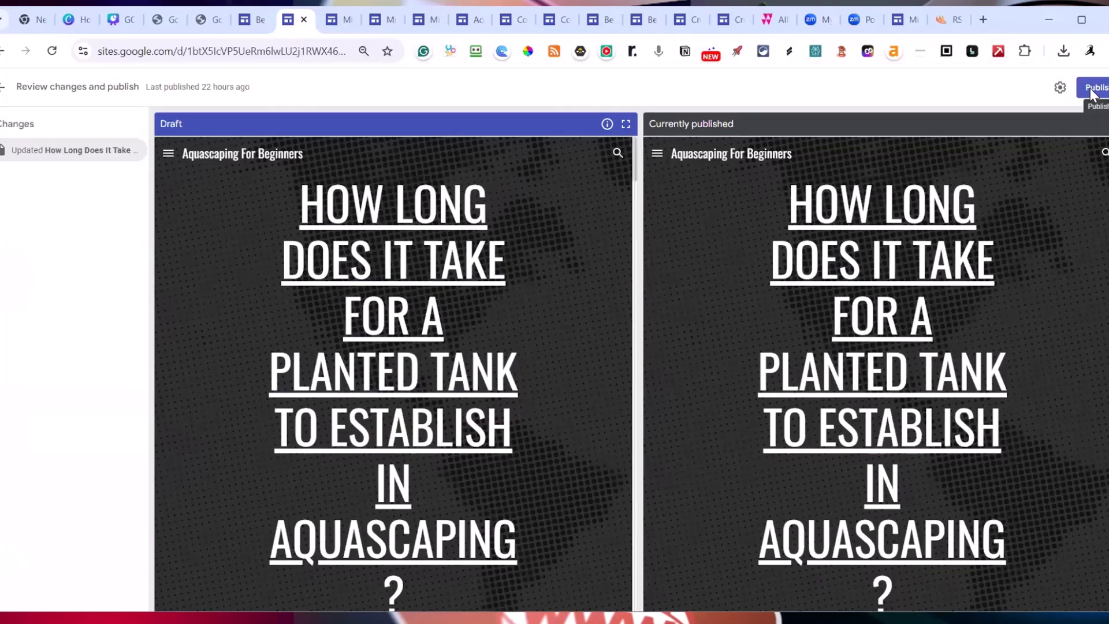
{"action": "left_click", "coordinate": [1090, 88]}
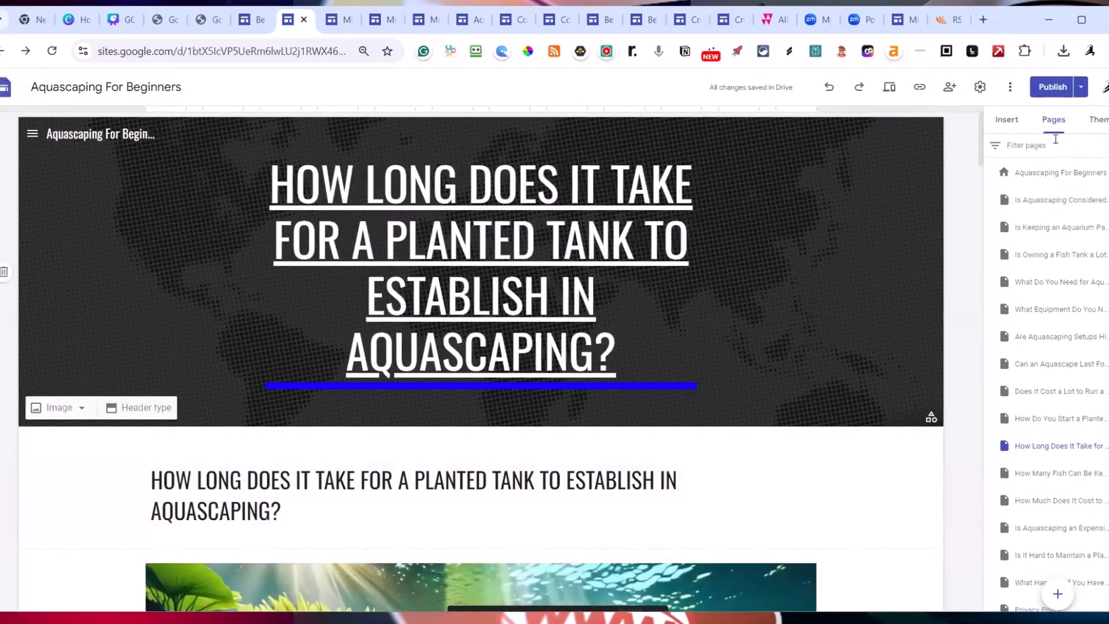
{"action": "left_click", "coordinate": [1079, 88]}
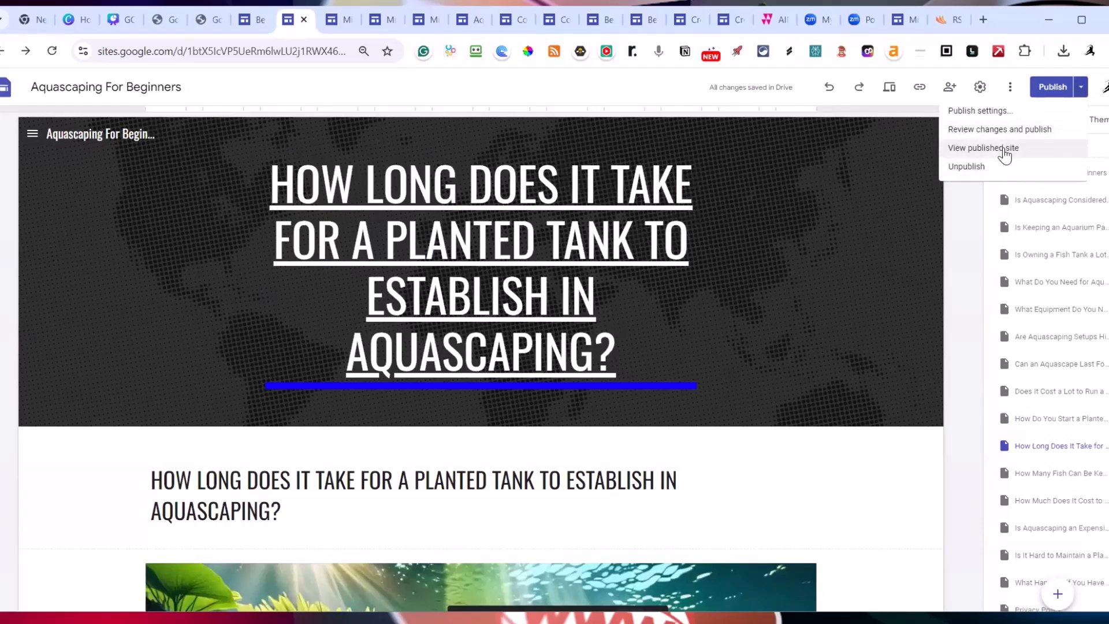
{"action": "left_click", "coordinate": [1005, 148]}
Review the published planted tank page's image and text layout down to the Frequently Asked Questions section
{"action": "scroll", "coordinate": [816, 206], "scroll_direction": "down", "scroll_amount": 15}
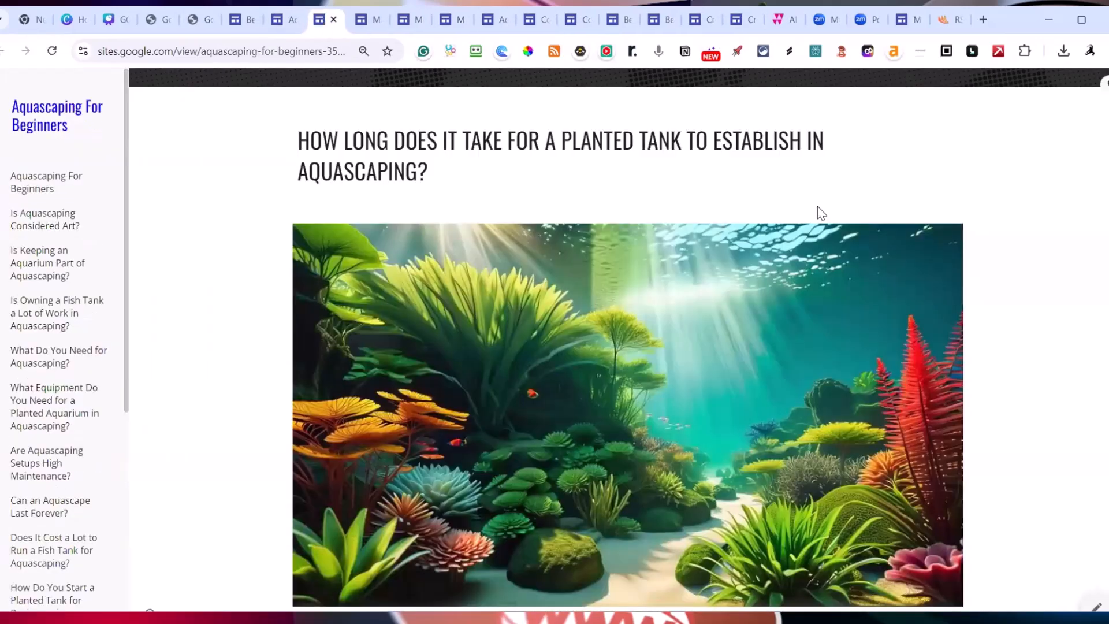
{"action": "scroll", "coordinate": [816, 206], "scroll_direction": "down", "scroll_amount": 20}
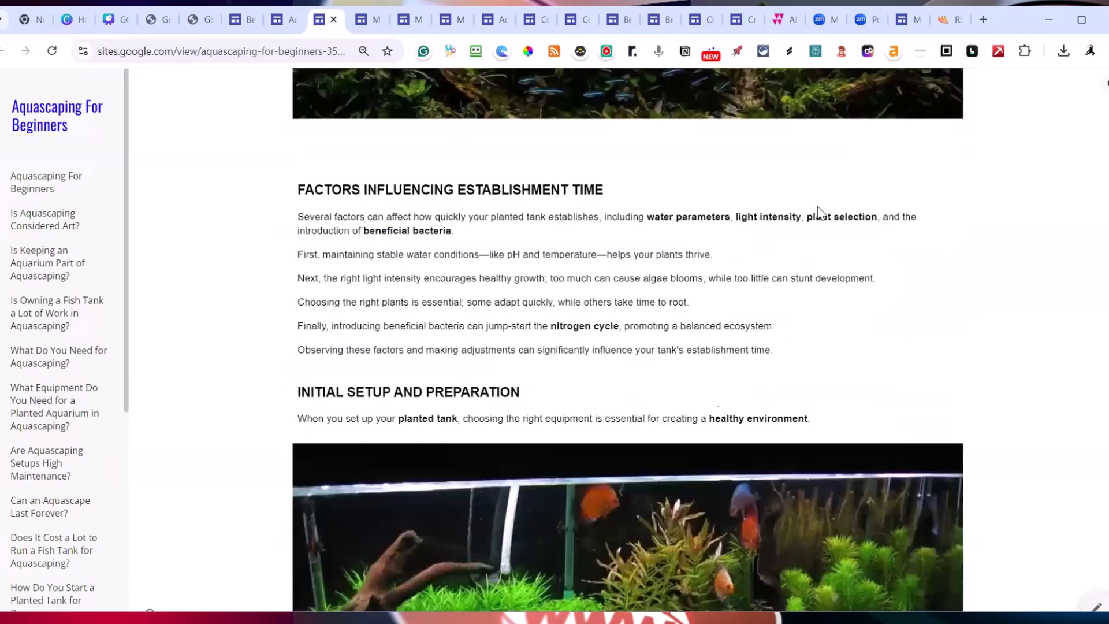
{"action": "scroll", "coordinate": [816, 206], "scroll_direction": "down", "scroll_amount": 8}
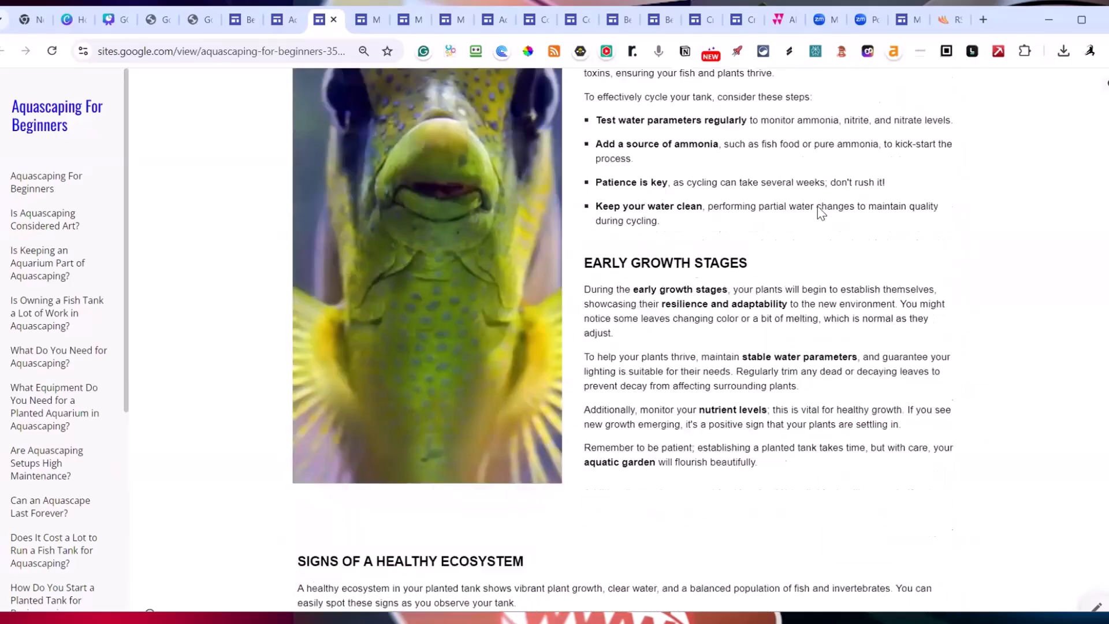
{"action": "scroll", "coordinate": [532, 341], "scroll_direction": "down", "scroll_amount": 12}
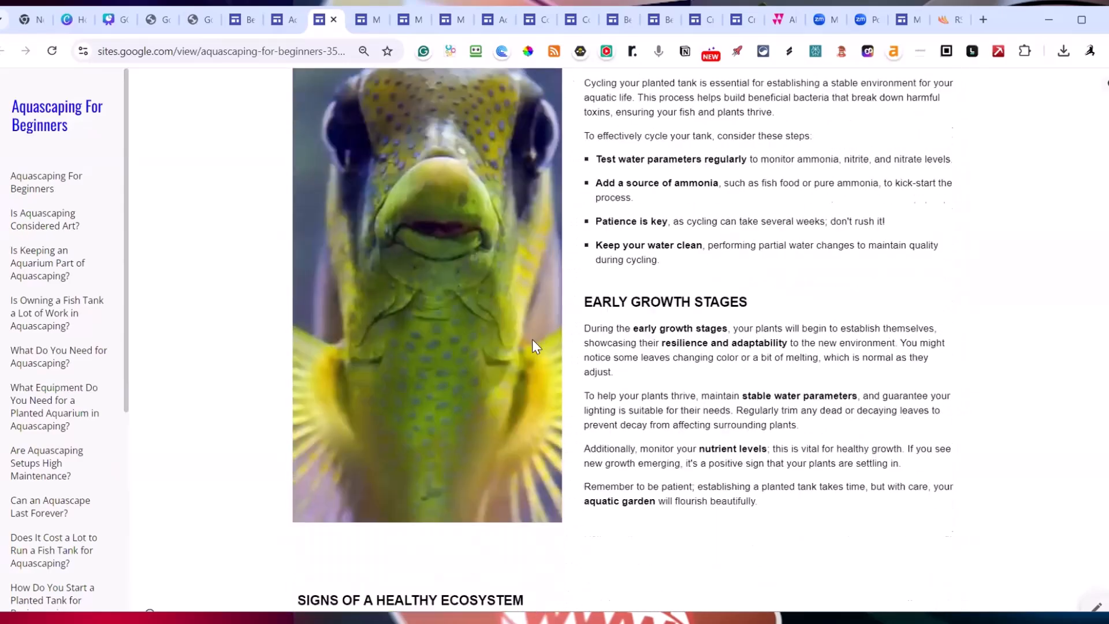
{"action": "scroll", "coordinate": [537, 346], "scroll_direction": "down", "scroll_amount": 15}
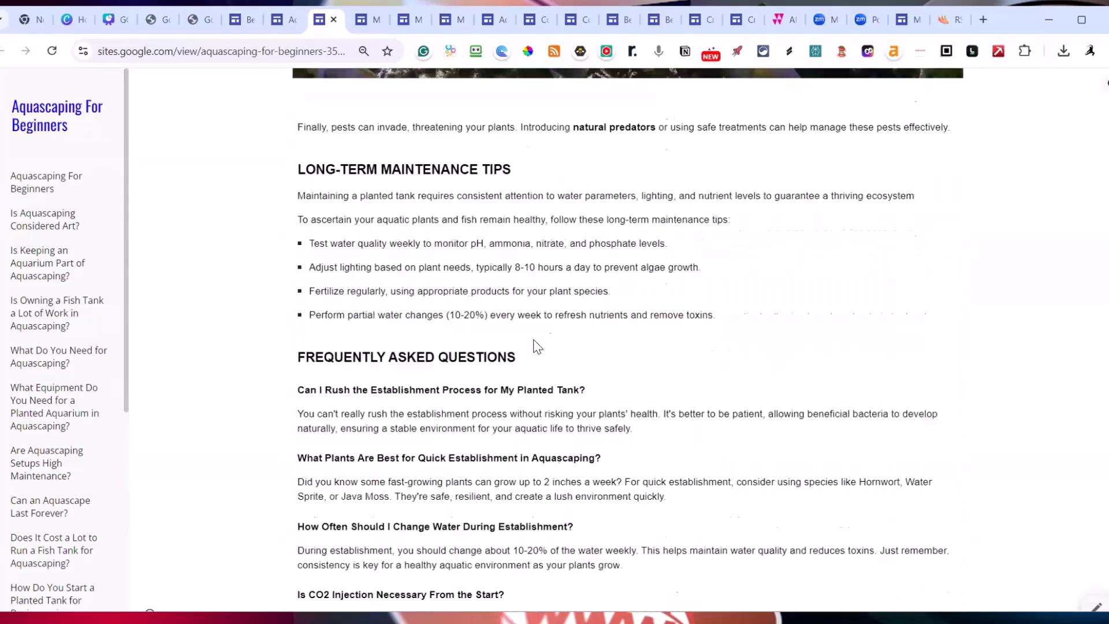
{"action": "scroll", "coordinate": [537, 345], "scroll_direction": "up", "scroll_amount": 20}
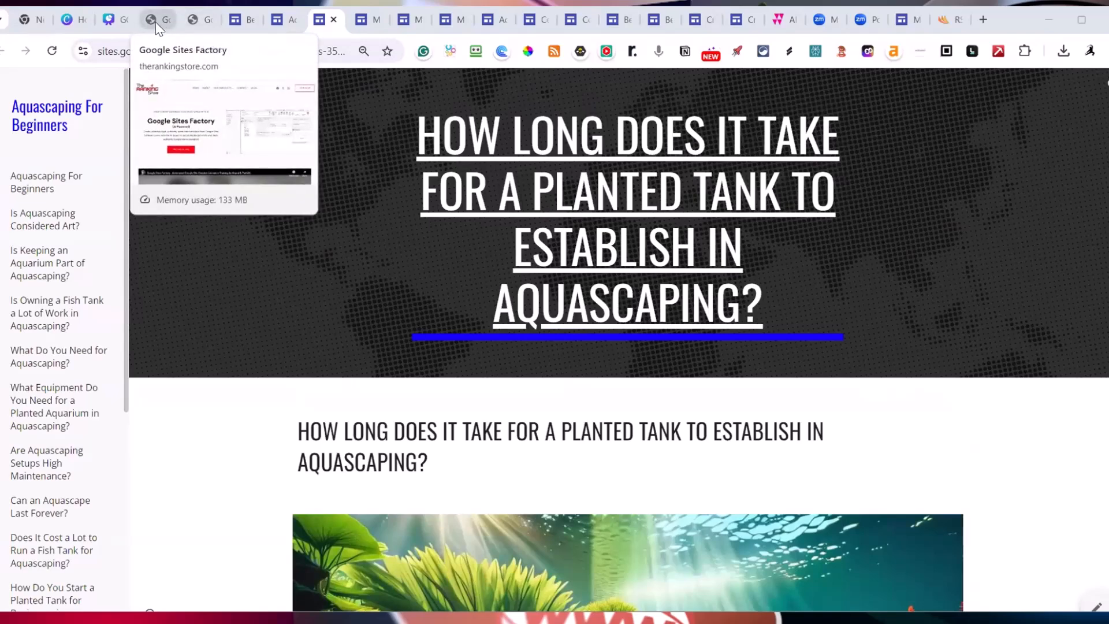
Show the GSF2 package slide in Canva, and open the Aquascaping For Beginners home page in the site editor
{"action": "left_click", "coordinate": [126, 16]}
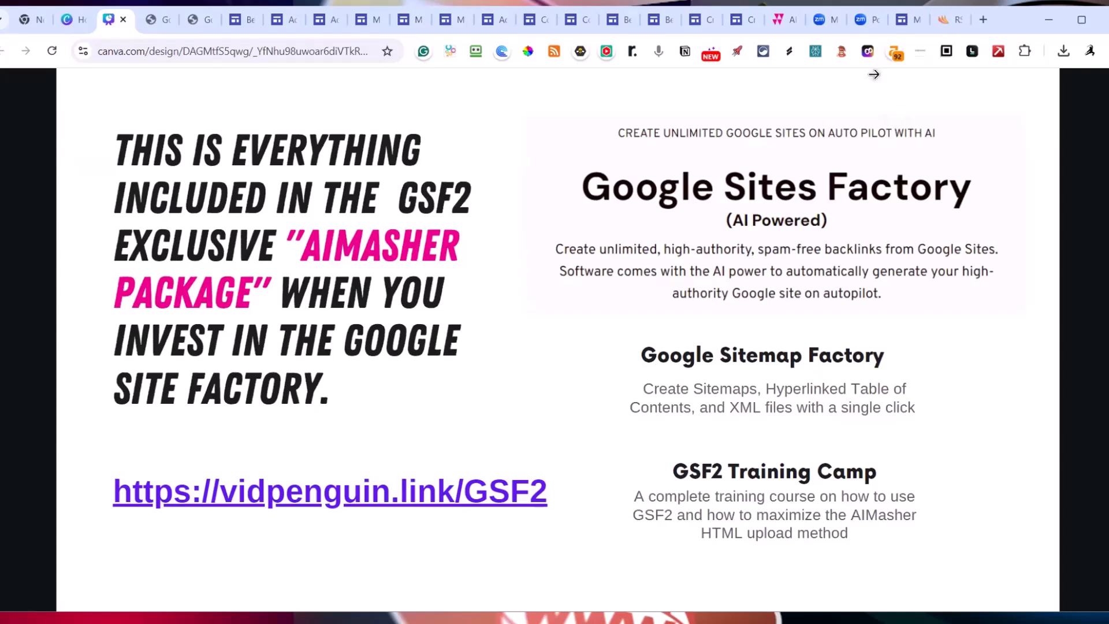
{"action": "left_click", "coordinate": [279, 24]}
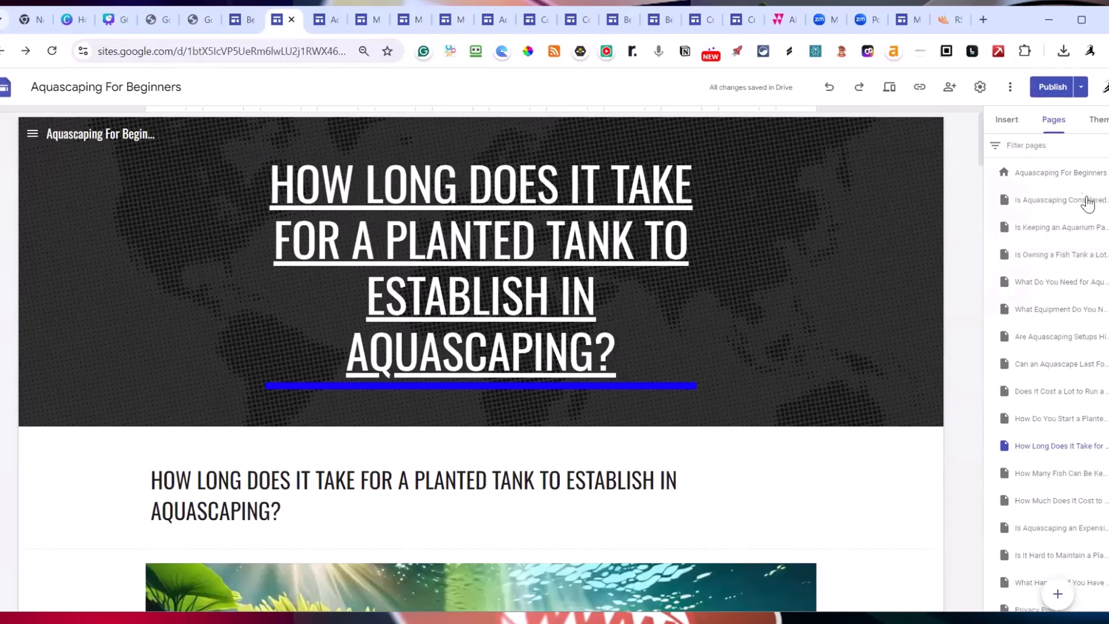
{"action": "left_click", "coordinate": [1047, 177]}
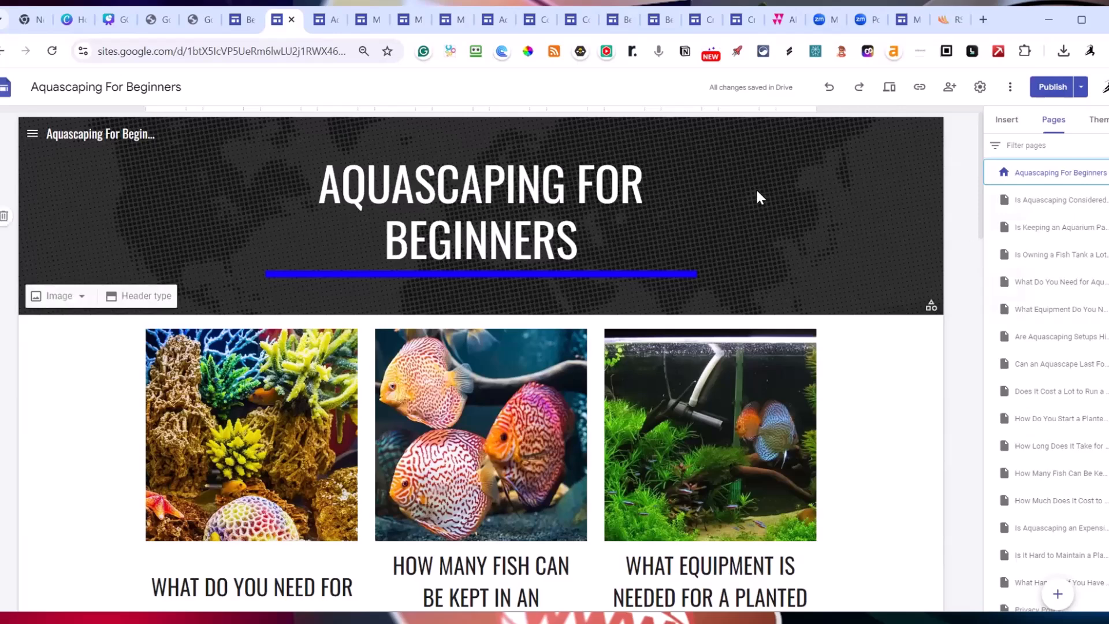
Look through the home page's featured article cards, table of contents and embedded videos
{"action": "scroll", "coordinate": [731, 231], "scroll_direction": "down", "scroll_amount": 2}
{"action": "scroll", "coordinate": [739, 240], "scroll_direction": "down", "scroll_amount": 1}
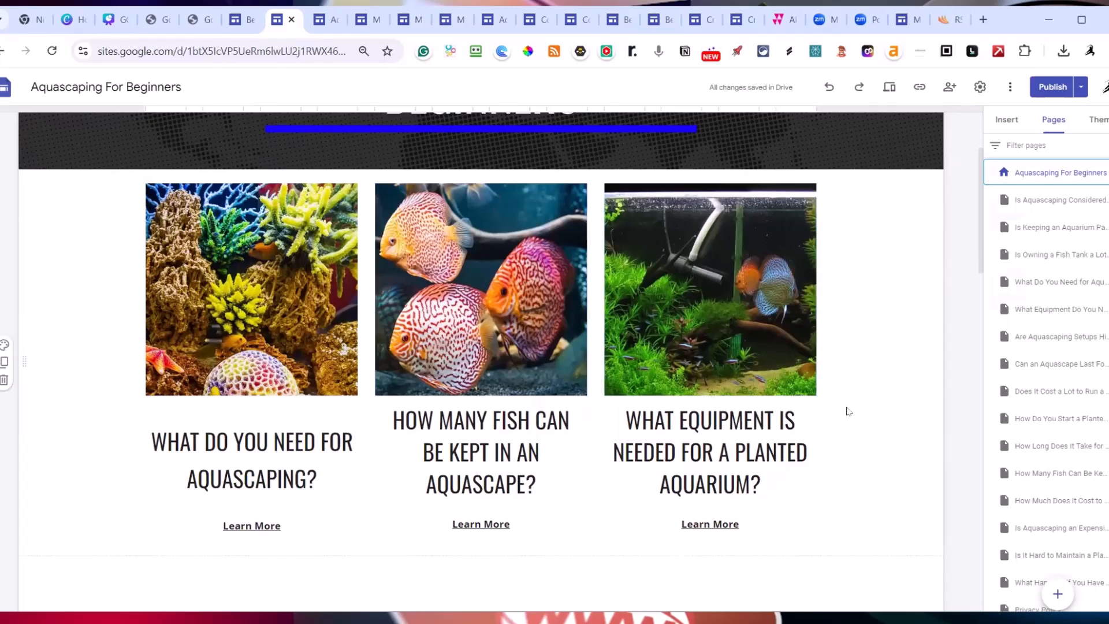
{"action": "scroll", "coordinate": [847, 411], "scroll_direction": "down", "scroll_amount": 12}
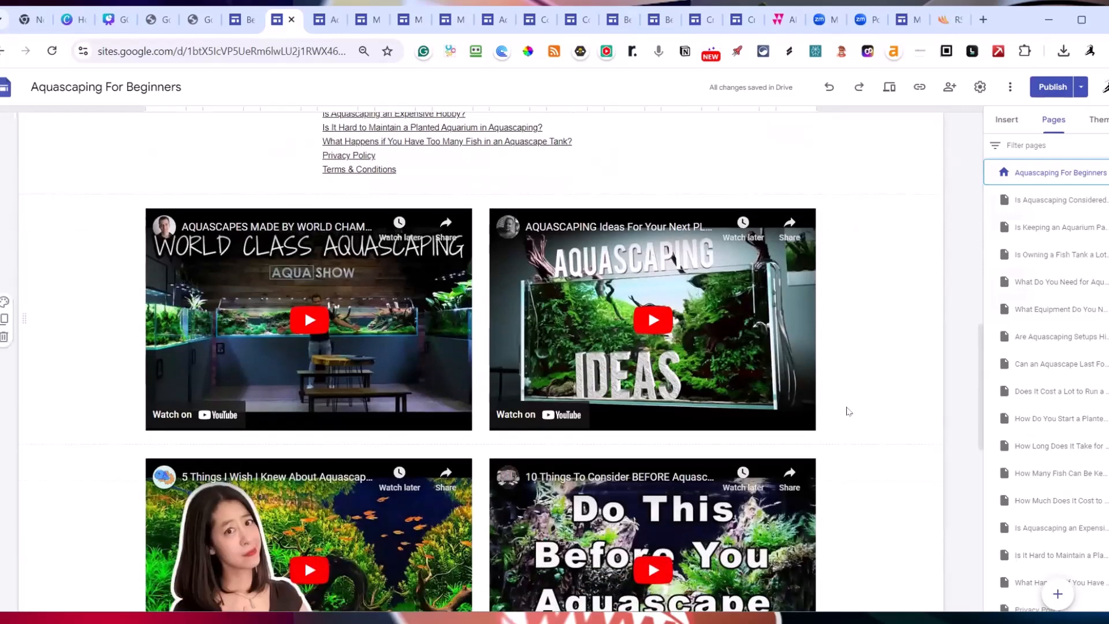
{"action": "scroll", "coordinate": [848, 411], "scroll_direction": "up", "scroll_amount": 12}
{"action": "scroll", "coordinate": [847, 411], "scroll_direction": "up", "scroll_amount": 1}
{"action": "scroll", "coordinate": [847, 411], "scroll_direction": "up", "scroll_amount": 2}
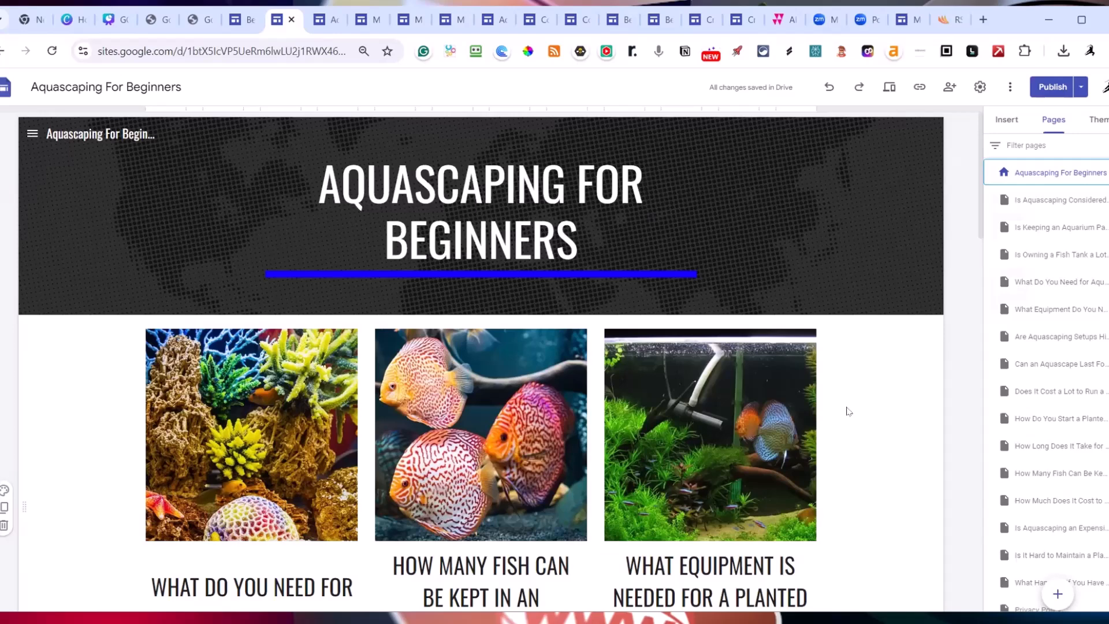
Show the options for adding site pages, and review the home page's contents list and videos again
{"action": "mouse_move", "coordinate": [1057, 594]}
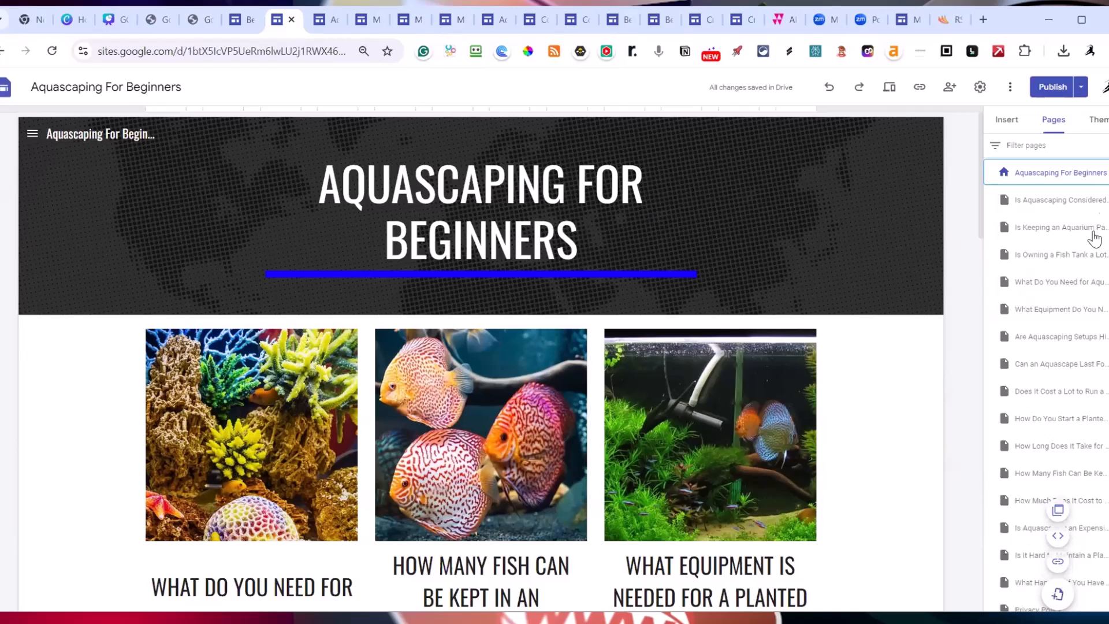
{"action": "mouse_move", "coordinate": [1057, 592]}
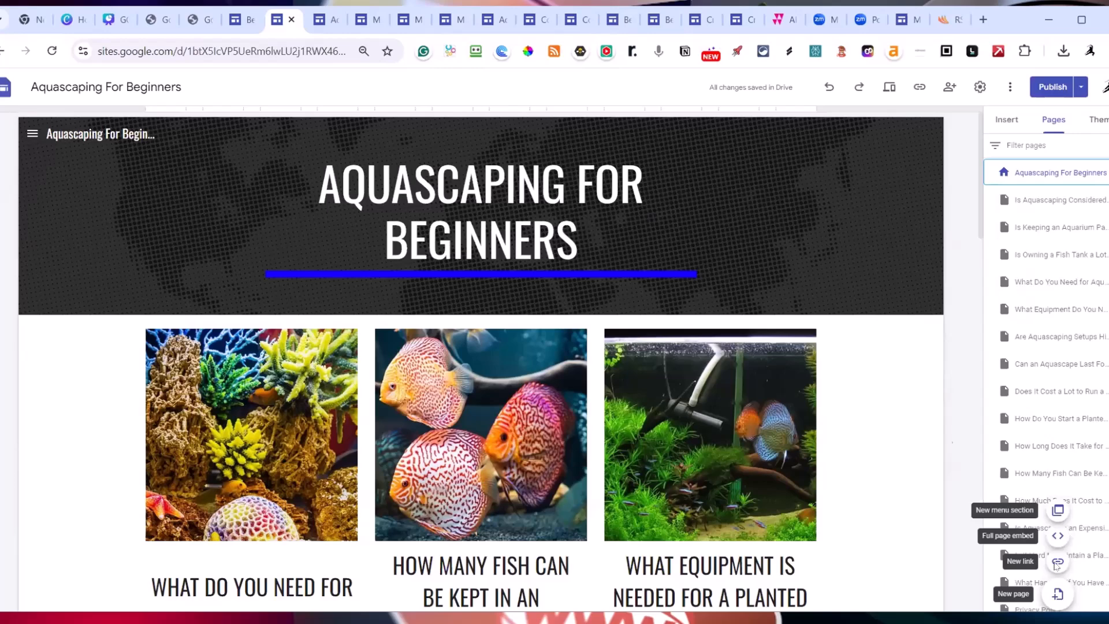
{"action": "scroll", "coordinate": [903, 393], "scroll_direction": "down", "scroll_amount": 2}
{"action": "scroll", "coordinate": [904, 391], "scroll_direction": "down", "scroll_amount": 9}
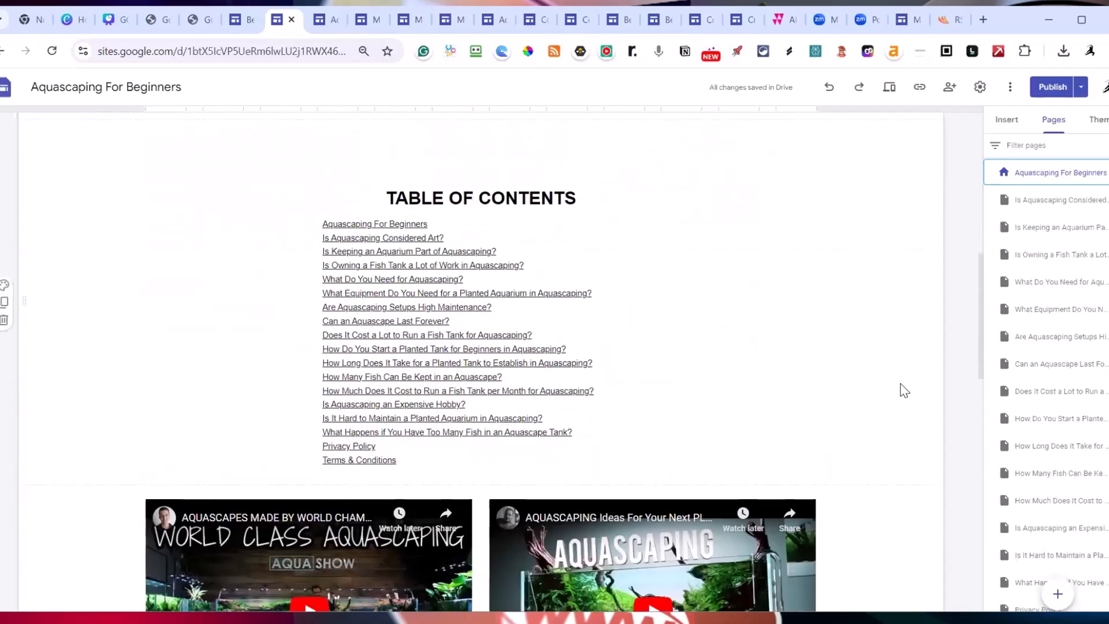
{"action": "scroll", "coordinate": [903, 391], "scroll_direction": "down", "scroll_amount": 9}
{"action": "scroll", "coordinate": [903, 390], "scroll_direction": "up", "scroll_amount": 5}
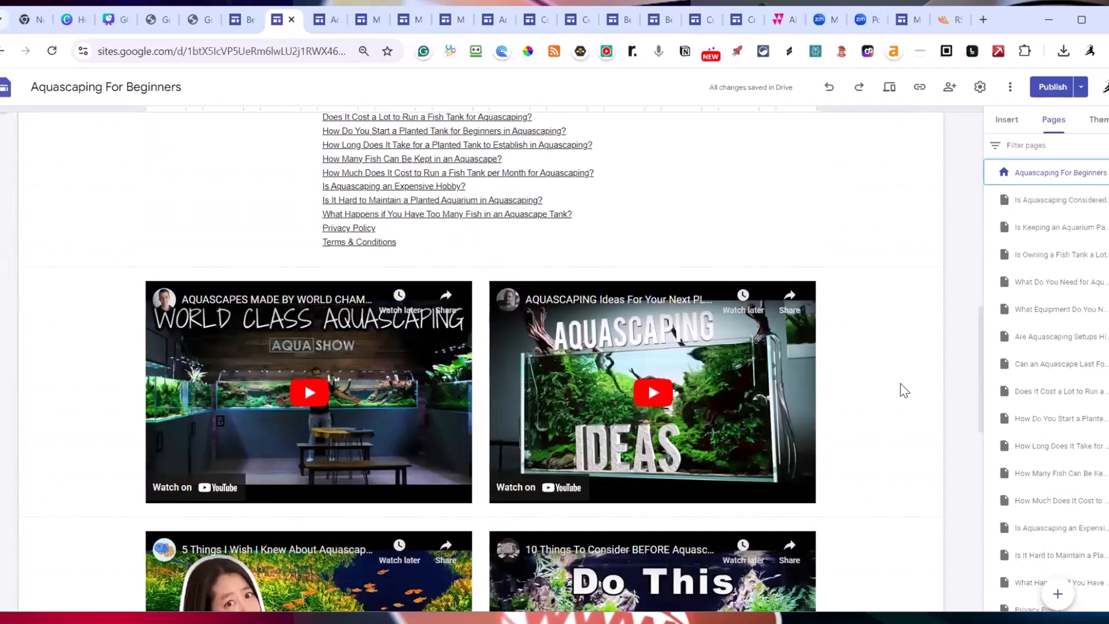
{"action": "scroll", "coordinate": [903, 391], "scroll_direction": "up", "scroll_amount": 14}
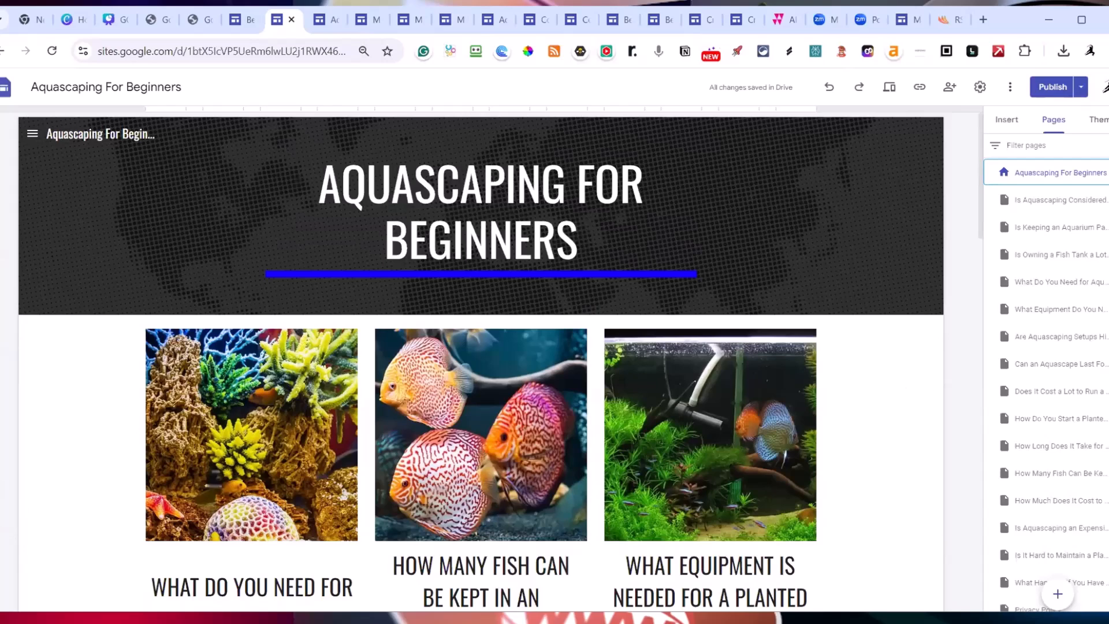
Switch to GSF SiteMap Factory to view the Microwedding Secrets sitemap, and return to the site editor
{"action": "key", "text": "alt+Tab"}
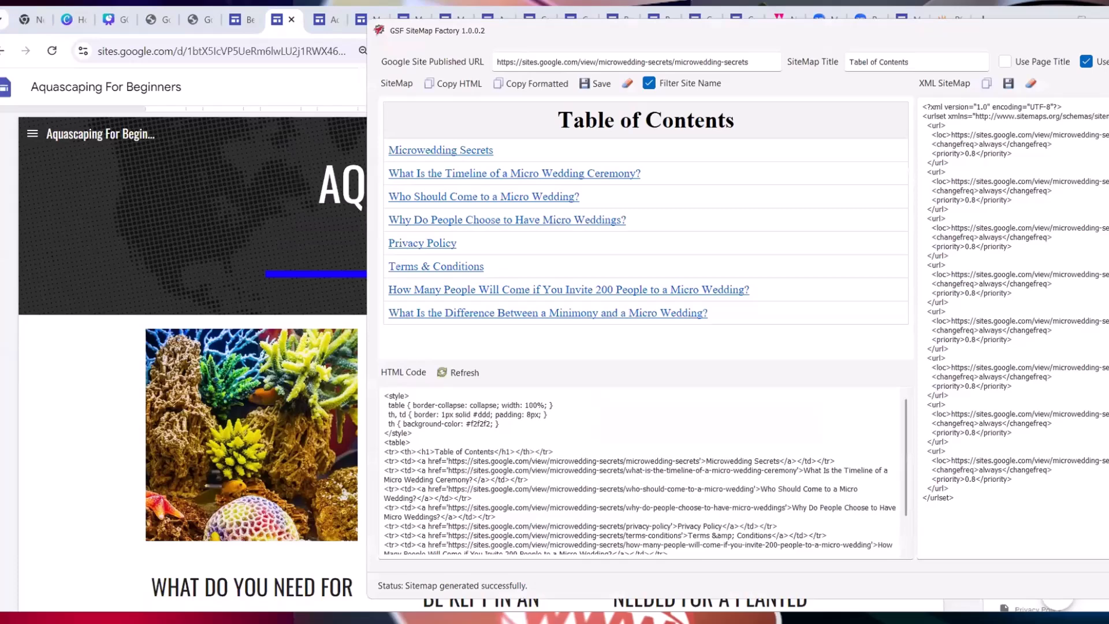
{"action": "key", "text": "super+Down"}
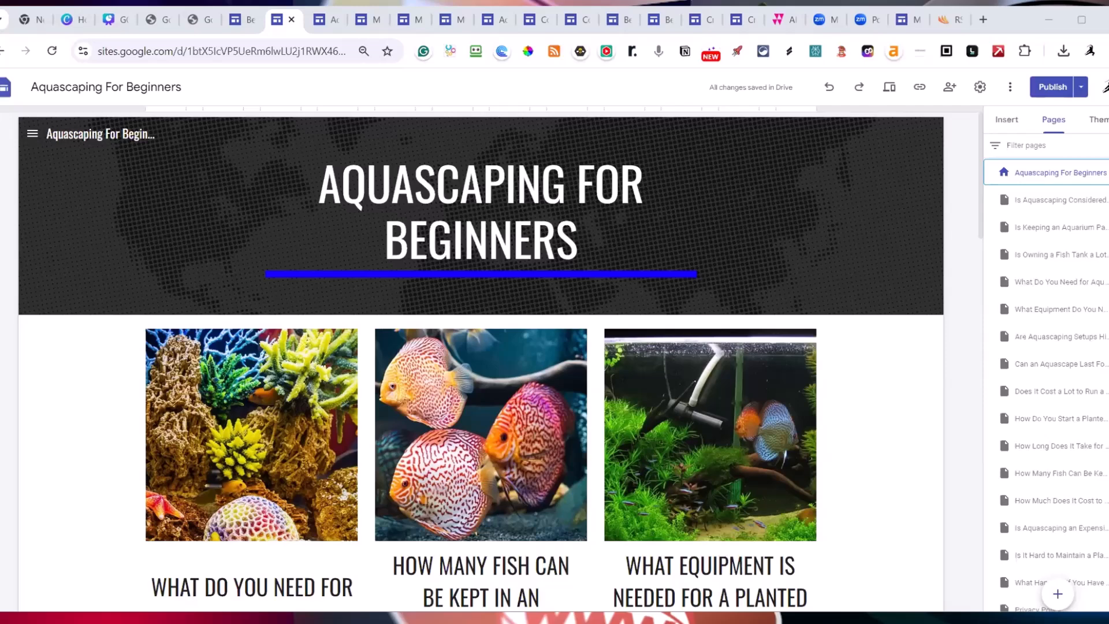
Check the Aquascaping site in the editor for unpublished changes
{"action": "left_click", "coordinate": [330, 21]}
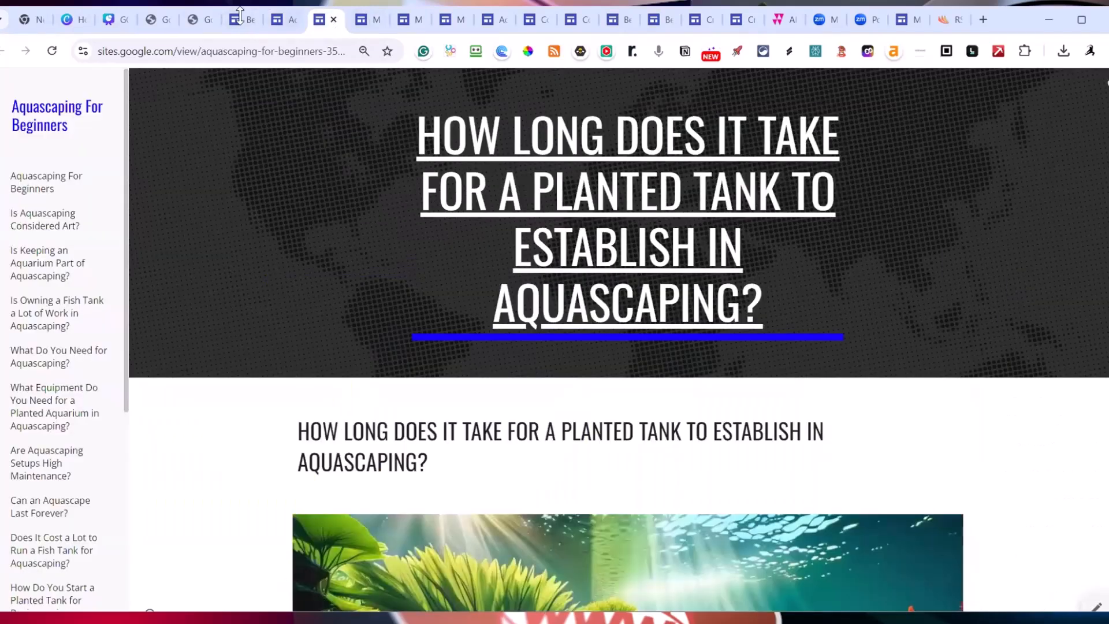
{"action": "left_click", "coordinate": [285, 23]}
{"action": "left_click", "coordinate": [1052, 86]}
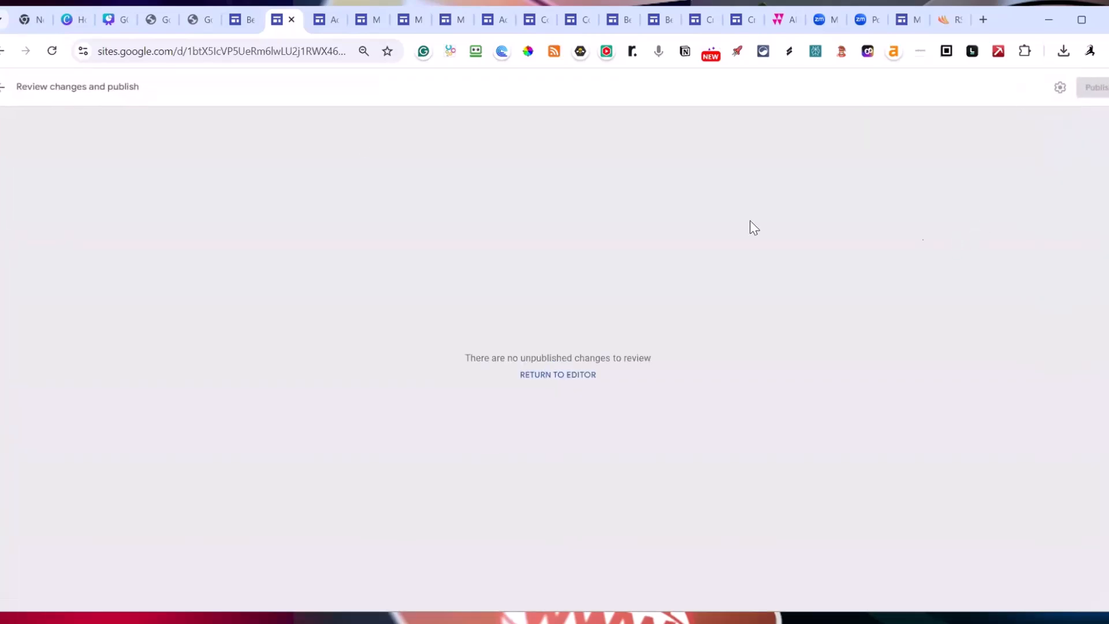
Return to the published planted tank page and examine its images and sections down to Common Challenges and Solutions
{"action": "left_click", "coordinate": [325, 21]}
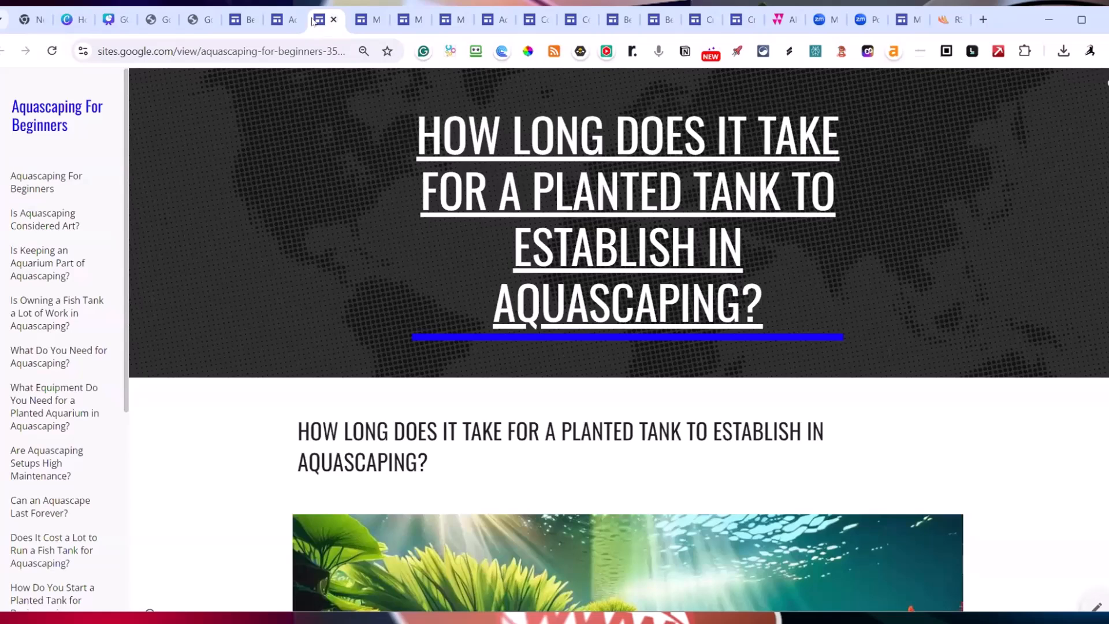
{"action": "scroll", "coordinate": [451, 286], "scroll_direction": "down", "scroll_amount": 5}
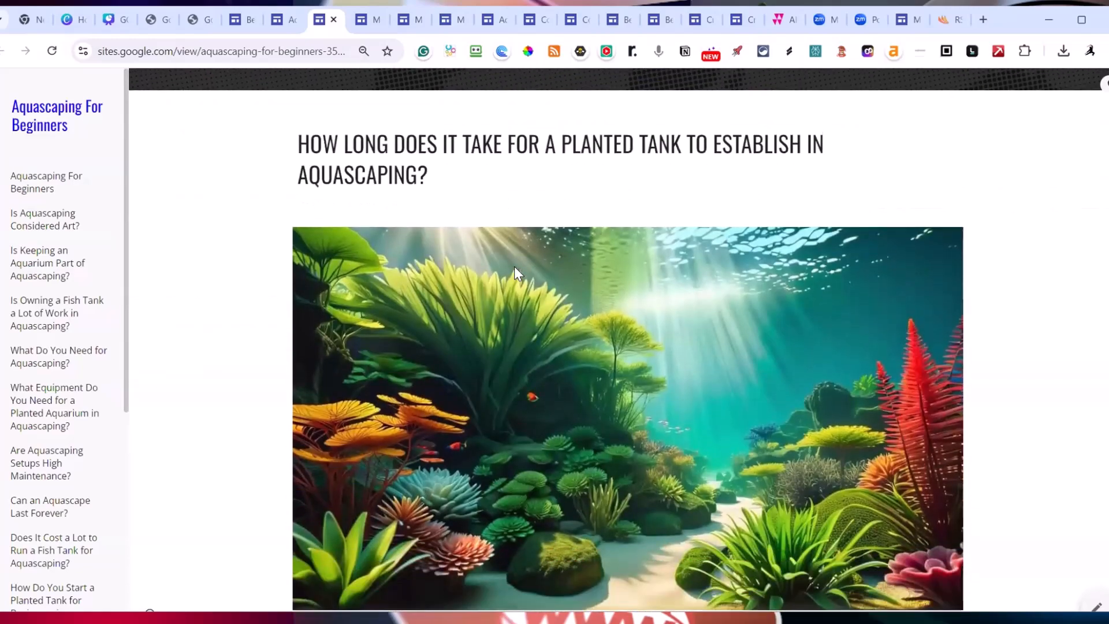
{"action": "scroll", "coordinate": [516, 264], "scroll_direction": "down", "scroll_amount": 15}
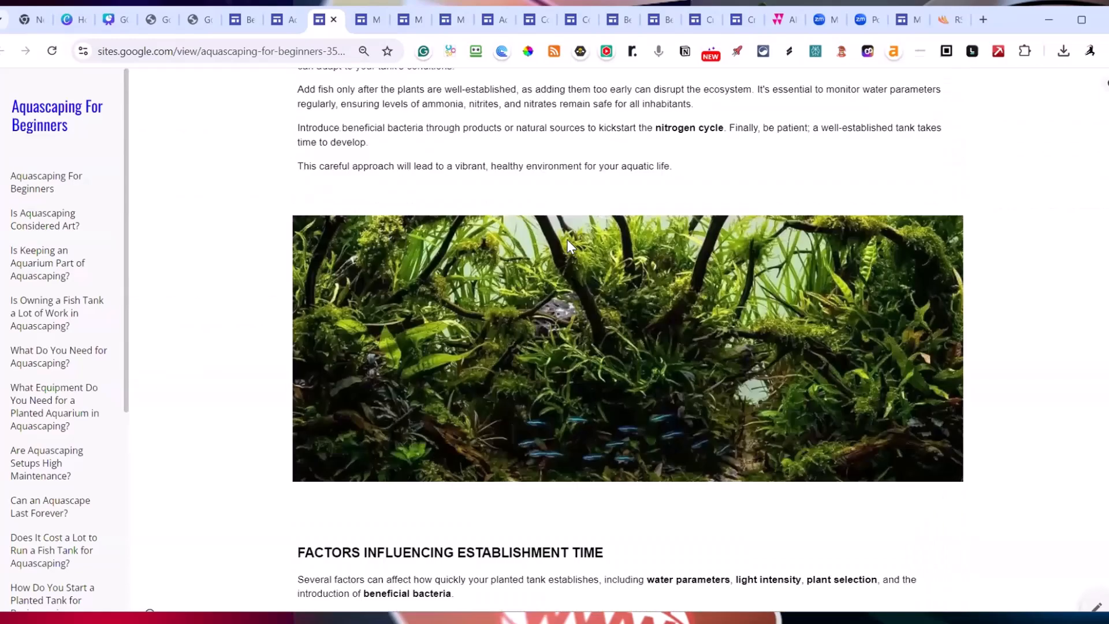
{"action": "scroll", "coordinate": [567, 241], "scroll_direction": "down", "scroll_amount": 8}
{"action": "scroll", "coordinate": [567, 248], "scroll_direction": "up", "scroll_amount": 2}
{"action": "scroll", "coordinate": [577, 243], "scroll_direction": "down", "scroll_amount": 5}
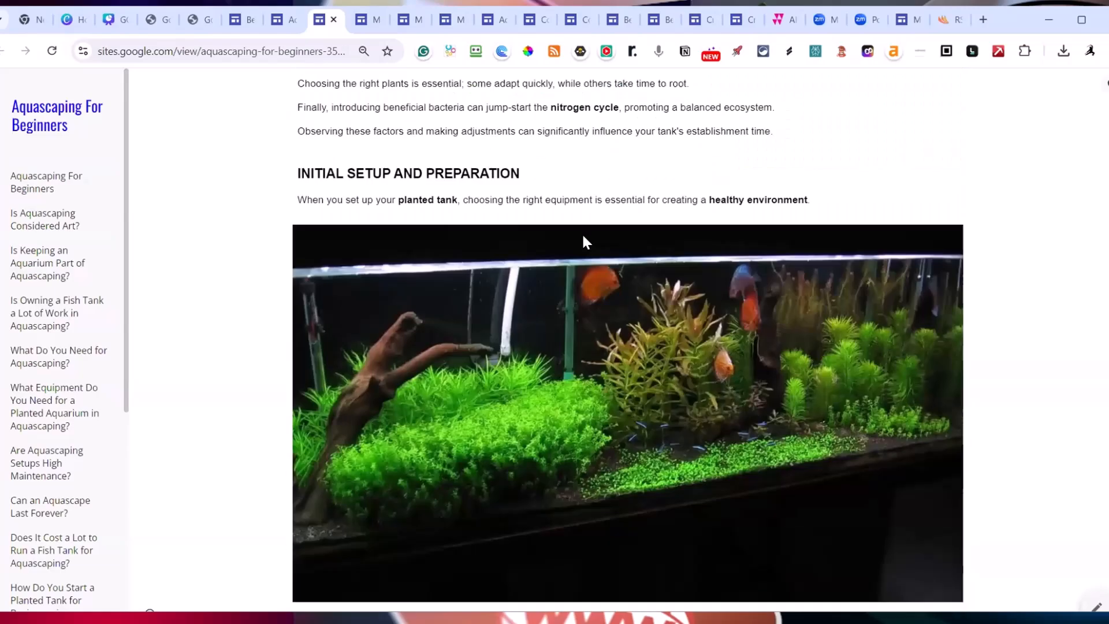
{"action": "scroll", "coordinate": [582, 238], "scroll_direction": "down", "scroll_amount": 20}
{"action": "scroll", "coordinate": [583, 235], "scroll_direction": "down", "scroll_amount": 3}
{"action": "scroll", "coordinate": [583, 234], "scroll_direction": "up", "scroll_amount": 6}
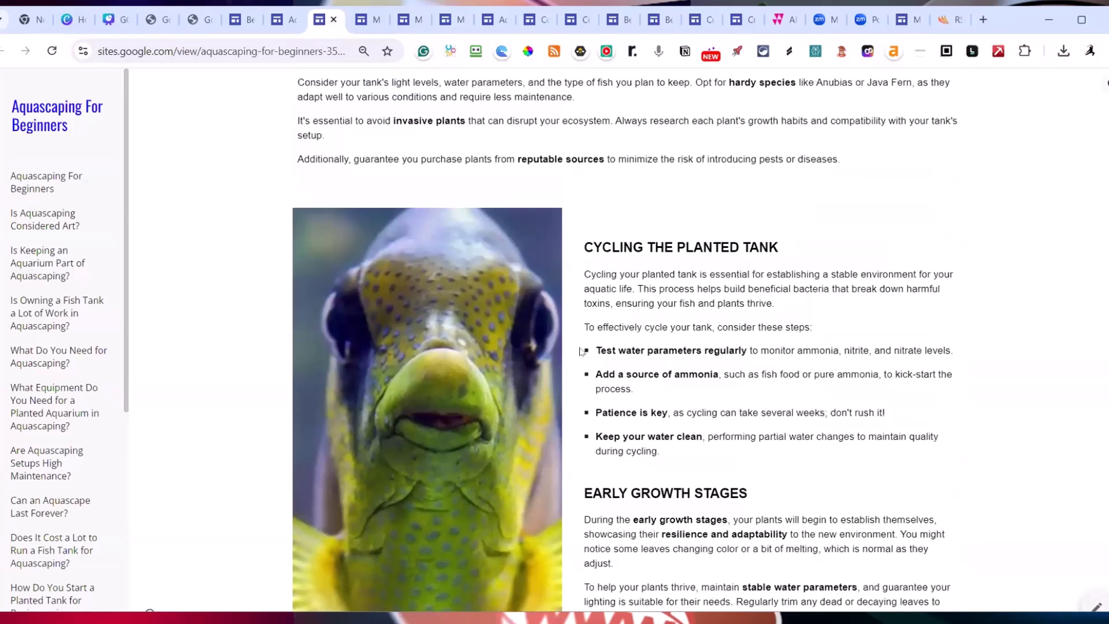
{"action": "scroll", "coordinate": [455, 444], "scroll_direction": "down", "scroll_amount": 1}
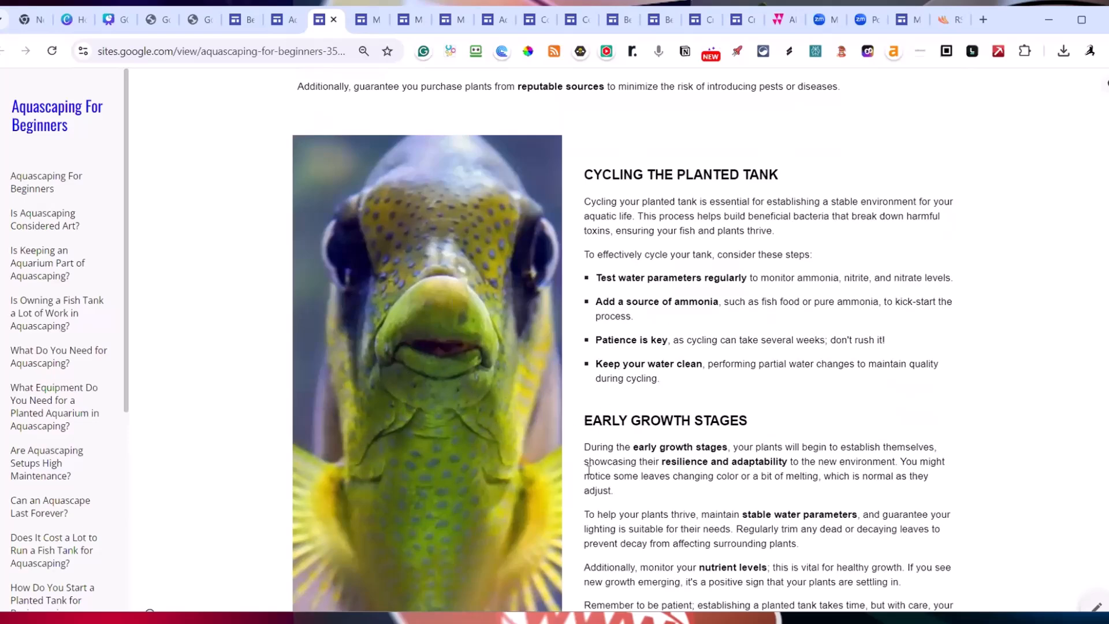
{"action": "scroll", "coordinate": [804, 304], "scroll_direction": "down", "scroll_amount": 7}
{"action": "scroll", "coordinate": [804, 303], "scroll_direction": "down", "scroll_amount": 9}
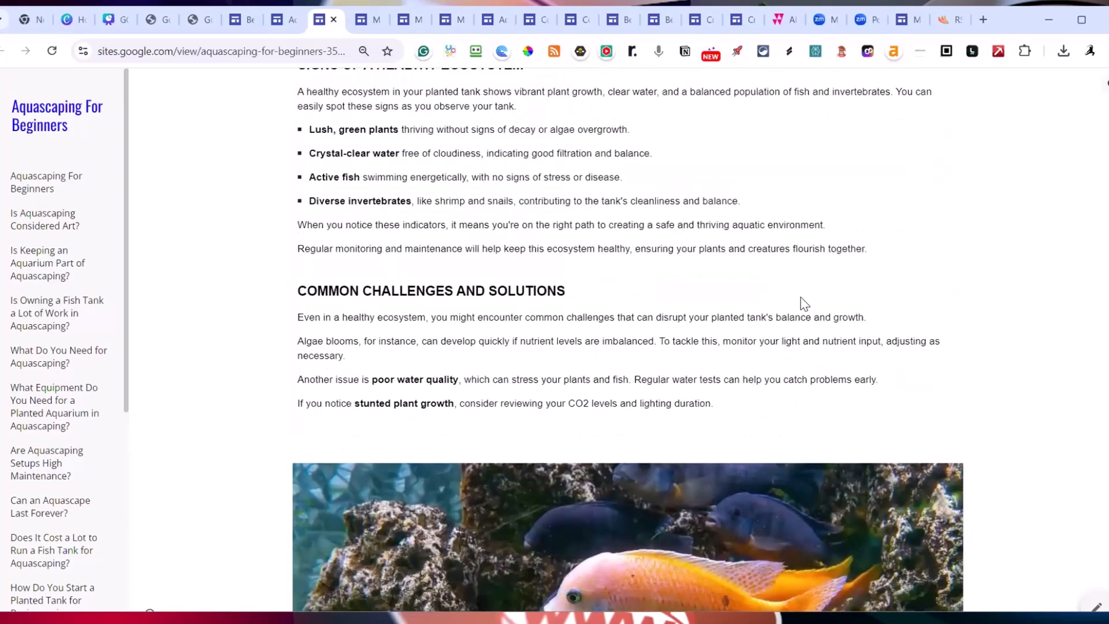
Review the planted tank page's maintenance tips and frequently asked questions, and return through its equipment and plant sections to the title
{"action": "scroll", "coordinate": [804, 303], "scroll_direction": "down", "scroll_amount": 2}
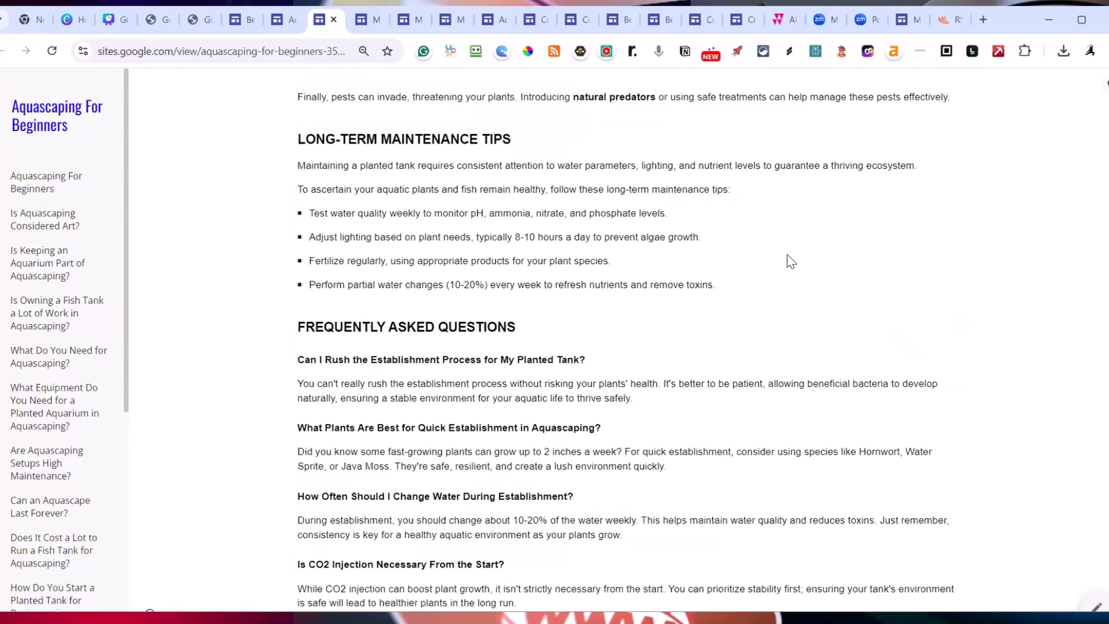
{"action": "scroll", "coordinate": [789, 261], "scroll_direction": "up", "scroll_amount": 7}
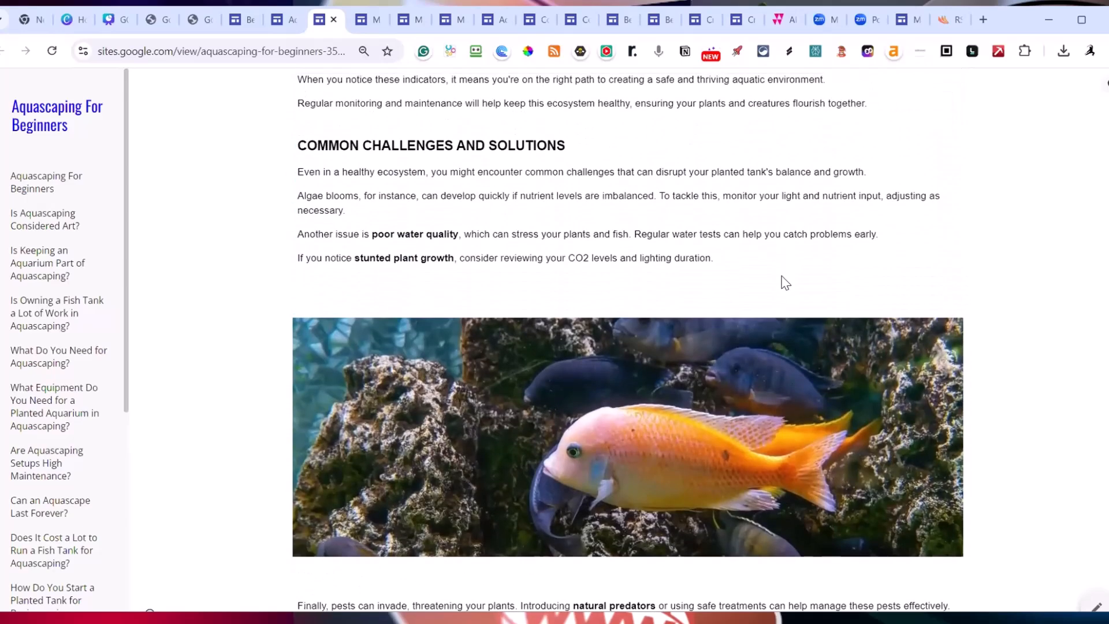
{"action": "scroll", "coordinate": [785, 282], "scroll_direction": "up", "scroll_amount": 2}
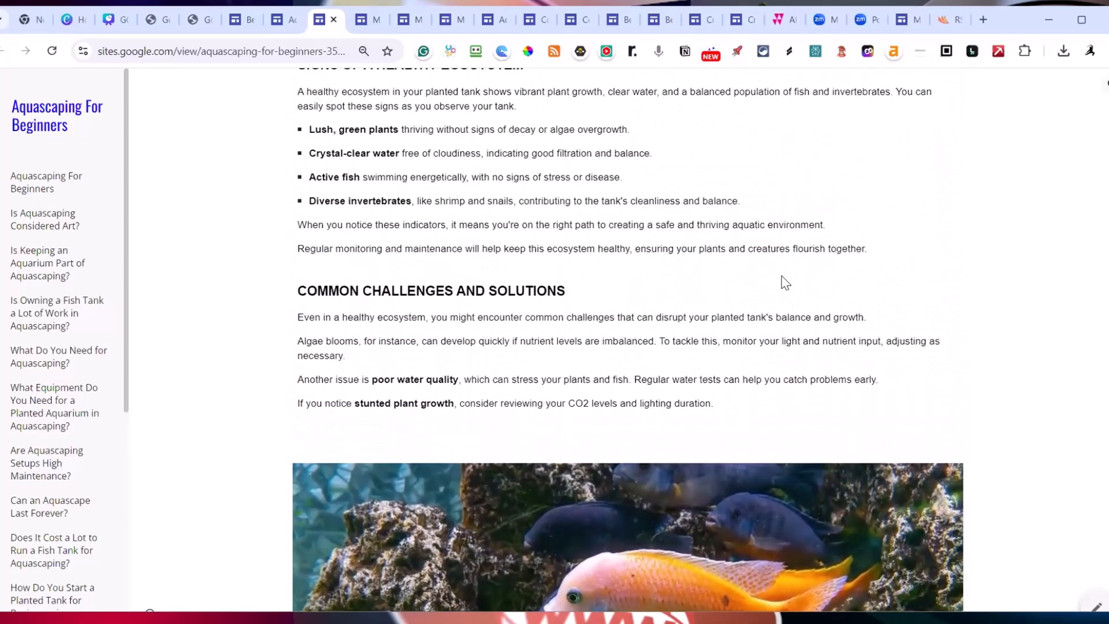
{"action": "mouse_move", "coordinate": [388, 20]}
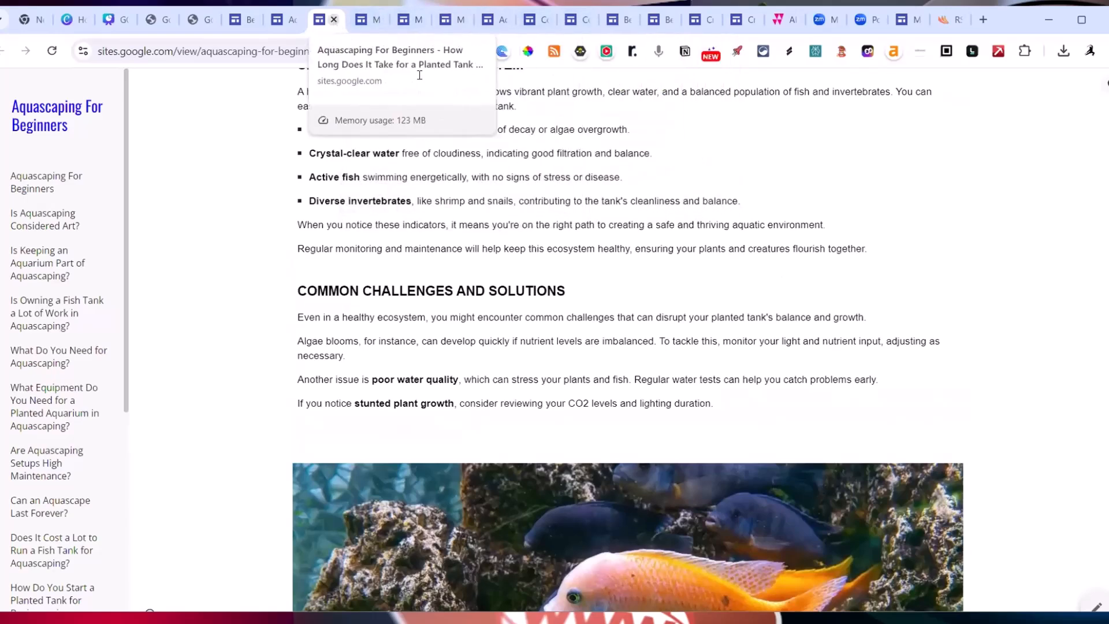
{"action": "scroll", "coordinate": [494, 153], "scroll_direction": "down", "scroll_amount": 10}
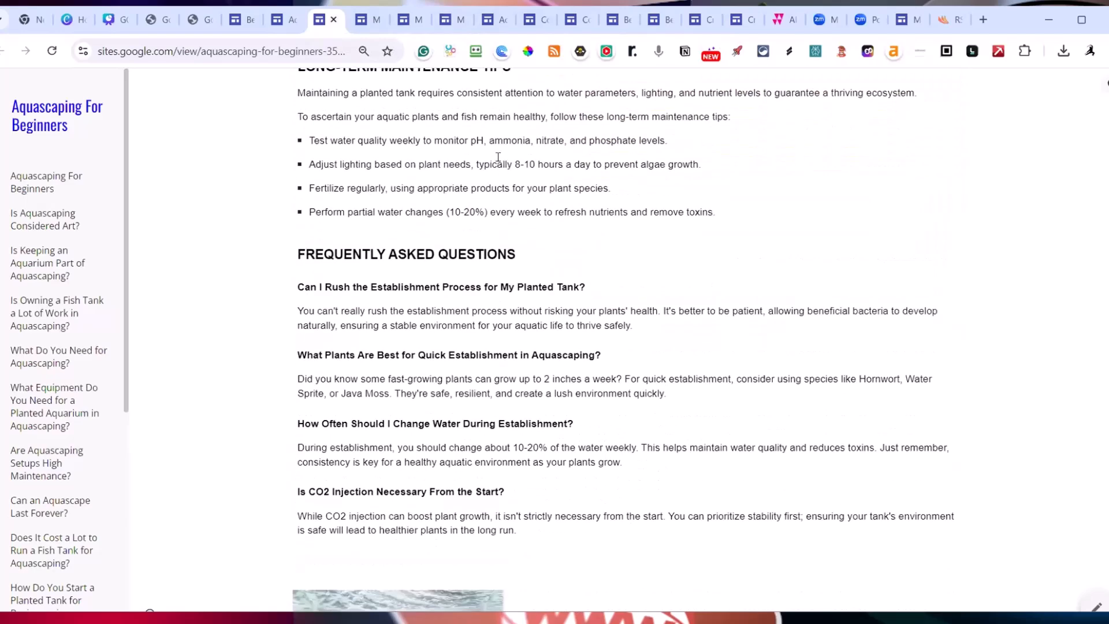
{"action": "scroll", "coordinate": [498, 156], "scroll_direction": "down", "scroll_amount": 3}
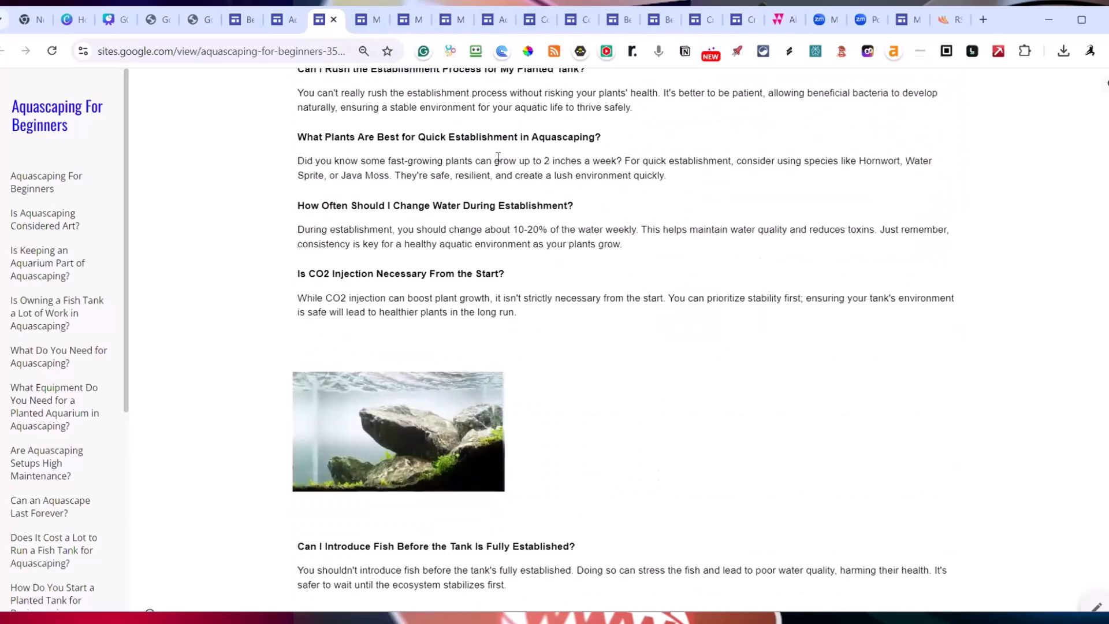
{"action": "scroll", "coordinate": [503, 157], "scroll_direction": "up", "scroll_amount": 11}
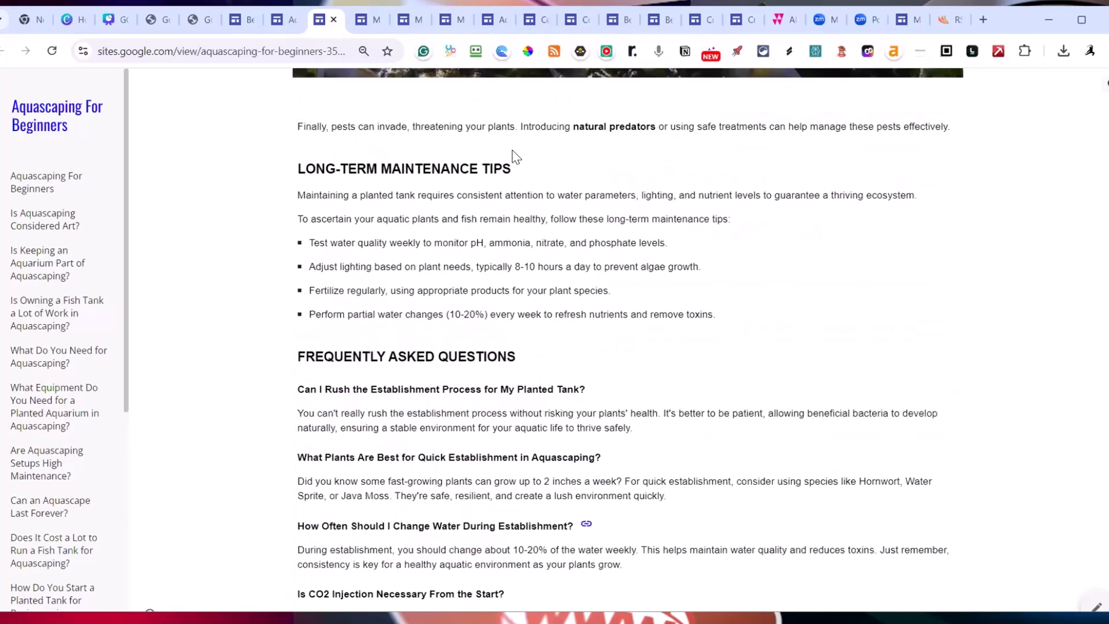
{"action": "scroll", "coordinate": [512, 151], "scroll_direction": "up", "scroll_amount": 20}
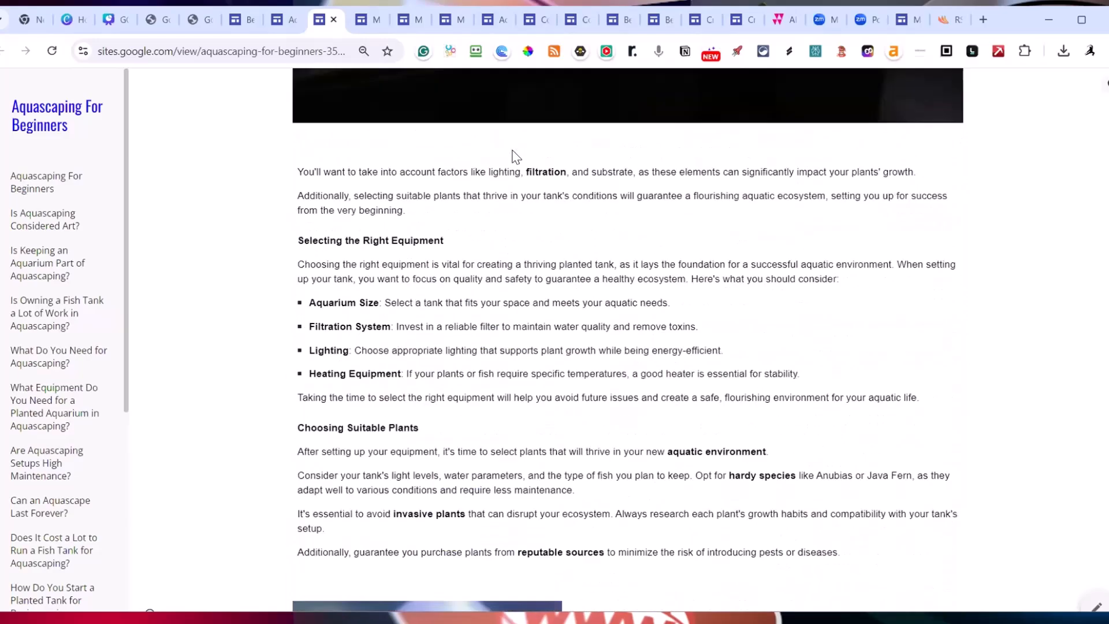
{"action": "scroll", "coordinate": [512, 151], "scroll_direction": "up", "scroll_amount": 20}
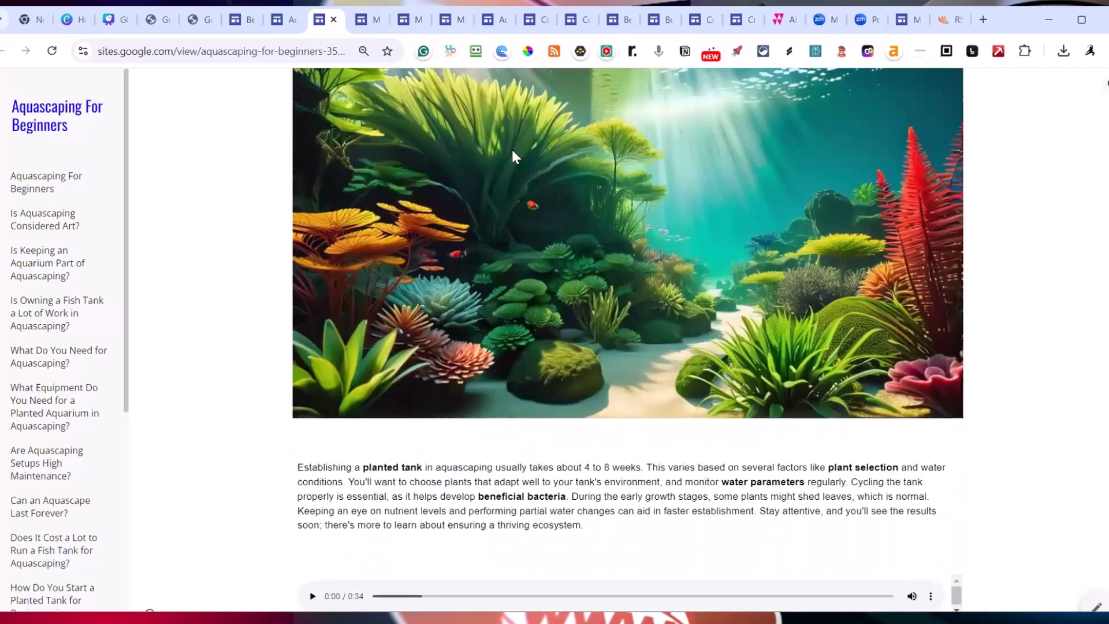
{"action": "scroll", "coordinate": [513, 155], "scroll_direction": "up", "scroll_amount": 1}
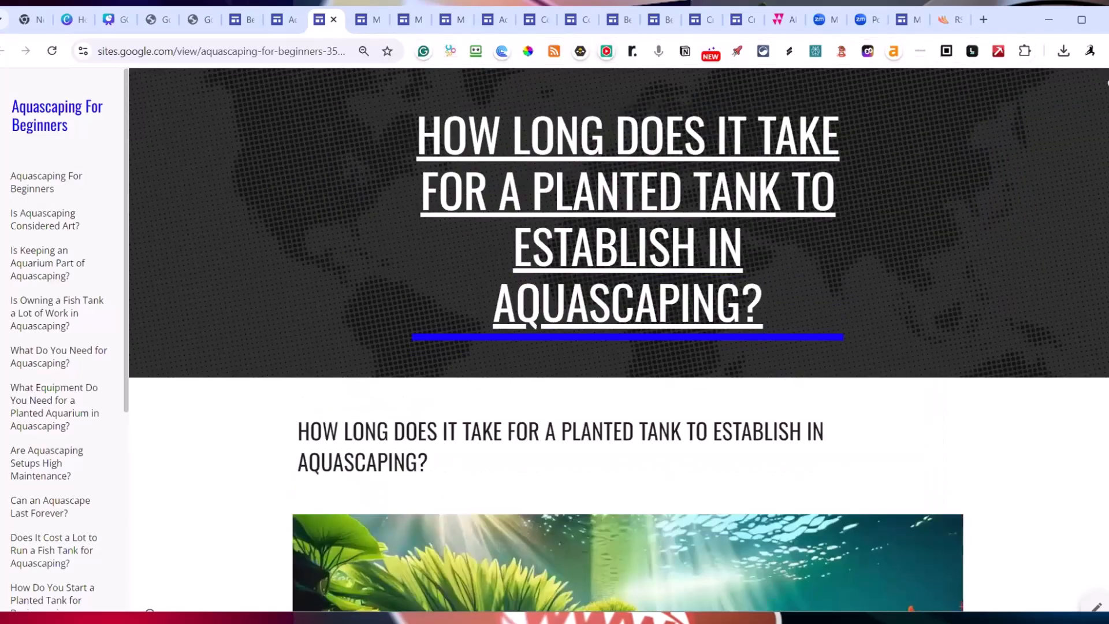